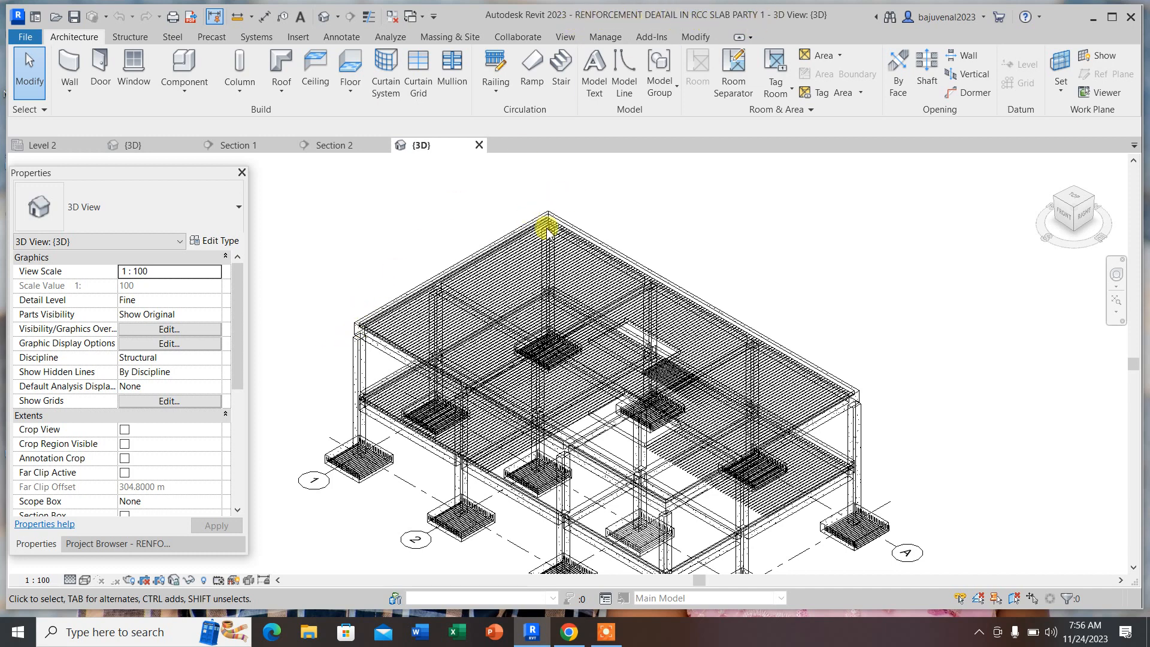
- Examine the reinforced RCC building model in 3D, plus Project1's reinforced slab with opening in its 3D and Level 2 plan views
scroll(620, 359, "down", 3)
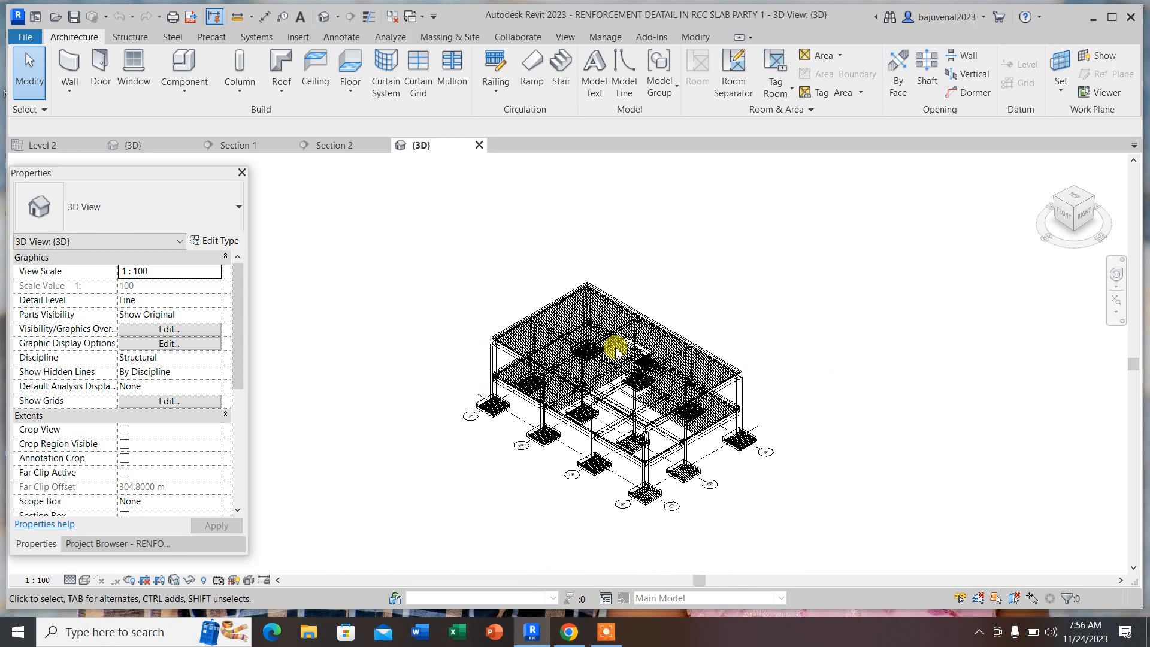
left_click(657, 429)
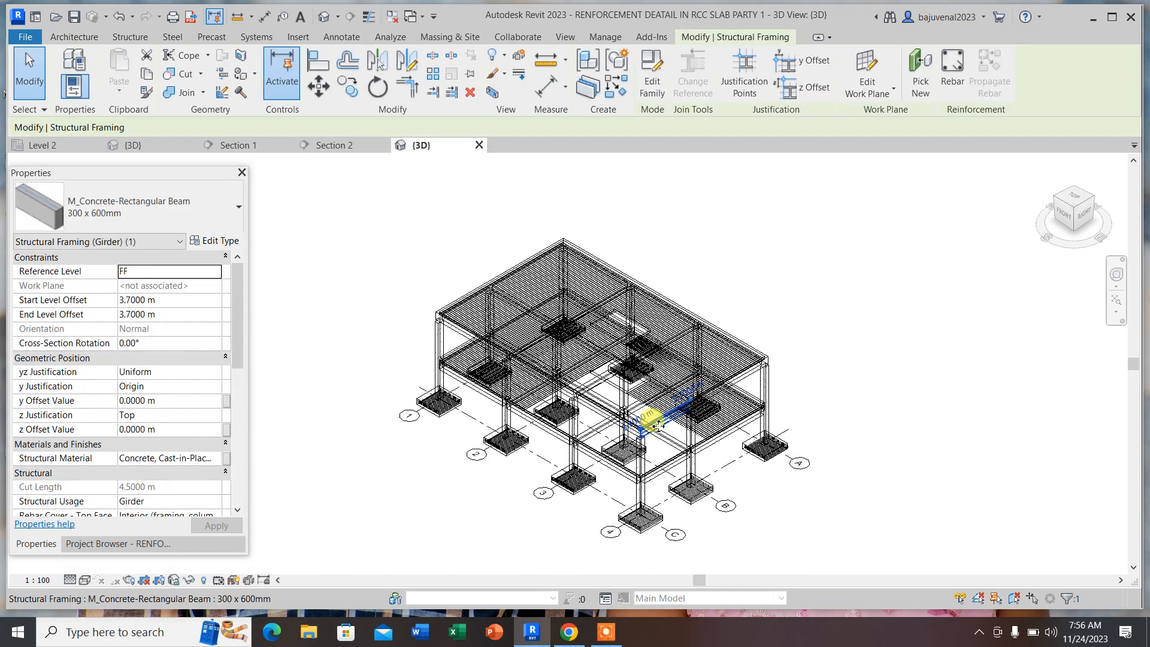
left_click(855, 357)
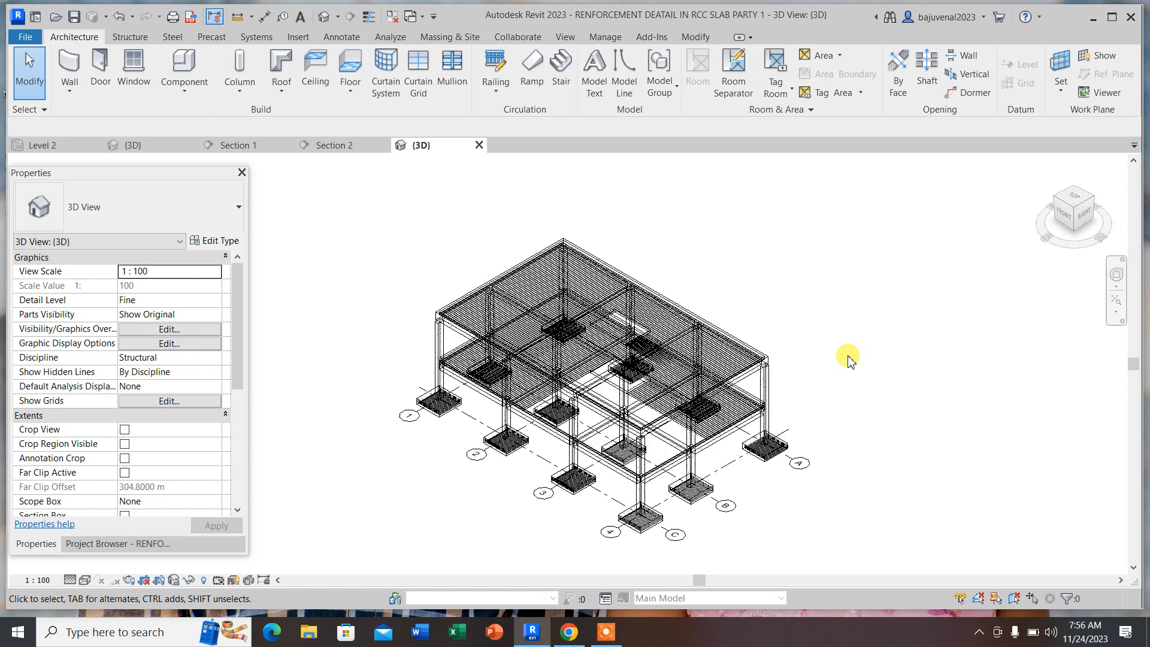
scroll(797, 398, "up", 1)
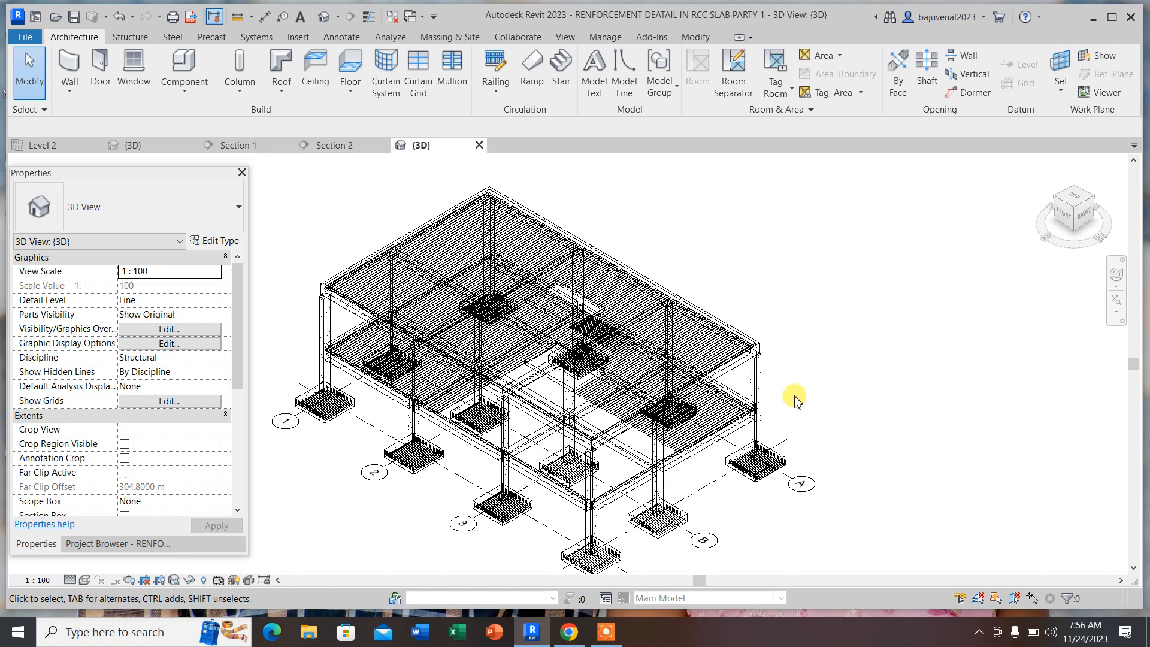
scroll(806, 485, "up", 2)
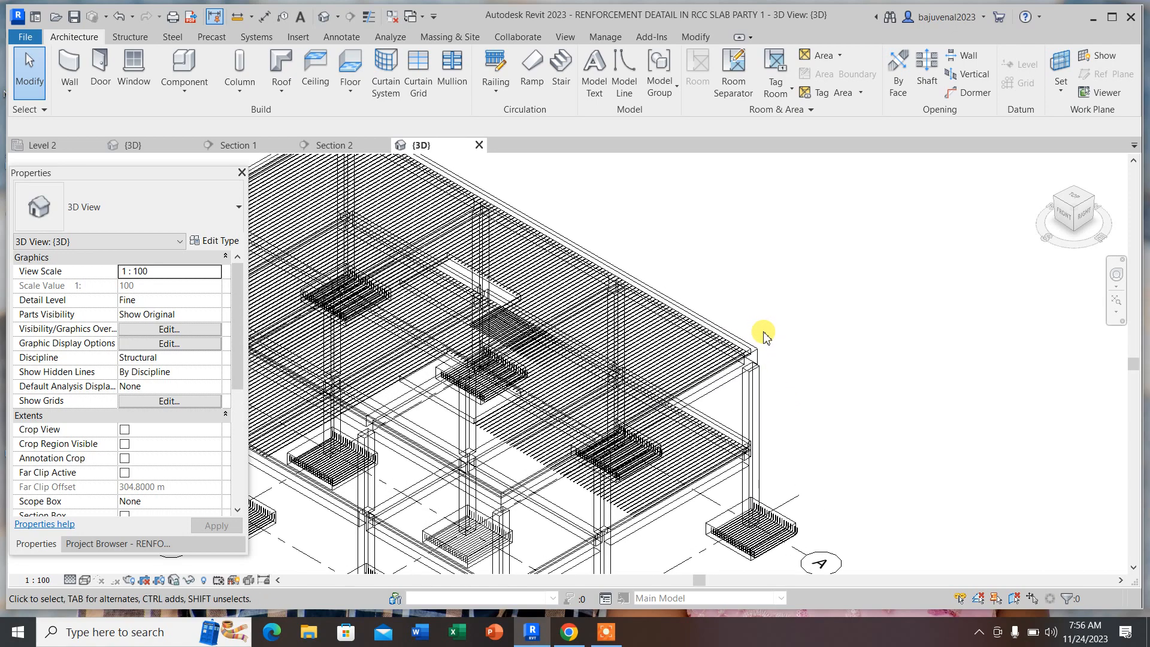
scroll(806, 485, "down", 3)
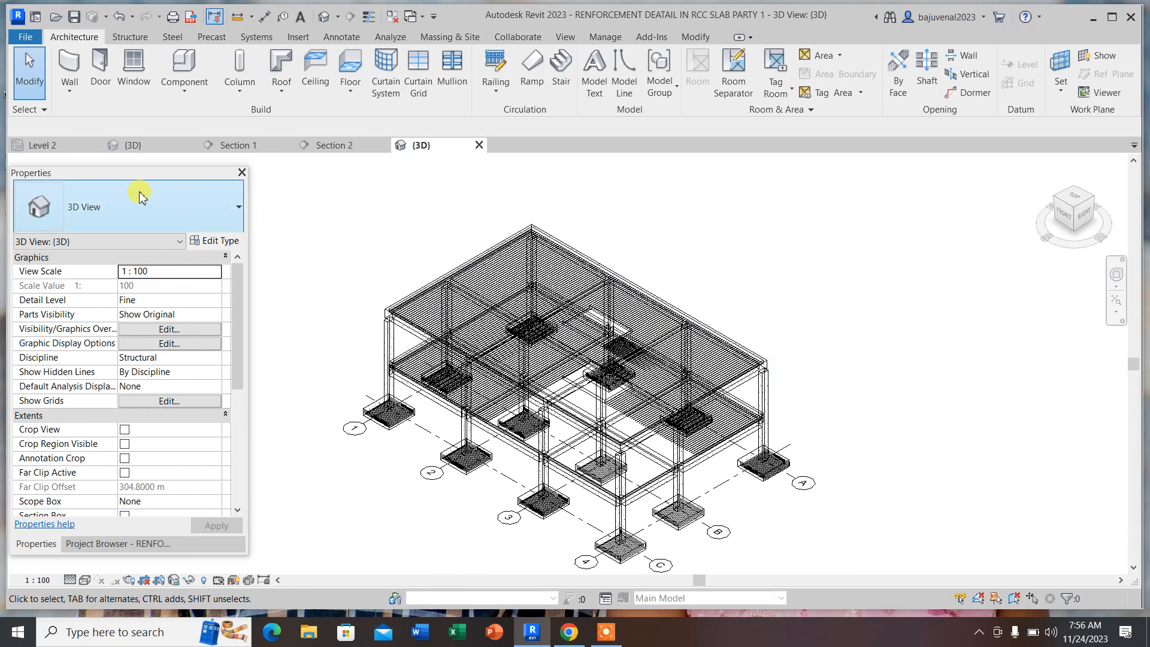
left_click(133, 146)
scroll(688, 212, "up", 3)
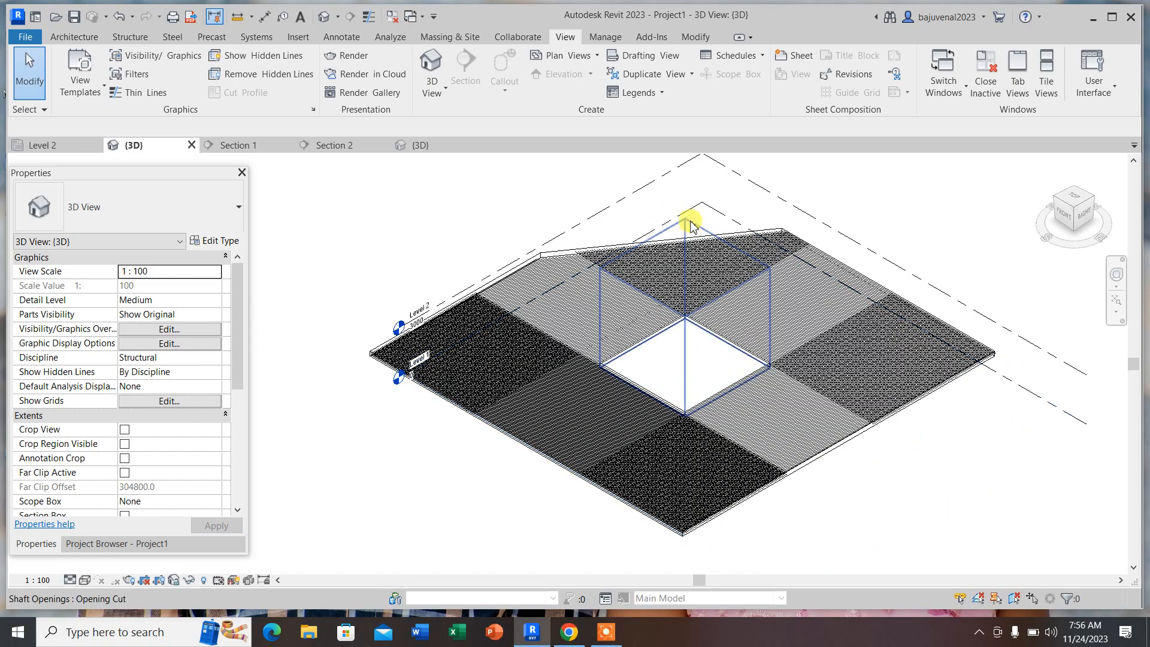
scroll(465, 352, "down", 4)
scroll(445, 259, "up", 2)
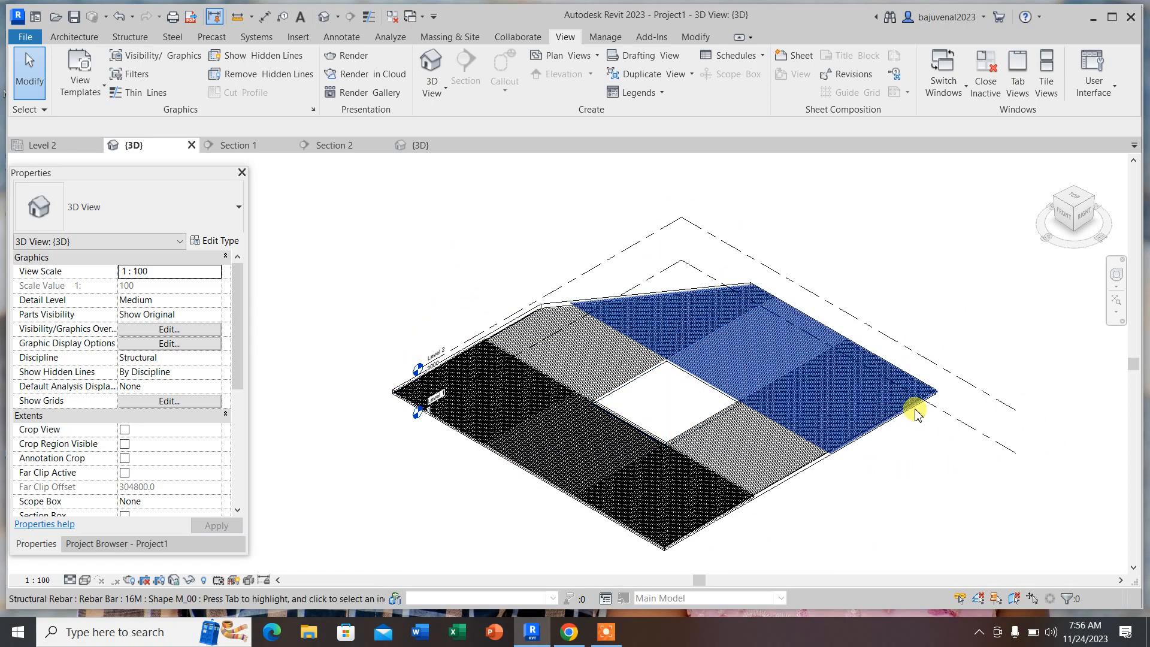
left_click(44, 146)
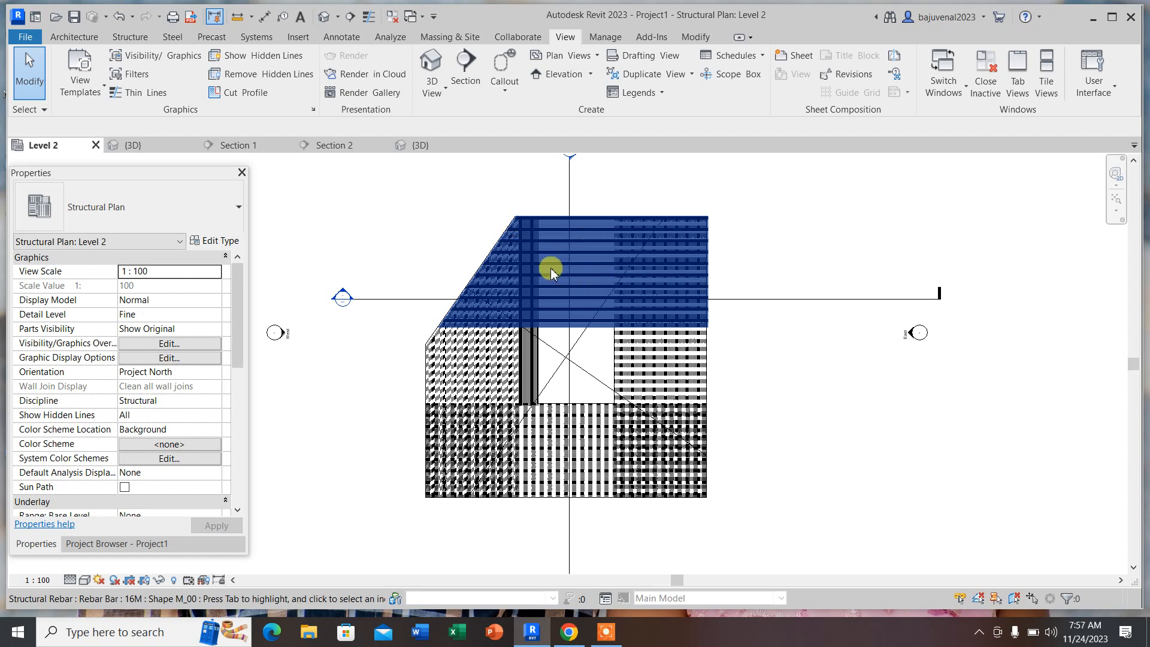
- Close the 3D view of the RCC slab reinforcement project
left_click(413, 145)
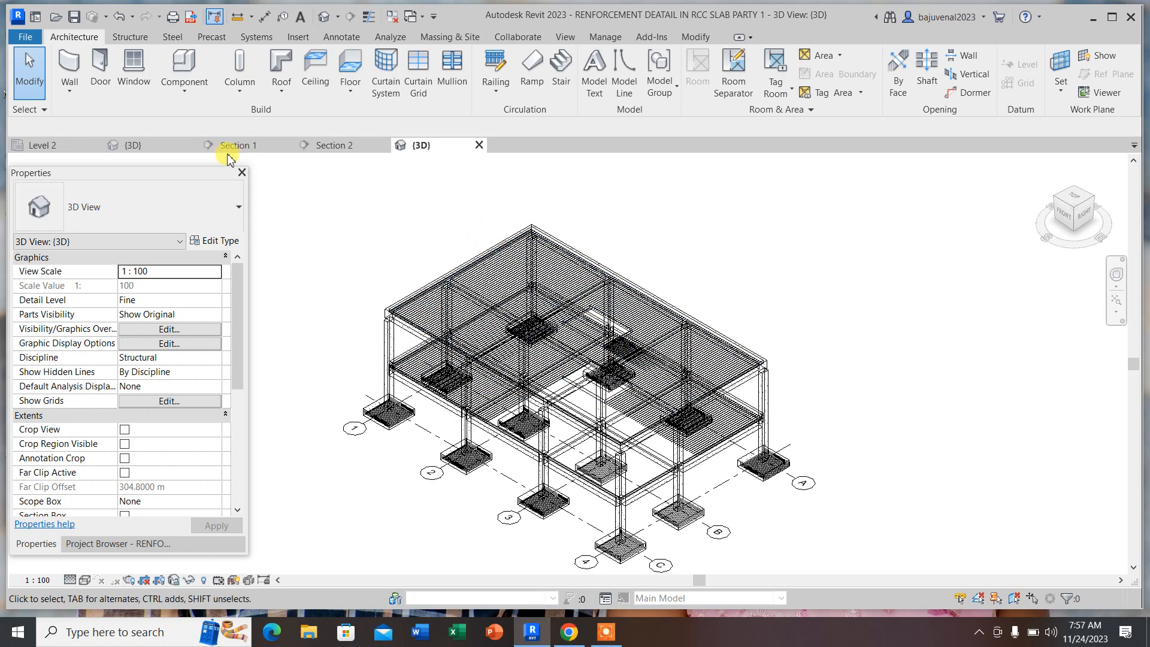
left_click(479, 145)
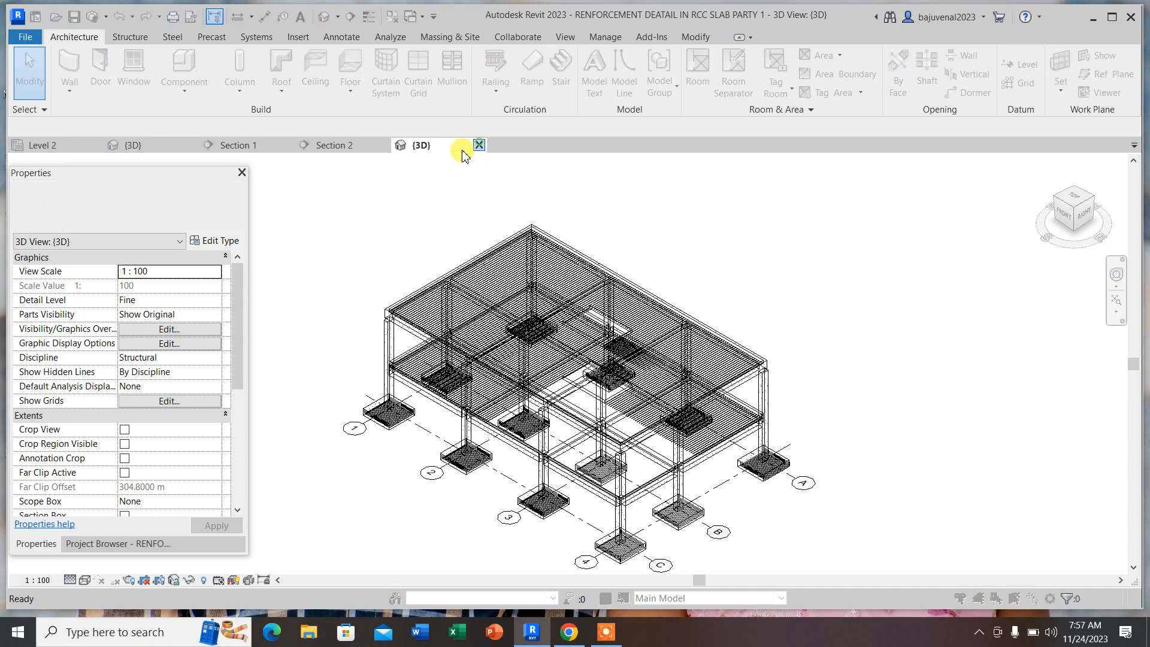
left_click(608, 336)
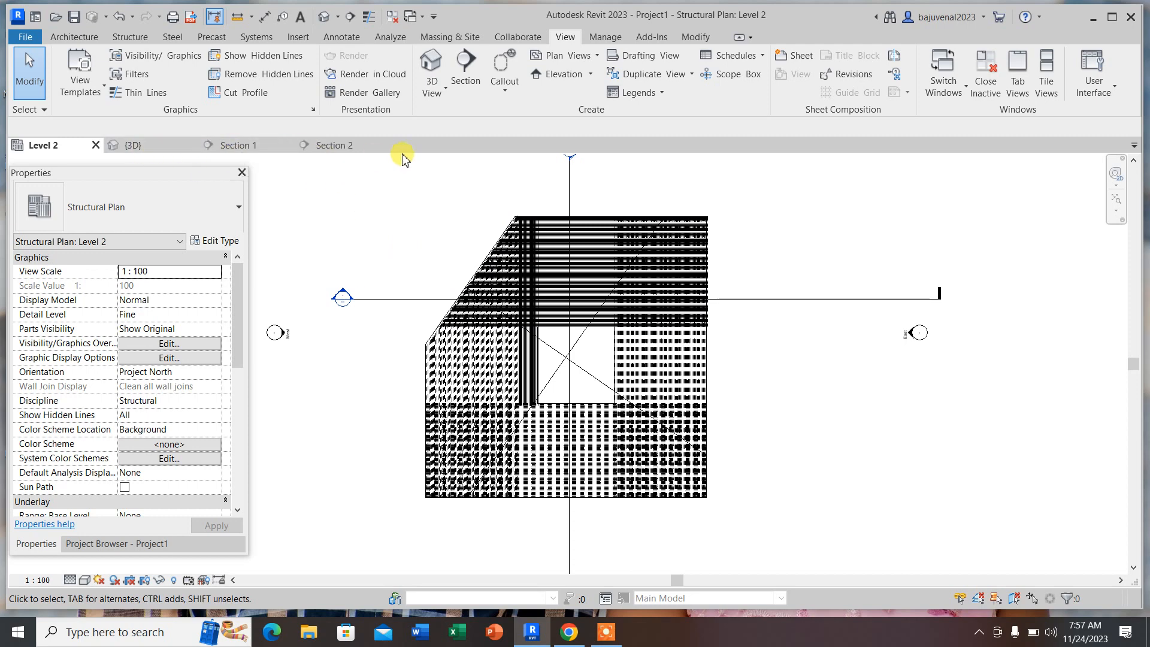
- Create a new project from the Metric-Structural Template
left_click(24, 37)
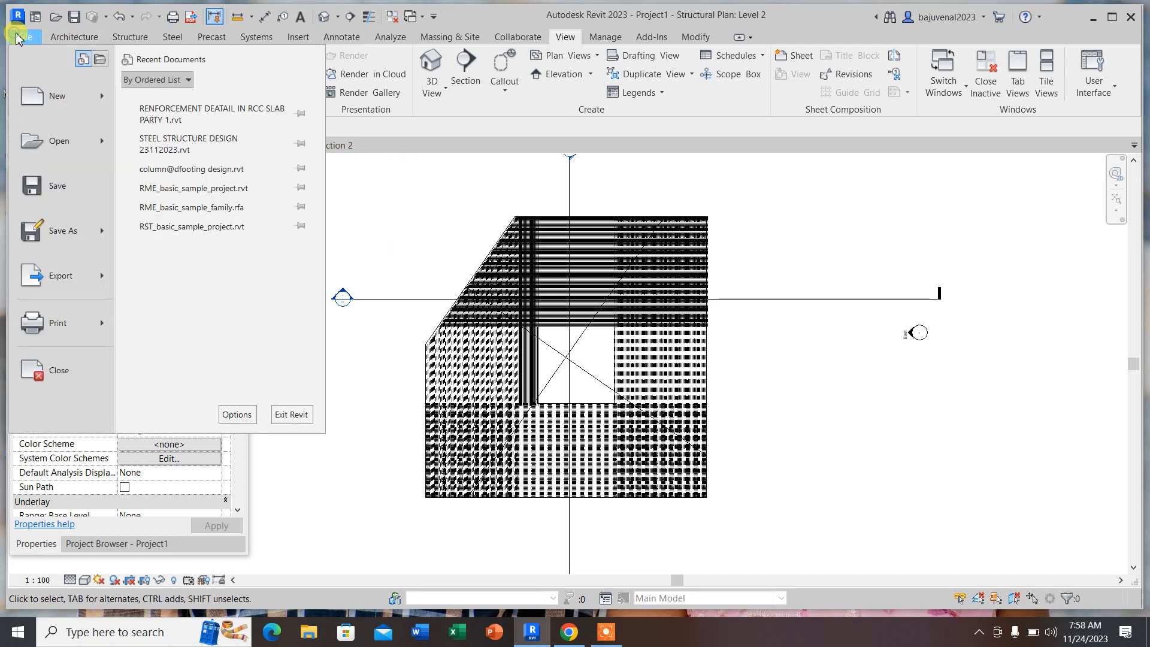
left_click(53, 101)
left_click(522, 252)
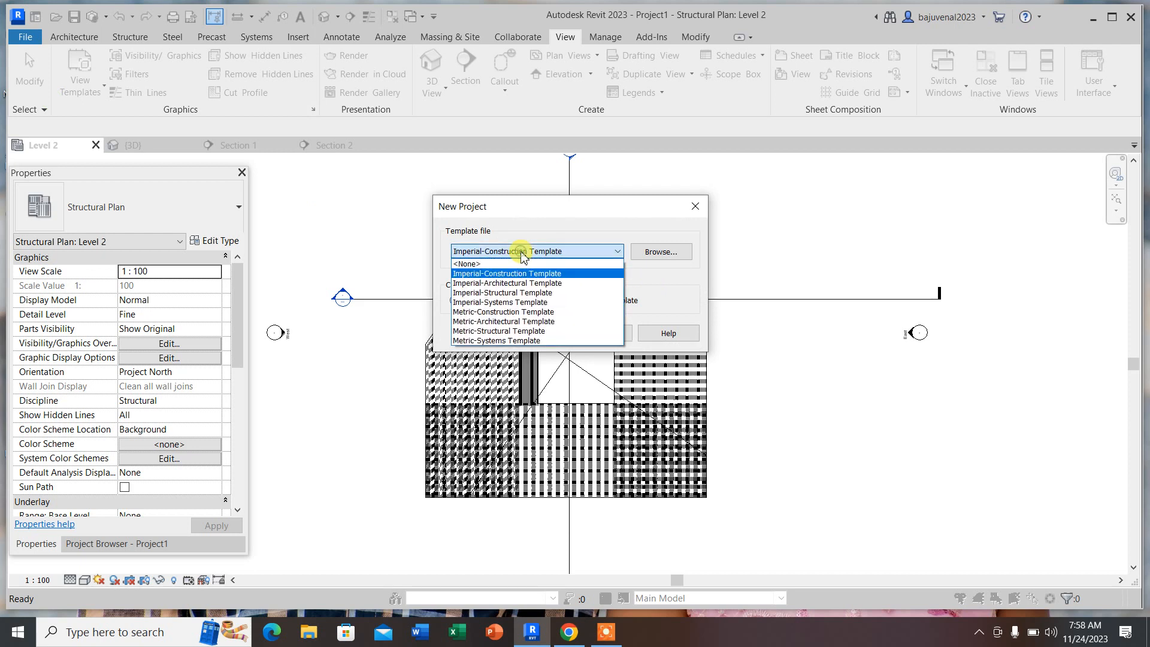
left_click(520, 331)
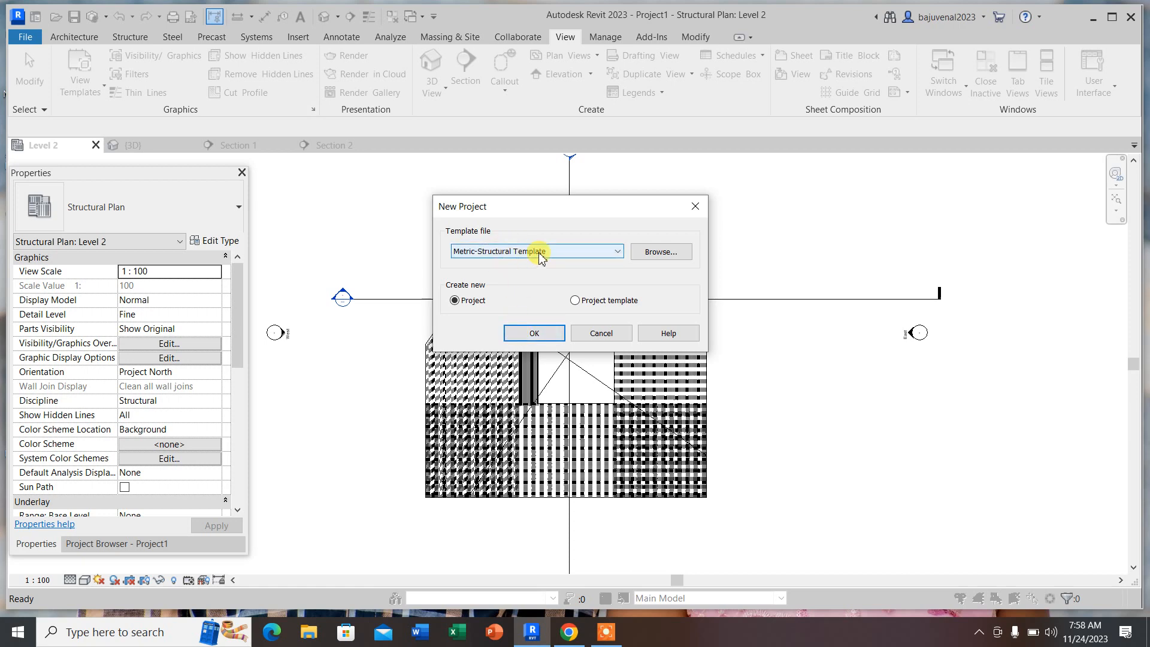
left_click(531, 332)
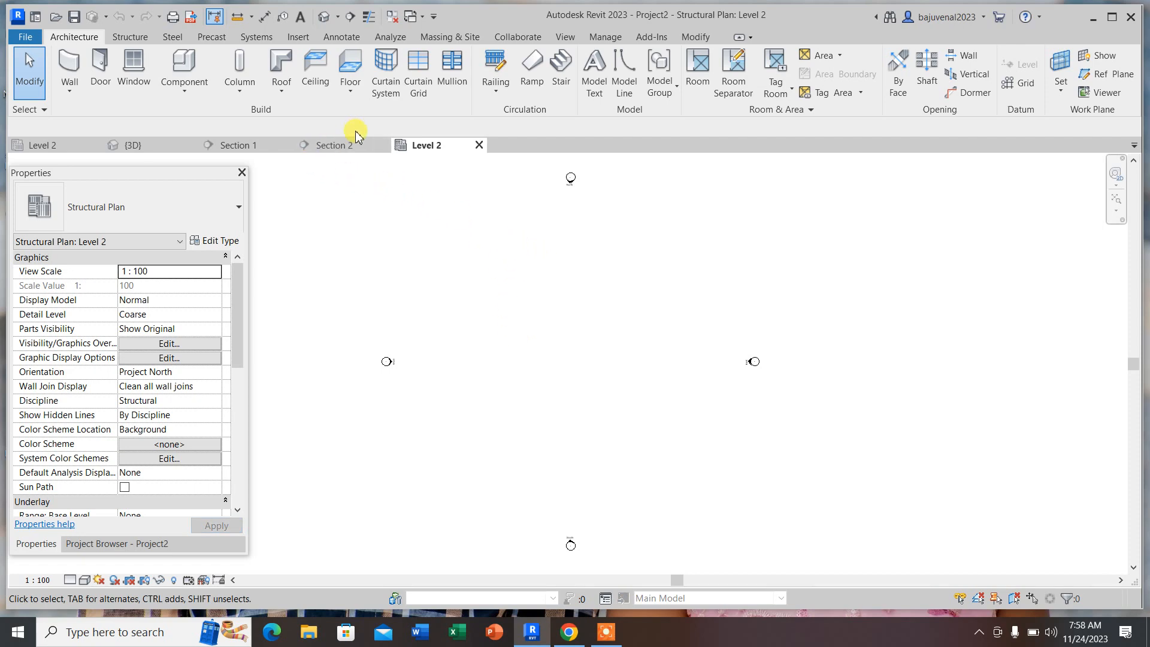
- Close all remaining Project1 views without saving the changes, leaving only the new project's Level 2 plan open
left_click(383, 145)
left_click(252, 147)
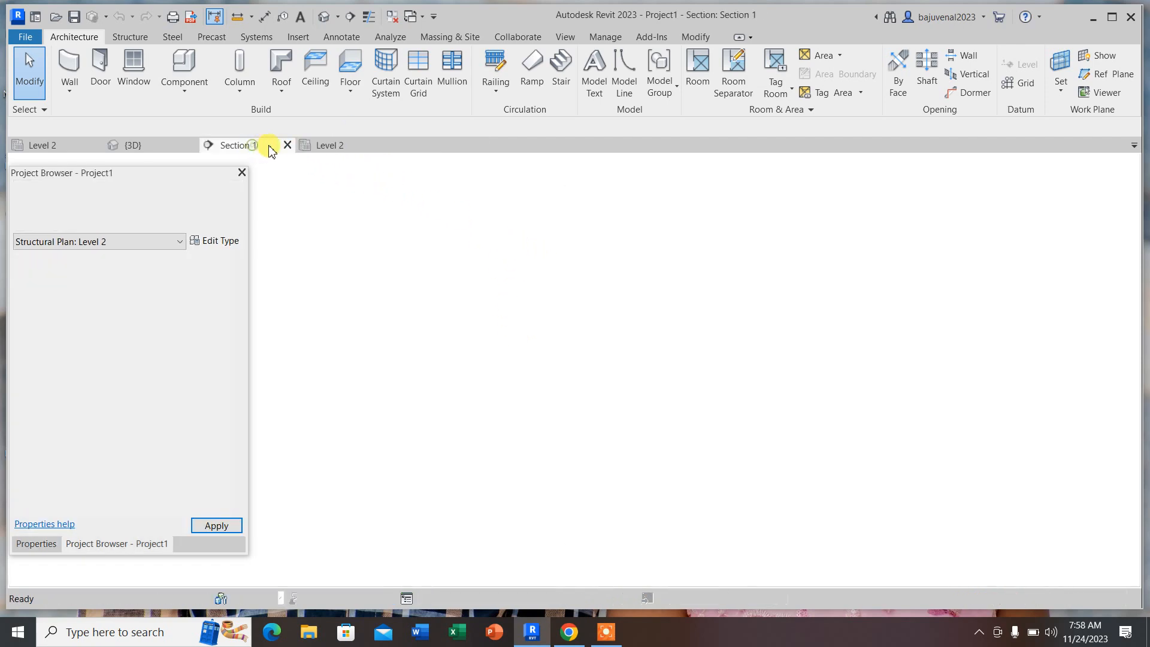
left_click(287, 145)
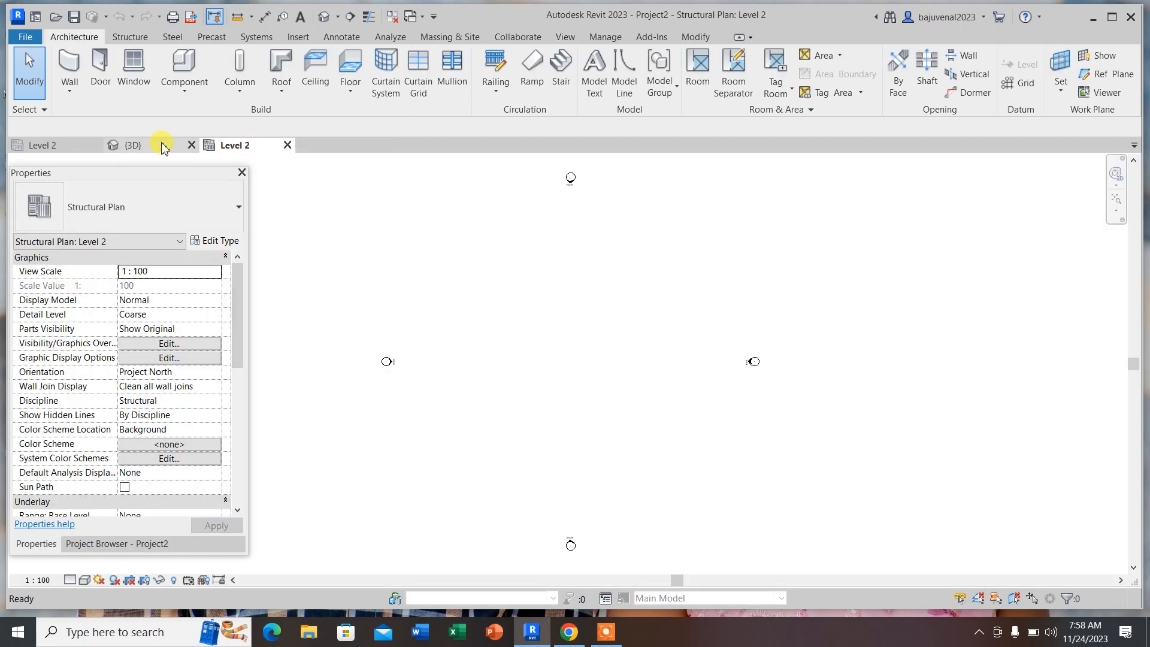
left_click(191, 145)
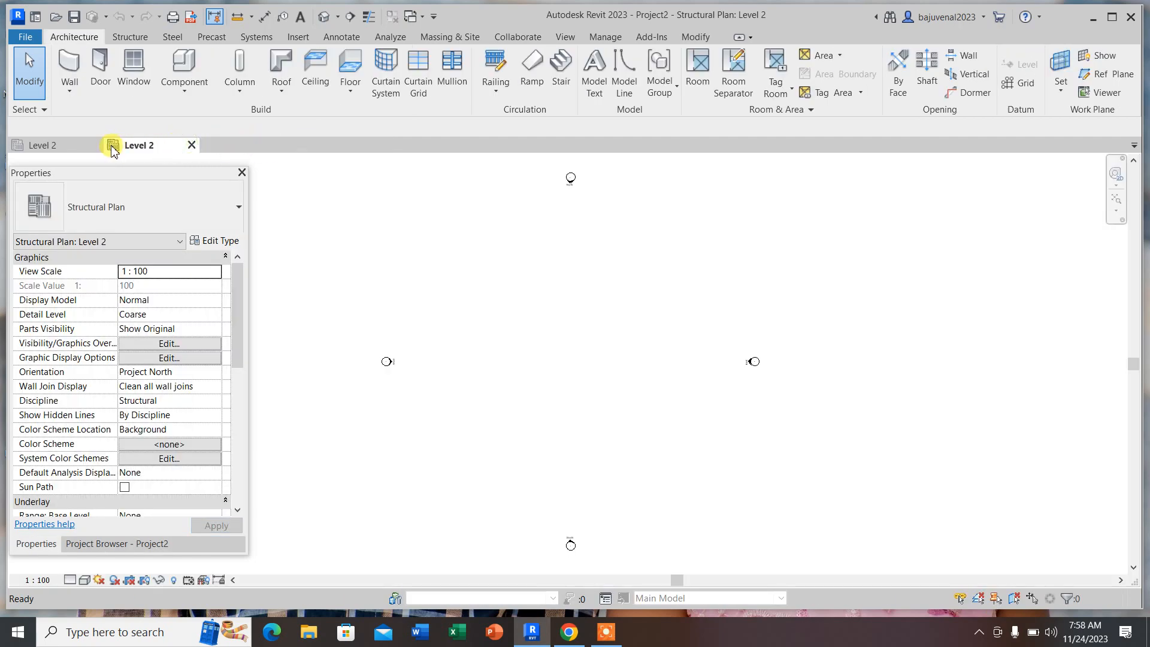
left_click(93, 145)
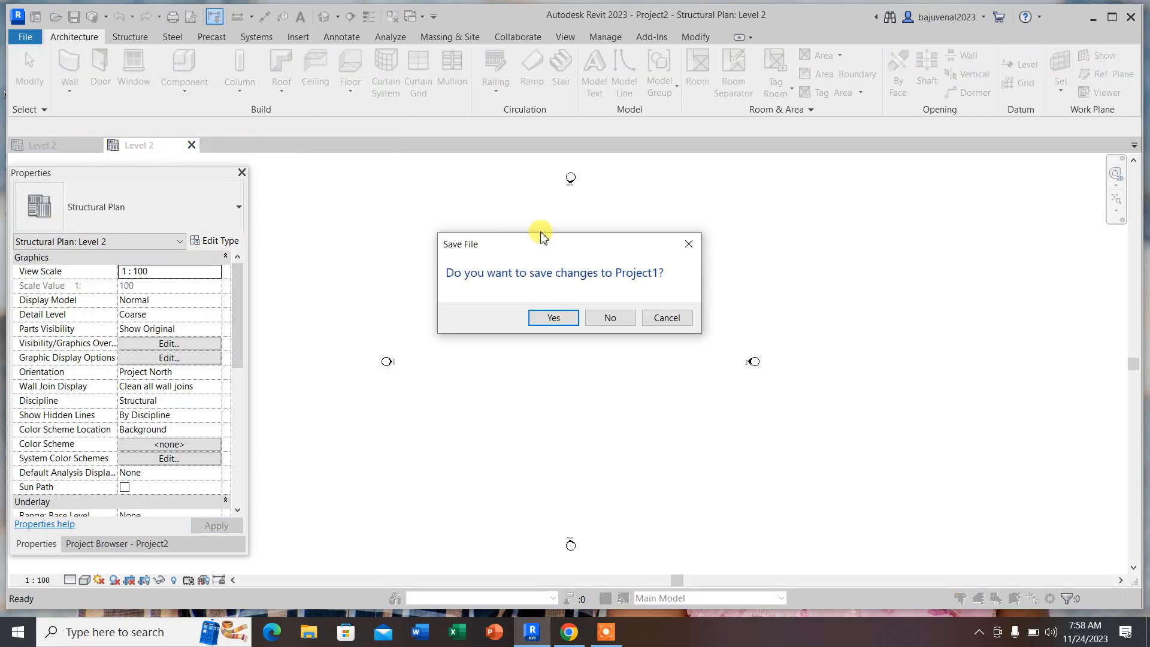
left_click(604, 318)
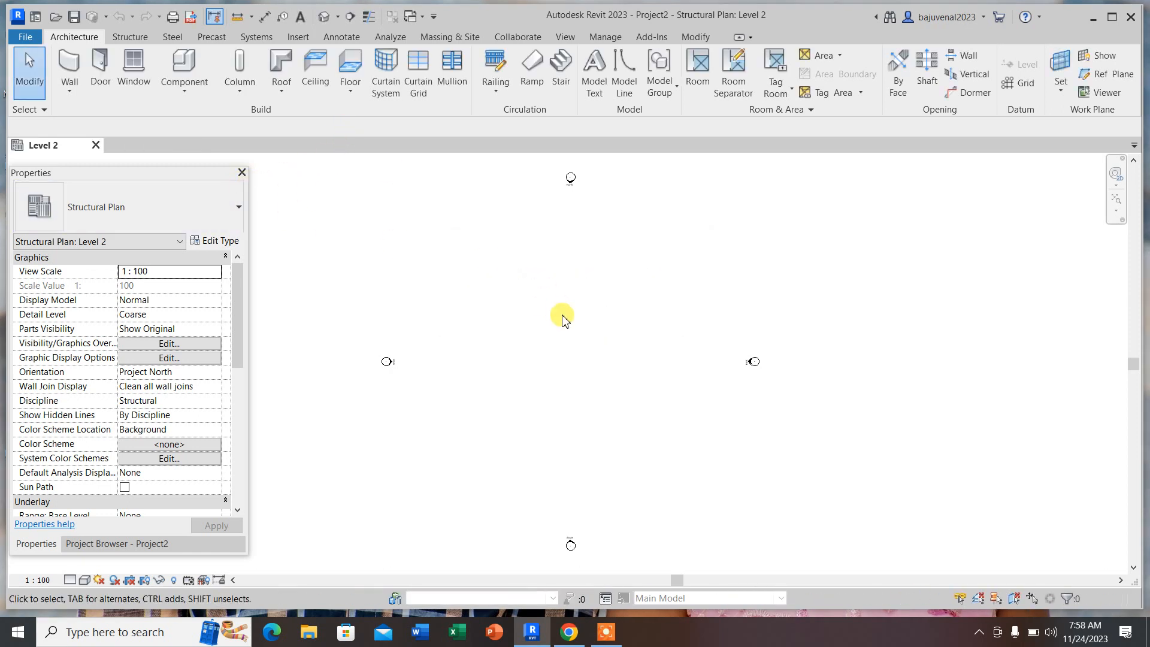
- Set the project's Distance unit format to meters with 3 decimal places and the unit symbol m
scroll(530, 303, "up", 1)
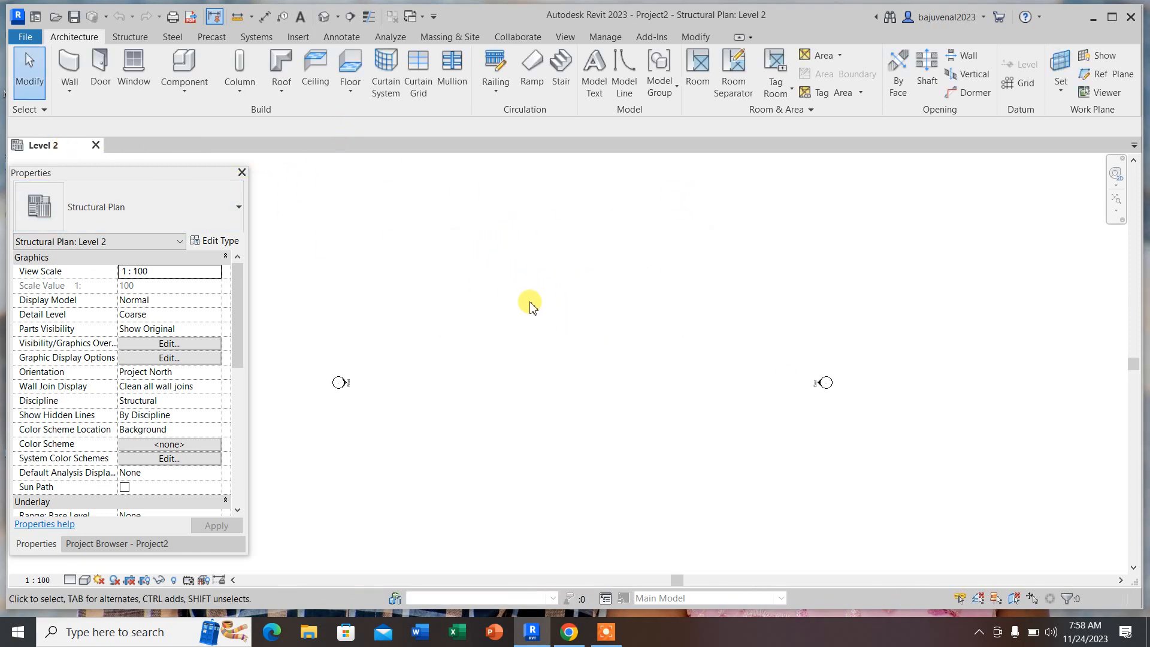
scroll(531, 304, "down", 1)
key("u")
key("n")
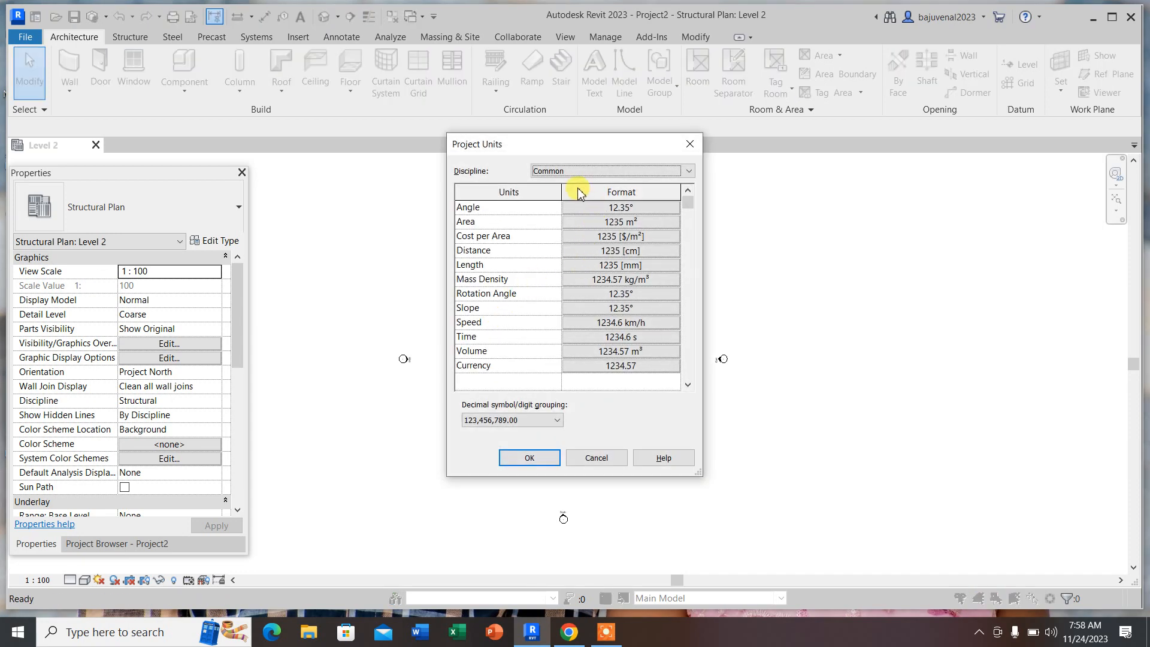
left_click(665, 252)
left_click(590, 233)
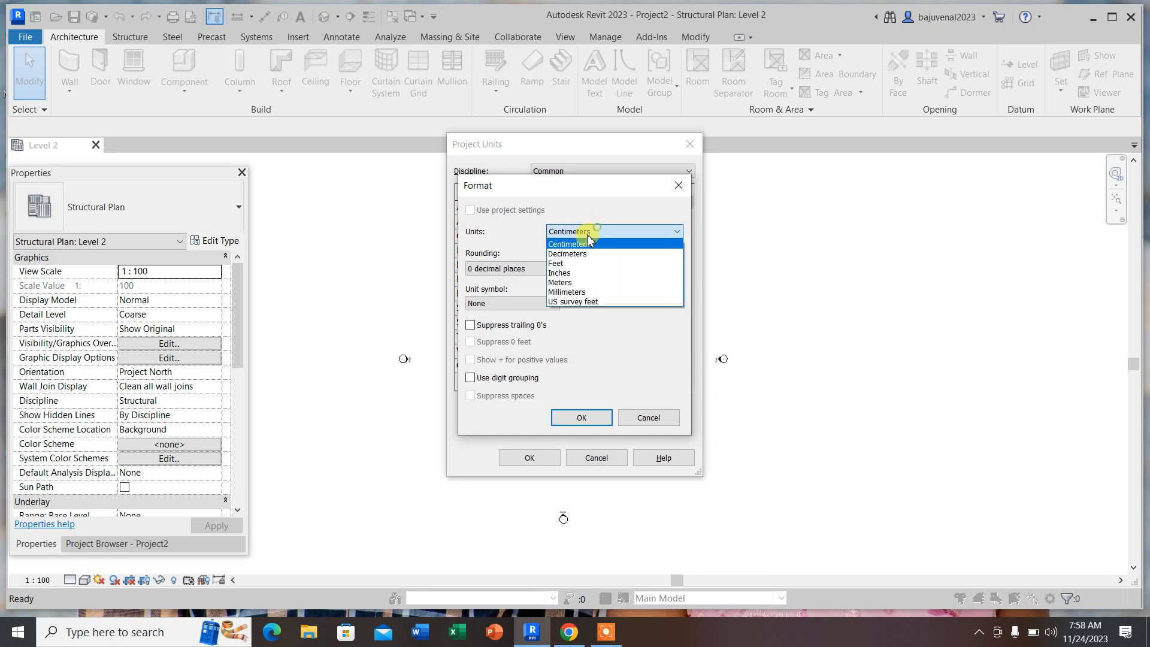
left_click(566, 282)
left_click(539, 269)
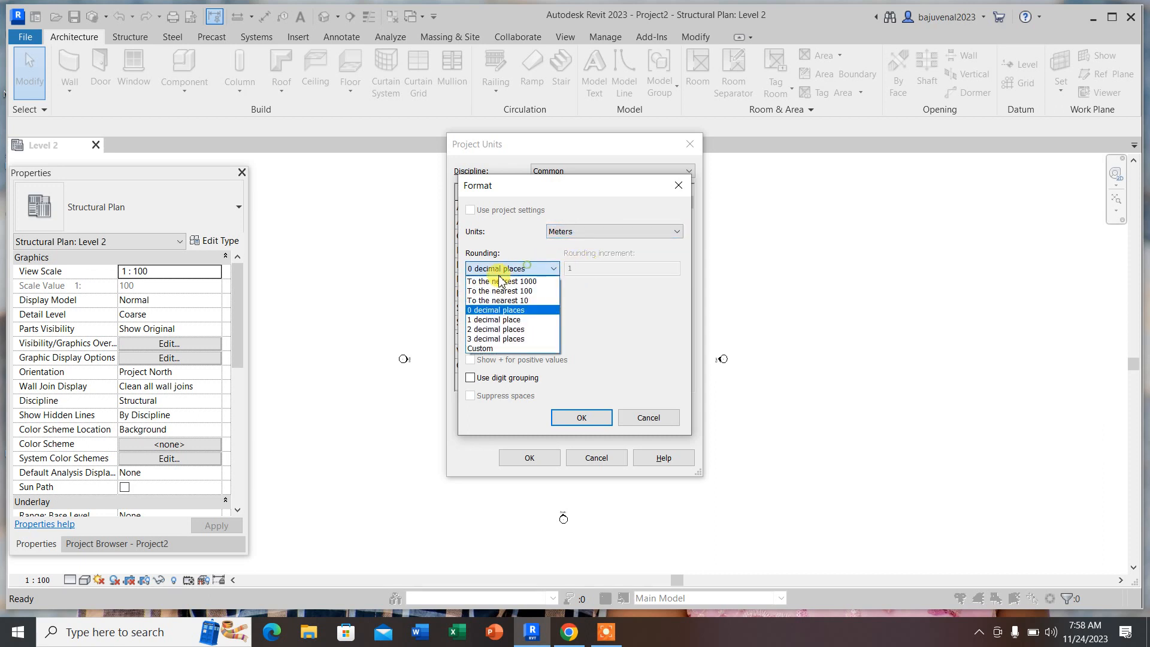
left_click(476, 341)
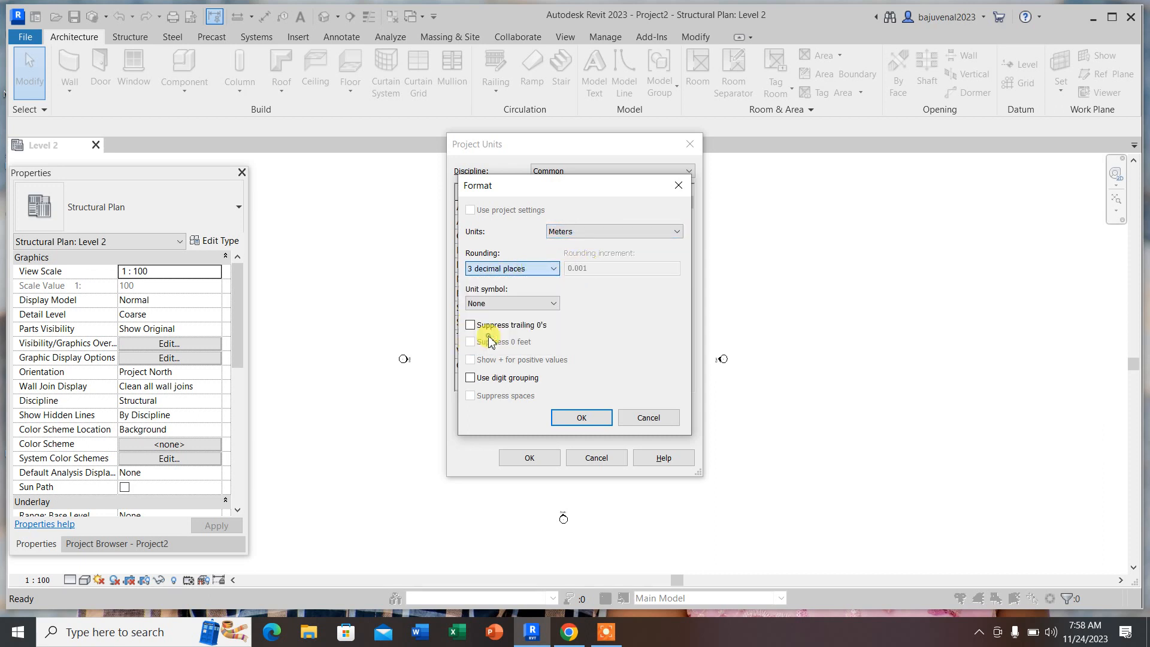
left_click(515, 303)
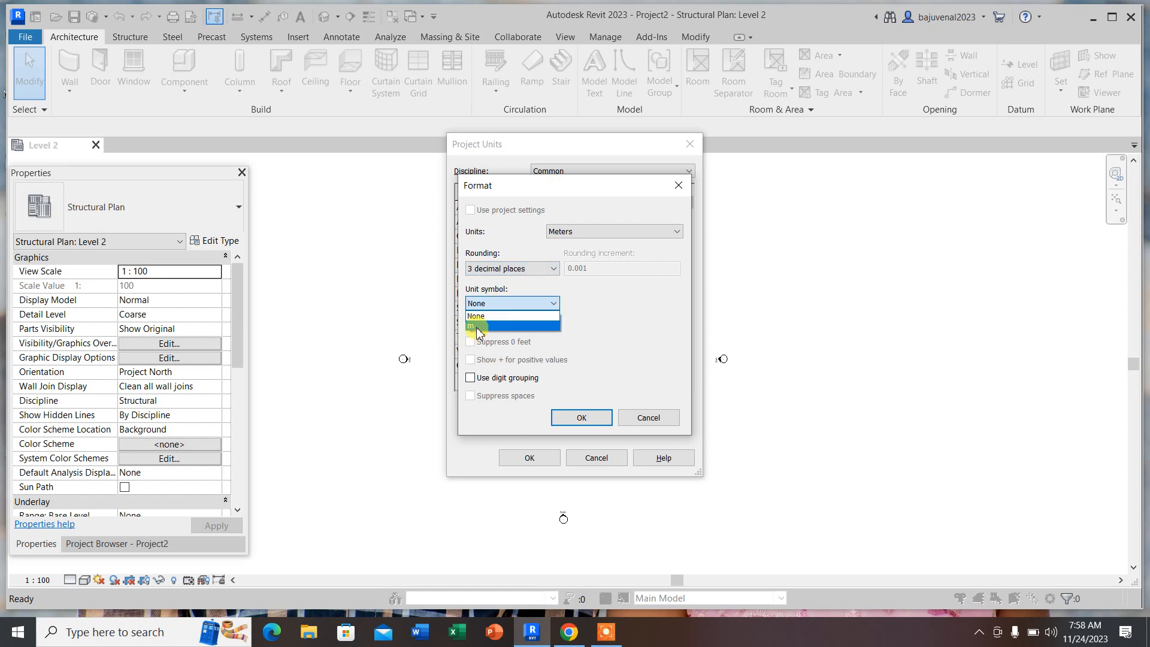
left_click(479, 327)
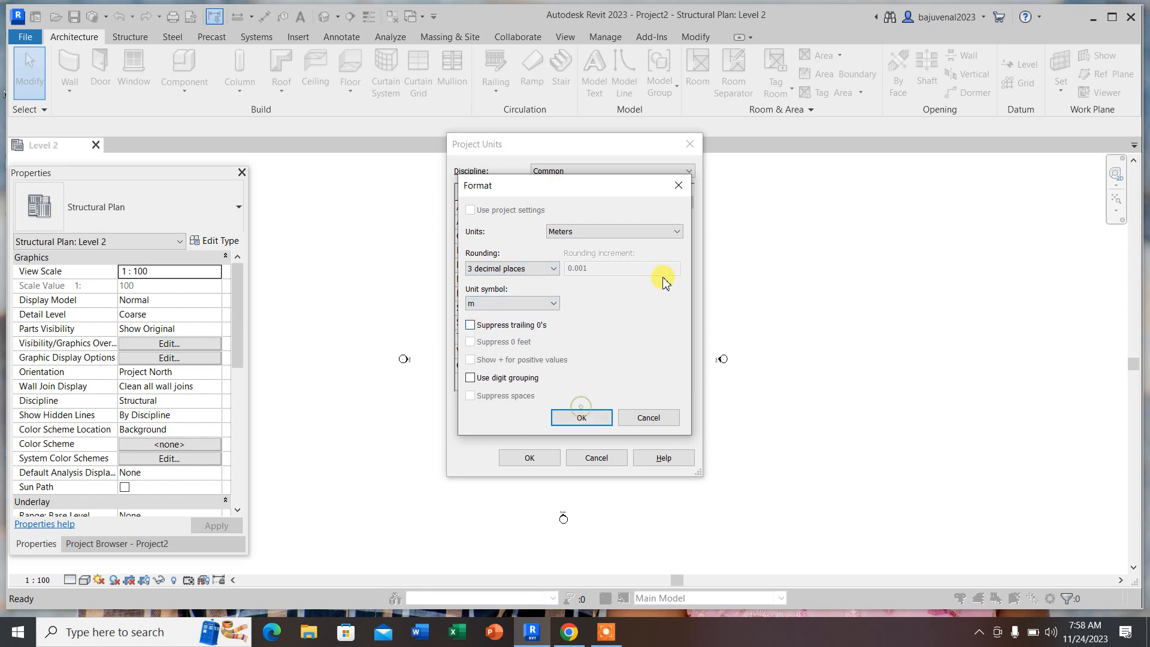
left_click(589, 414)
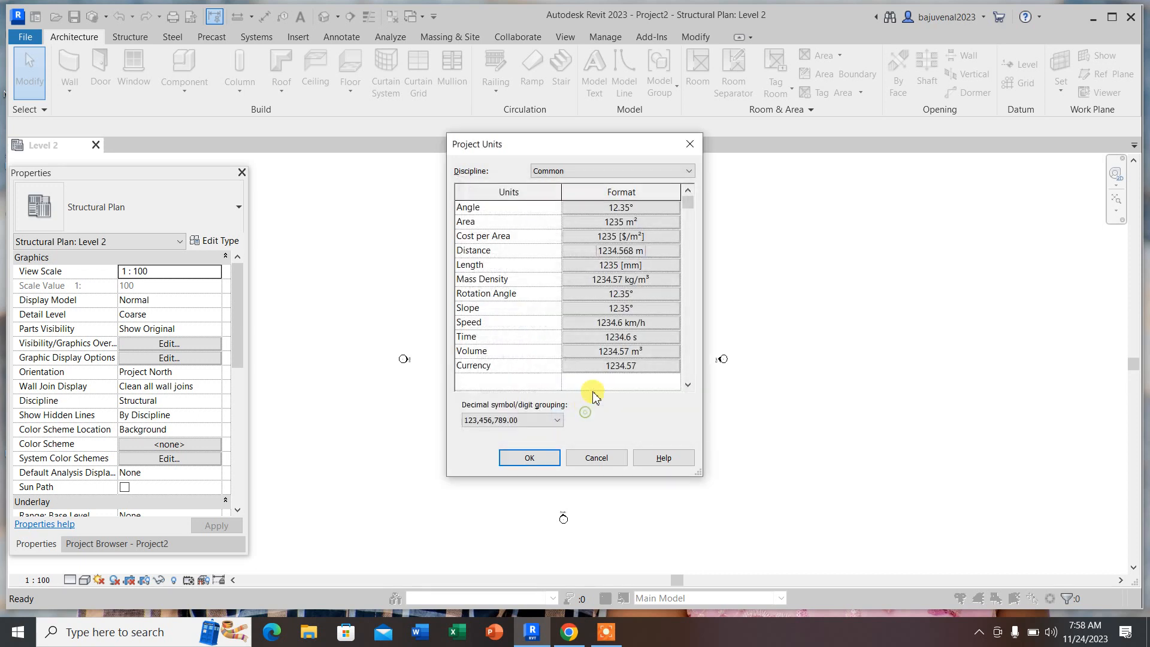
- Set the Length unit format to meters with 3 decimal places and symbol m, and apply the project units
left_click(667, 266)
left_click(608, 232)
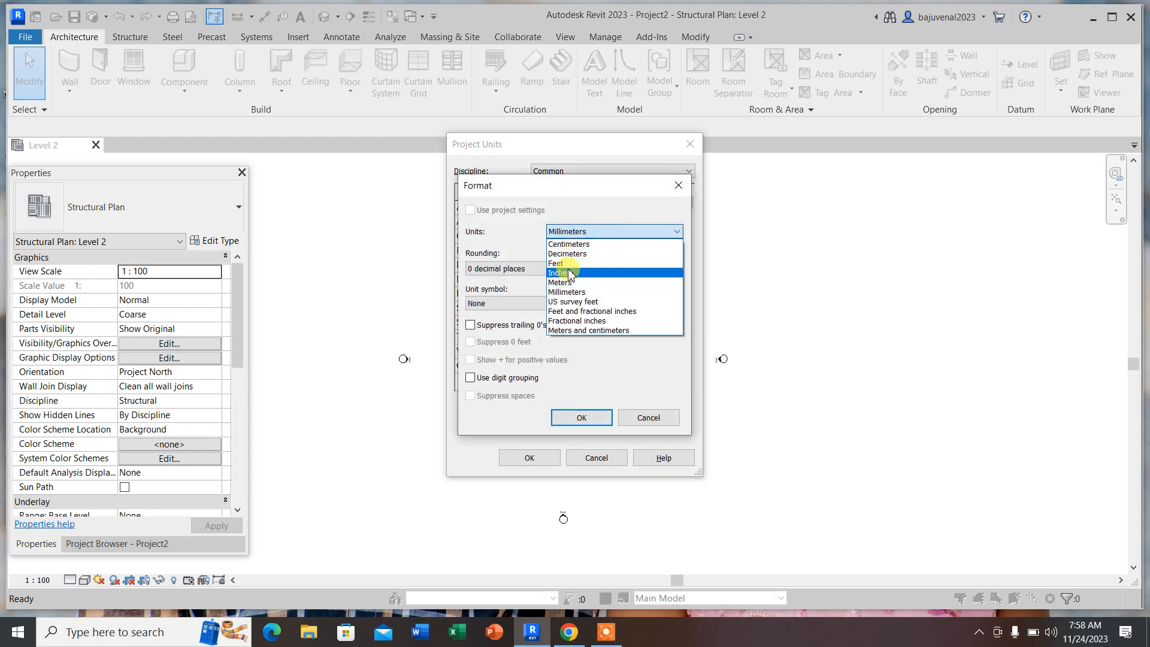
left_click(569, 282)
left_click(506, 268)
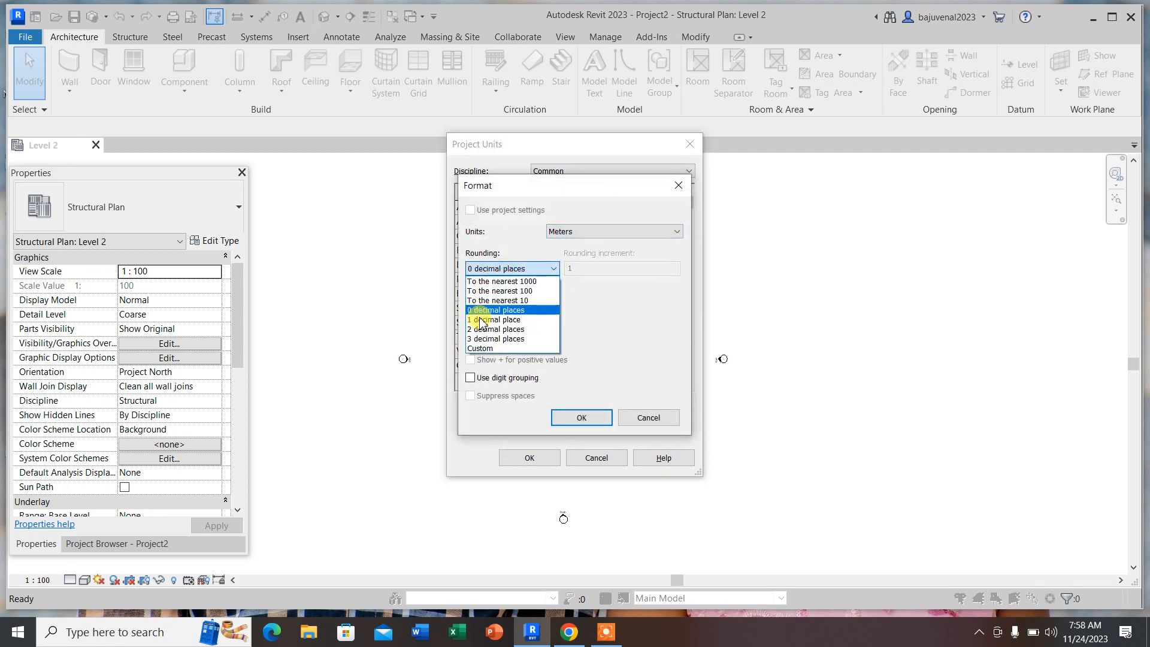
left_click(483, 342)
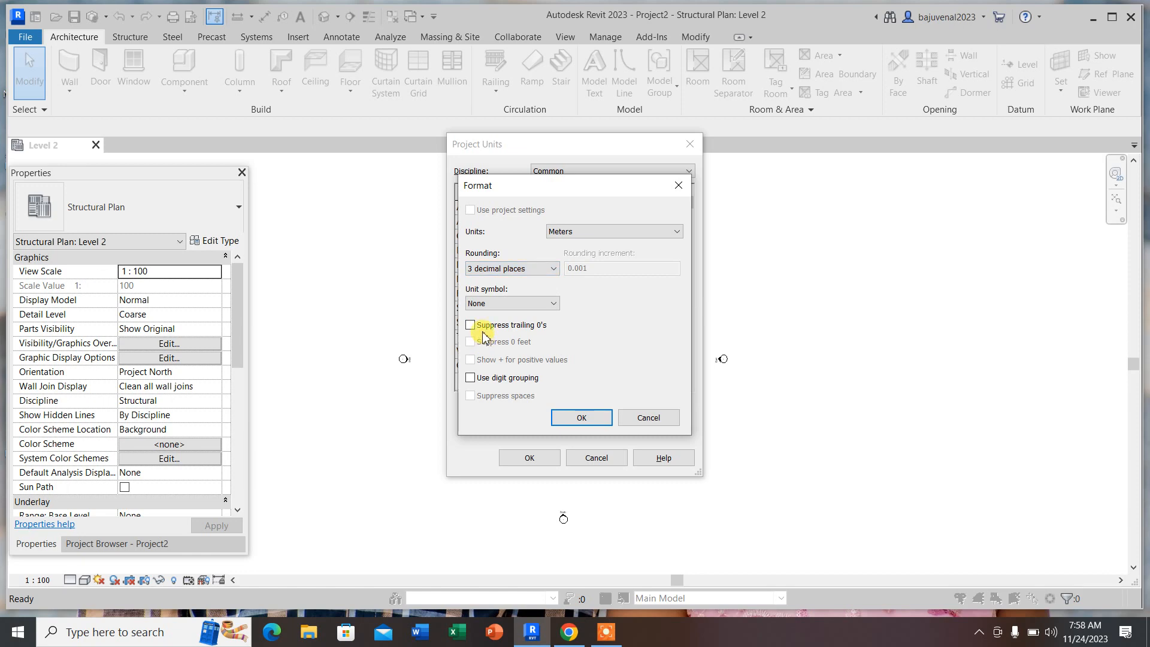
left_click(495, 303)
left_click(478, 322)
left_click(576, 418)
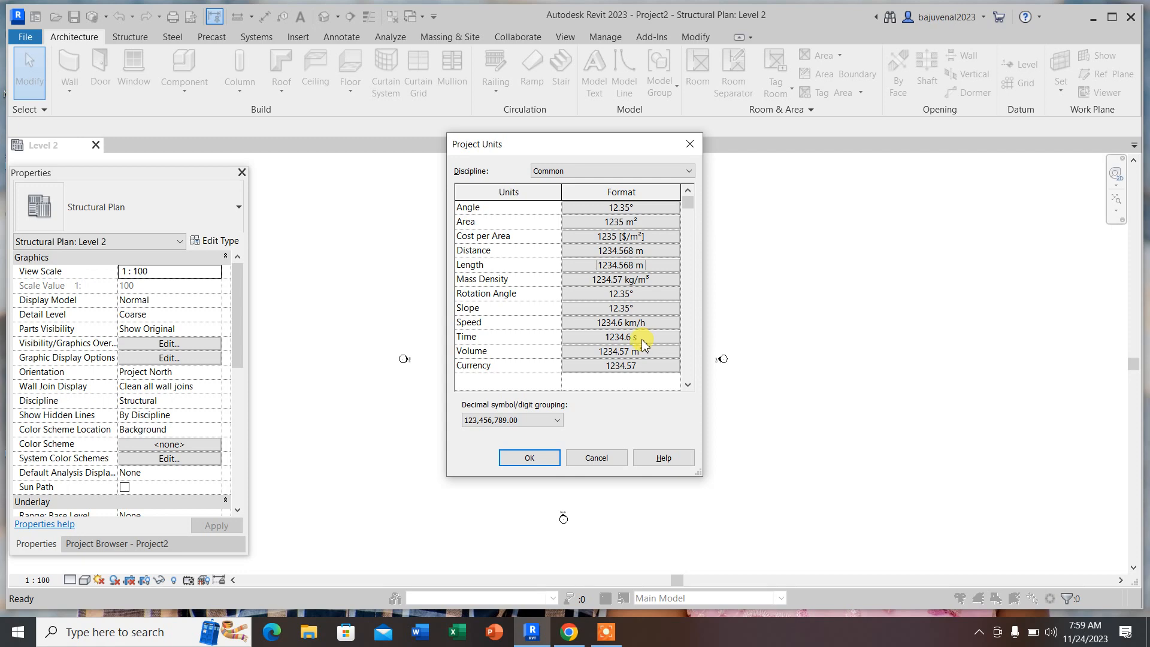
left_click(519, 460)
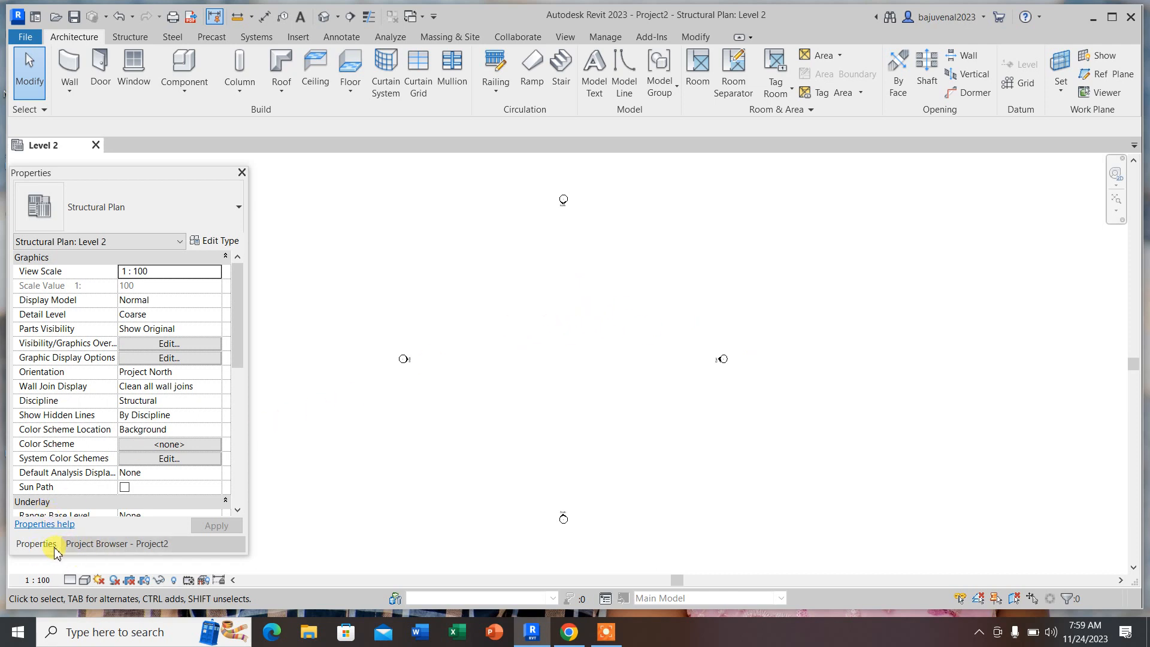
- In the South elevation, set the Level 2 elevation to 5 m
left_click(94, 545)
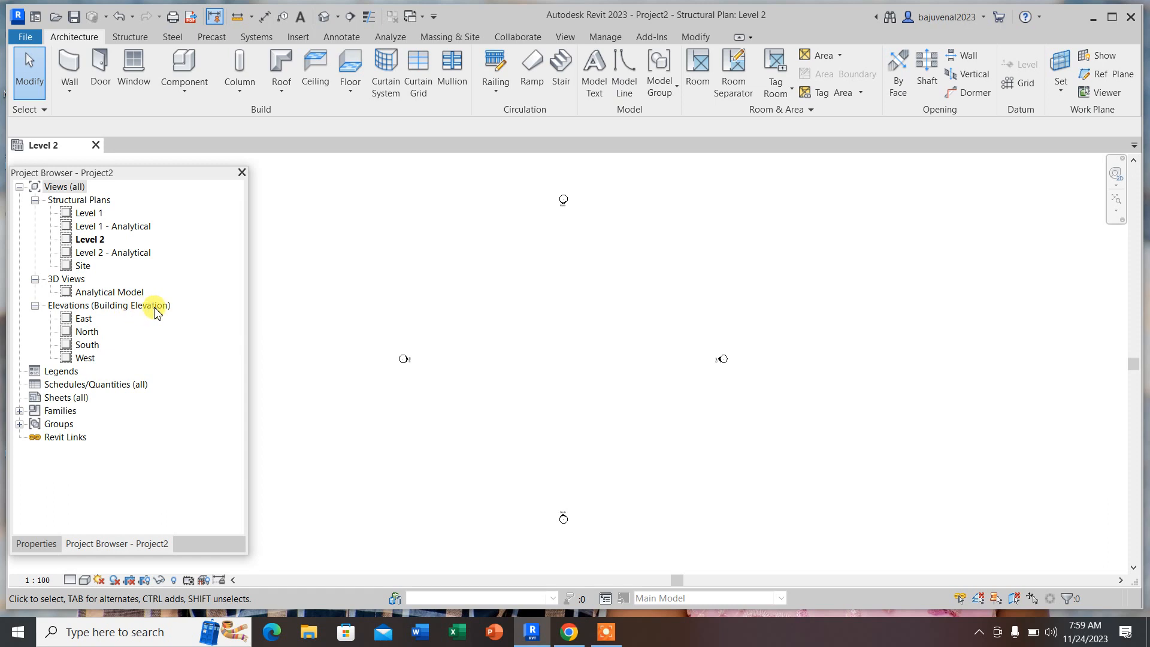
double_click(87, 345)
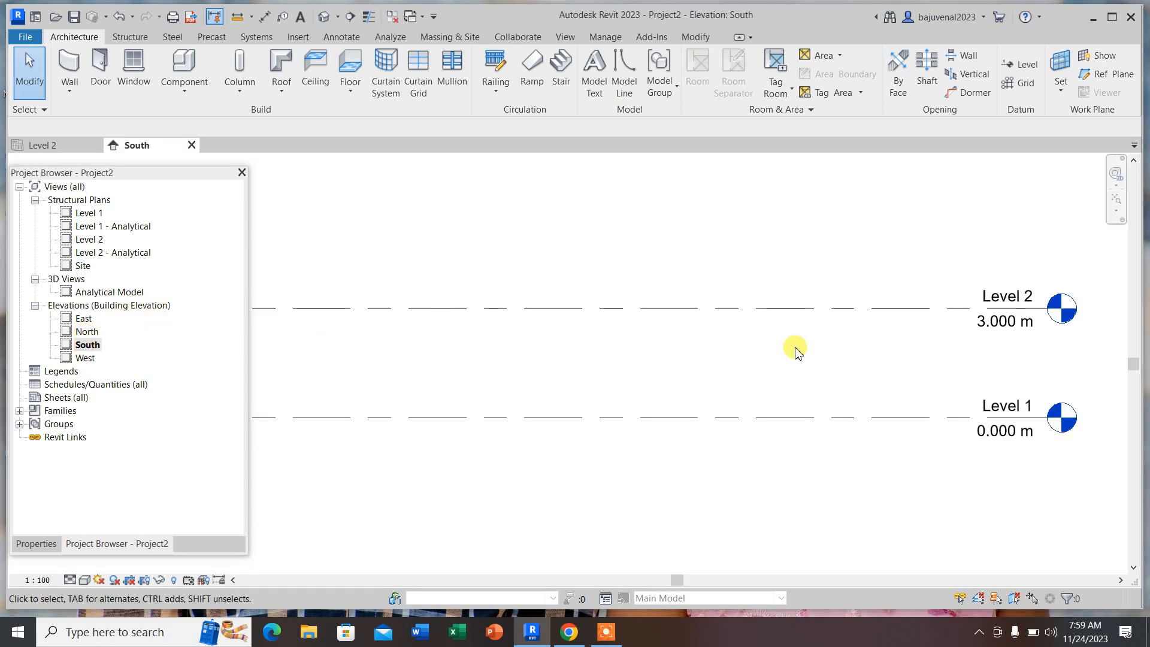
left_click(989, 322)
left_click(989, 322)
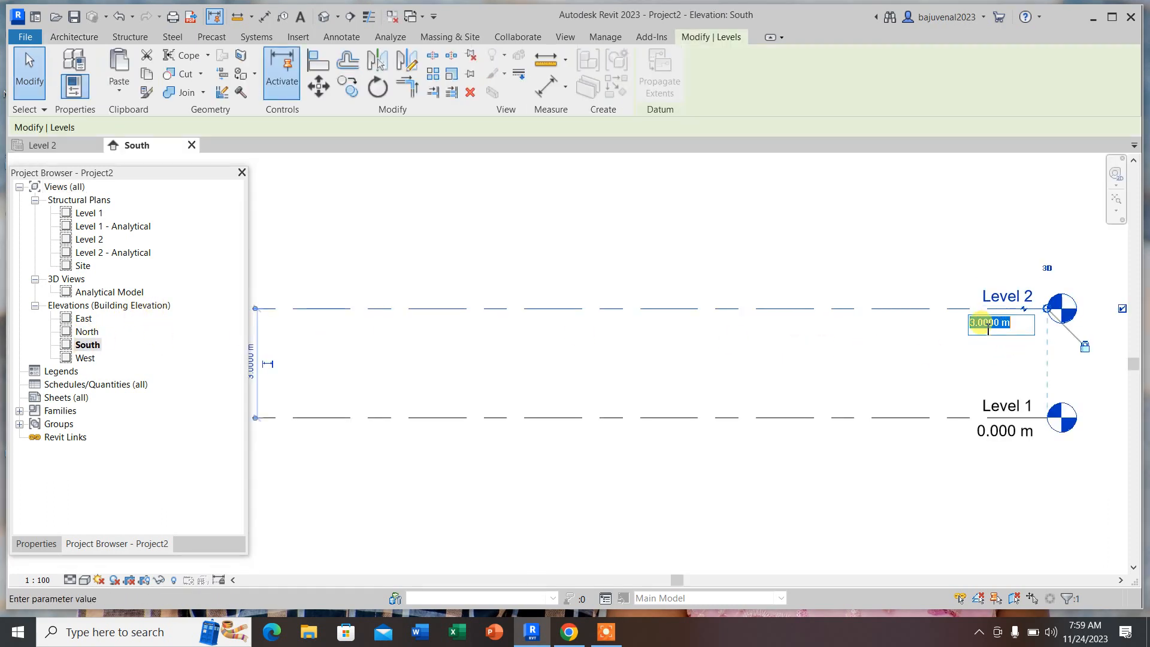
type("5")
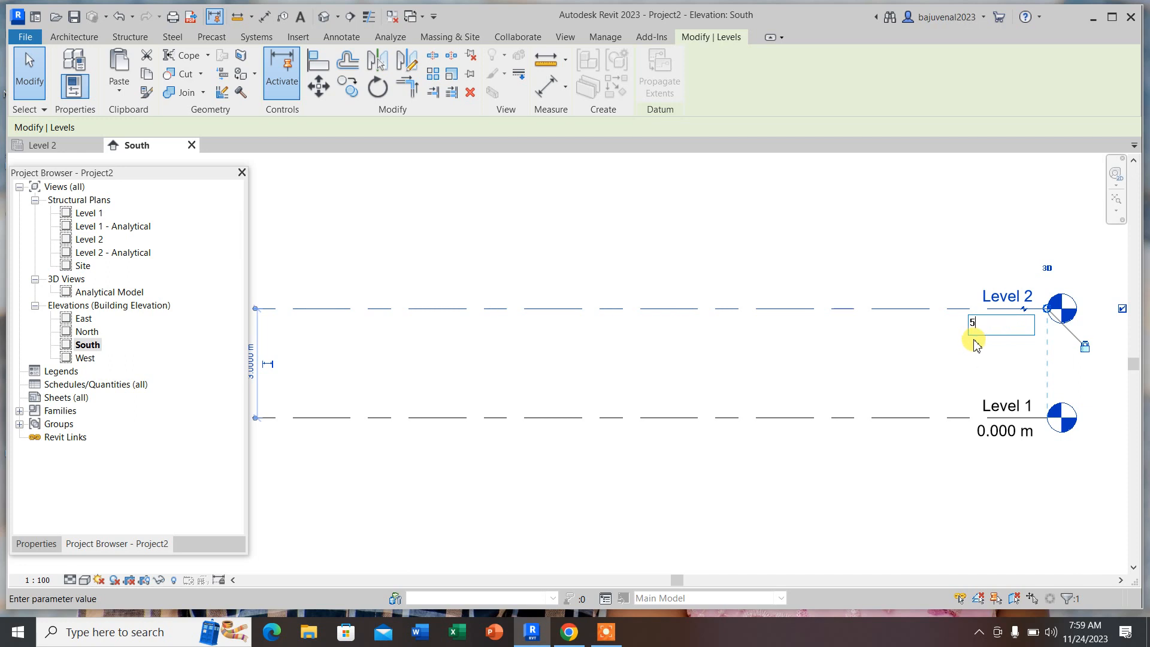
type("0")
key("BackSpace")
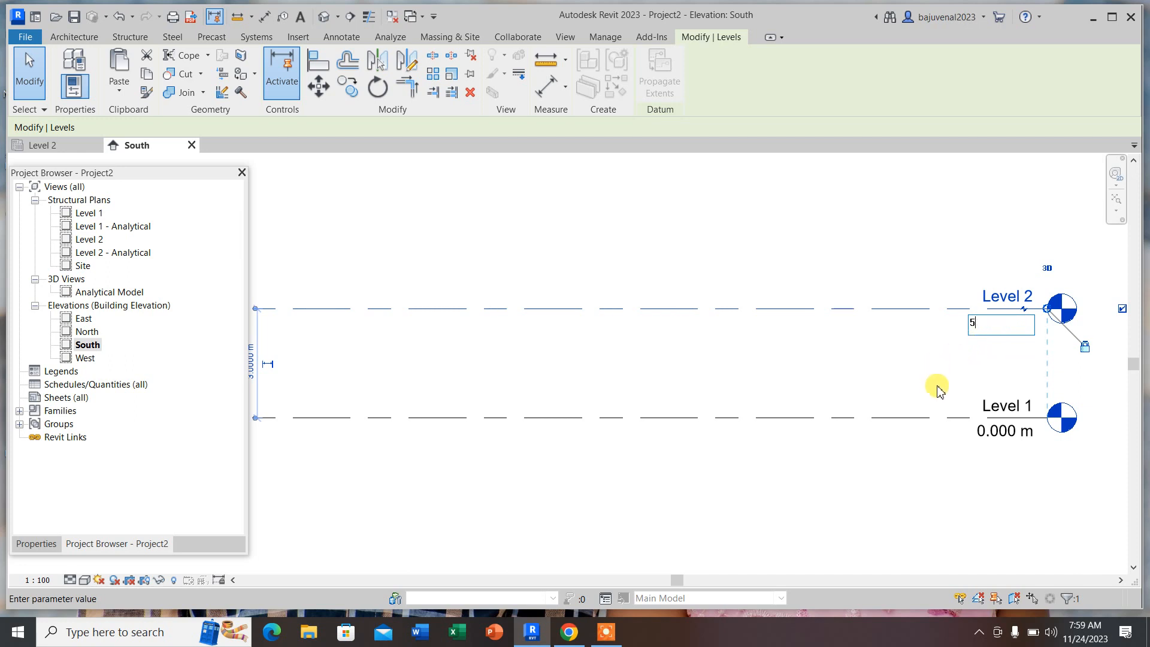
key("Return")
scroll(801, 371, "down", 3)
left_click(742, 225)
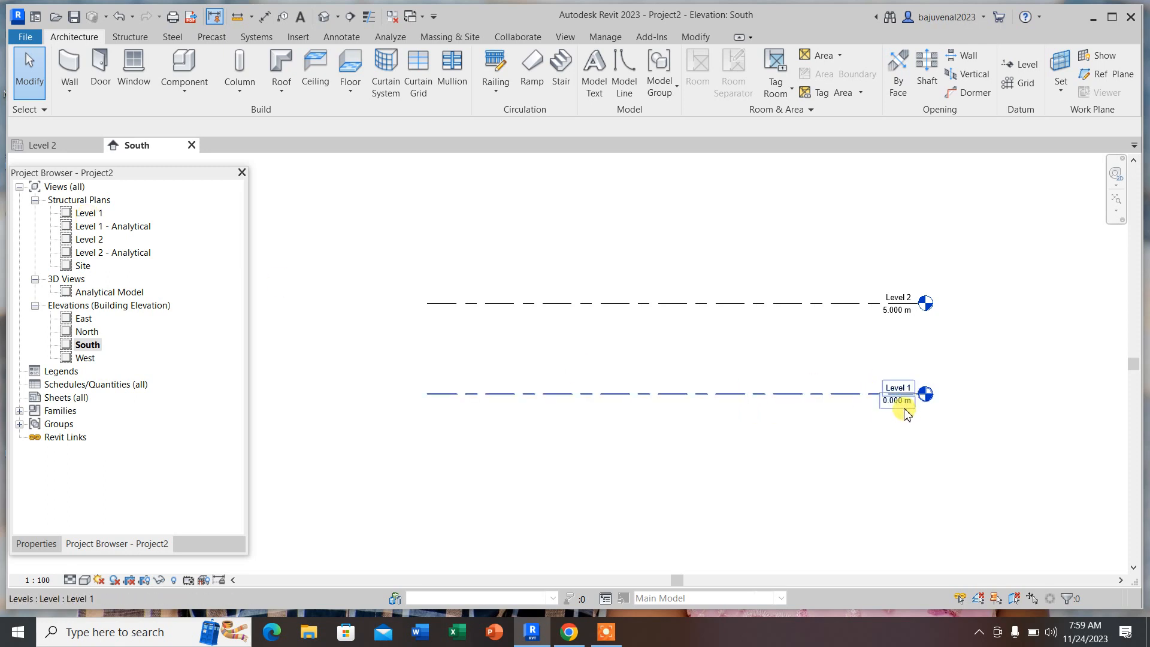
- In the Level 1 structural plan, draw four parallel vertical grid lines spaced 8 m, 6 m and 6 m from left to right
double_click(88, 214)
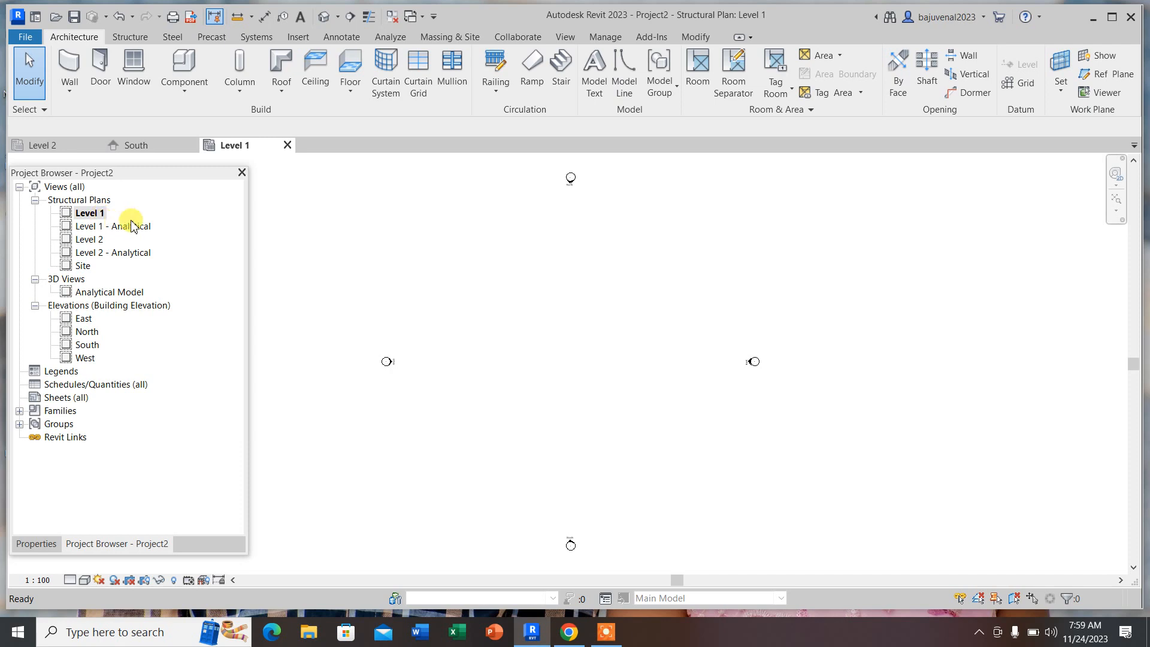
left_click(1018, 82)
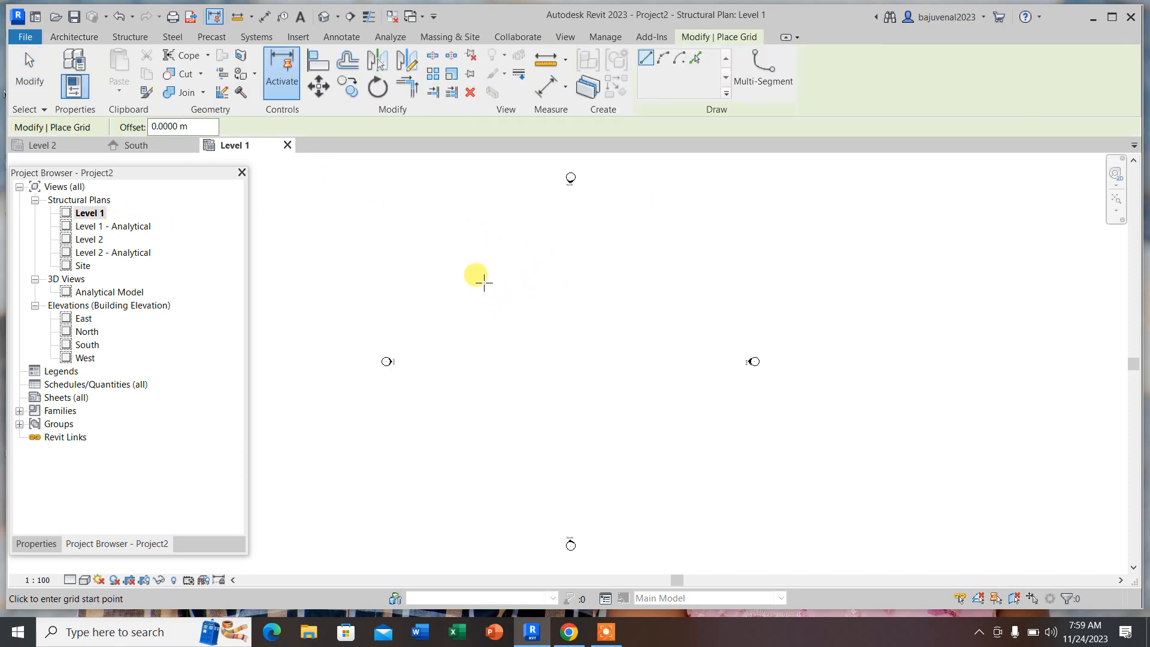
left_click(500, 273)
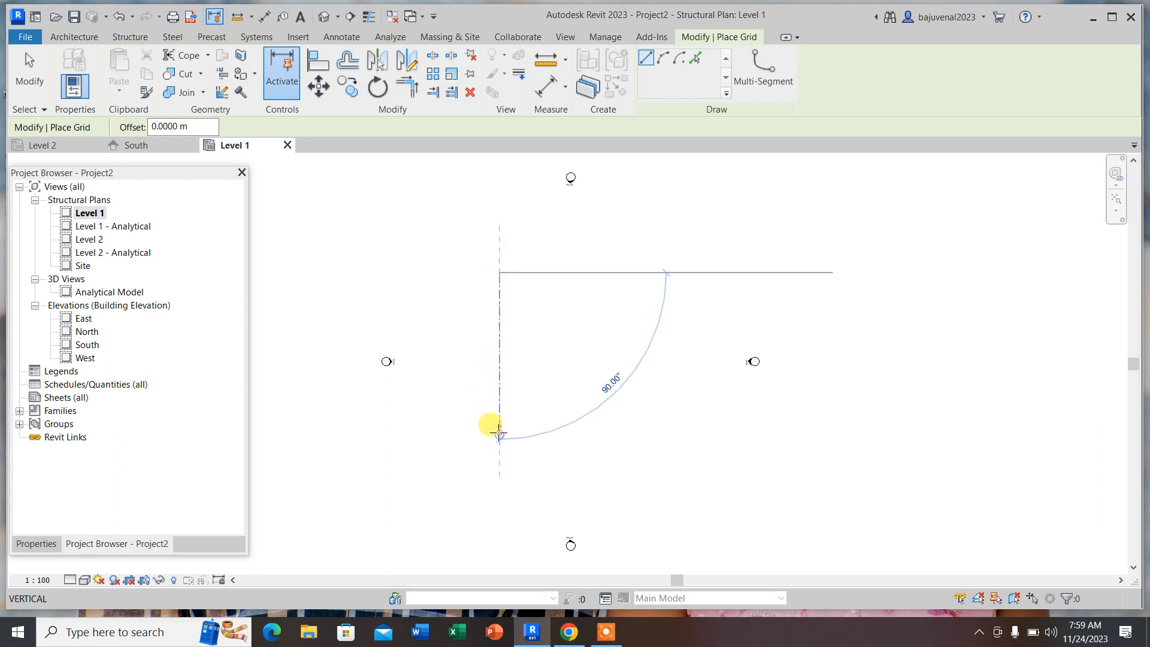
left_click(499, 432)
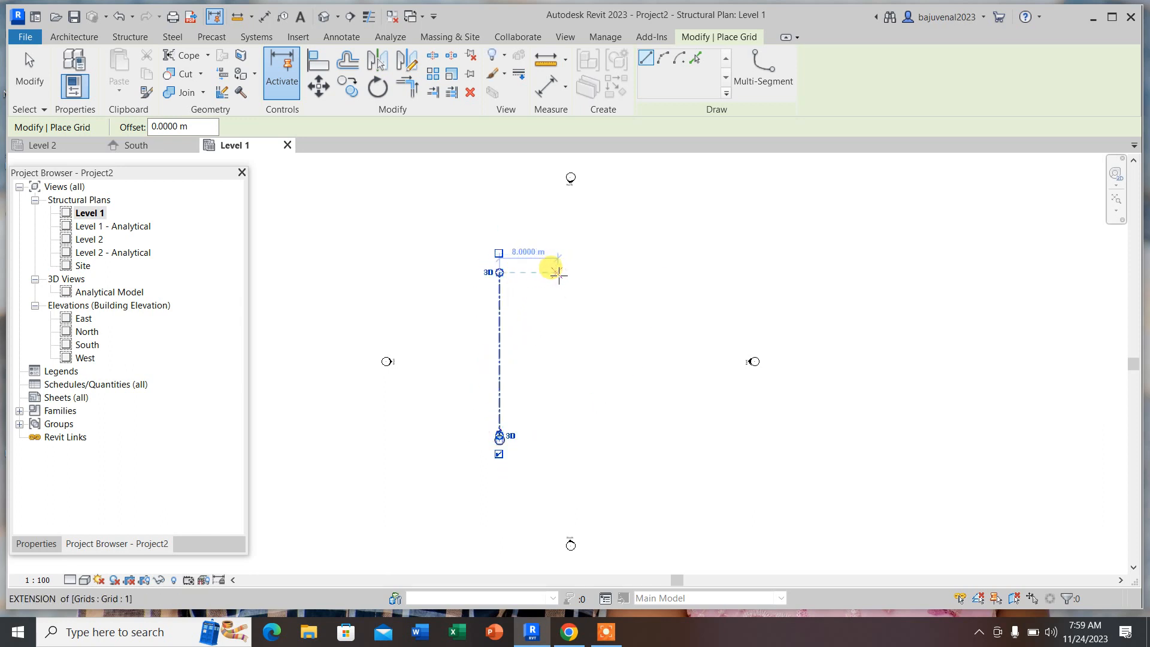
left_click(559, 273)
left_click(558, 439)
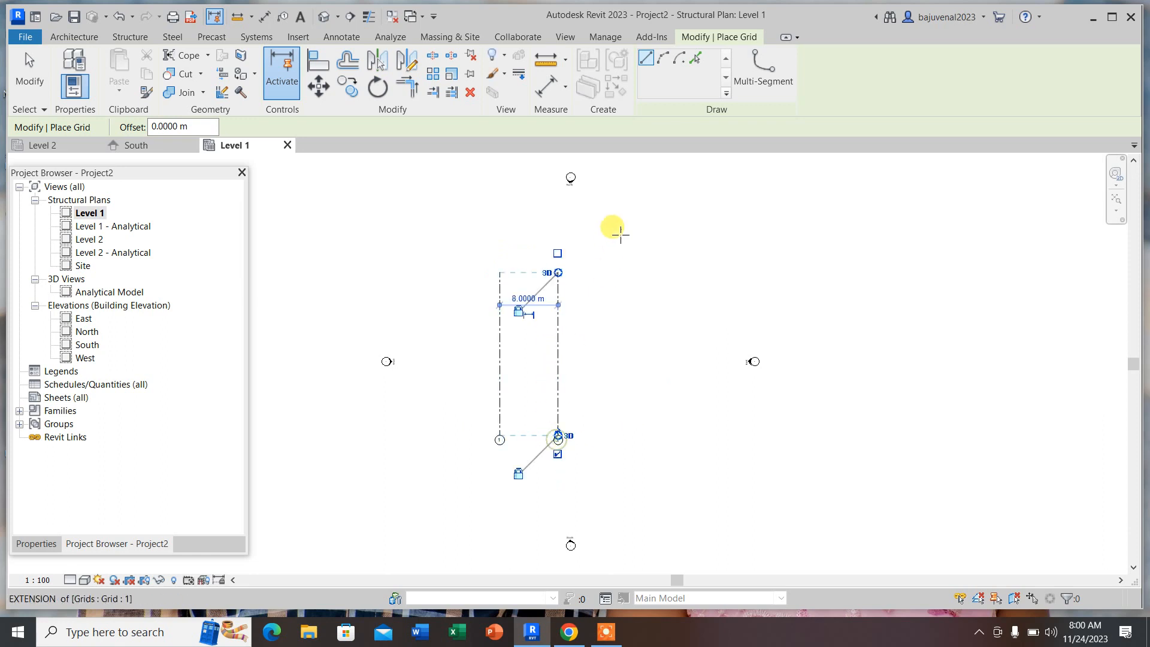
left_click(602, 272)
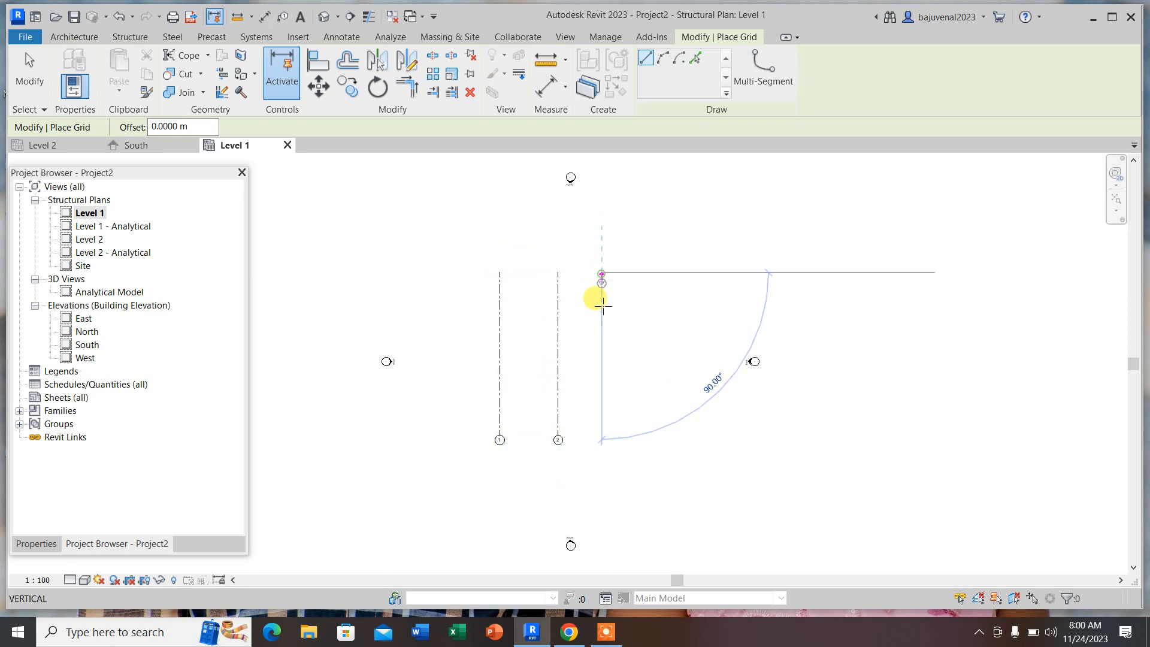
left_click(602, 436)
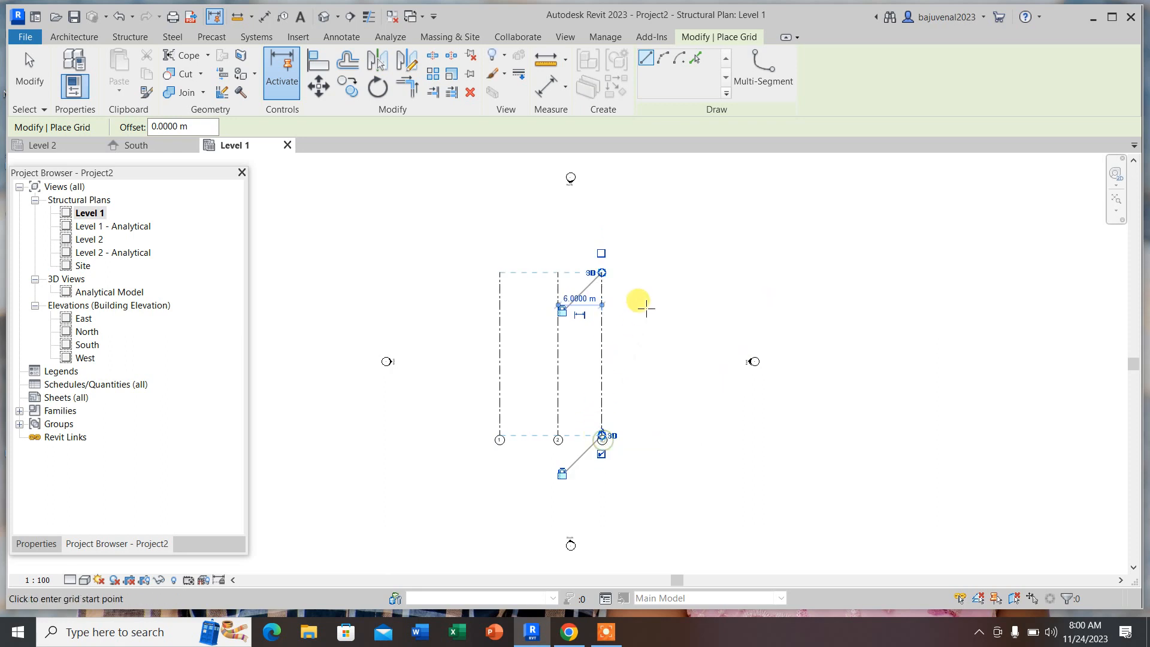
left_click(646, 273)
left_click(645, 436)
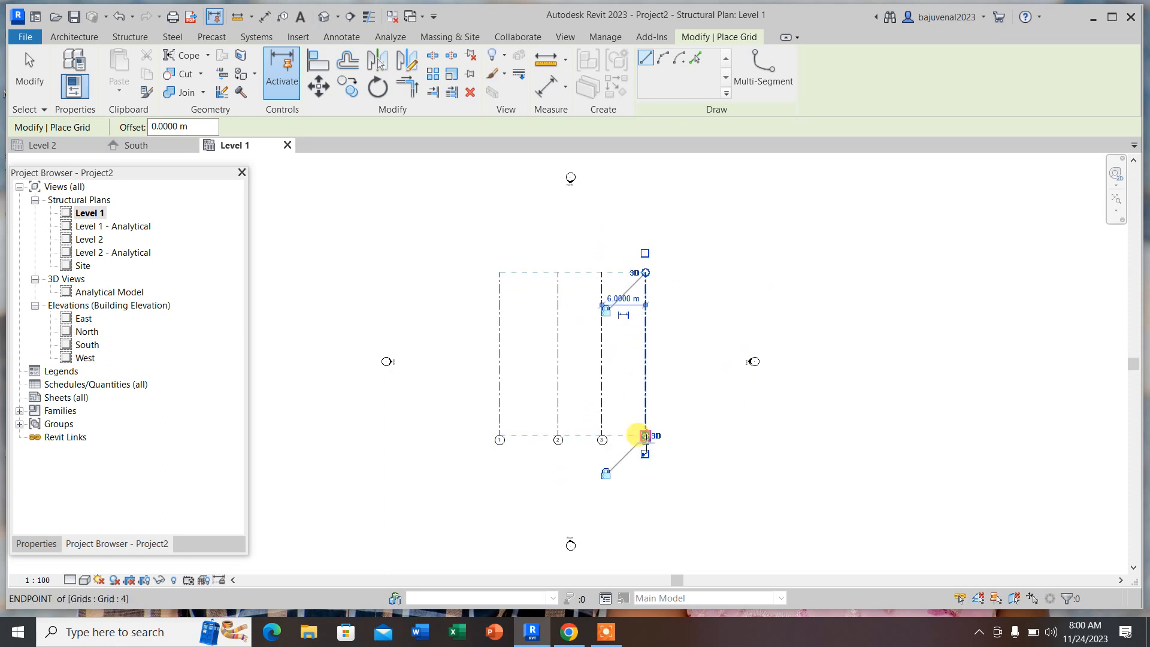
- Draw a horizontal grid line across the upper part of the four vertical grids and name it A
left_click(441, 312)
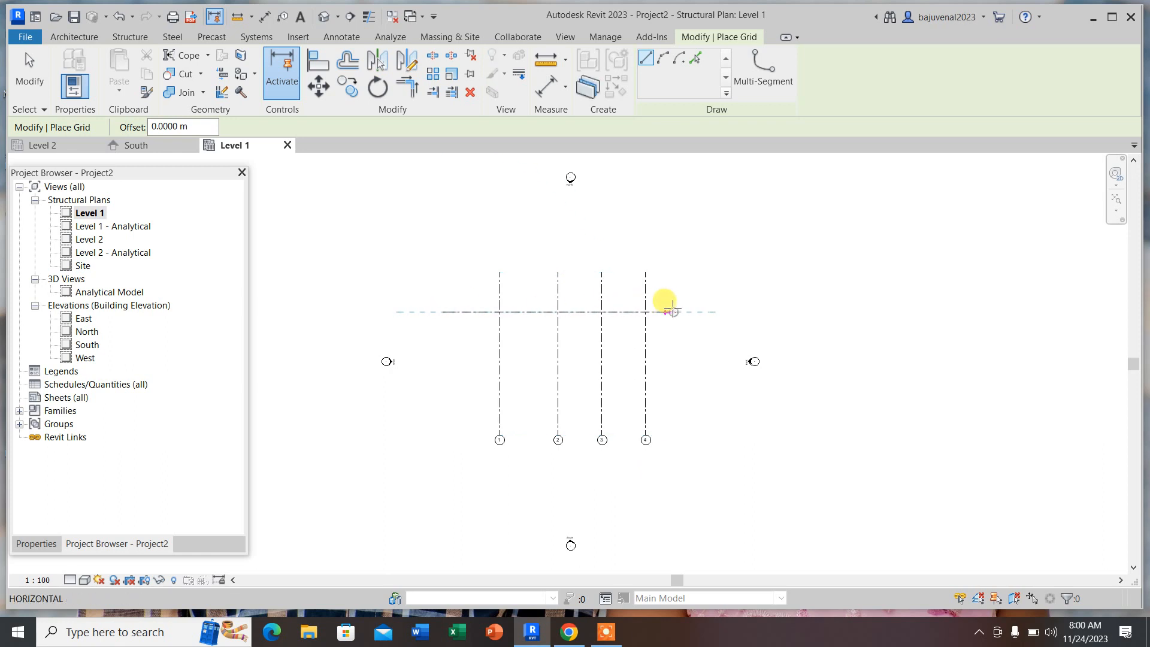
left_click(687, 312)
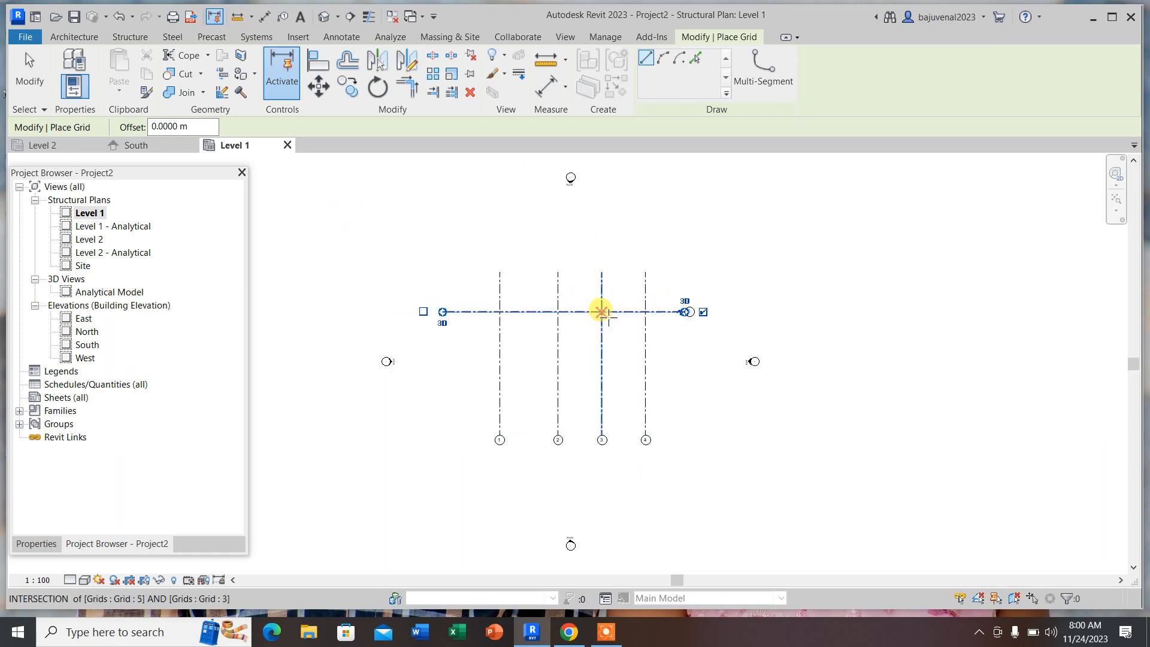
scroll(685, 324, "up", 2)
key("Escape")
key("Escape")
left_click(686, 307)
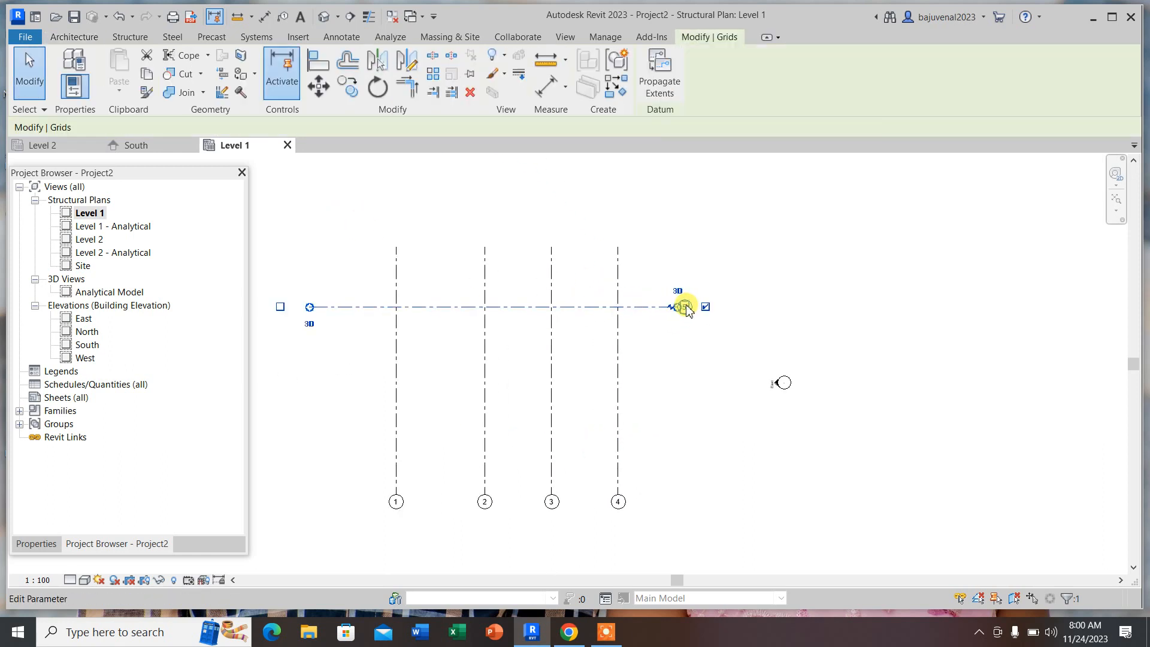
left_click(686, 307)
key("Return")
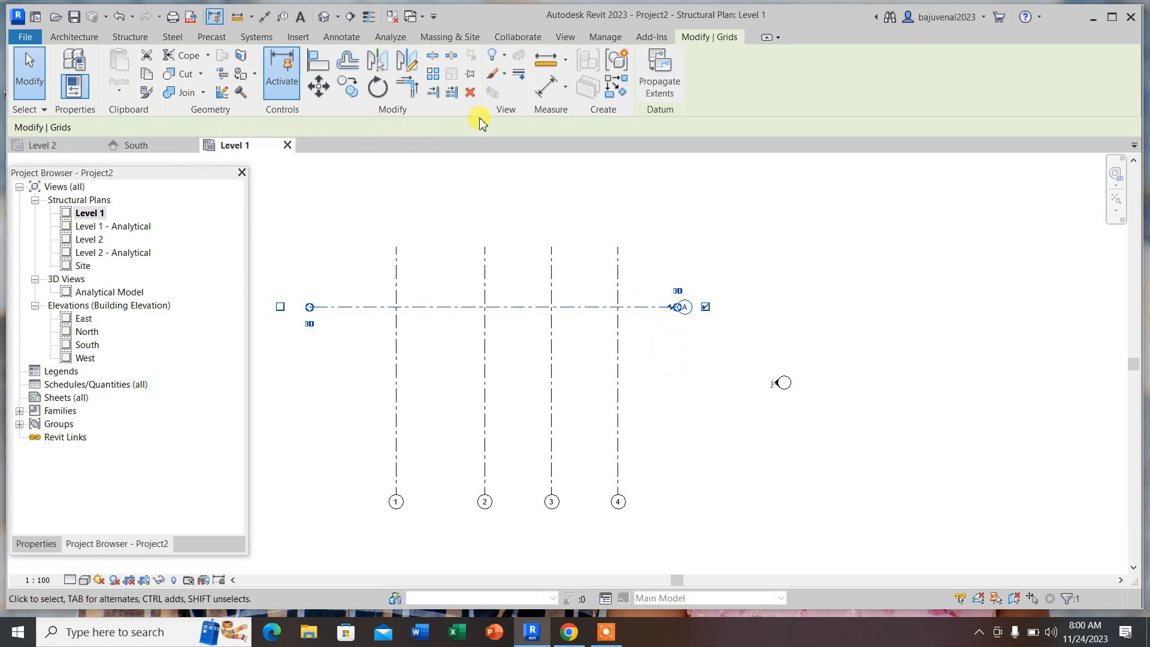
- Copy grid A downward three times with the Multiple option, at successive spacings of 5 m, 5 m and 4 m
left_click(347, 87)
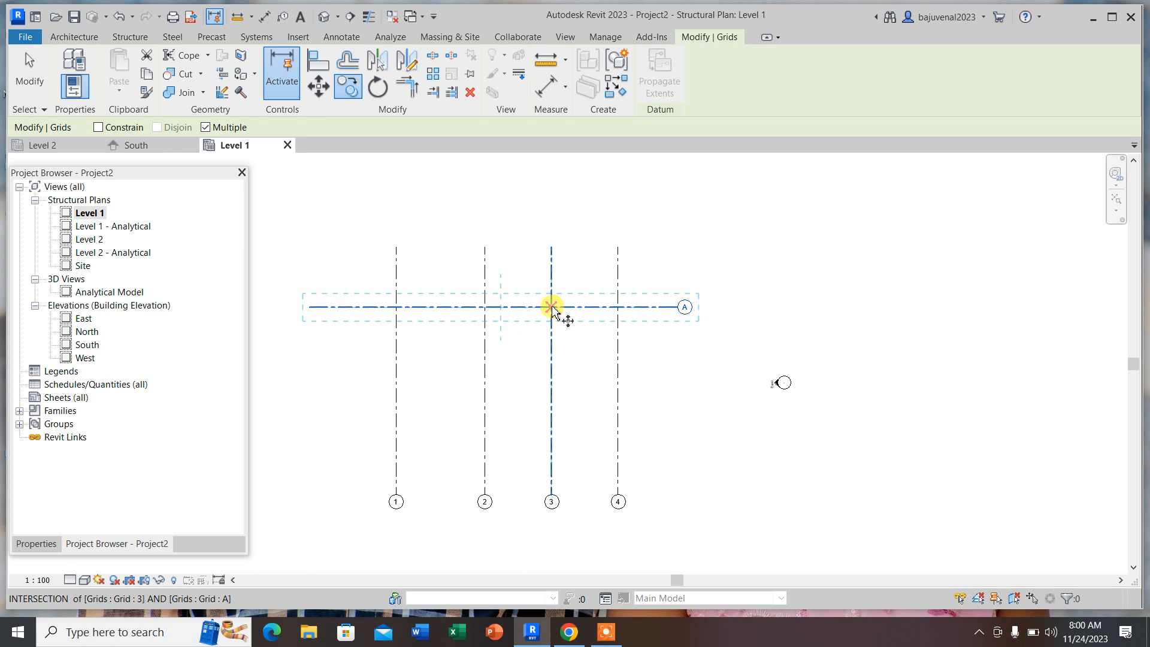
left_click(551, 307)
left_click(551, 362)
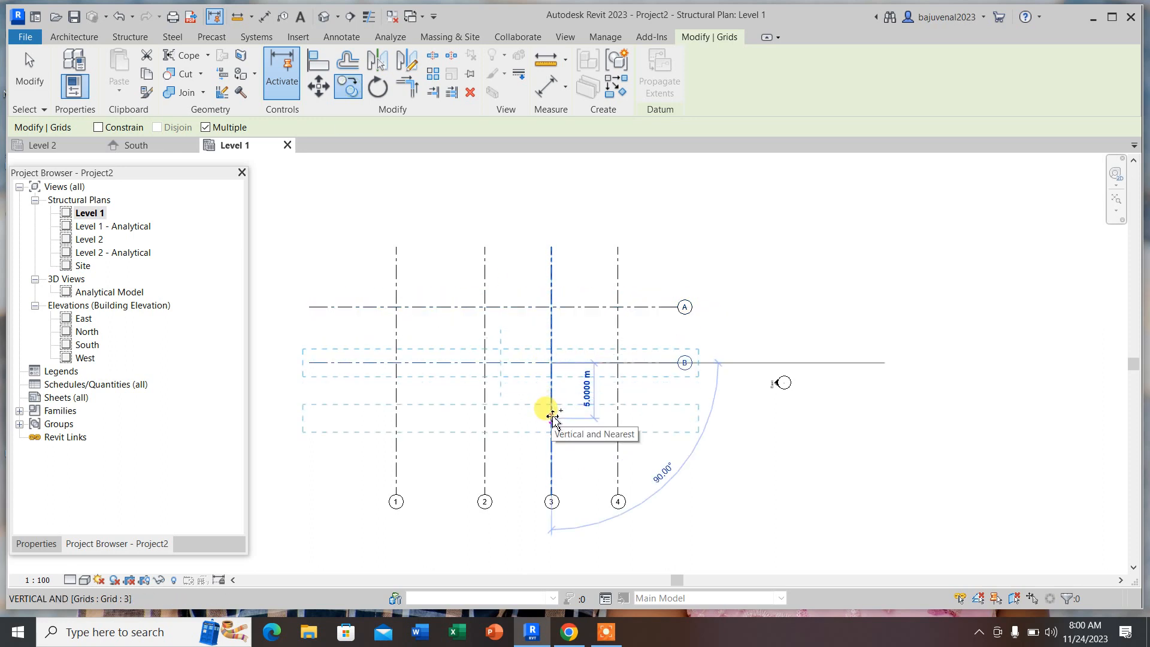
left_click(552, 417)
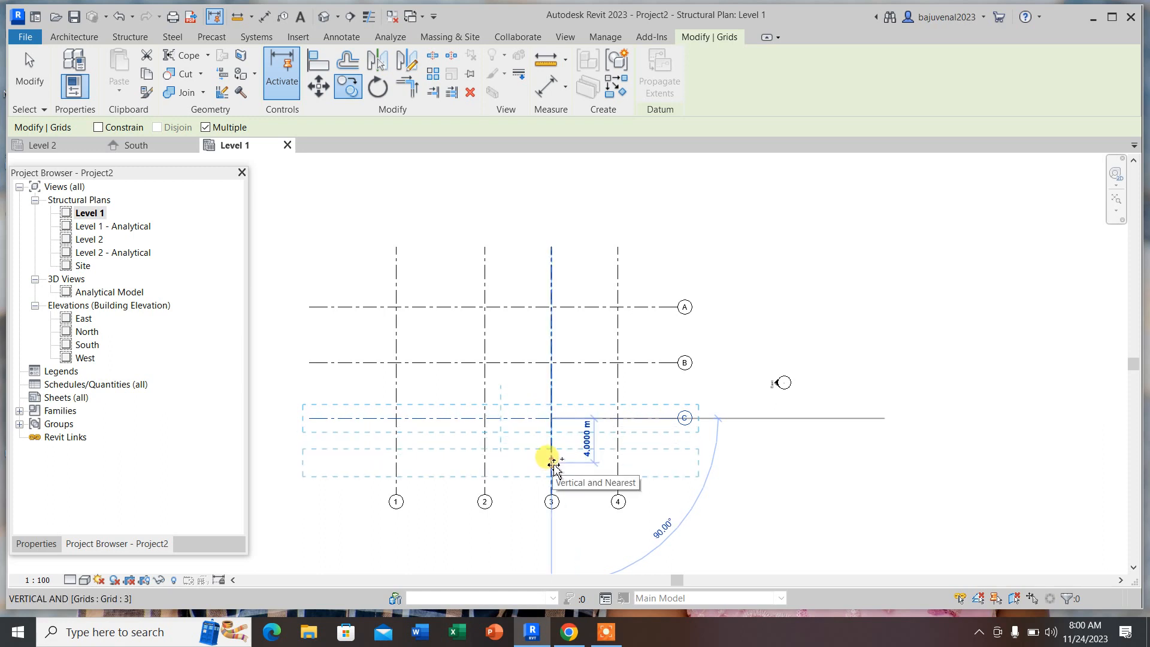
left_click(552, 462)
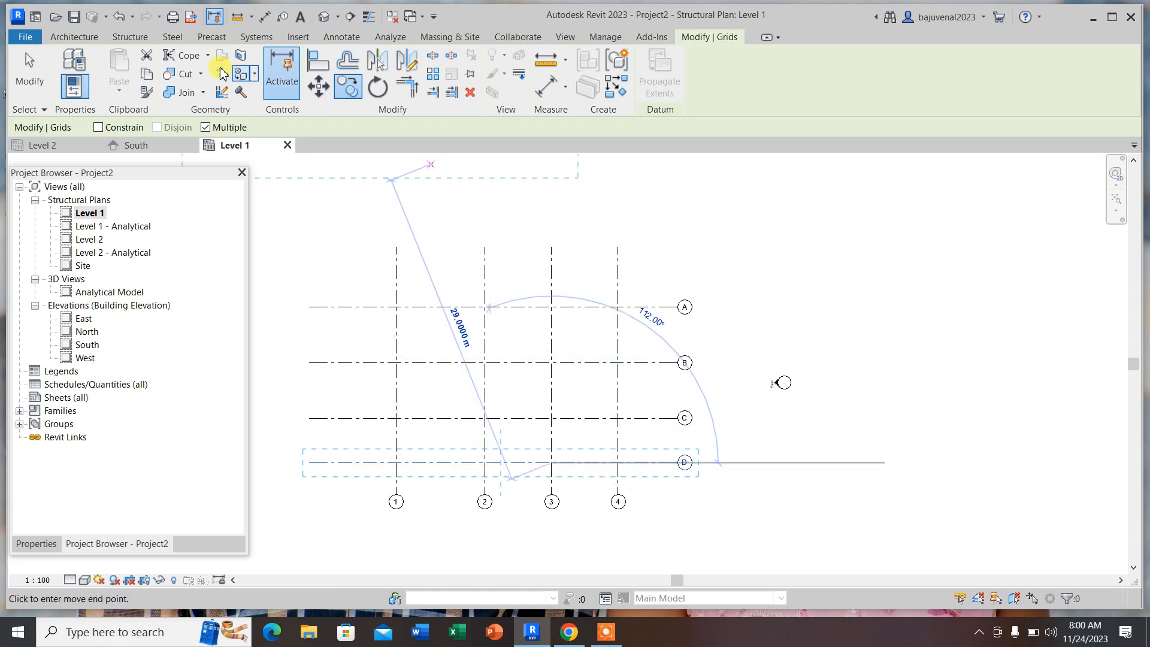
key("Escape")
key("Escape")
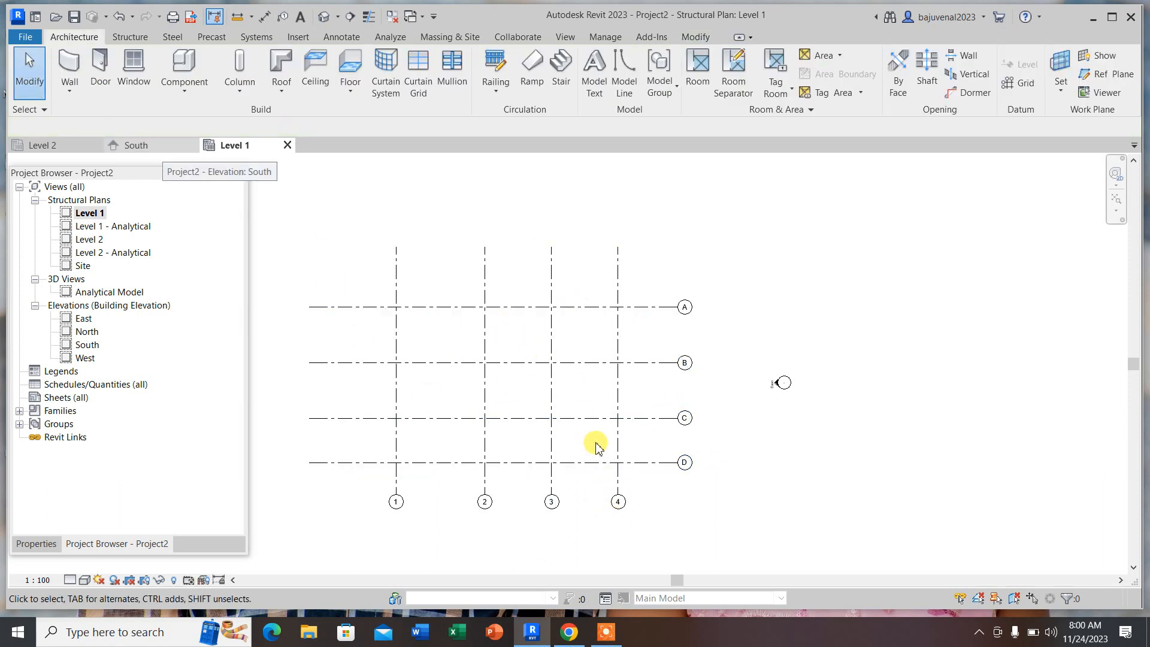
- Turn on Plan View Symbols End 1 (Default) in the 6.5mm Bubble grid type so grid lines carry bubbles at both ends
scroll(528, 287, "down", 3)
scroll(478, 338, "up", 1)
scroll(467, 345, "up", 1)
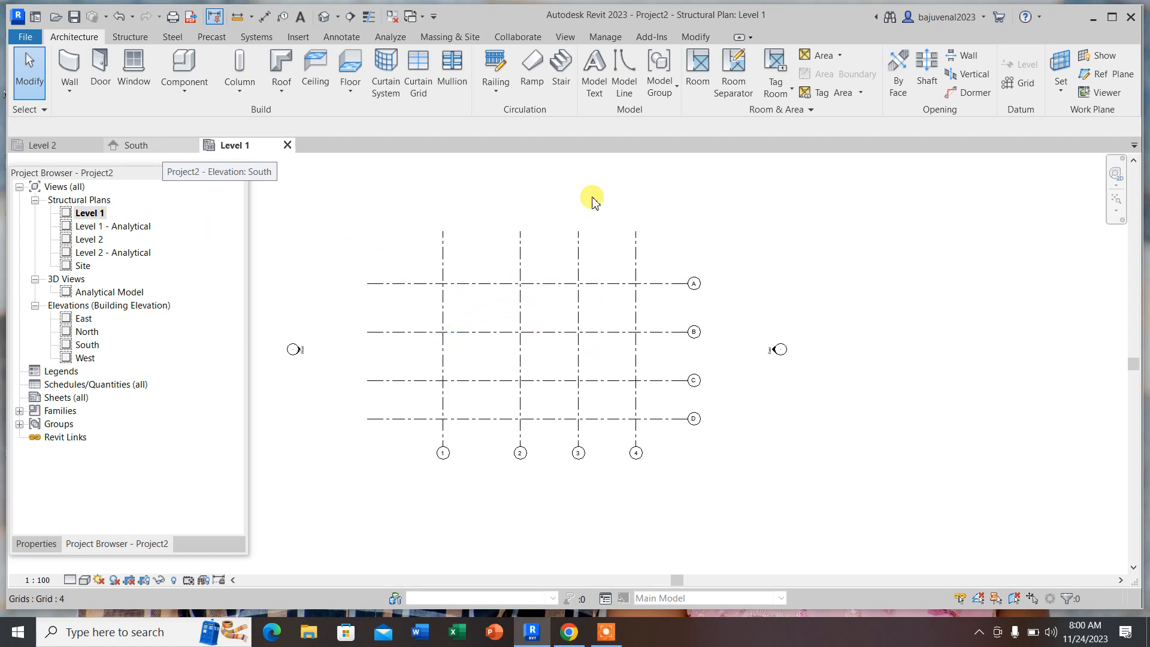
left_click(480, 284)
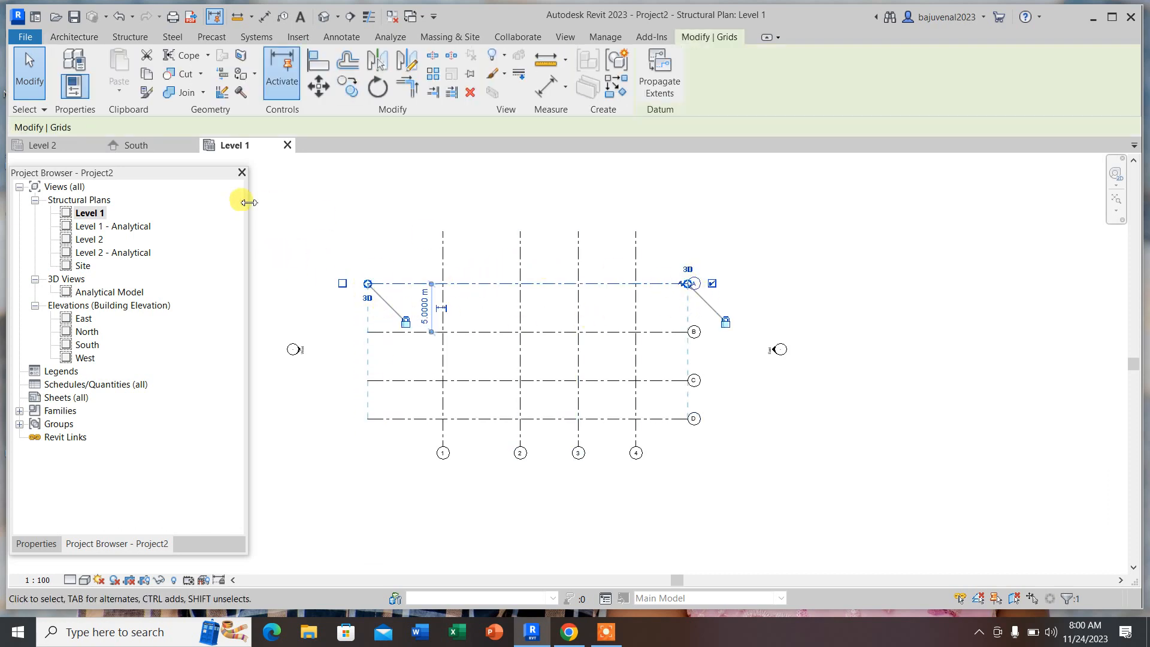
left_click(36, 543)
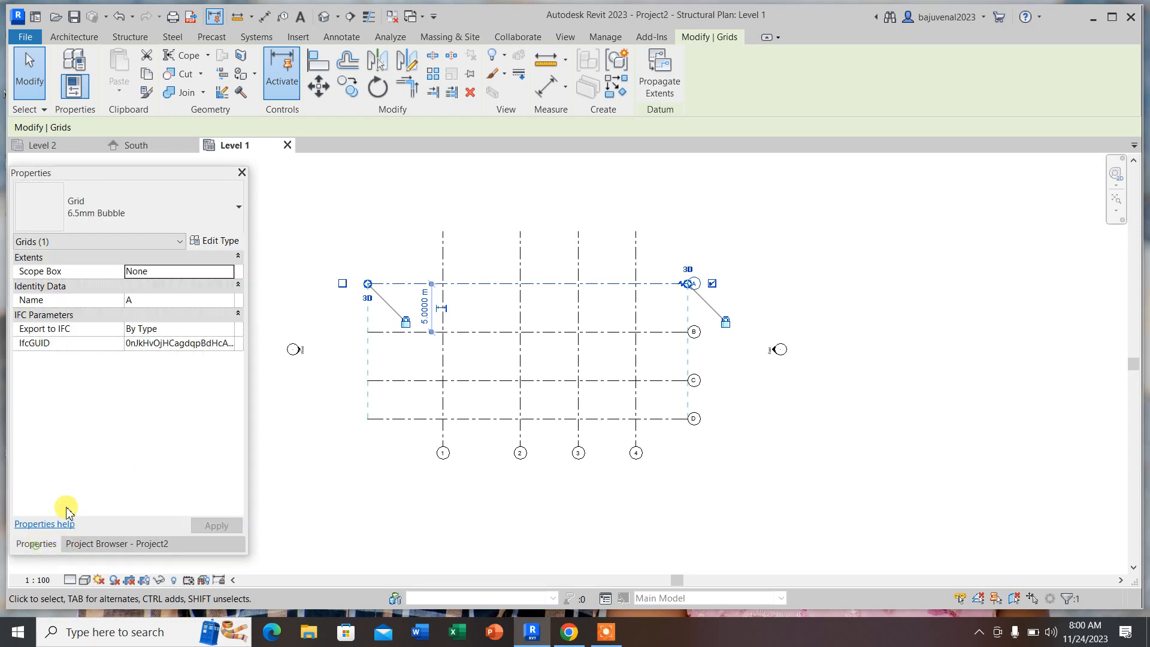
left_click(217, 240)
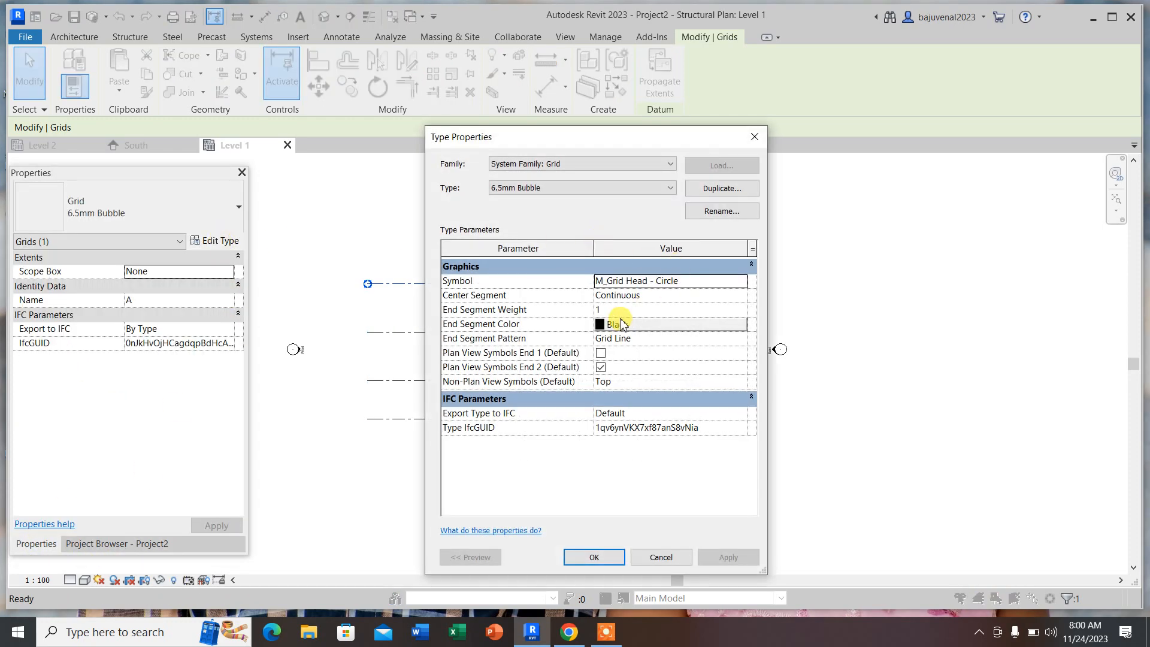
left_click(603, 353)
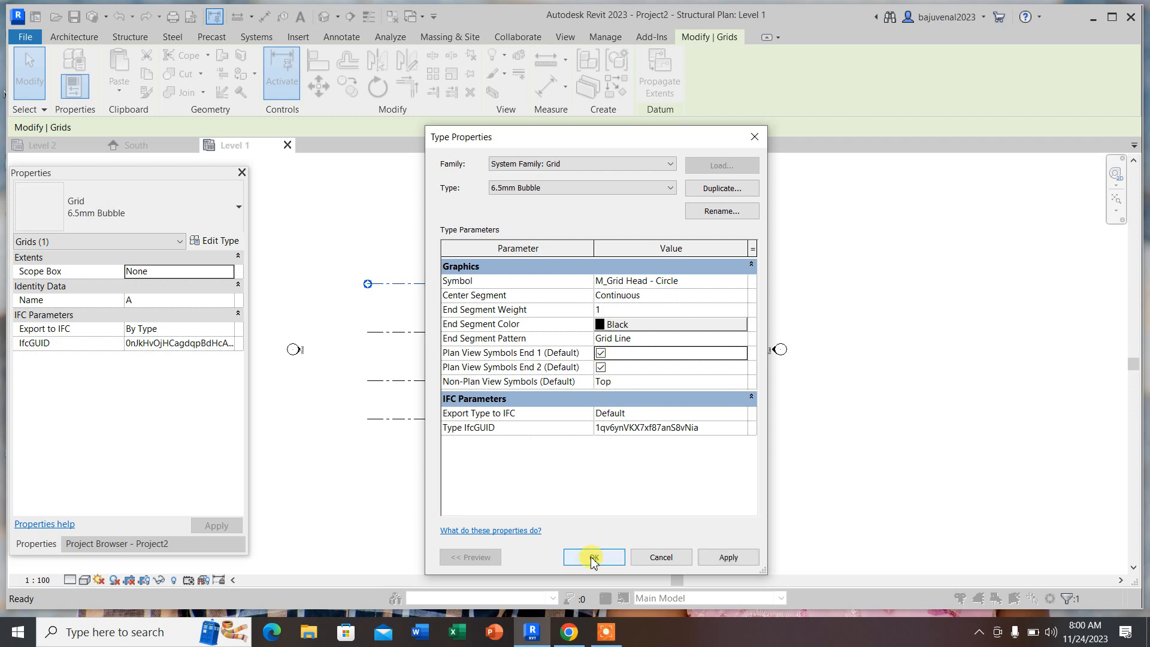
left_click(591, 556)
left_click(923, 364)
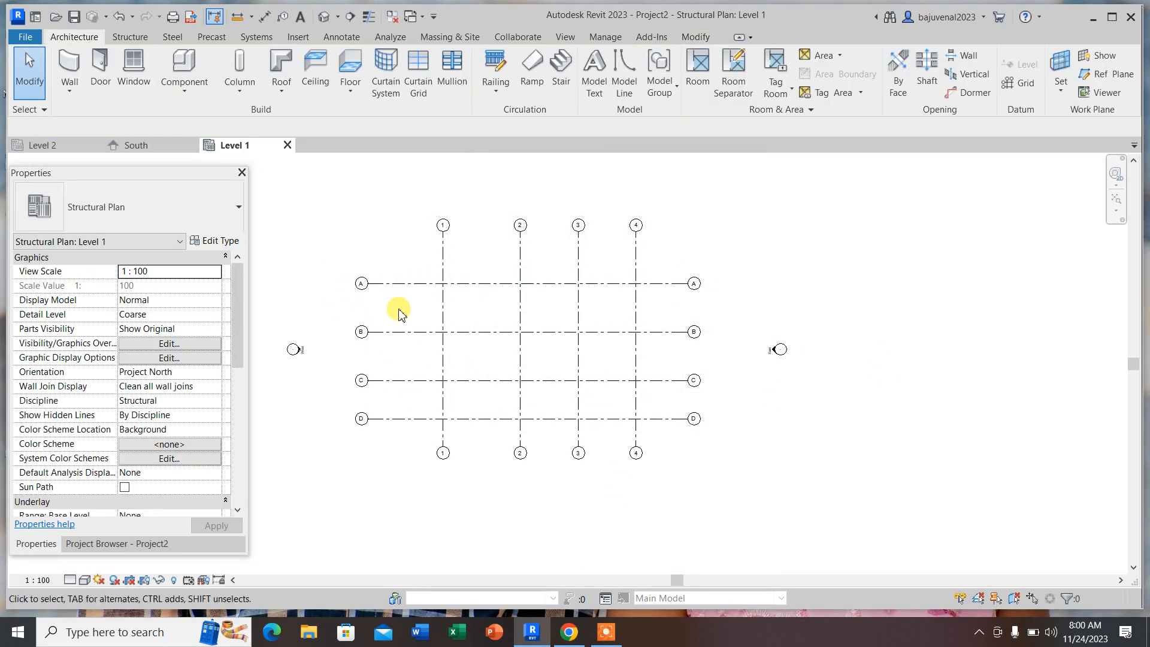
- Shorten the numbered and lettered grid lines at both ends so their bubbles sit close around the outer grid intersections
left_click(445, 234)
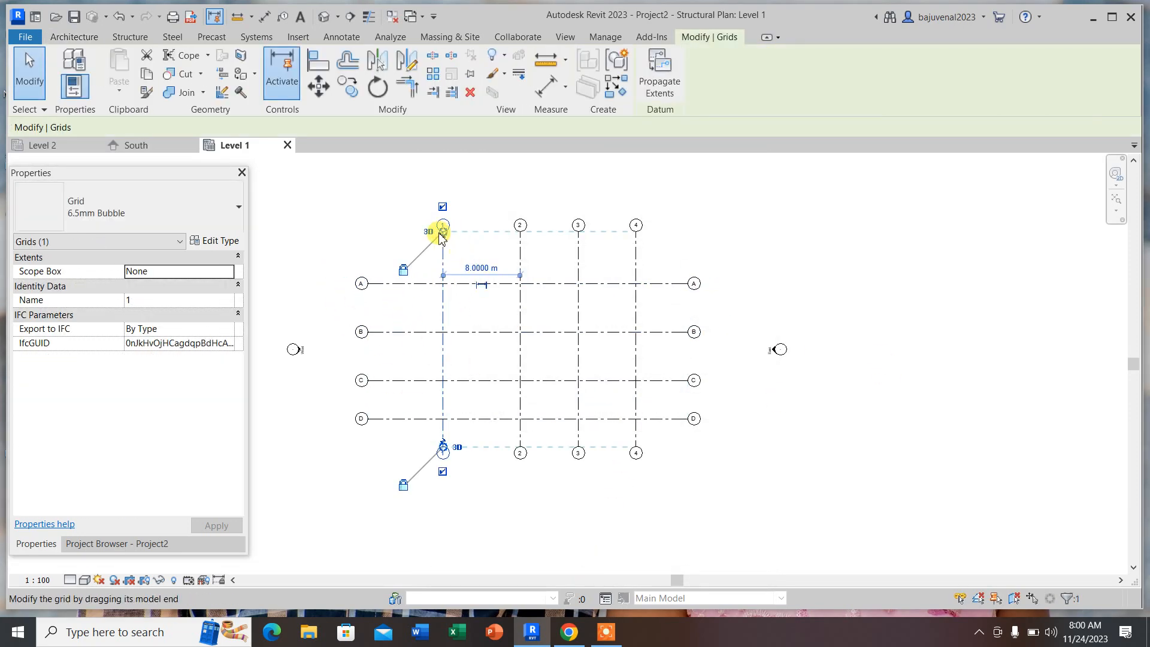
left_click_drag(444, 233, 429, 258)
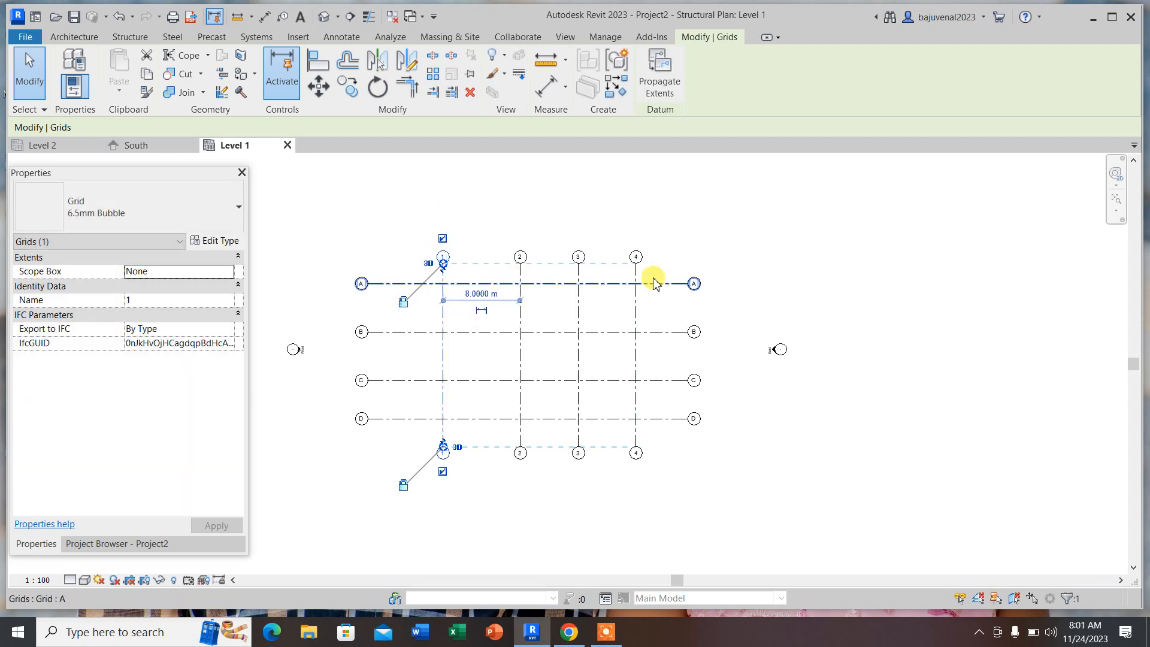
left_click(683, 333)
left_click_drag(688, 330, 664, 359)
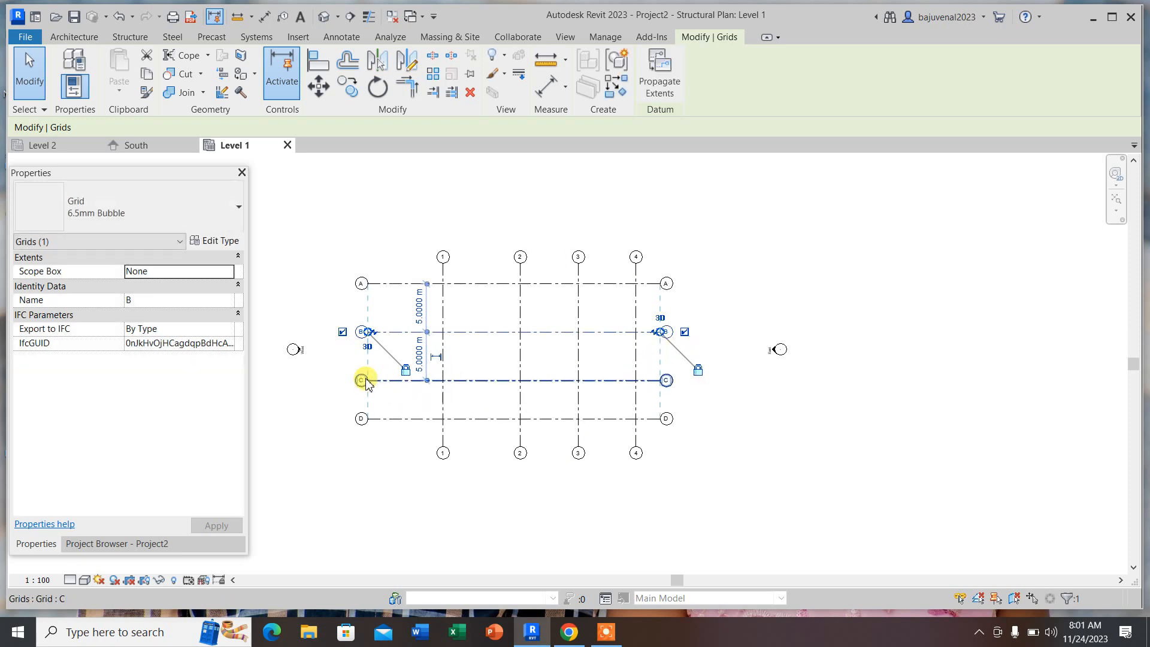
left_click_drag(368, 332, 416, 332)
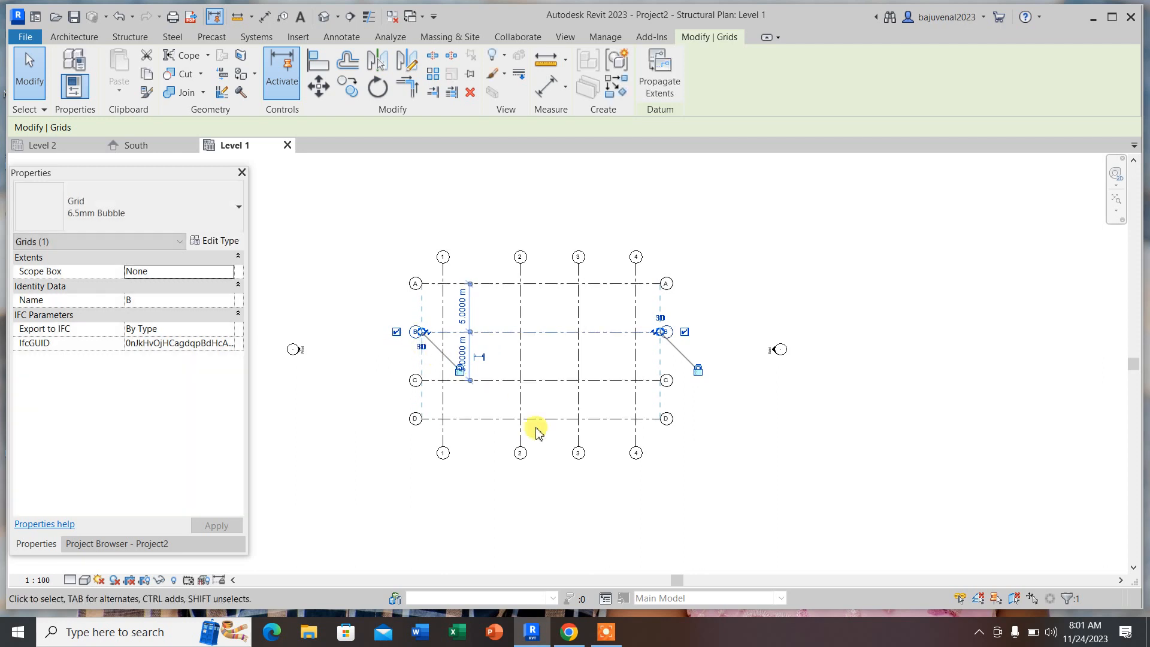
left_click(526, 457)
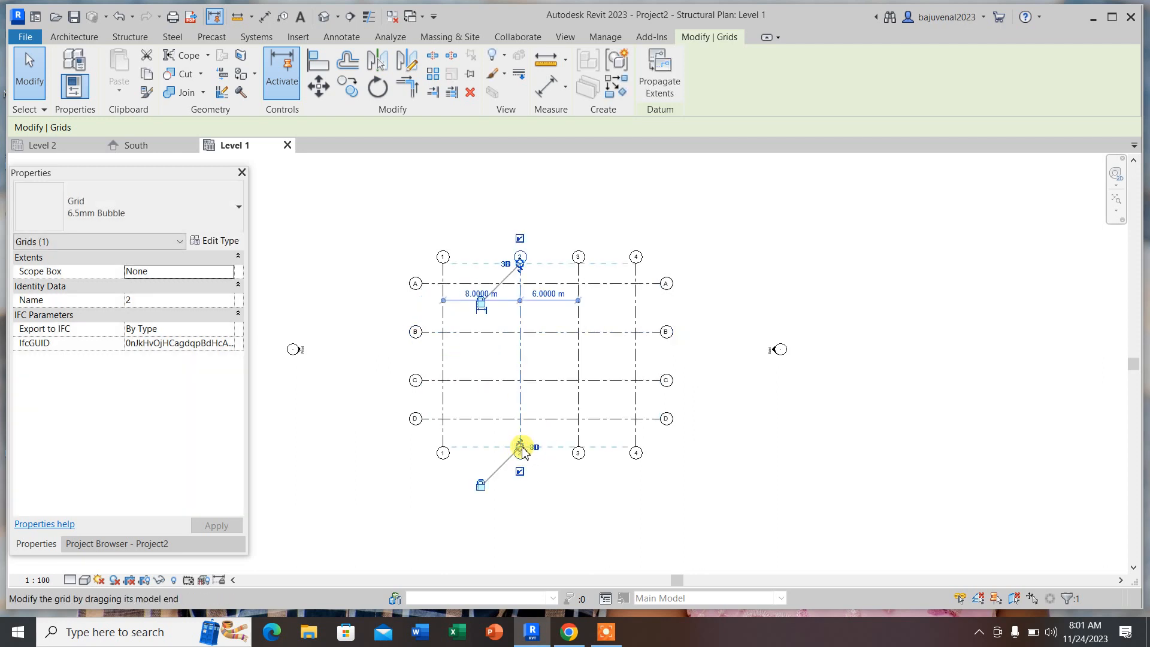
left_click_drag(522, 451, 520, 431)
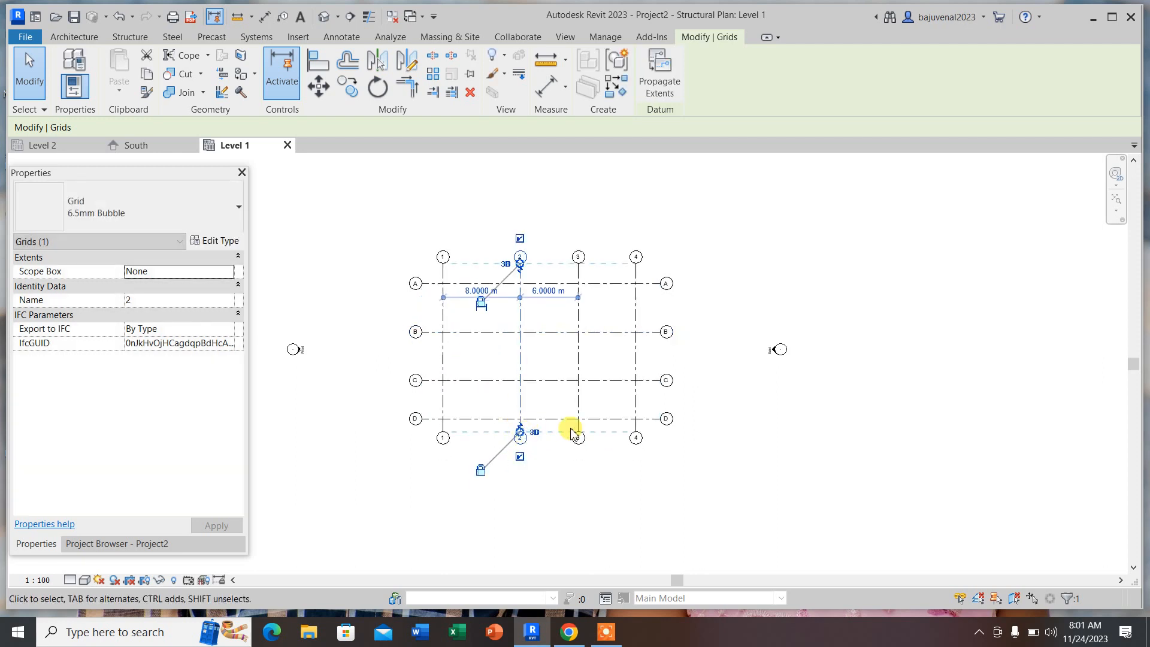
- Start placing structural columns with the M_Concrete-Rectangular-Column family in its 450 x 600mm type
left_click(699, 384)
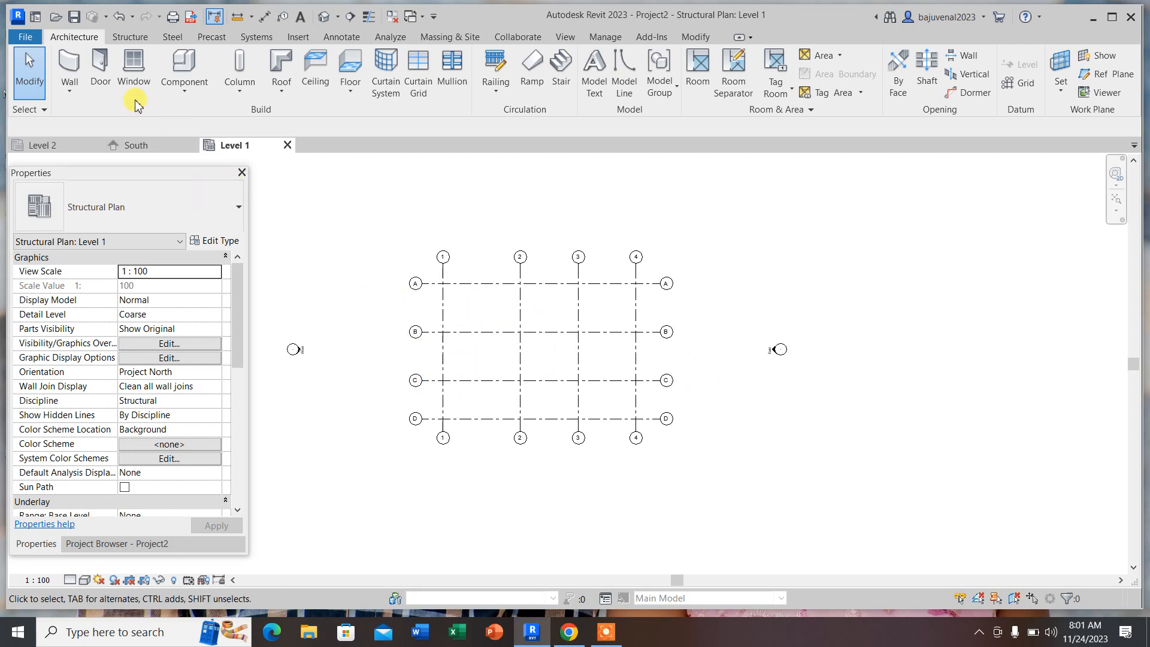
left_click(130, 37)
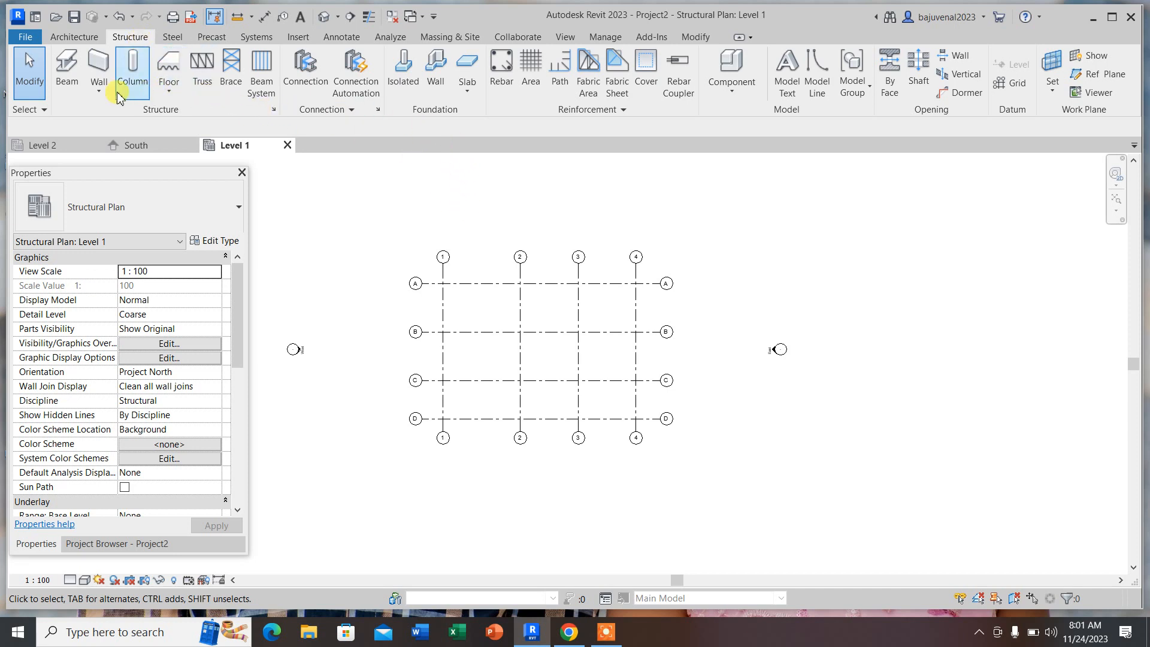
left_click(130, 75)
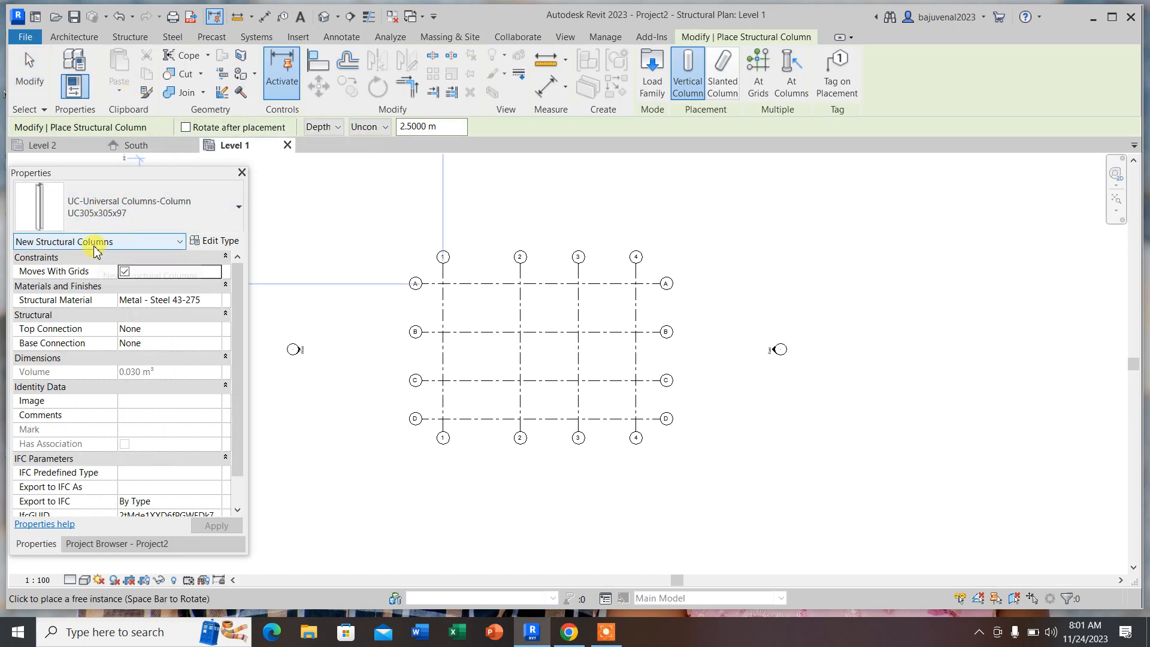
left_click(131, 242)
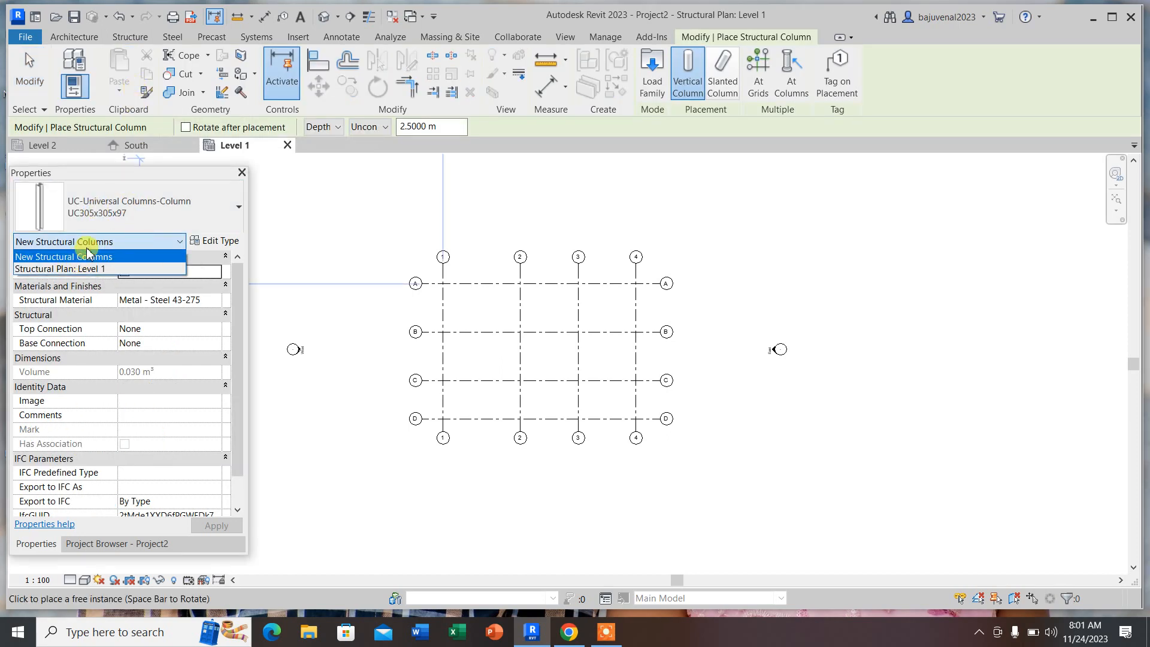
left_click(122, 217)
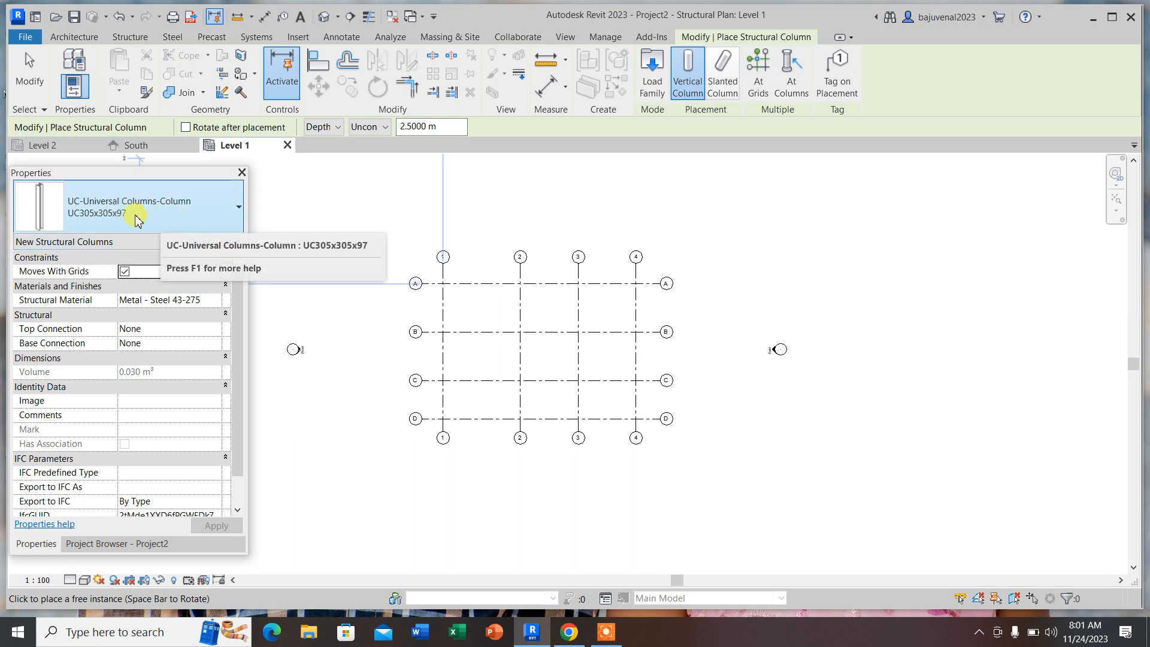
left_click(150, 219)
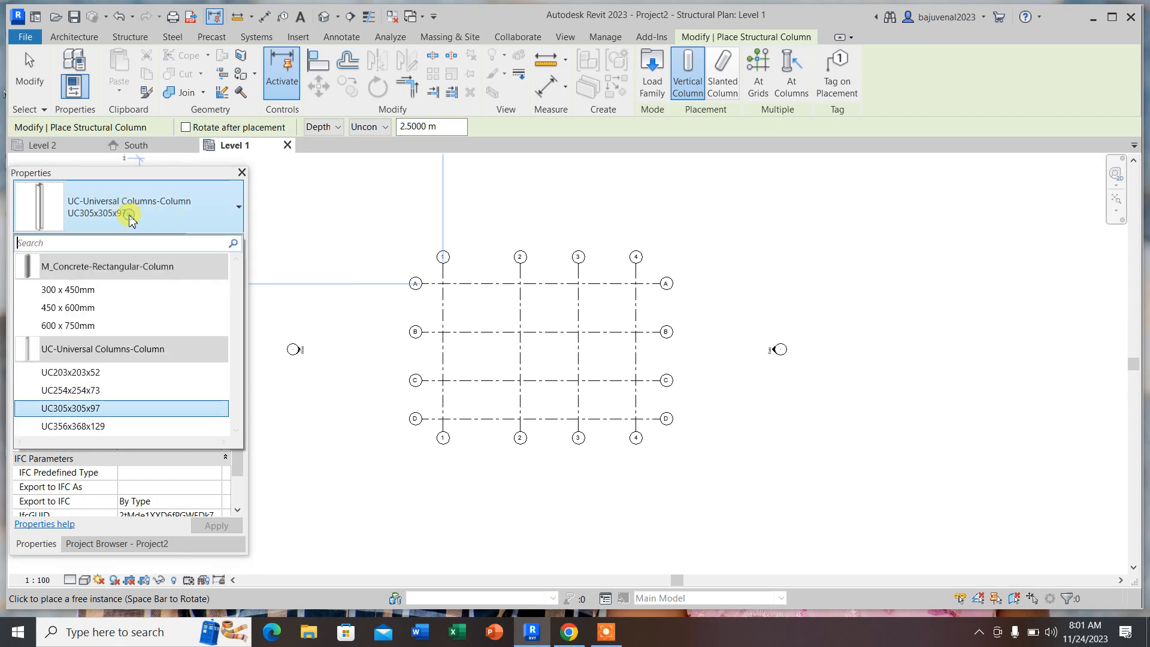
left_click(82, 291)
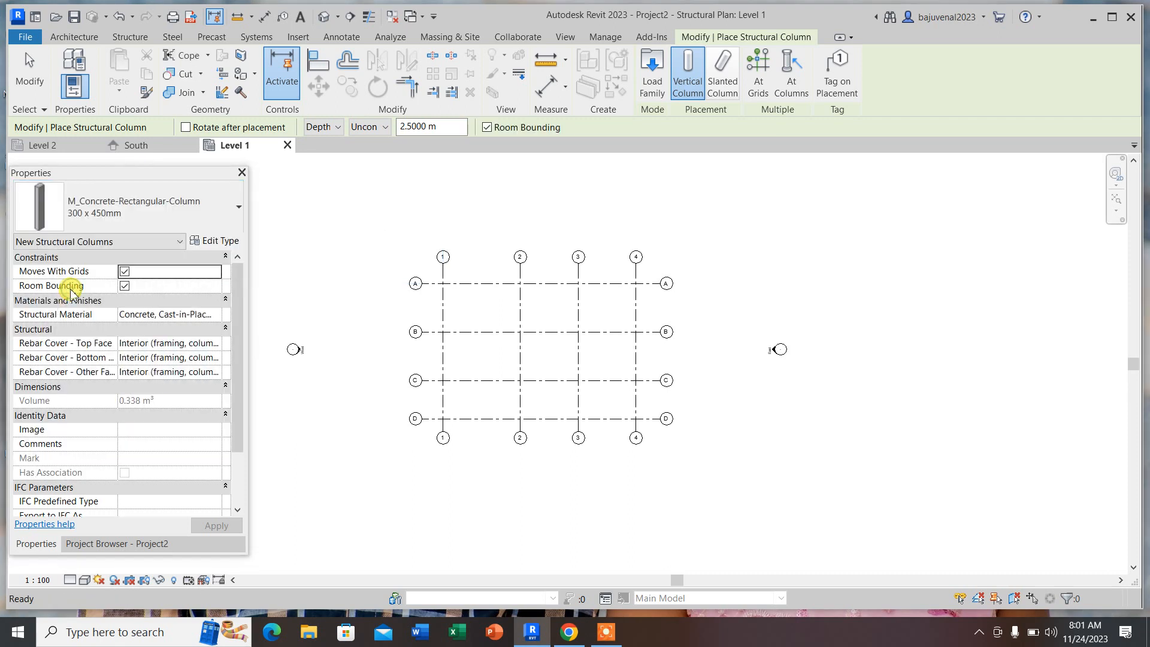
left_click(128, 212)
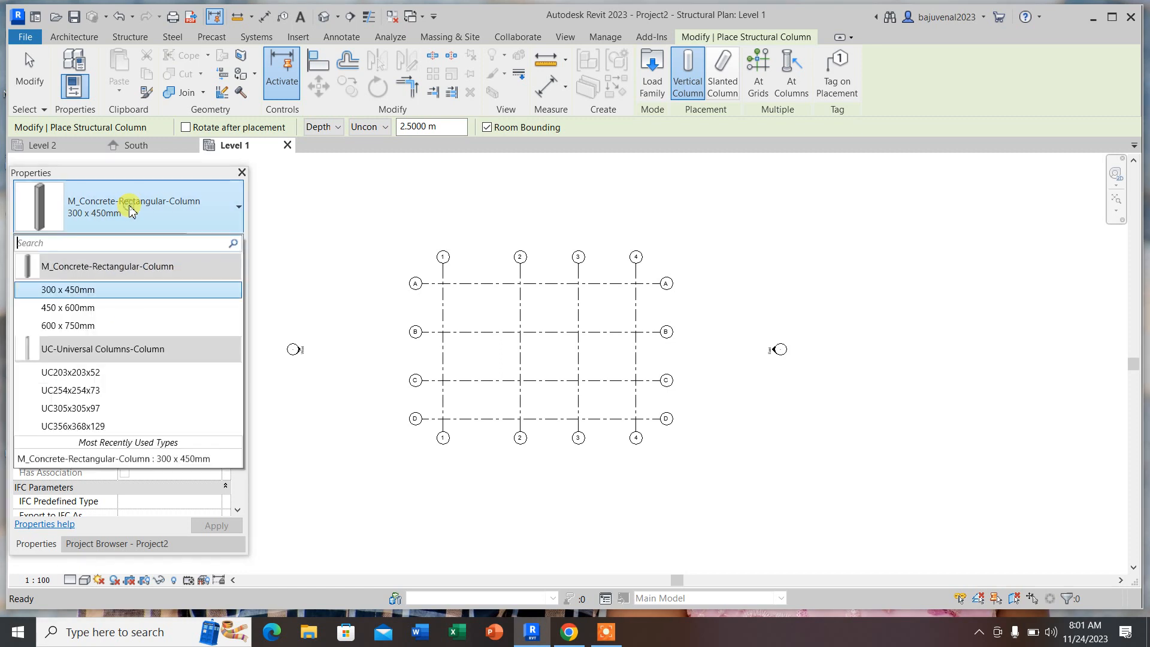
left_click(60, 309)
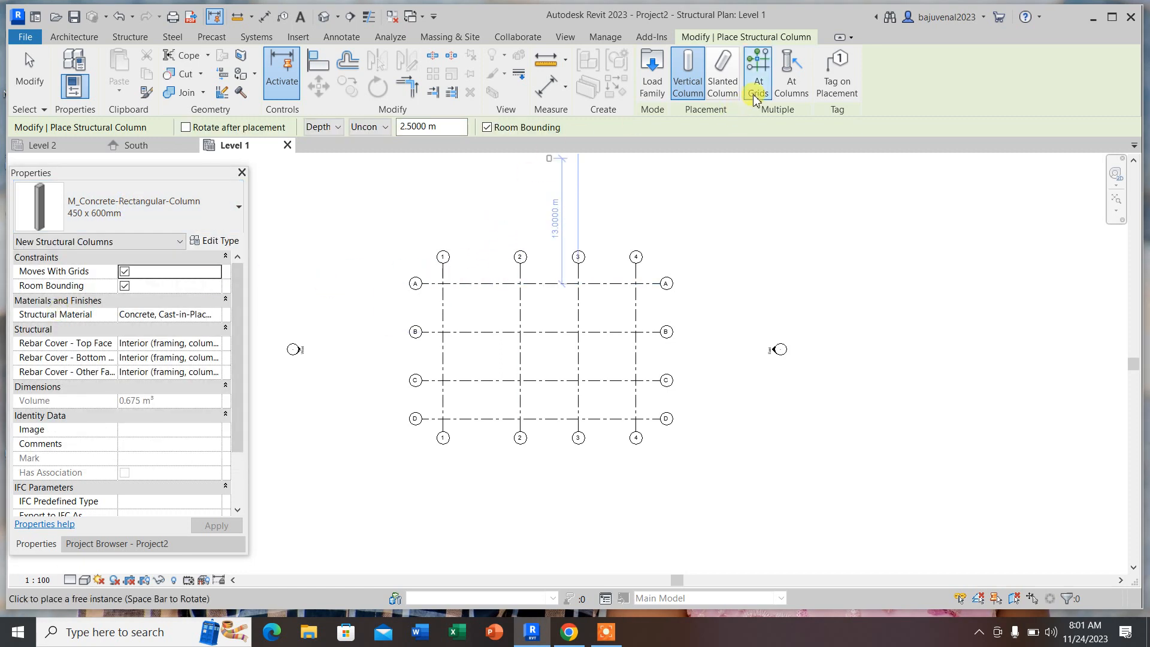
- Place the columns at all grid intersections of grids 1–4 and A–D using At Grids, and finish the placement
left_click(761, 67)
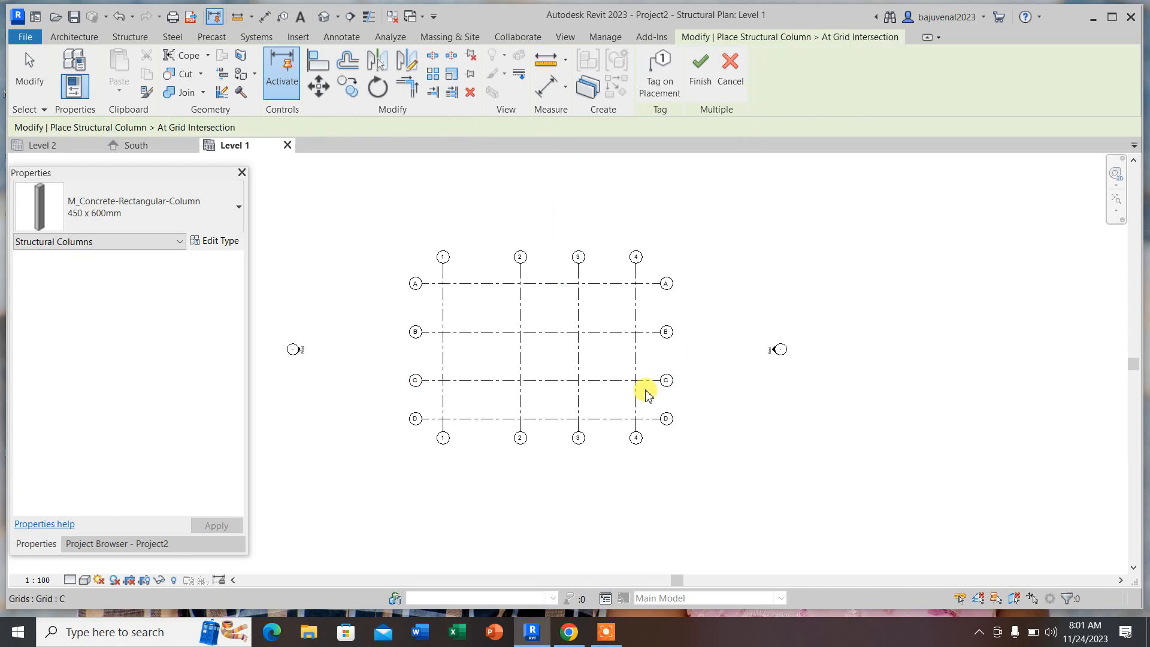
scroll(644, 413, "up", 2)
left_click_drag(647, 432, 336, 213)
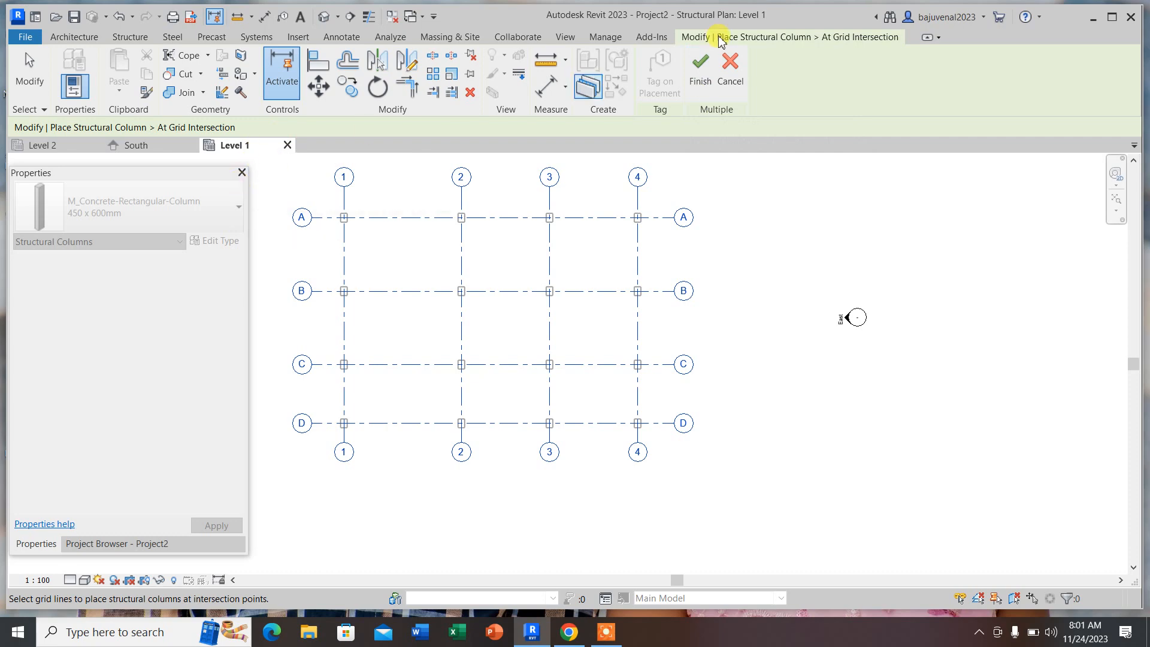
left_click(700, 69)
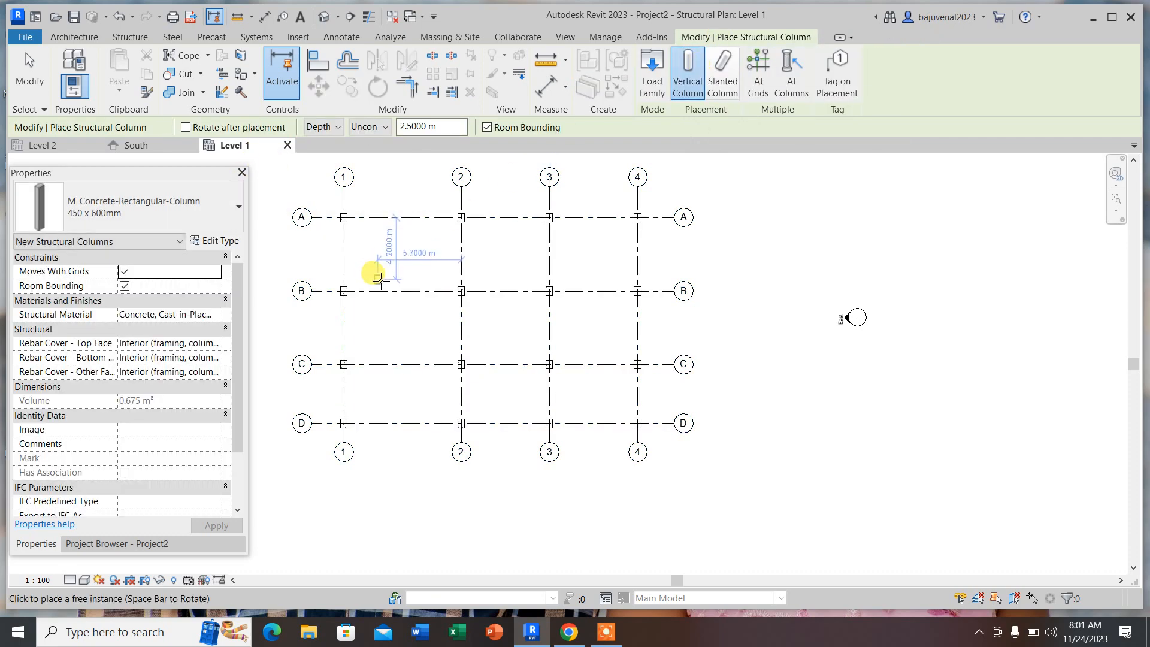
left_click(31, 79)
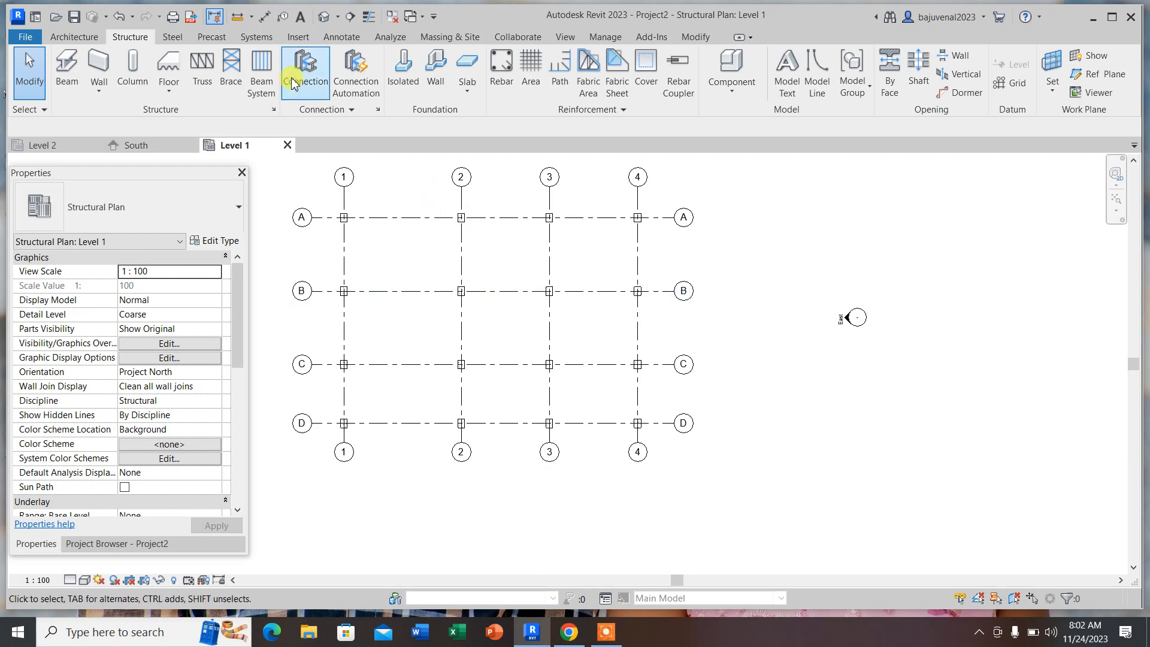
- Open the default 3D view and examine the placed columns against the levels, including the constraints of the column at B-1
left_click(324, 18)
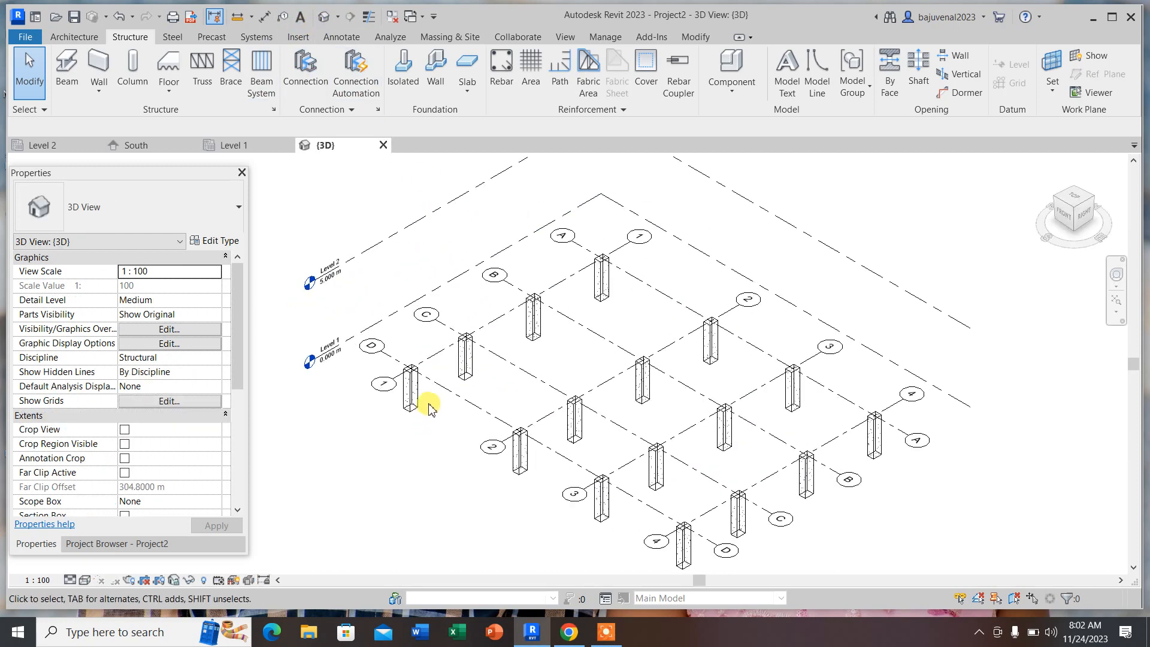
left_click(111, 547)
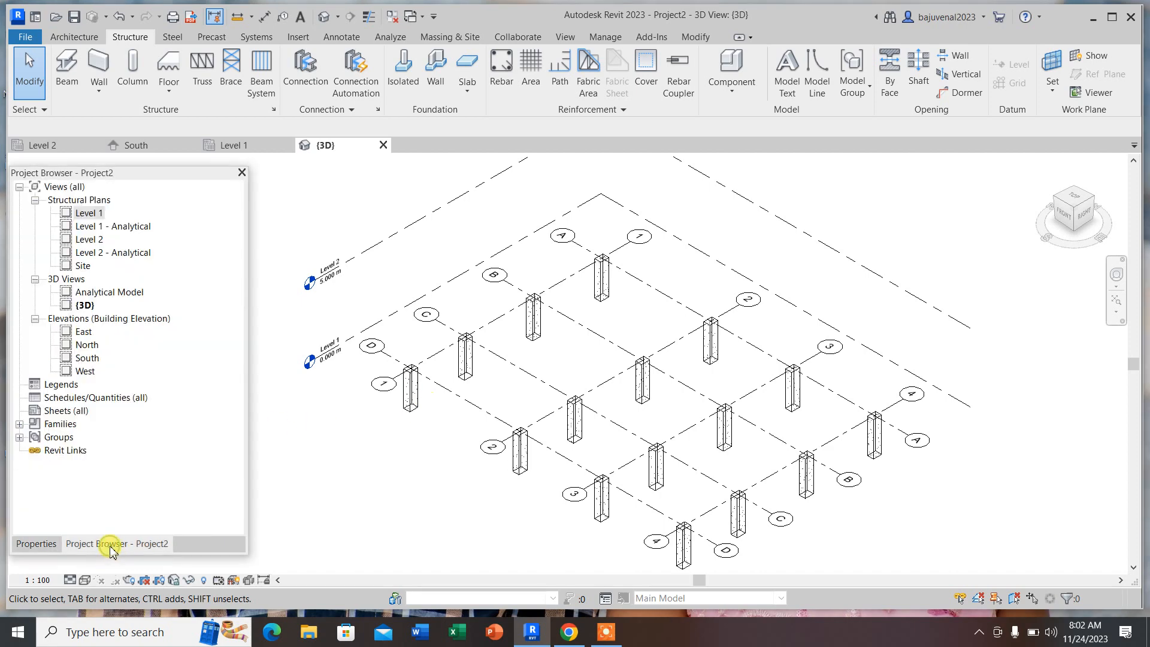
left_click(32, 546)
scroll(467, 343, "down", 5)
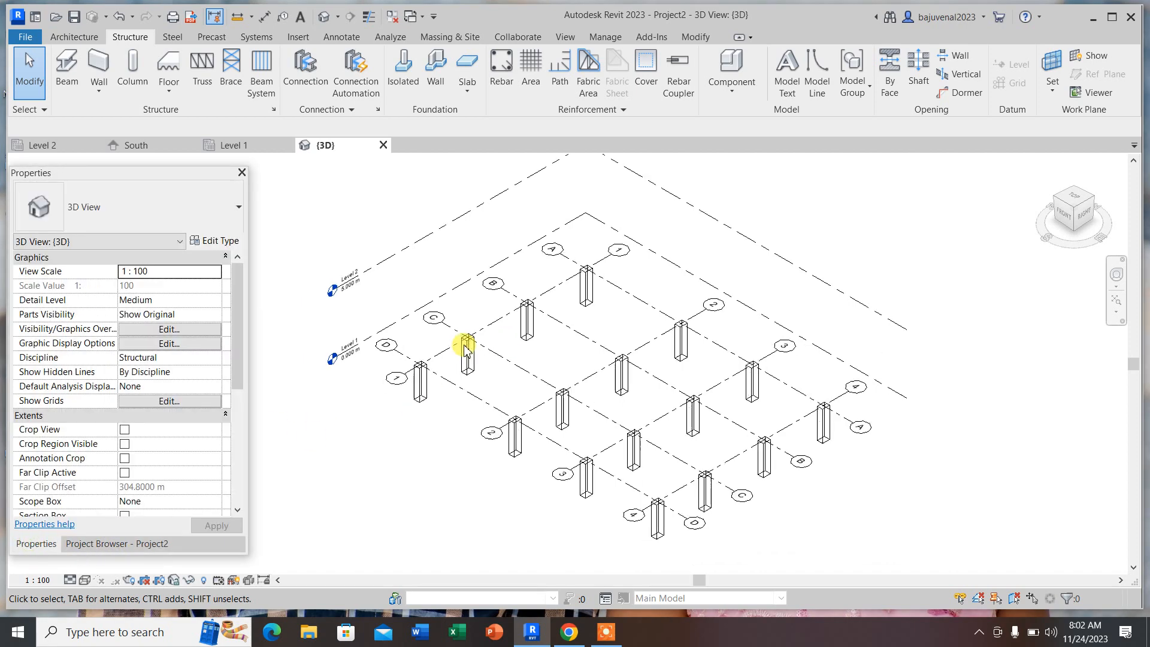
scroll(507, 333, "up", 6)
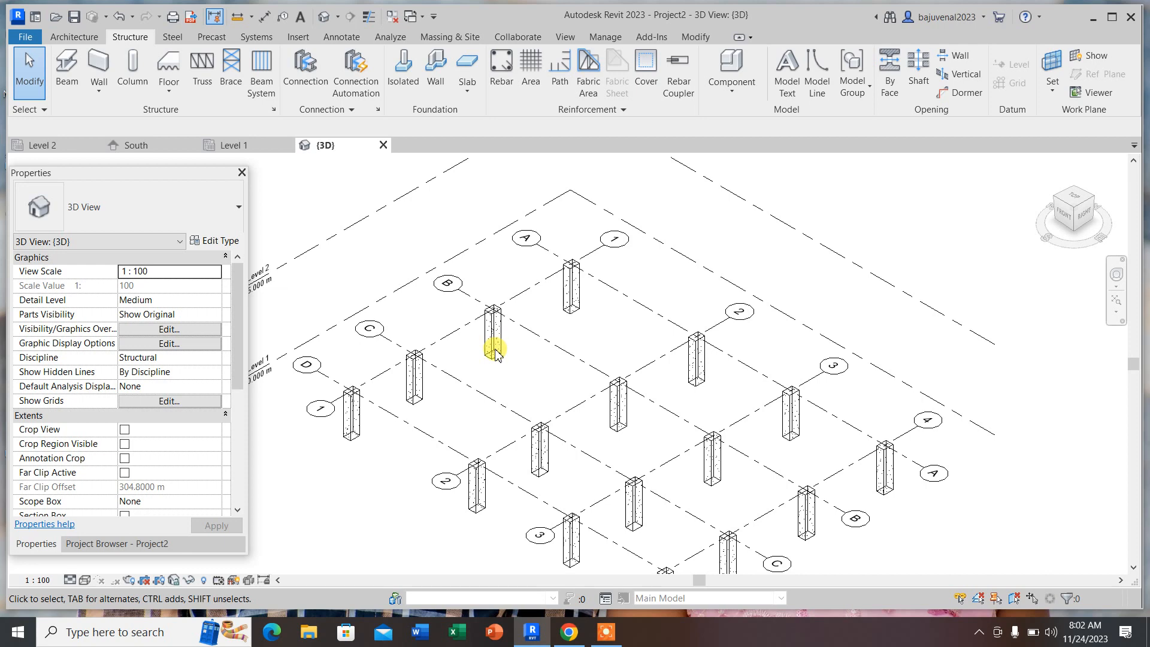
left_click(495, 351)
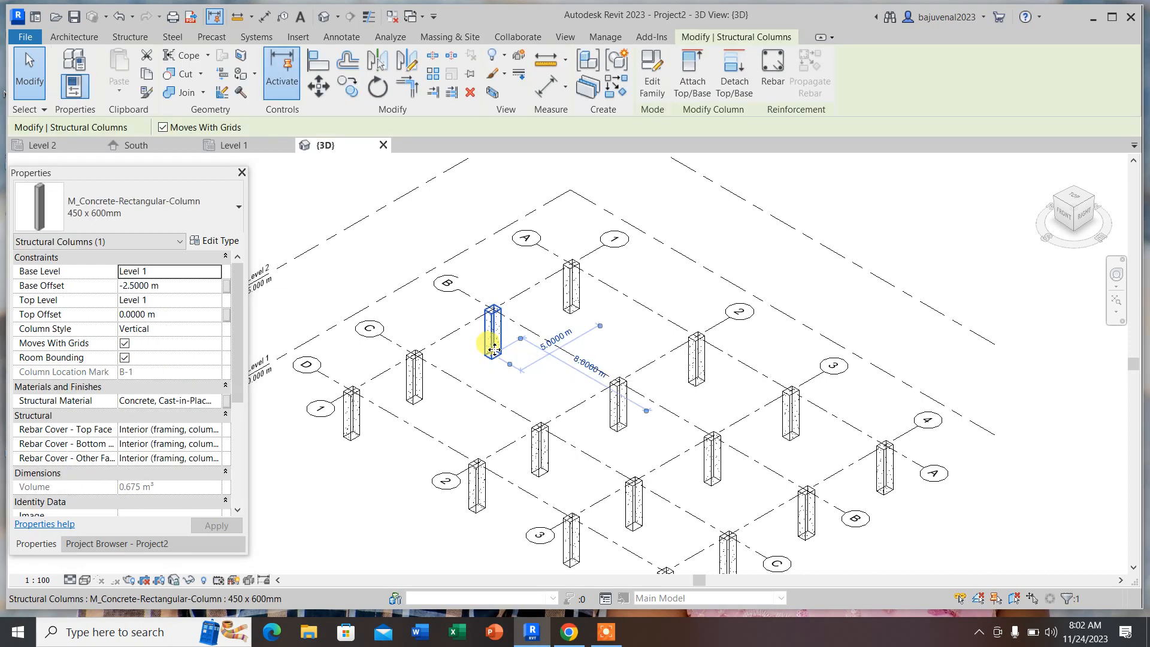
left_click(482, 264)
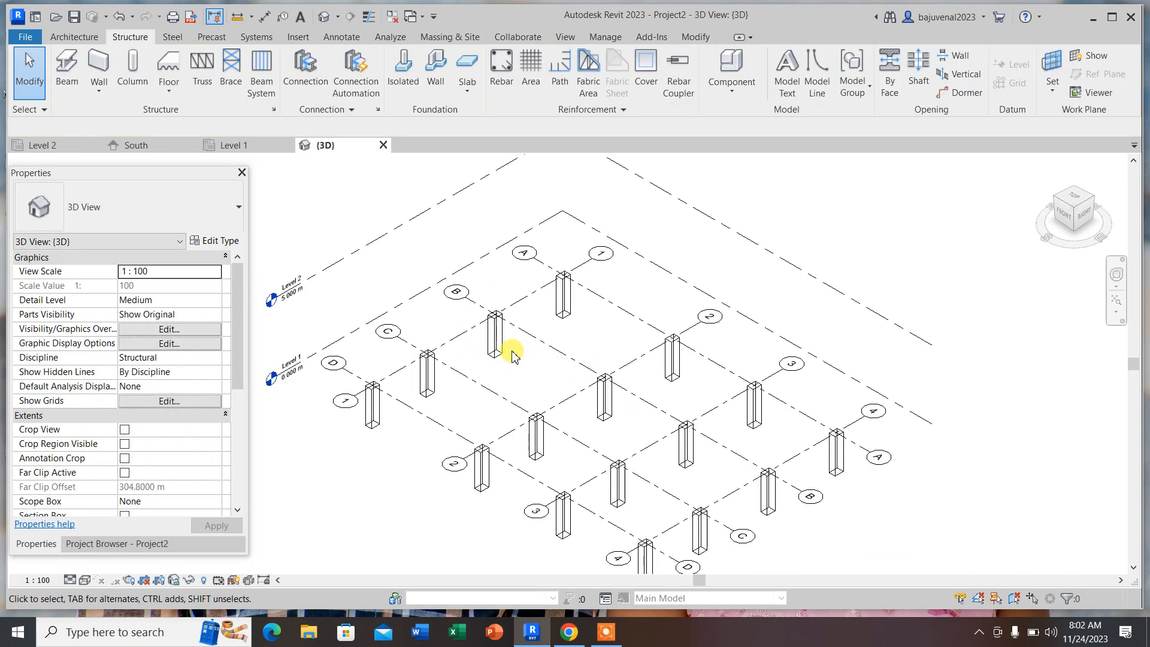
scroll(512, 354, "down", 2)
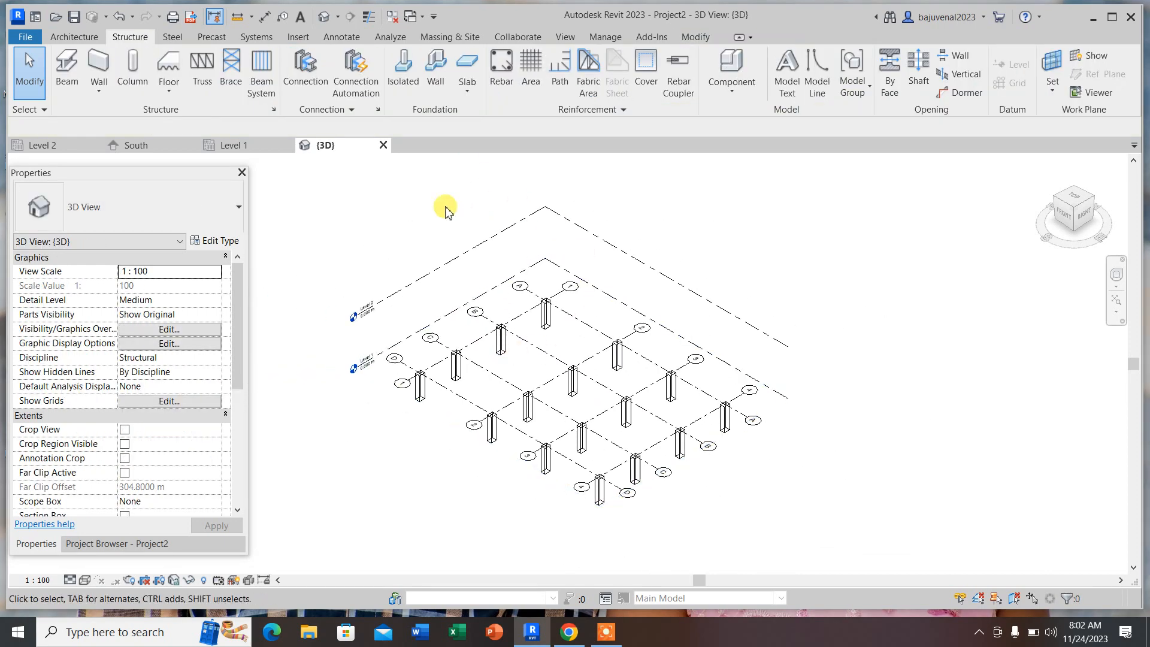
- Set the top level of the single column at grid intersection B-1 to Level 2
left_click(499, 352)
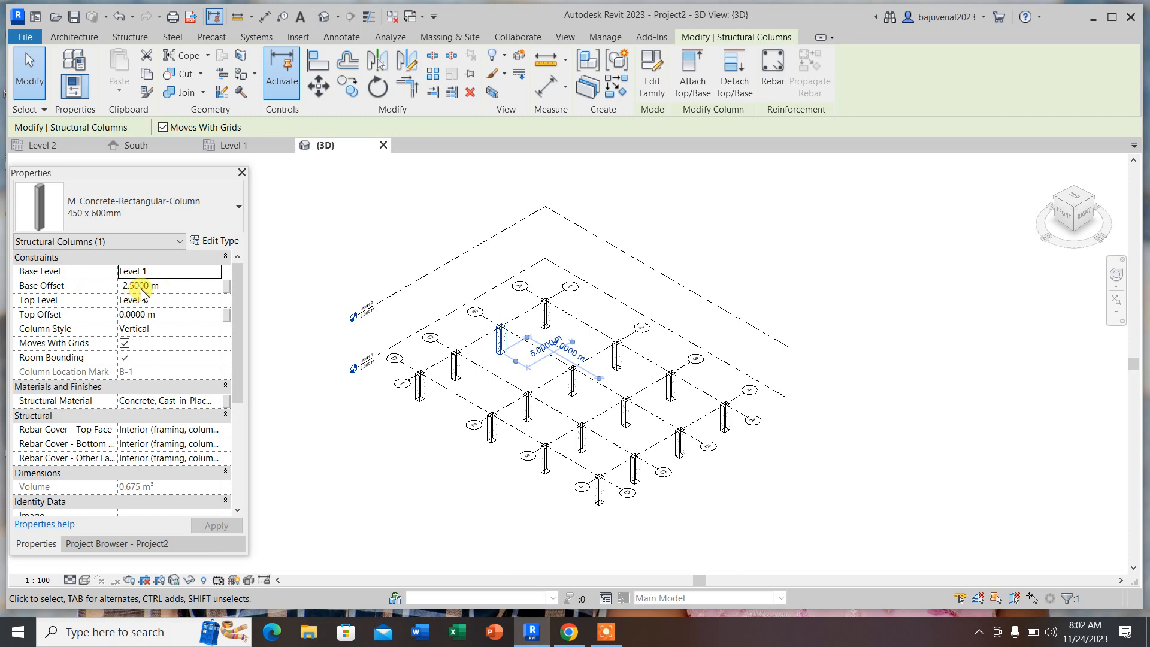
left_click(212, 304)
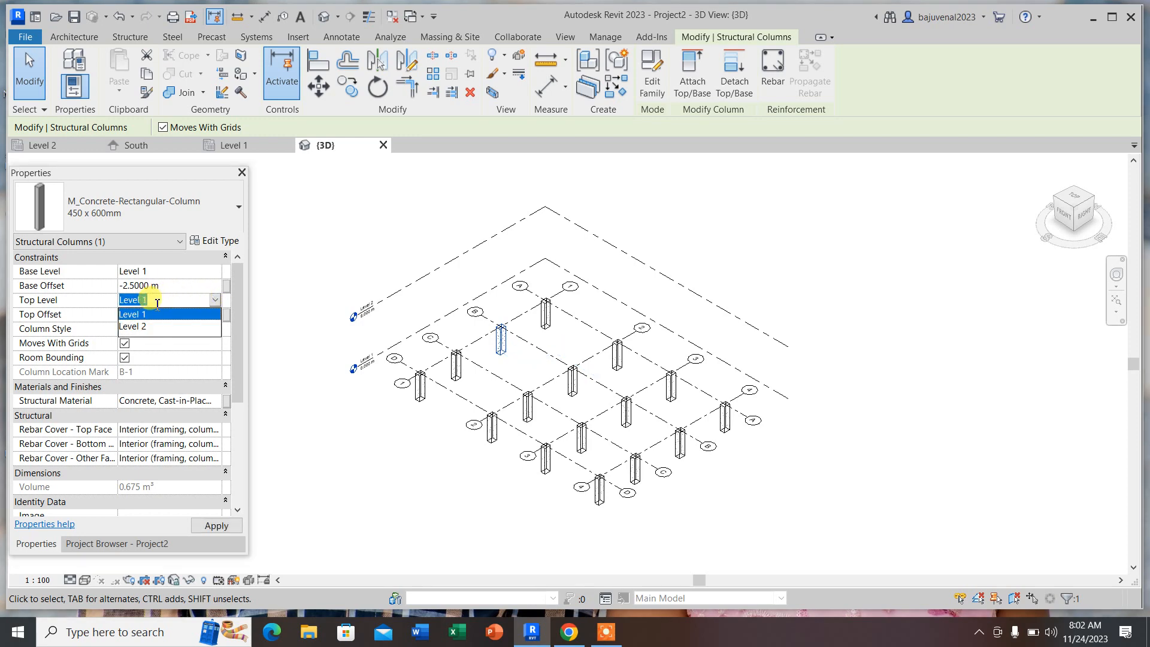
left_click(153, 326)
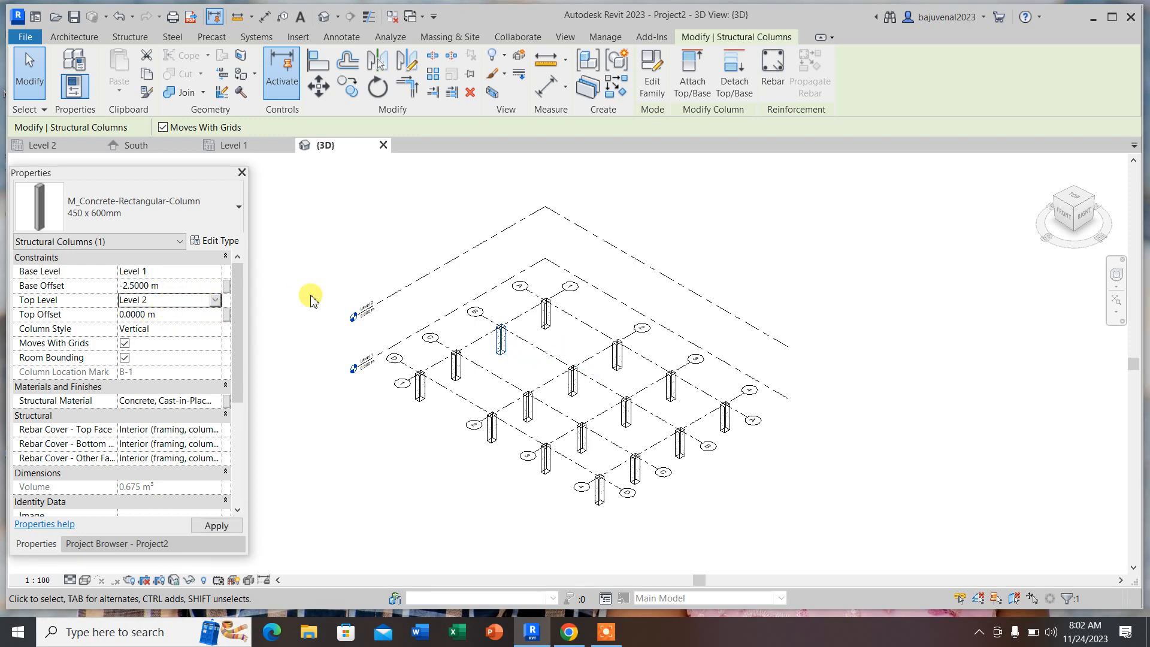
left_click(328, 233)
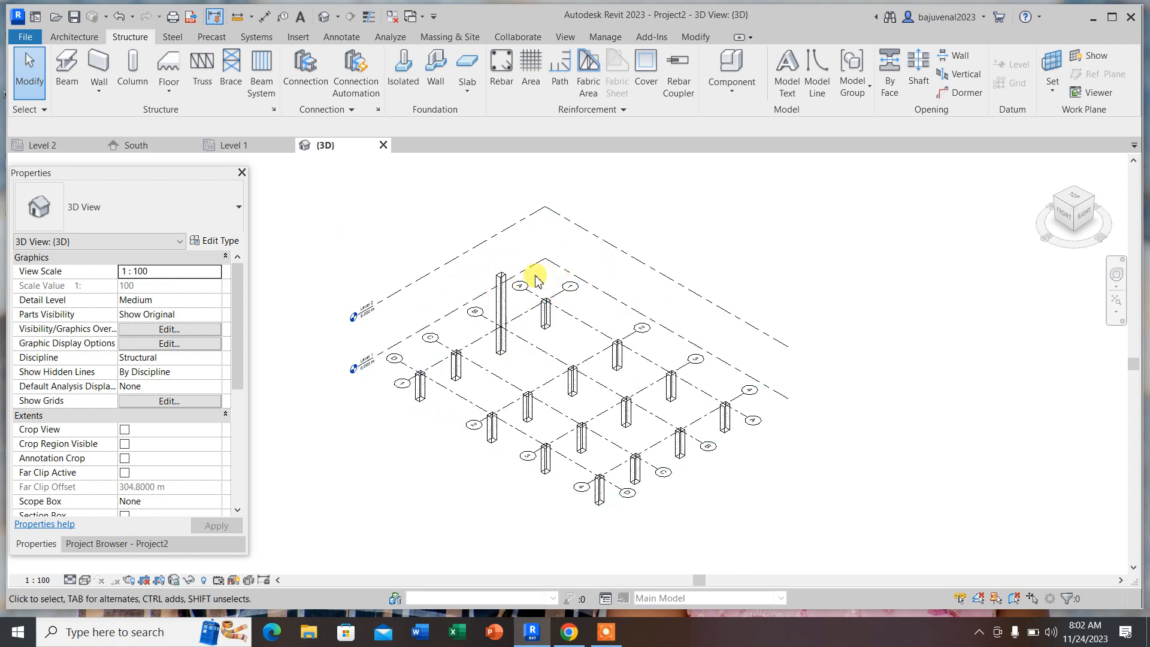
- Select the whole model and filter the selection down to structural columns only, excluding grids and levels
scroll(517, 267, "down", 2)
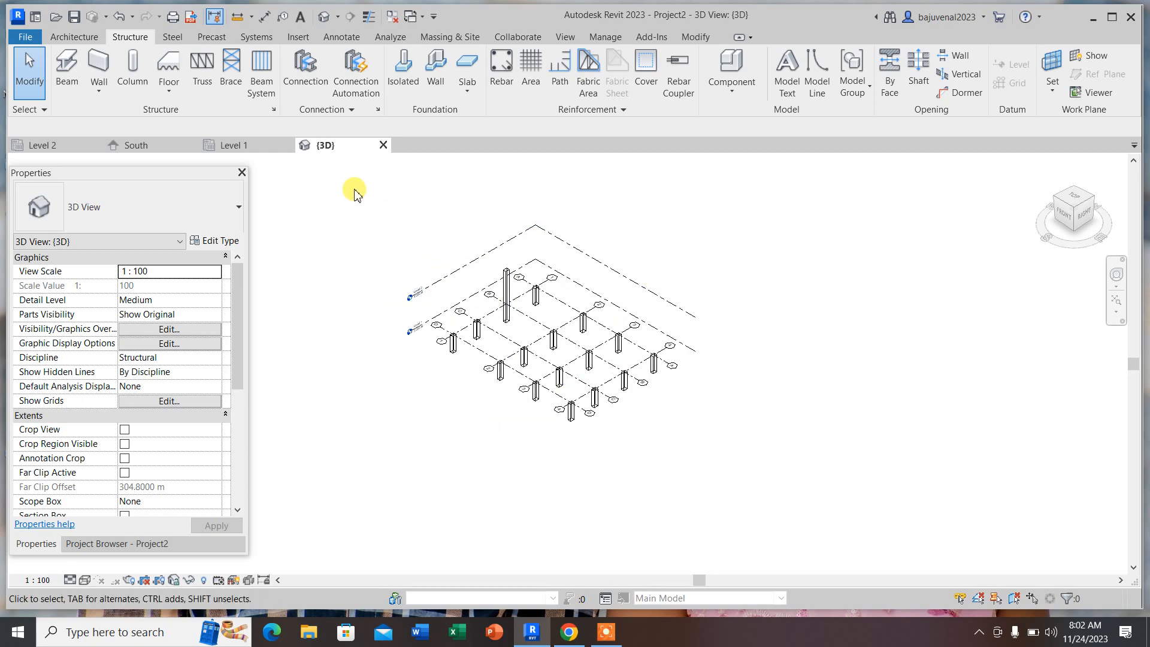
left_click_drag(355, 190, 771, 500)
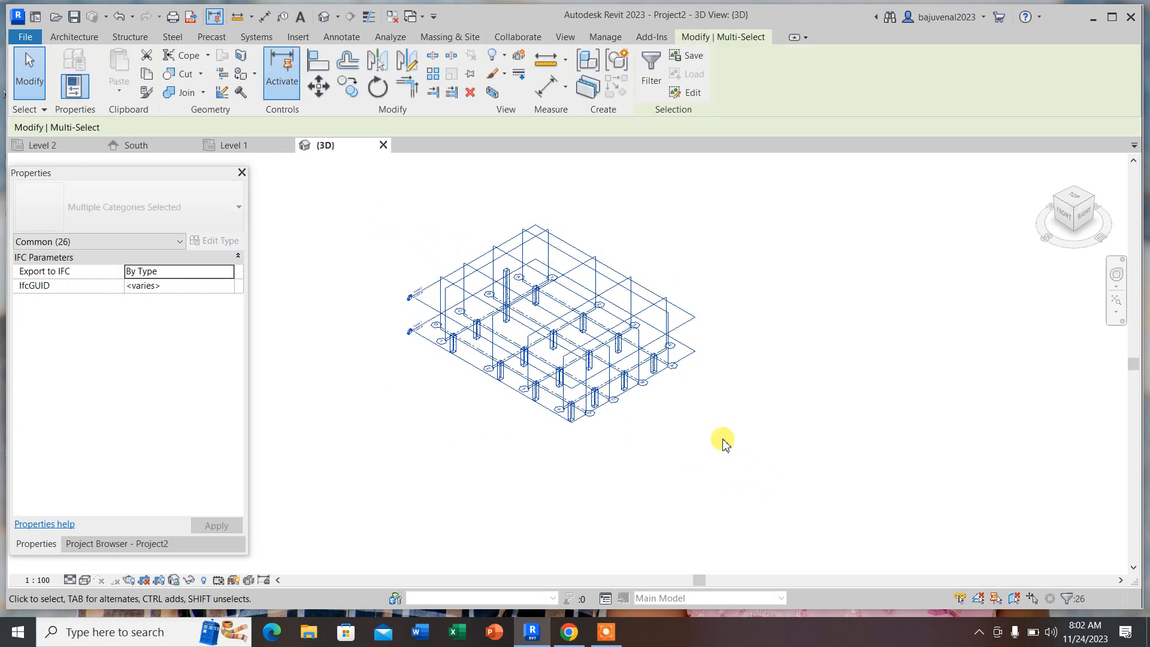
left_click(648, 75)
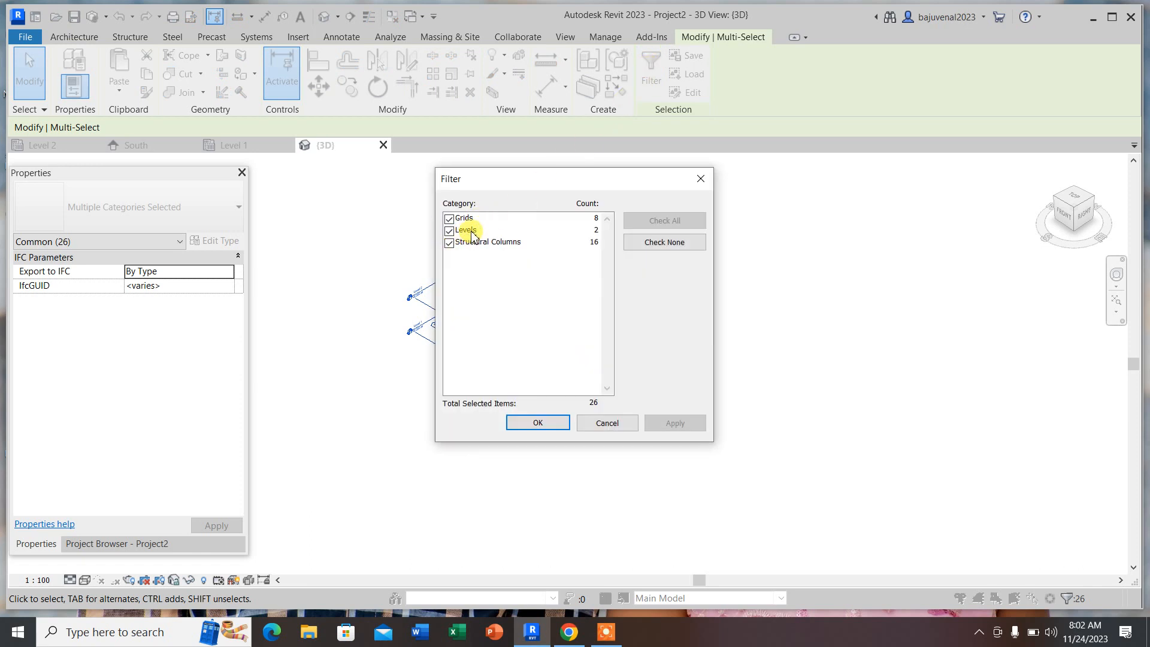
left_click(450, 231)
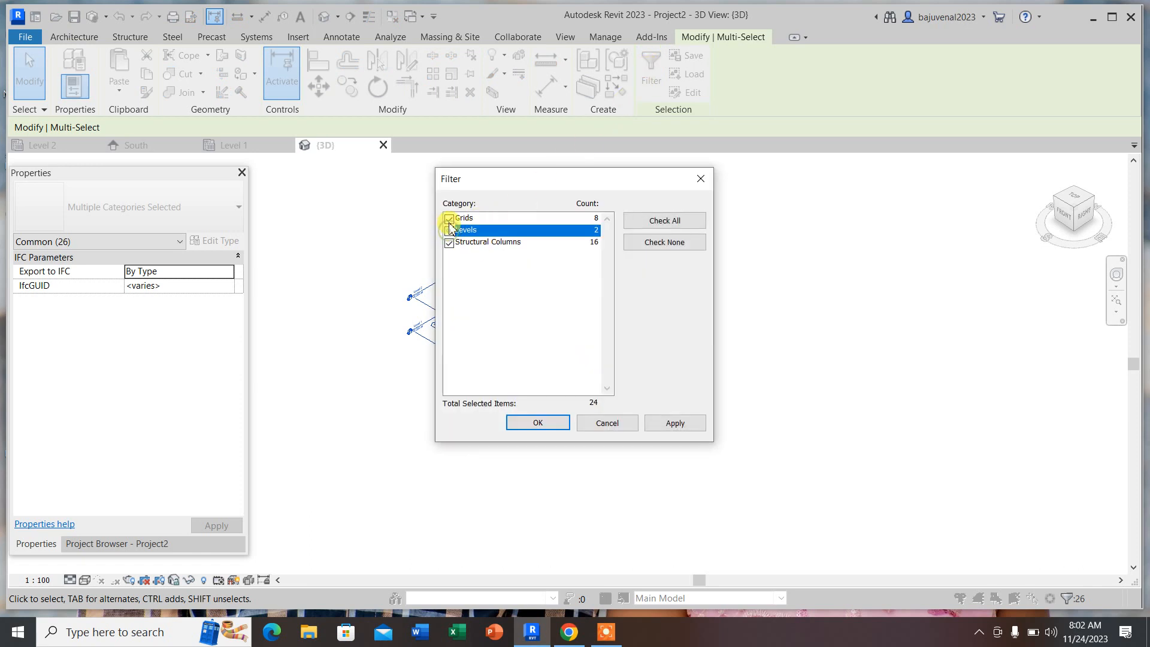
left_click(448, 219)
left_click(537, 422)
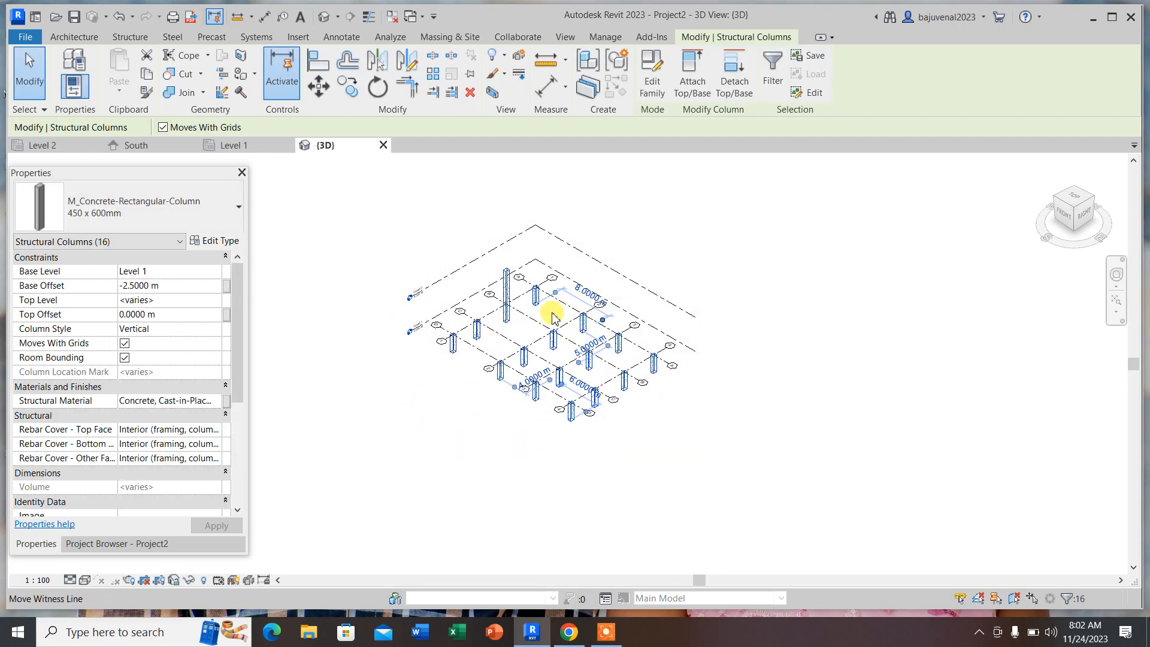
- Try to set the base offset of all selected columns to 0
left_click(166, 288)
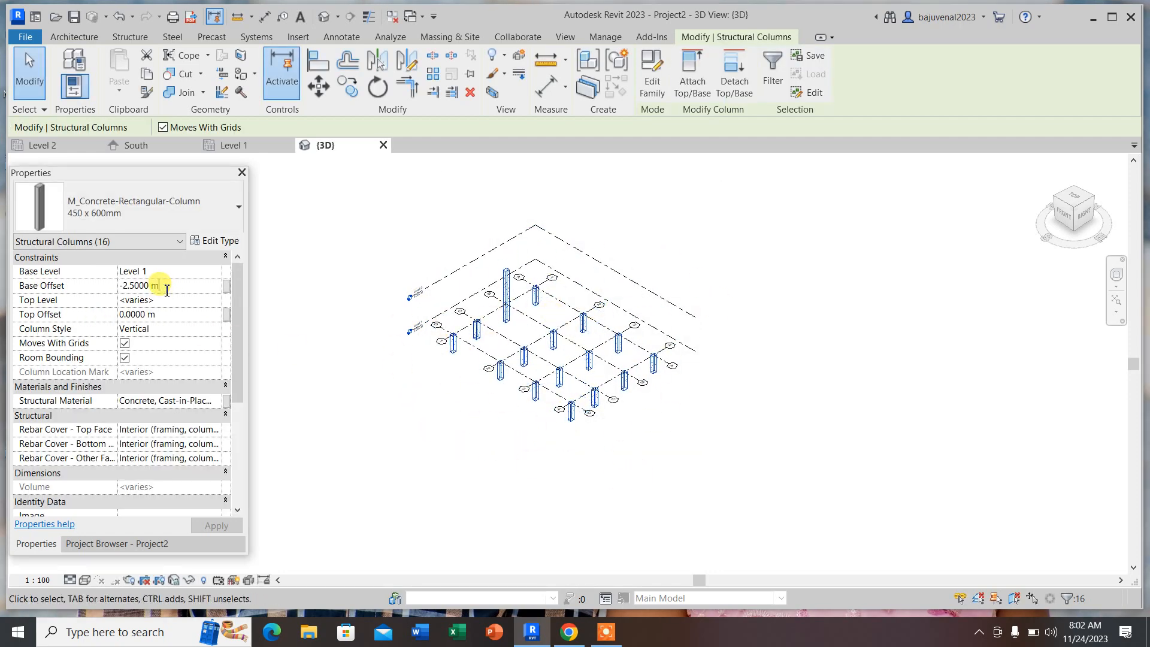
left_click(77, 290)
type("0")
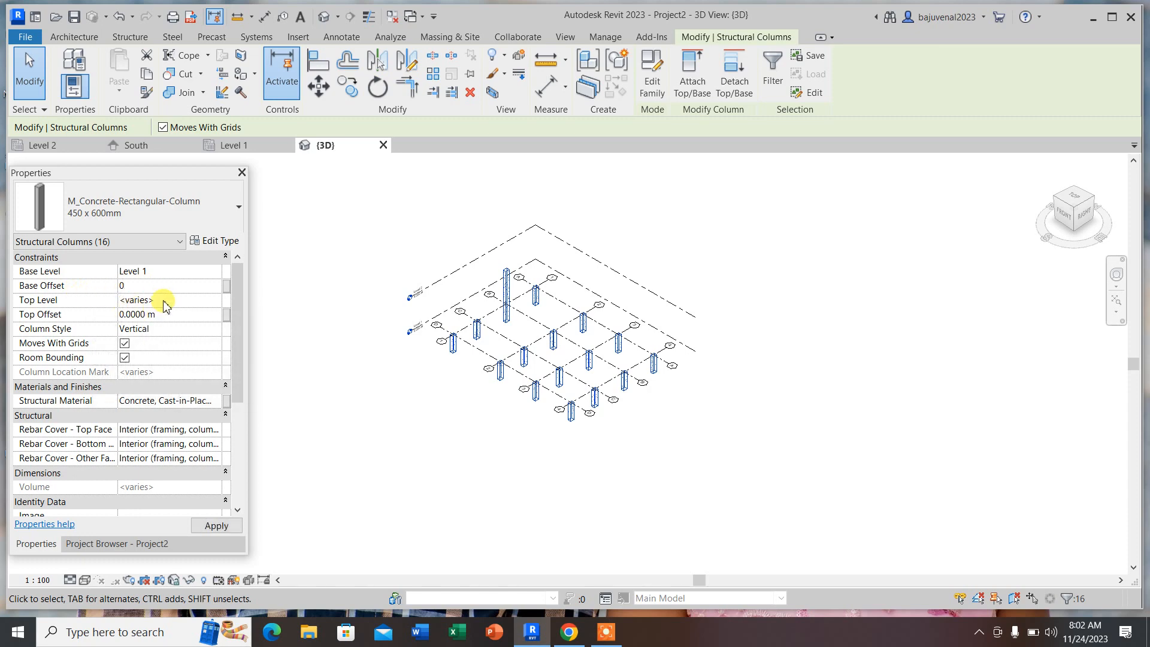
left_click(166, 303)
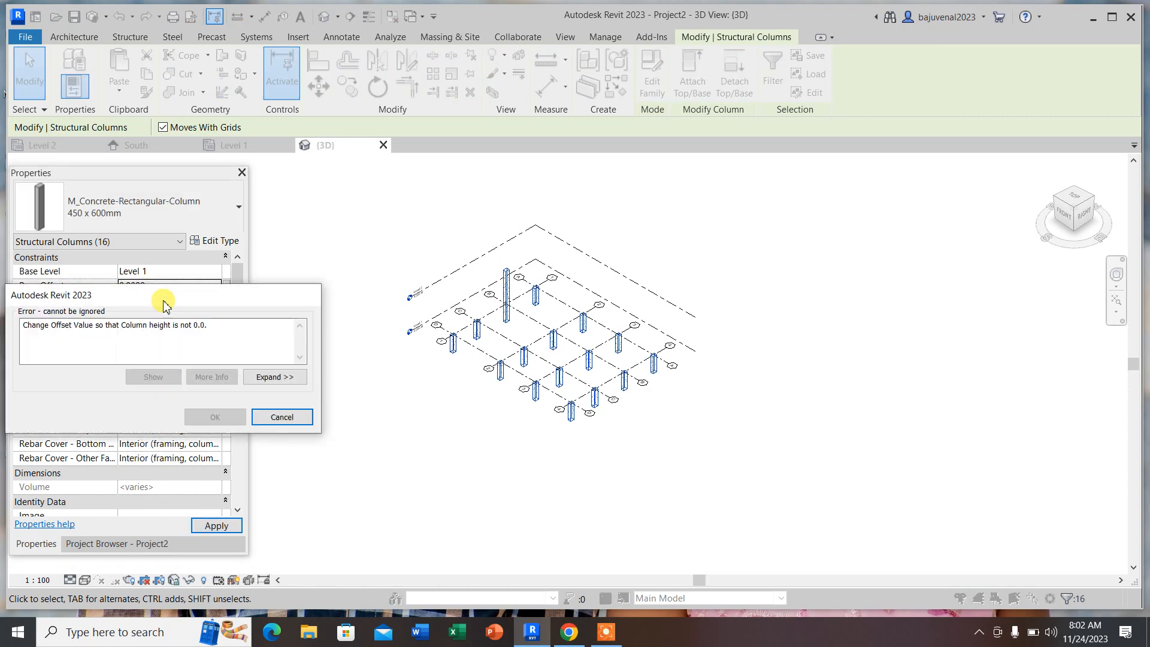
left_click(282, 417)
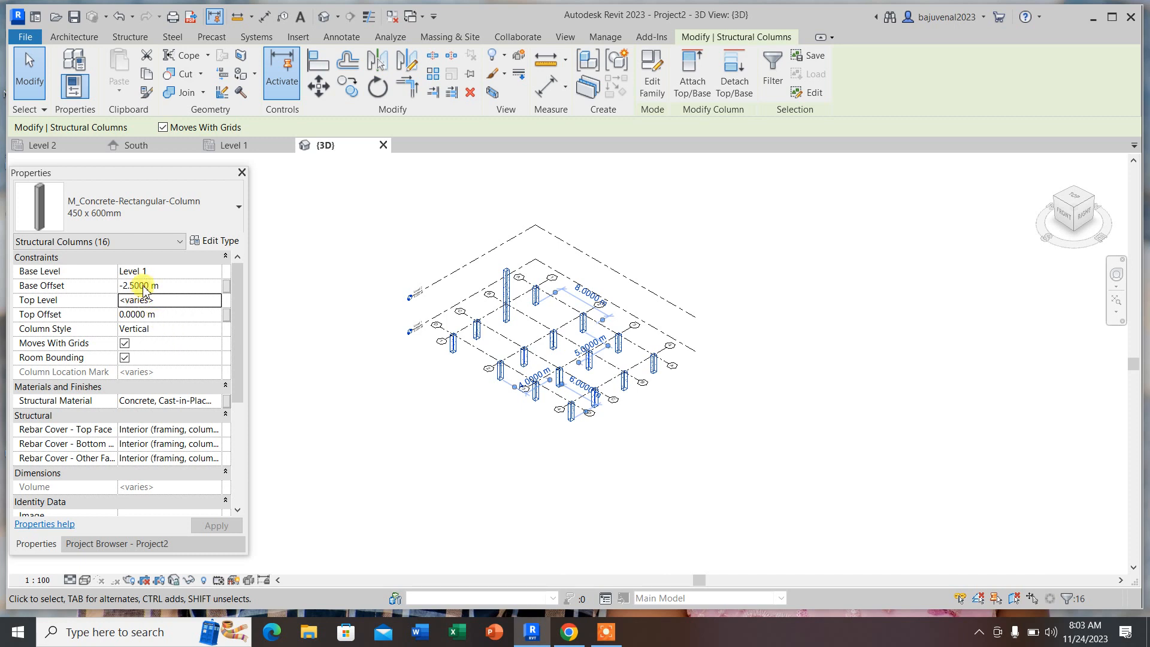
- Set the top level of all selected columns to Level 2 and apply the change
left_click(213, 302)
left_click(142, 326)
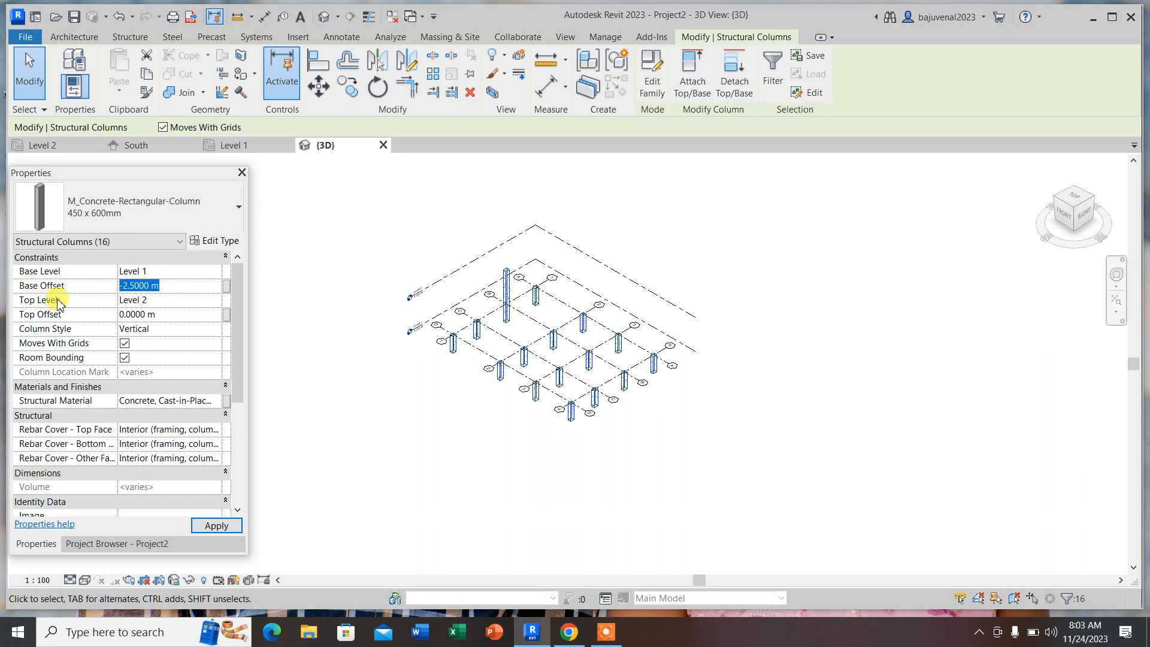
key("Return")
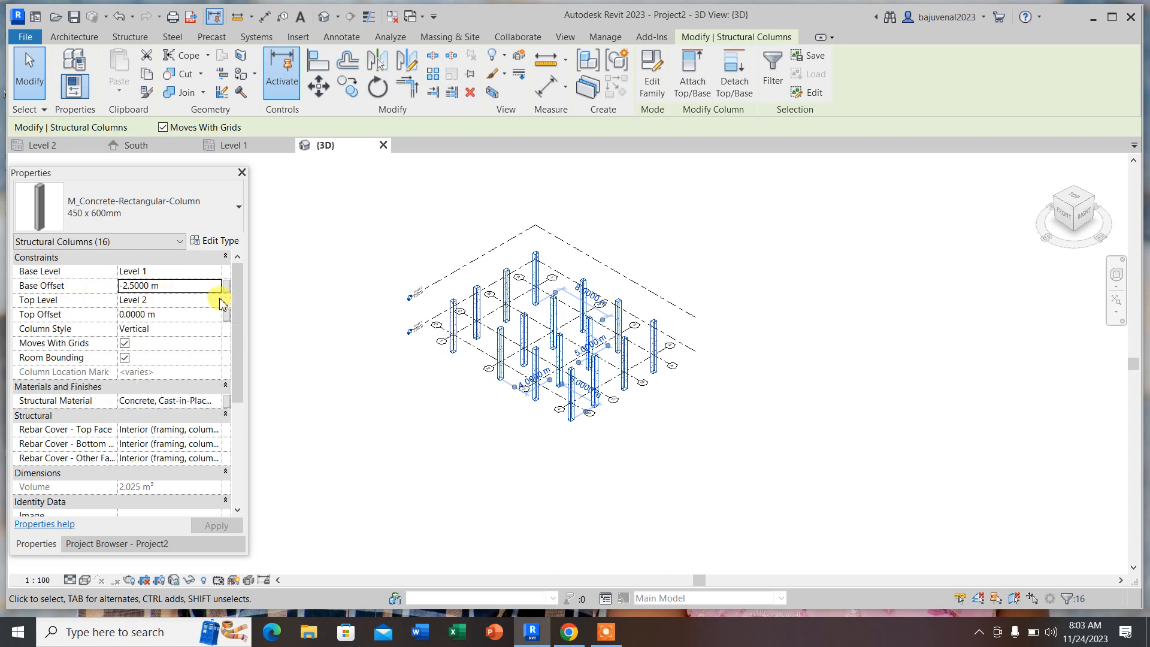
- Set the base offset of all selected structural columns to 0 m and clear the selection
scroll(599, 423, "up", 2)
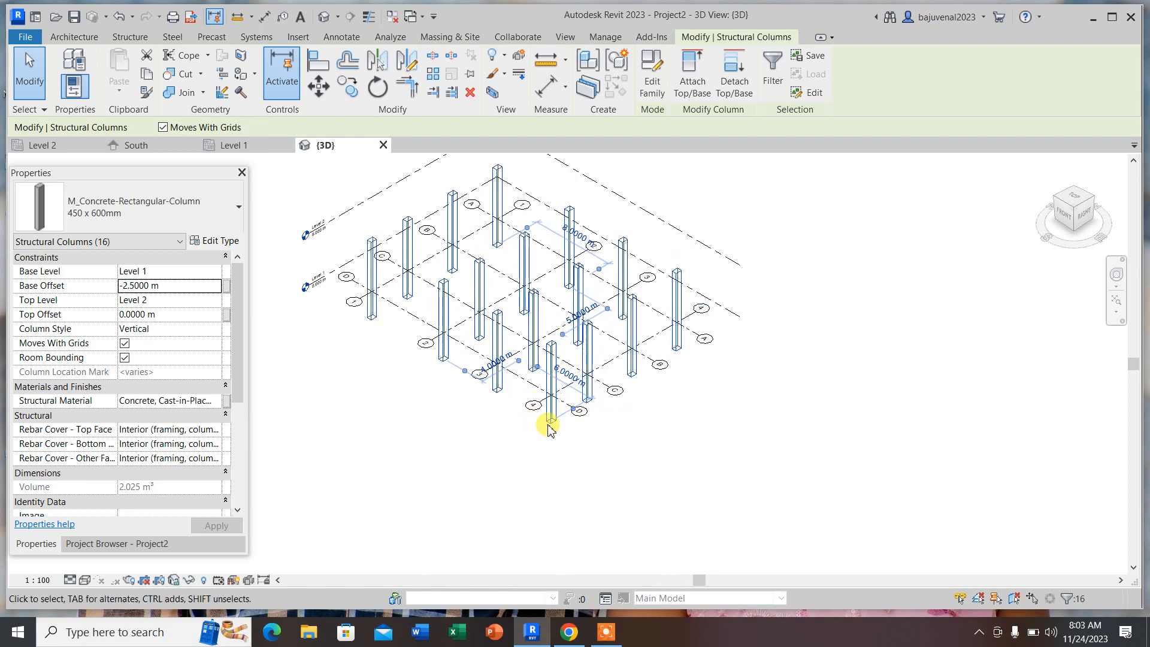
left_click(170, 287)
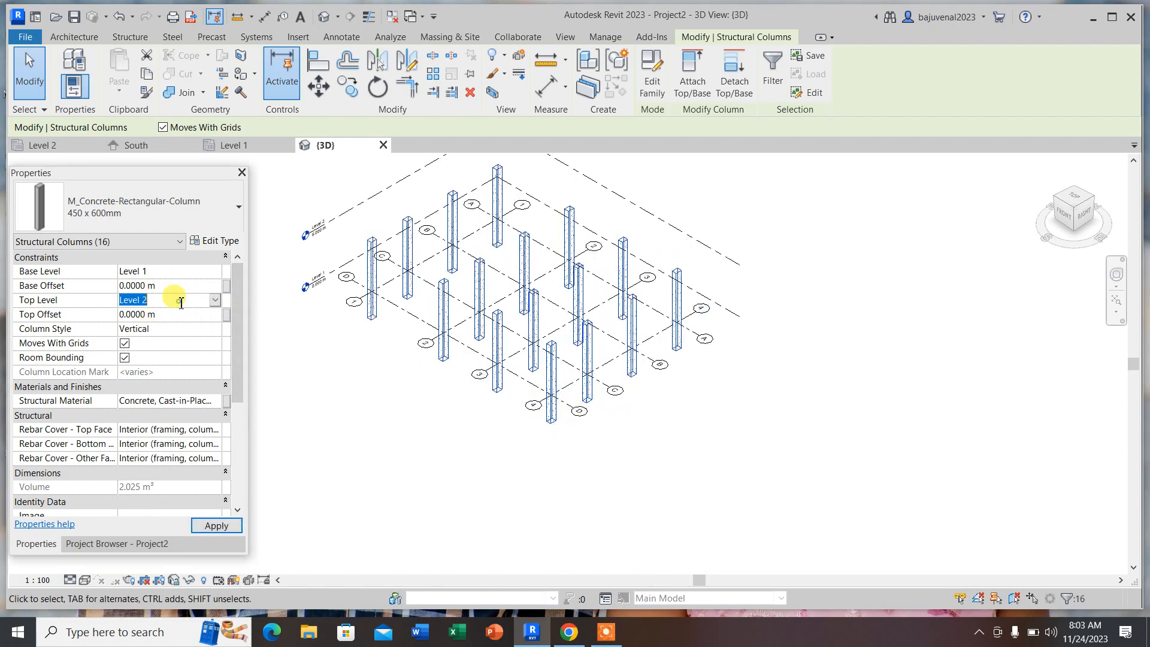
left_click(792, 436)
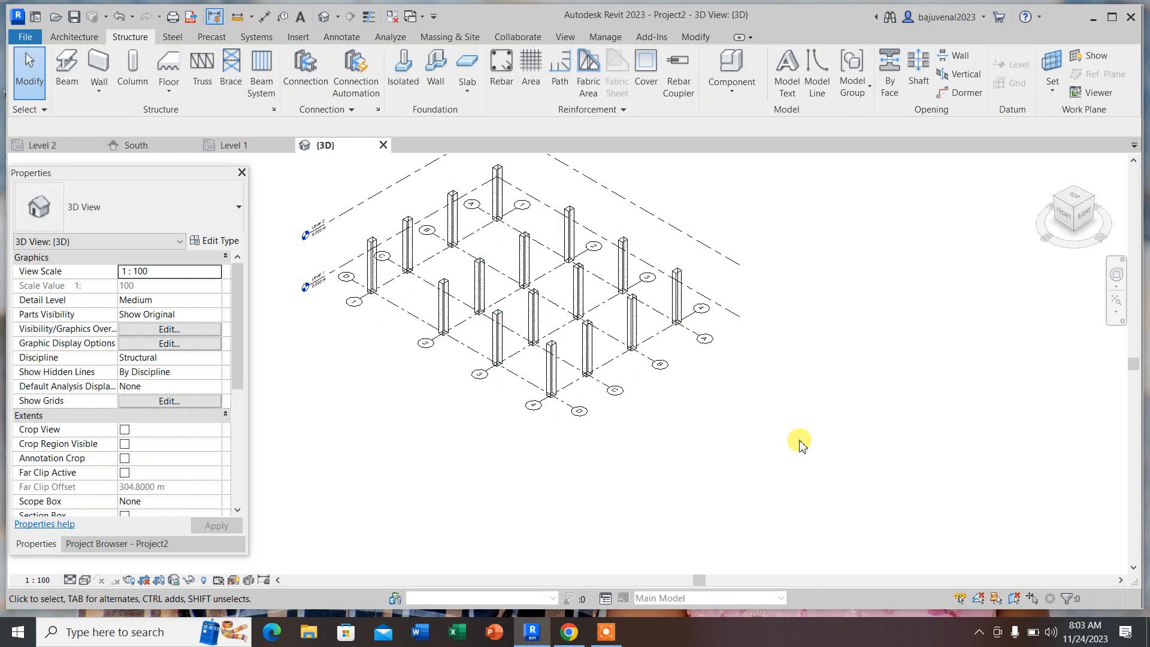
- Set the 3D view's visual style to Shaded and inspect the columns
scroll(757, 409, "down", 3)
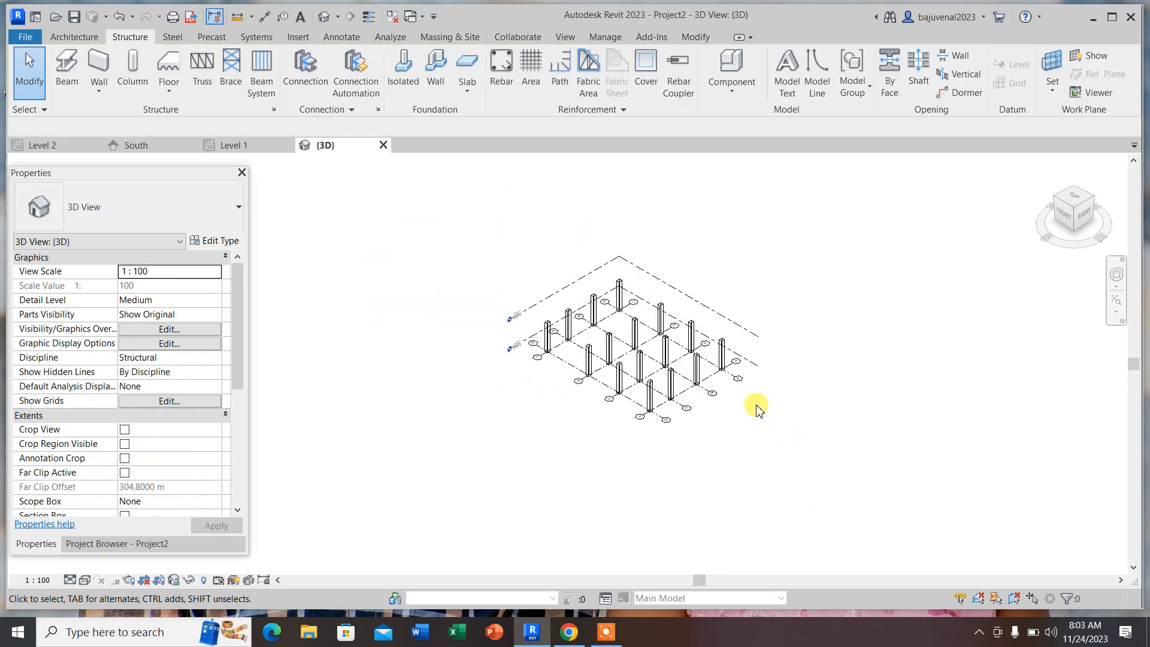
scroll(719, 432, "up", 4)
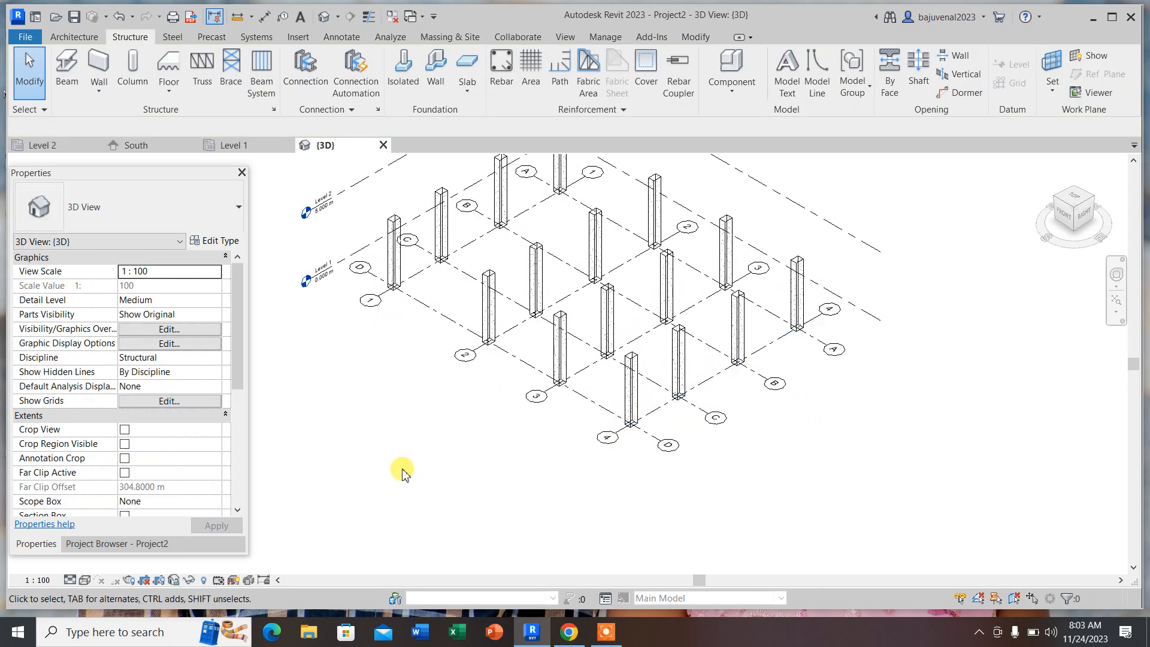
left_click(85, 580)
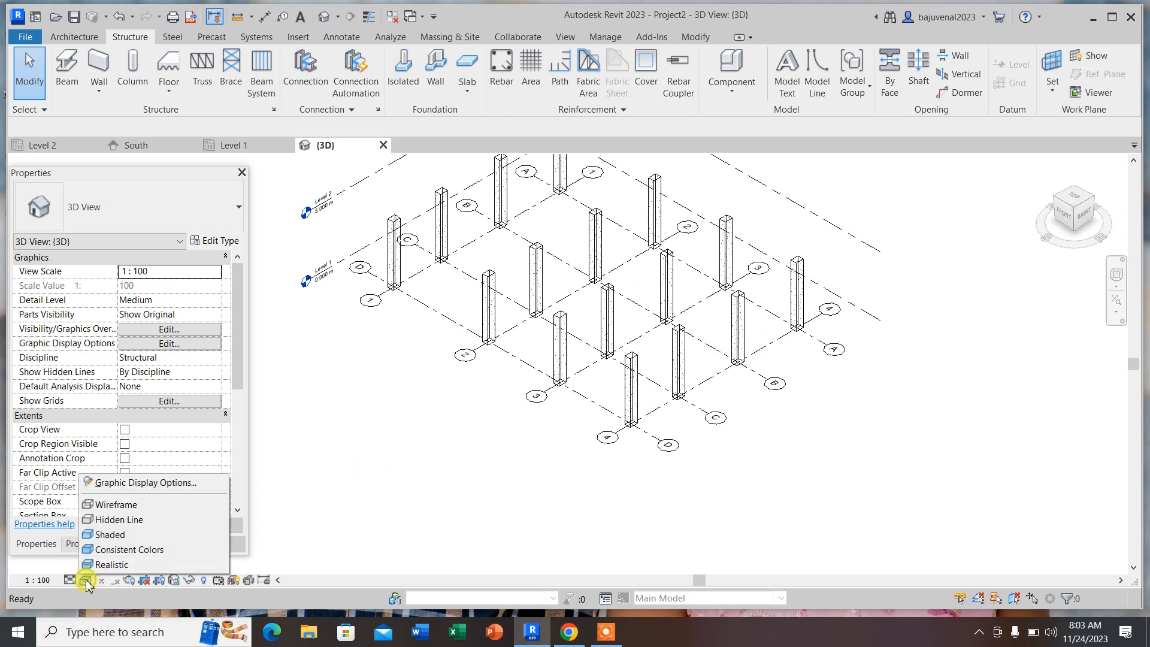
left_click(122, 535)
scroll(329, 483, "down", 3)
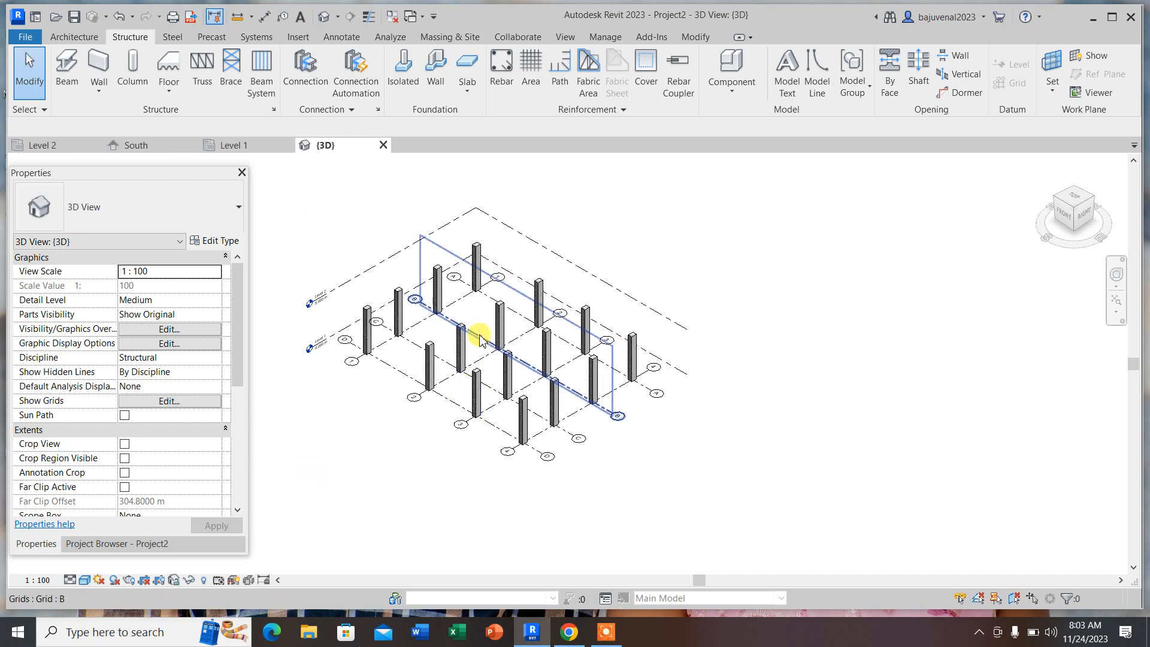
scroll(478, 314, "up", 2)
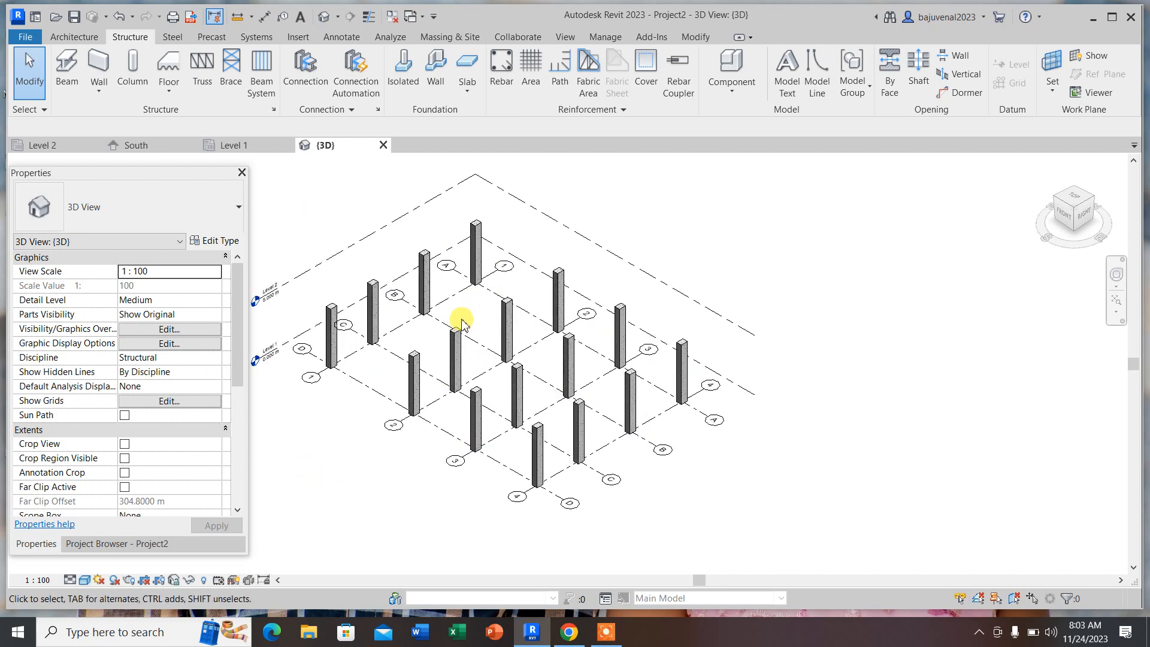
scroll(547, 341, "down", 1)
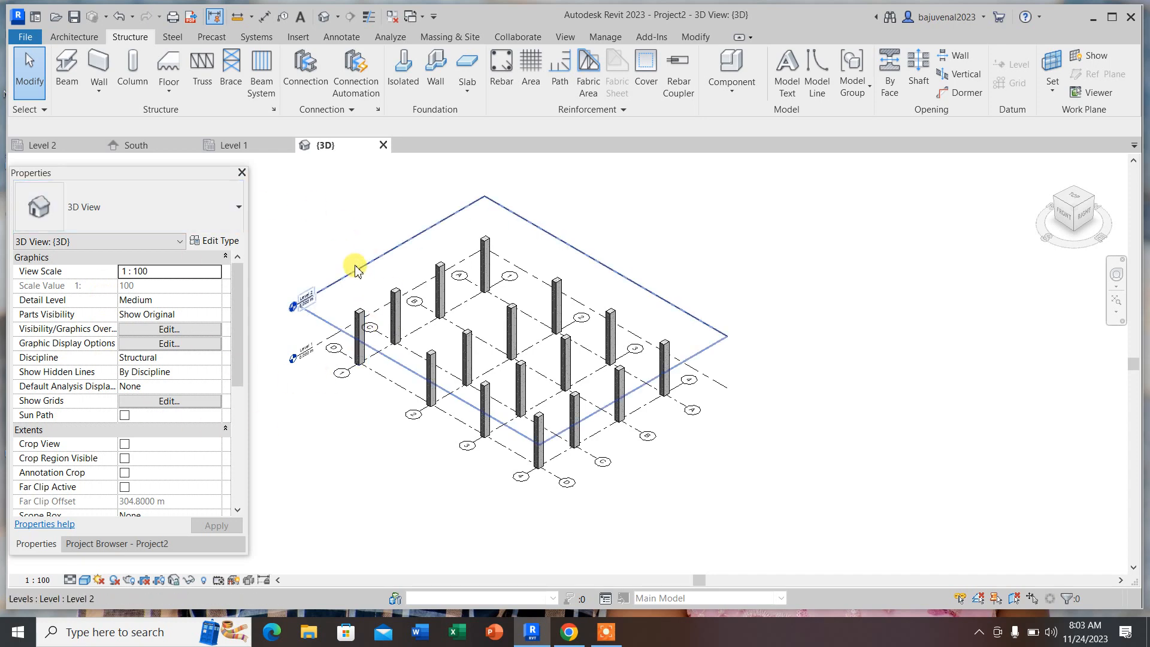
- Compare the Level 1 and Level 2 structural plans and leave the Level 2 plan open
left_click(243, 145)
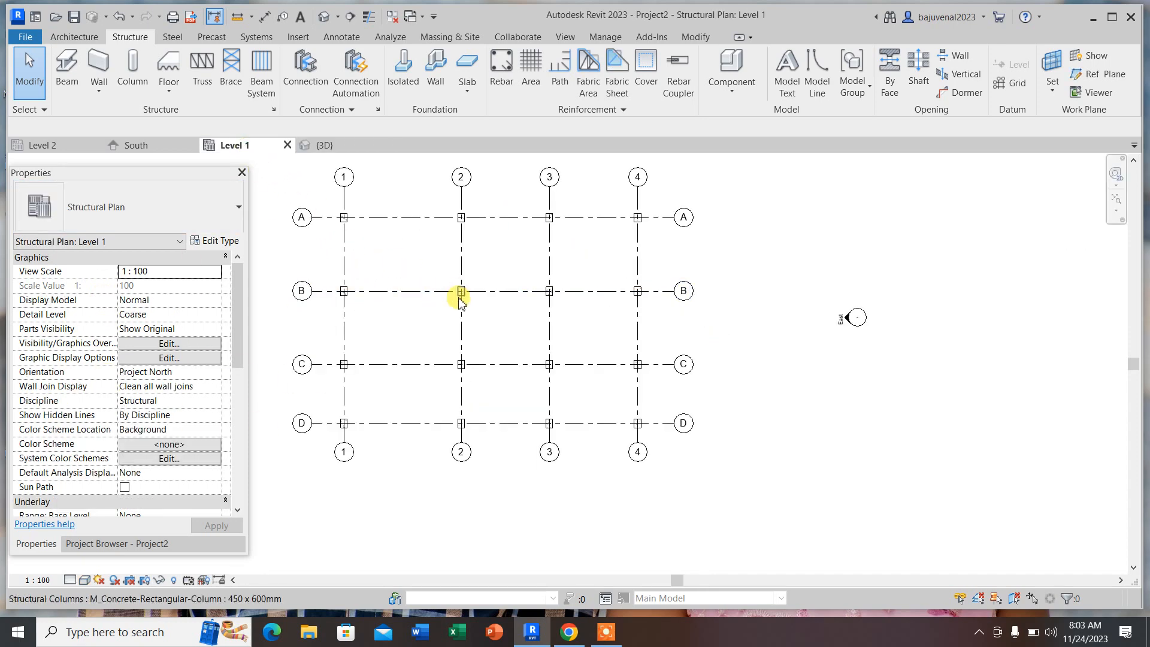
scroll(574, 343, "down", 1)
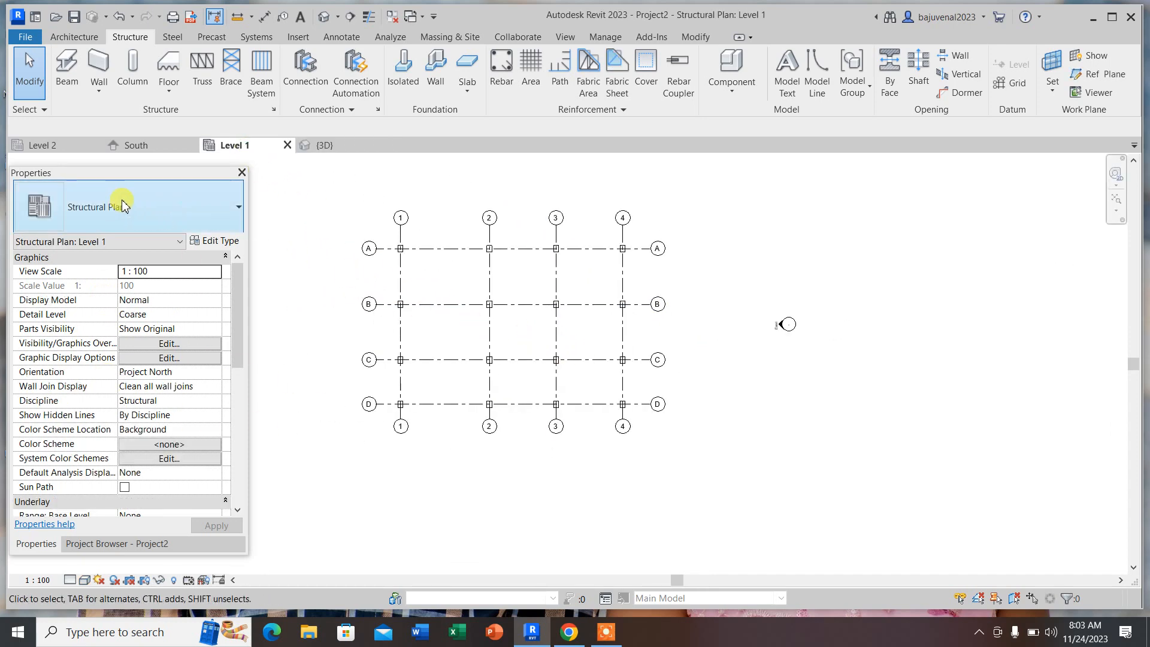
left_click(54, 146)
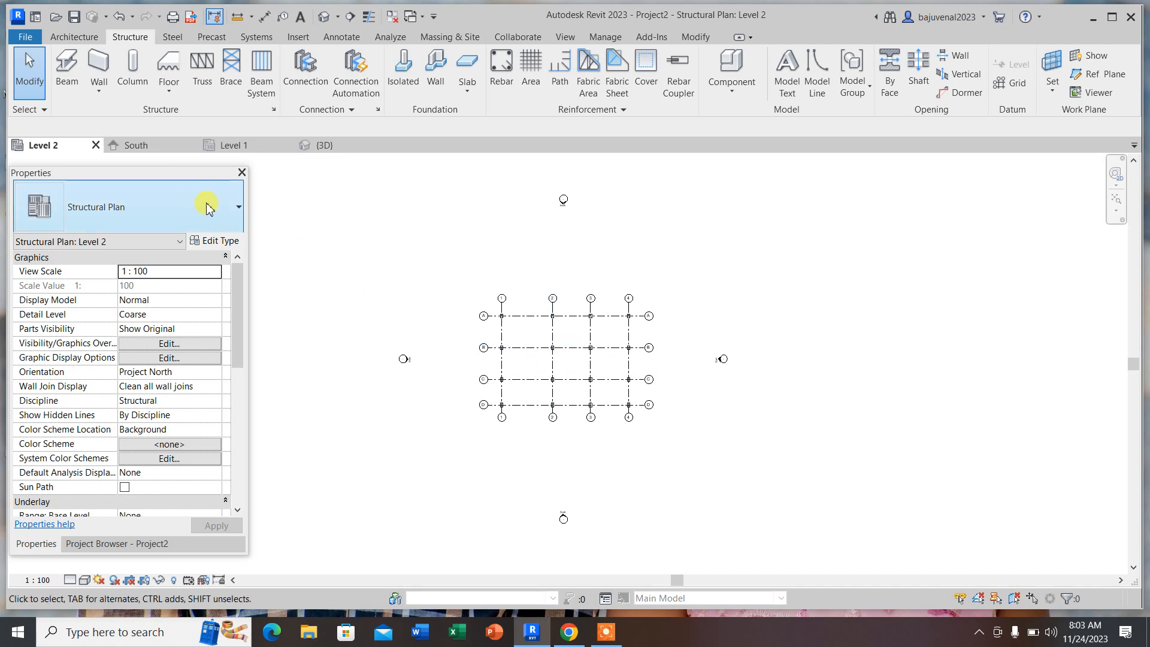
left_click(231, 146)
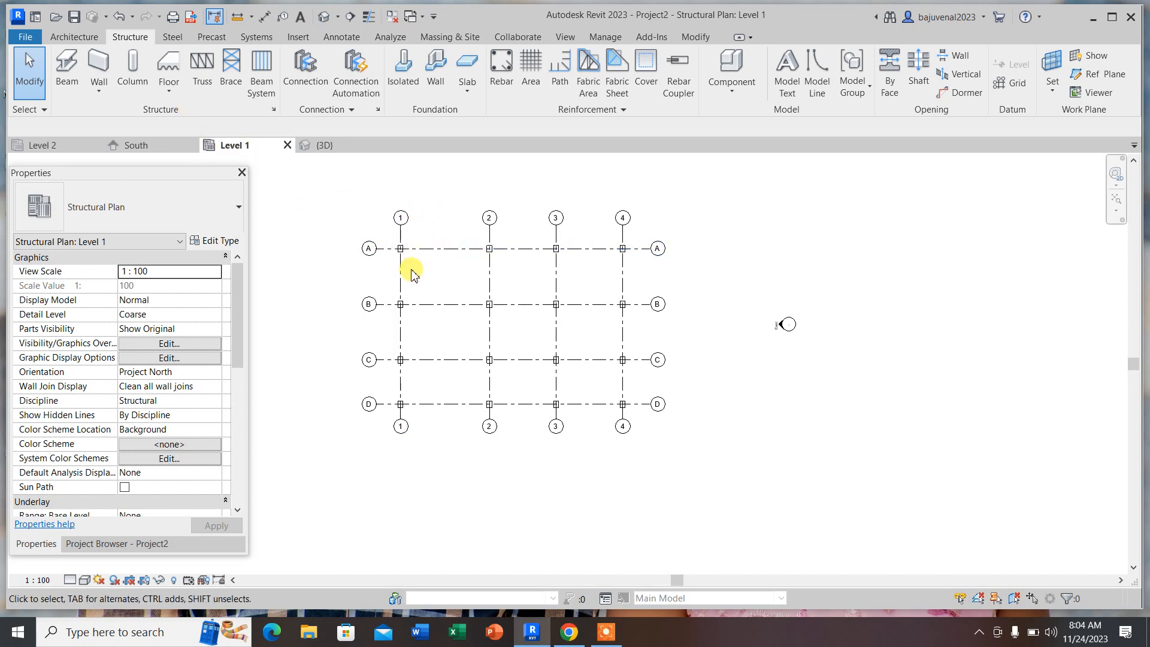
left_click(44, 145)
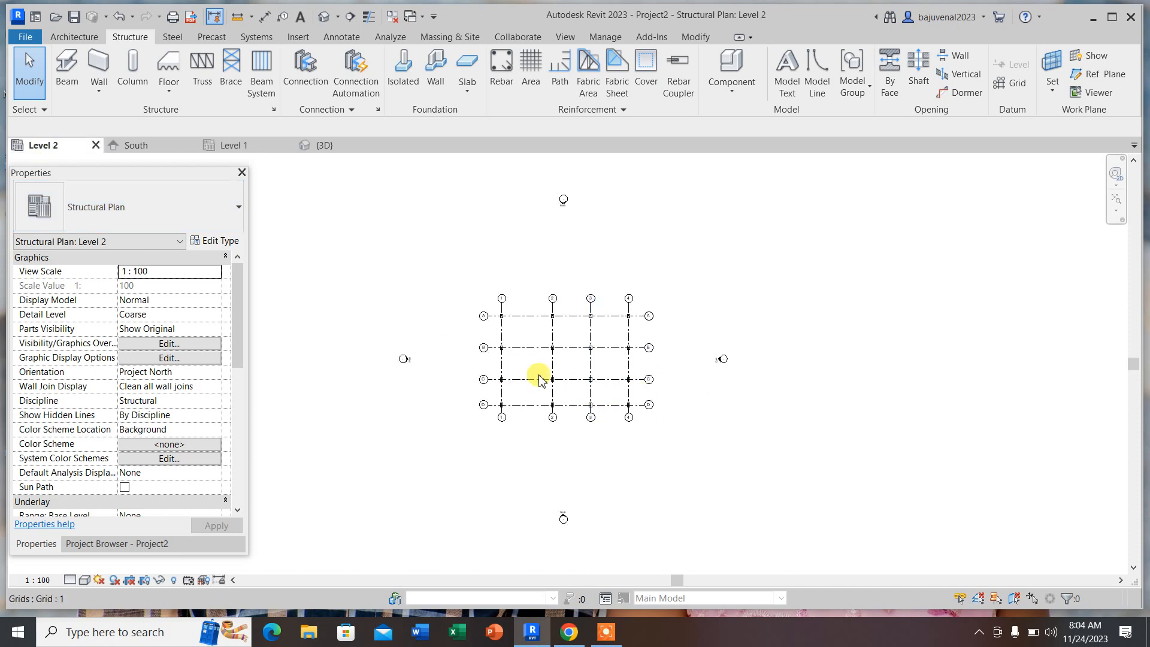
scroll(510, 335, "up", 2)
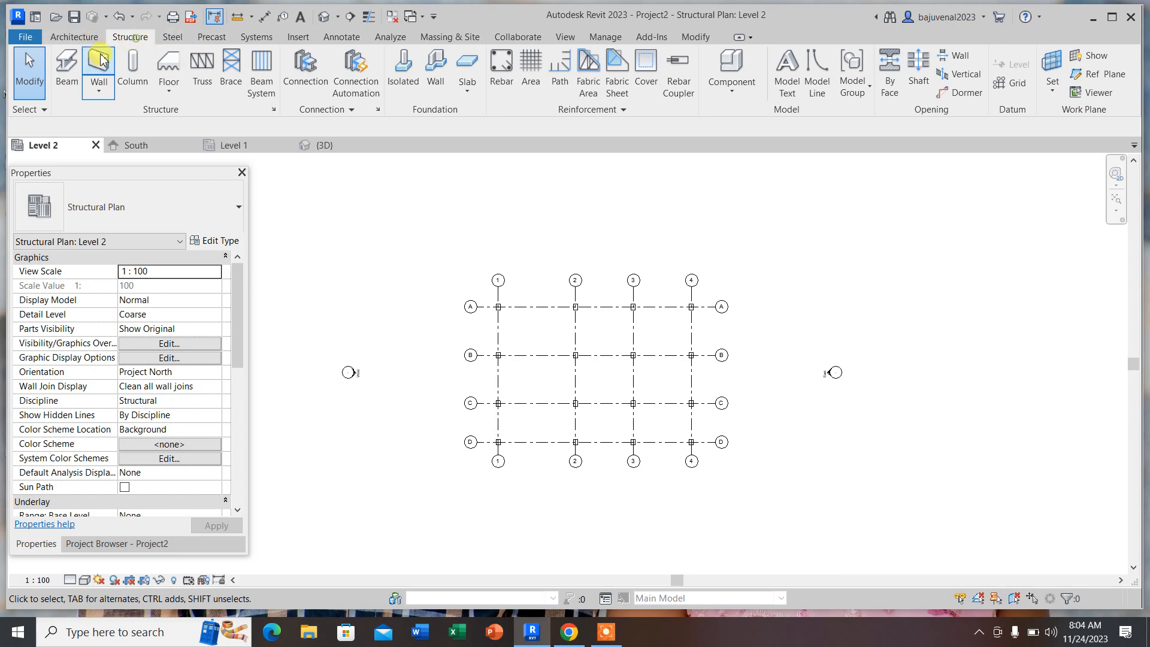
- Start placing structural beams of type M_Concrete-Rectangular Beam 400 x 800mm on Level 2, with chained placement enabled
left_click(67, 77)
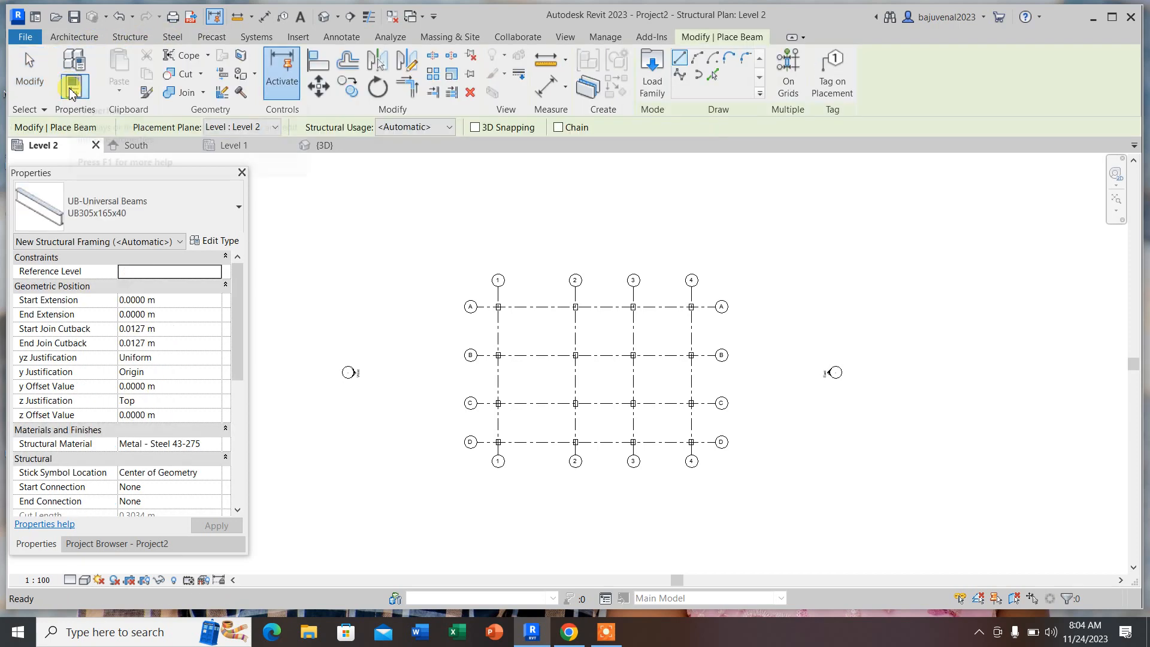
left_click(95, 218)
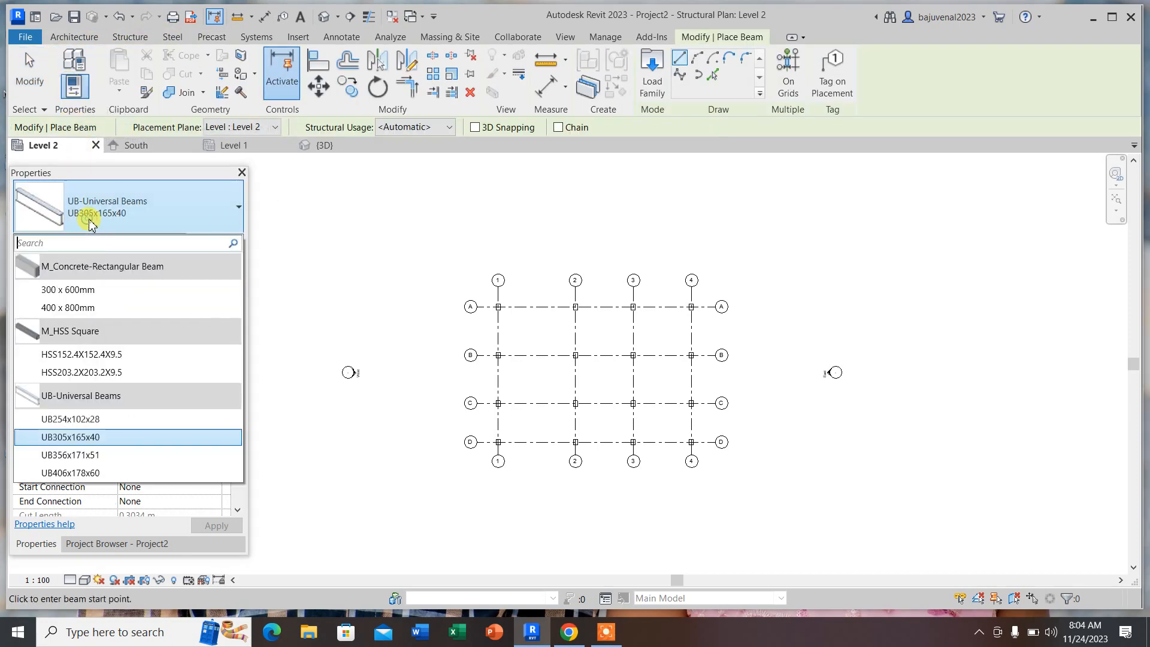
left_click(63, 309)
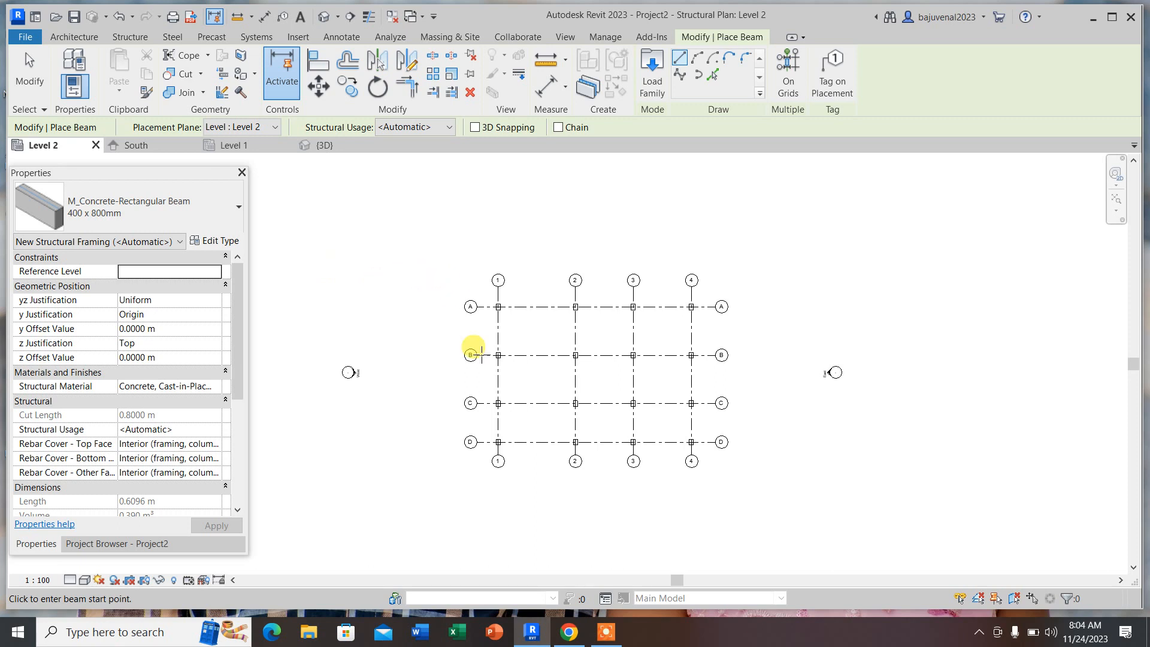
scroll(498, 442, "up", 5)
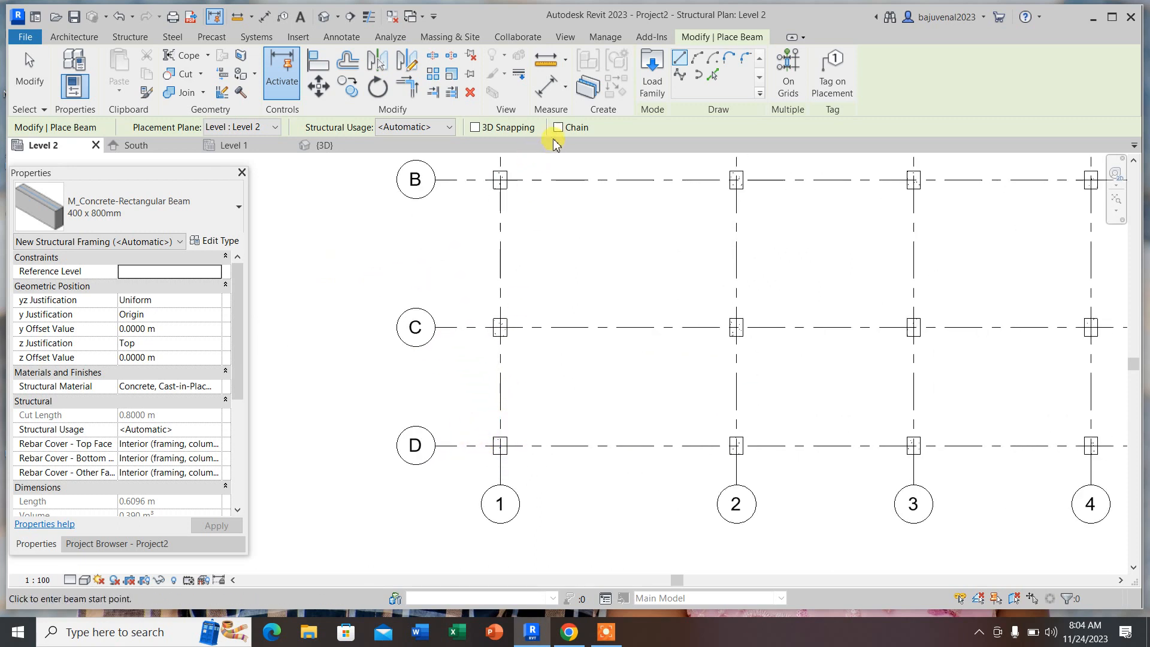
- Try a beam along grid 1 from intersection D-1 to B-1, and delete it
left_click(499, 444)
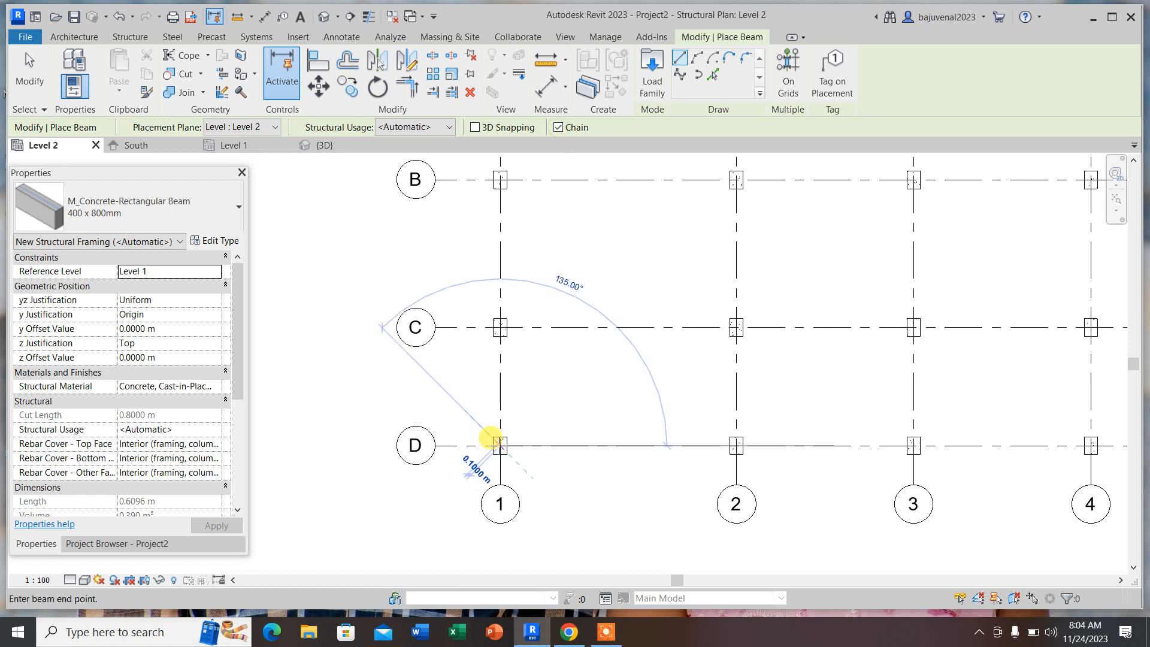
left_click(500, 179)
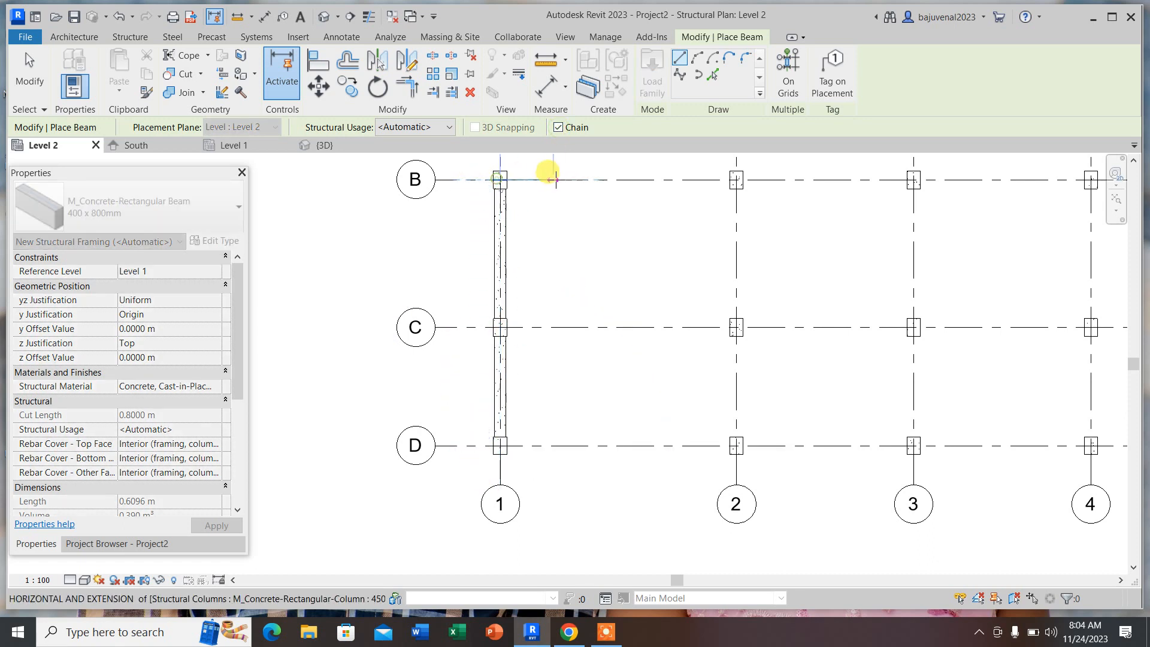
scroll(569, 249, "down", 3)
scroll(623, 211, "up", 2)
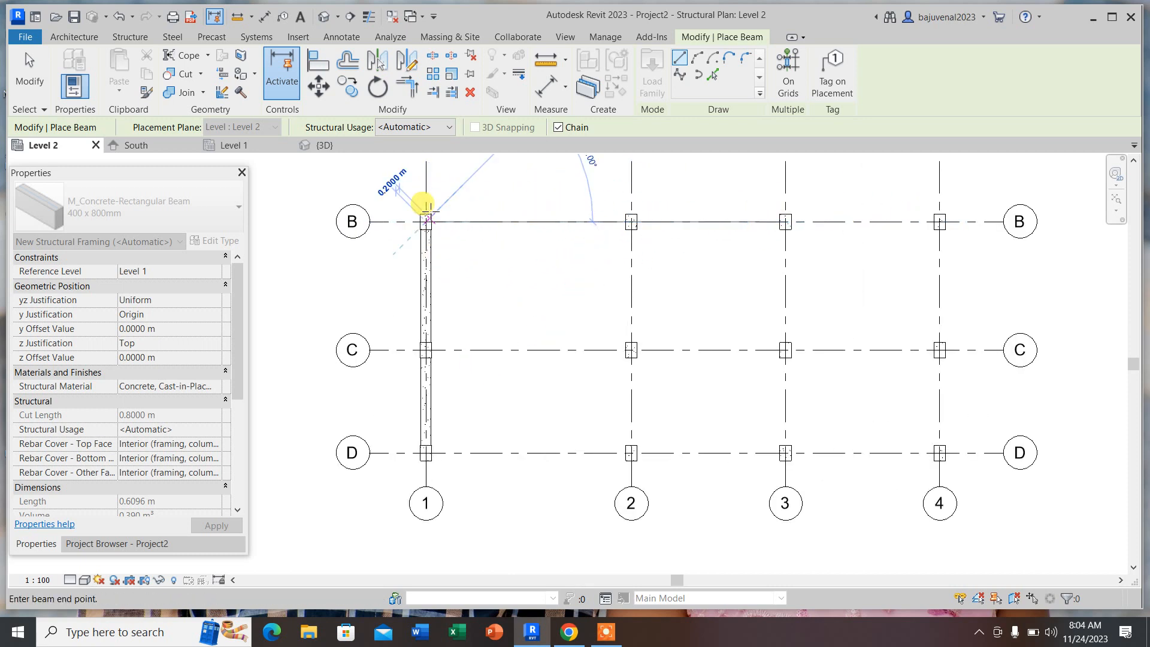
key("Escape")
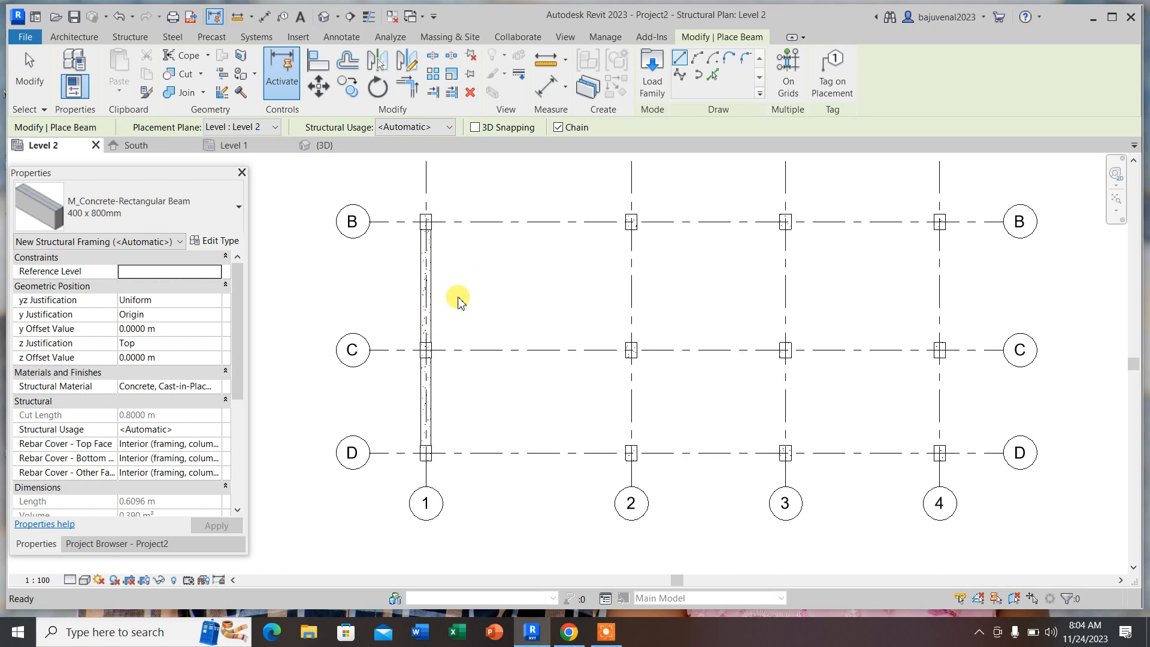
key("Escape")
left_click(431, 304)
key("Delete")
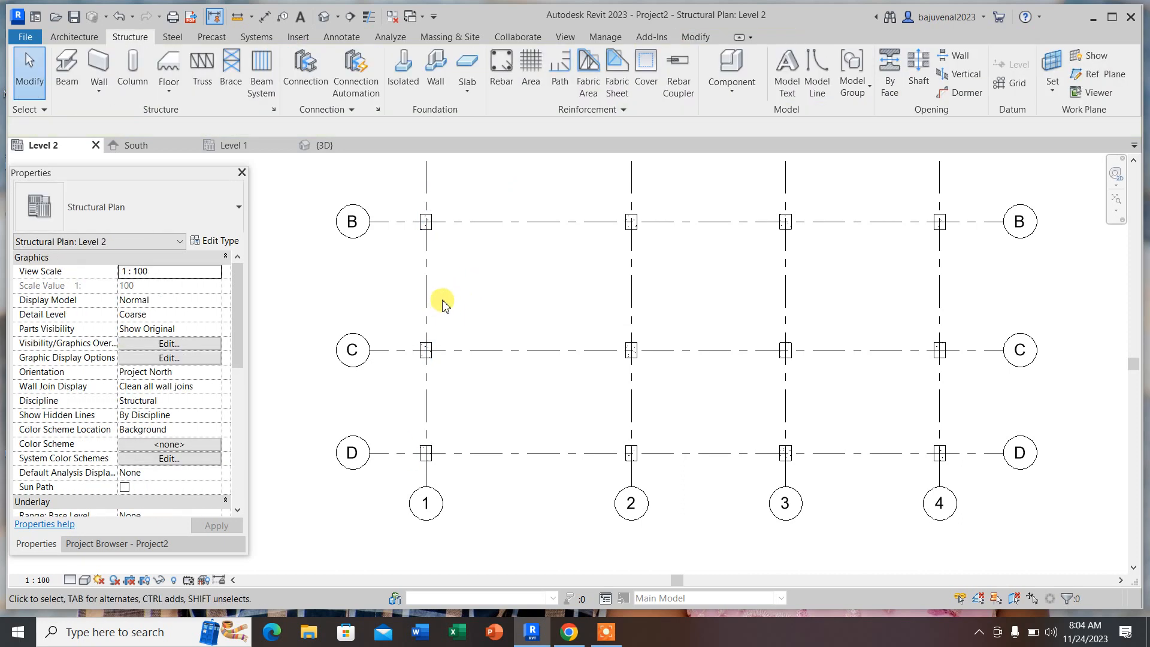
- Place a closed chain of 400 x 800mm concrete beams through grid intersections D-1, C-1, B-2, B-4, D-4 and back to D-1
left_click(66, 68)
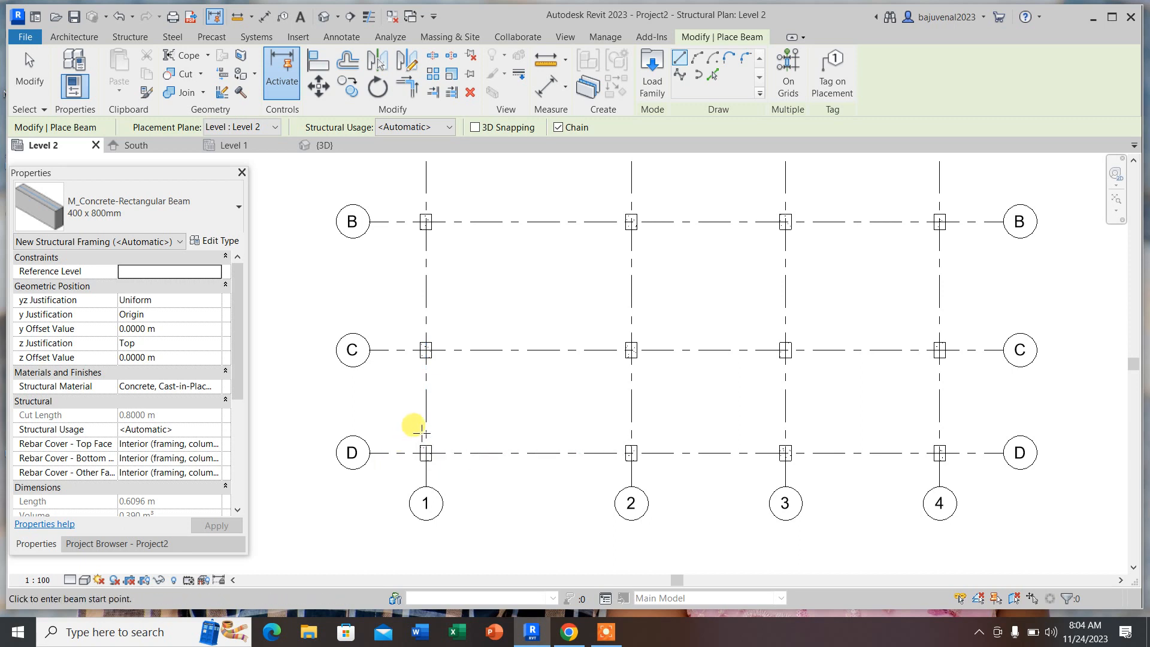
left_click(420, 447)
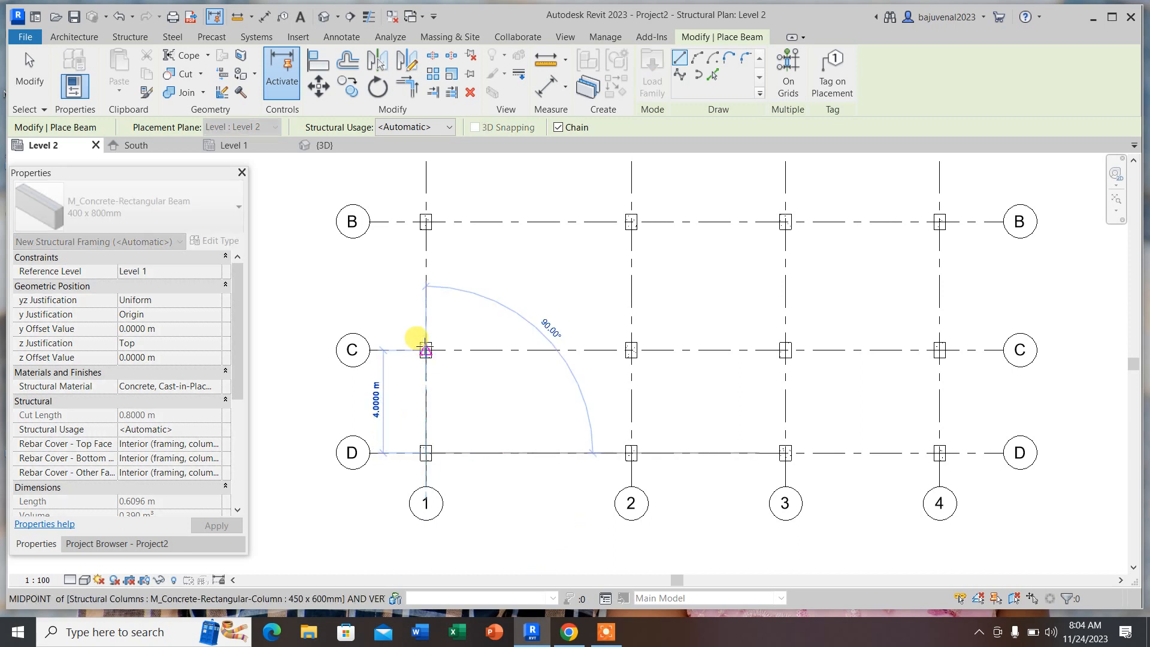
left_click(425, 349)
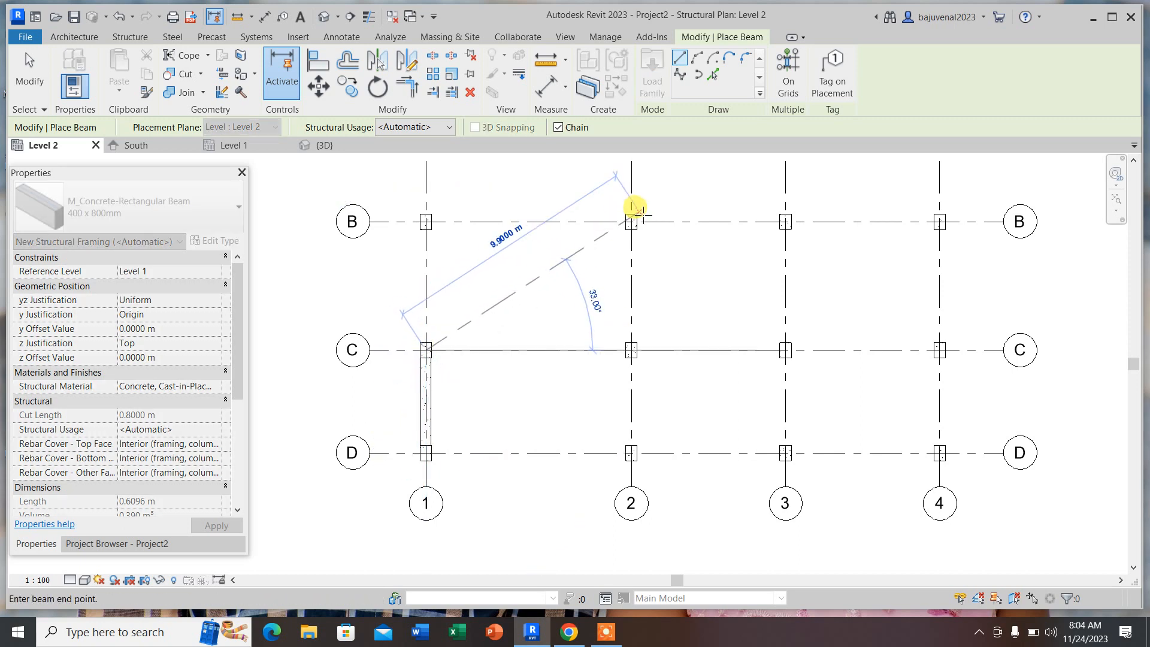
left_click(631, 222)
scroll(474, 262, "down", 2)
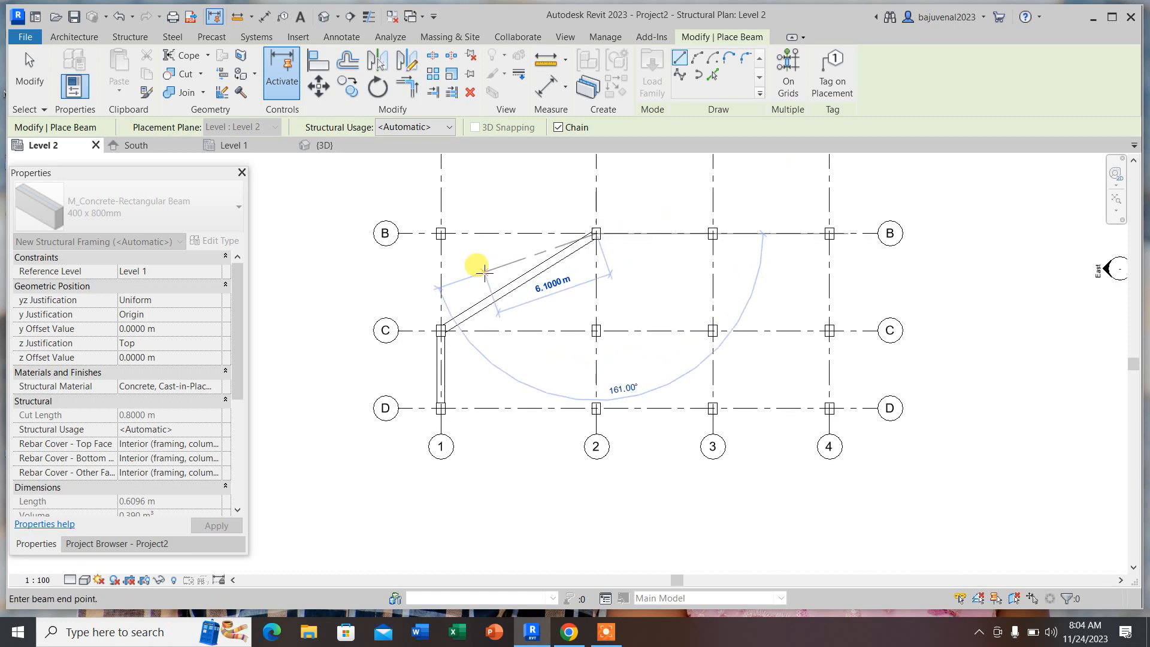
left_click(784, 239)
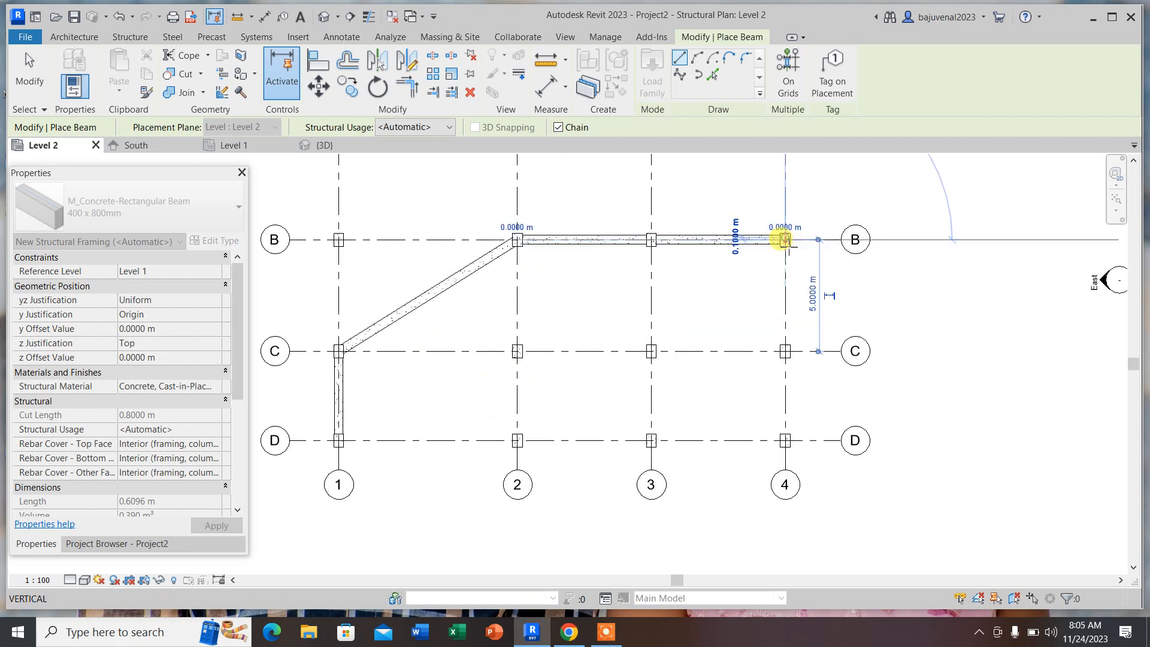
left_click(785, 441)
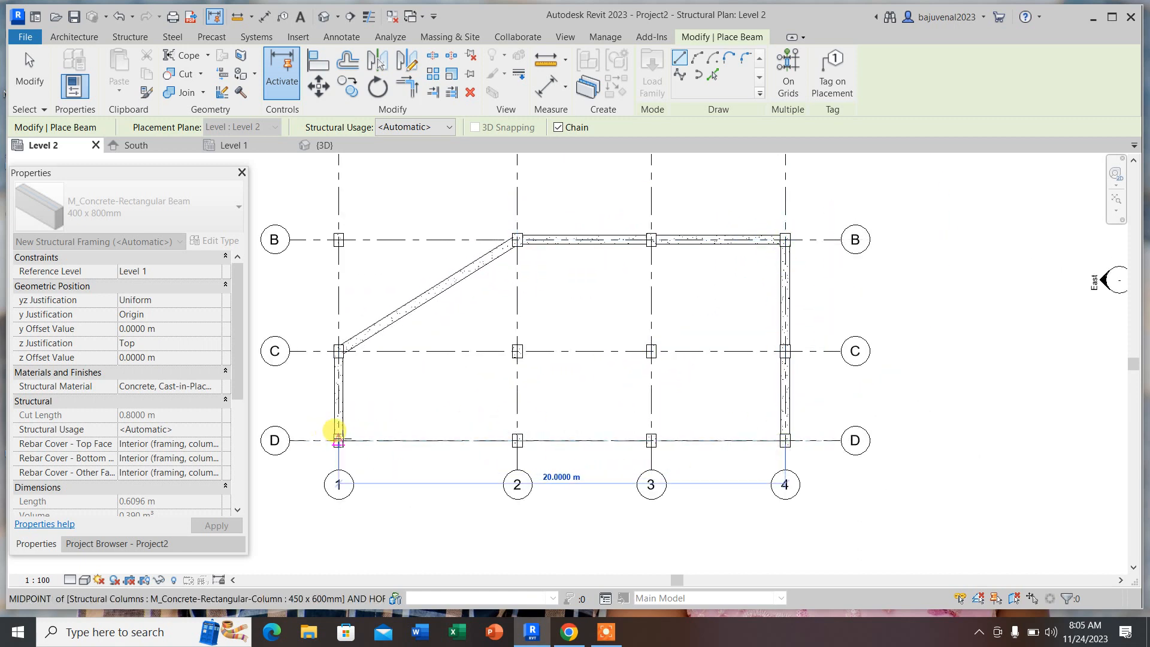
left_click(339, 442)
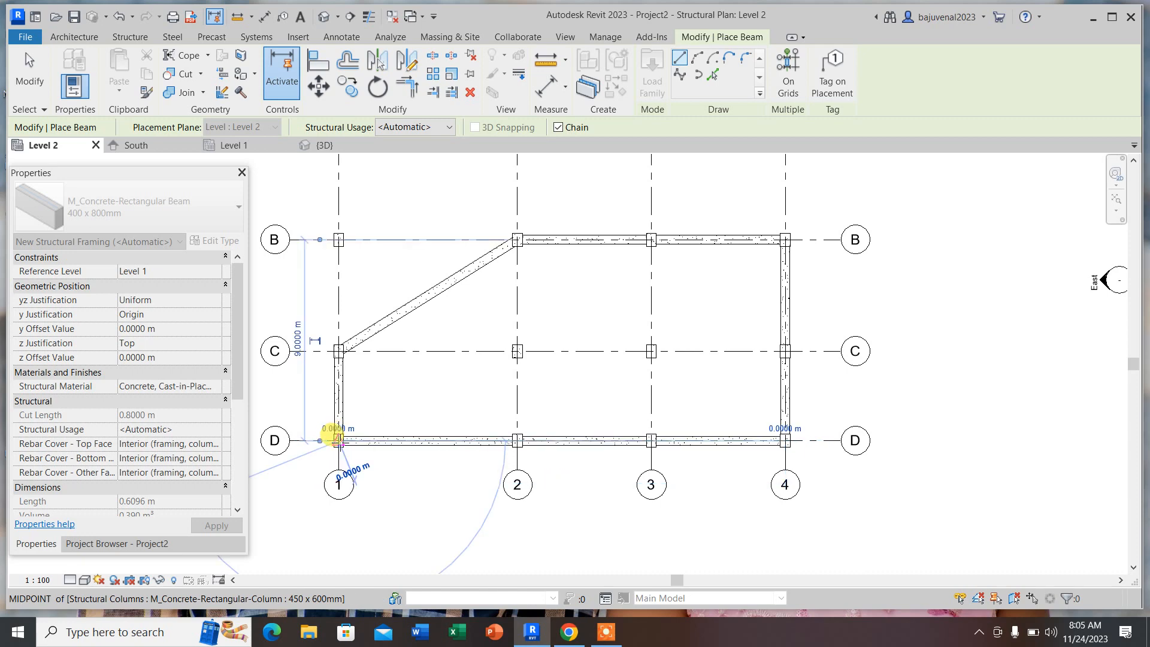
key("Escape")
key("Escape")
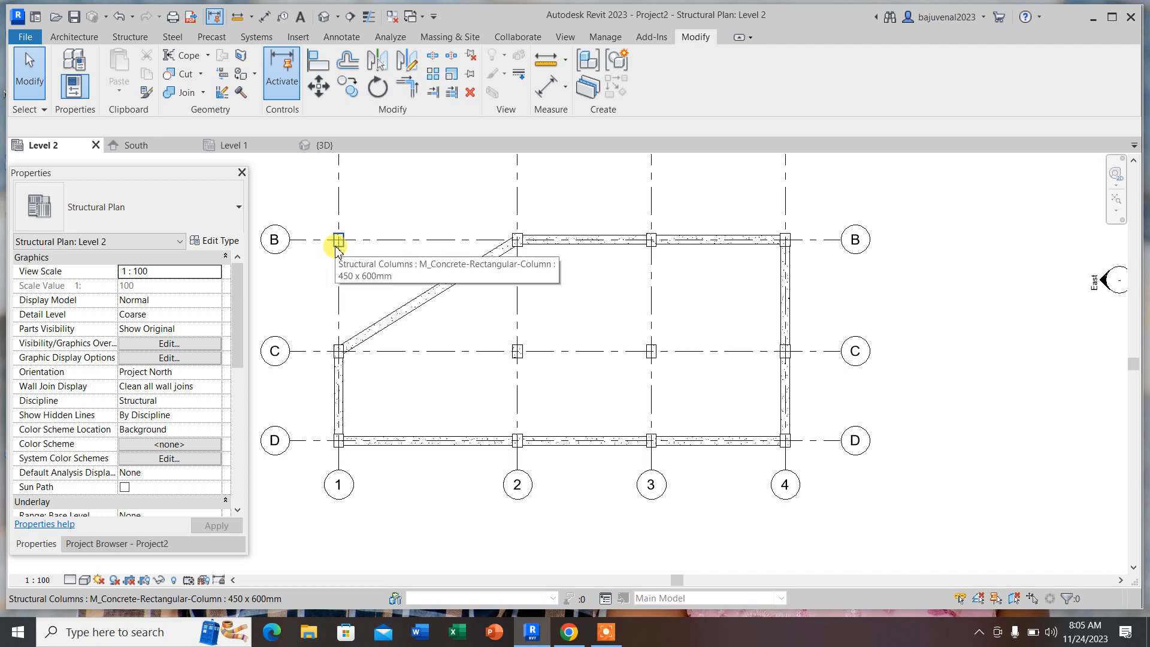
- Delete the diagonal beam between grid intersections C-1 and B-2
scroll(569, 242, "down", 3)
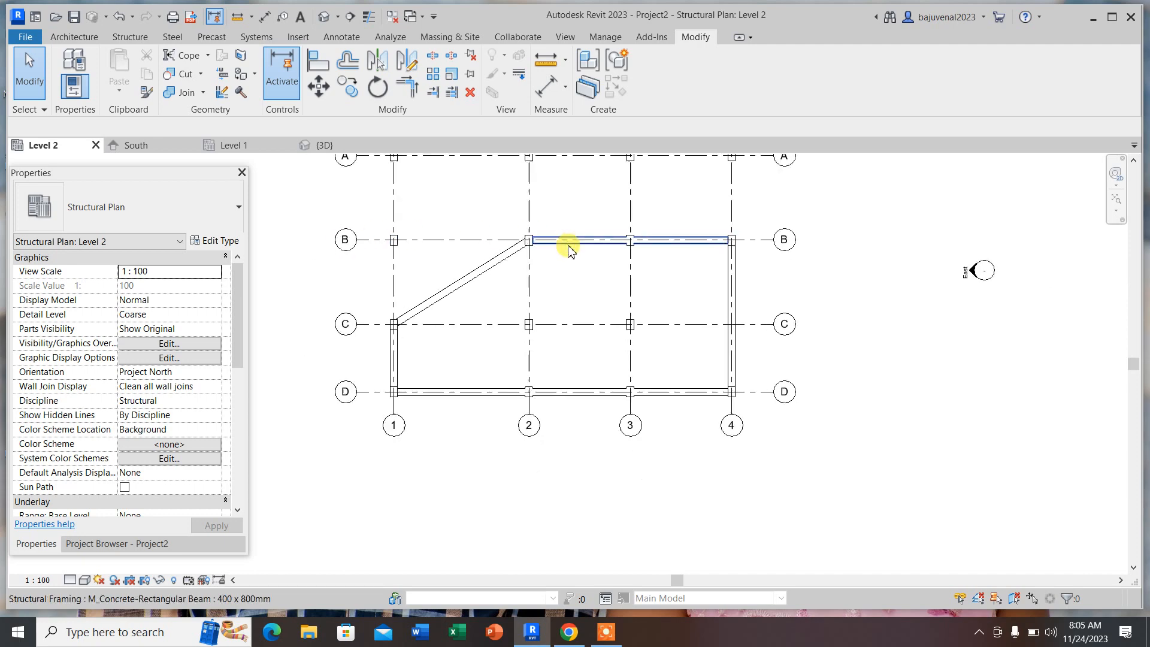
left_click(516, 259)
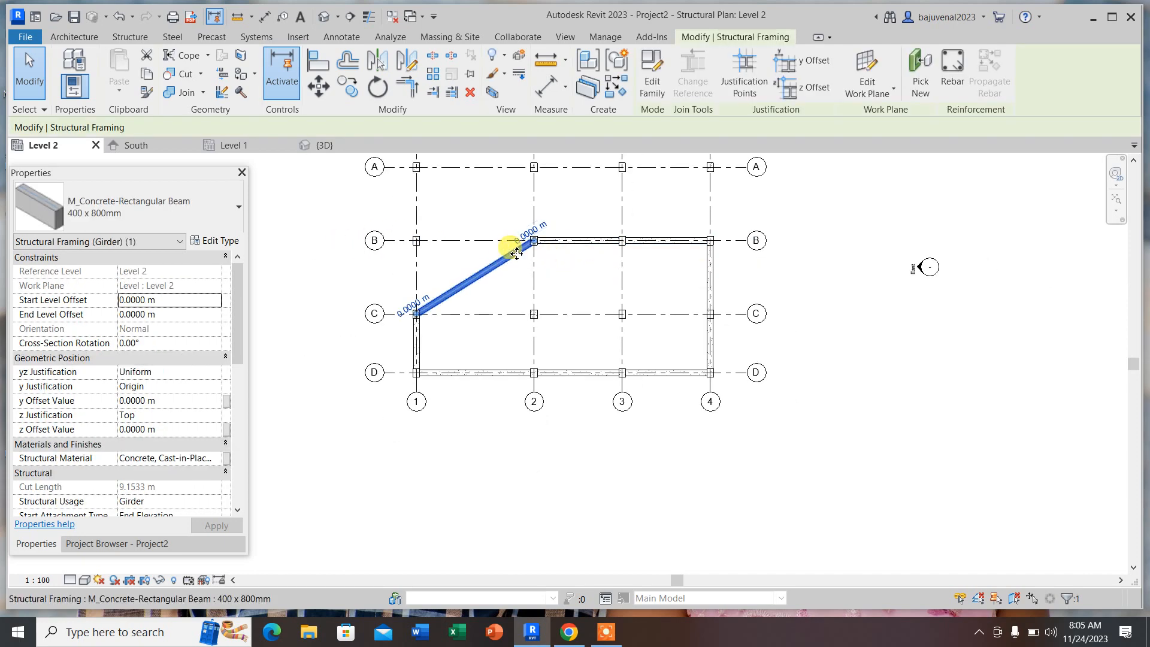
key("Delete")
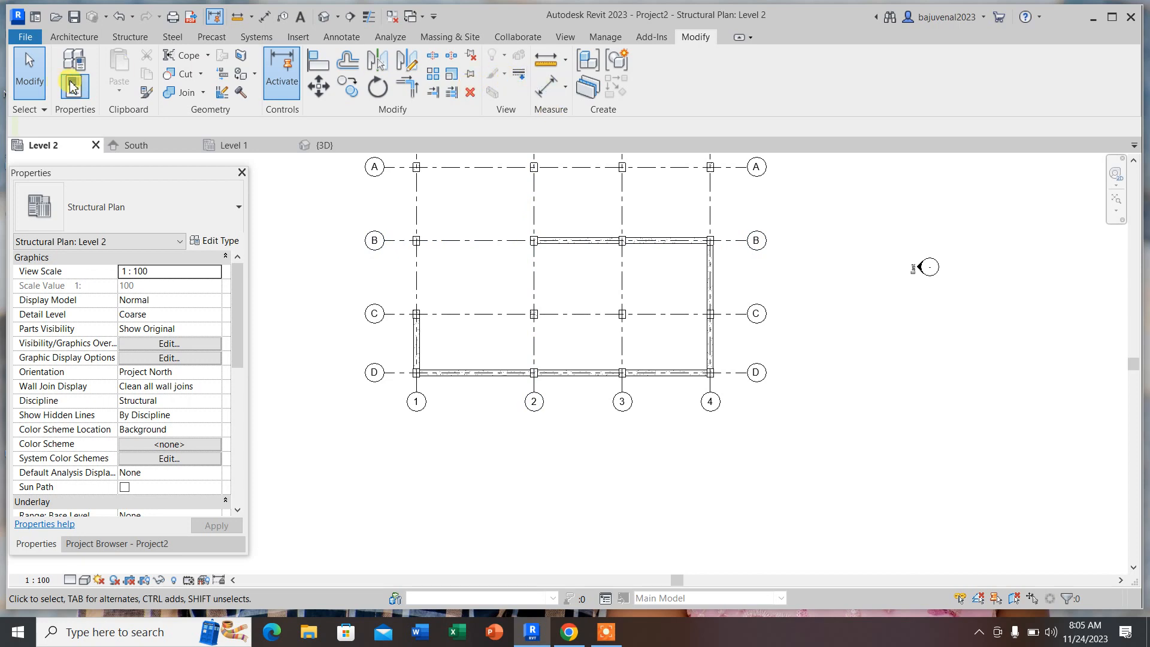
- Place chained 400 x 800mm concrete beams through grid intersections C-1, B-1, A-2, A-3, A-4 and B-4
left_click(122, 37)
left_click(65, 72)
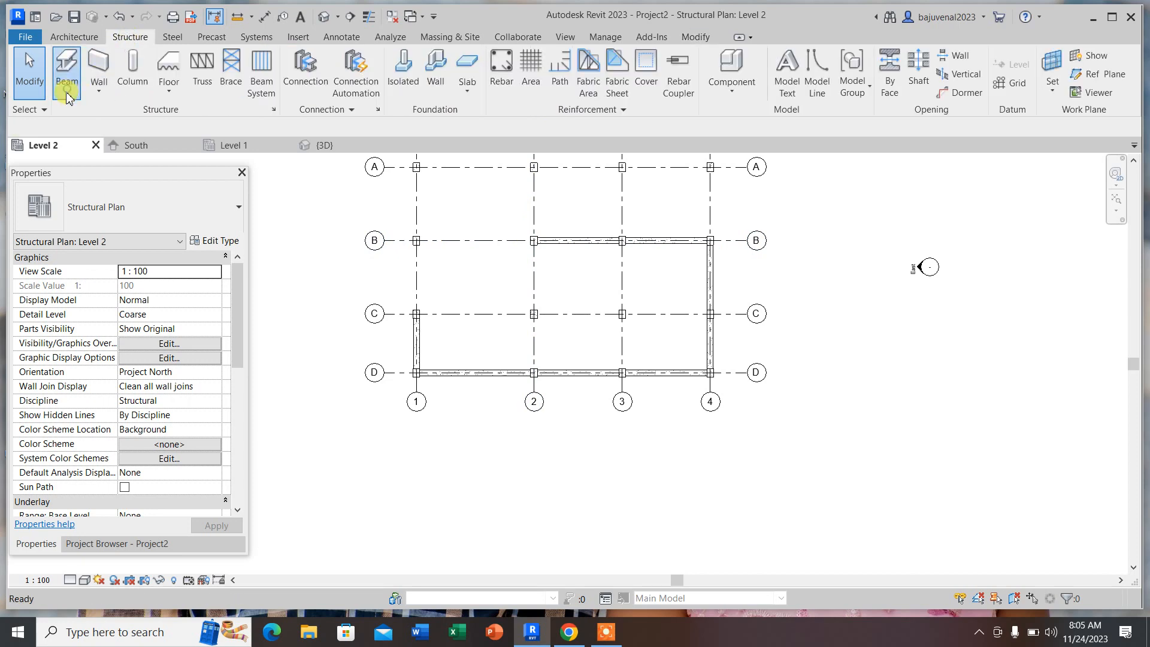
left_click(417, 313)
left_click(416, 241)
scroll(456, 228, "down", 2)
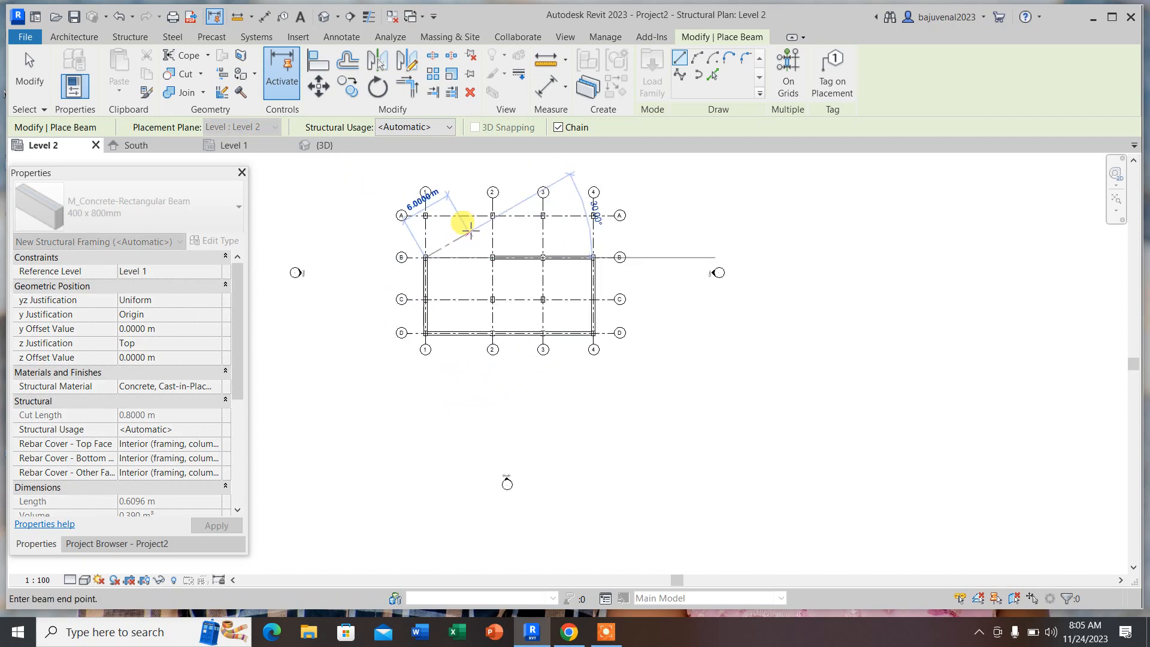
scroll(484, 214, "up", 2)
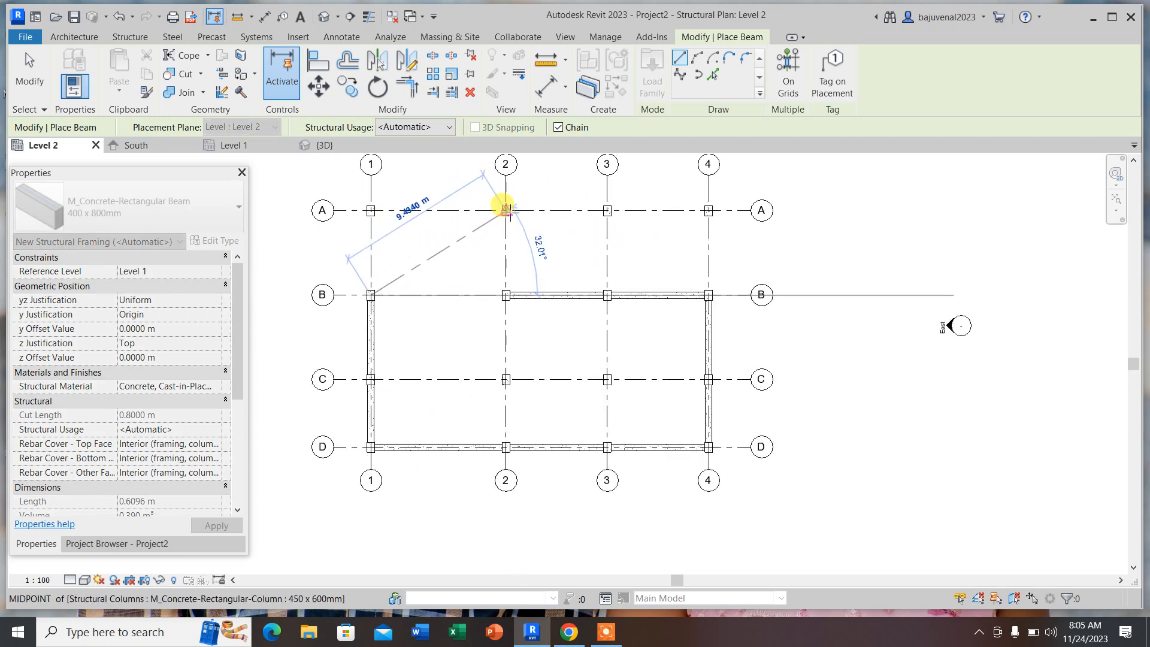
left_click(505, 210)
left_click(607, 210)
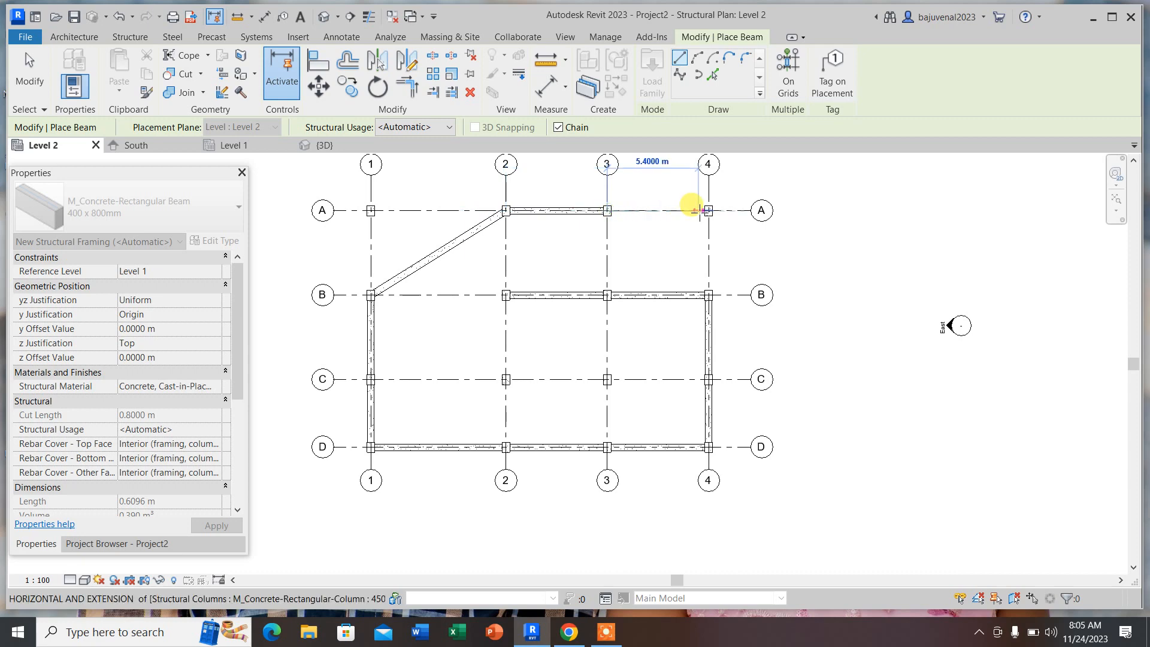
left_click(709, 210)
left_click(699, 294)
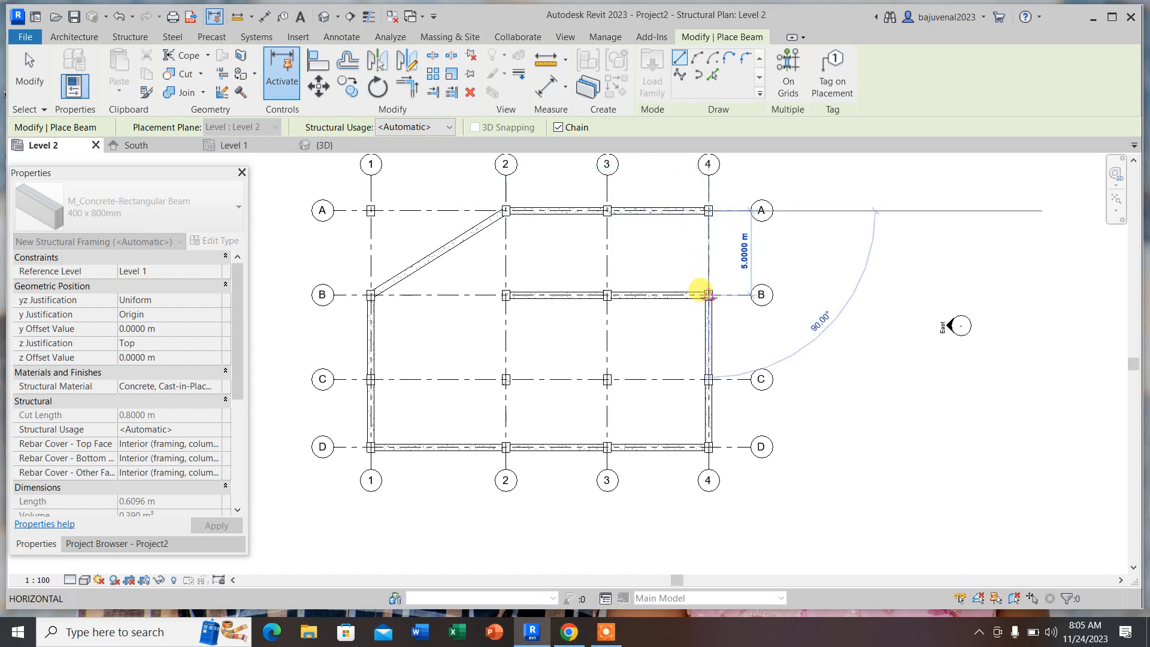
key("Escape")
key("Escape")
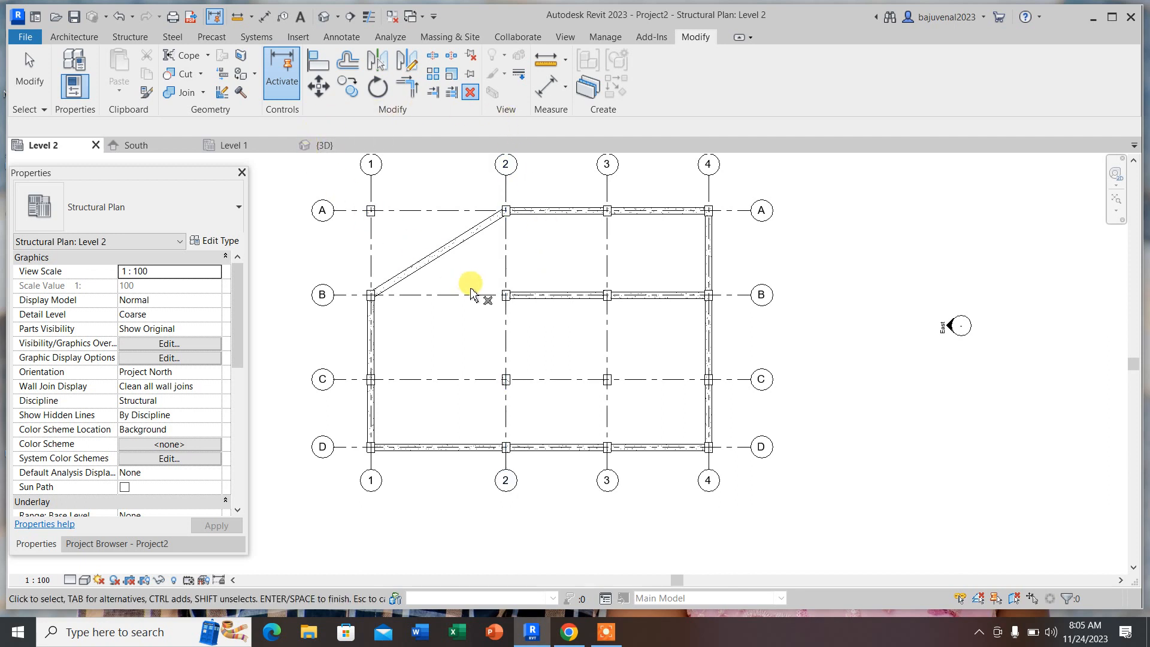
right_click(463, 246)
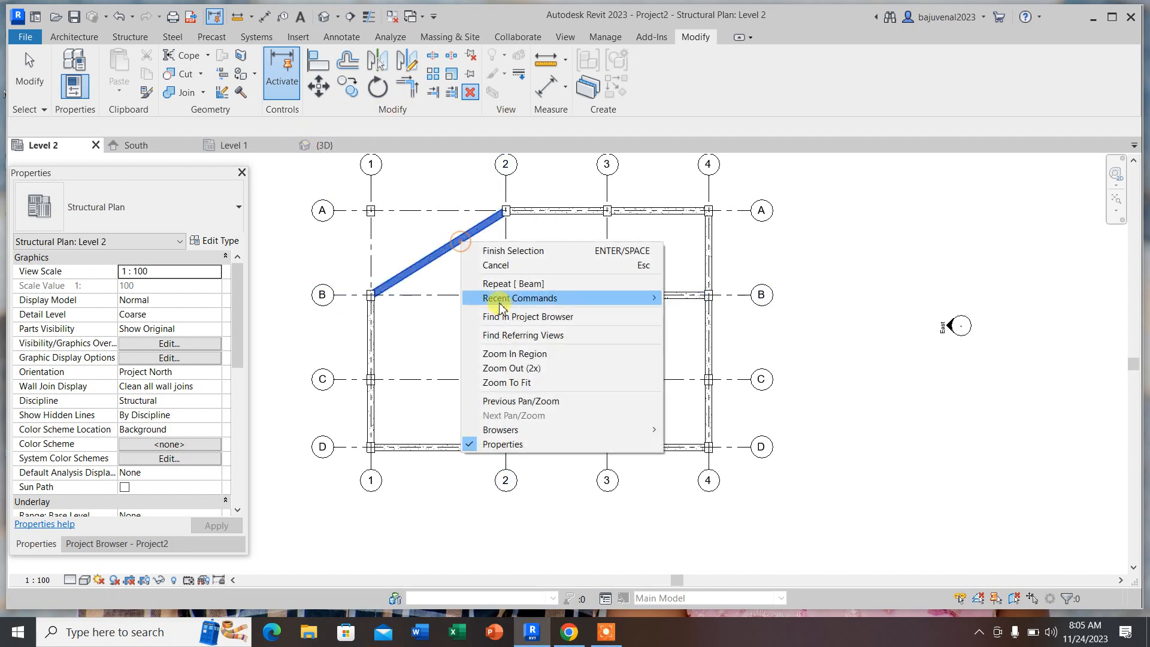
key("Escape")
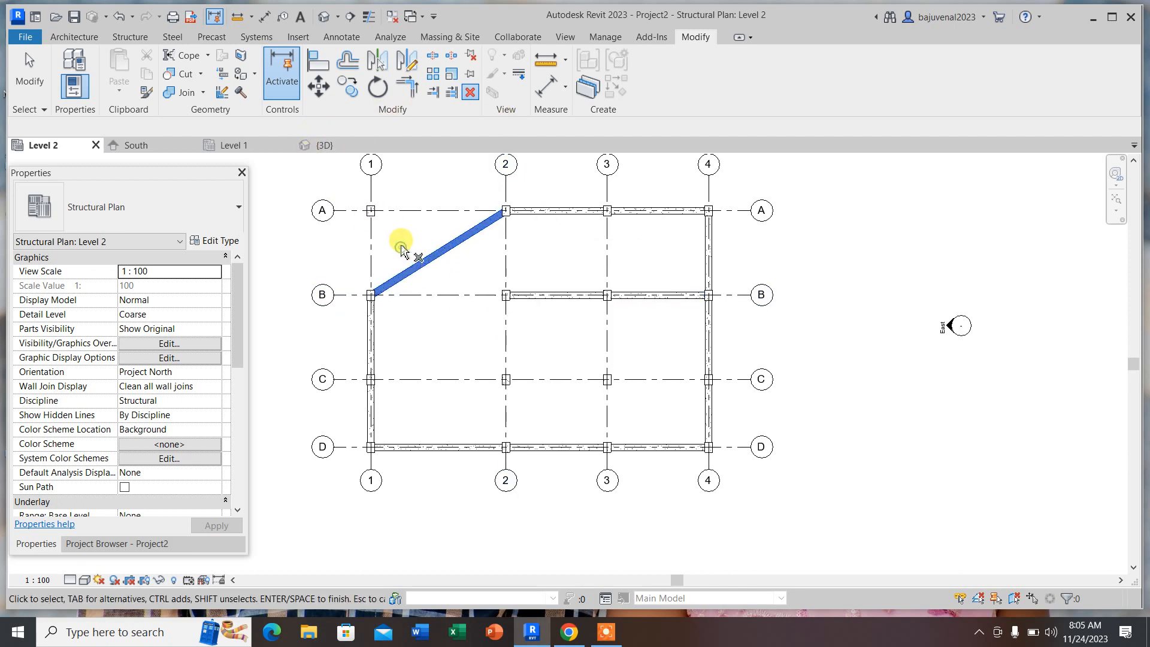
left_click(428, 262)
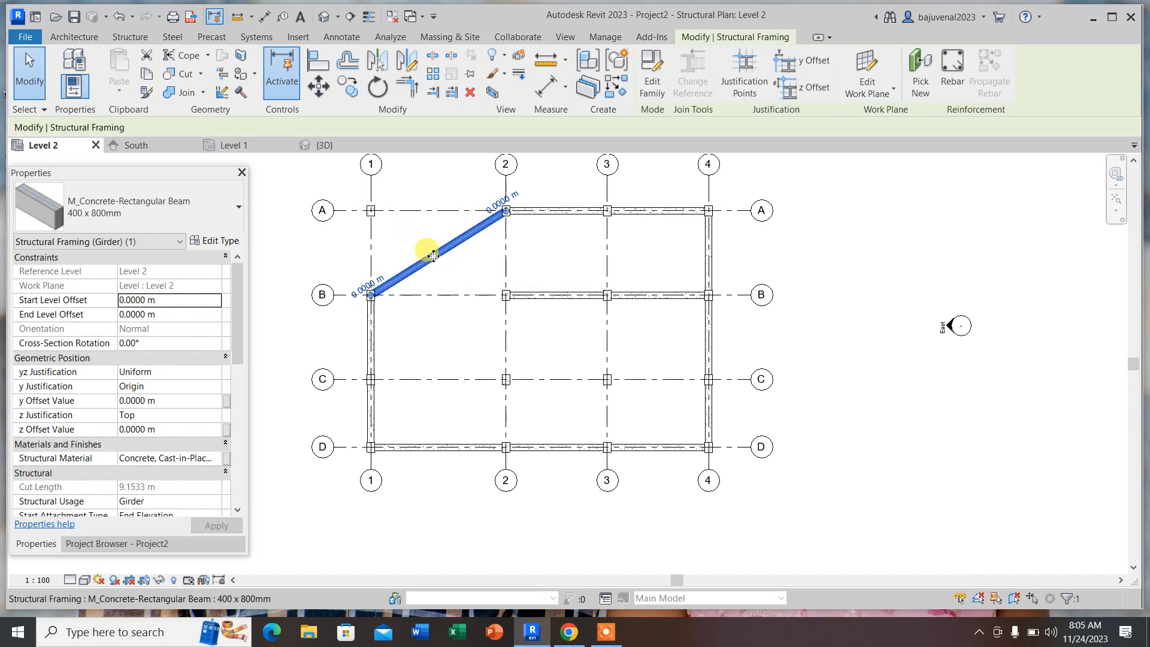
right_click(433, 257)
left_click(488, 400)
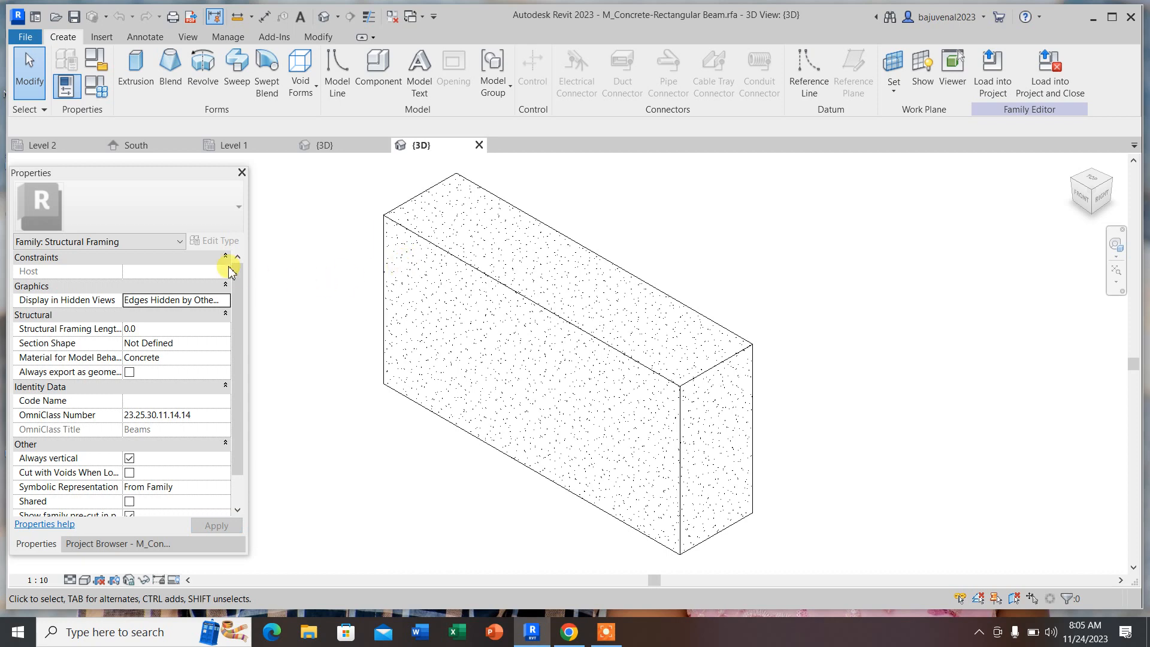
left_click(43, 145)
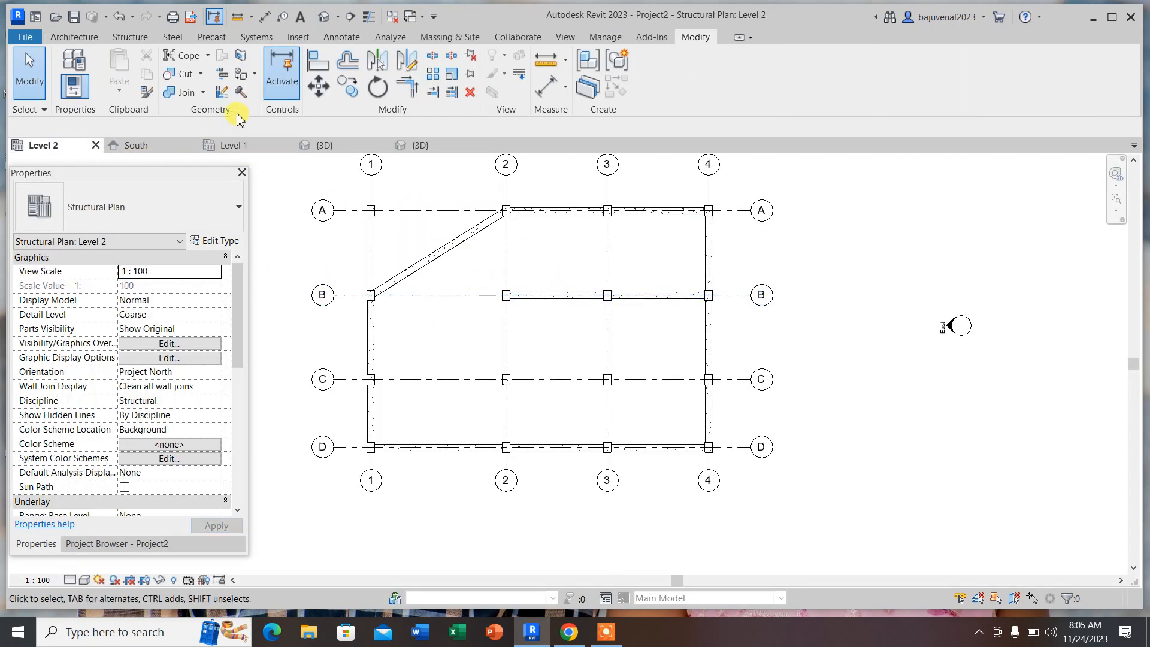
- Place chained 400 x 800mm beams from grid intersection B-1 to B-2 and on to D-2, finishing with chained placement disabled
left_click(130, 36)
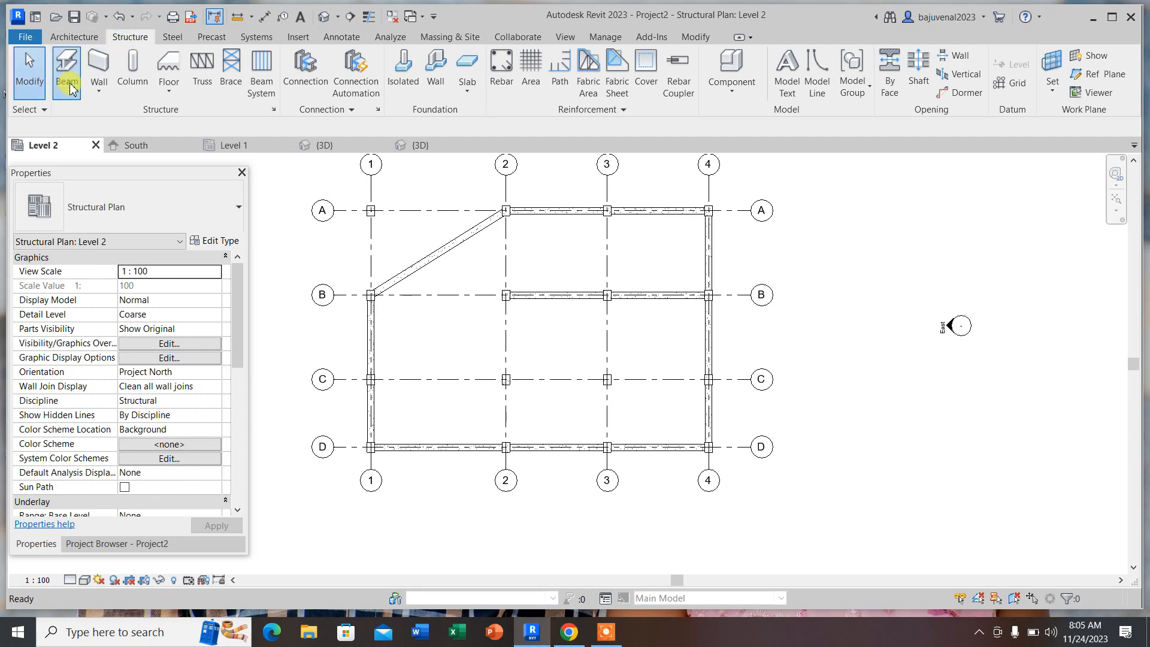
left_click(66, 66)
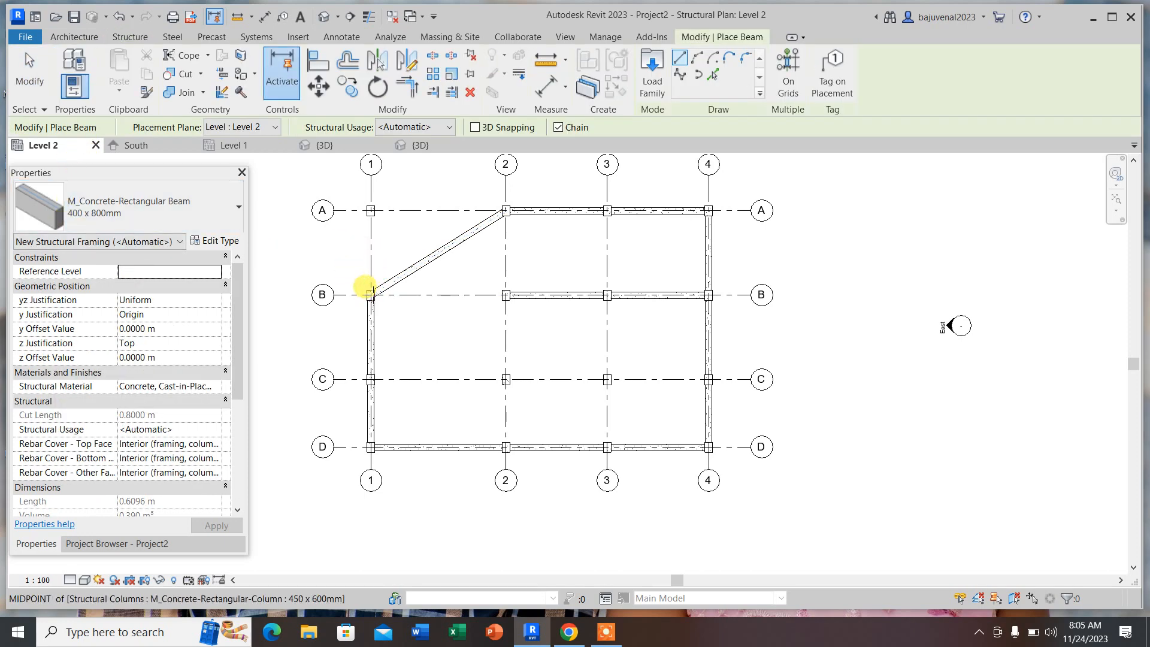
left_click(371, 295)
left_click(505, 295)
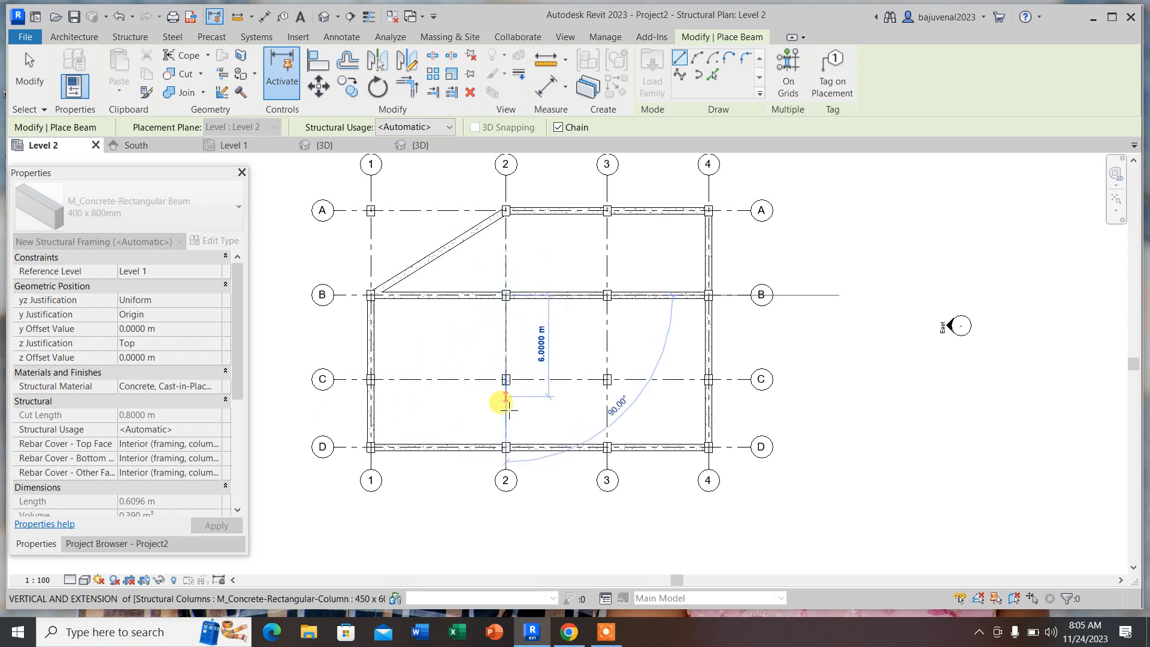
left_click(505, 447)
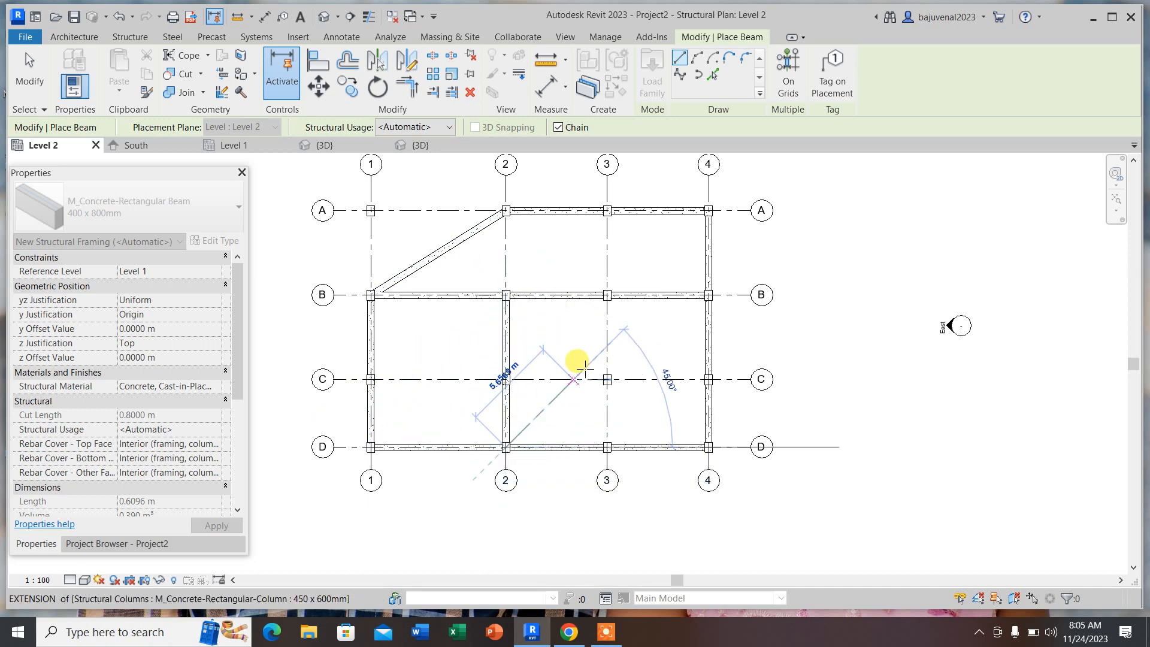
left_click(557, 127)
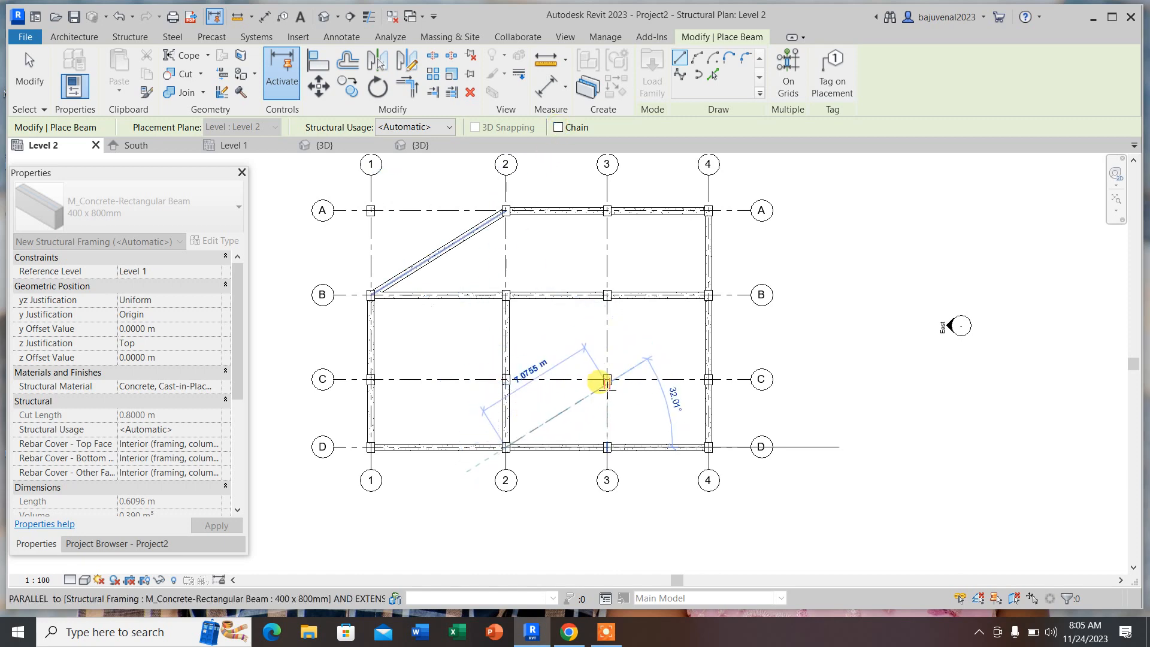
key("Escape")
key("Escape")
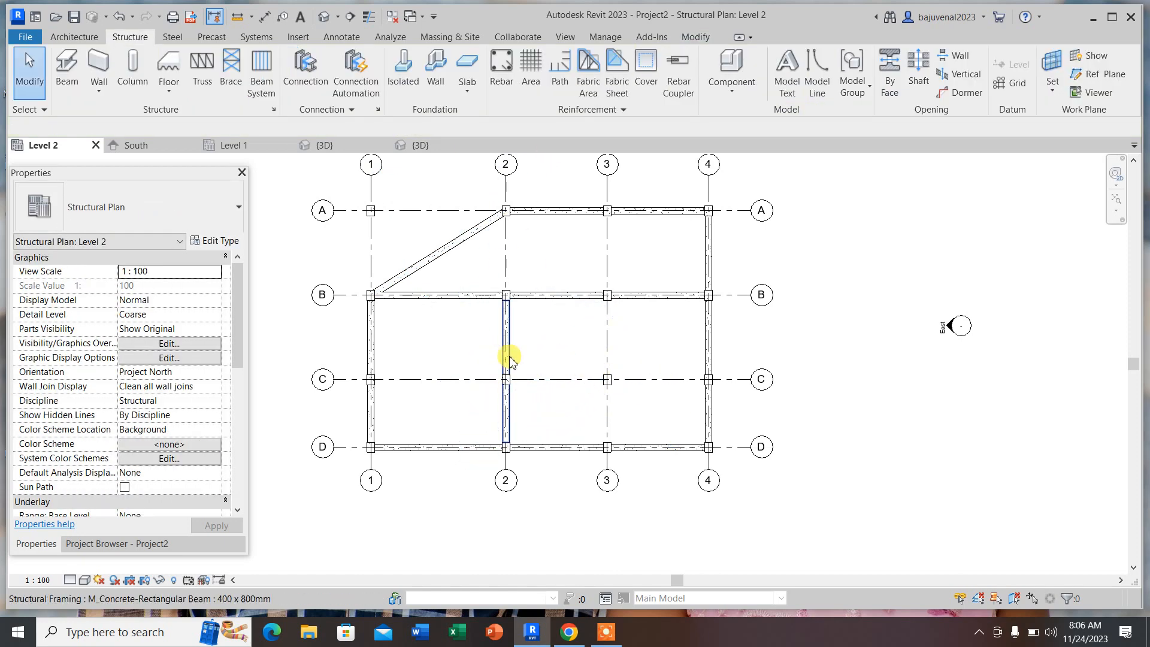
- Create similar 400 x 800mm beams along grid 3 from A to D and along grid C from 1 to 4
left_click(508, 360)
right_click(507, 352)
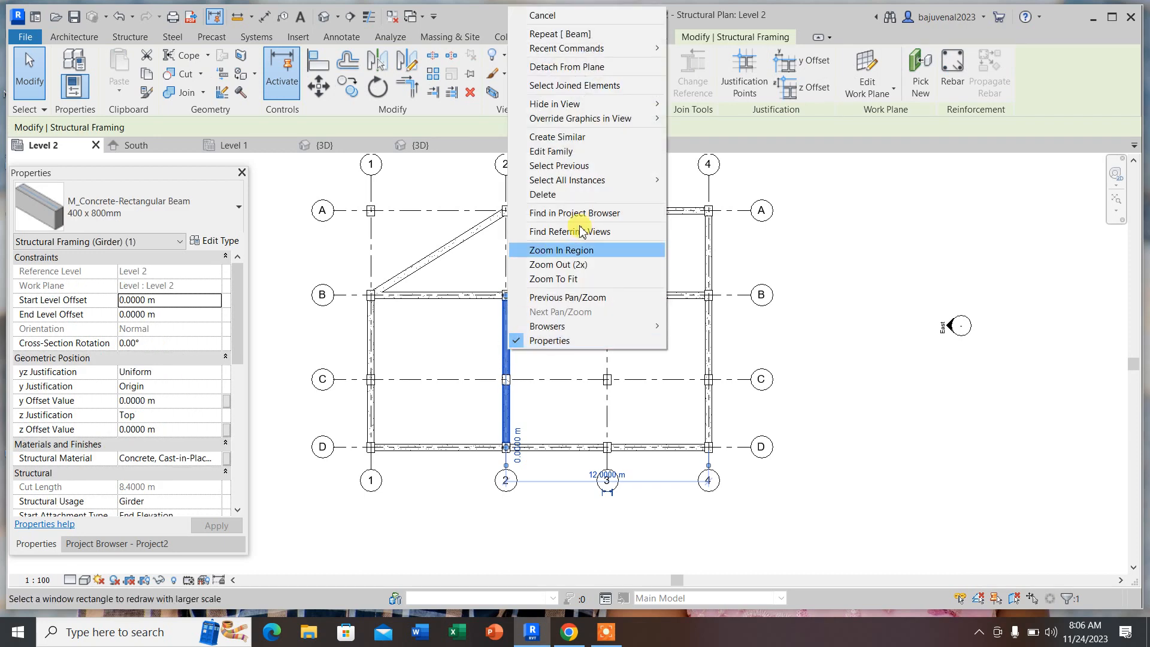
left_click(557, 137)
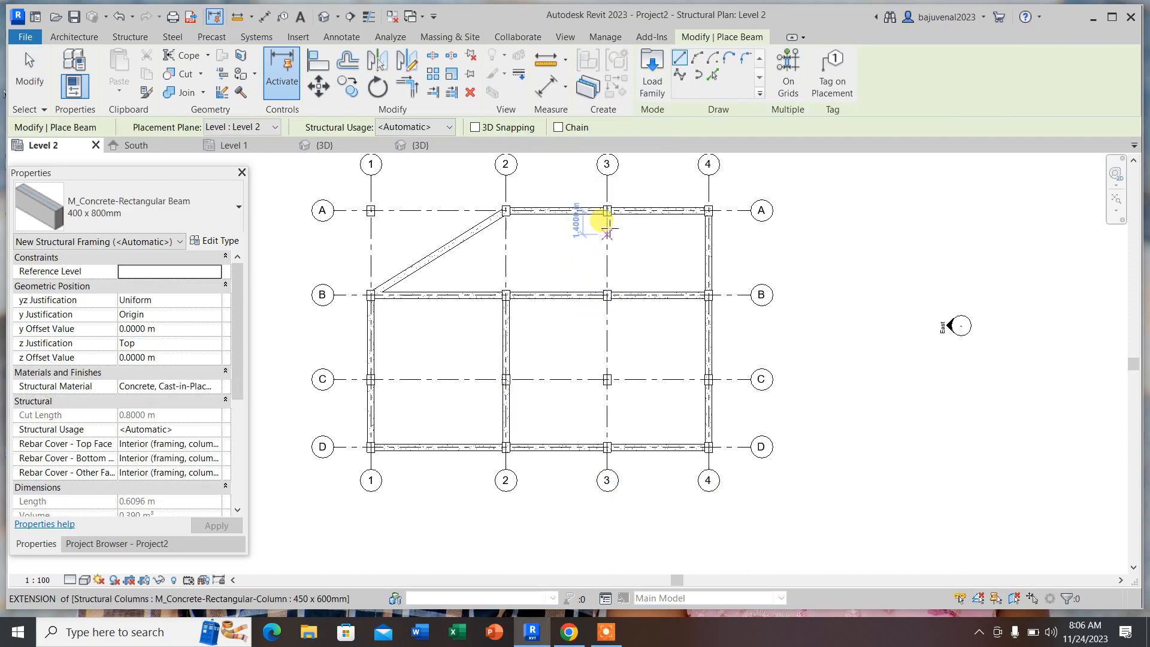
left_click(606, 210)
left_click(607, 447)
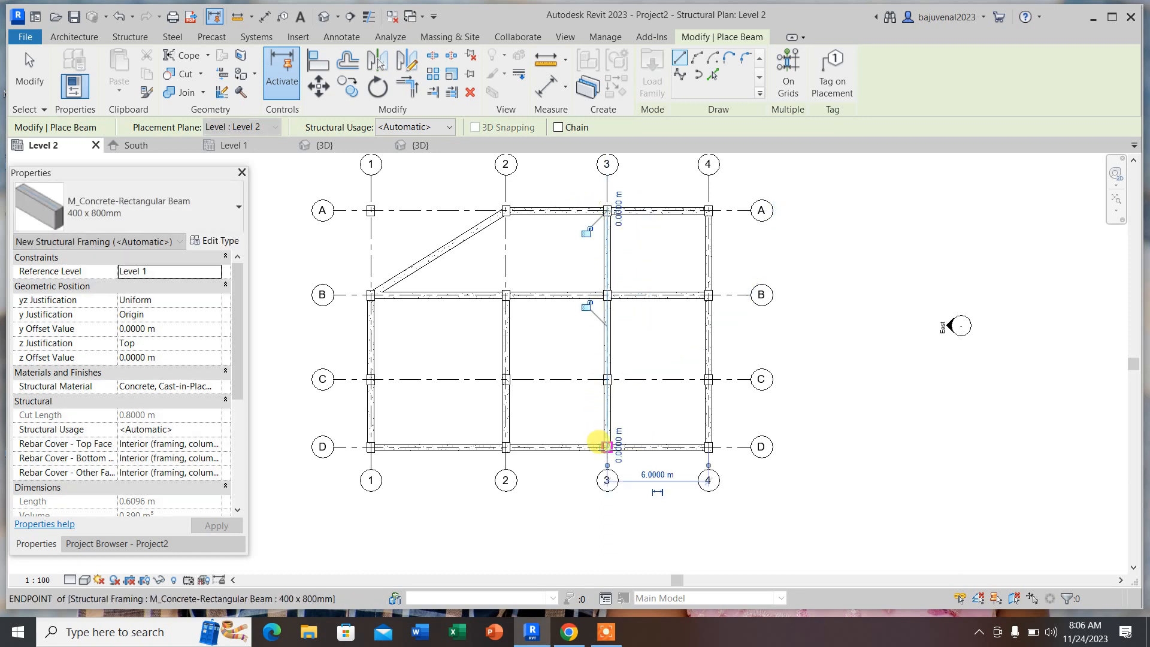
left_click(371, 379)
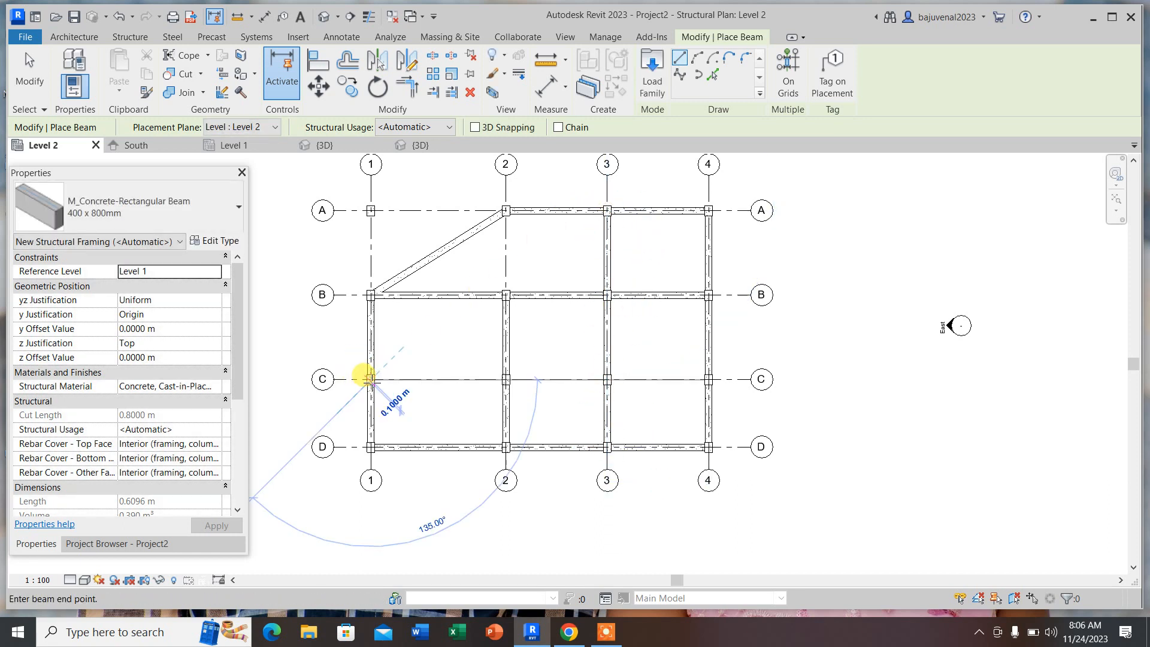
left_click(707, 378)
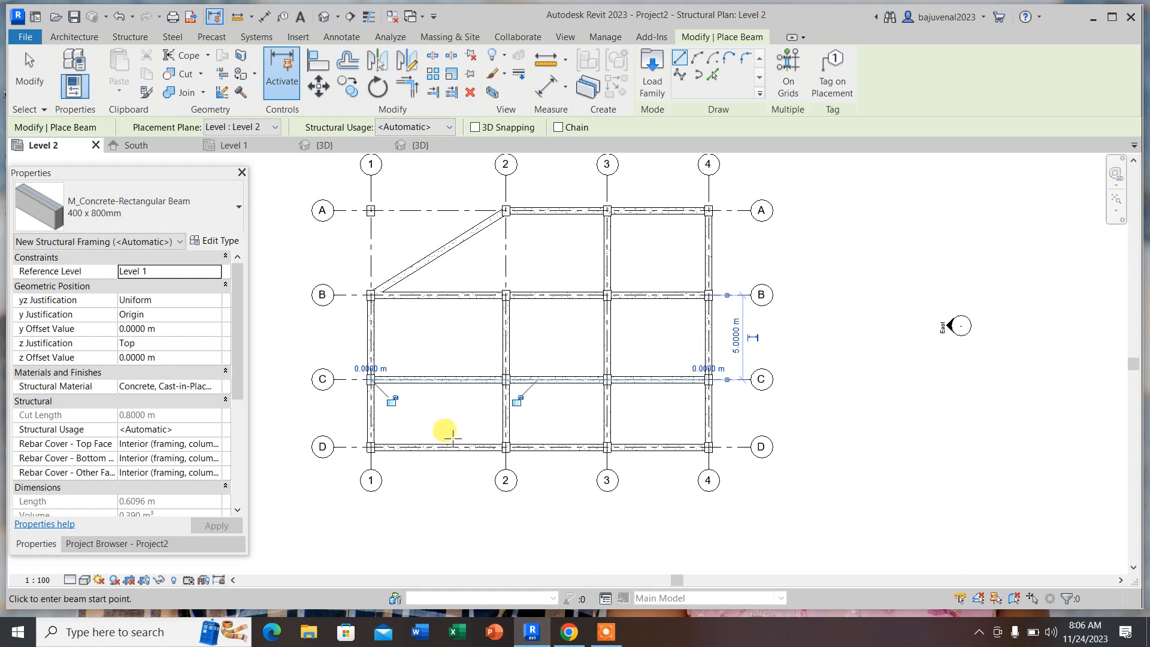
- Place secondary beams from grid D to B about 3.8 m east of grid 1, and from B to A about 2.6 m east of grid 2
left_click(435, 446)
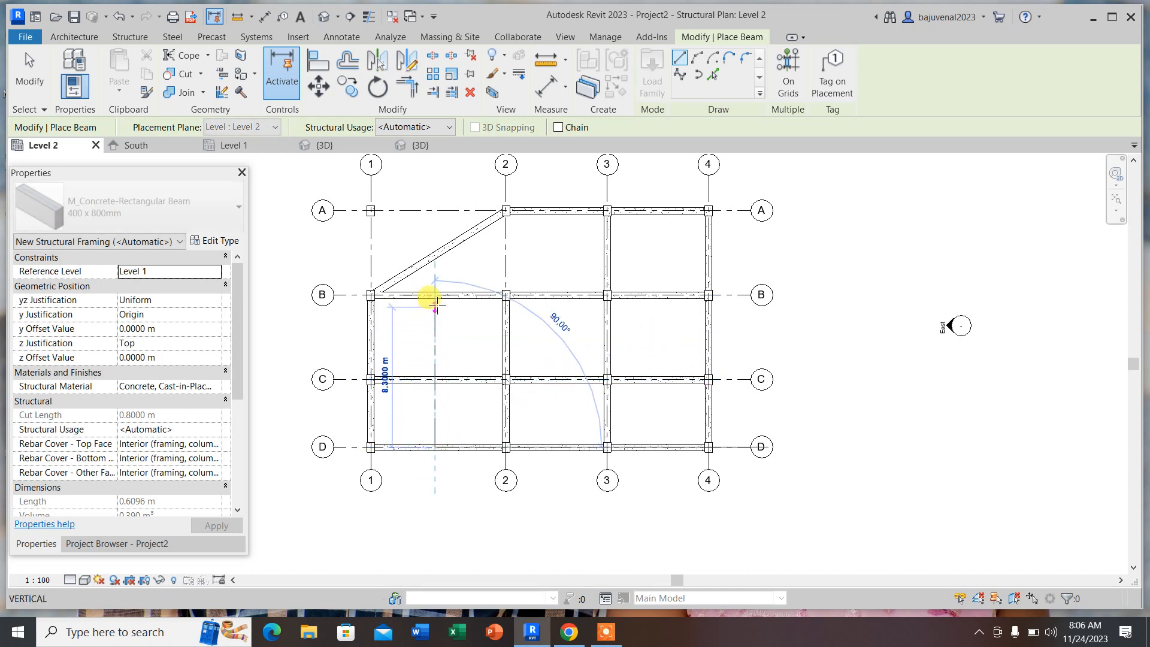
left_click(435, 295)
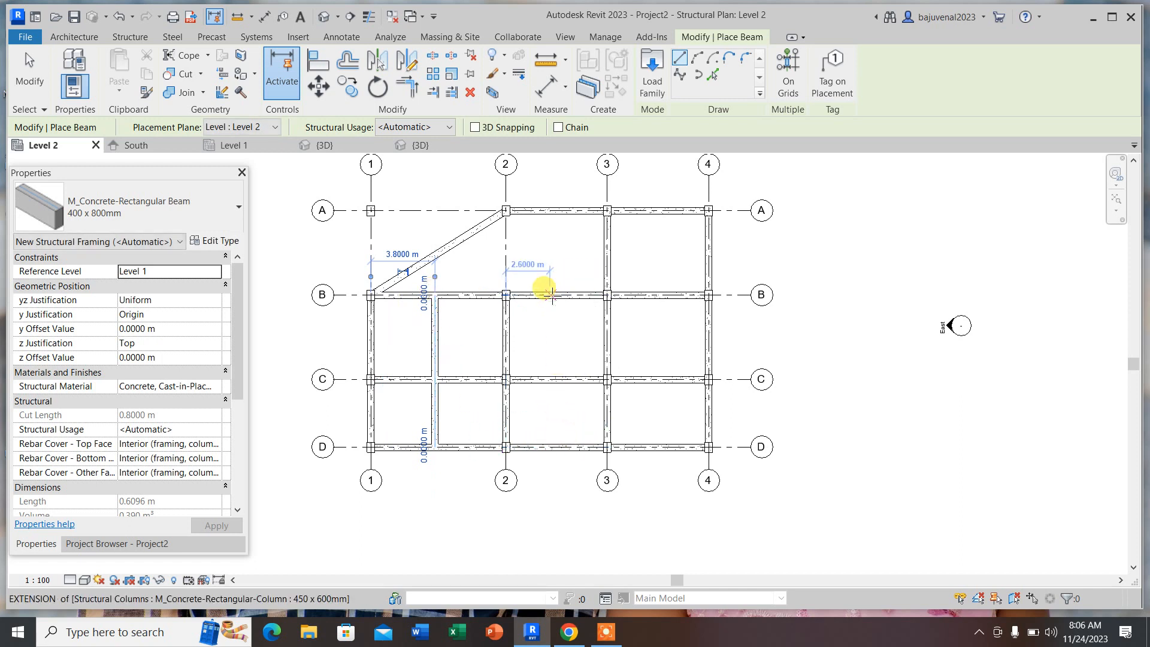
left_click(550, 294)
left_click(551, 211)
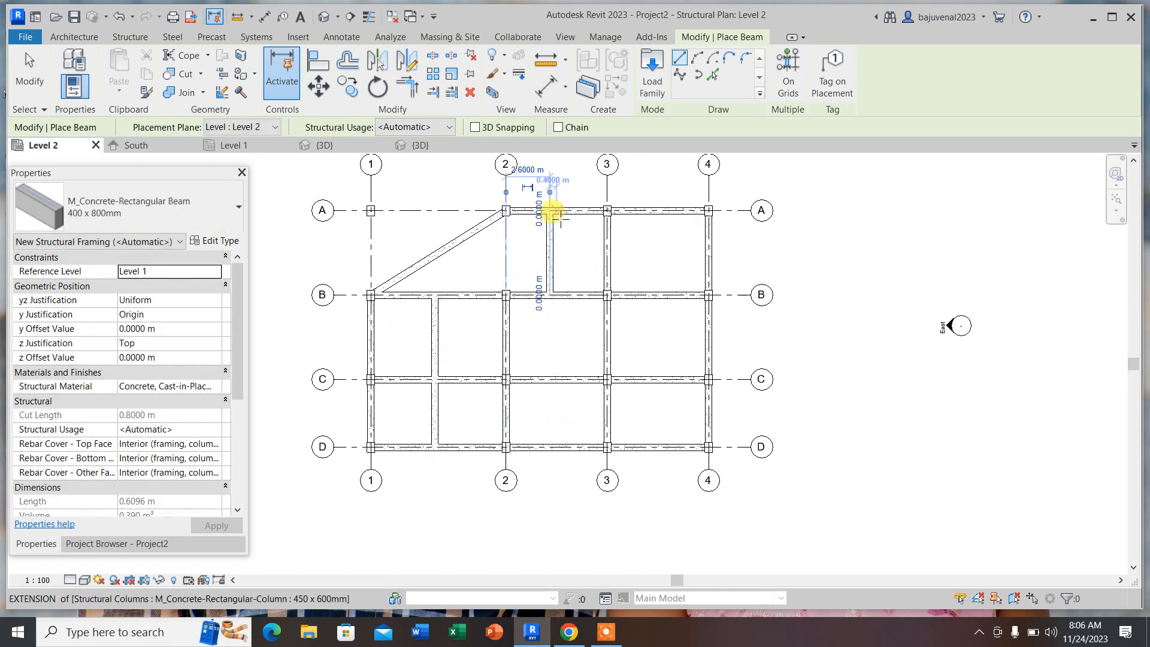
left_click(33, 70)
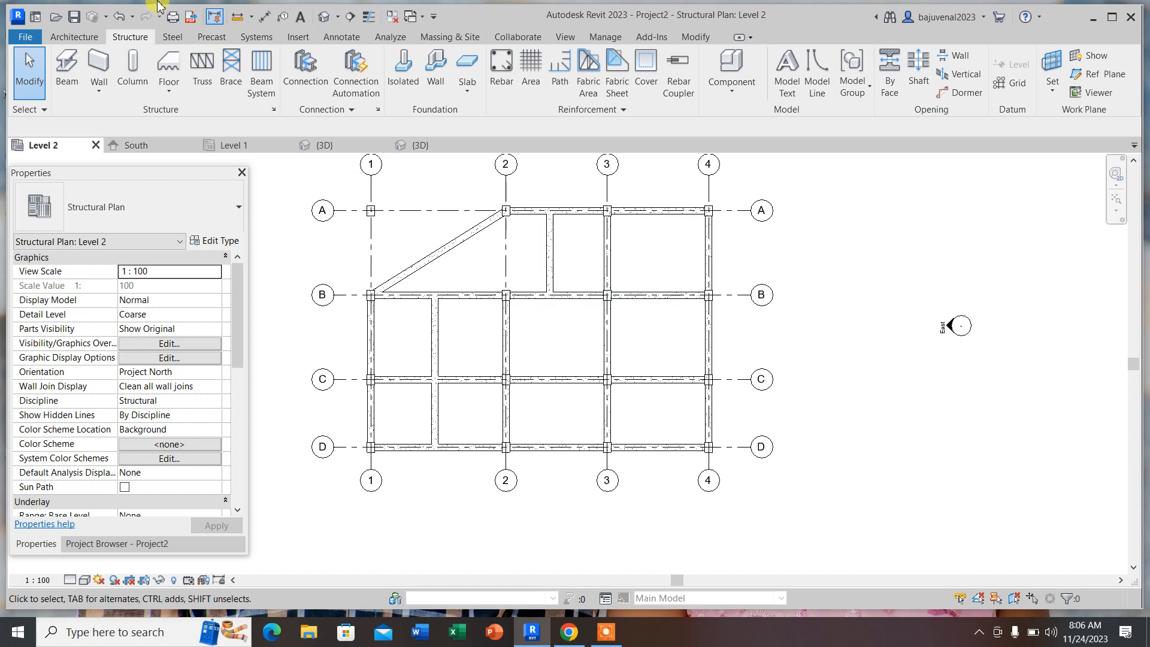
- Delete the unconnected concrete column at grid intersection A-1 in the 3D view
left_click(324, 18)
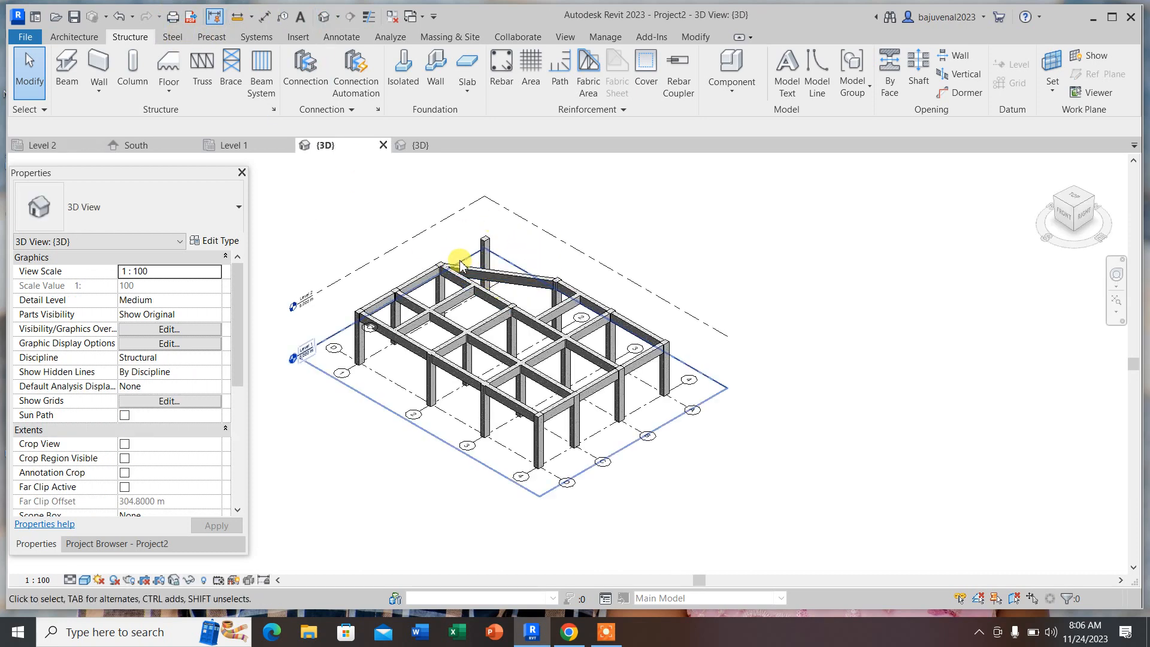
left_click(484, 251)
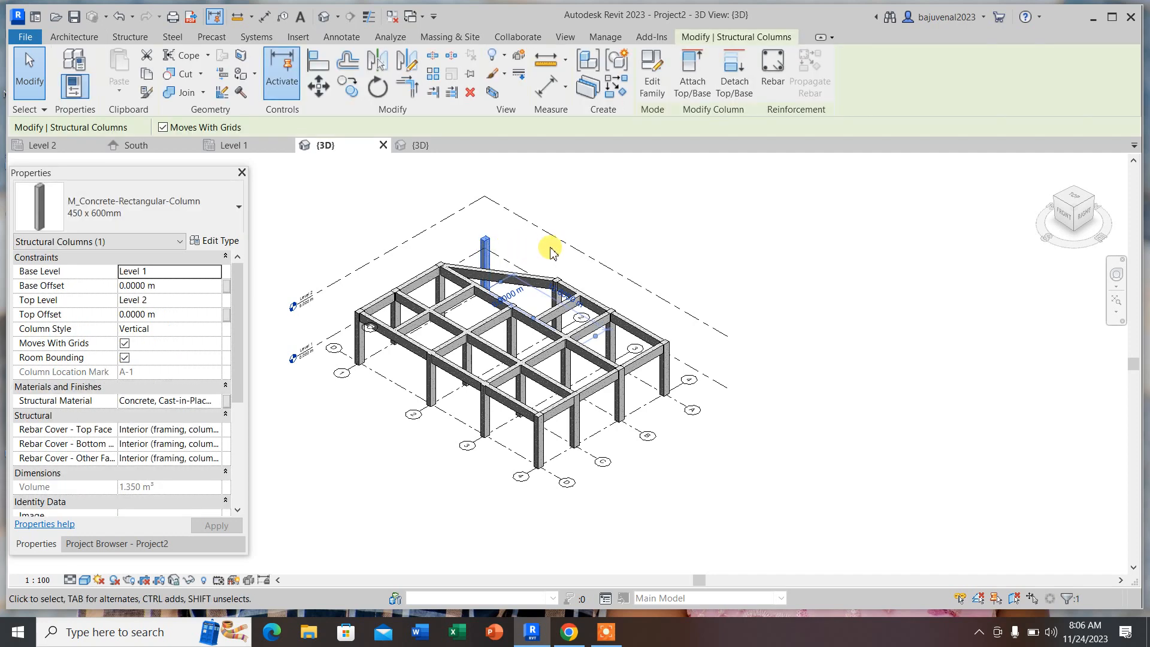
key("Delete")
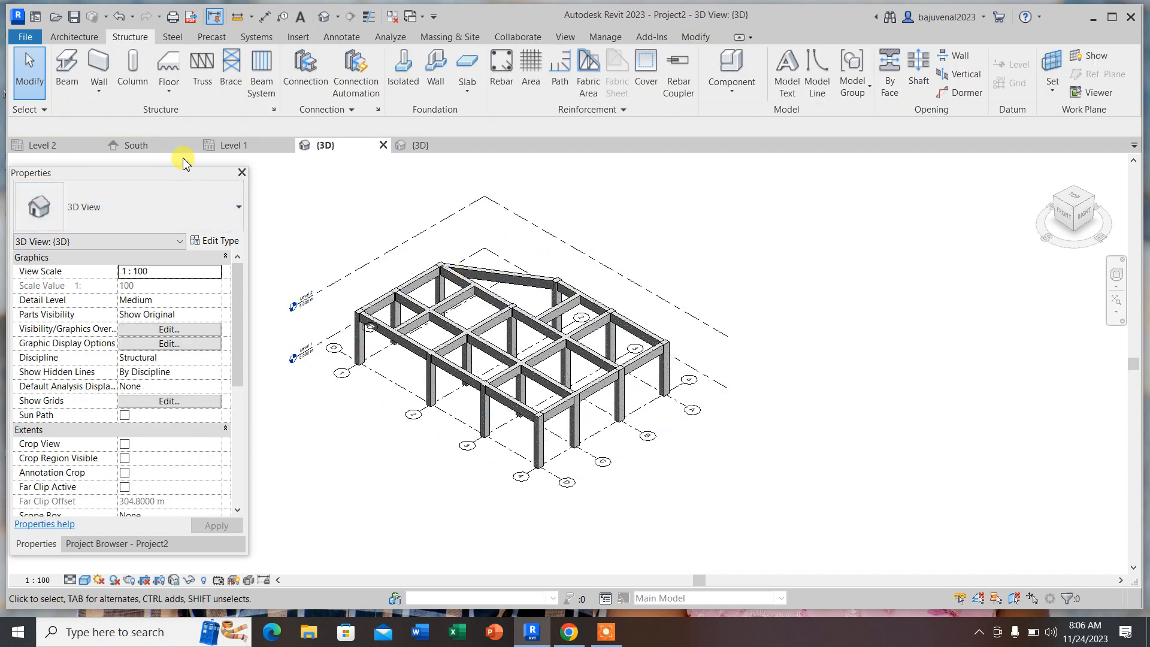
- In the Level 2 plan, create a similar grid line along the diagonal beam from intersection B-1 to A-2
left_click(42, 145)
scroll(624, 329, "down", 2)
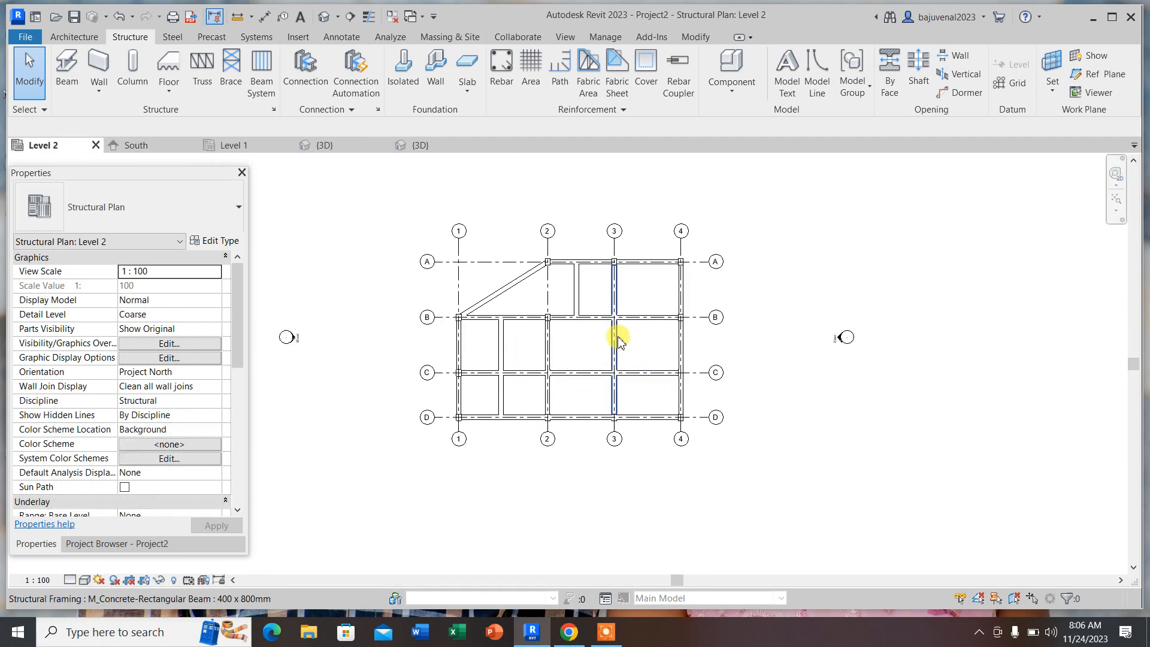
scroll(577, 309, "up", 1)
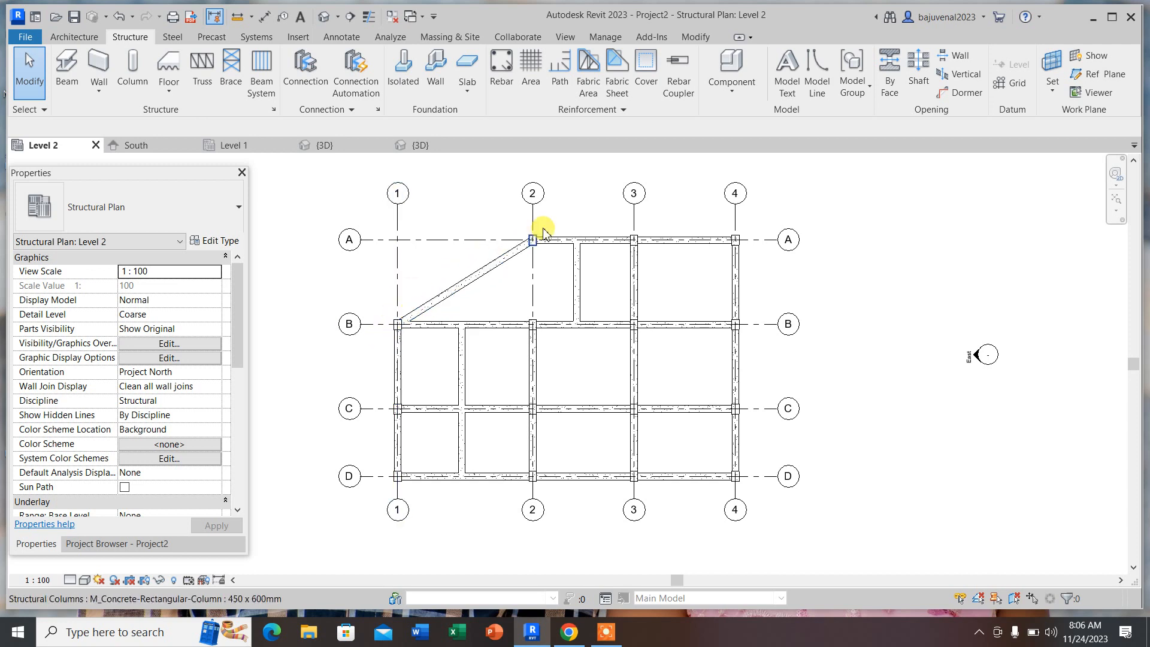
left_click(449, 241)
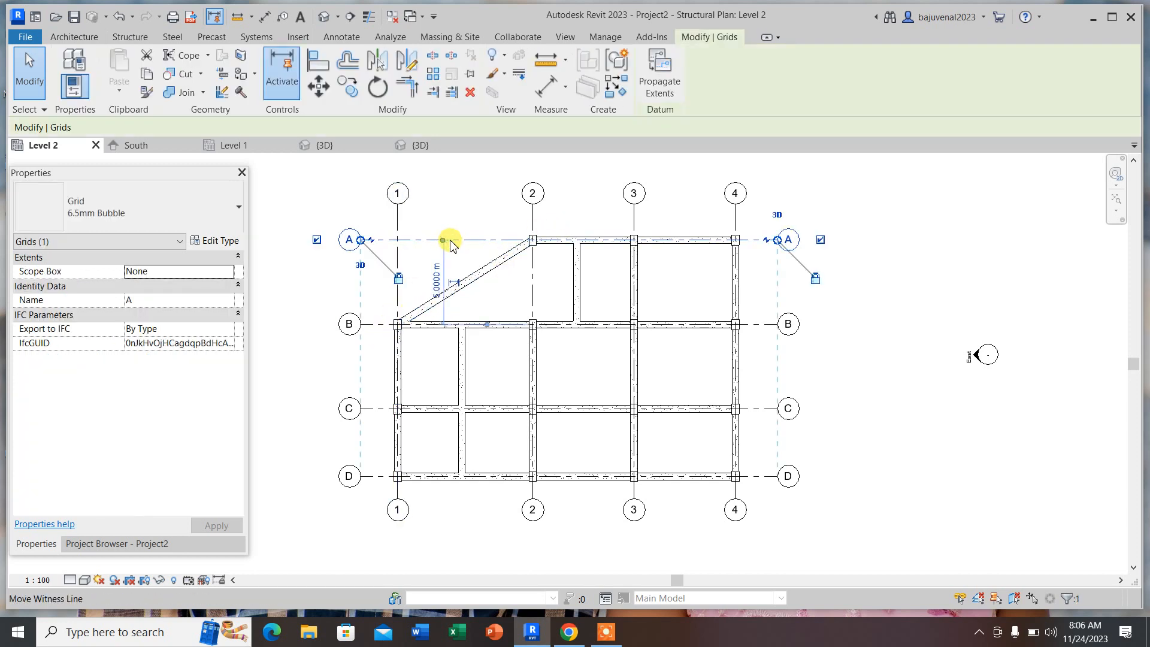
right_click(462, 214)
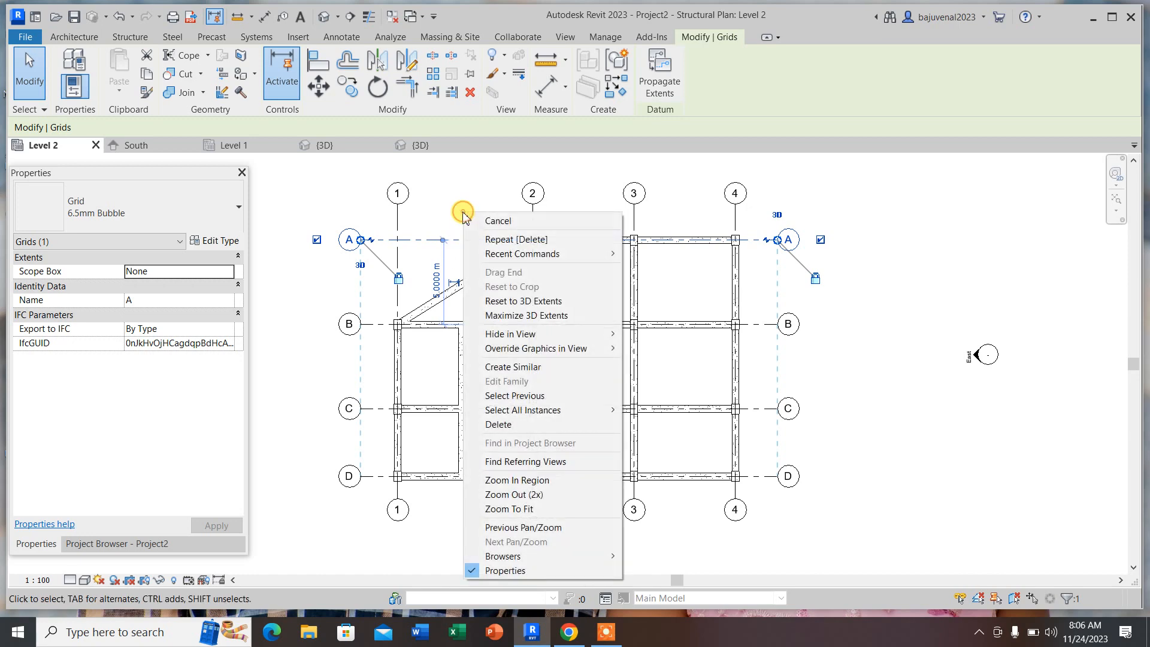
left_click(514, 369)
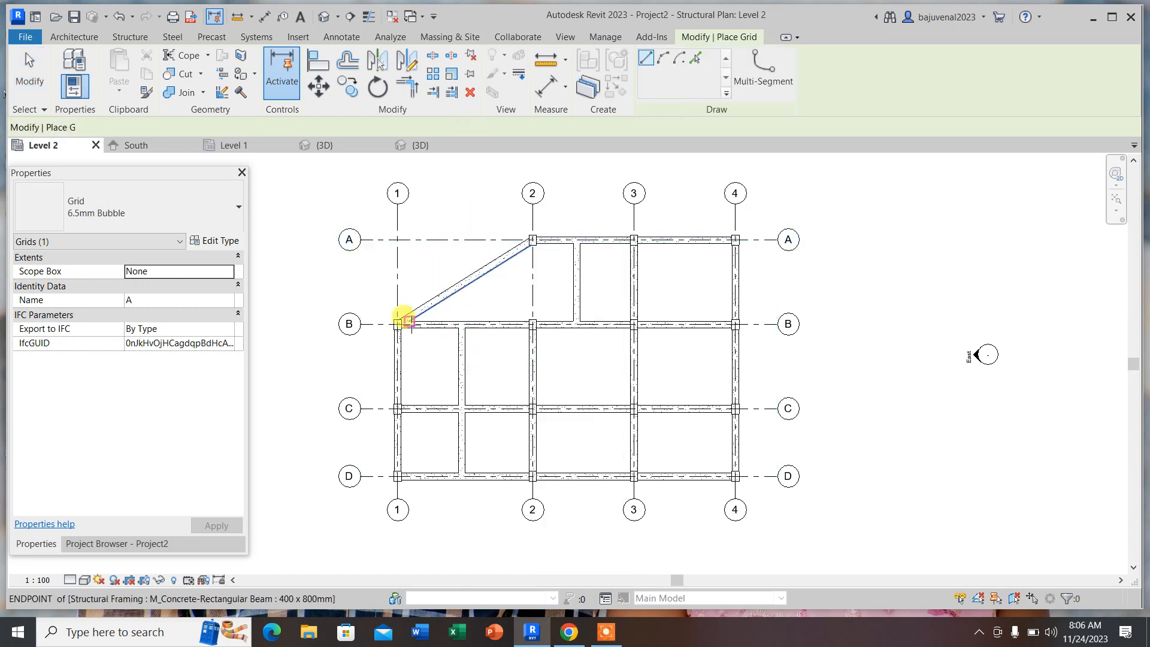
scroll(398, 322, "up", 3)
left_click(393, 323)
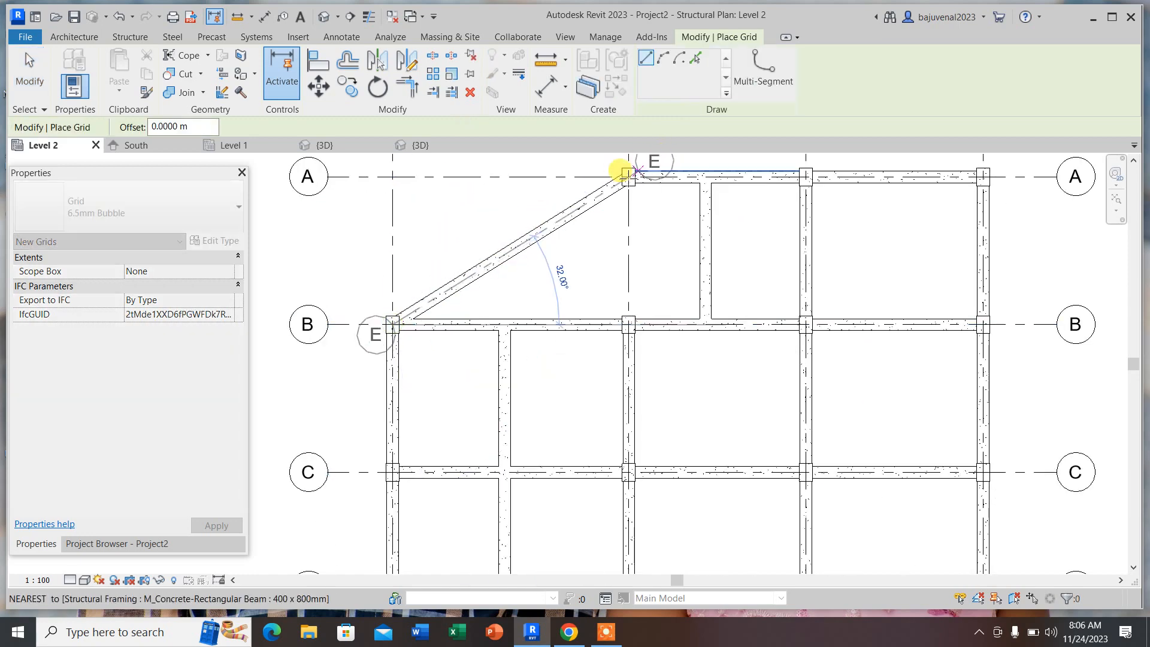
left_click(629, 176)
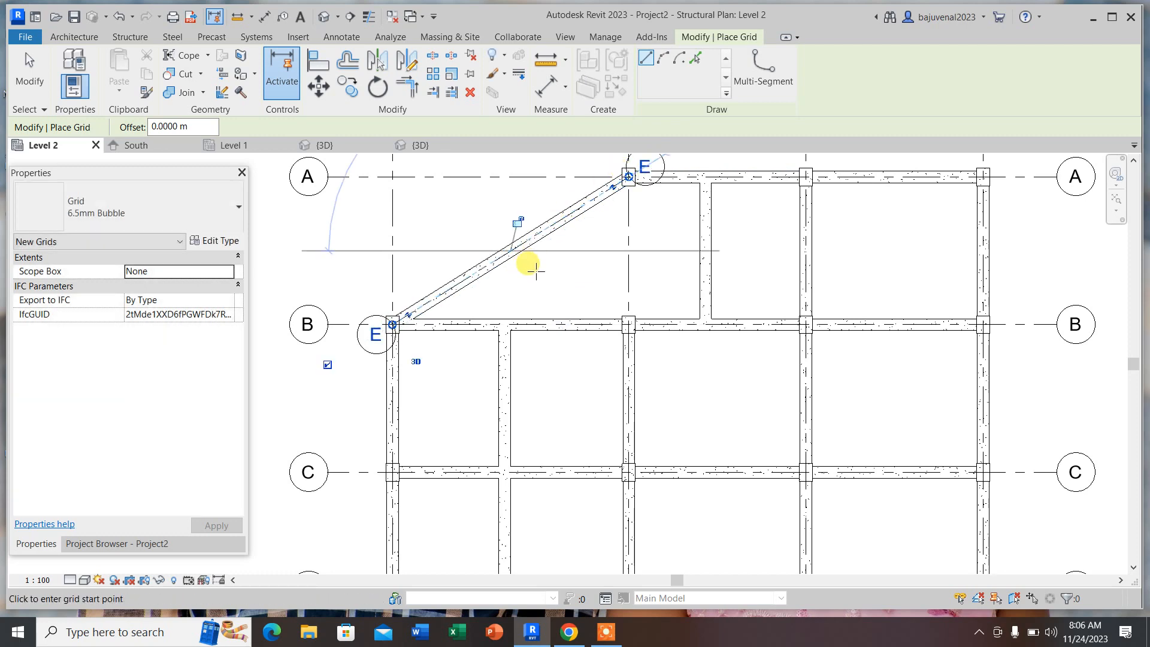
key("Escape")
key("Escape")
- Extend both ends of the diagonal grid line outward so its bubbles clear the columns at A-2 and B-1
left_click(550, 223)
scroll(614, 206, "down", 1)
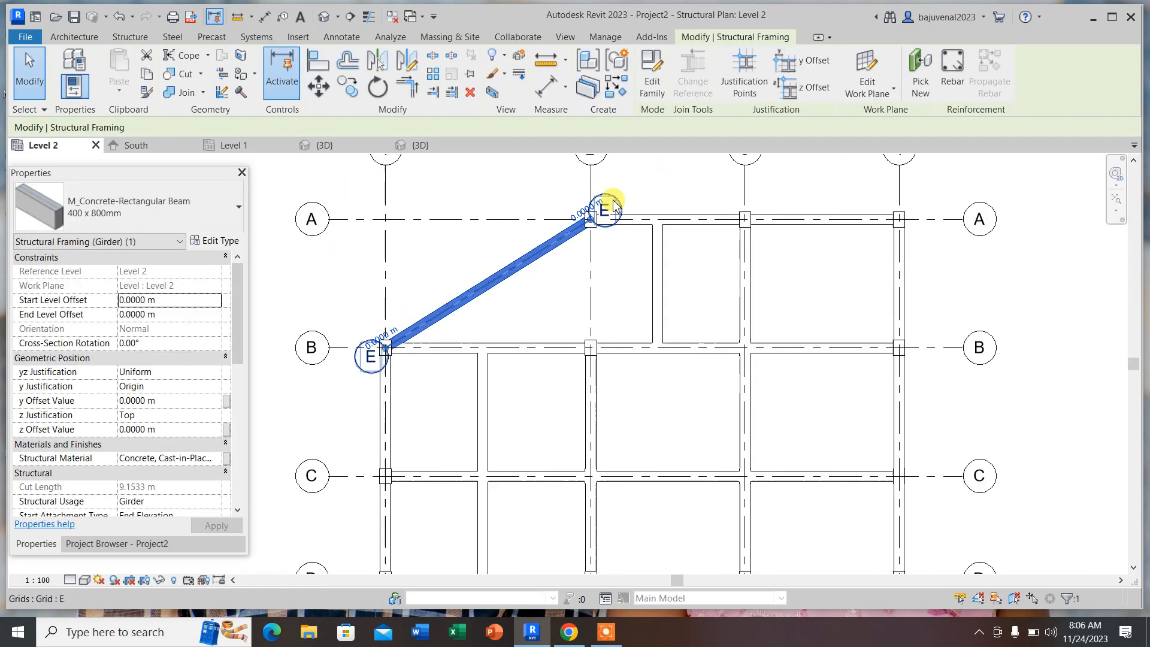
scroll(614, 206, "up", 1)
key("Escape")
left_click(608, 213)
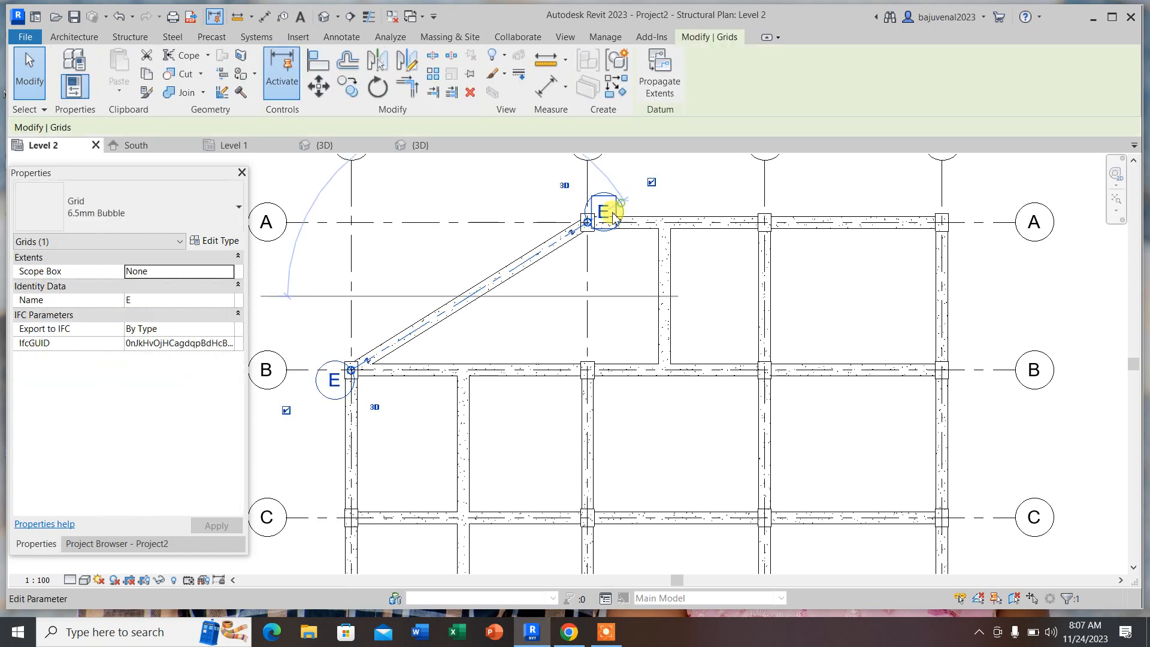
left_click_drag(586, 221, 639, 185)
key("Escape")
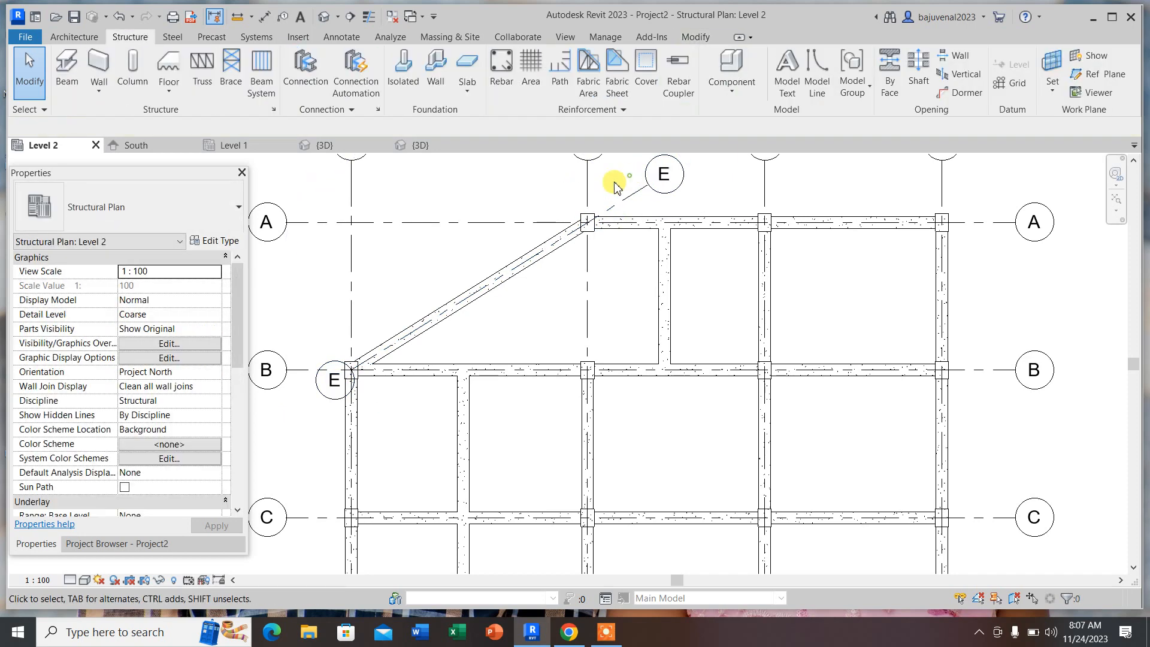
left_click(373, 357)
key("Escape")
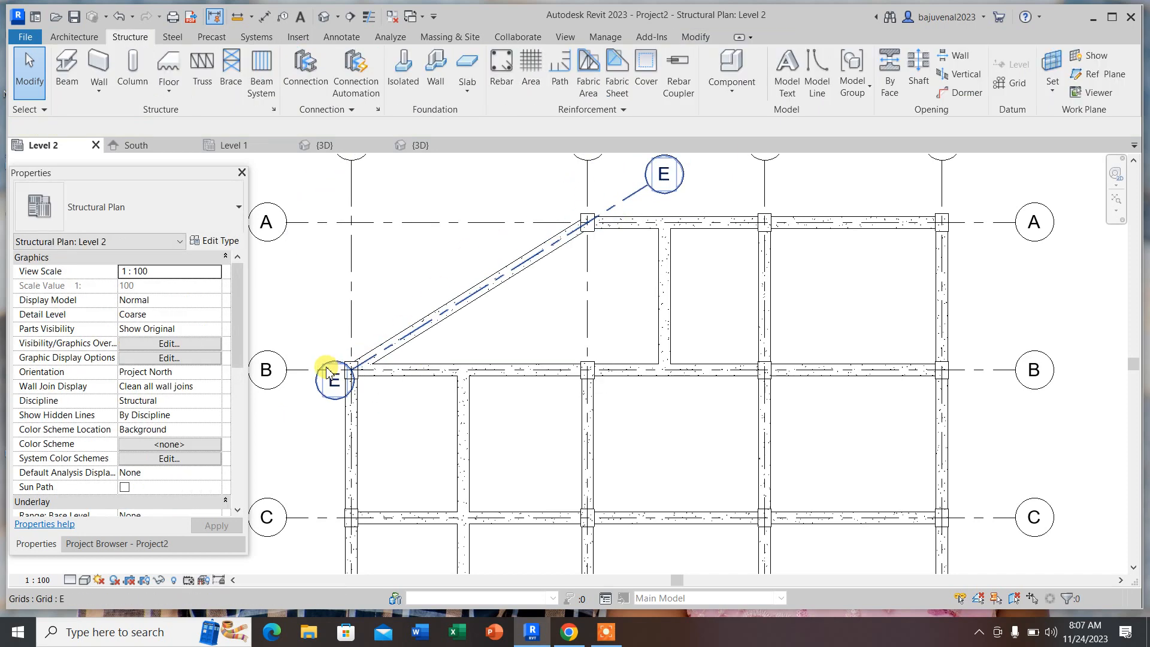
left_click(327, 365)
left_click_drag(351, 370, 281, 431)
scroll(514, 339, "down", 5)
key("Escape")
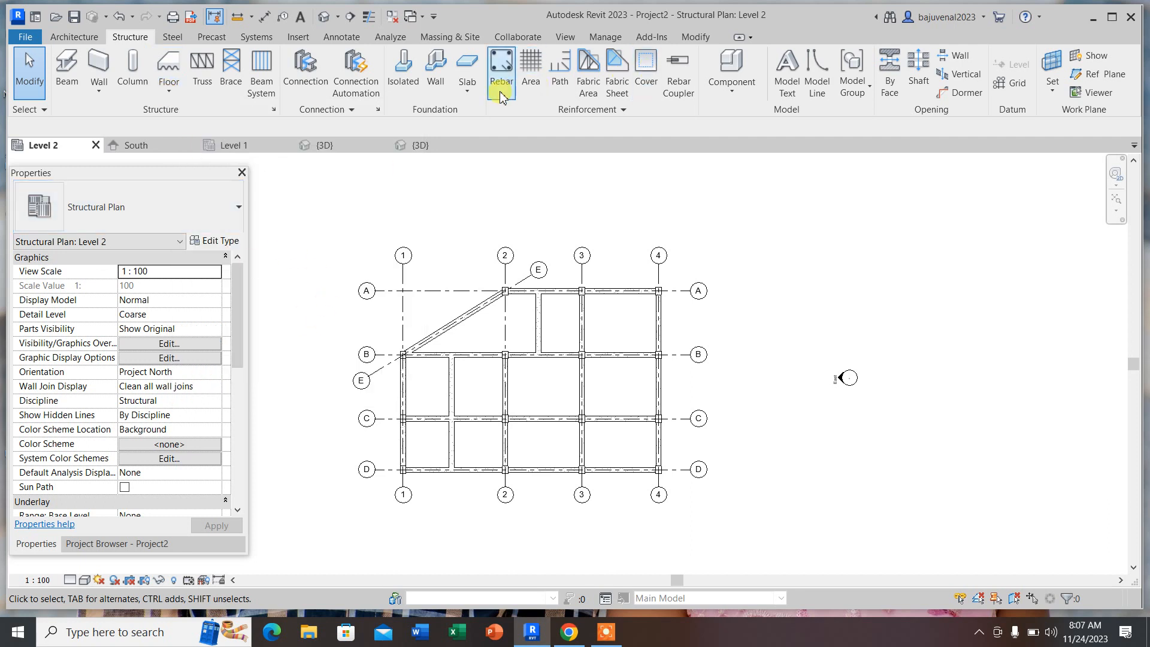
- Start a structural floor on Level 2, picking the outer beam edges along grids A, 4, D, 1 and the diagonal as boundary lines
left_click(168, 92)
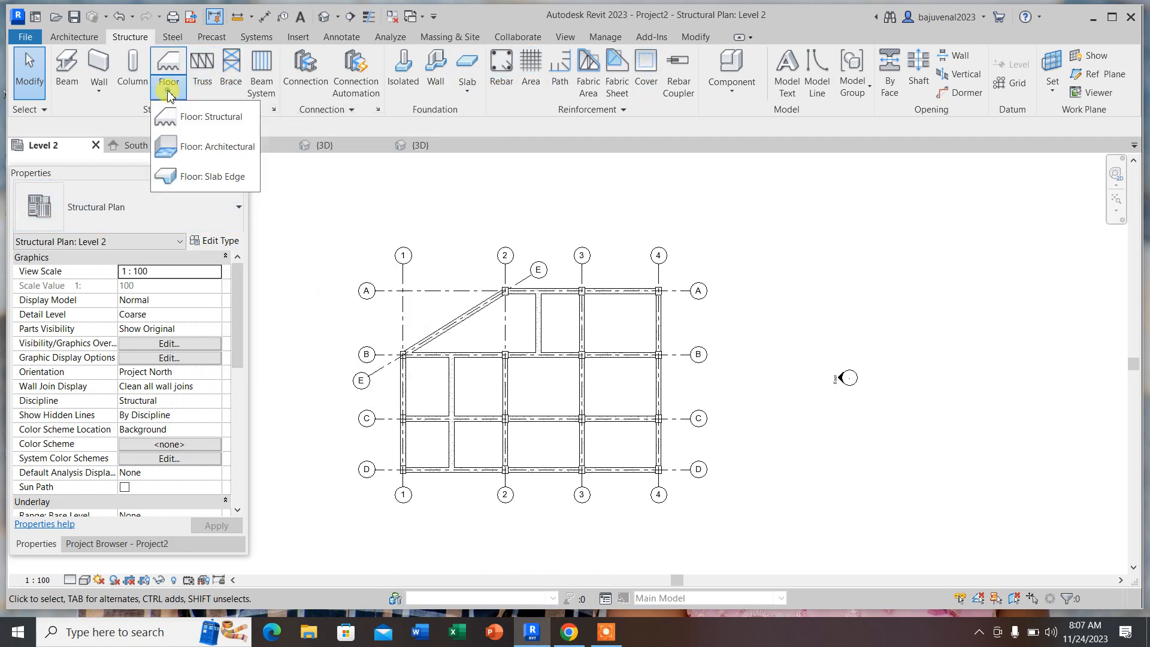
left_click(219, 119)
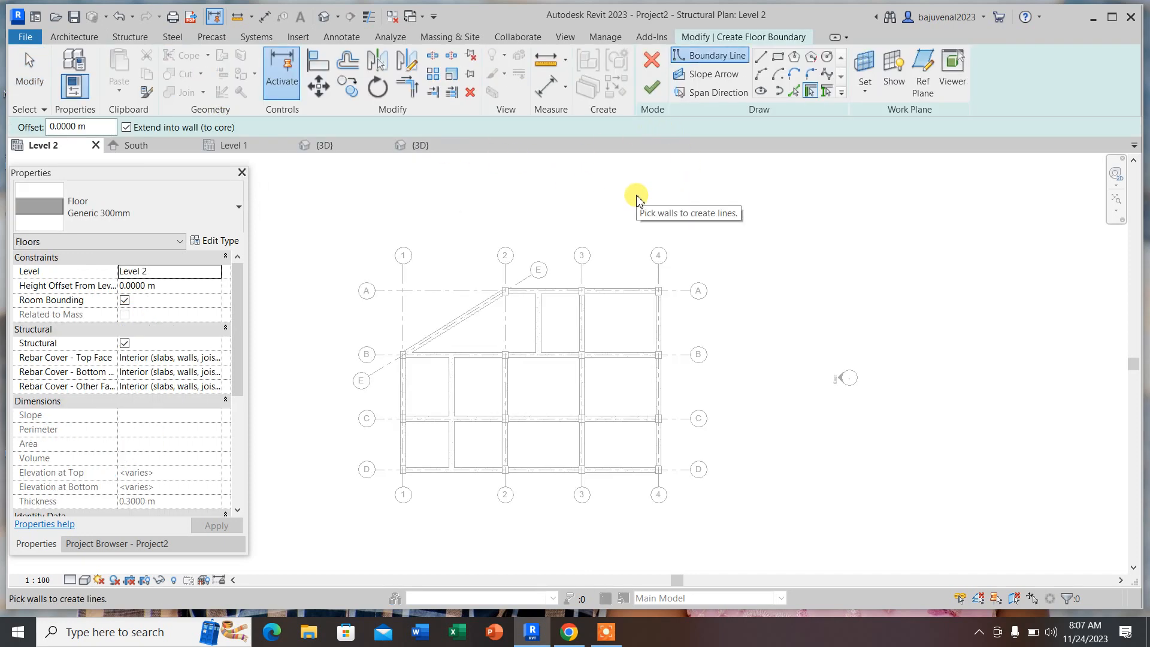
left_click(795, 91)
left_click(567, 293)
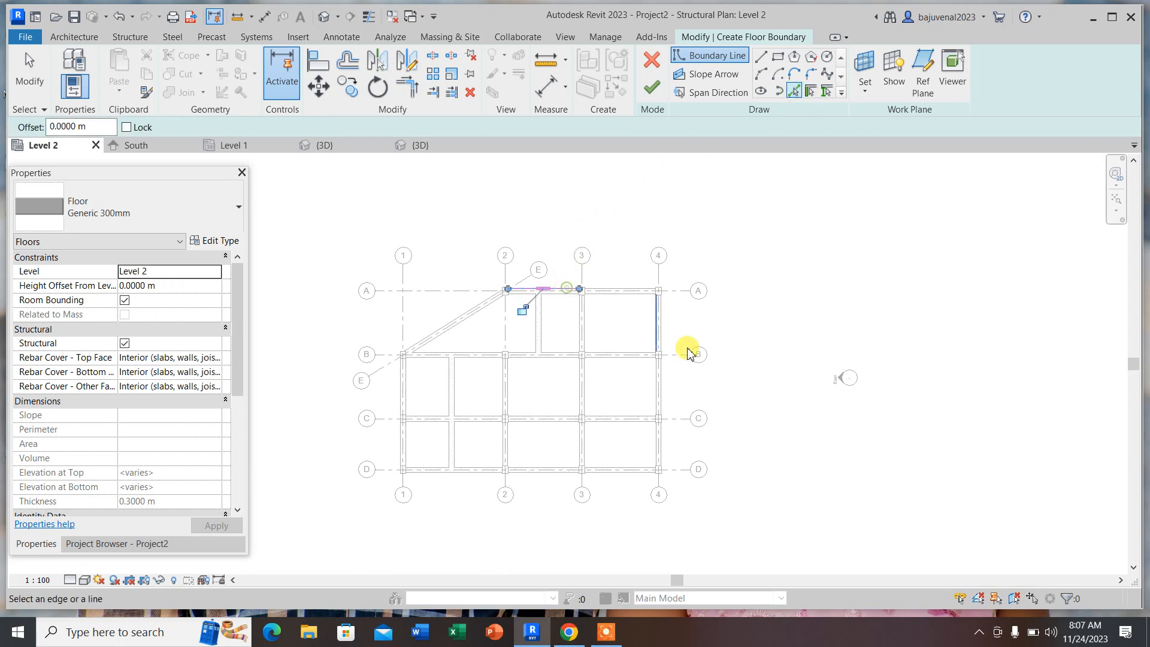
left_click(661, 335)
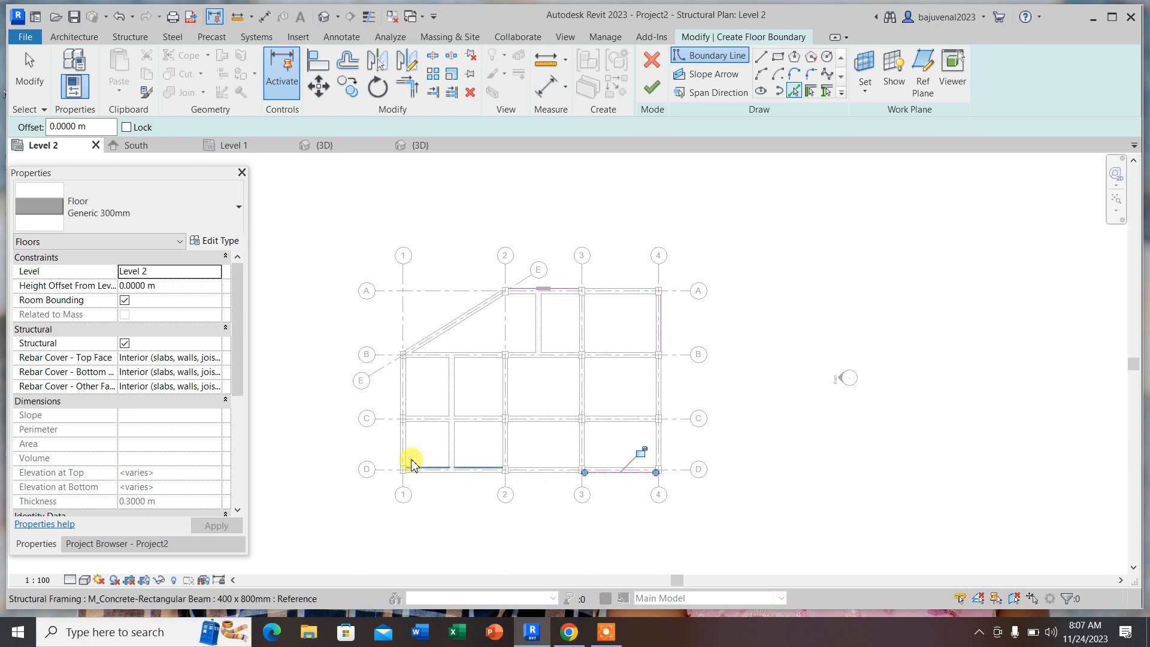
left_click(400, 432)
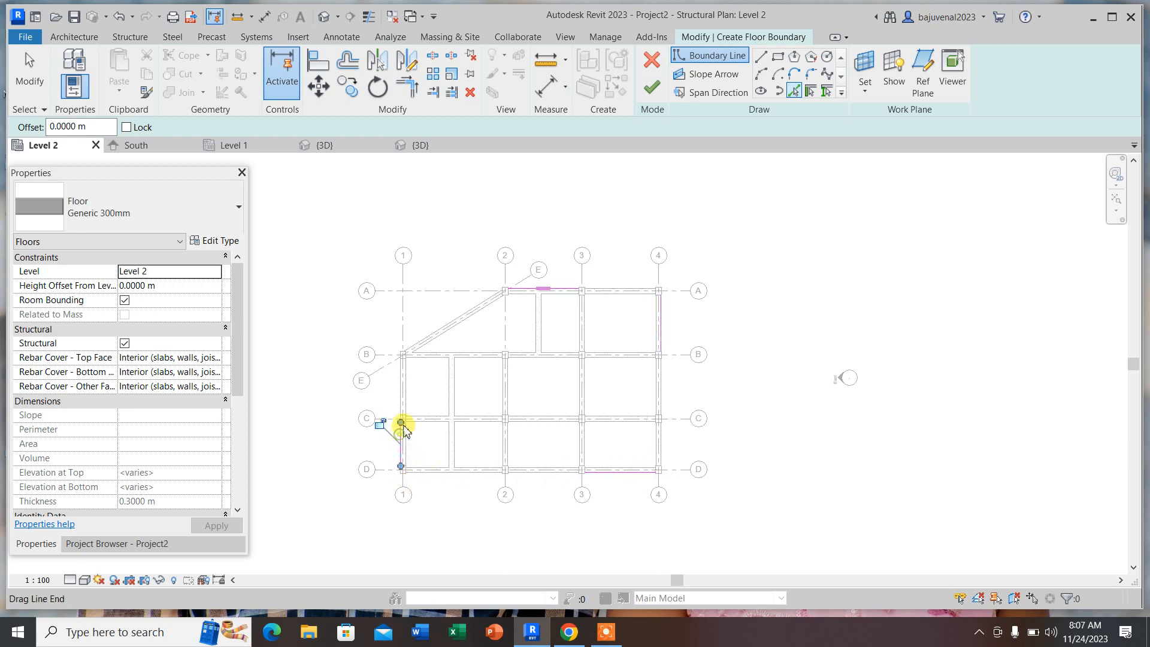
left_click(429, 339)
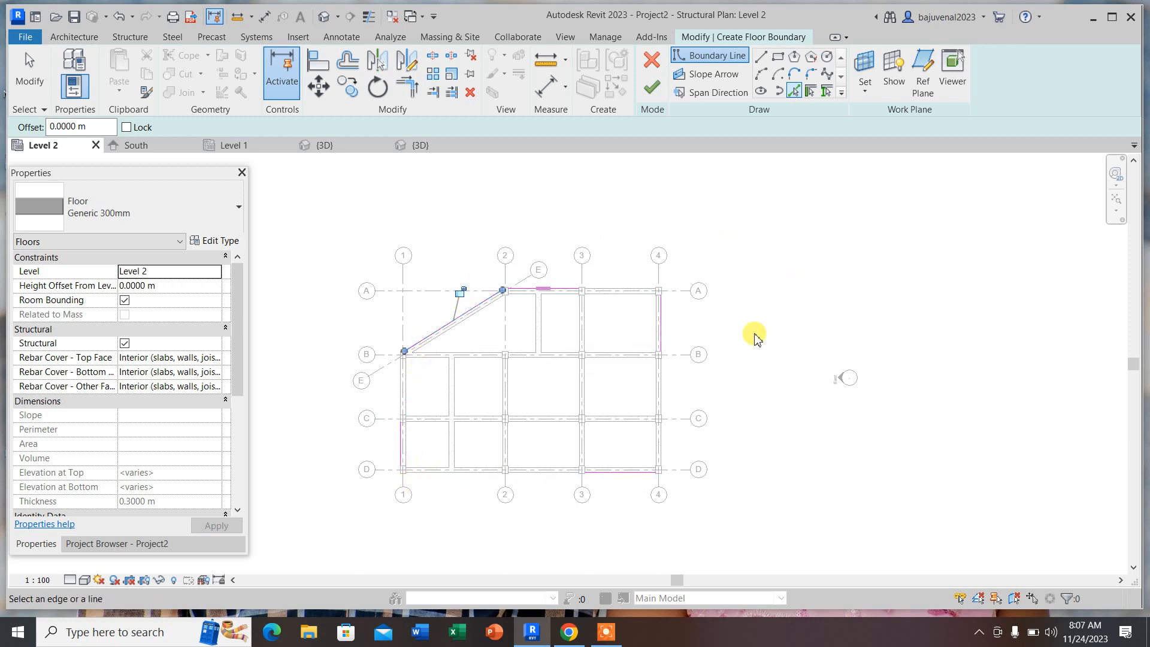
scroll(737, 334, "up", 2)
scroll(752, 323, "down", 2)
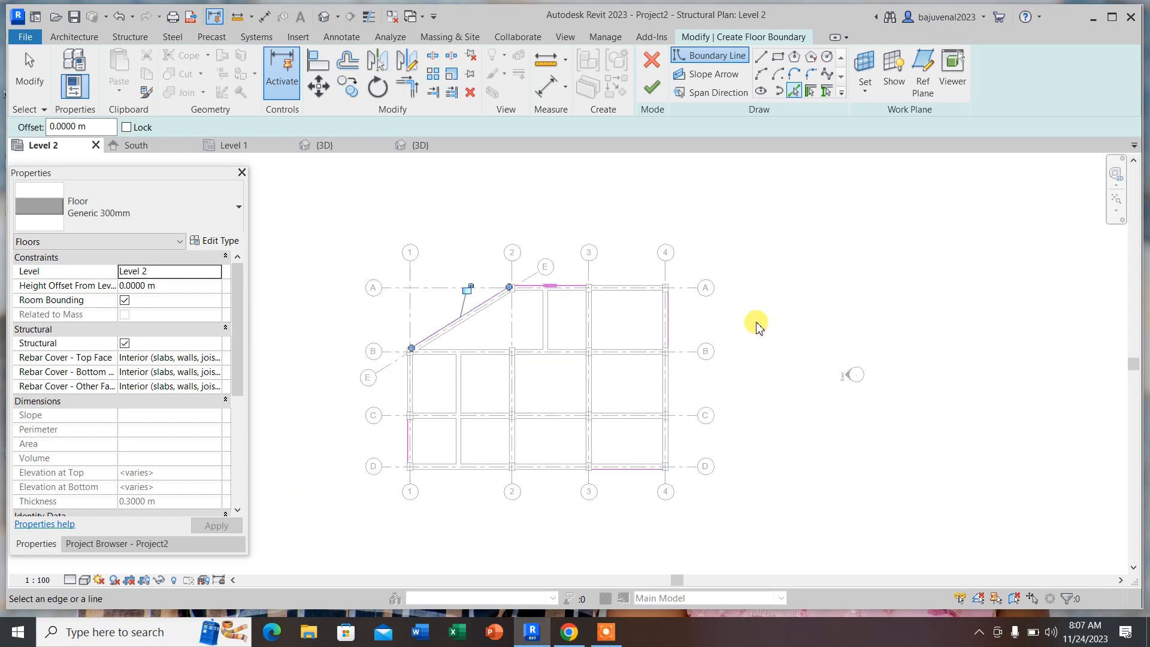
- Trim and extend the floor boundary lines into corners at grid intersections A-4 and A-2
key("Escape")
scroll(645, 290, "up", 2)
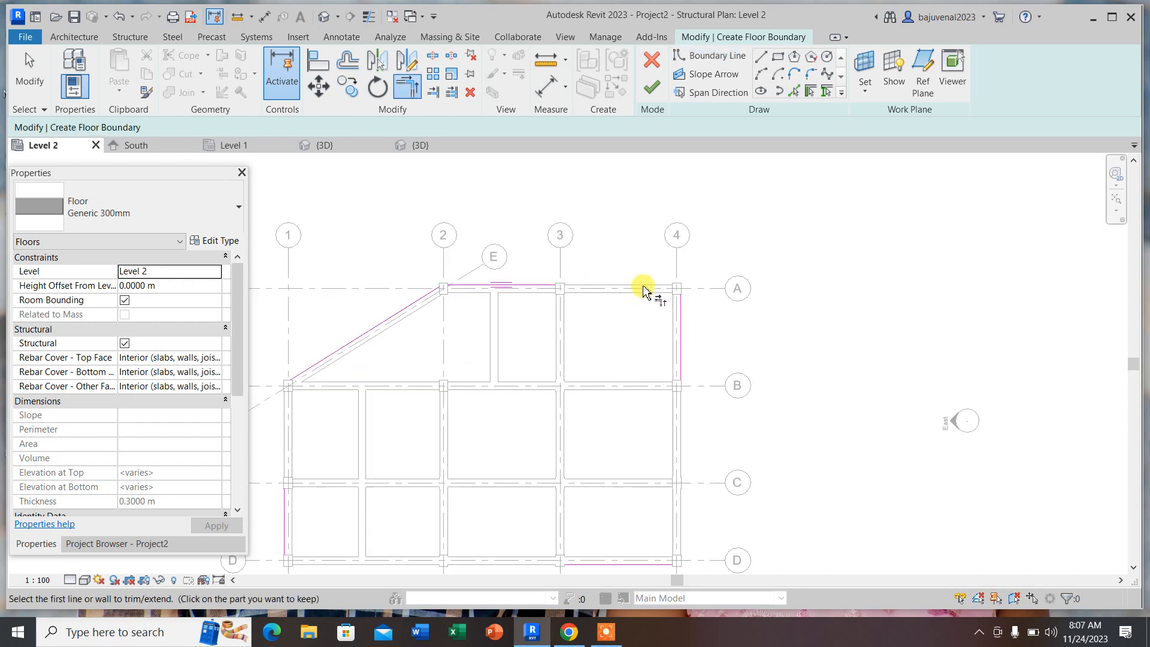
left_click(551, 289)
left_click(682, 313)
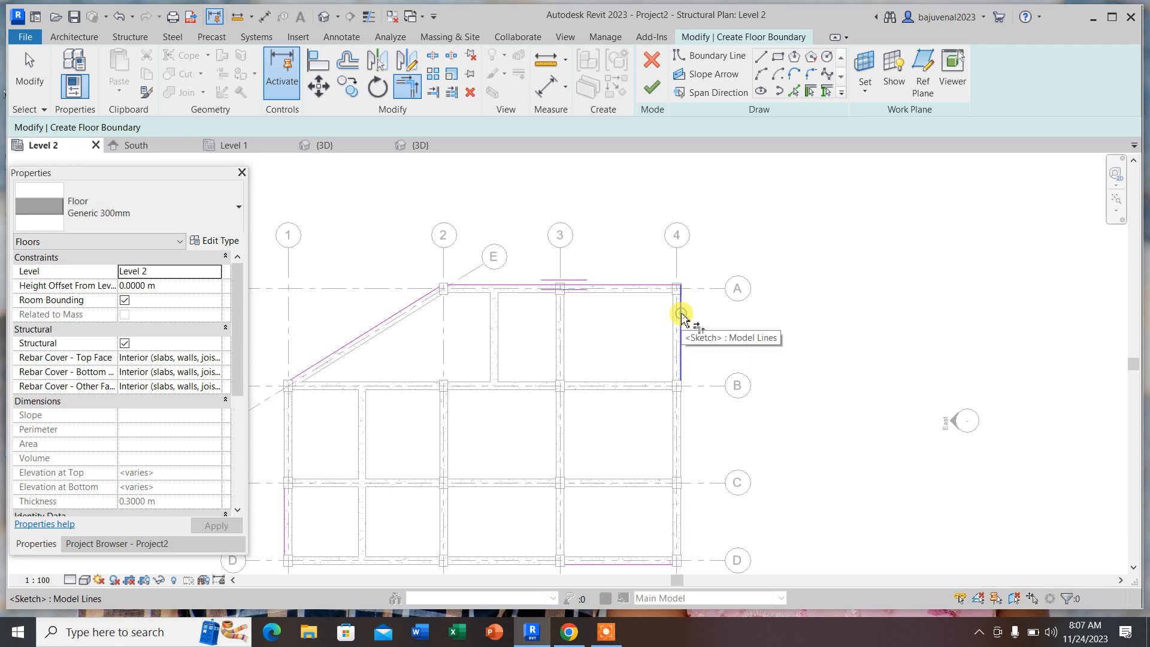
scroll(634, 254, "down", 1)
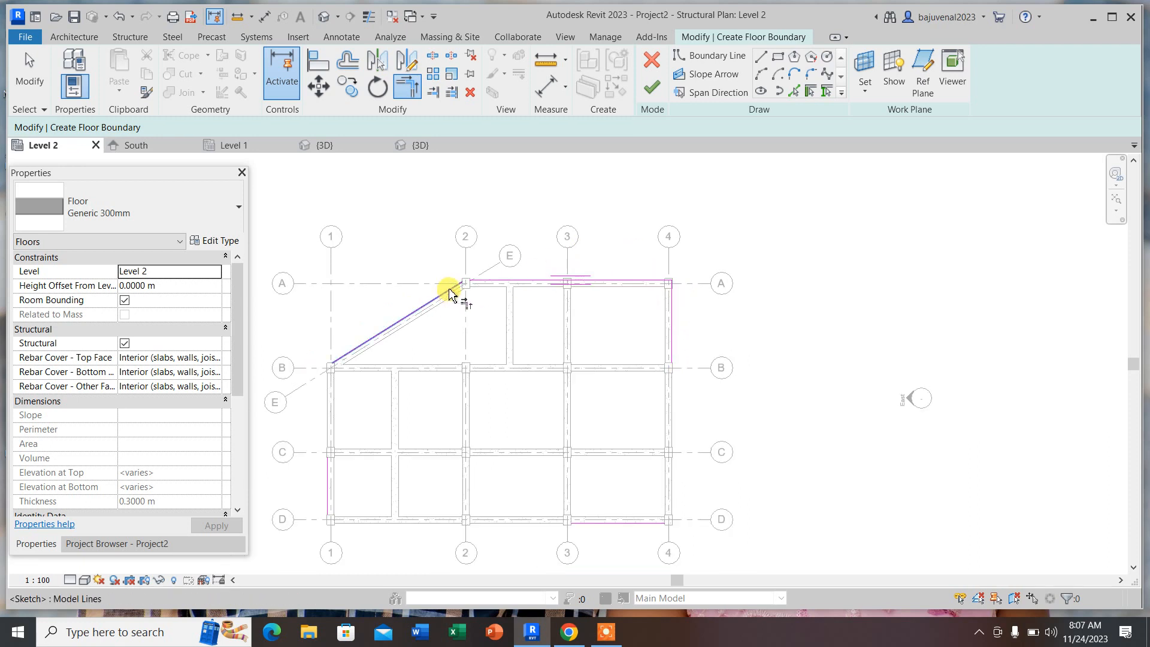
left_click(449, 289)
left_click(480, 281)
scroll(513, 225, "down", 3)
scroll(398, 349, "up", 1)
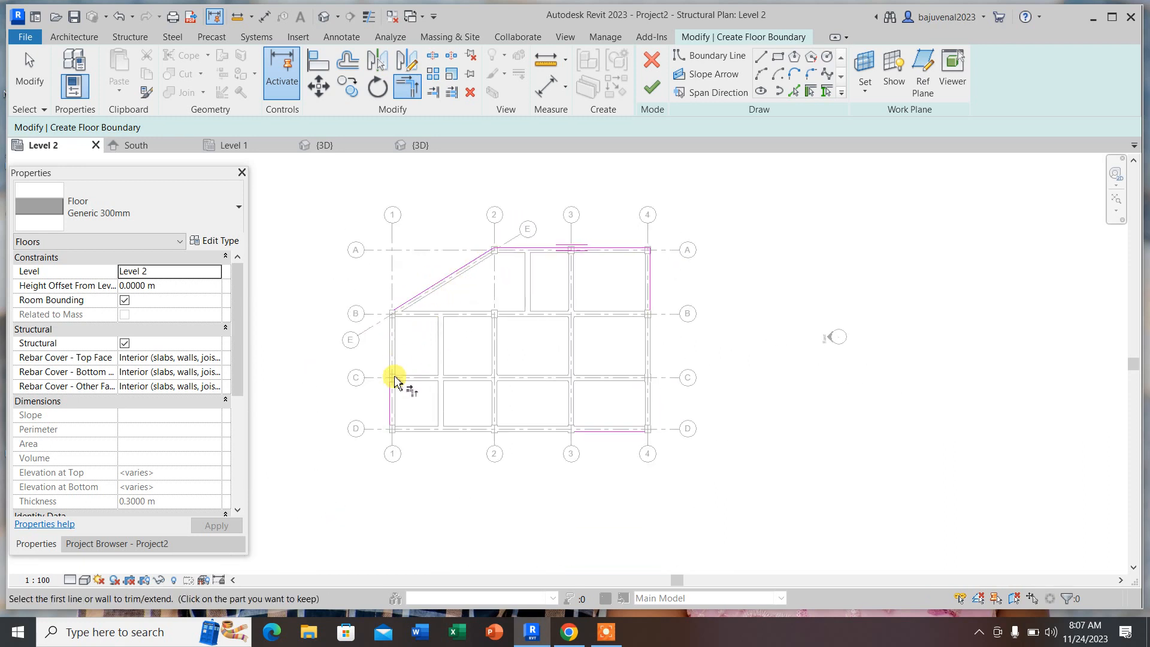
- Trim the remaining boundary lines into corners at B-1, D-1 and D-4, and finish the floor
left_click(395, 381)
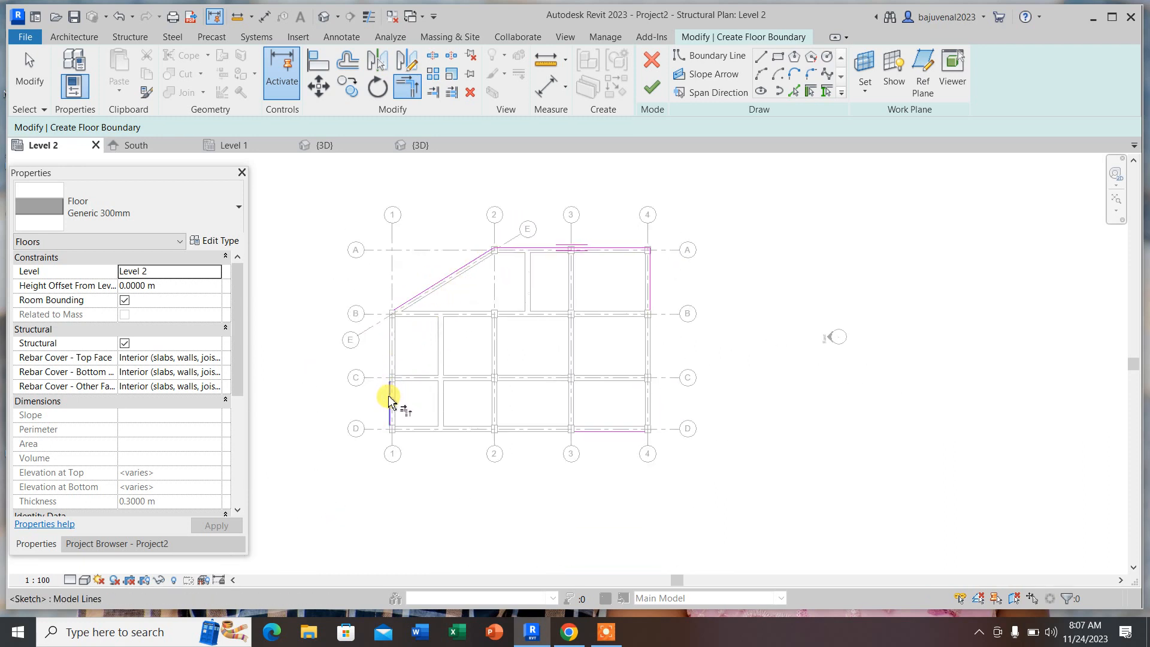
left_click(405, 307)
scroll(414, 303, "down", 1)
left_click(548, 414)
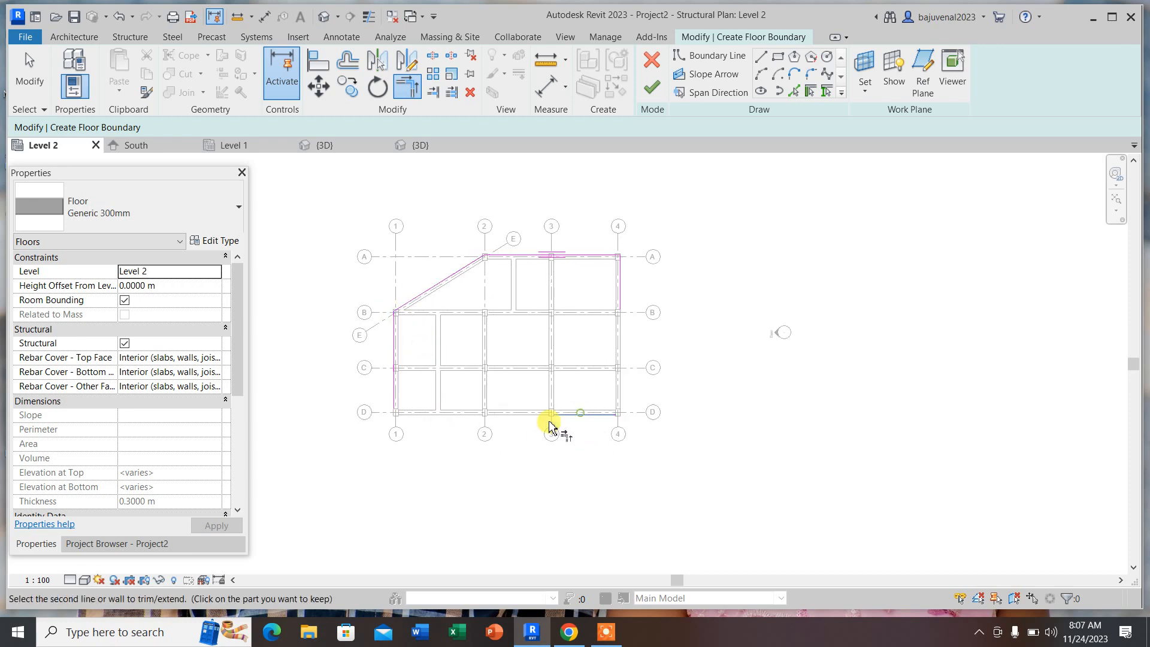
left_click(394, 399)
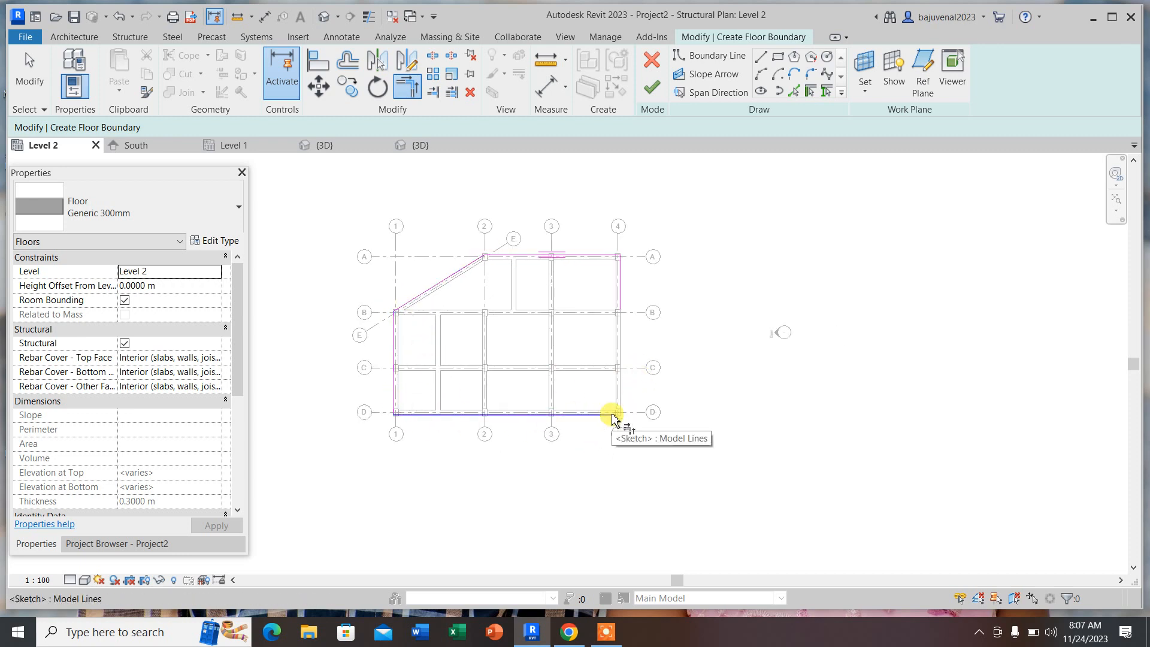
left_click(622, 306)
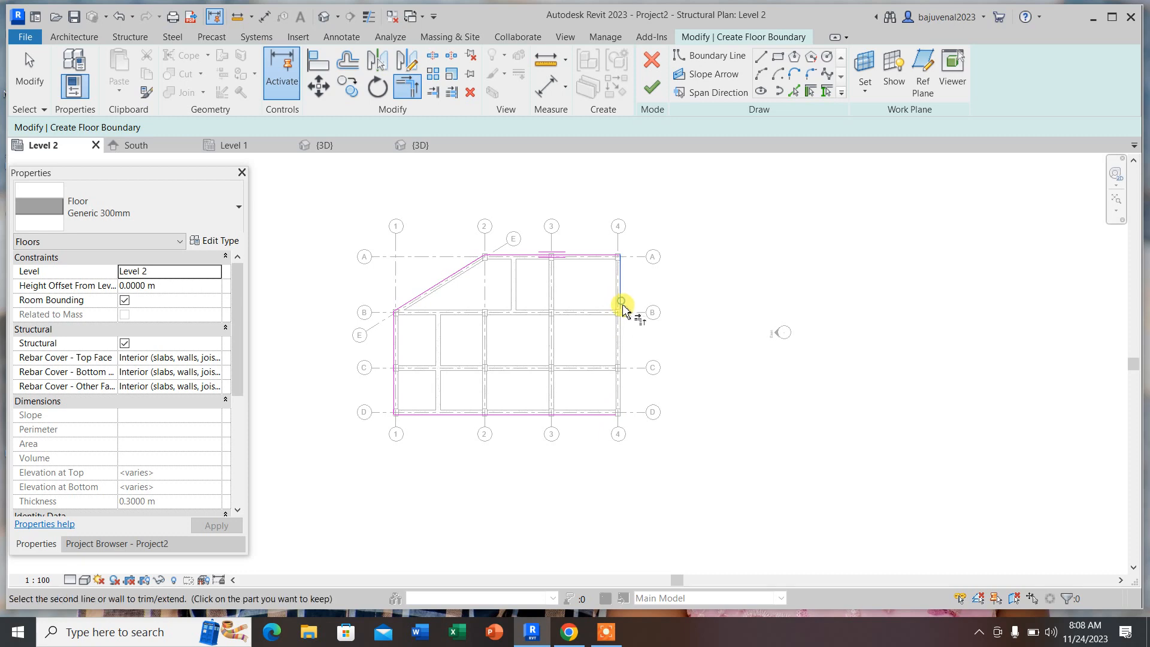
left_click(604, 415)
left_click(653, 88)
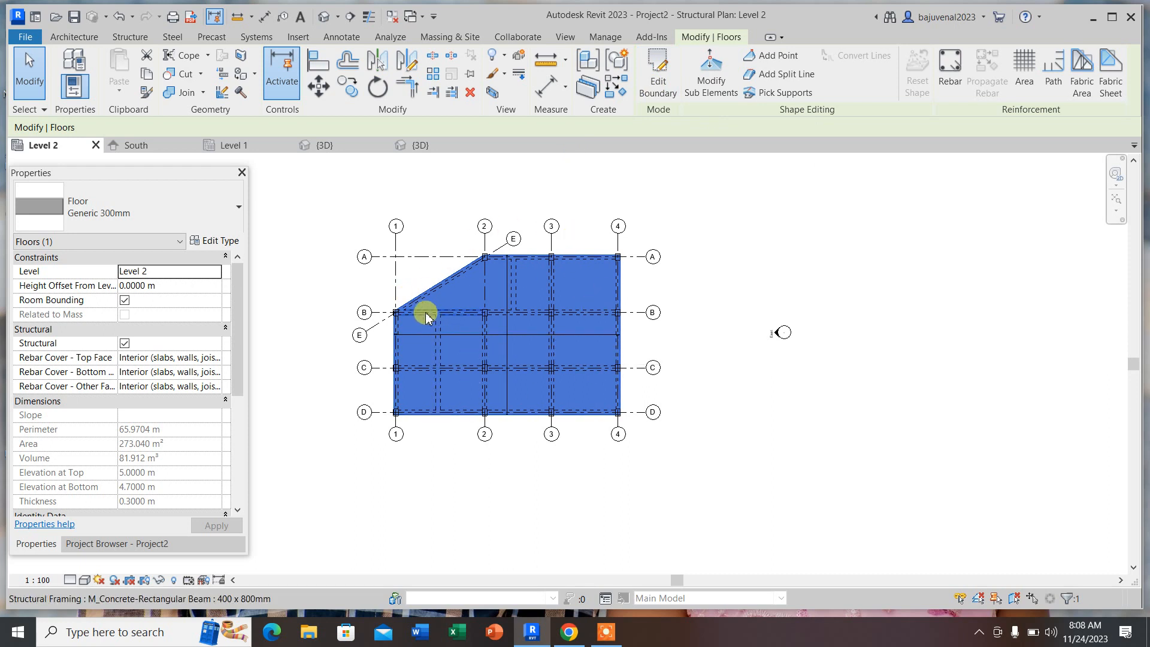
- Delete the span direction symbol from the floor slab in the Level 2 plan
scroll(413, 309, "up", 1)
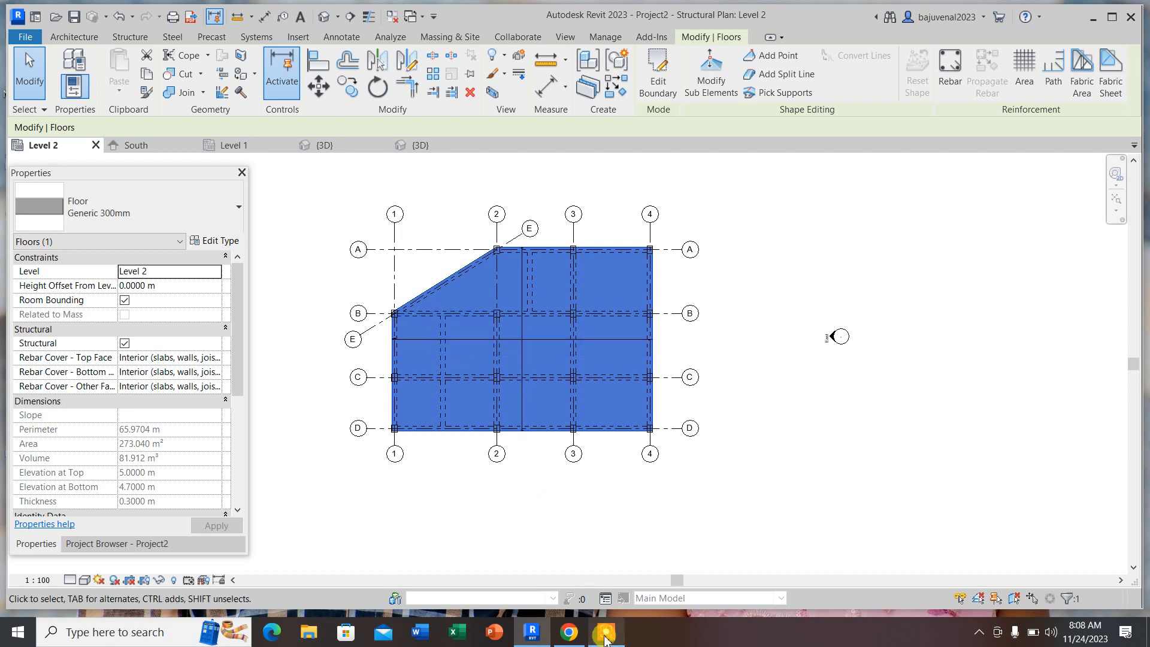
mouse_move(606, 640)
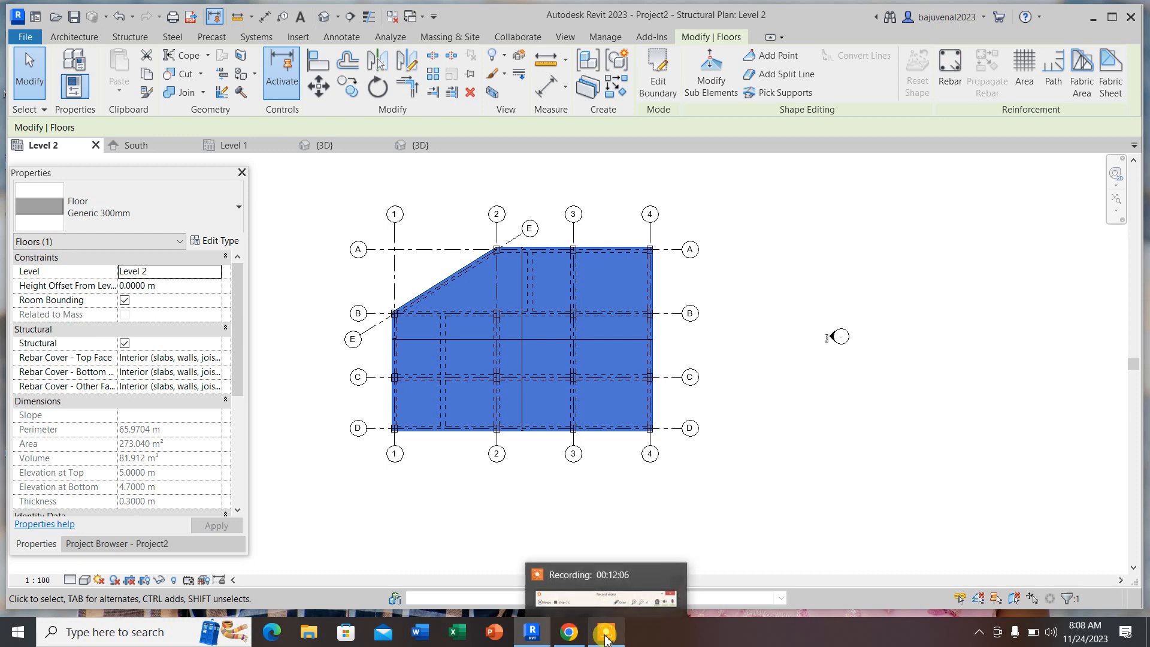
left_click(762, 359)
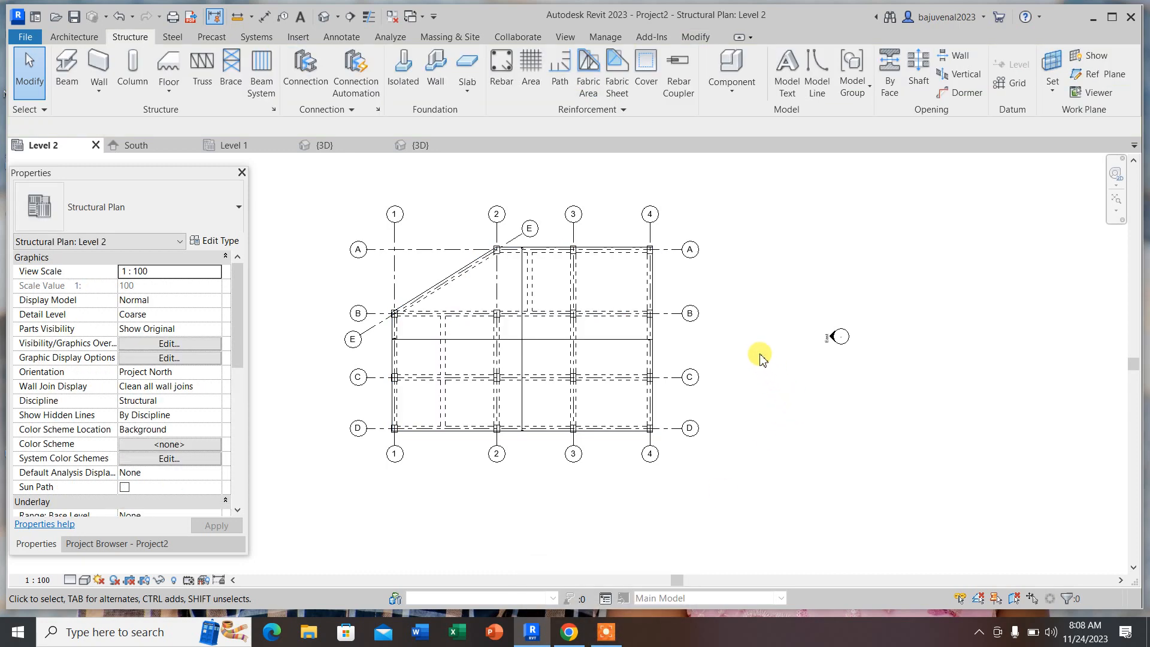
left_click(543, 339)
key("Delete")
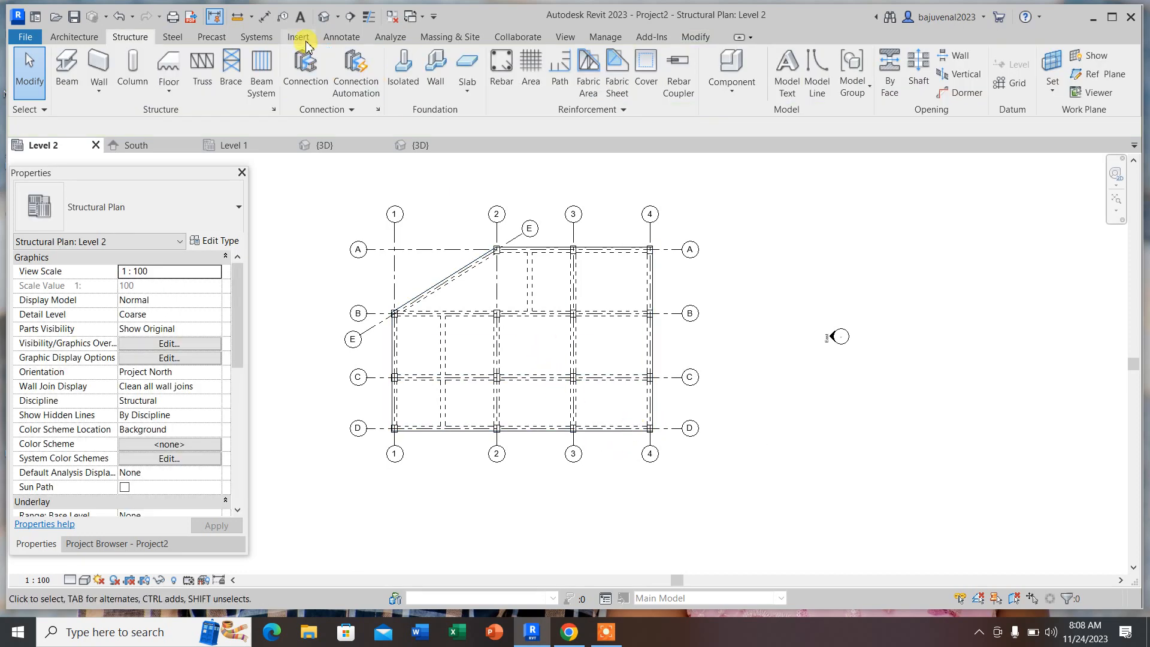
- Examine the slab over the beams and columns in the 3D view and return to the Level 2 plan
left_click(323, 18)
scroll(537, 422, "up", 5)
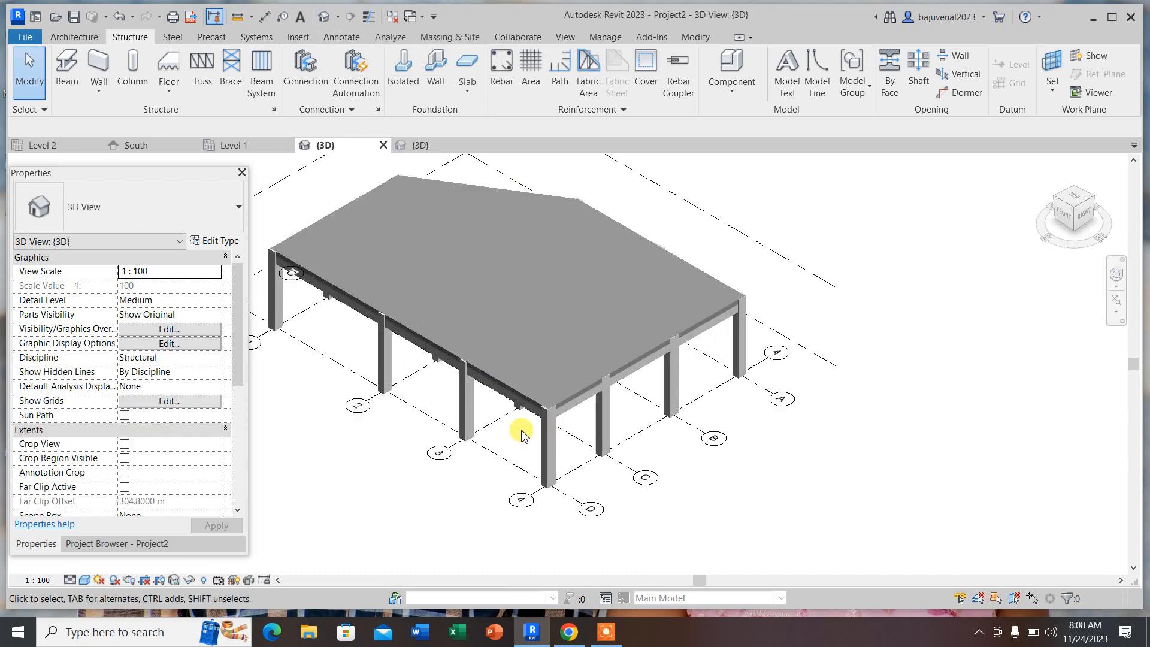
scroll(538, 423, "down", 5)
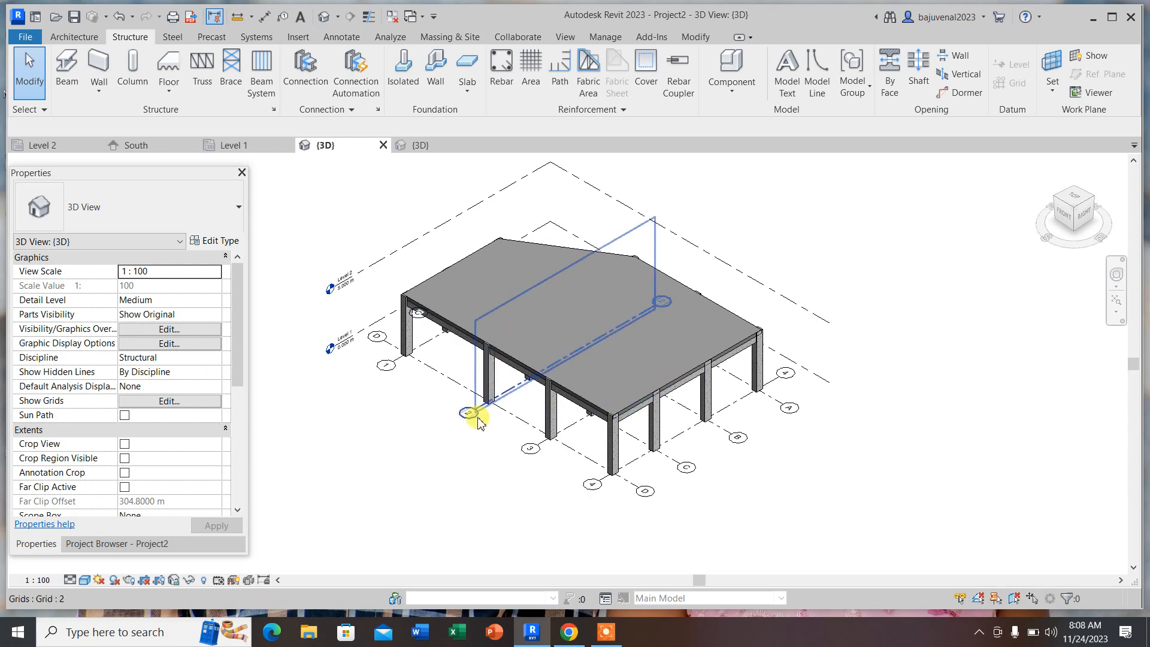
left_click(58, 150)
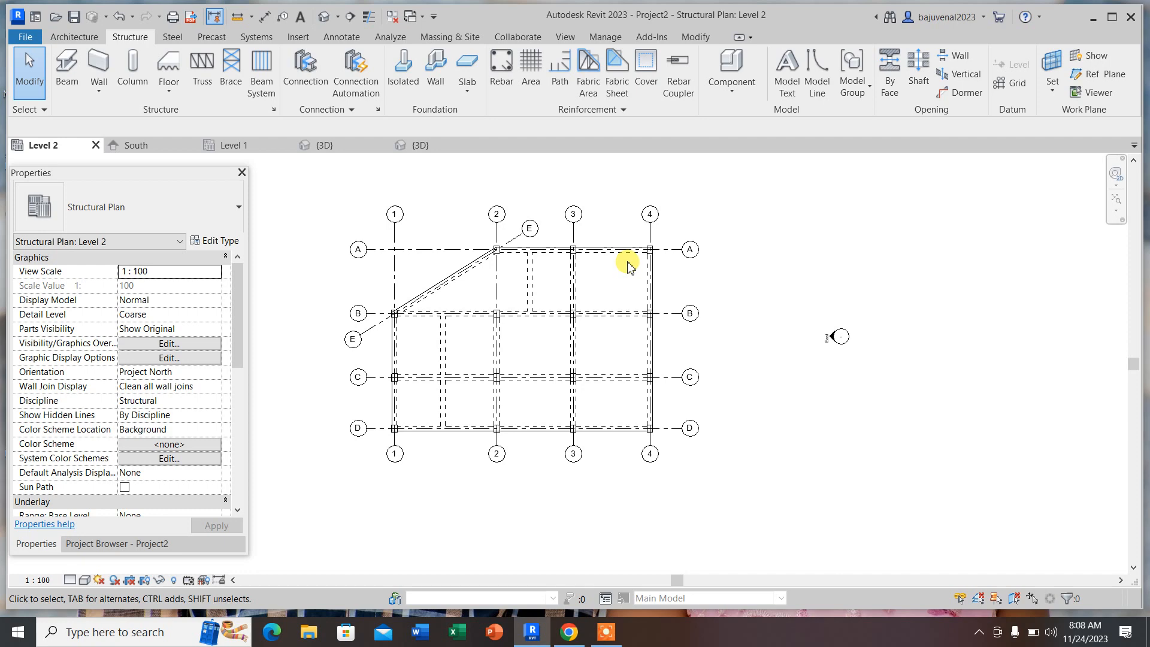
- Select the floor slab in the Level 2 plan to examine its extent over the grid bays, and clear the selection
scroll(423, 324, "up", 3)
scroll(598, 376, "down", 4)
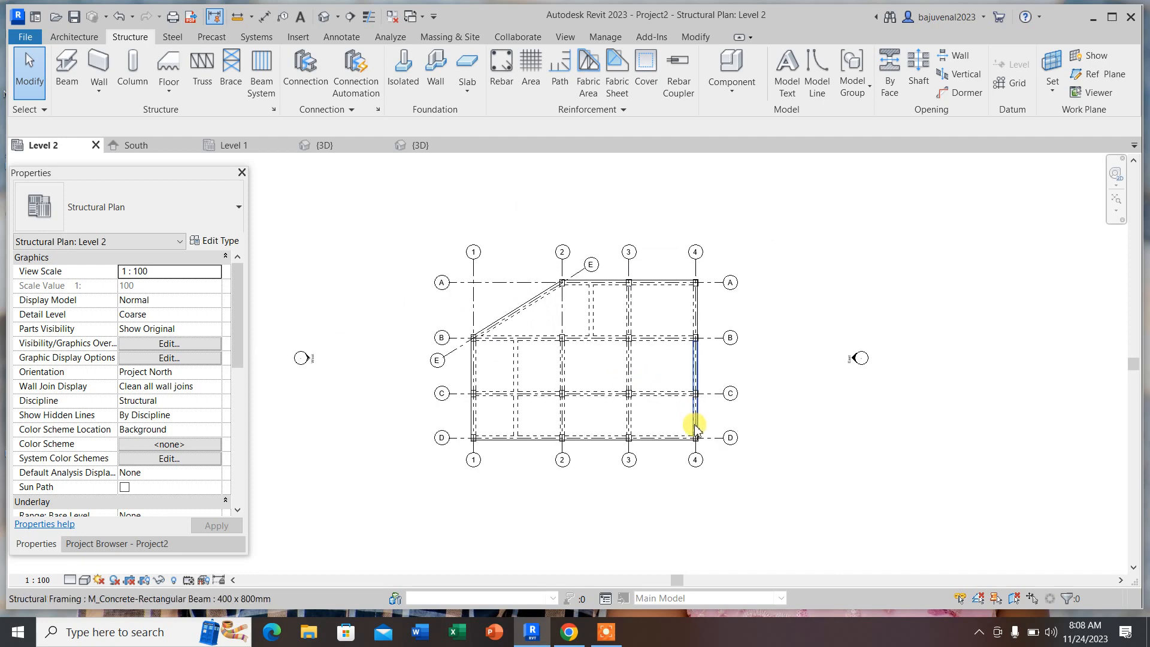
left_click(698, 431)
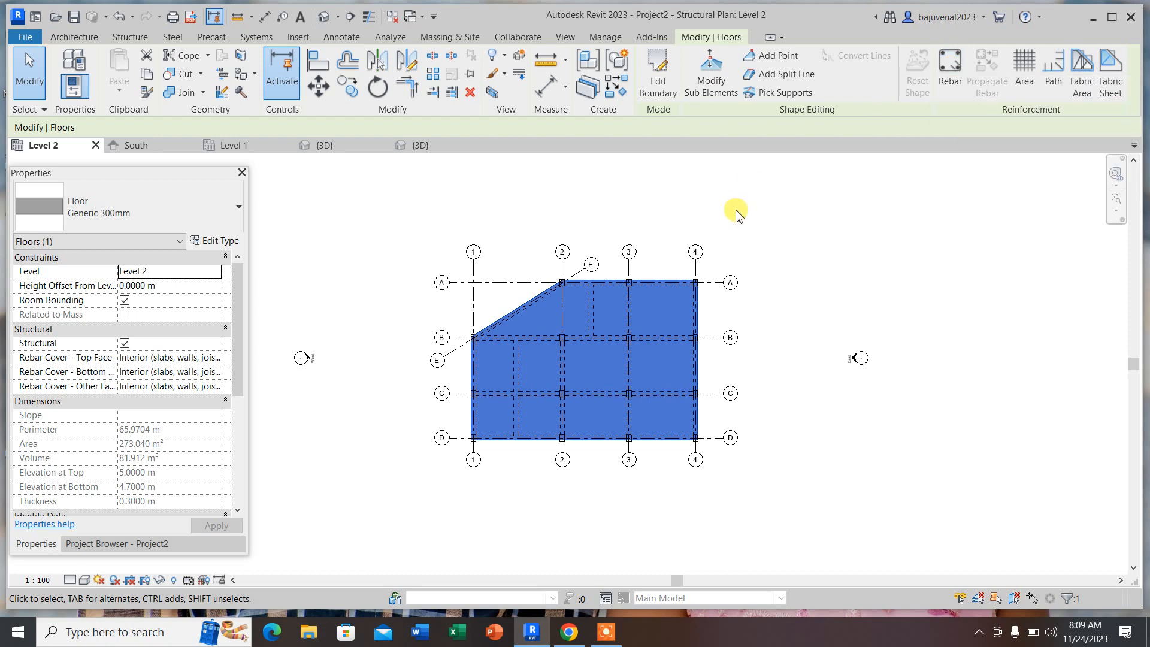
scroll(680, 192, "down", 1)
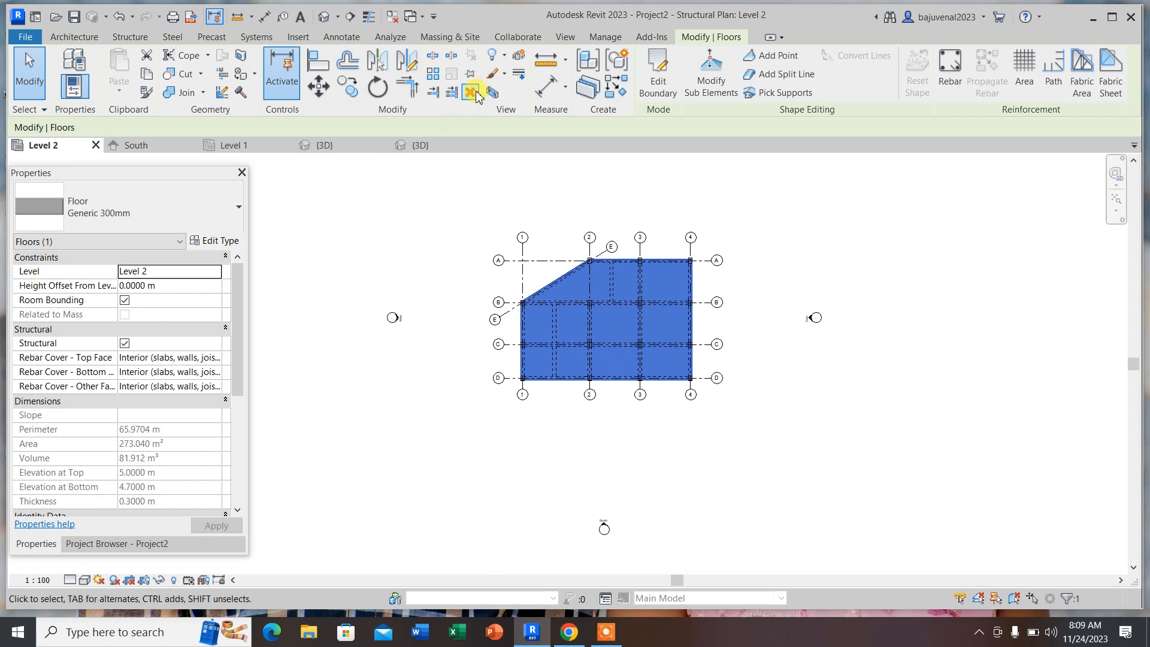
scroll(626, 328, "up", 2)
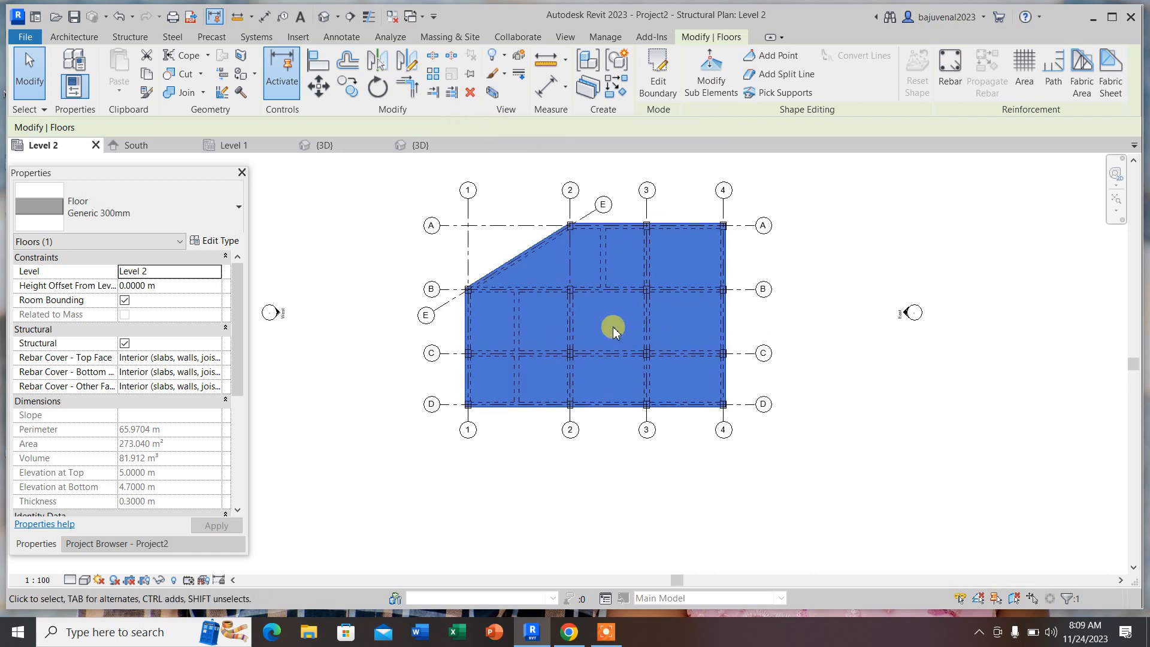
scroll(641, 213, "up", 2)
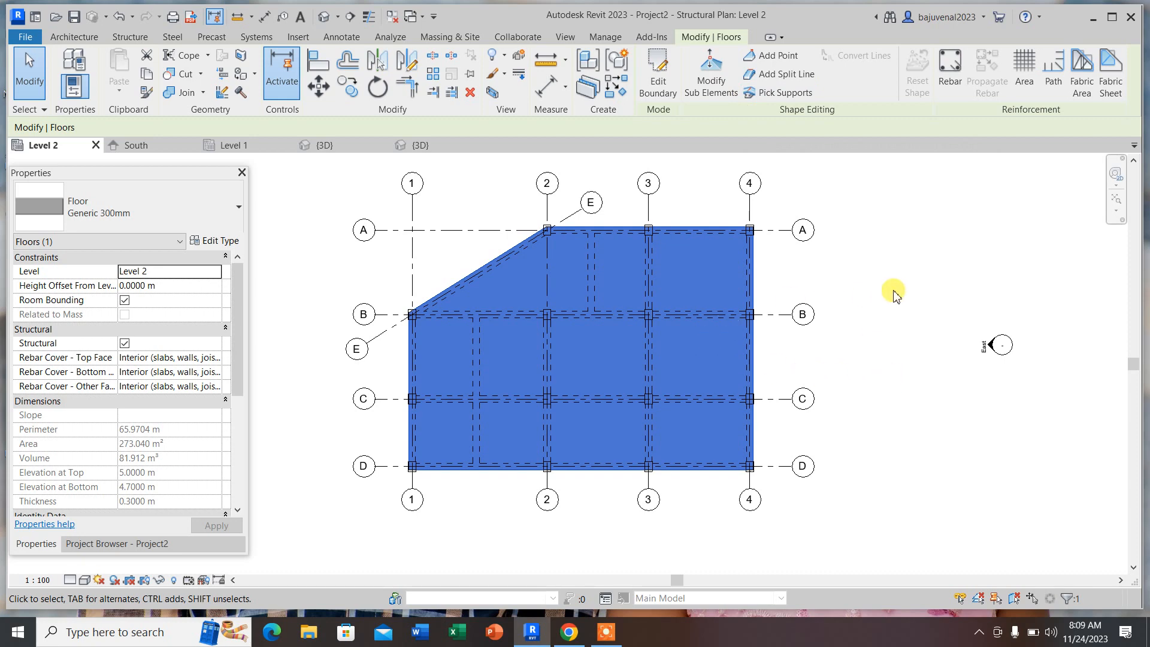
left_click(935, 287)
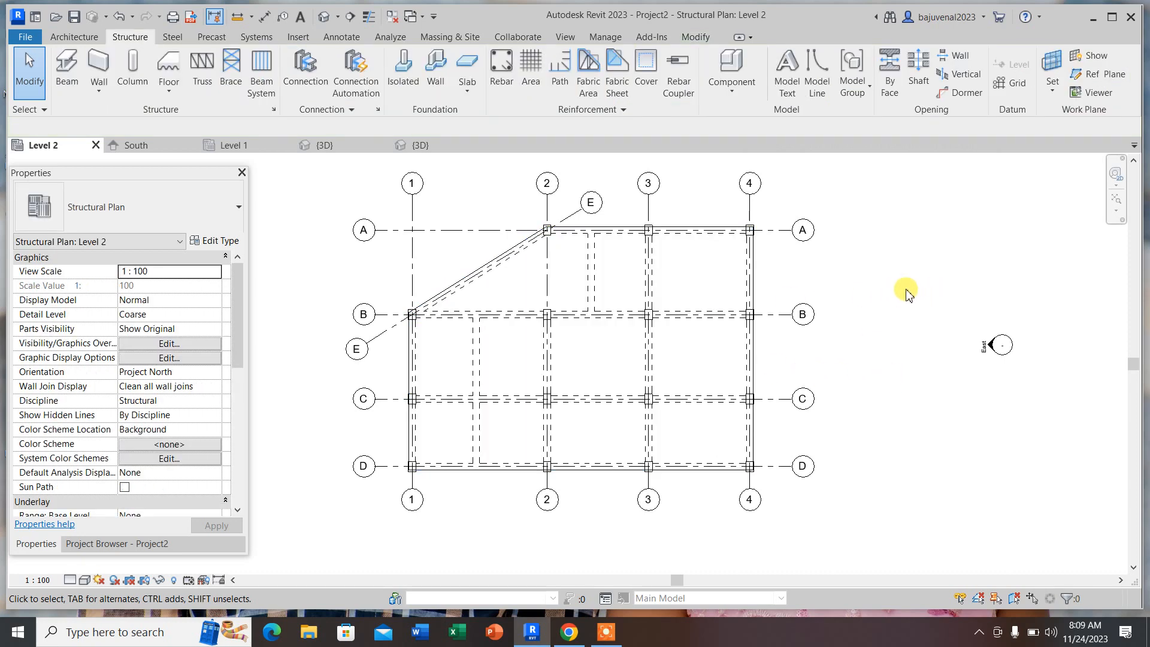
- Start a shaft opening and sketch a rectangle about 3.5 by 2.4 m in the bay between grids 3-4 and B-C
left_click(919, 66)
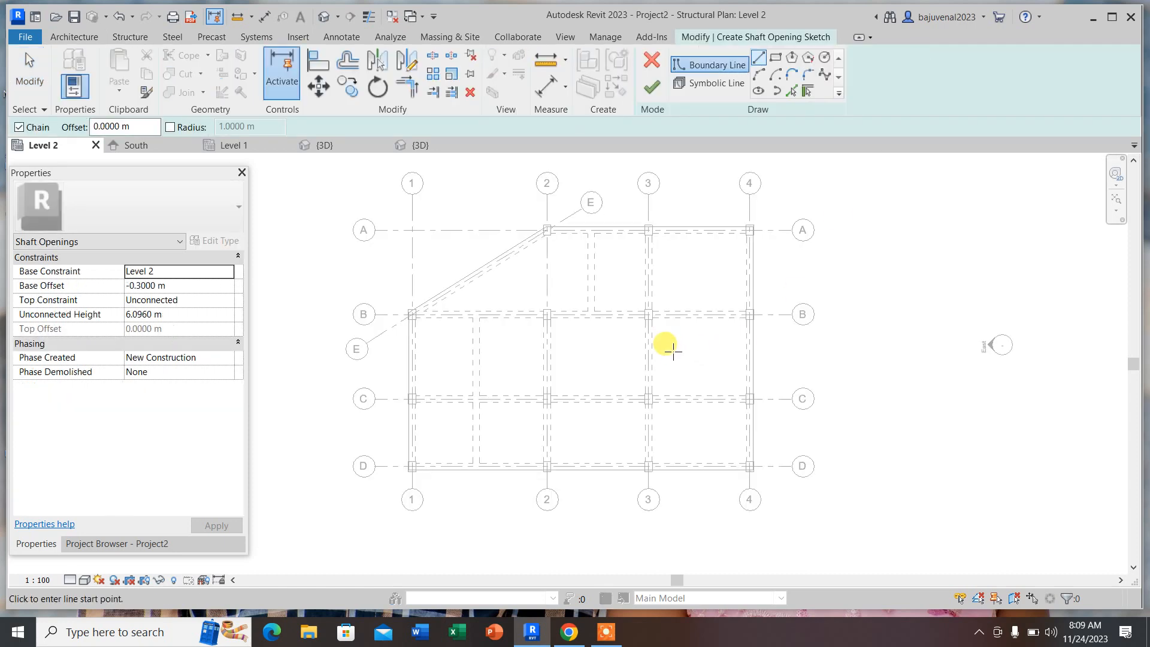
scroll(672, 348, "up", 2)
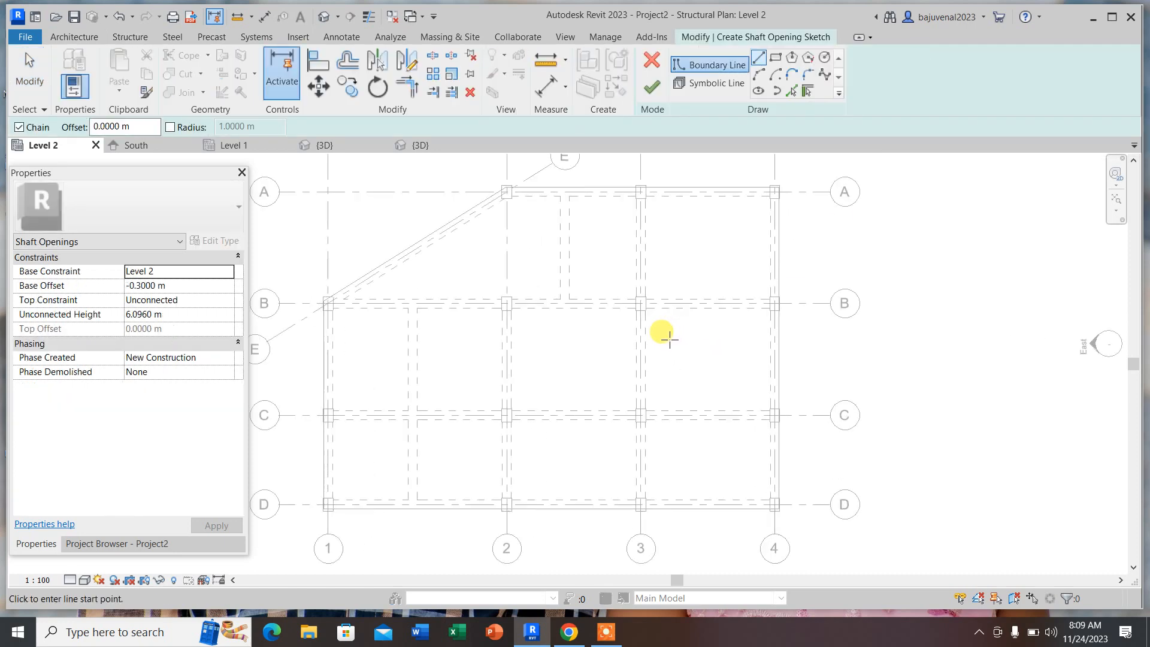
left_click(669, 337)
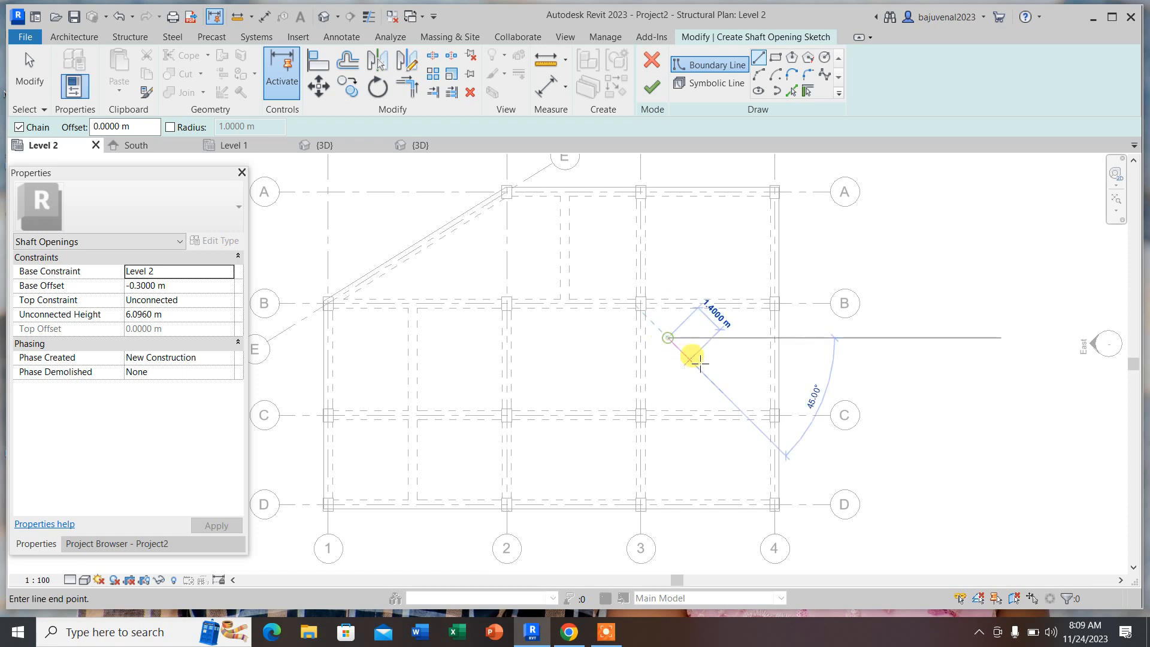
left_click(776, 57)
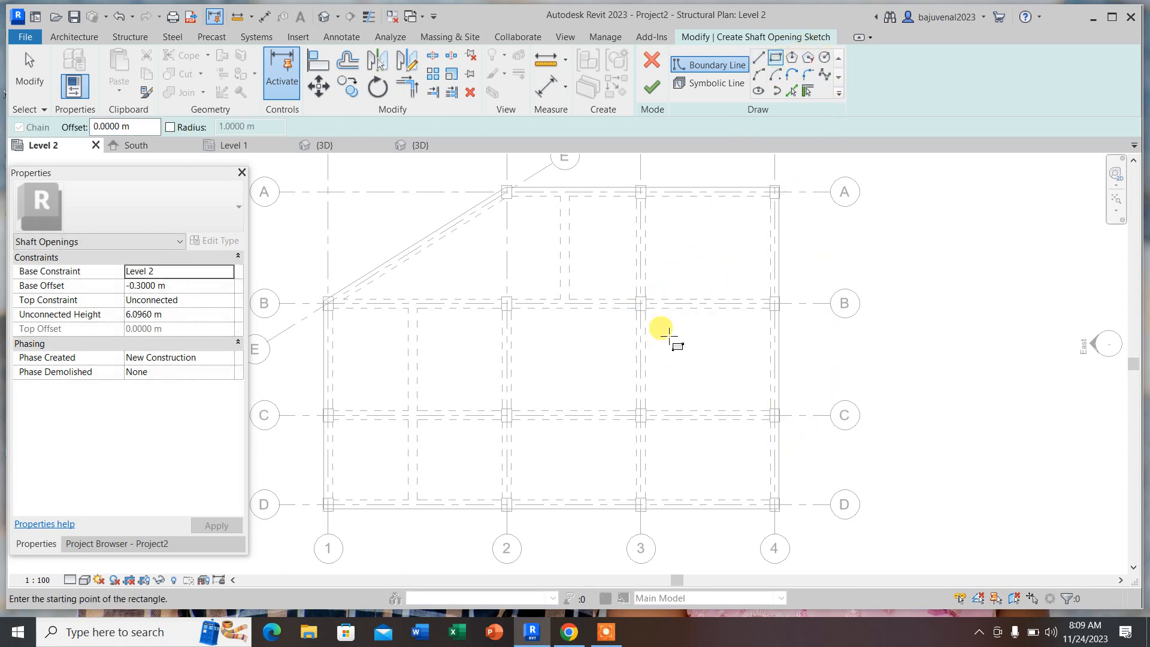
left_click(669, 337)
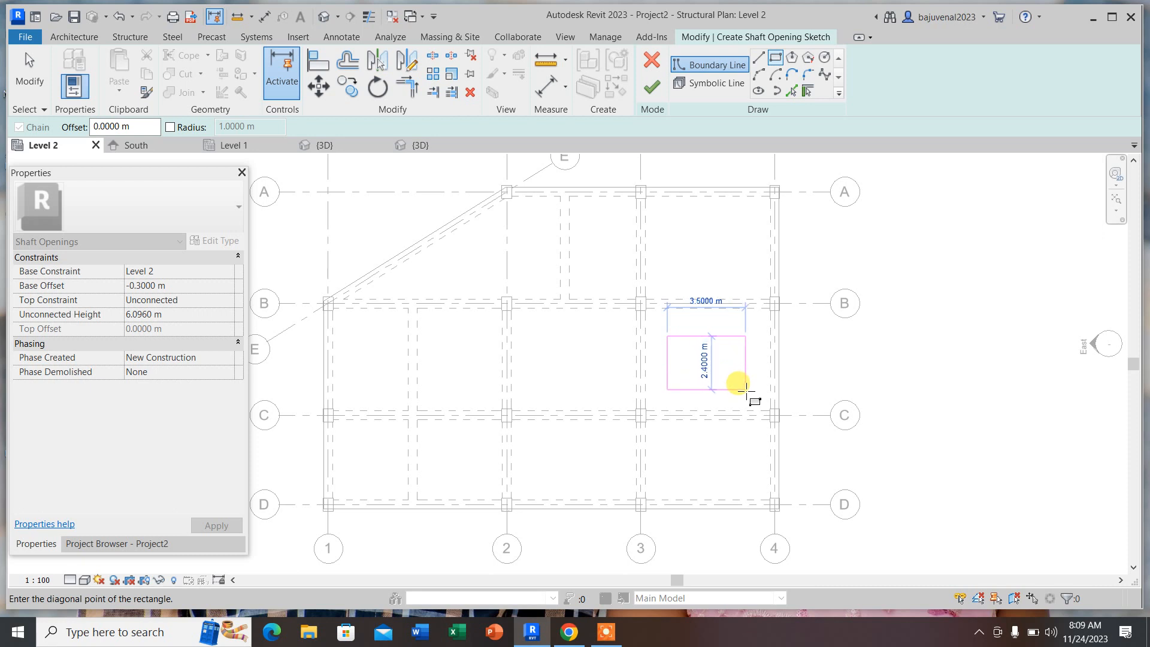
left_click(746, 390)
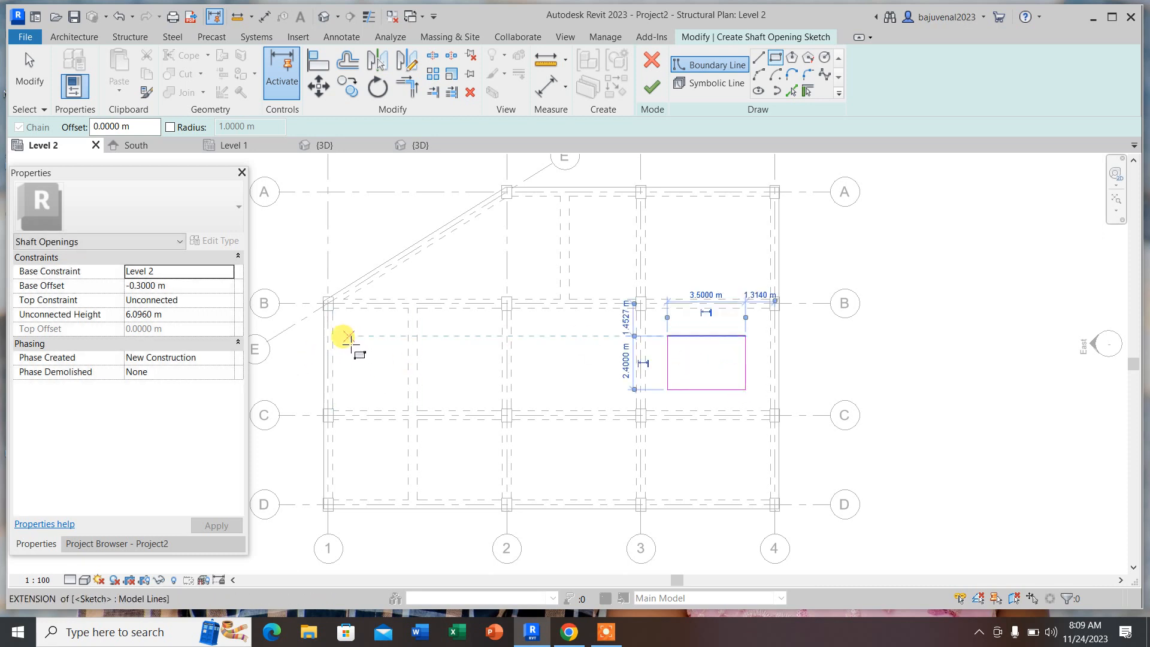
- Add a second rectangle about 1.7 by 1.7 m beside grid 1 between grids B and C, and finish the shaft opening
left_click(348, 337)
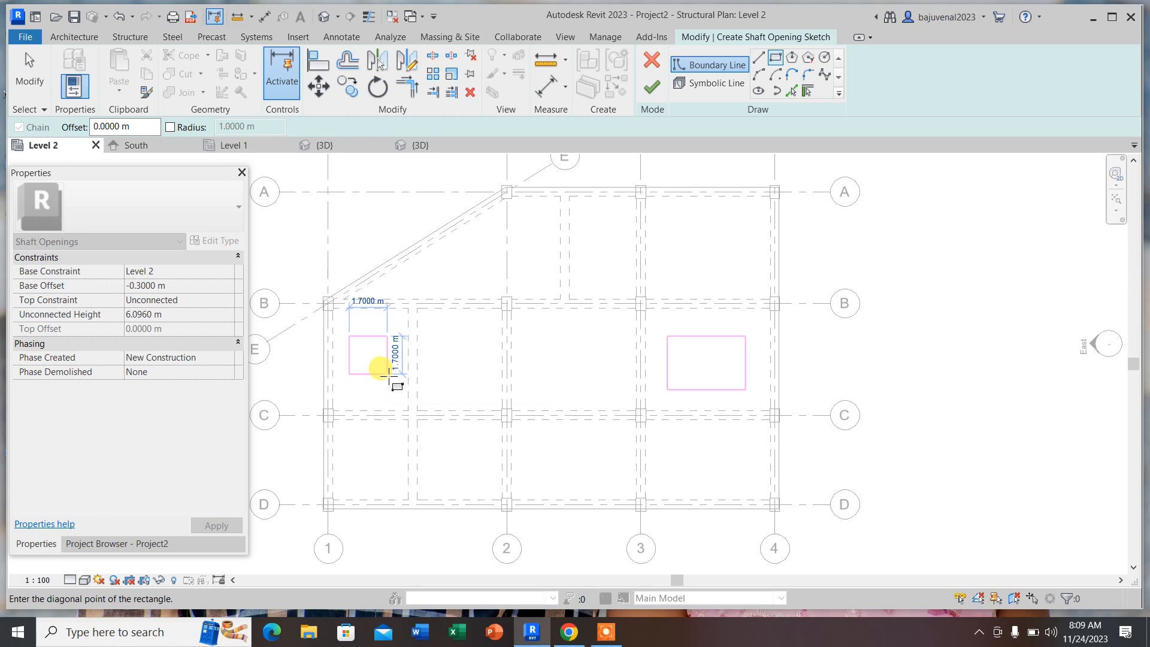
left_click(387, 374)
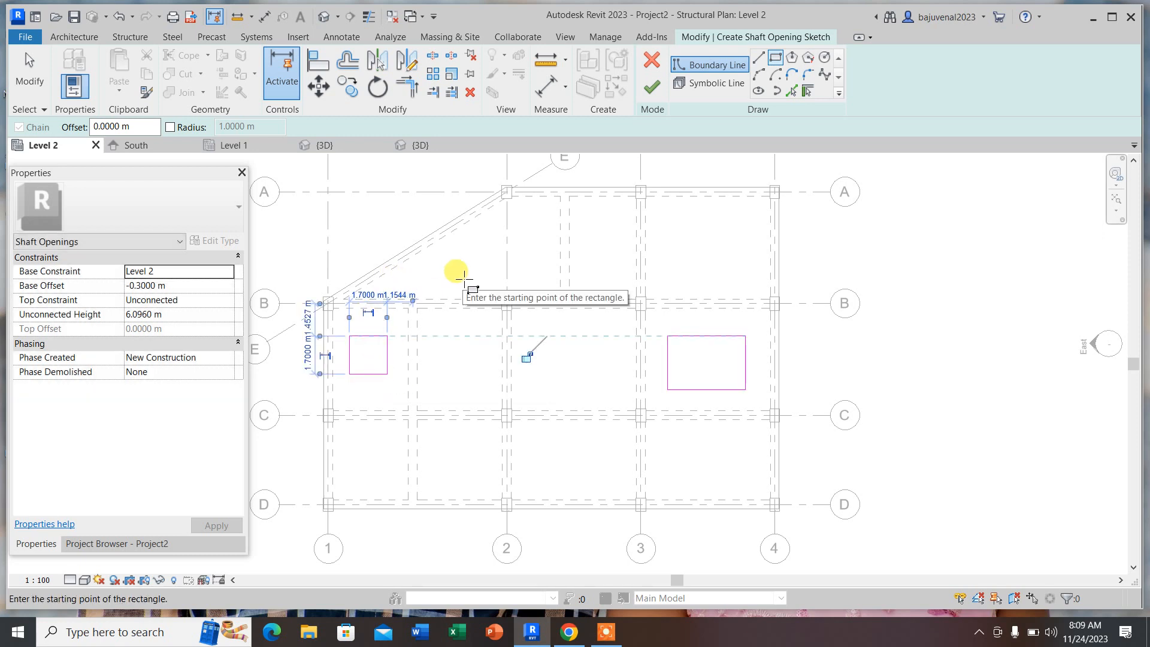
left_click(652, 99)
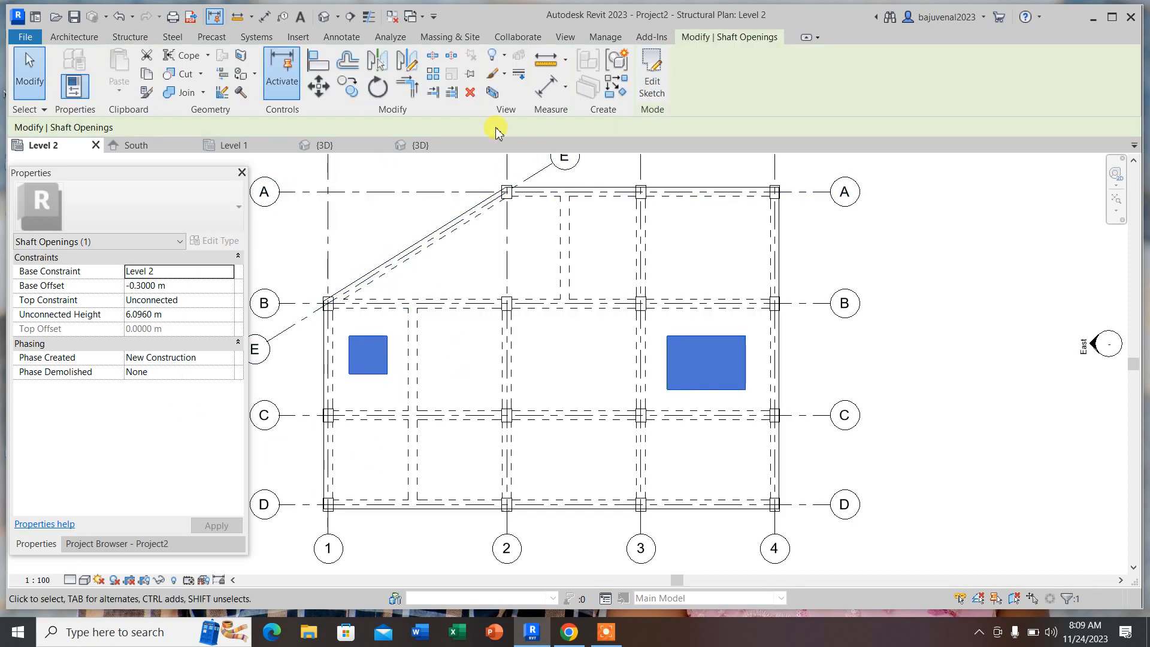
- Examine the two shaft openings in the slab in the 3D view and return to the Level 2 plan
left_click(323, 18)
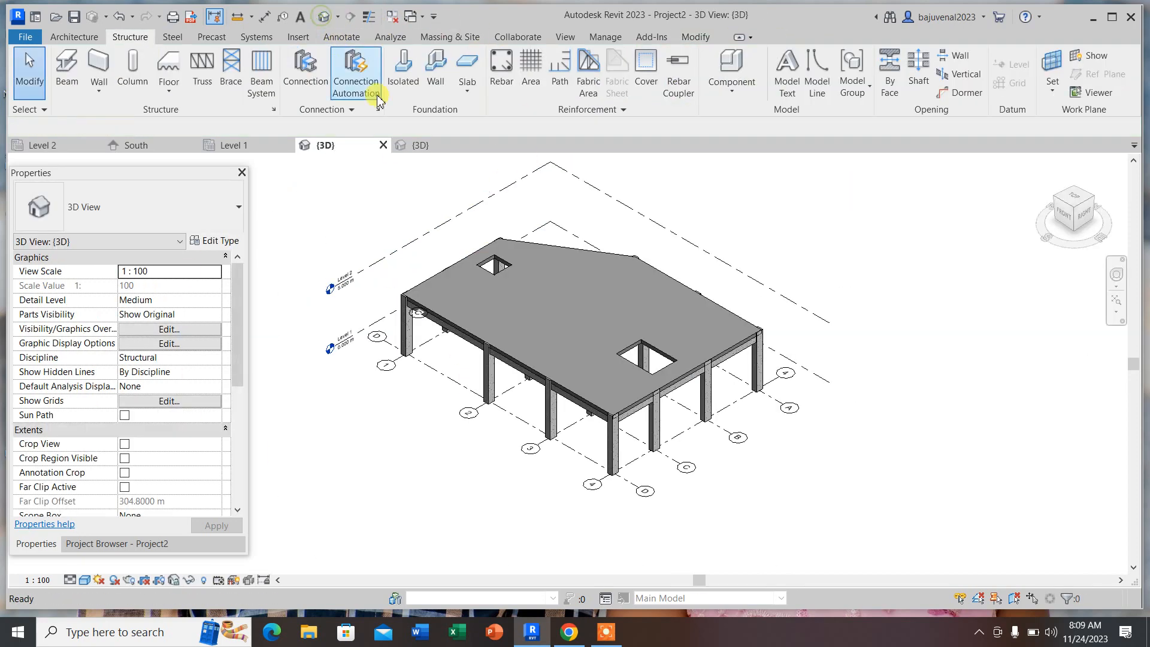
scroll(654, 321, "up", 3)
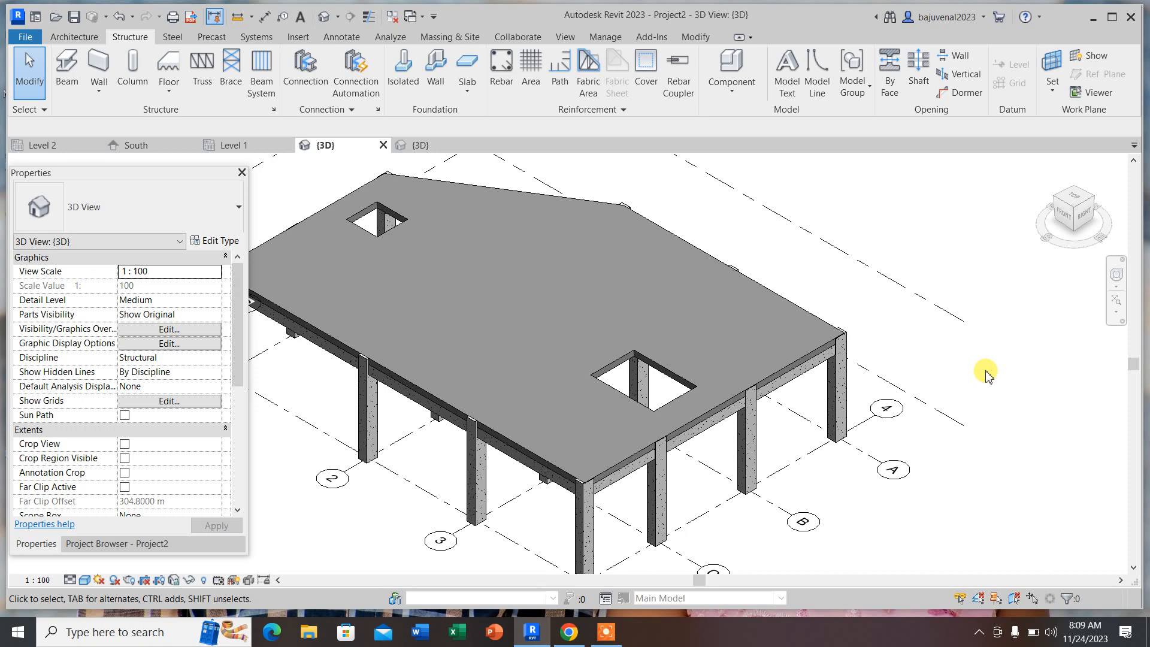
scroll(490, 457, "down", 4)
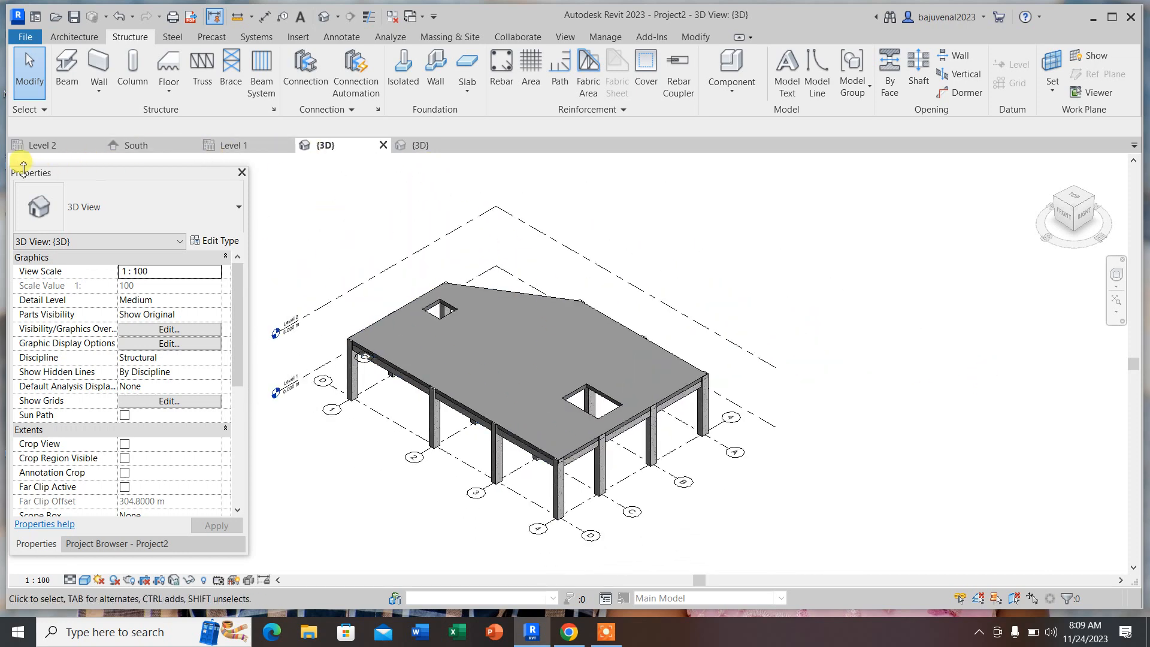
left_click(59, 153)
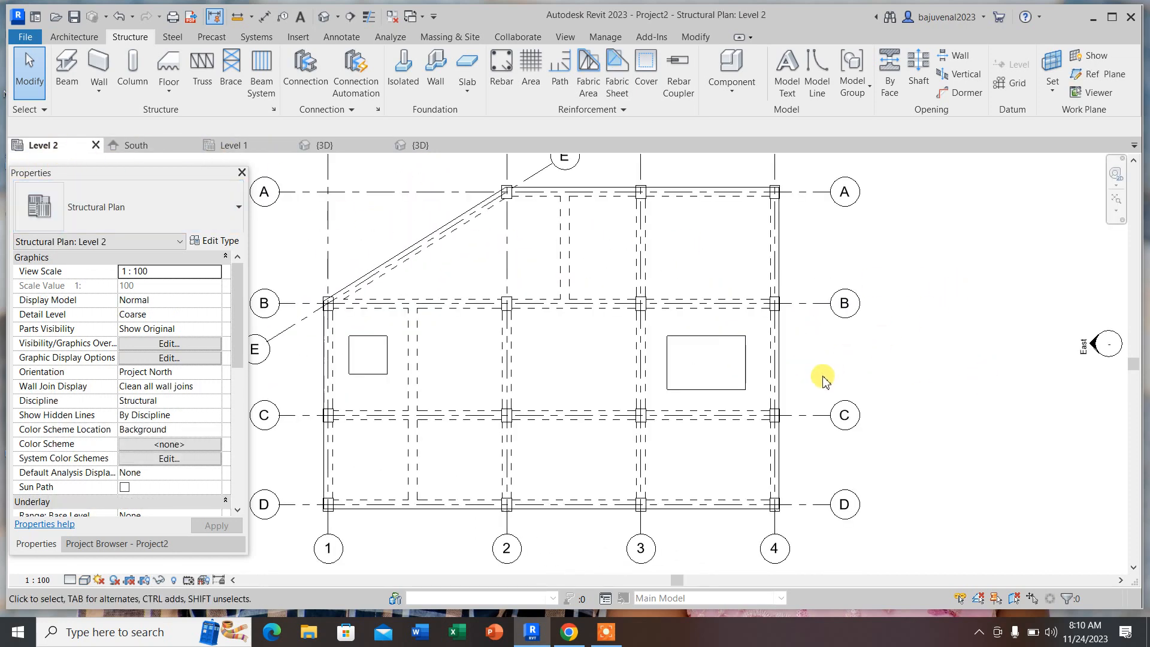
scroll(824, 379, "down", 2)
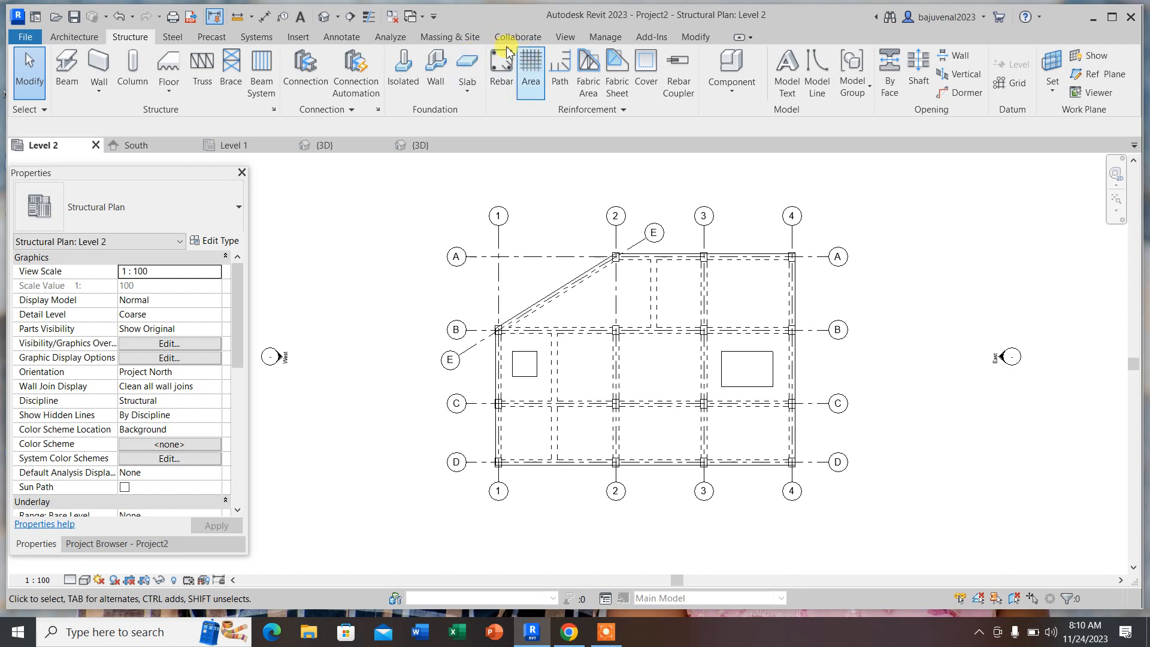
- Place a horizontal building section across the whole plan between grids C and D, looking toward grid C
left_click(352, 18)
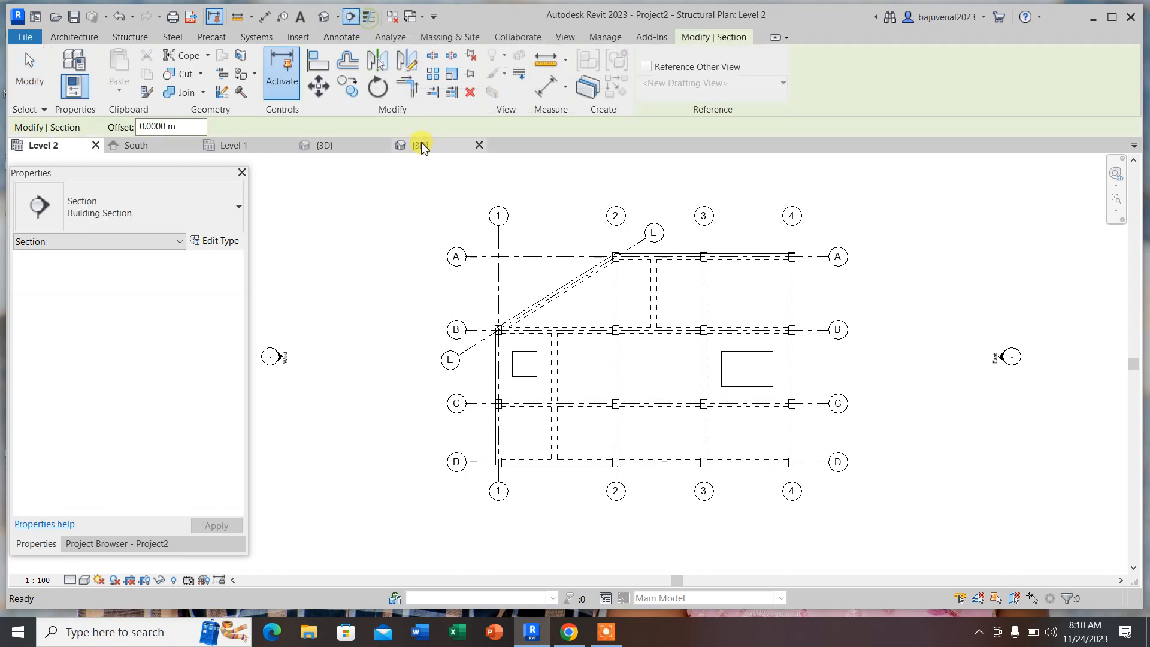
left_click(563, 37)
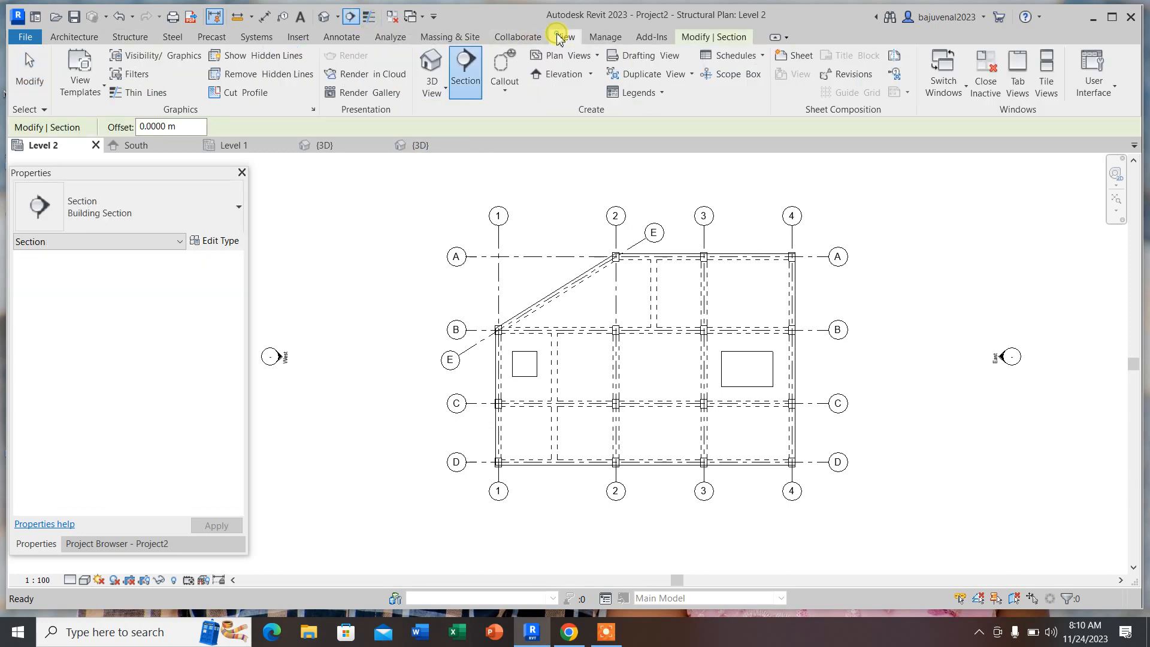
scroll(461, 376, "up", 3)
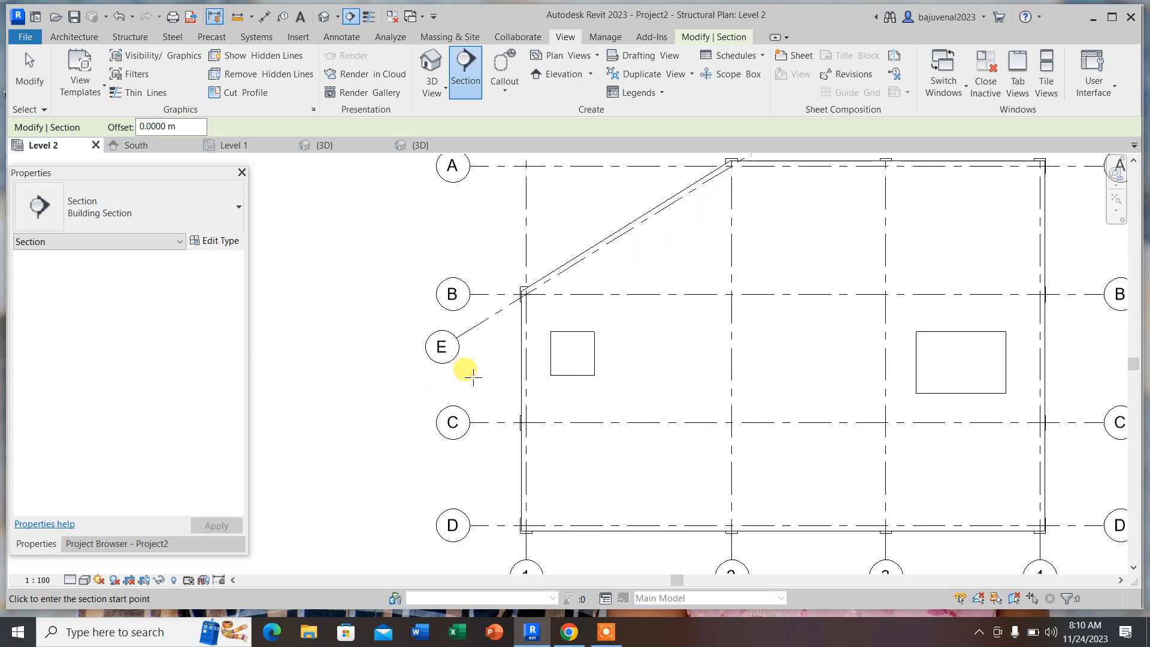
left_click(457, 358)
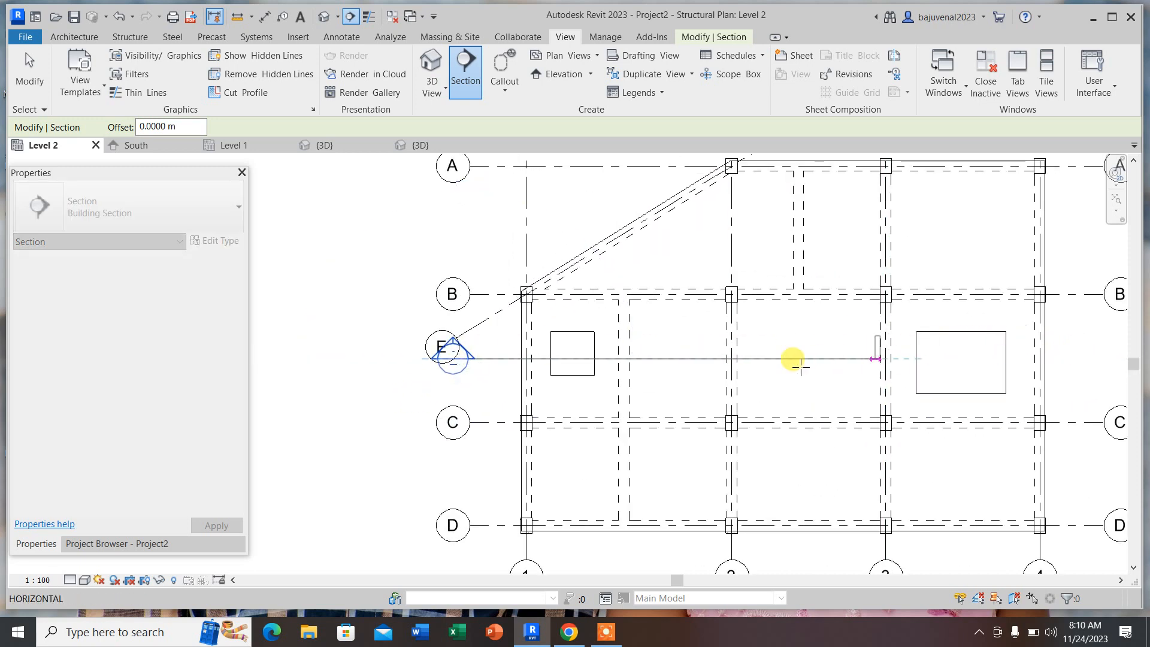
key("Escape")
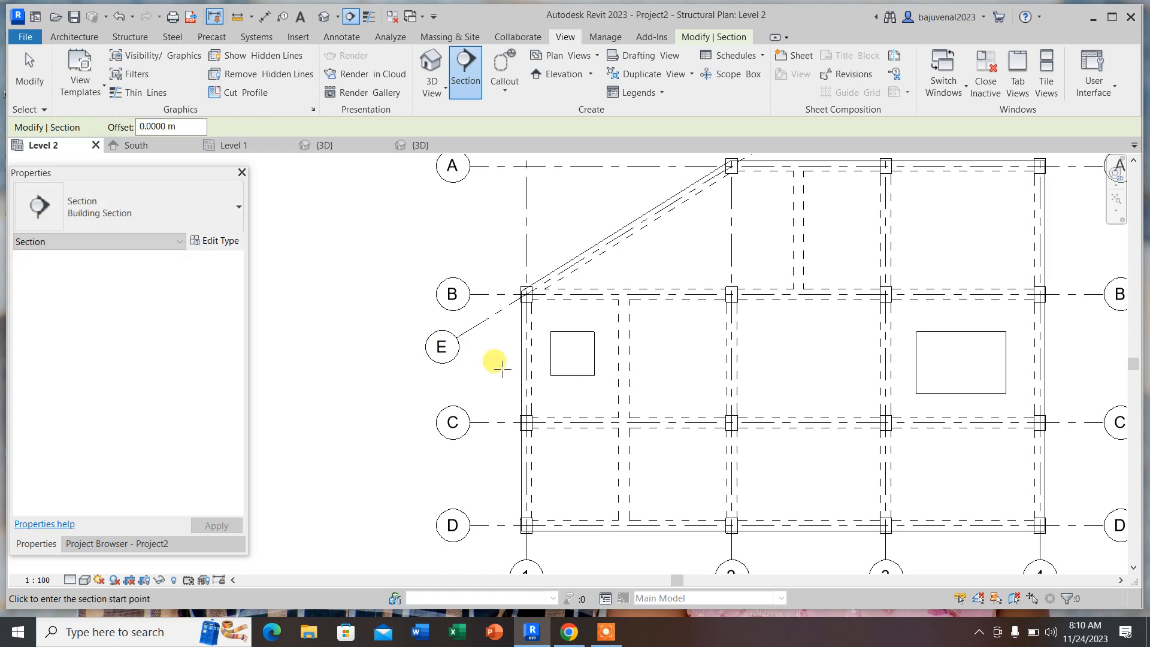
scroll(462, 311, "down", 2)
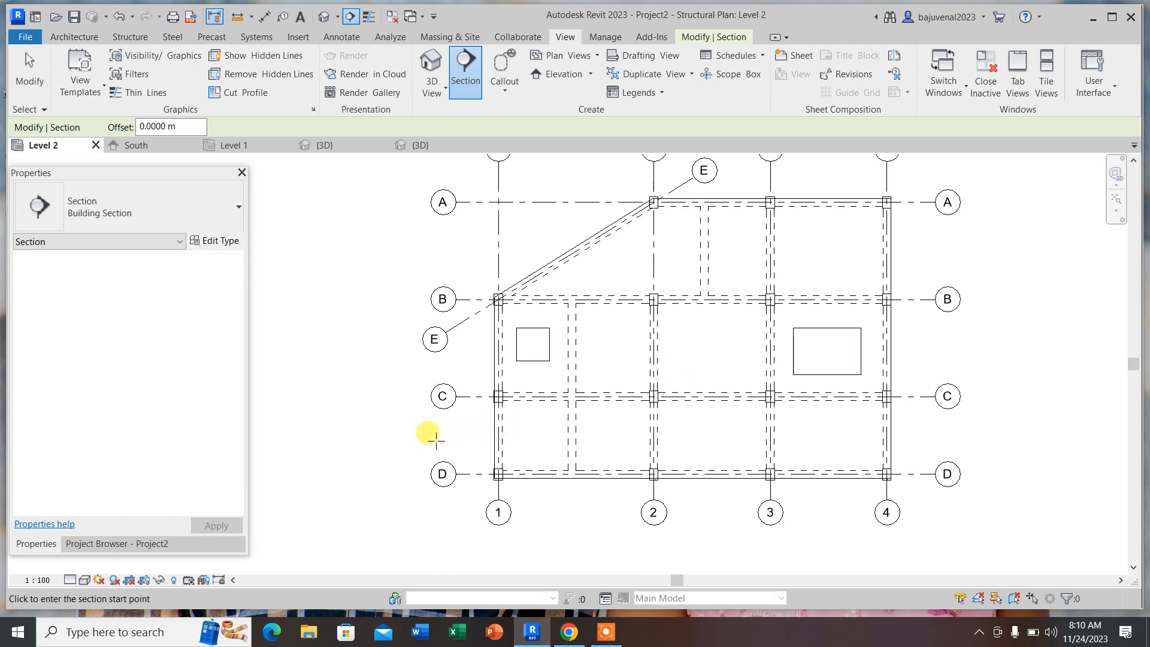
left_click(411, 435)
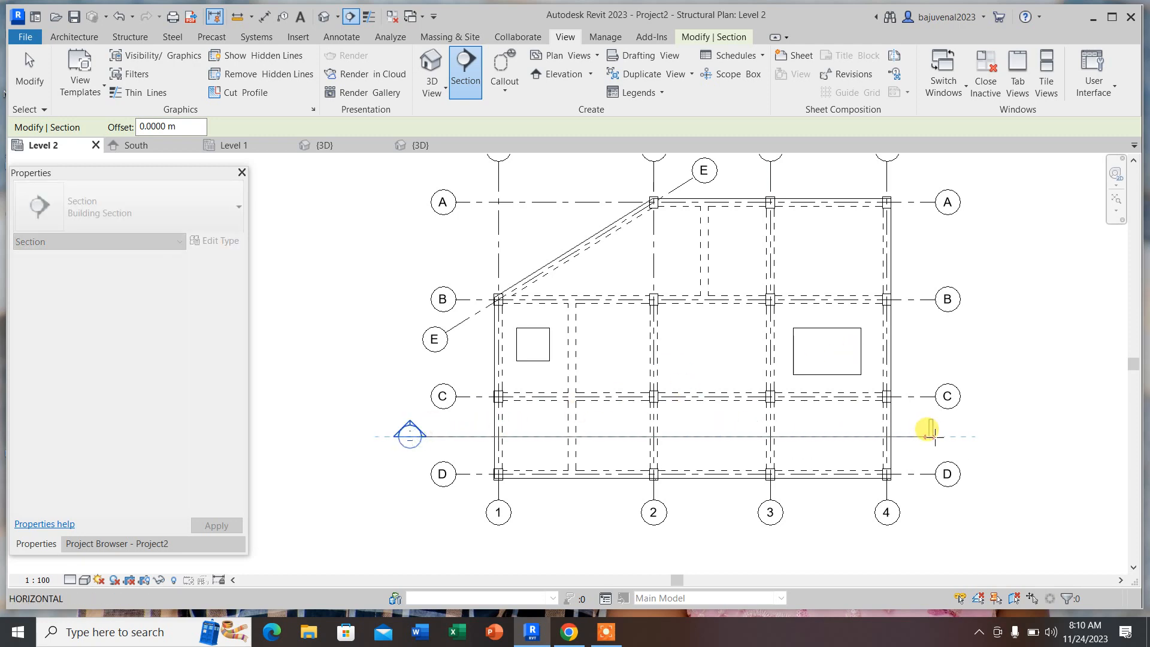
left_click(956, 427)
left_click(317, 307)
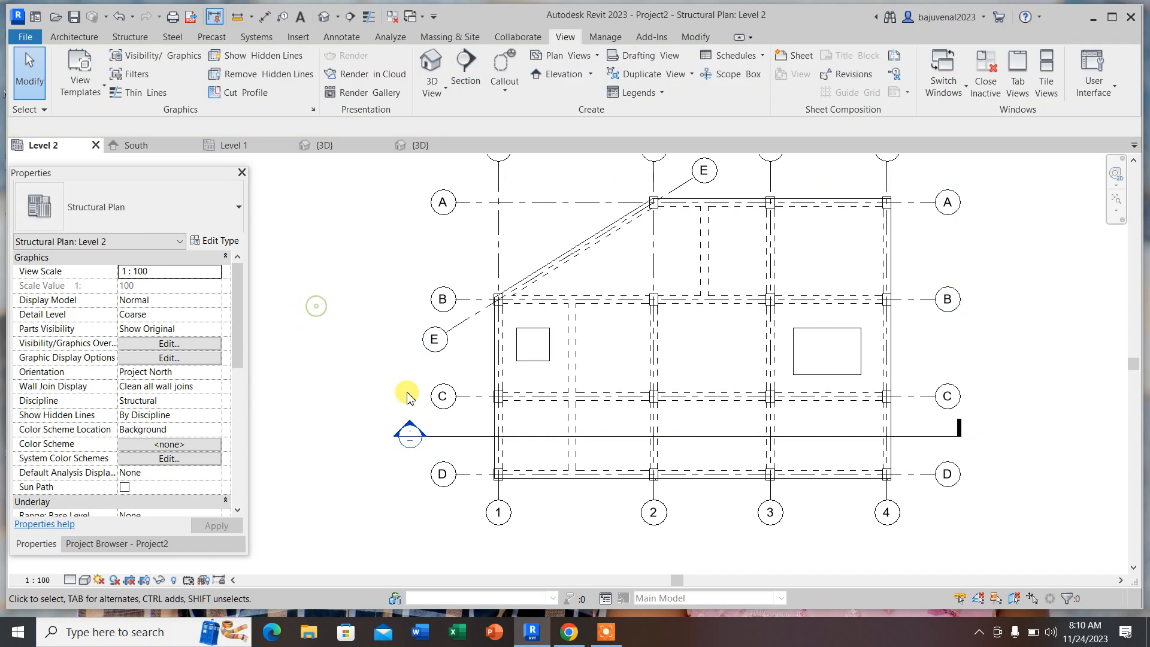
- Open the new section view and extend its crop region below Level 1 and above the grid bubbles
double_click(414, 436)
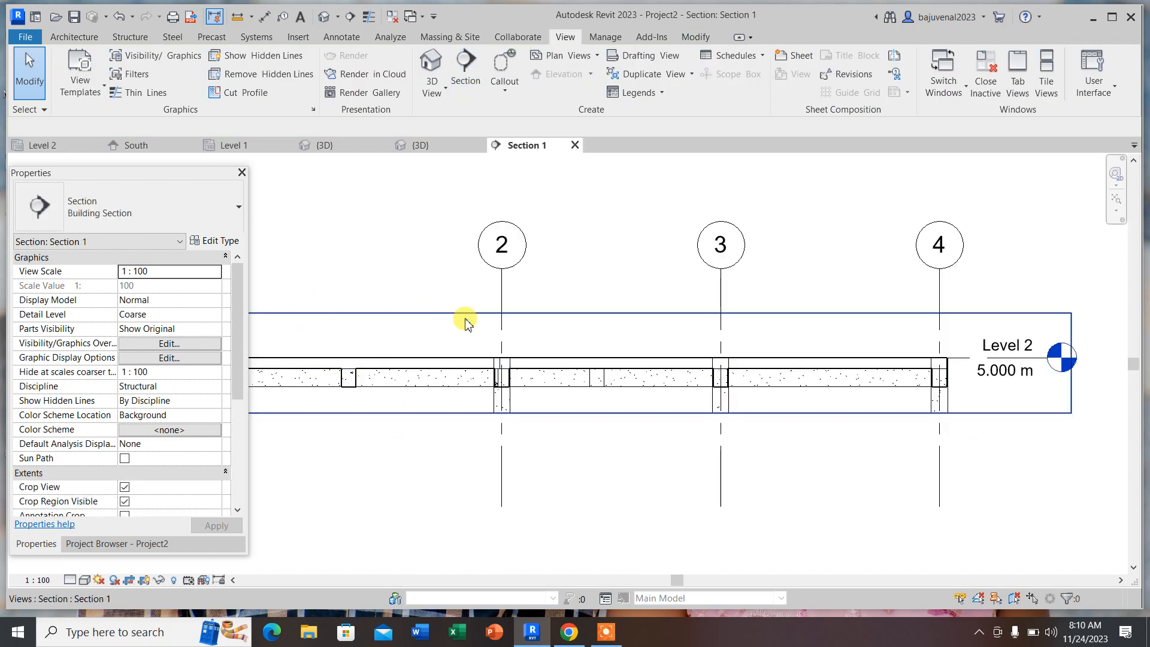
scroll(527, 372, "down", 3)
left_click(611, 341)
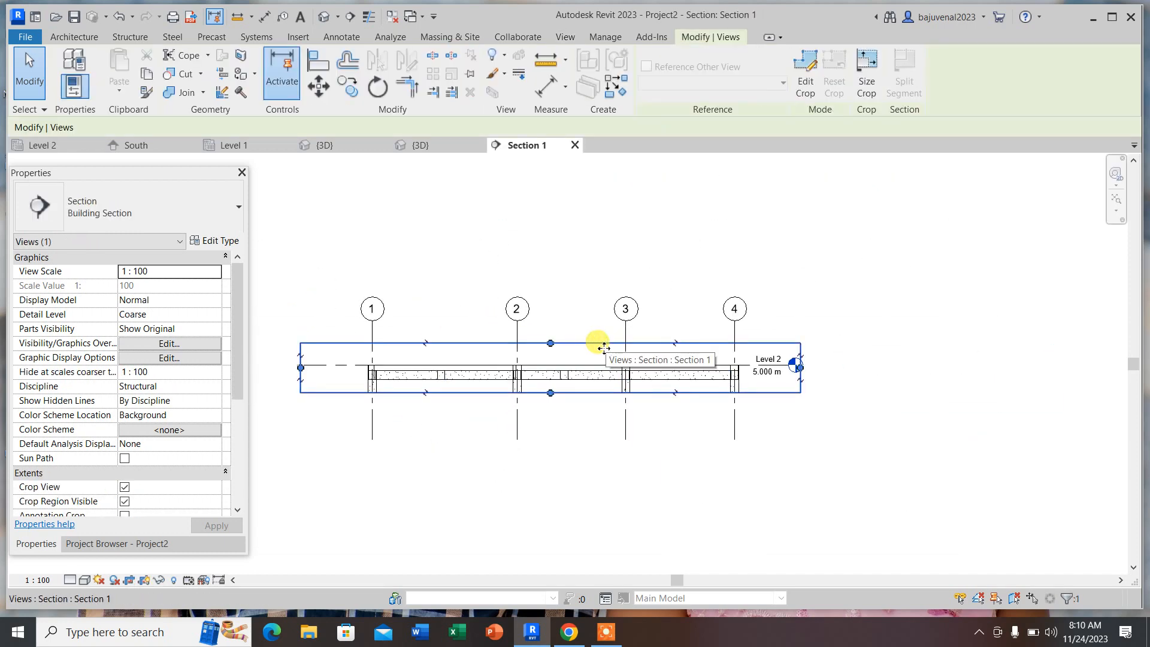
left_click_drag(550, 394, 548, 501)
left_click_drag(550, 344, 531, 250)
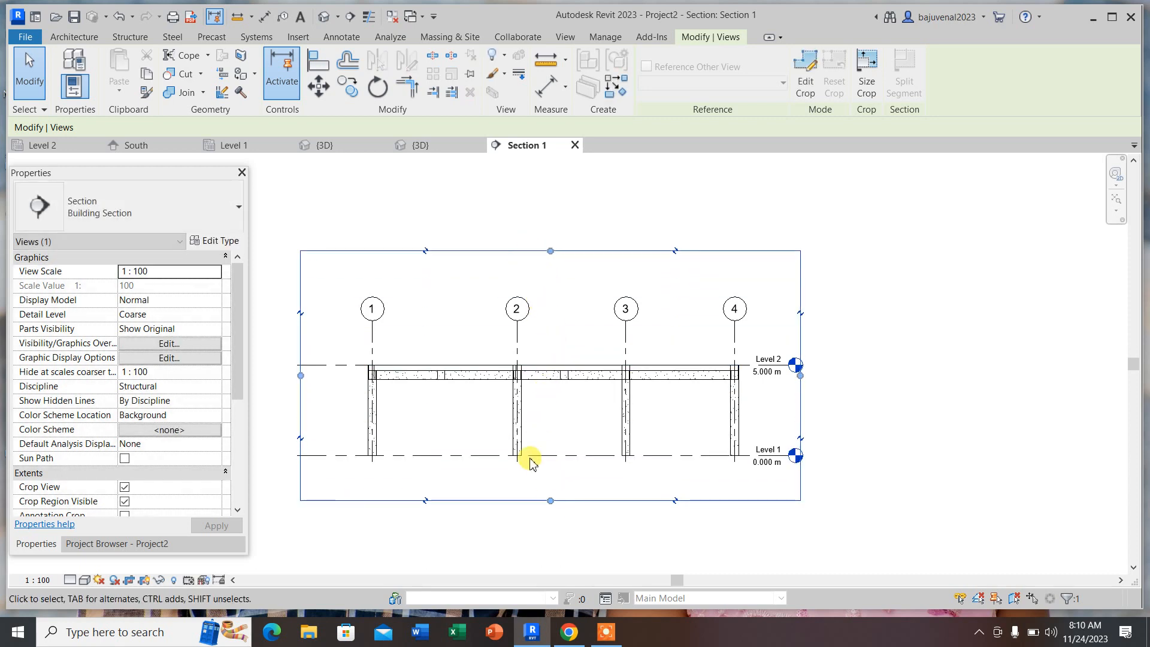
left_click_drag(550, 501, 550, 527)
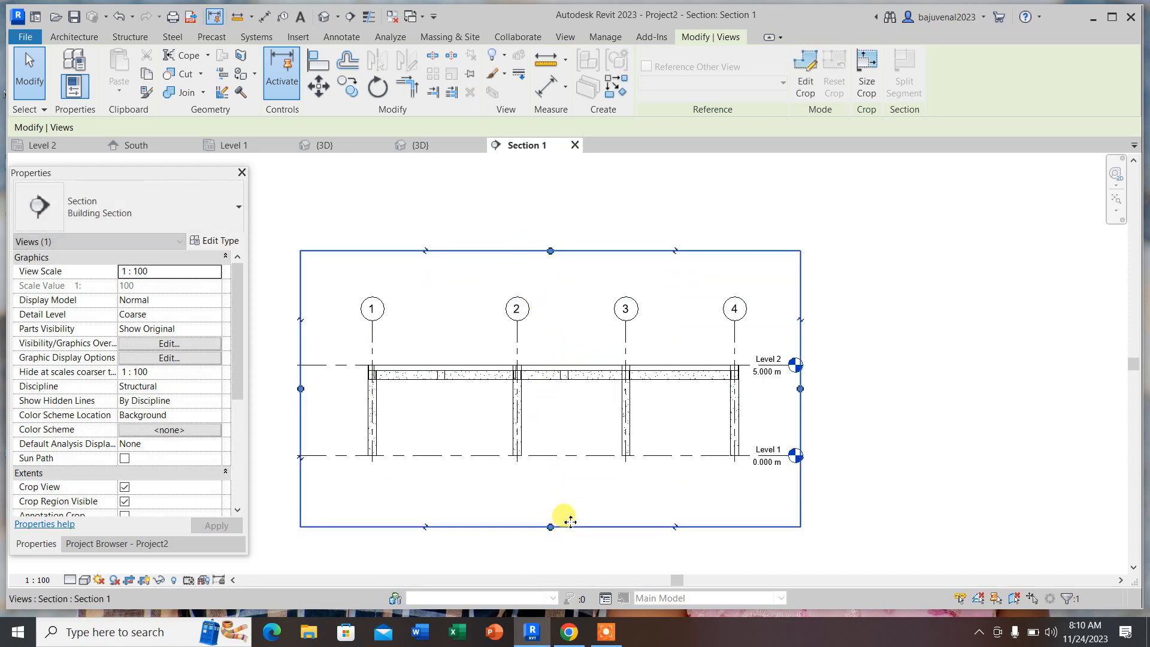
- Start placing rebar in the Level 2 floor slab in the section, using 16M bars with the straight shape M_00
scroll(690, 383, "up", 3)
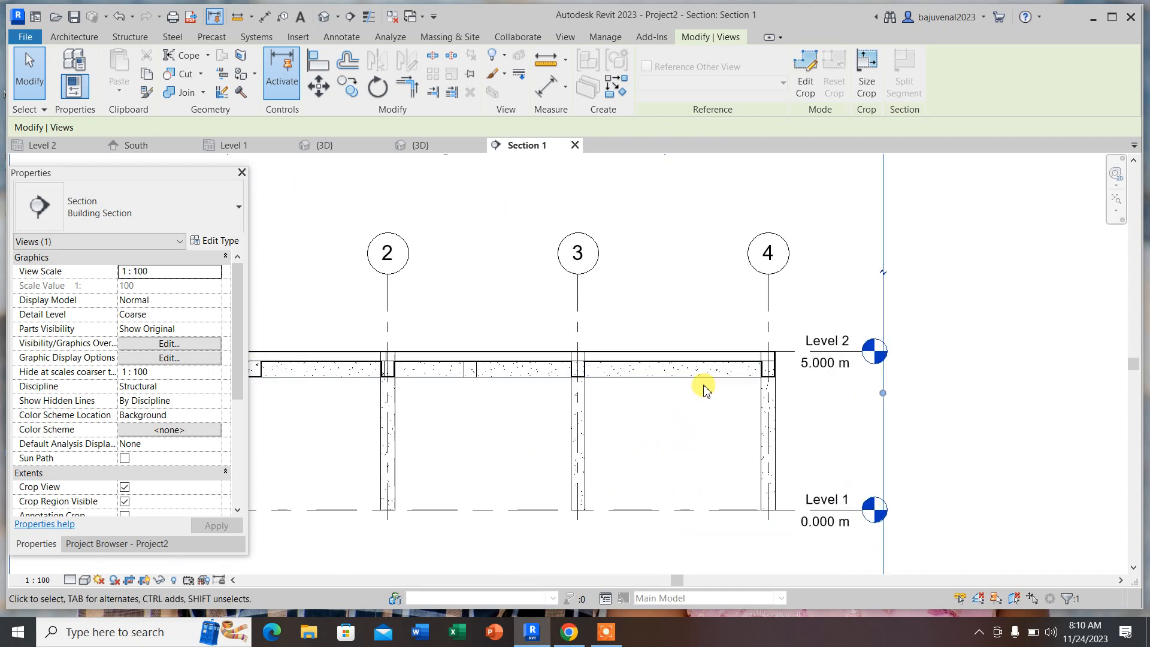
scroll(502, 369, "up", 3)
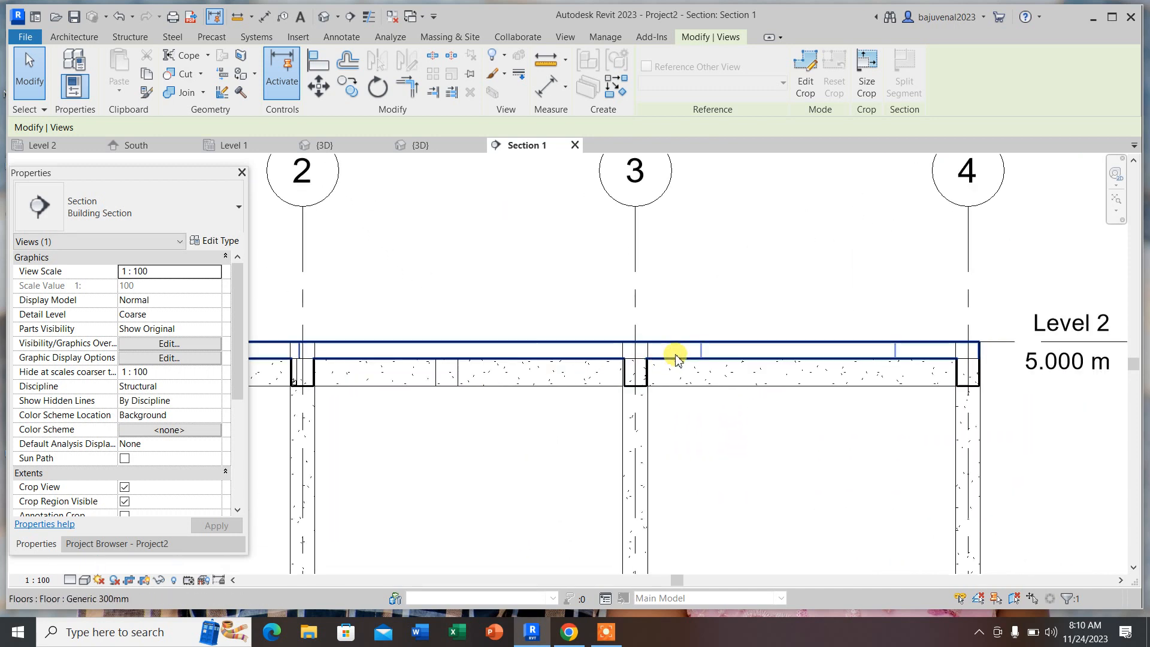
left_click(931, 345)
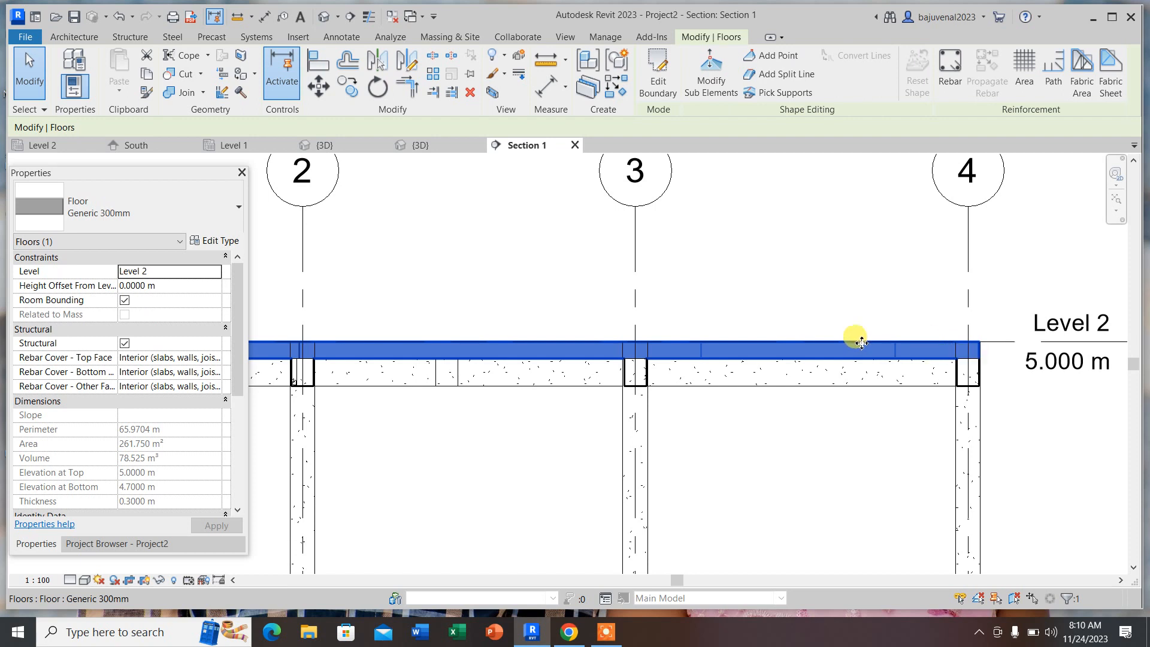
scroll(566, 354, "down", 2)
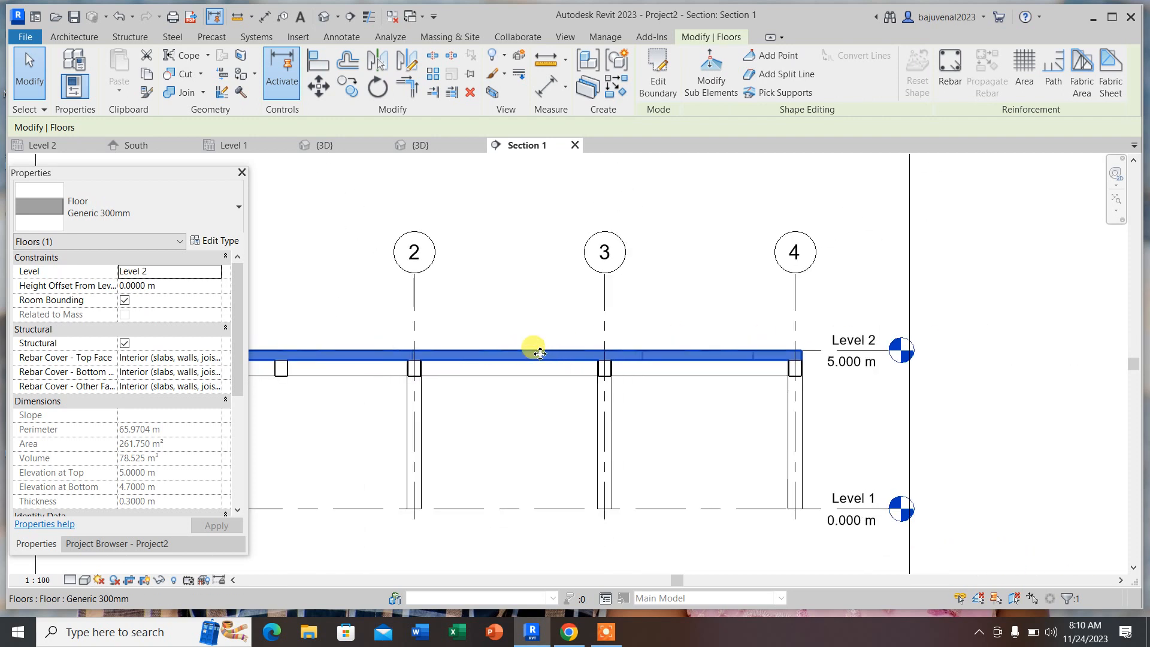
left_click(951, 63)
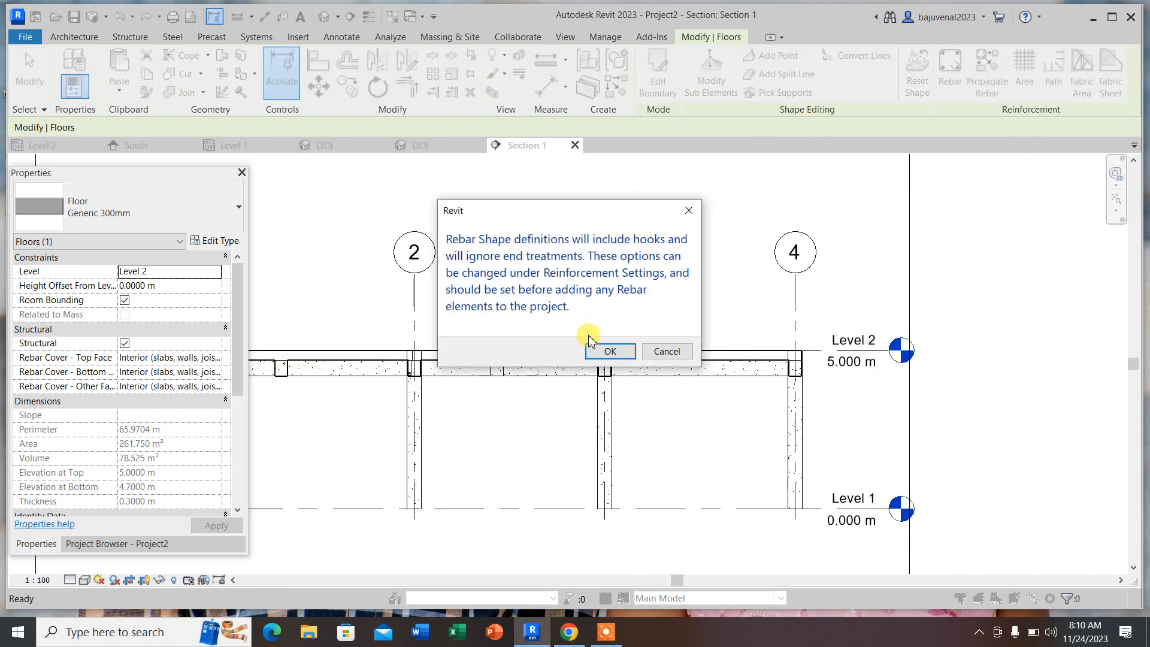
left_click(609, 352)
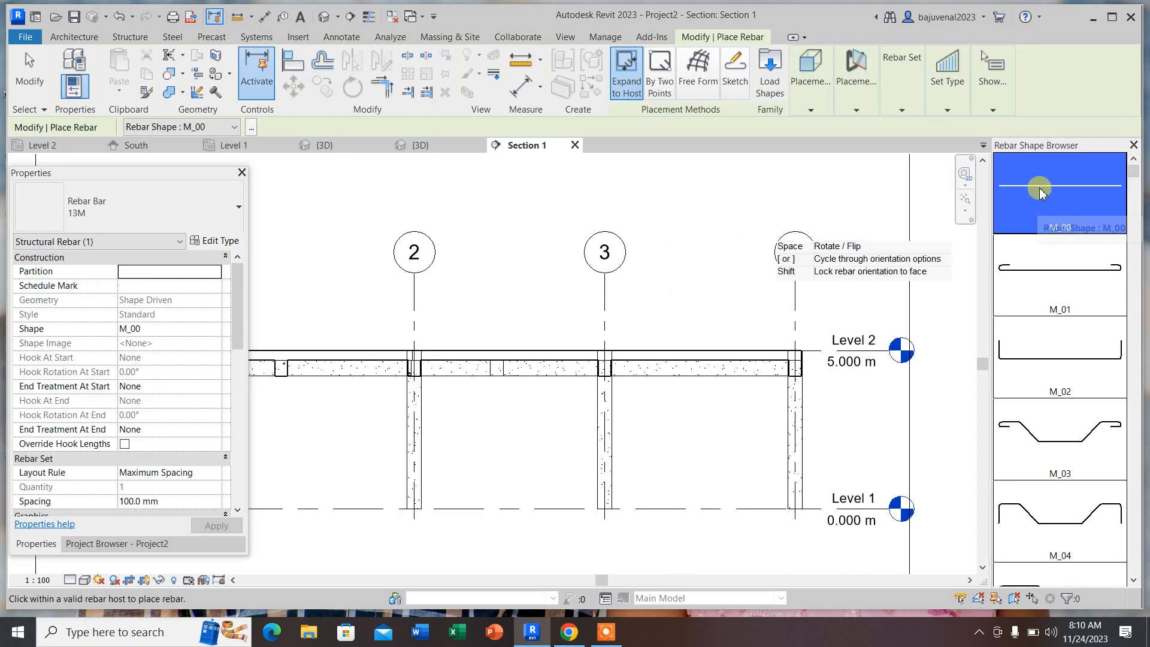
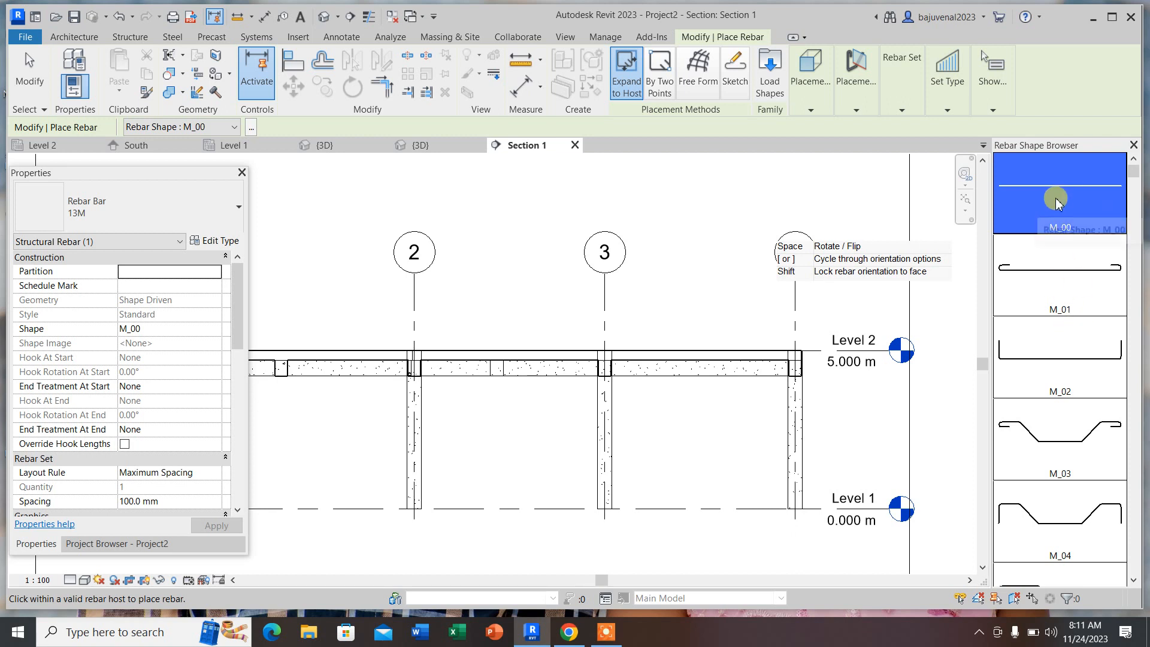
left_click(129, 219)
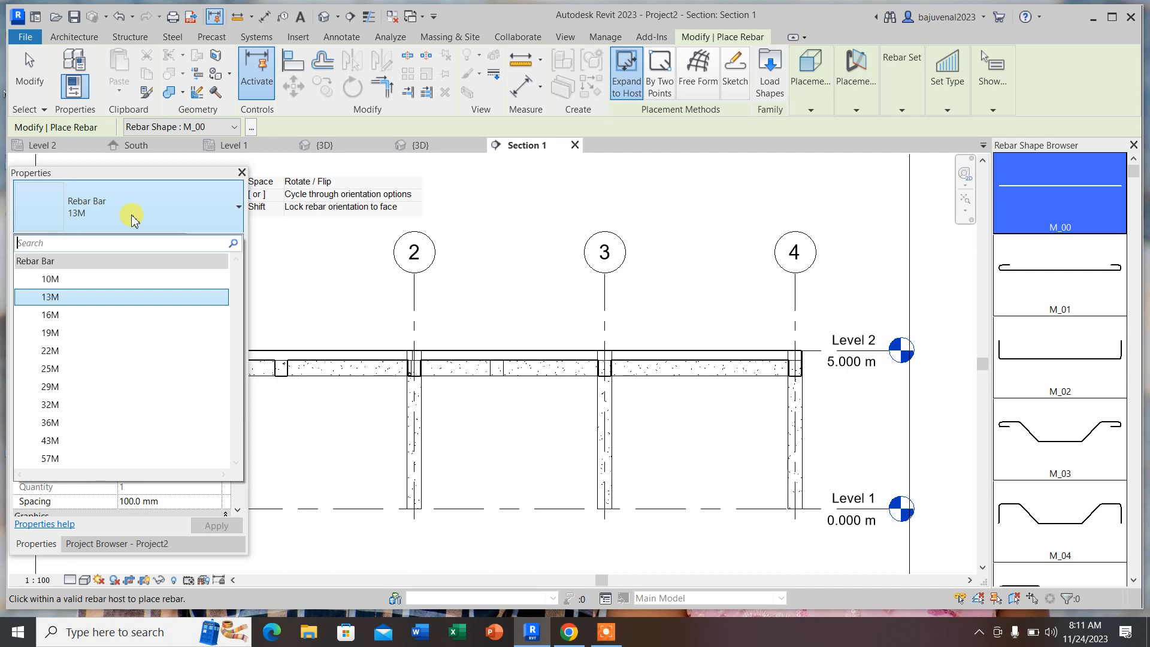
left_click(60, 319)
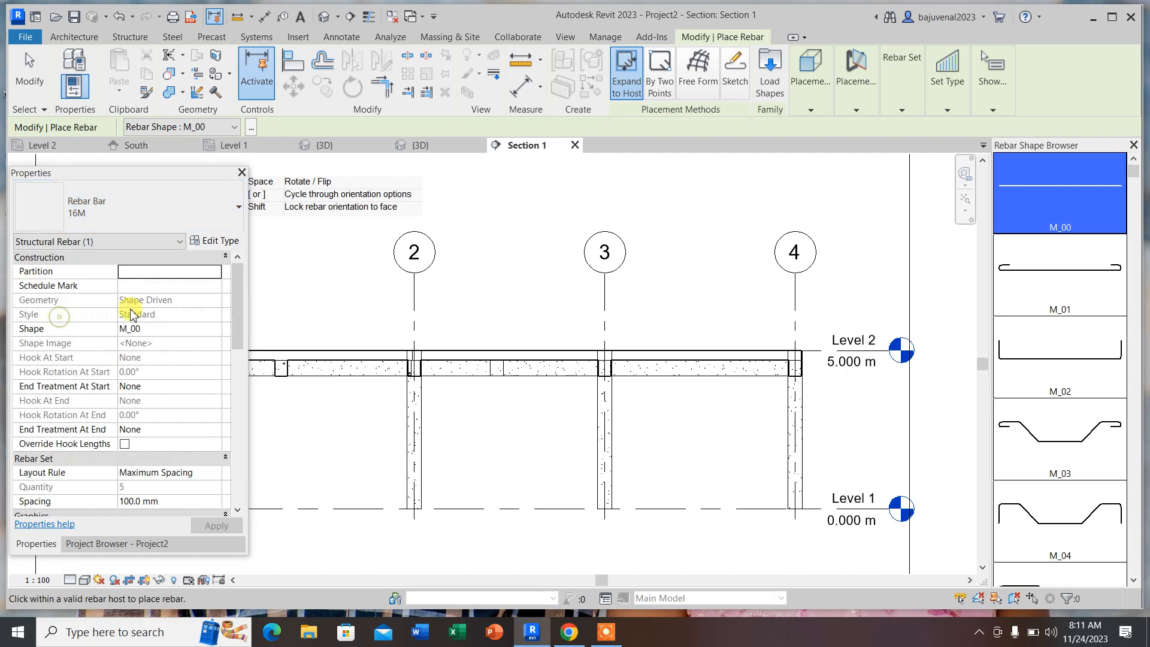
- Set the rebar placement plane to Near Cover Reference and the placement orientation to Perpendicular to Cover
scroll(834, 394, "up", 3)
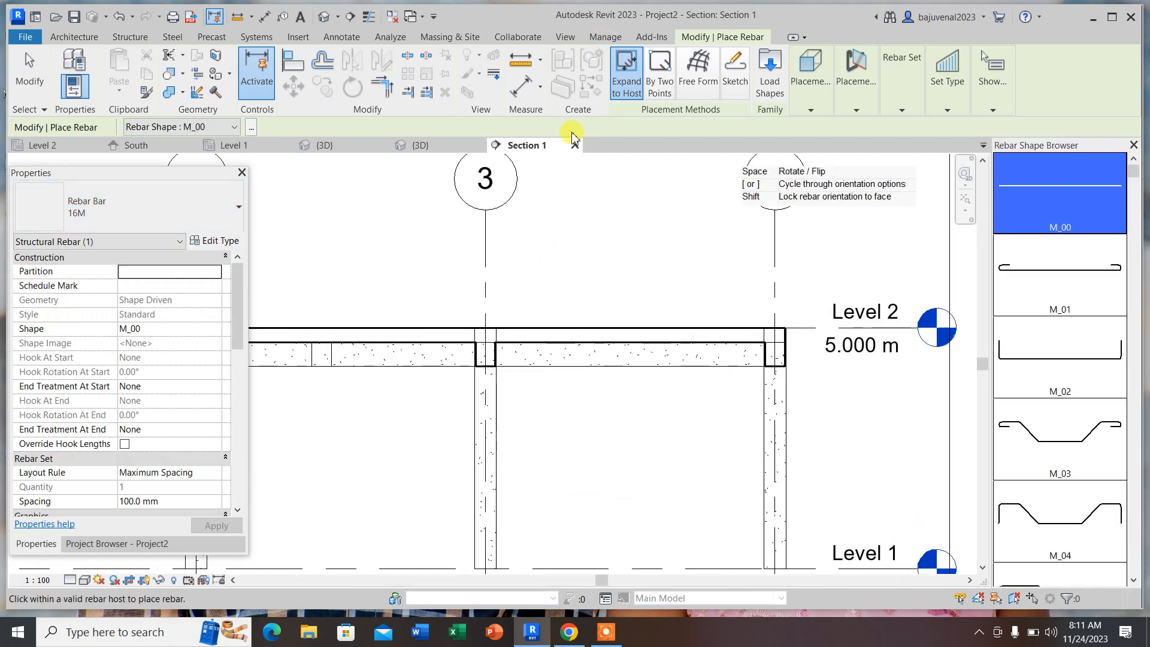
scroll(598, 219, "down", 3)
scroll(680, 309, "up", 2)
scroll(679, 314, "up", 1)
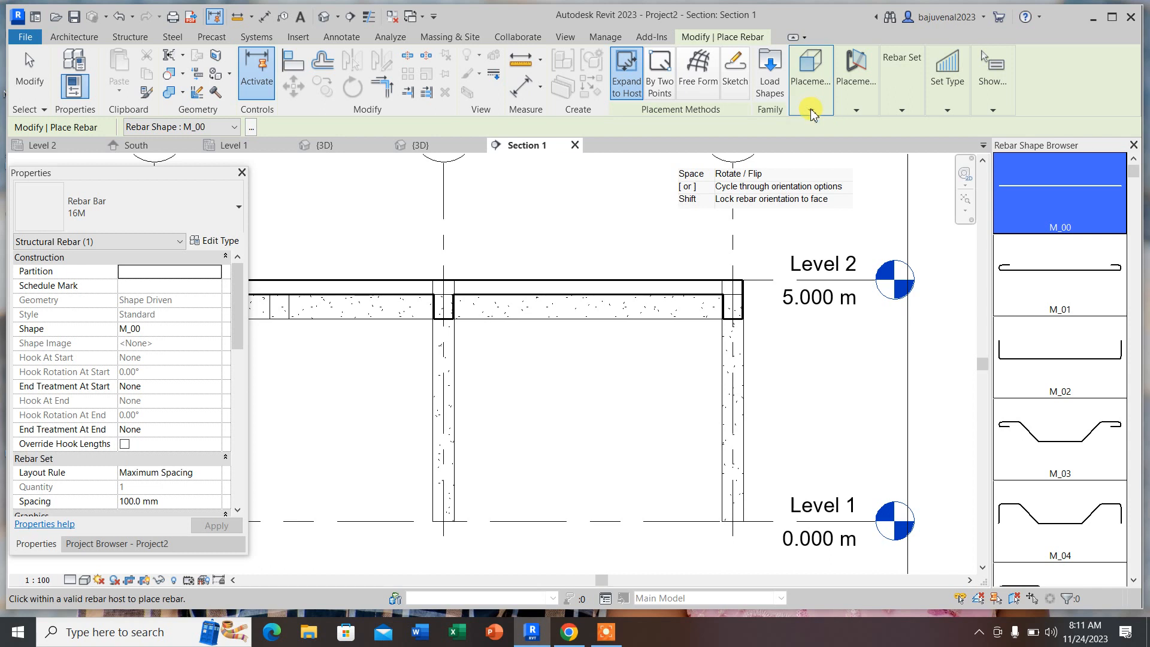
left_click(811, 110)
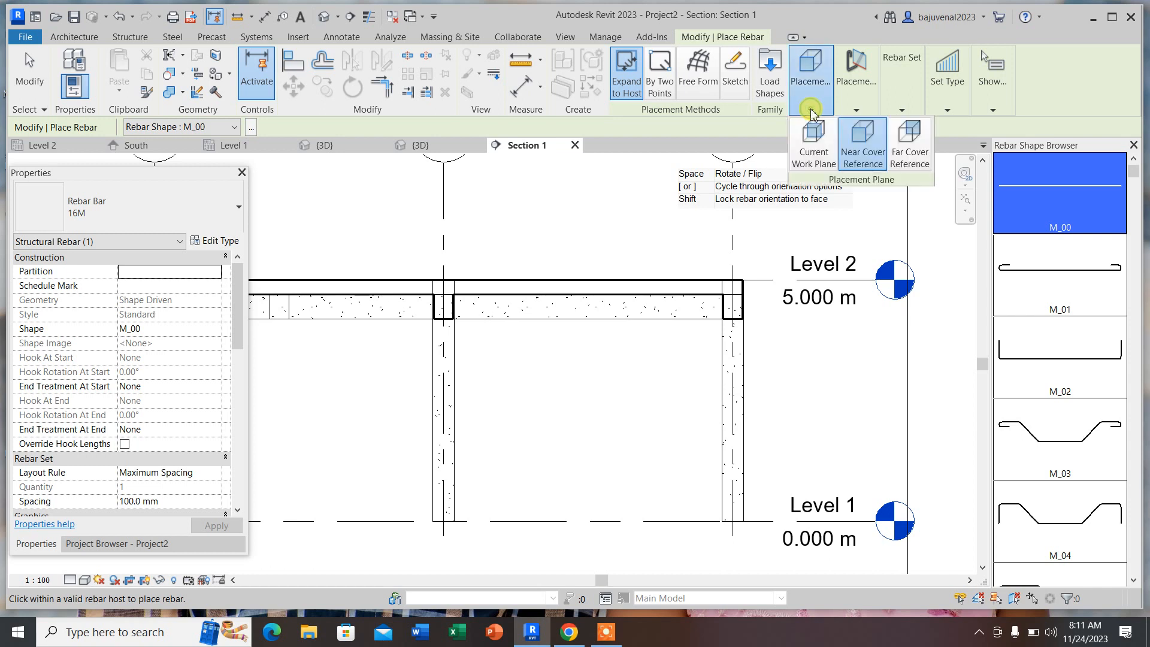
left_click(864, 157)
left_click(858, 111)
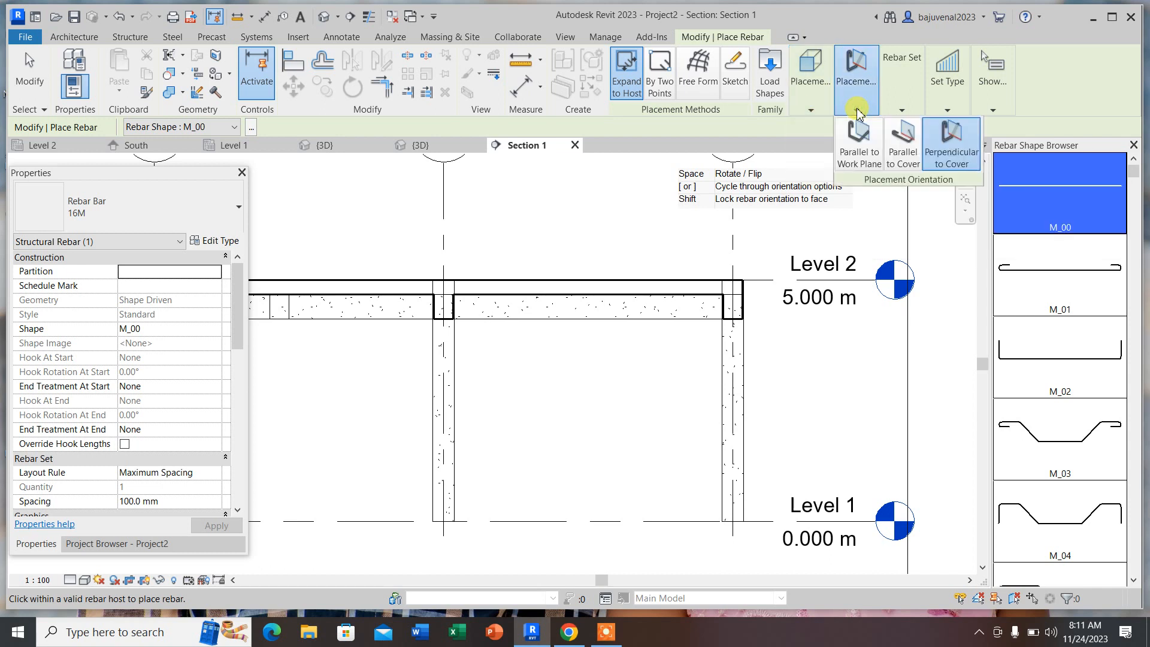
left_click(903, 147)
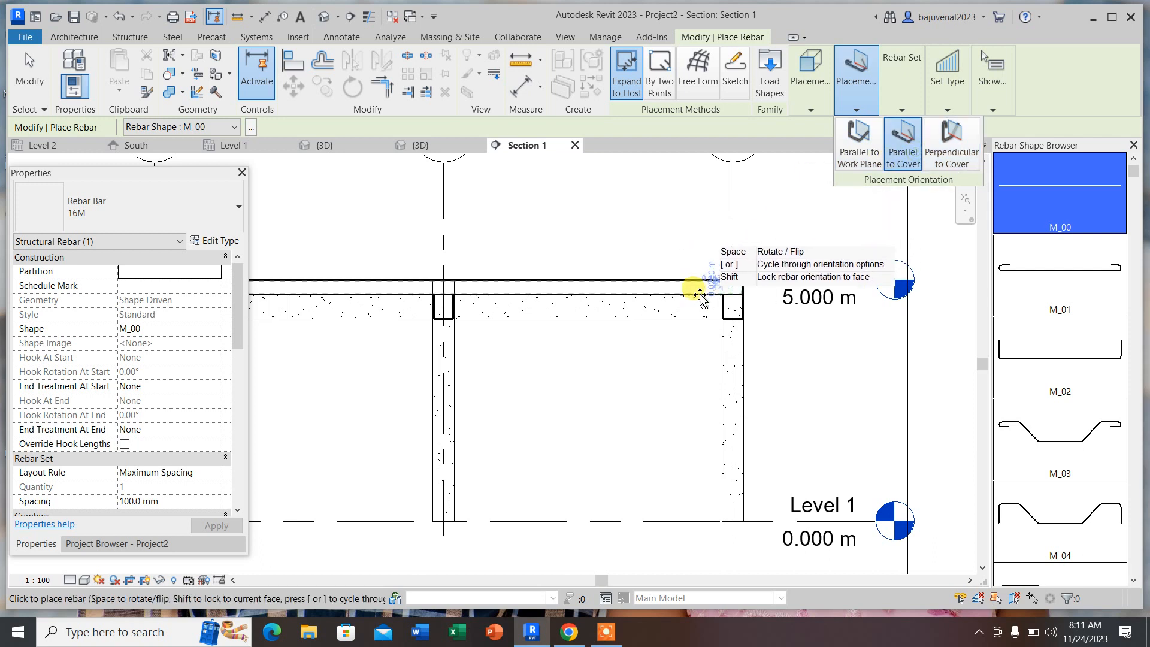
scroll(699, 295, "up", 2)
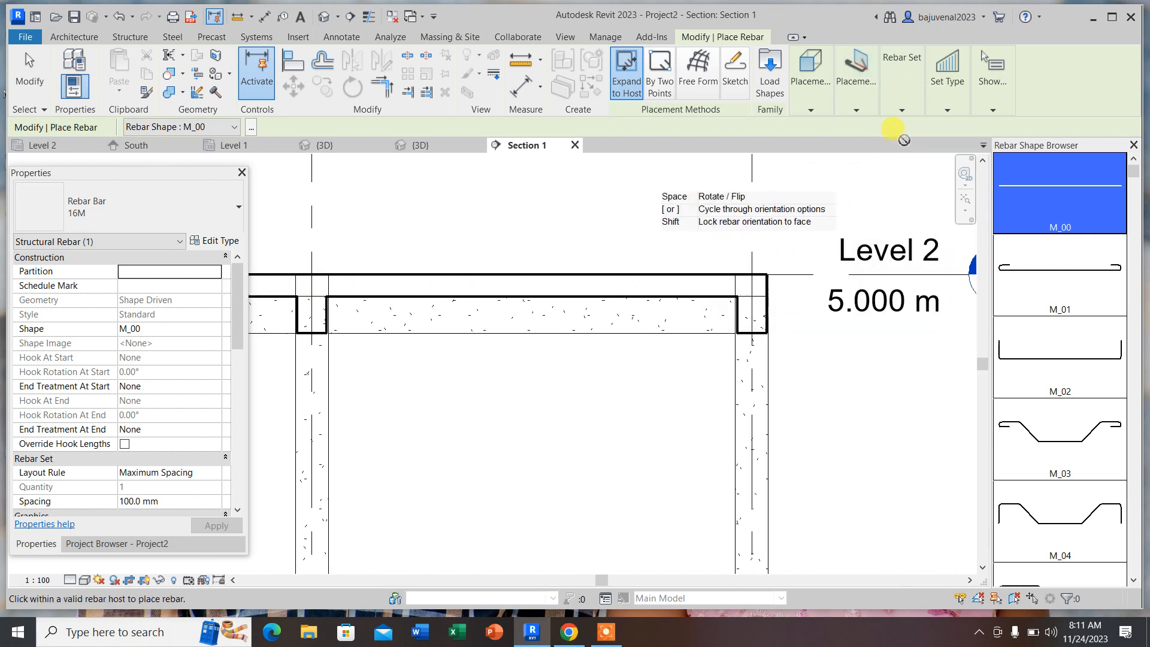
left_click(858, 111)
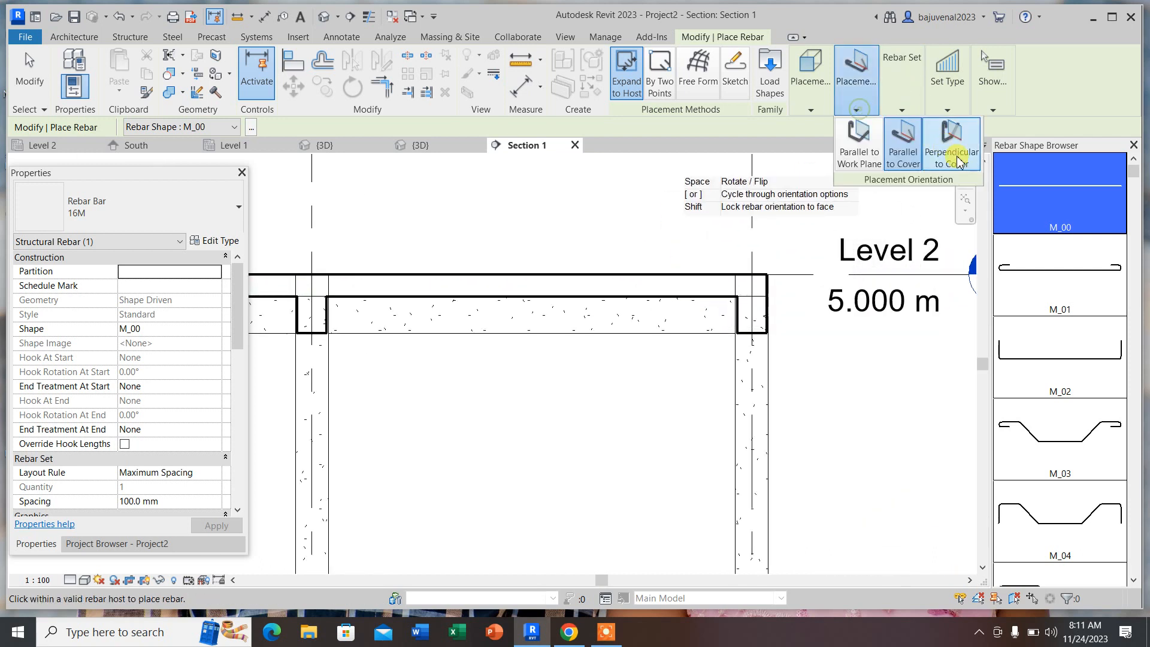
left_click(953, 147)
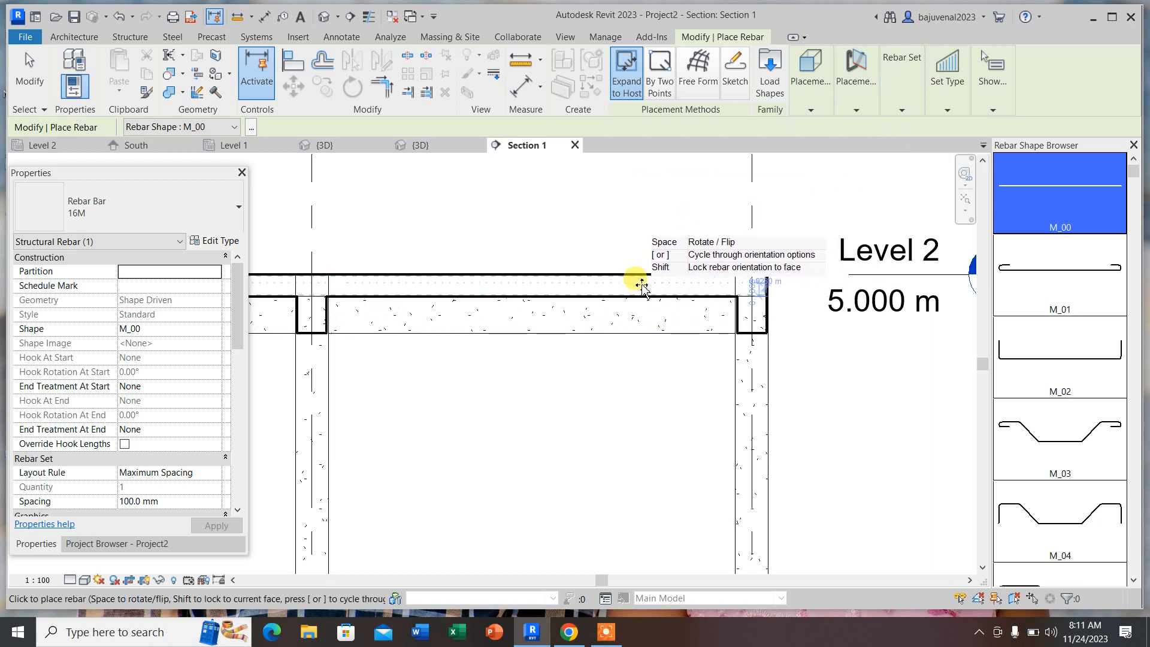
- Place 16M bar sets near the slab's top and bottom faces at 100 mm maximum spacing and finish rebar placement
scroll(642, 287, "up", 2)
scroll(653, 282, "down", 2)
scroll(624, 279, "up", 2)
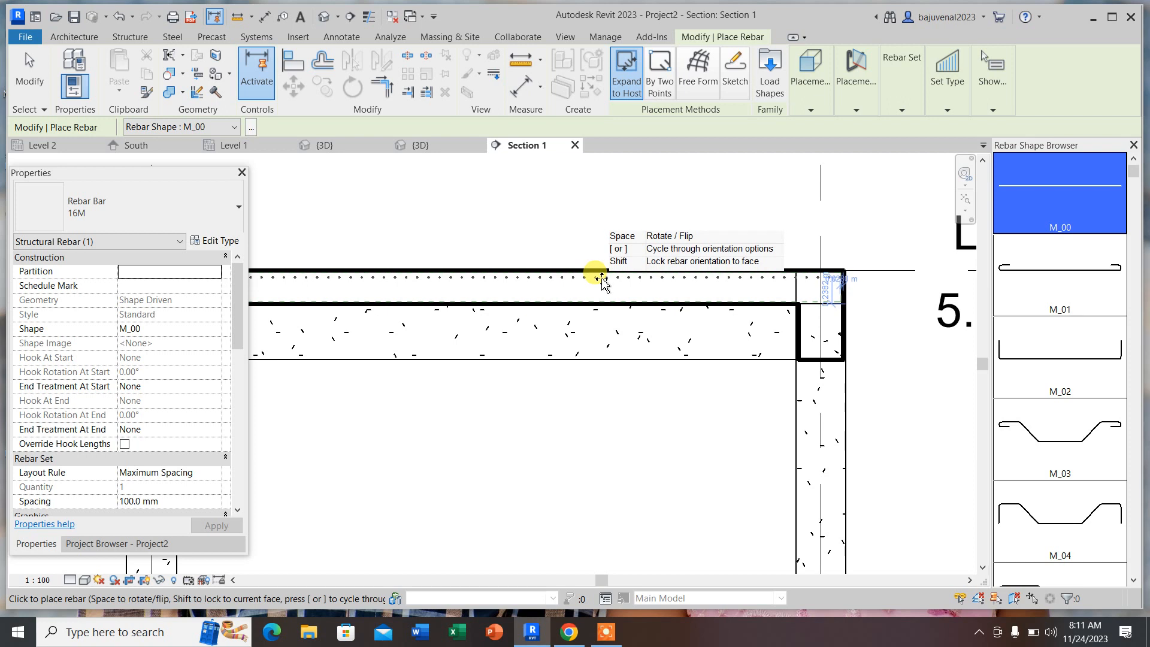
scroll(622, 278, "down", 3)
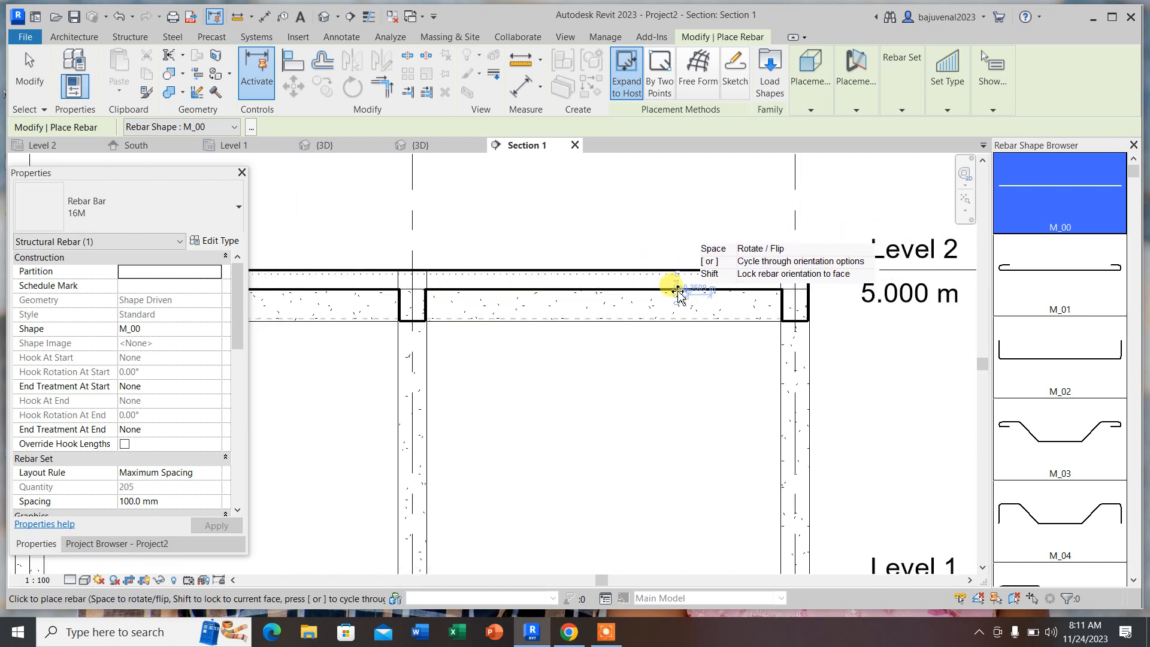
scroll(719, 269, "down", 2)
scroll(641, 273, "up", 2)
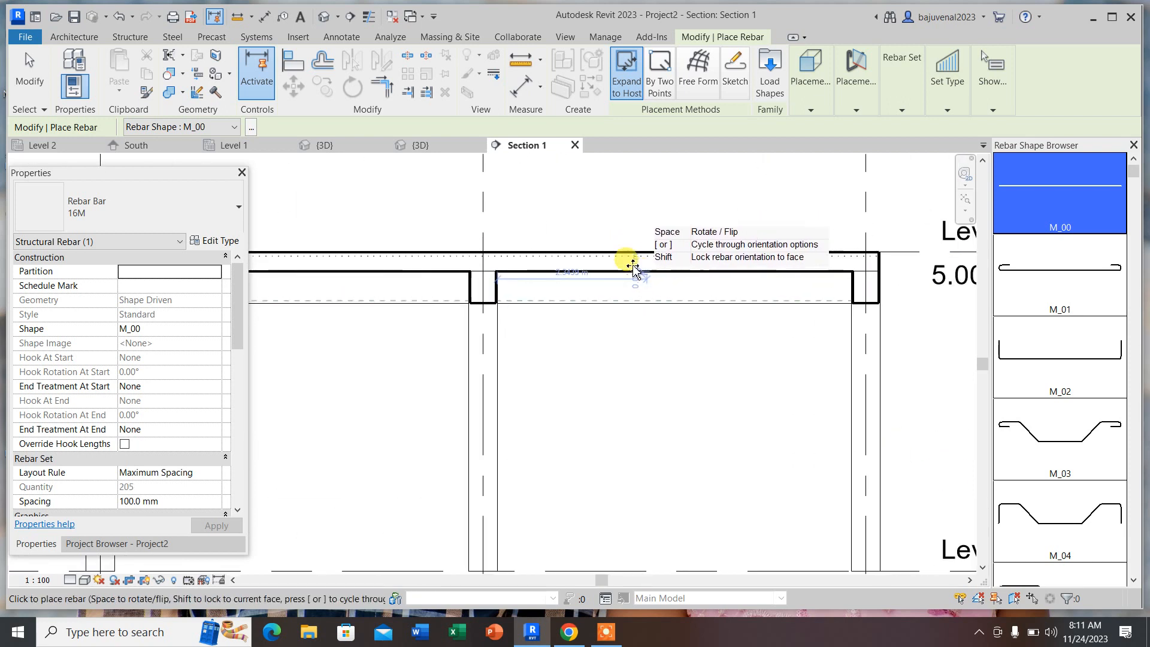
scroll(633, 268, "up", 3)
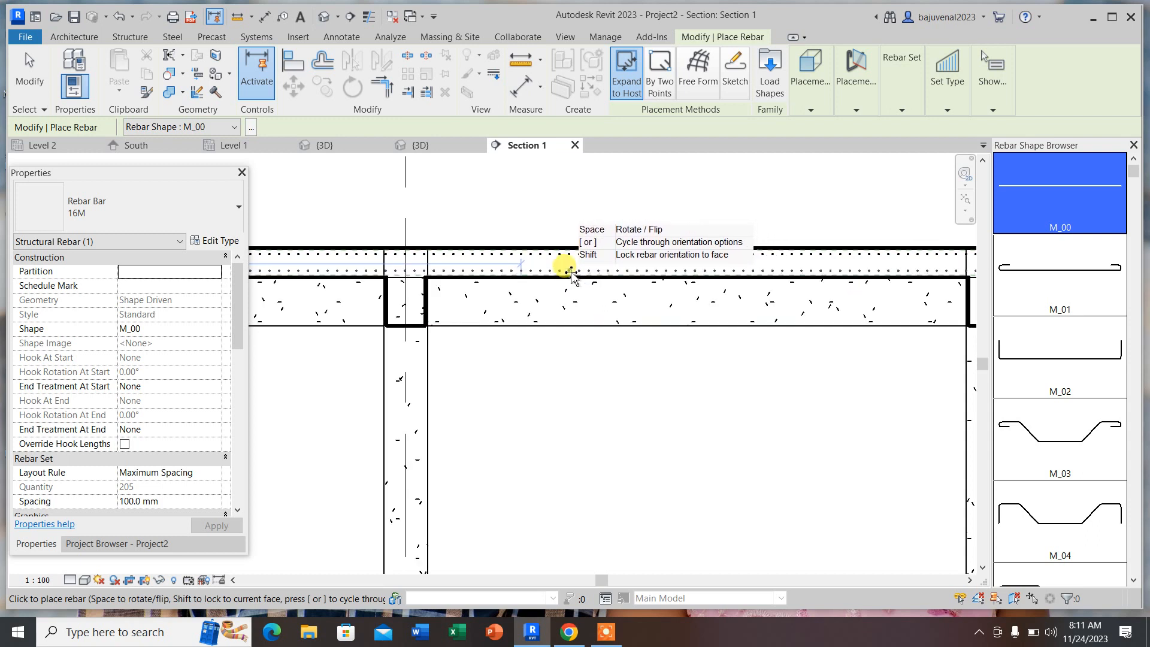
scroll(743, 279, "down", 3)
scroll(765, 234, "down", 2)
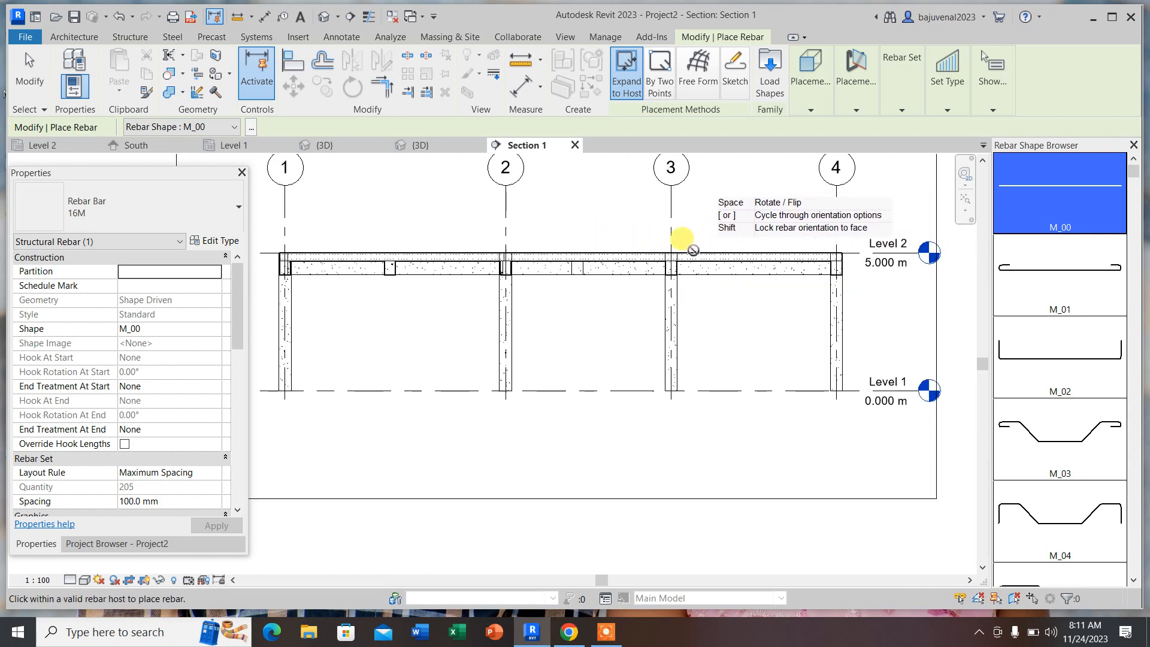
key("Escape")
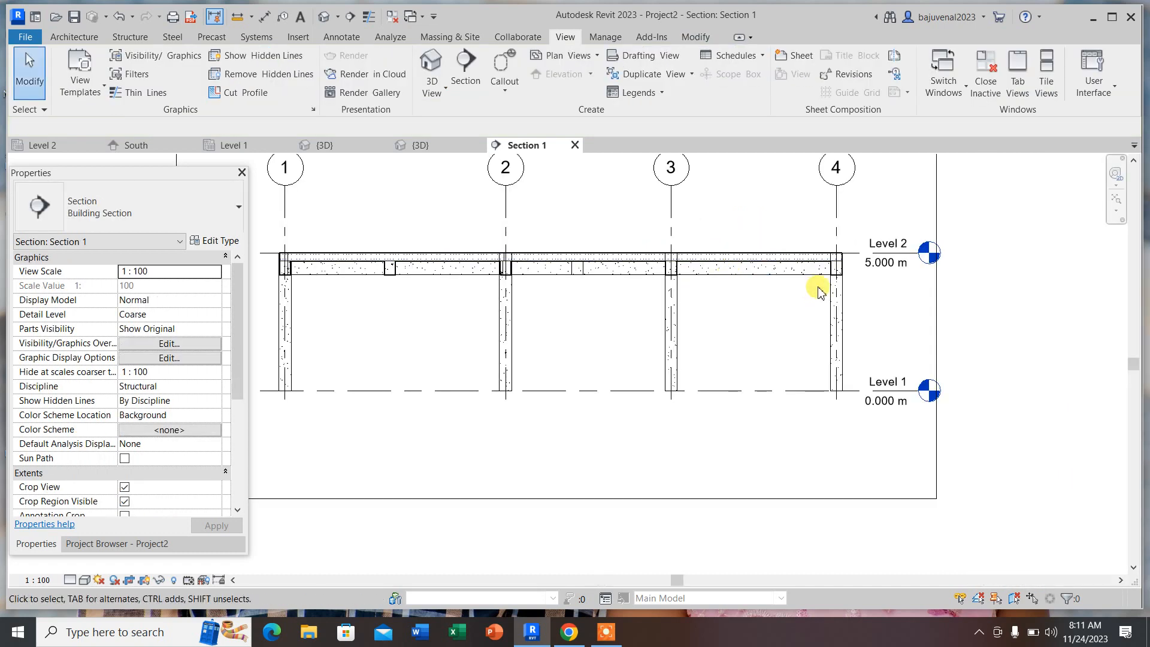
- Select the slab's top bar set near grid 4 and enter a negative distance from its end bar to the slab edge
scroll(830, 258, "up", 2)
scroll(833, 257, "up", 2)
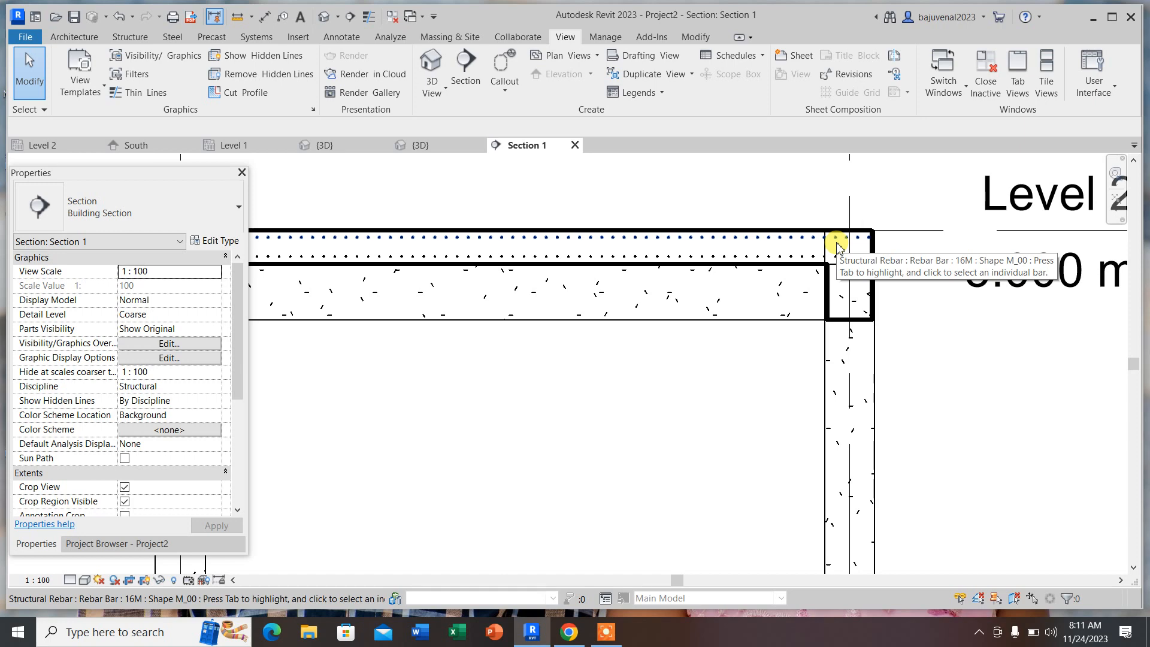
scroll(839, 249, "up", 2)
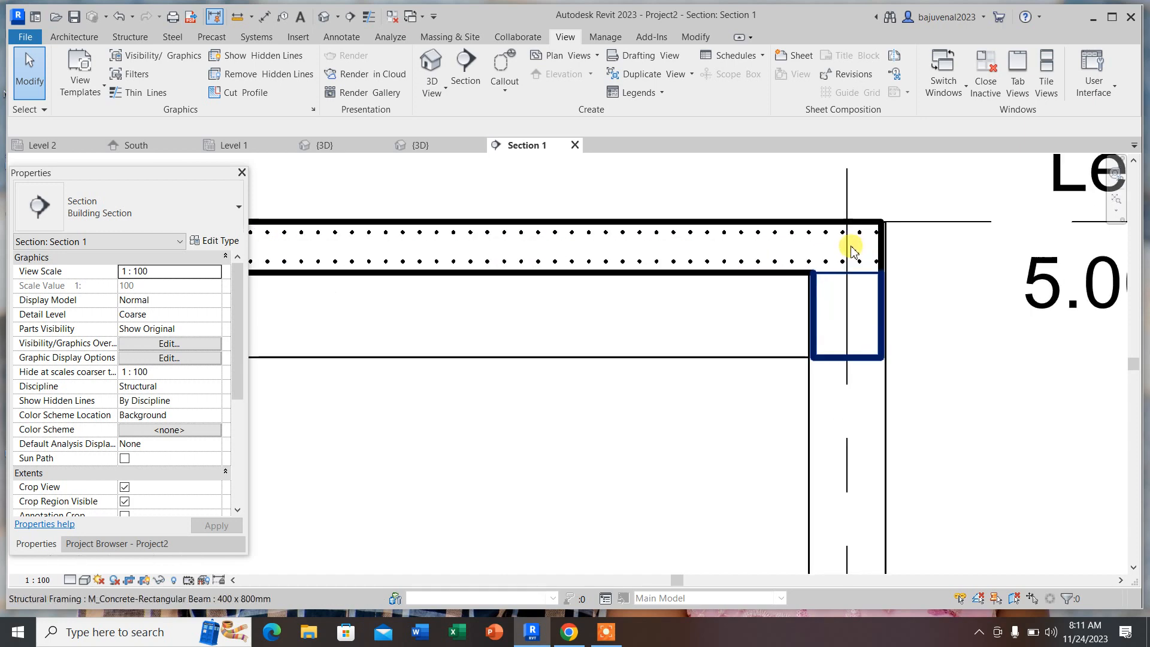
left_click(859, 235)
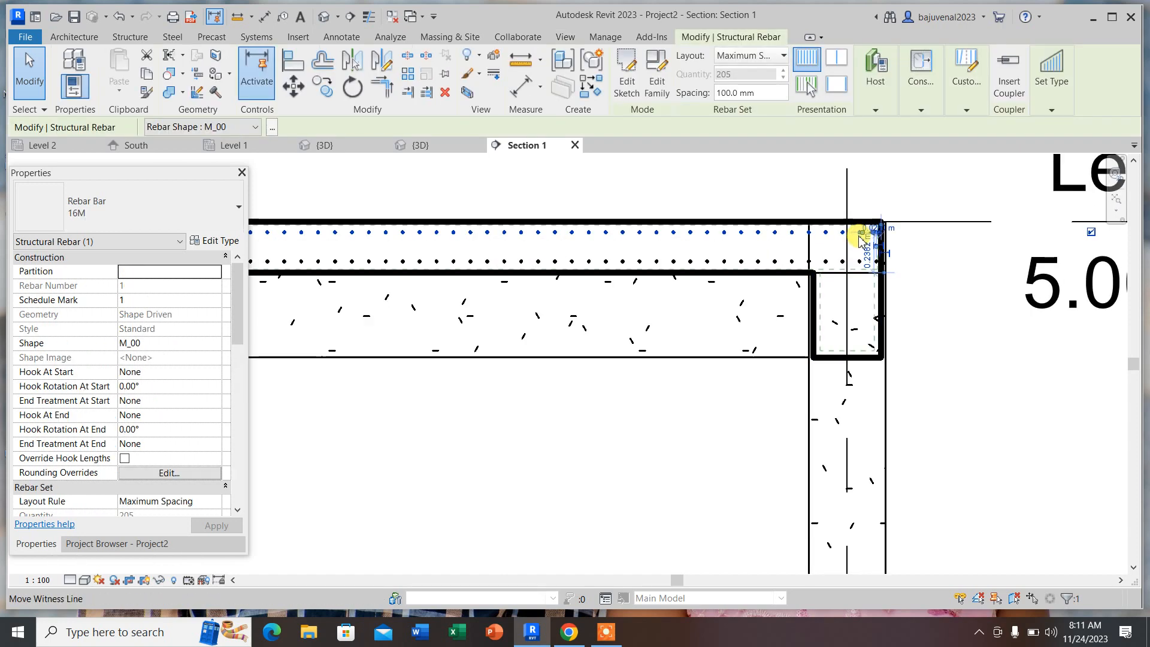
left_click(921, 252)
scroll(899, 230, "up", 1)
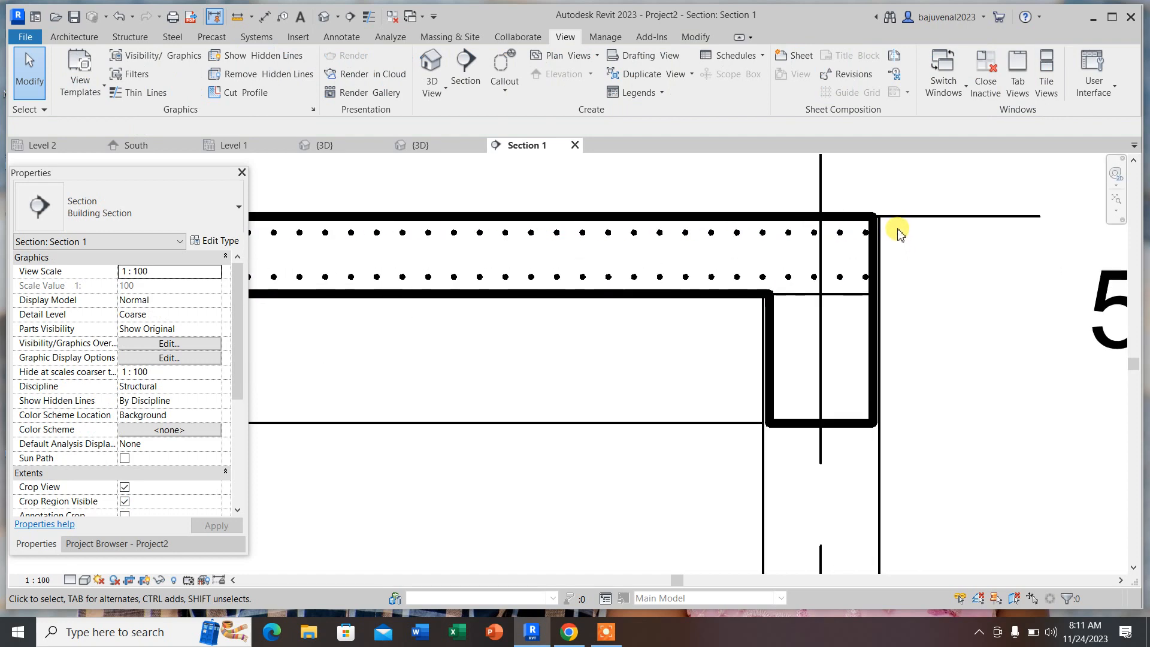
left_click(865, 235)
scroll(950, 283, "up", 3)
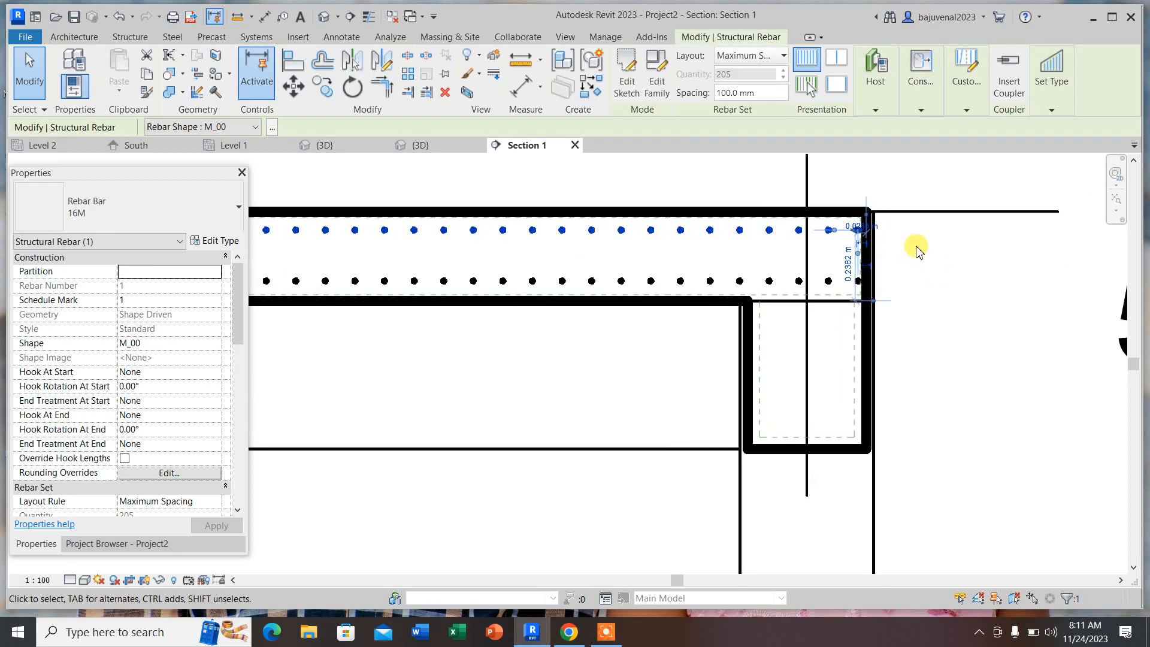
scroll(804, 217, "up", 2)
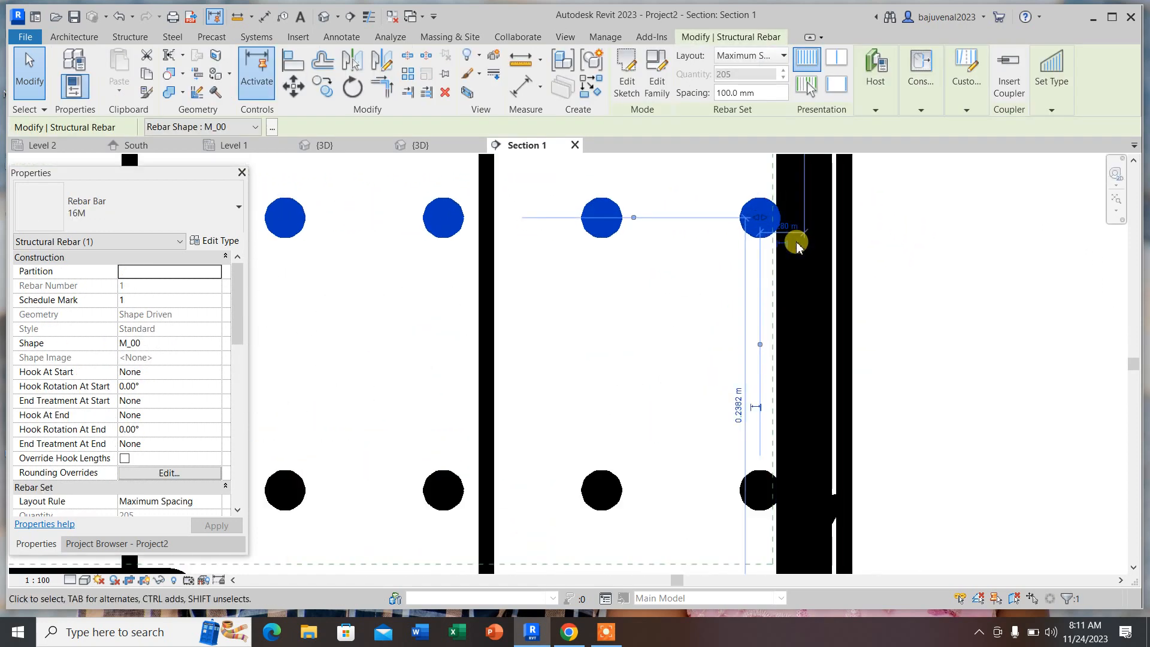
left_click(787, 233)
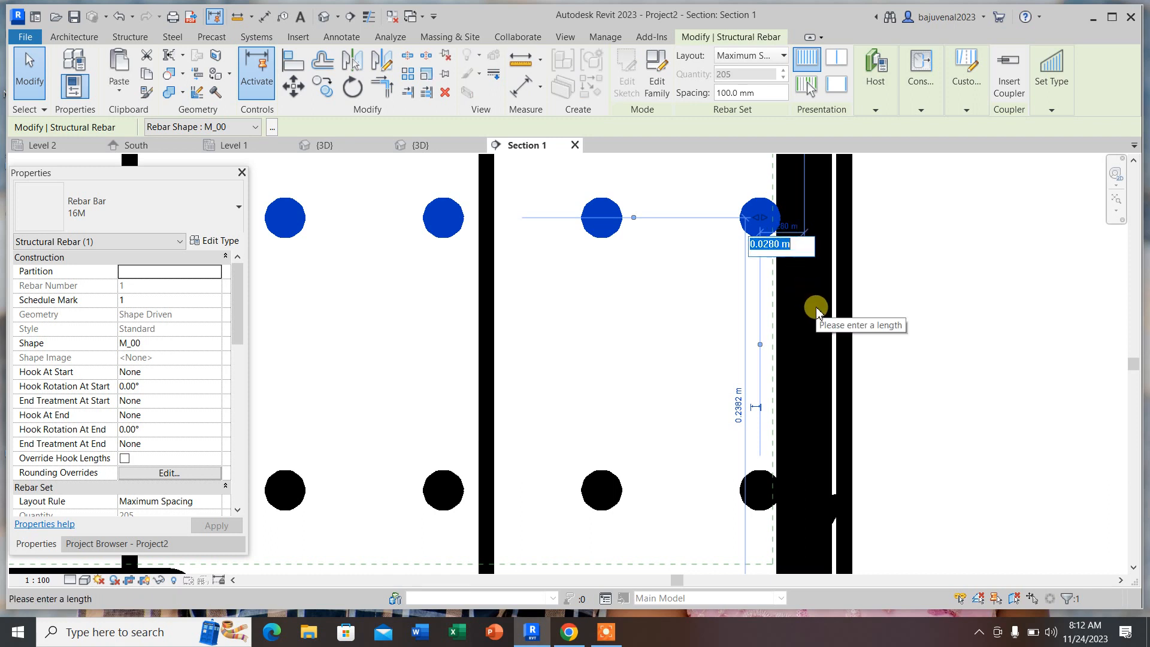
type("-0")
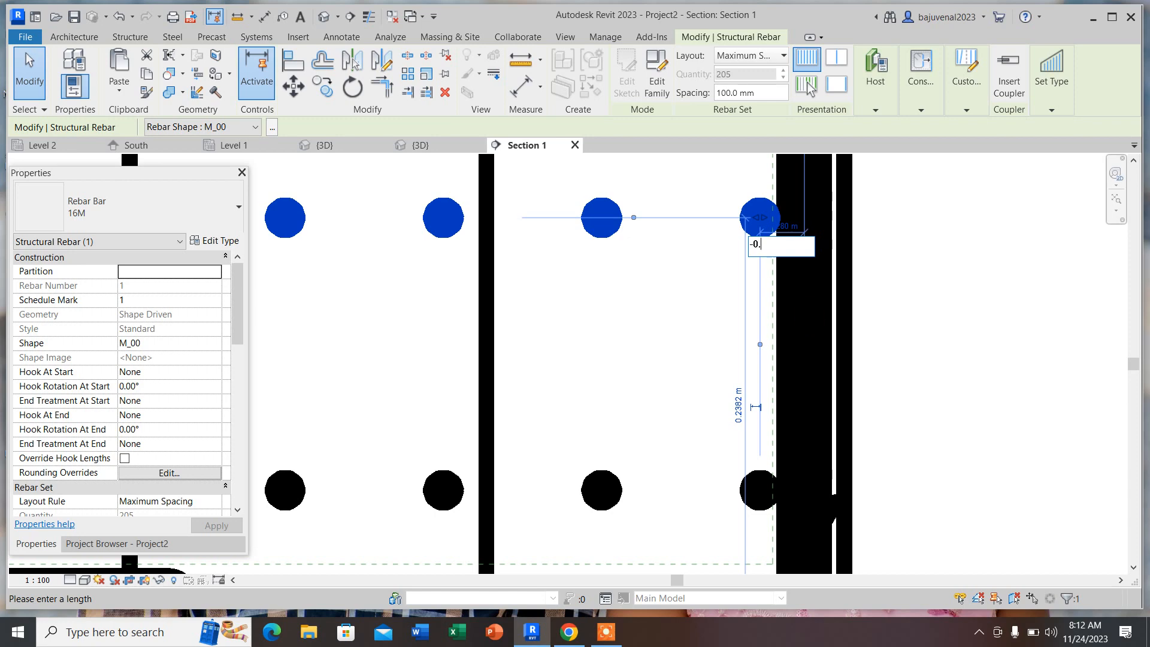
- Try to set the upper rebar set's offset from the slab's right edge to -0.04 m through its temporary dimension
type(".04")
key("Return")
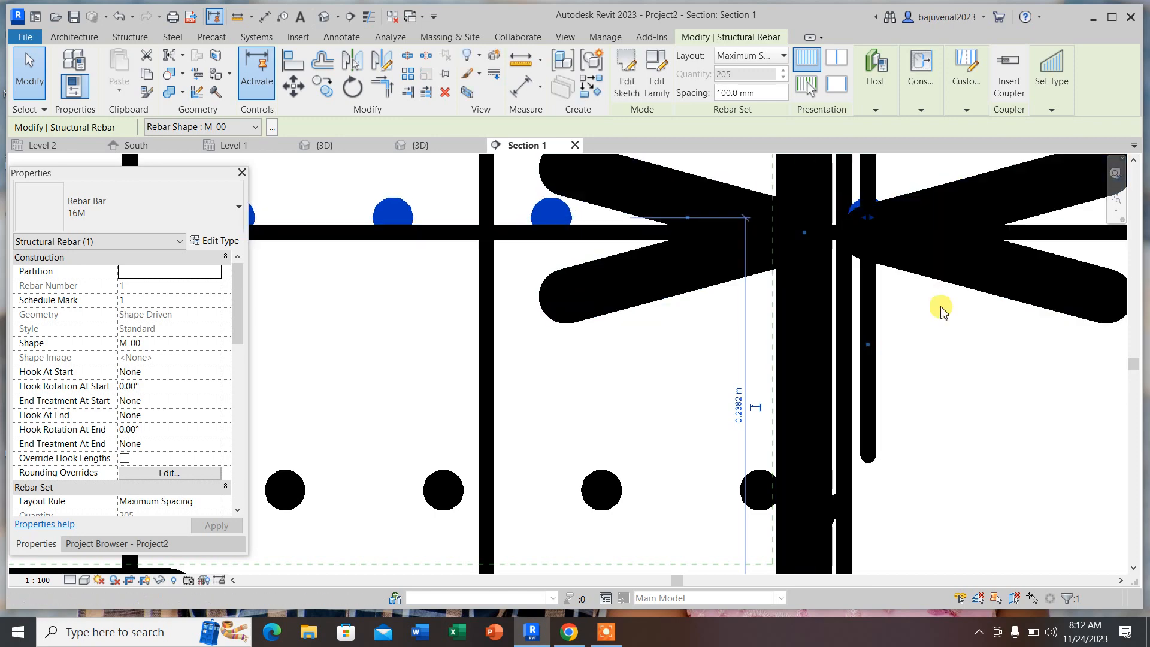
left_click(881, 290)
scroll(880, 291, "down", 3)
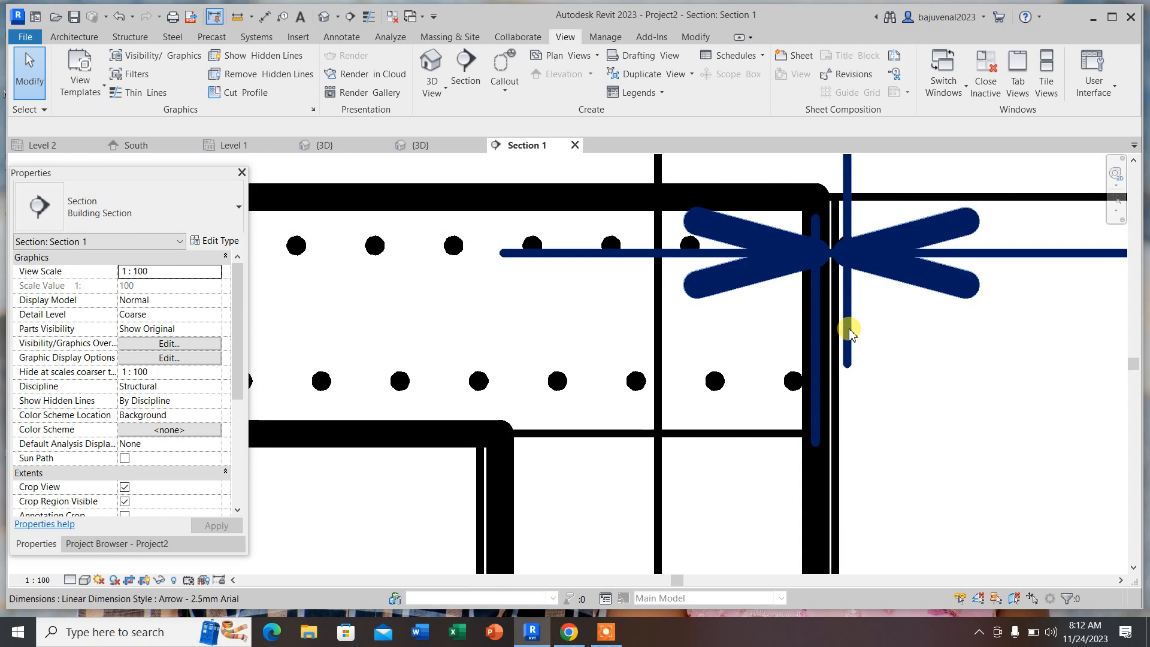
- Edit the lower rebar set's constraints so its right end has an offset of -0.04 m, and finish the constraint edit
left_click(794, 379)
scroll(844, 365, "down", 3)
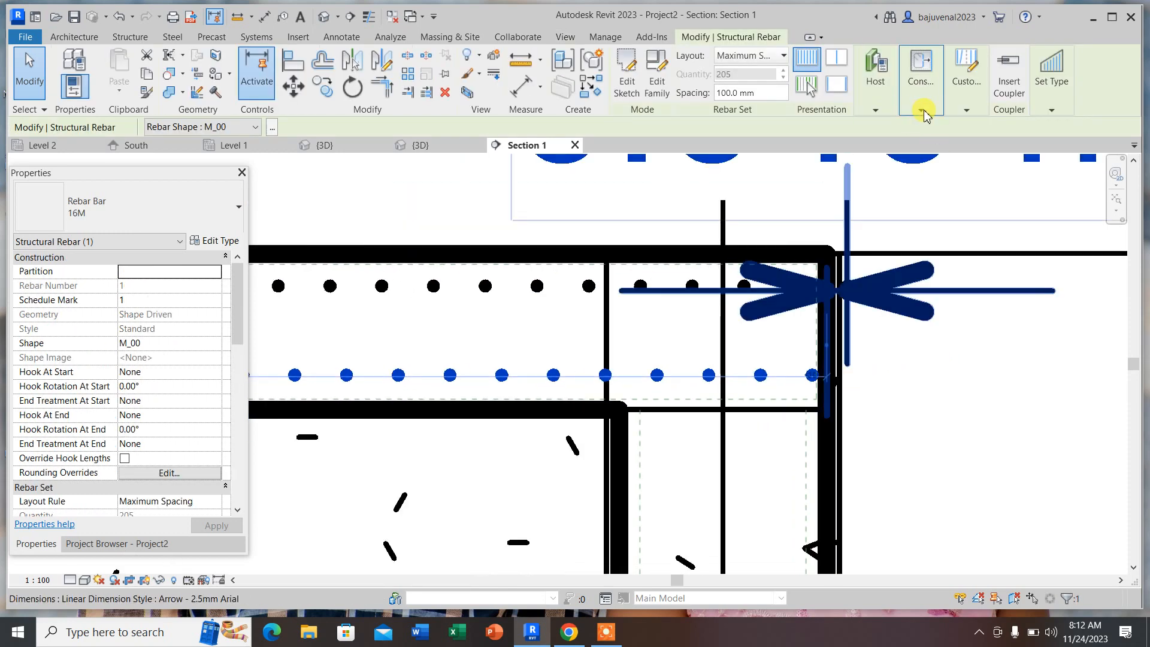
left_click(922, 111)
left_click(923, 163)
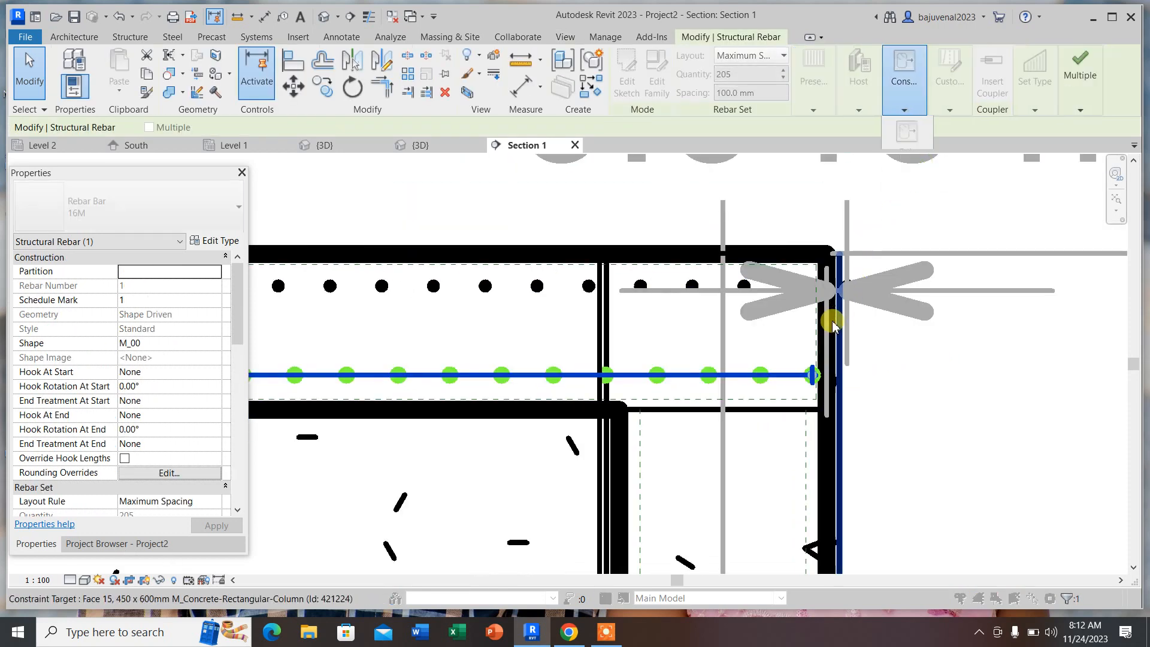
left_click(839, 378)
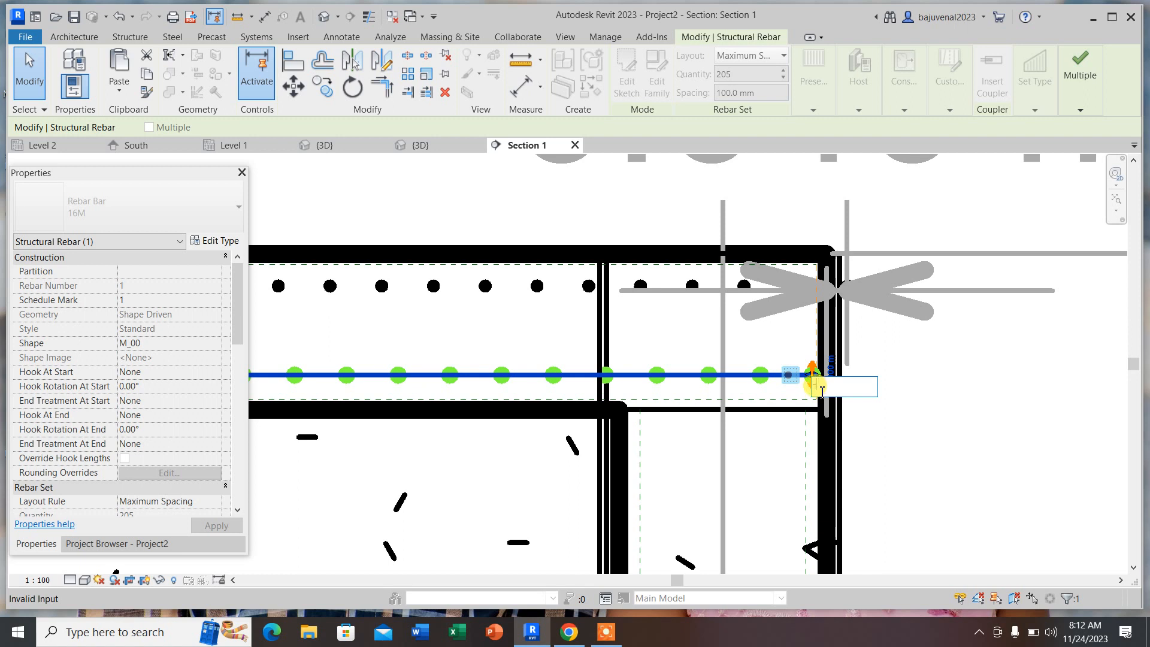
type("-0.04")
key("Return")
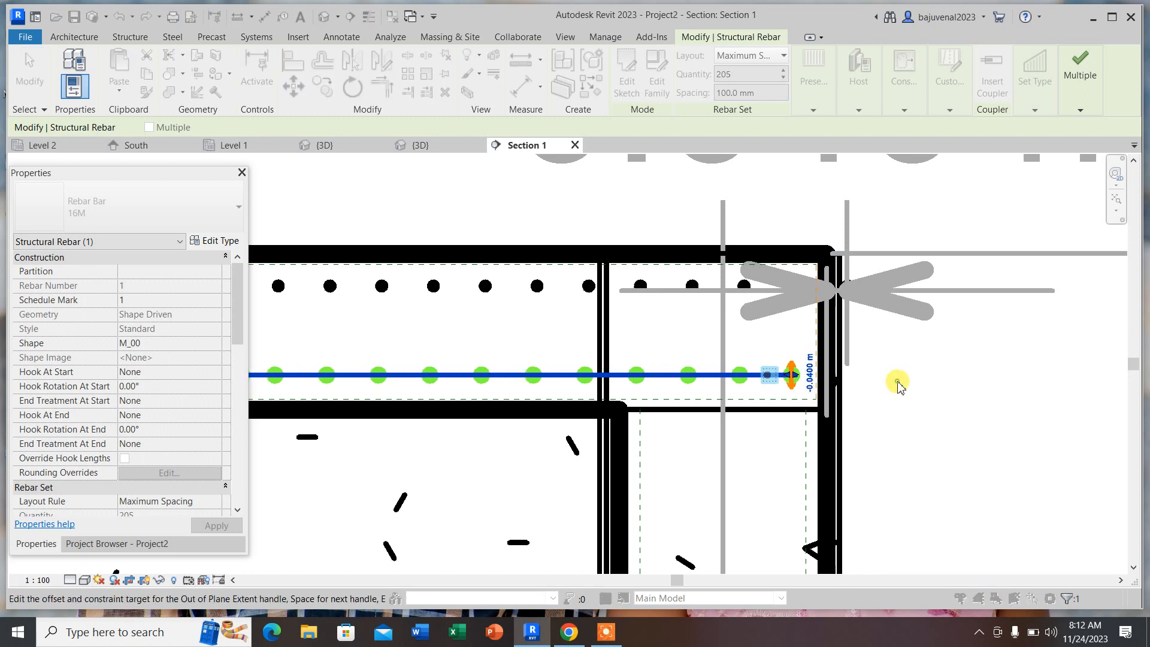
left_click(1084, 69)
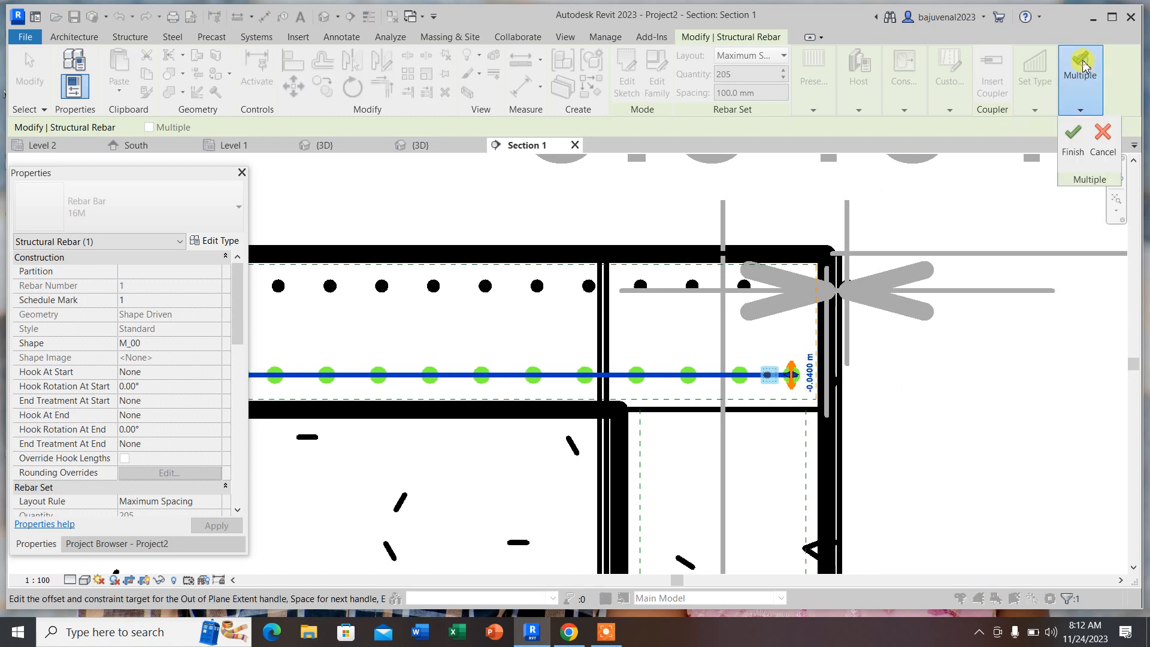
left_click(1073, 142)
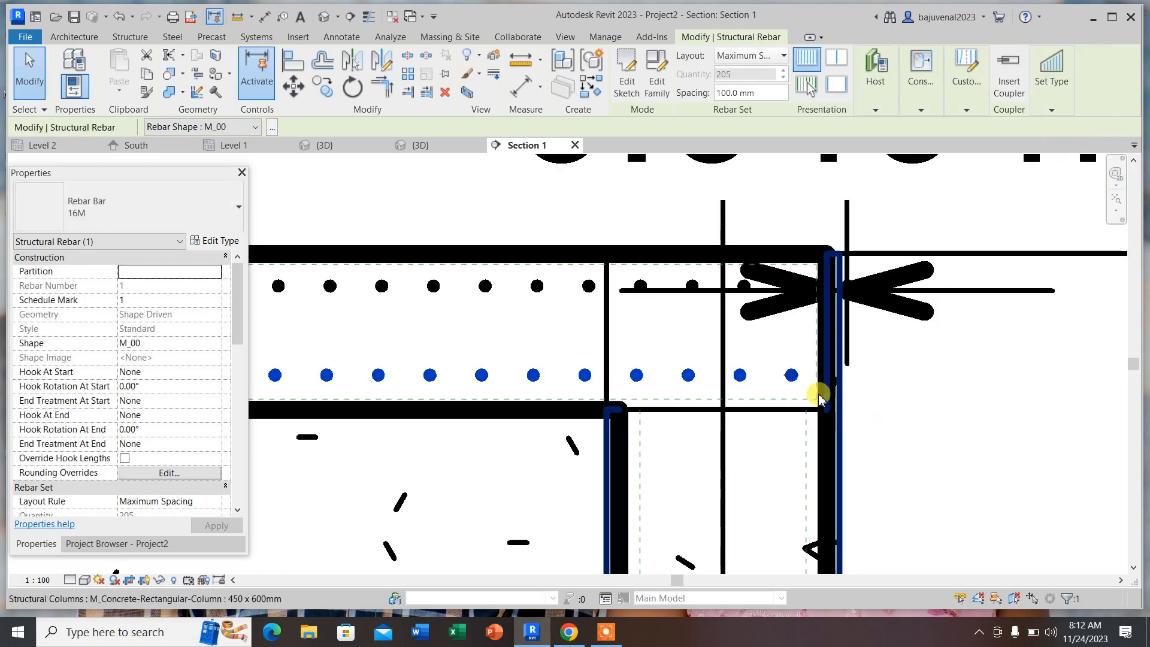
- Constrain the upper rebar set's right end to an offset of -0.04 m, matching the lower set
left_click(740, 277)
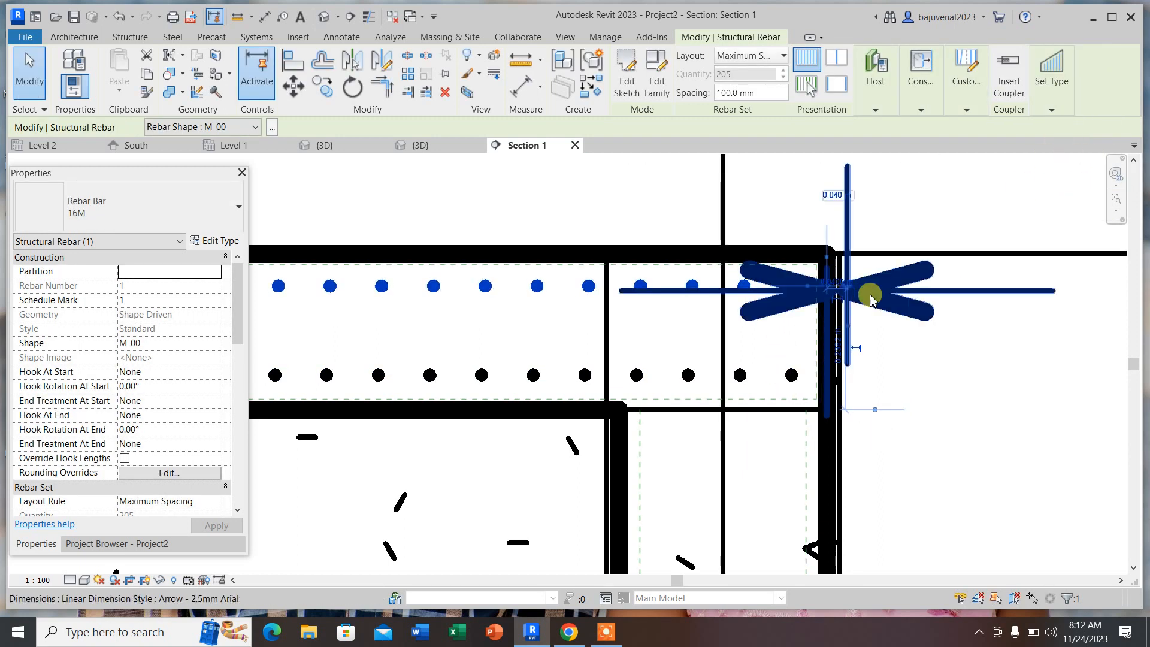
left_click(926, 108)
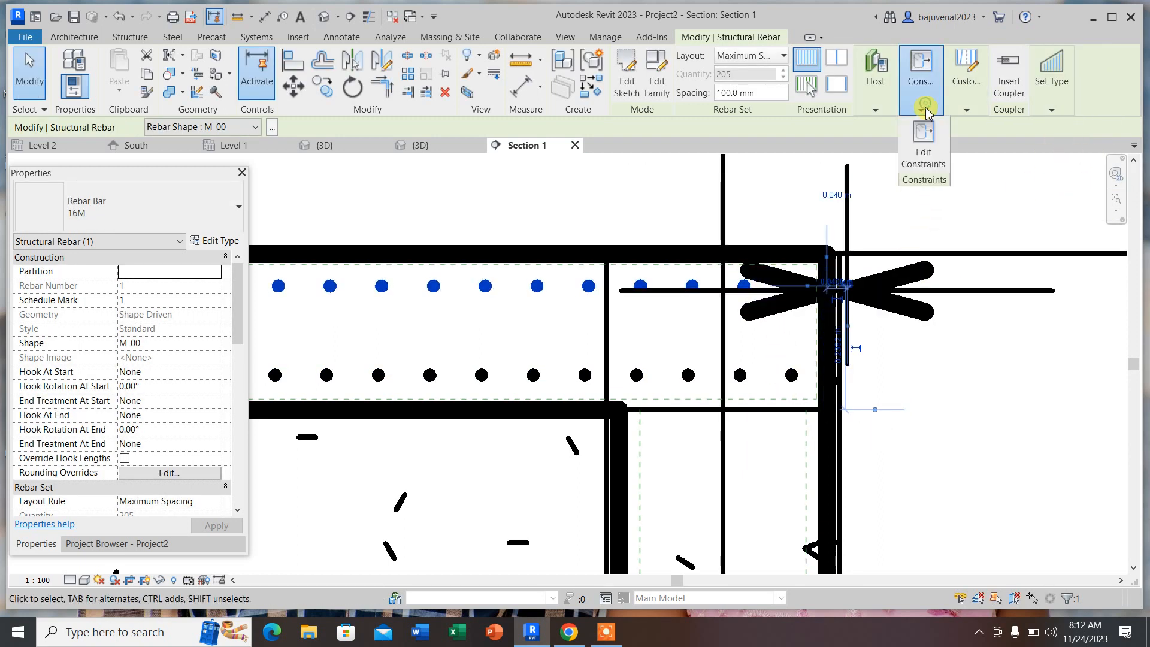
left_click(925, 159)
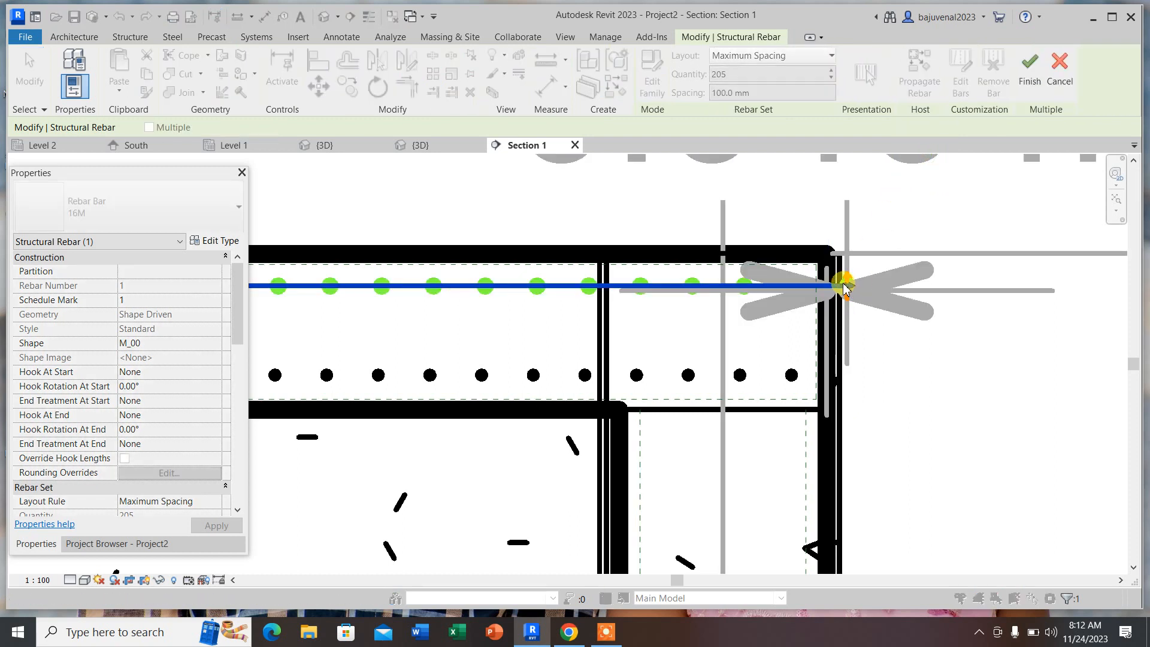
left_click_drag(843, 284, 837, 287)
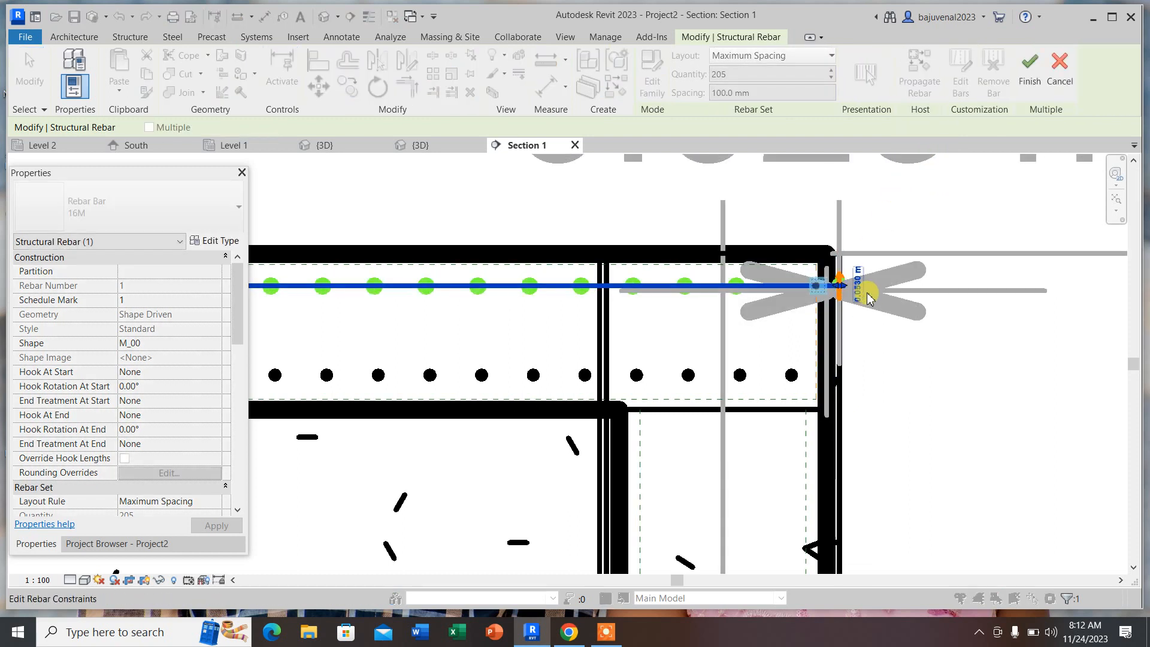
left_click(858, 294)
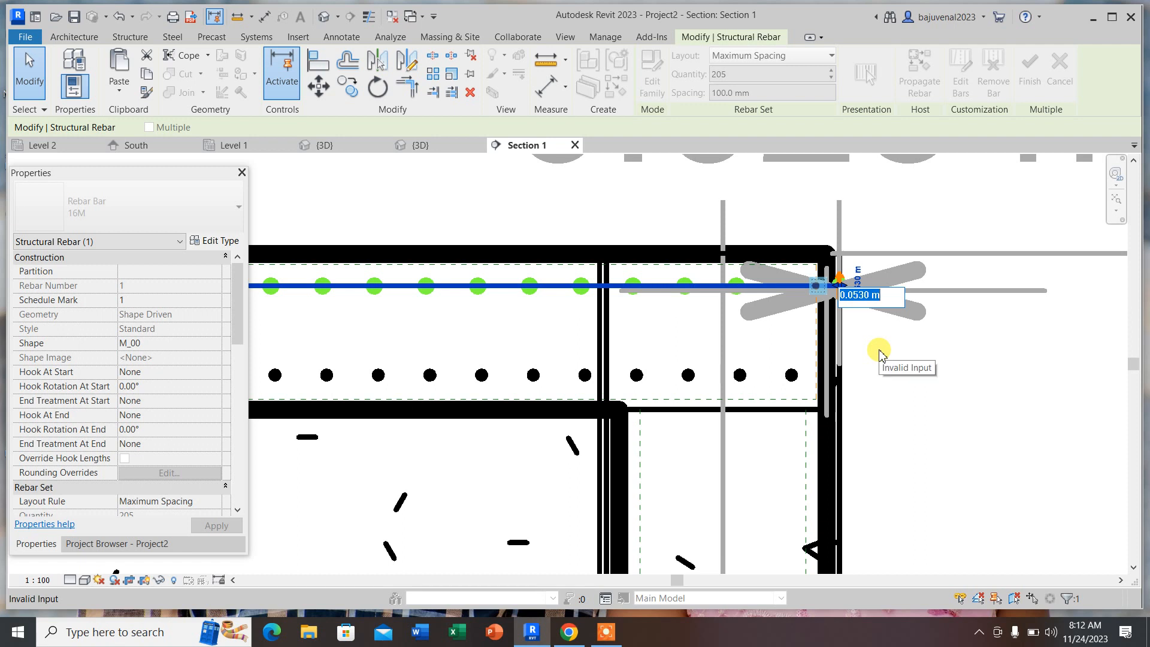
key("Return")
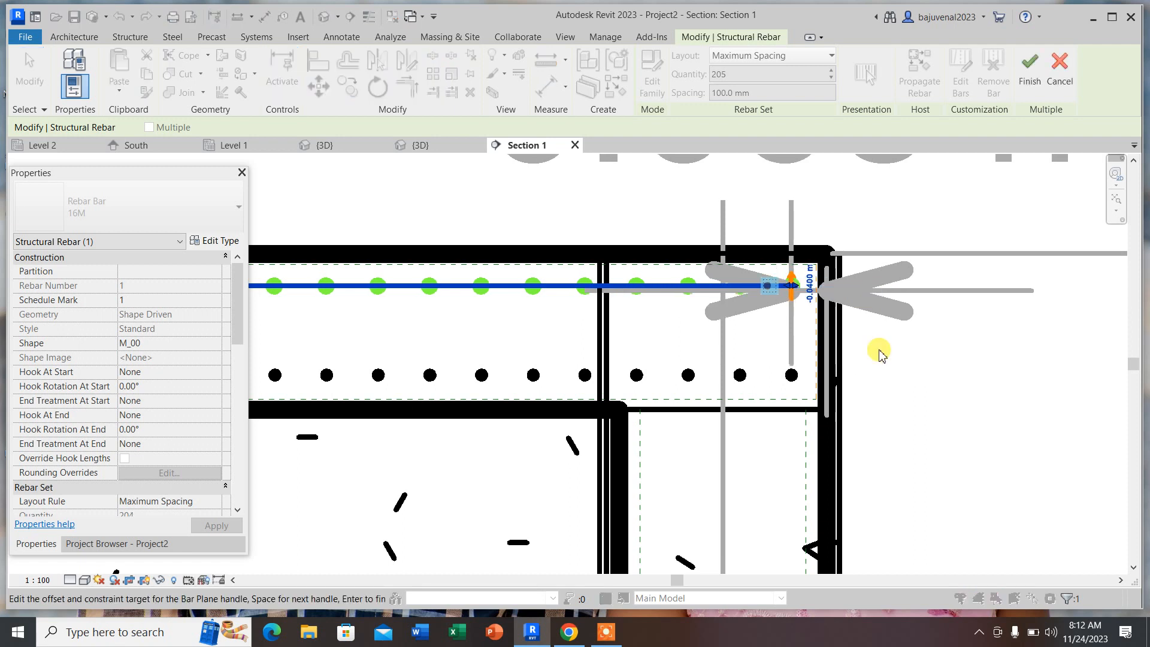
left_click(1030, 73)
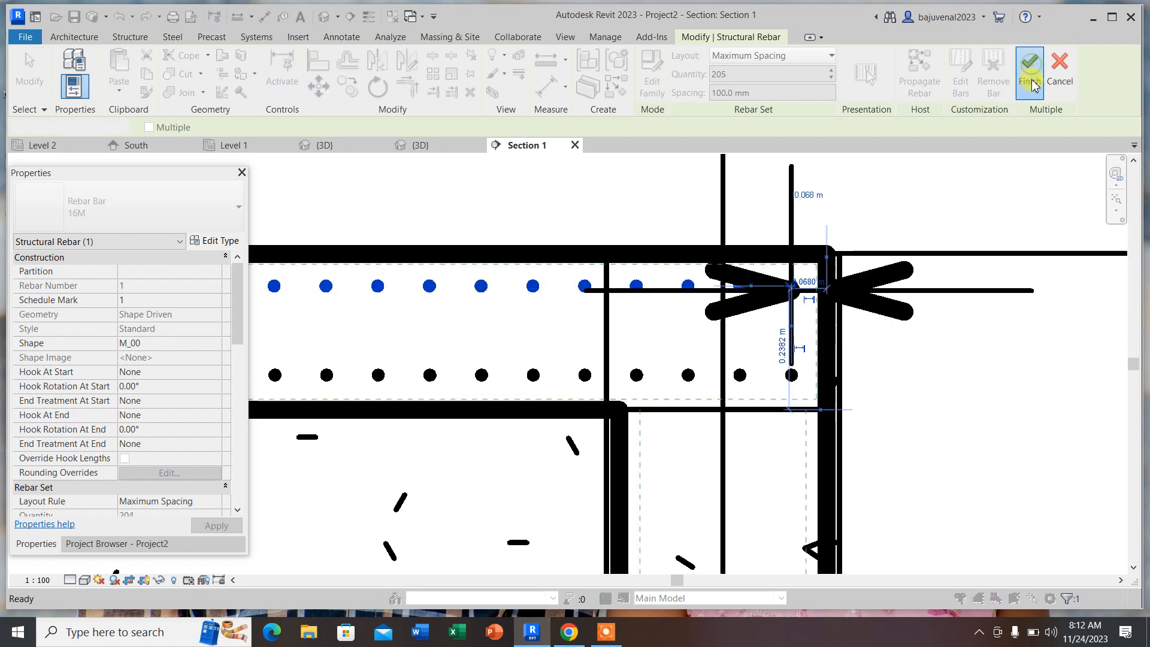
left_click(947, 412)
- Edit the upper rebar set's constraint offset at the slab's left end to bring its first bar closer to the edge face
scroll(947, 414, "down", 6)
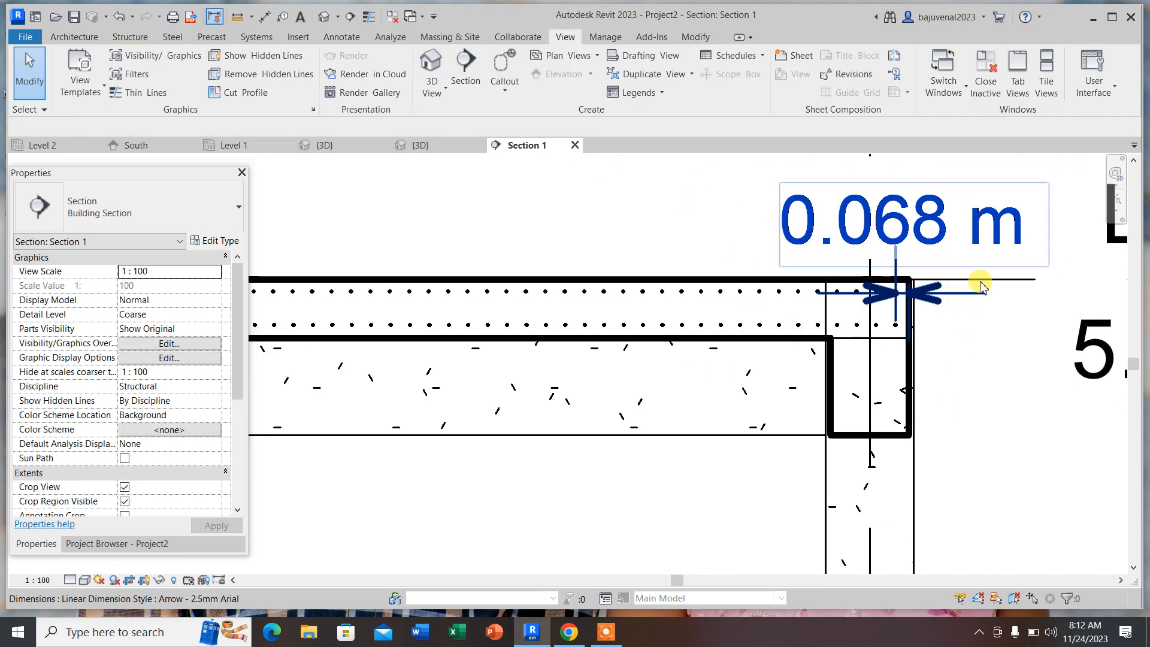
scroll(450, 283, "down", 2)
scroll(497, 263, "up", 6)
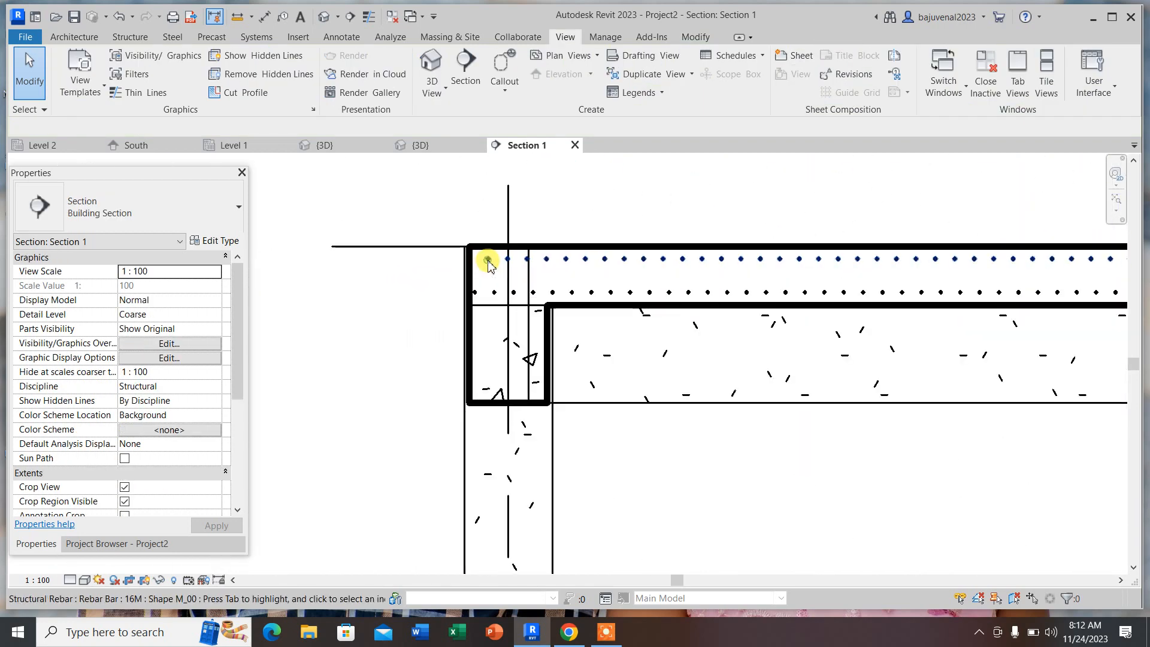
left_click(487, 263)
mouse_move(915, 102)
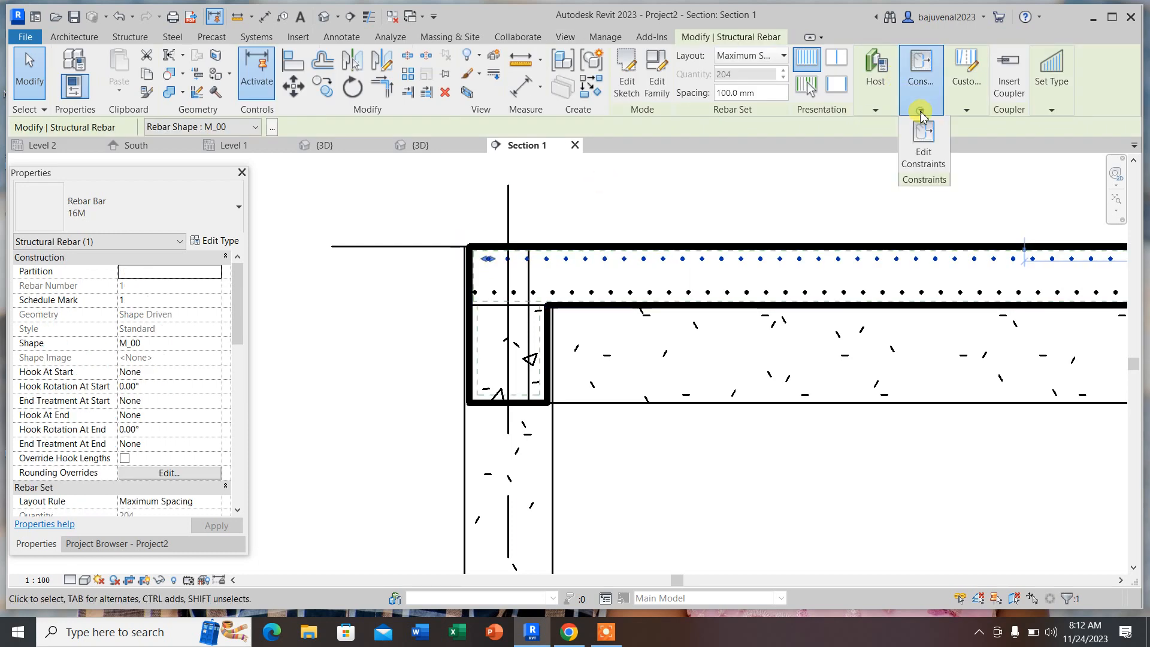
left_click(923, 150)
scroll(440, 278, "up", 2)
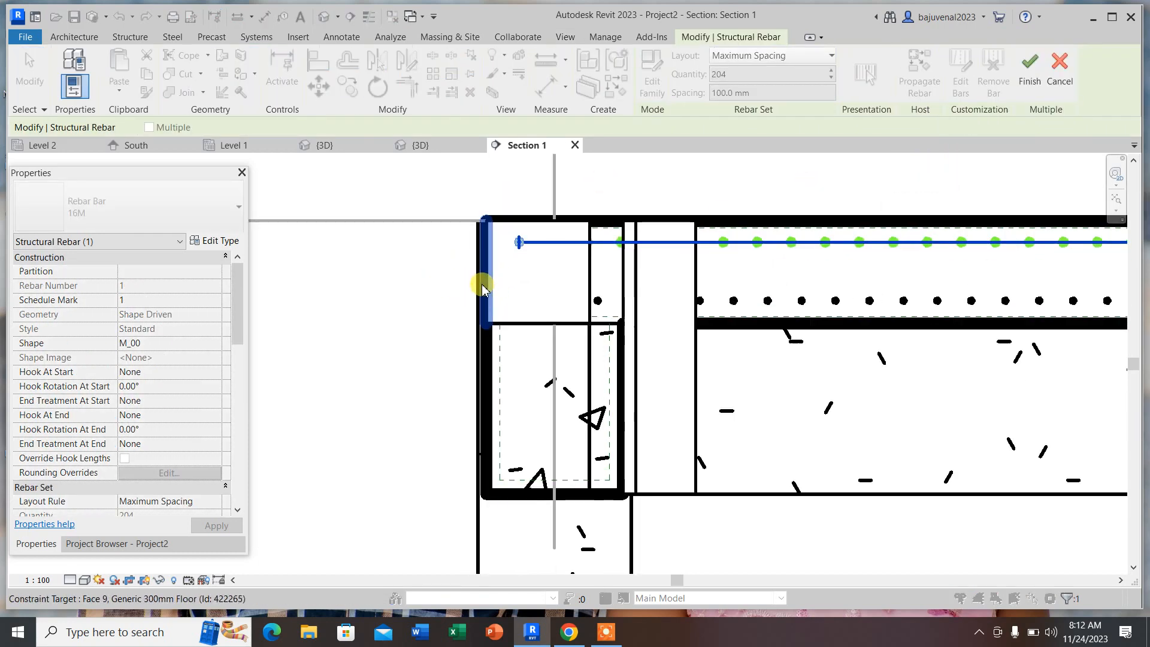
left_click(518, 250)
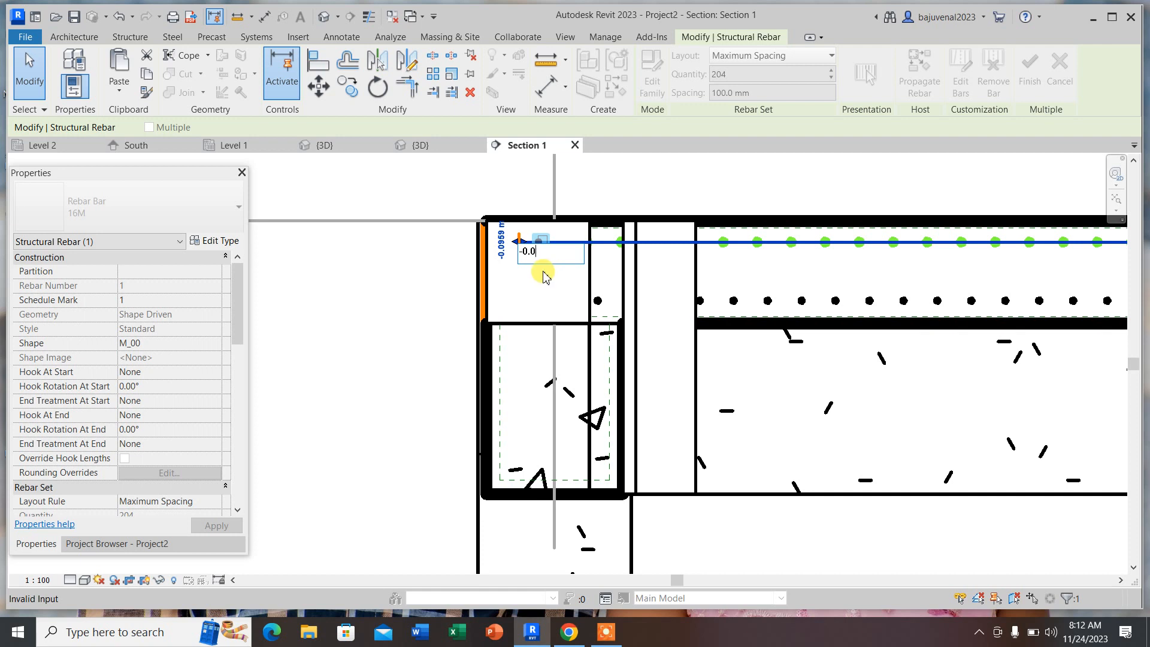
key("Return")
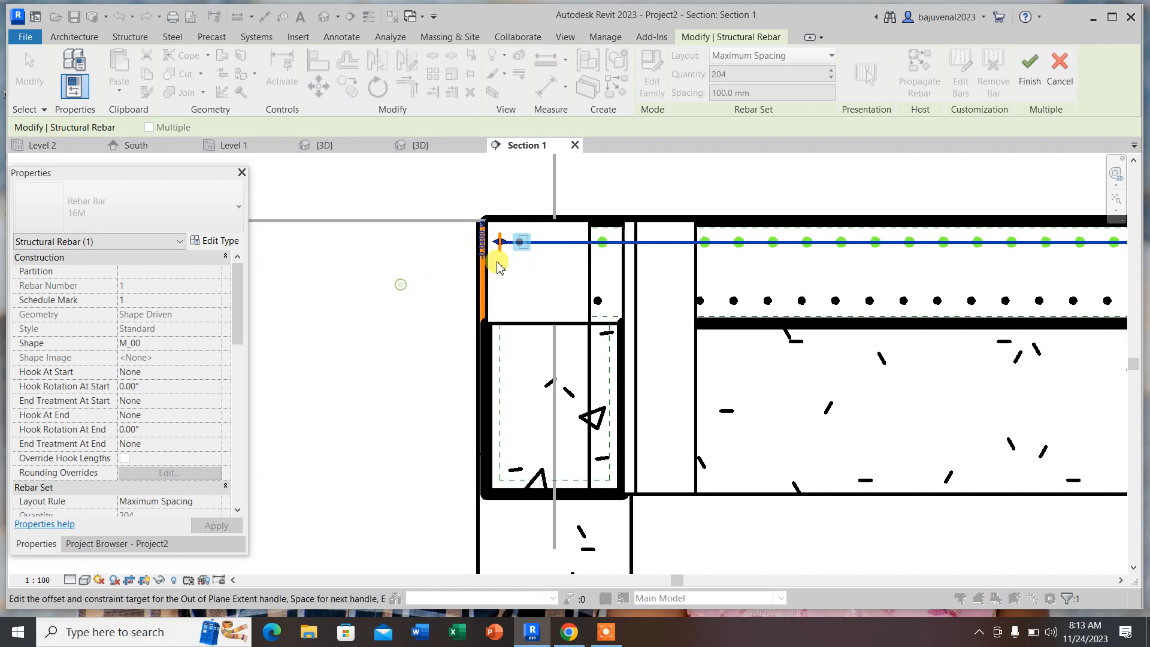
left_click(1029, 68)
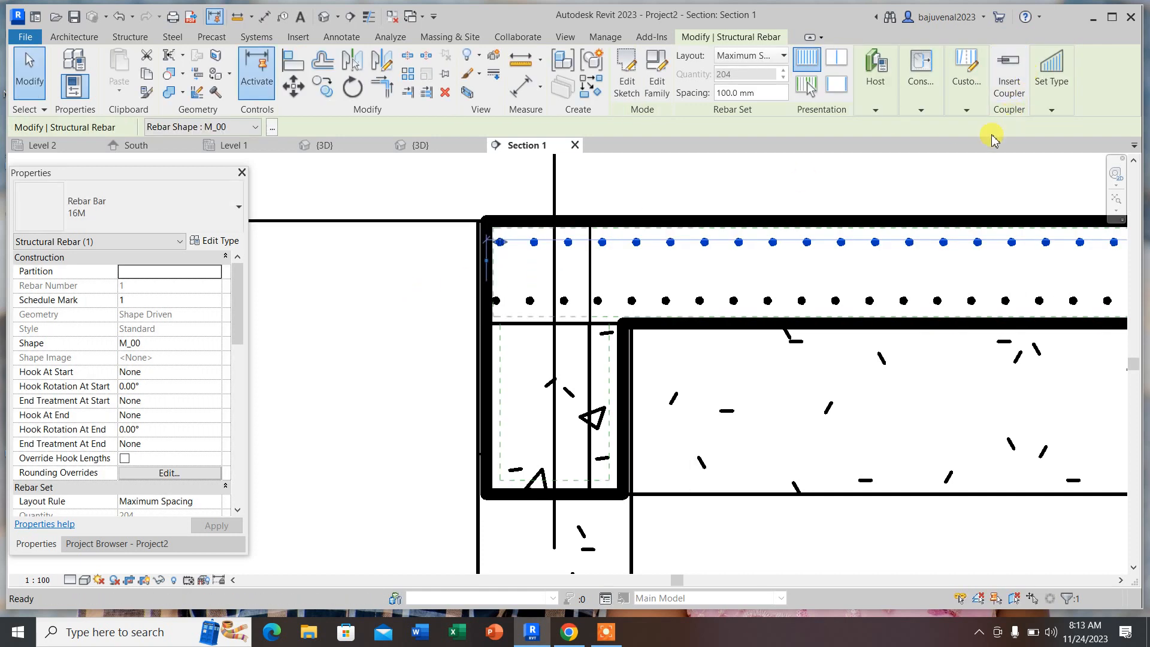
left_click(450, 303)
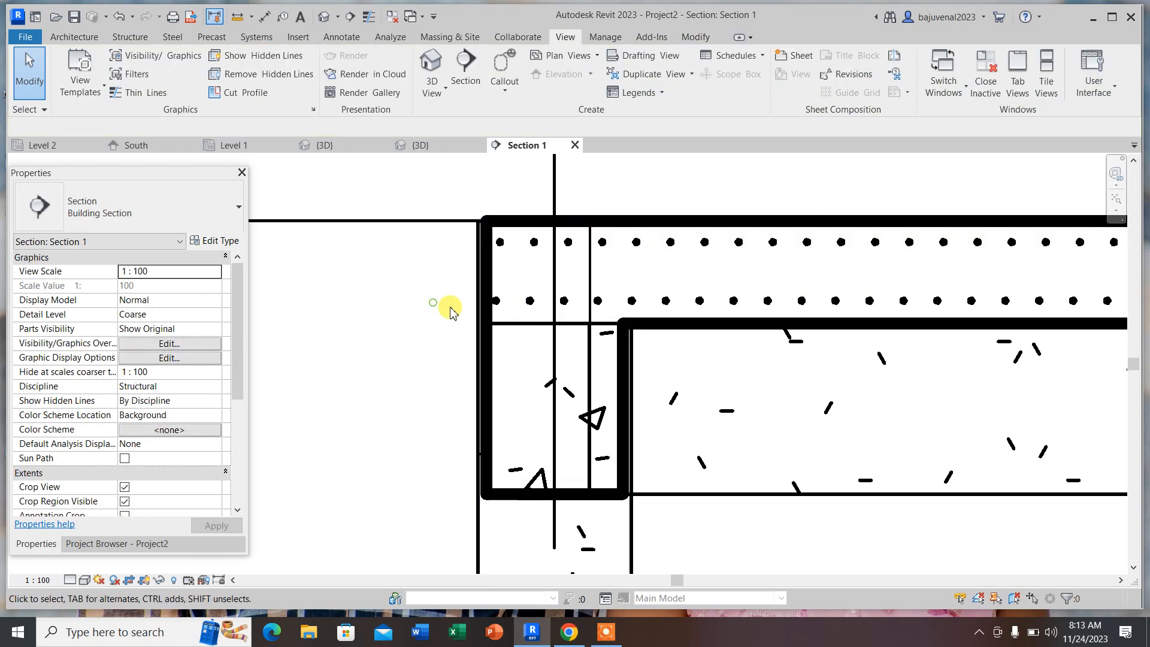
- Try to set the lower rebar set's offset from the slab's left edge to -0.04 m through its temporary dimension
left_click(500, 302)
scroll(497, 303, "up", 2)
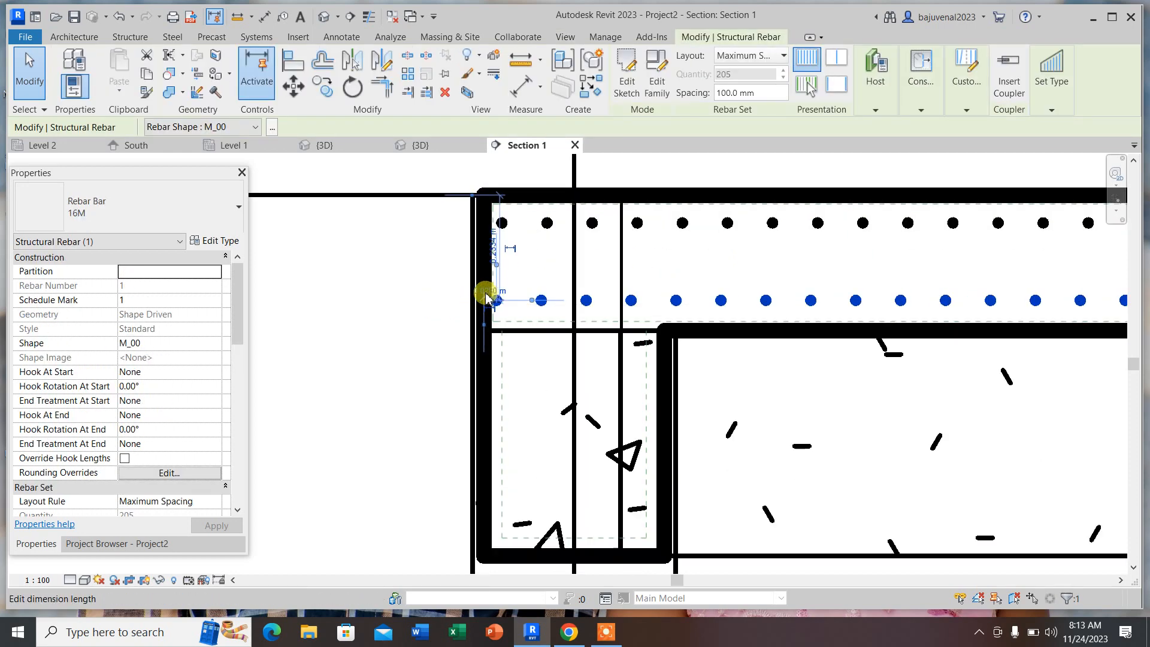
left_click(480, 286)
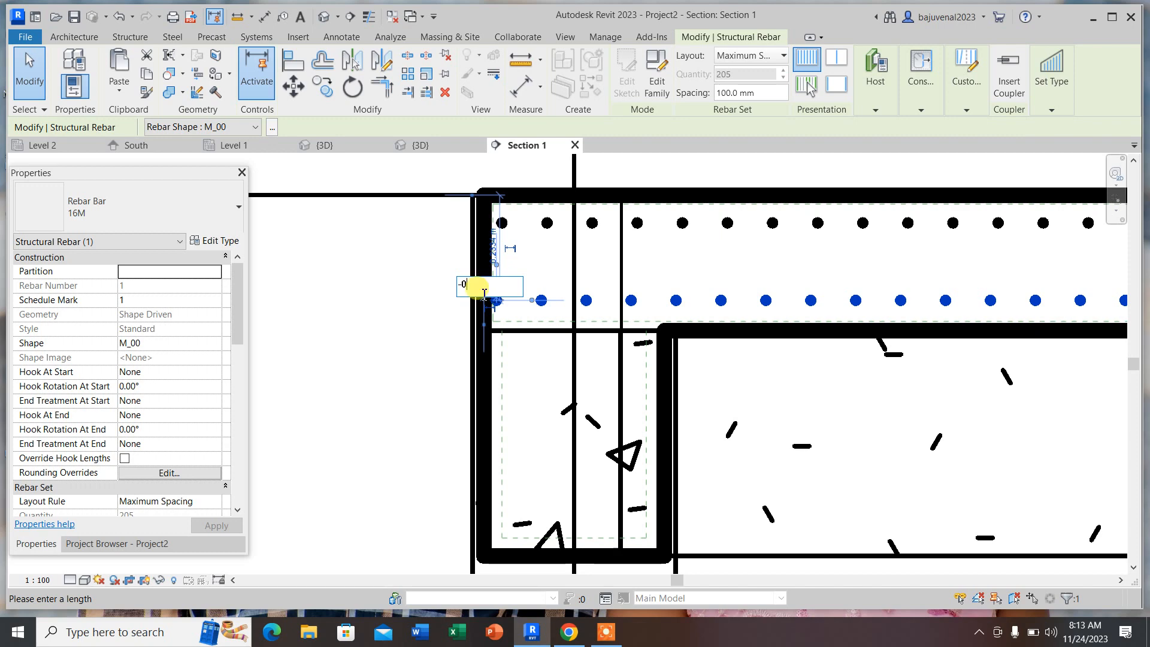
type("-0.04")
key("Return")
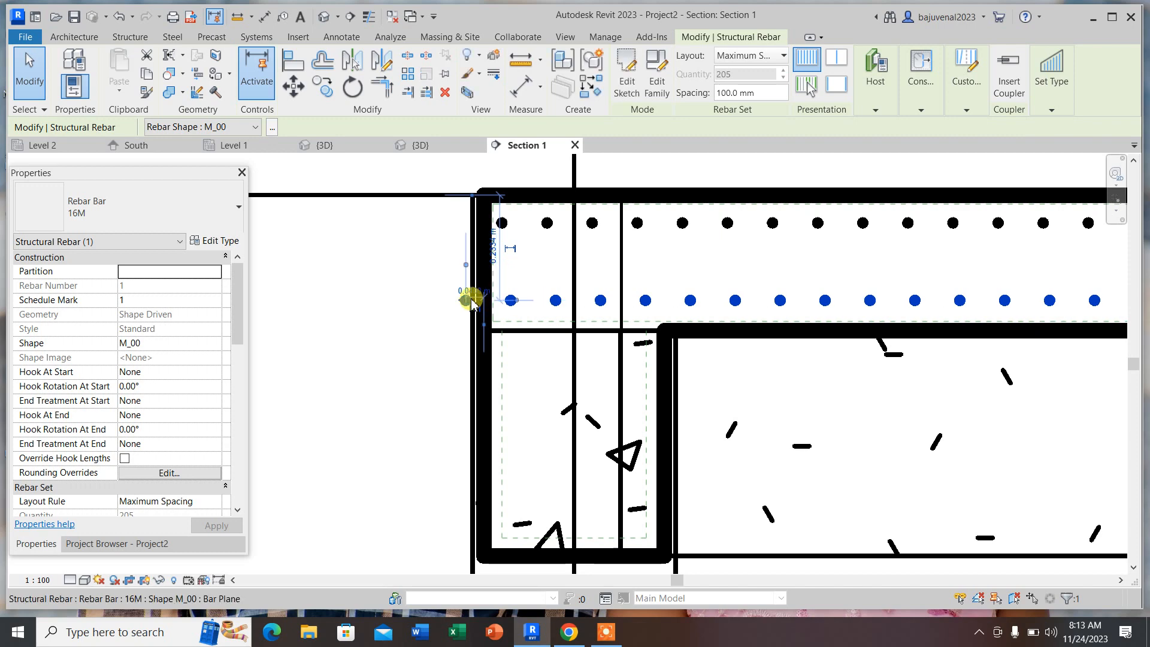
left_click(421, 303)
- Move the lower rebar set's left end bar back inside the slab, in line with the upper set's first bar
left_click(467, 303)
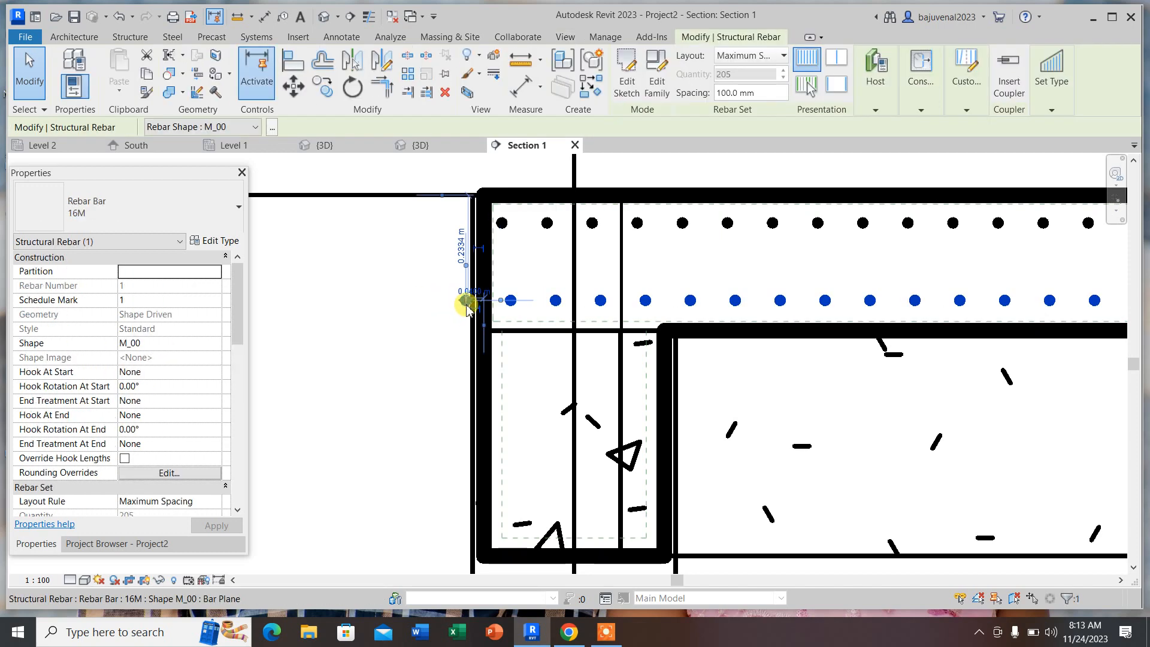
left_click_drag(467, 303, 498, 302)
left_click(411, 308)
scroll(412, 301, "down", 3)
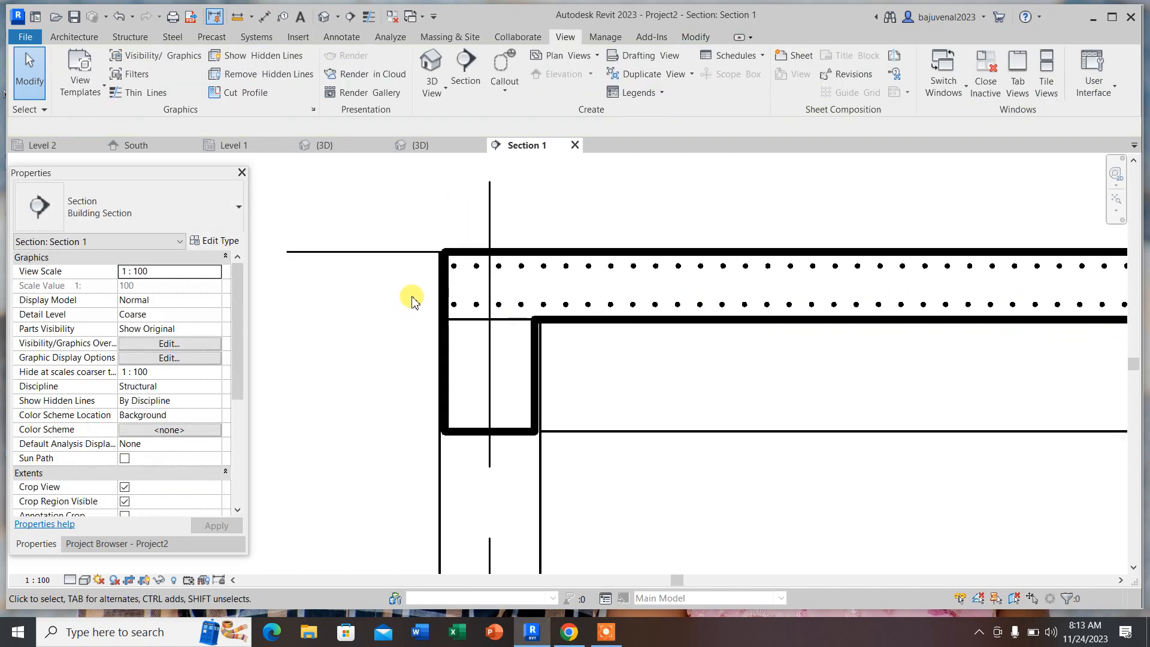
- Close the M_Concrete-Rectangular Beam family's 3D view without saving its changes
left_click(326, 145)
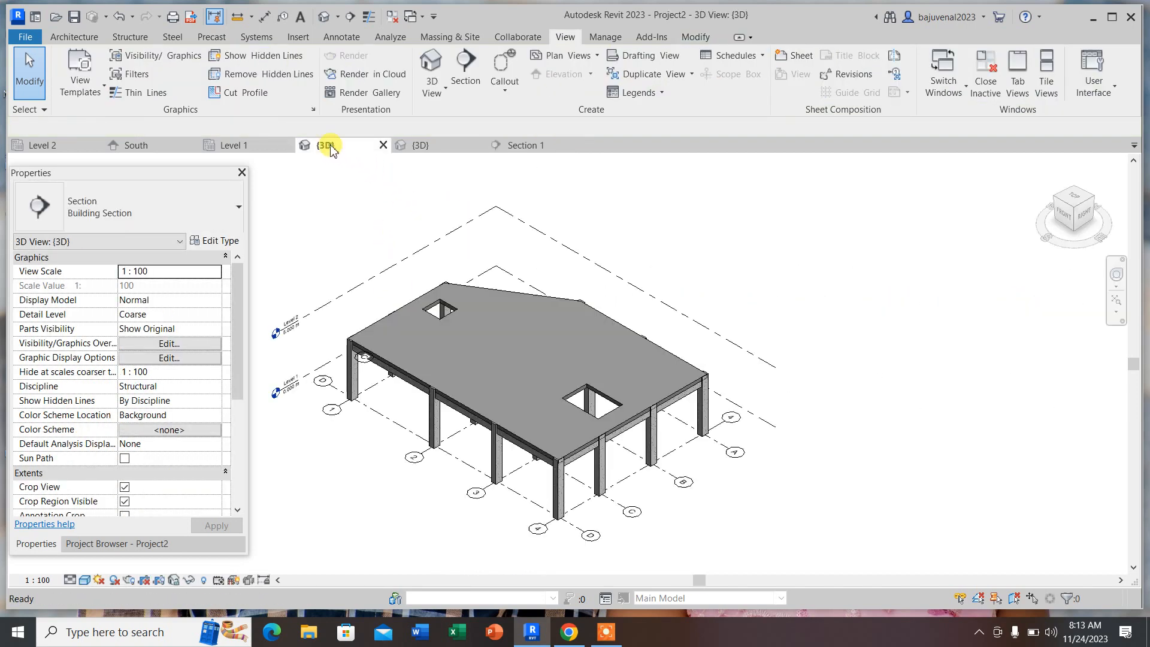
left_click(427, 146)
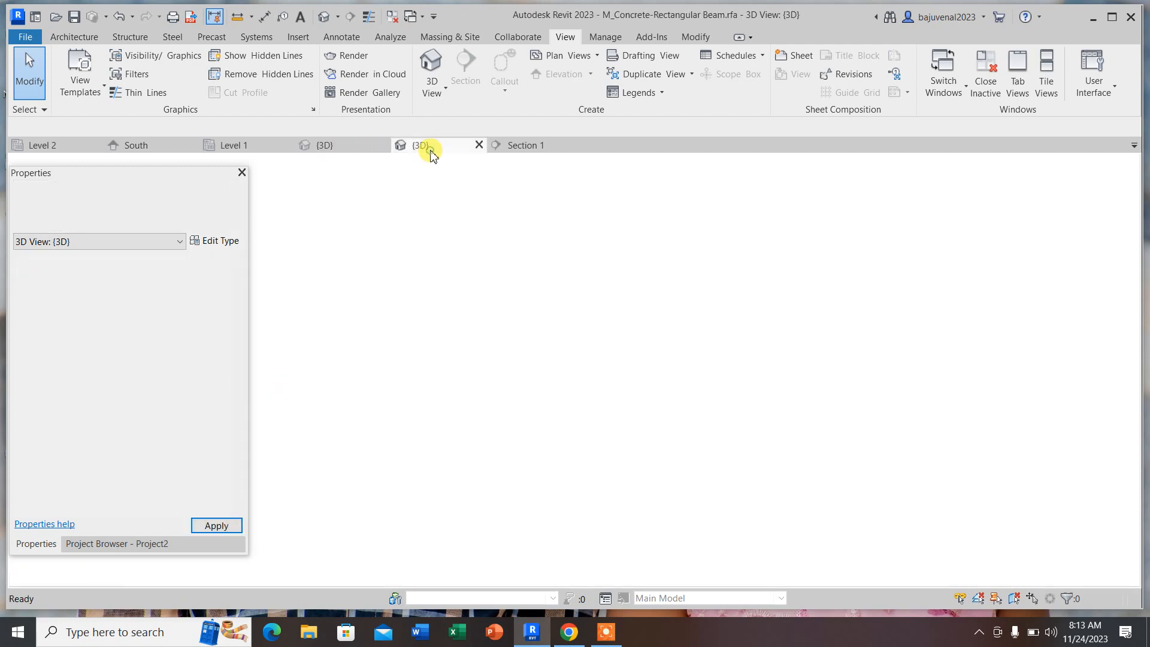
left_click(479, 145)
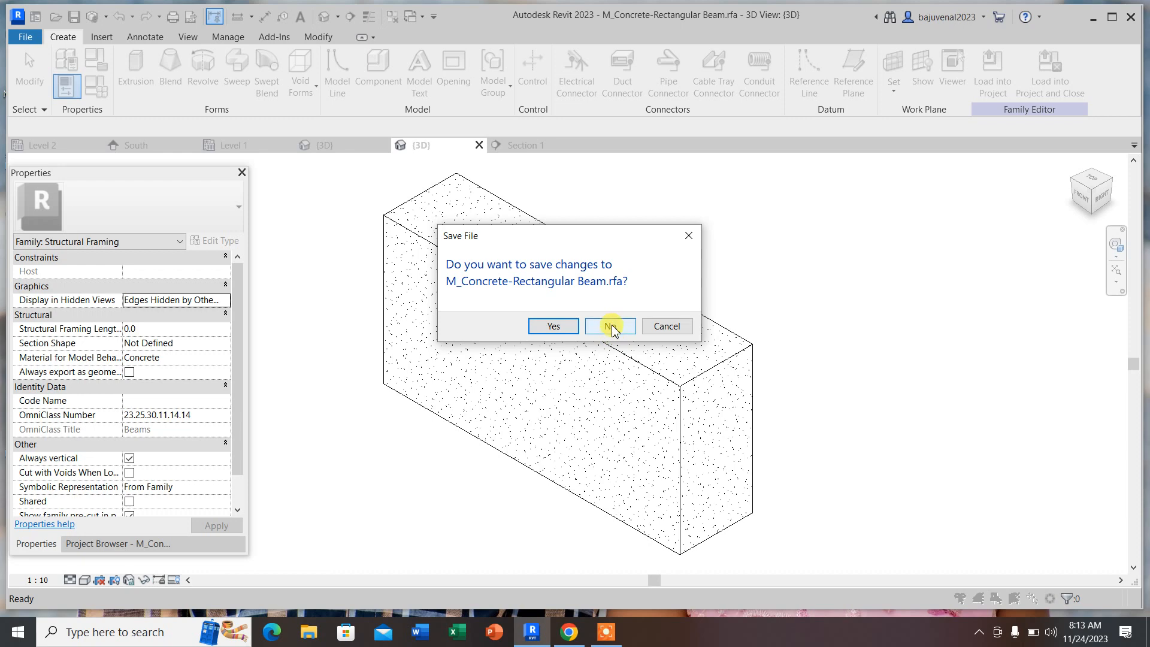
left_click(610, 326)
- Show the project's 3D view in Wireframe style and inspect the slab rebar between the beams
left_click(323, 145)
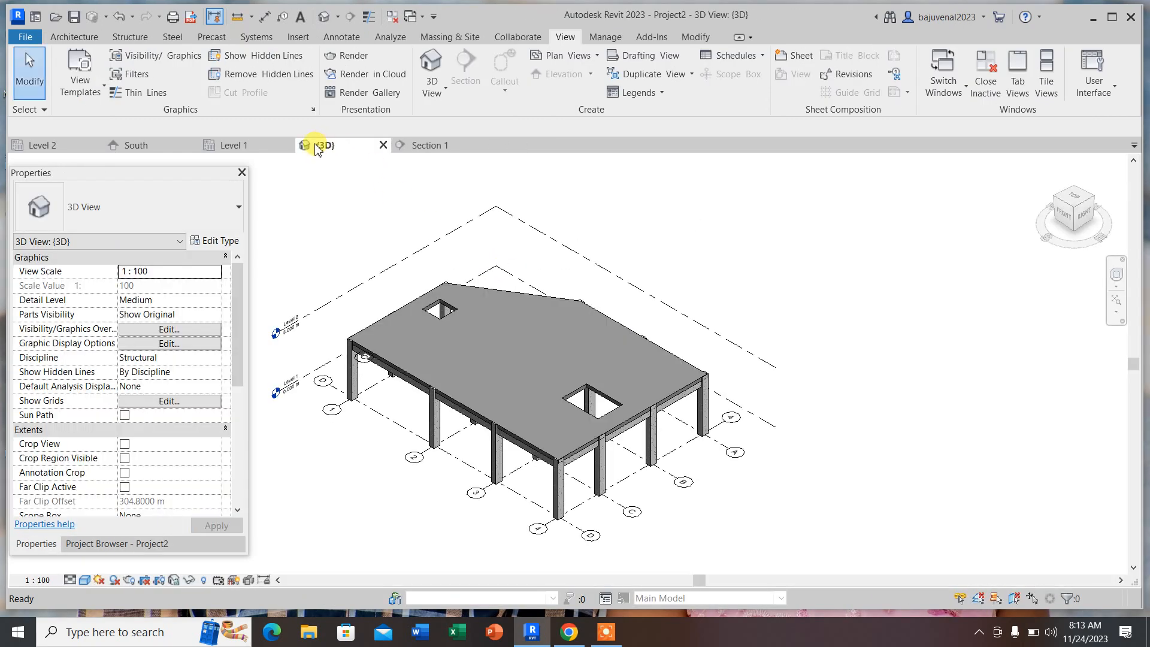
left_click(85, 580)
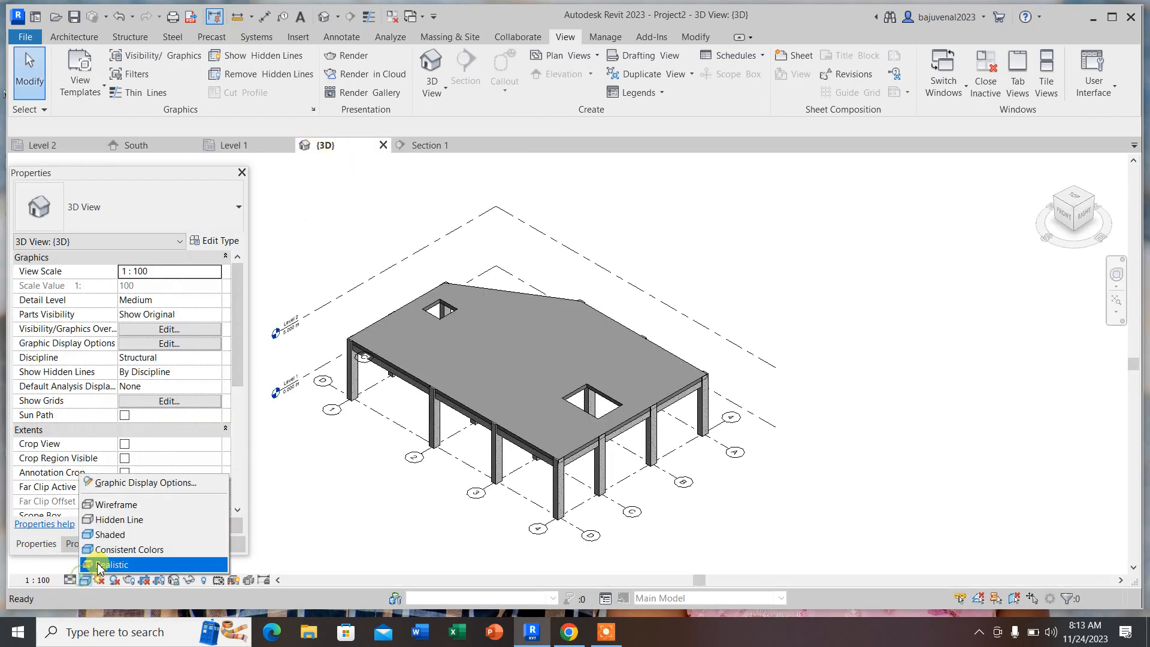
left_click(135, 505)
scroll(422, 362, "up", 3)
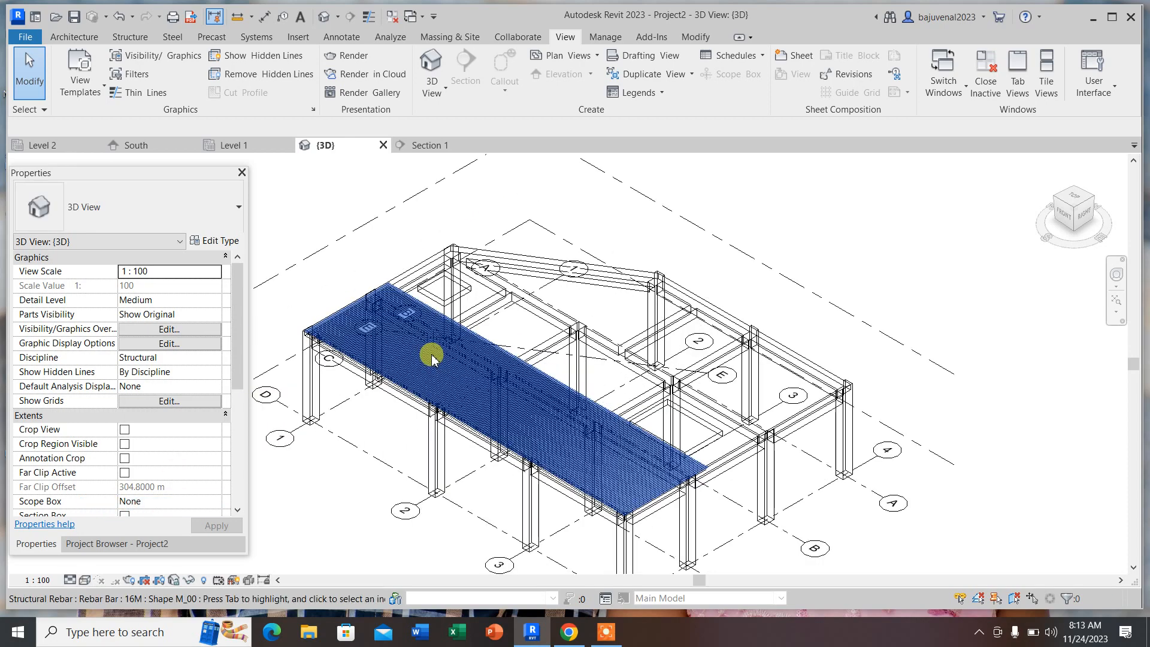
scroll(662, 477, "up", 2)
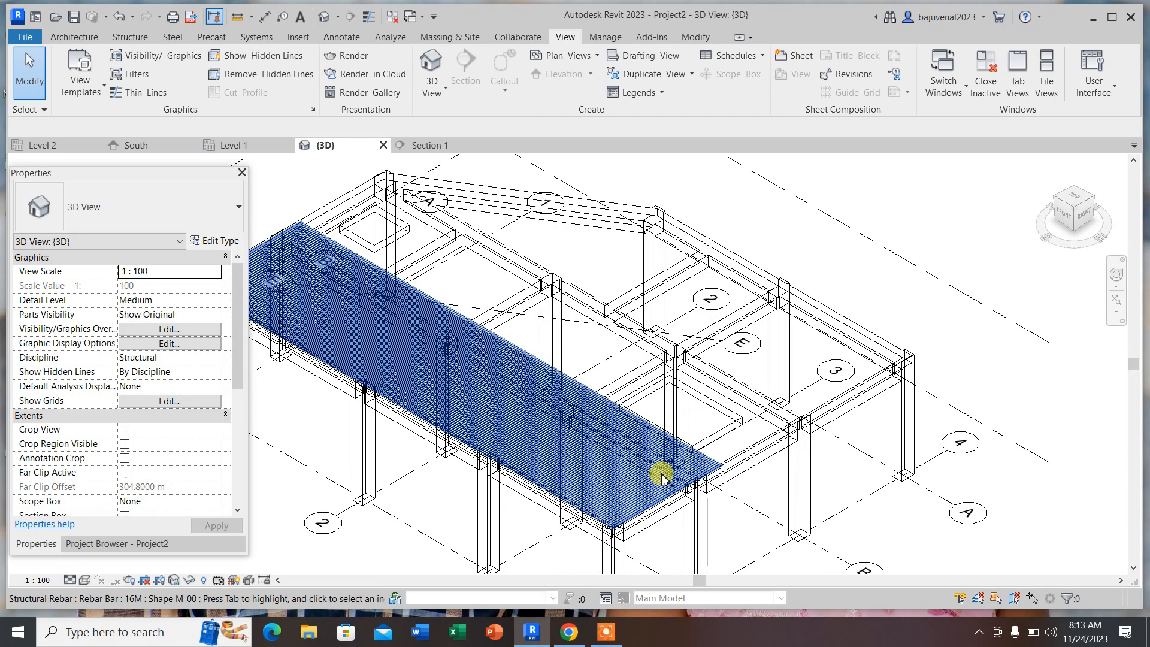
- Open the Level 2 structural plan and turn on Thin Lines to show the slab's rebar bars individually
scroll(665, 473, "down", 4)
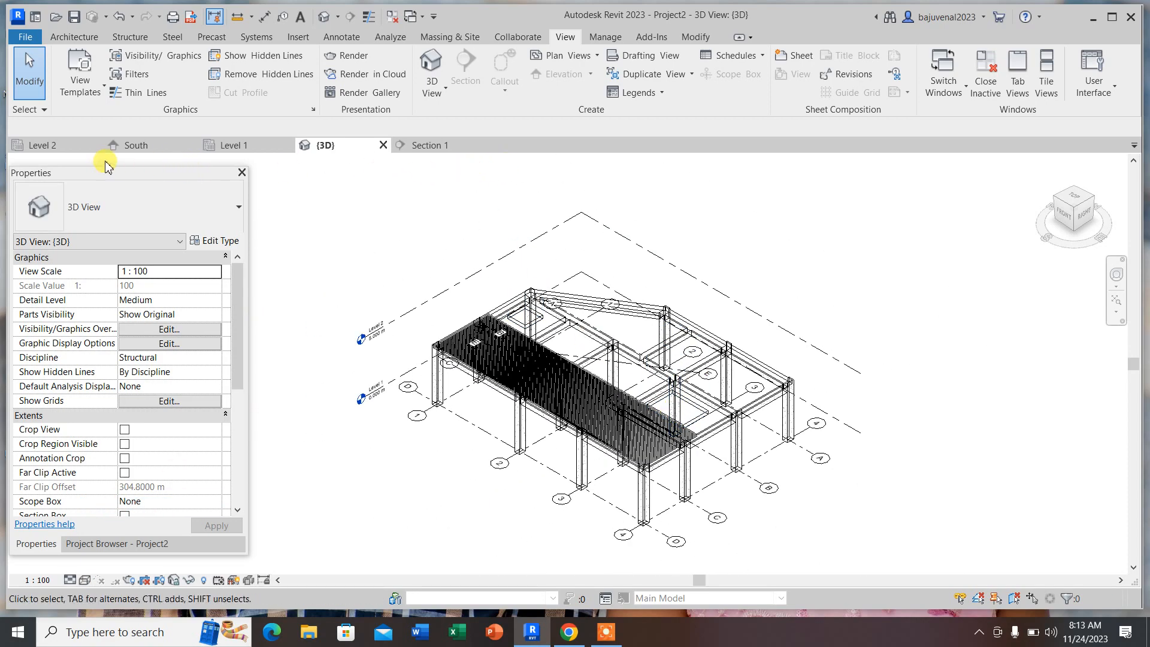
left_click(60, 145)
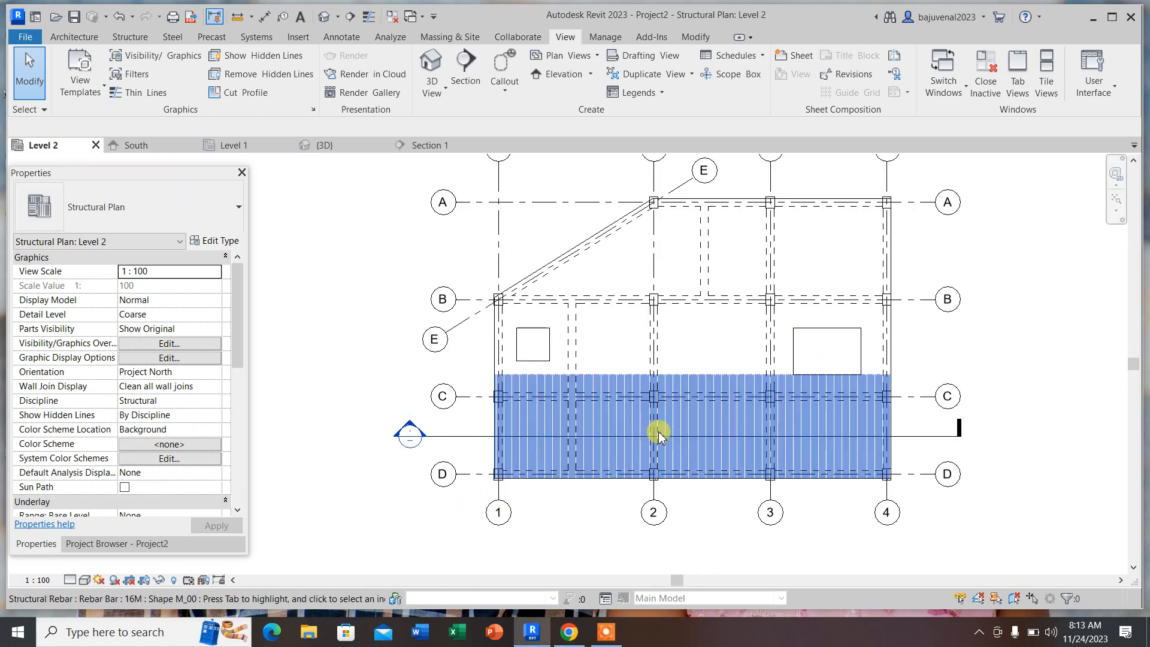
left_click(708, 423)
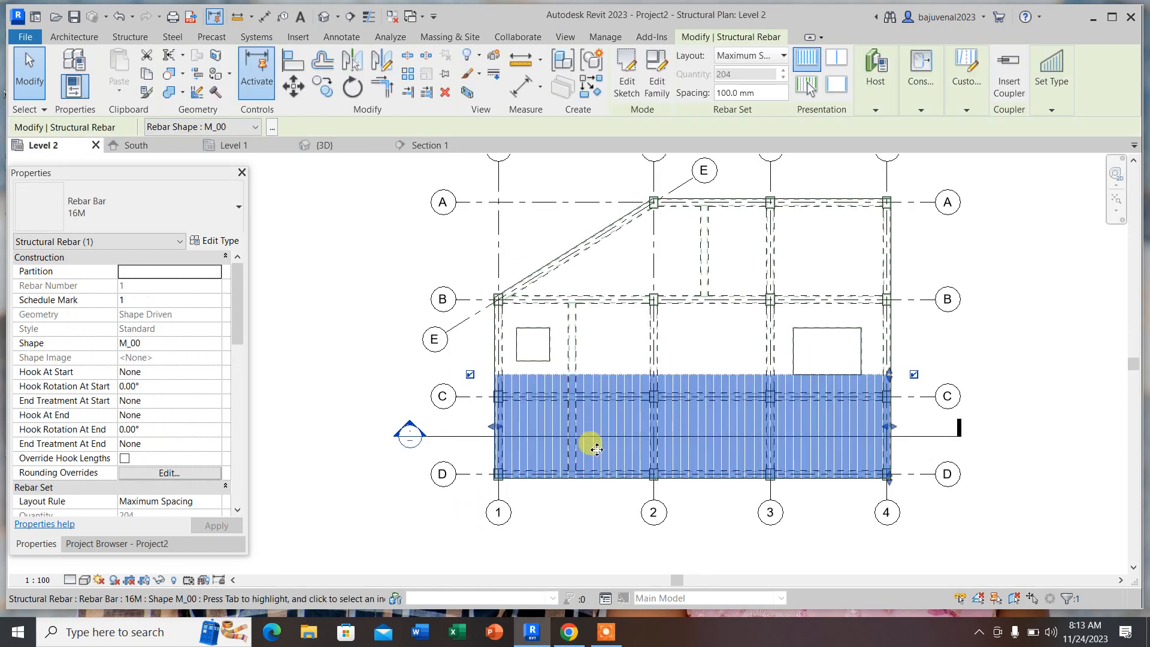
scroll(794, 395, "up", 5)
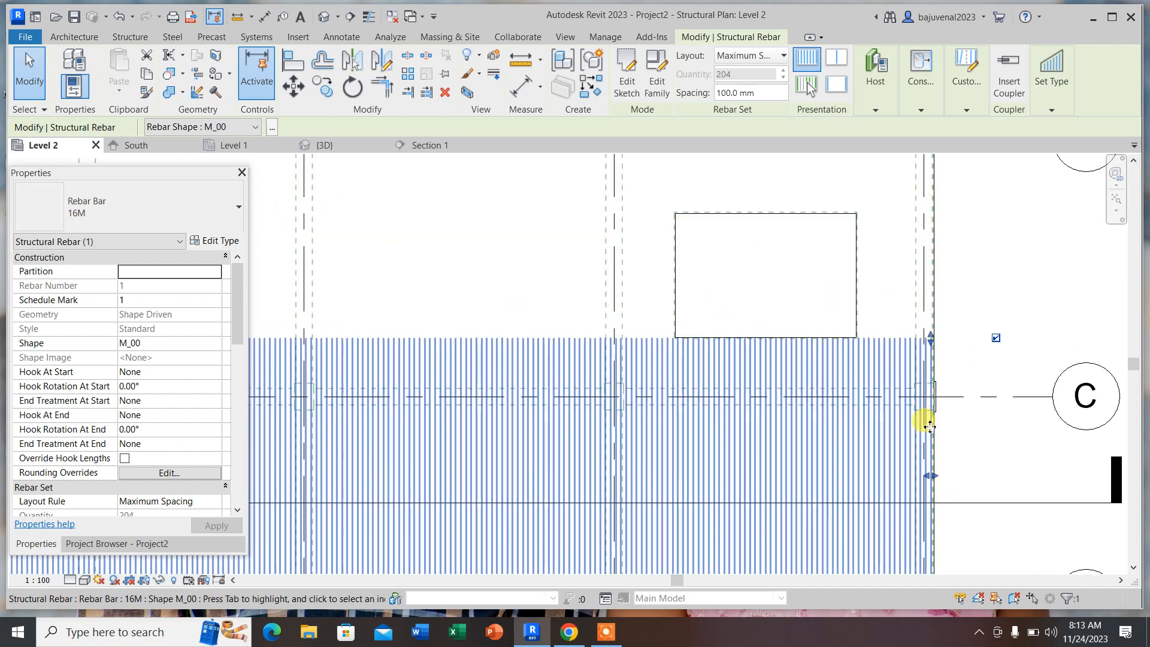
scroll(933, 424, "down", 3)
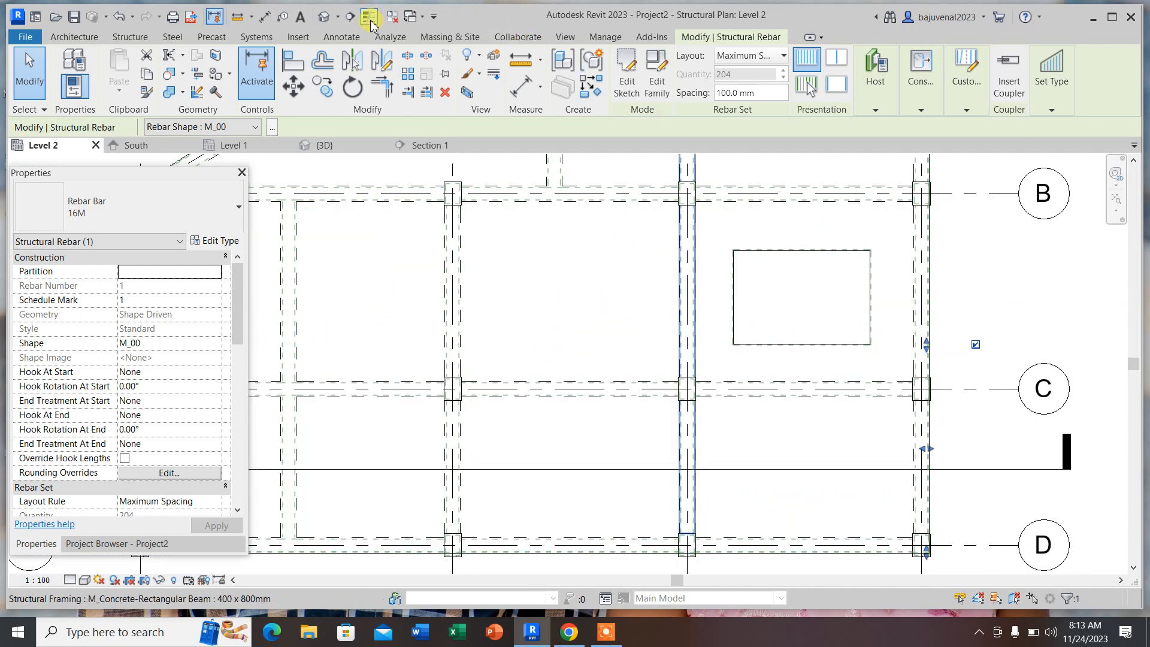
left_click(371, 20)
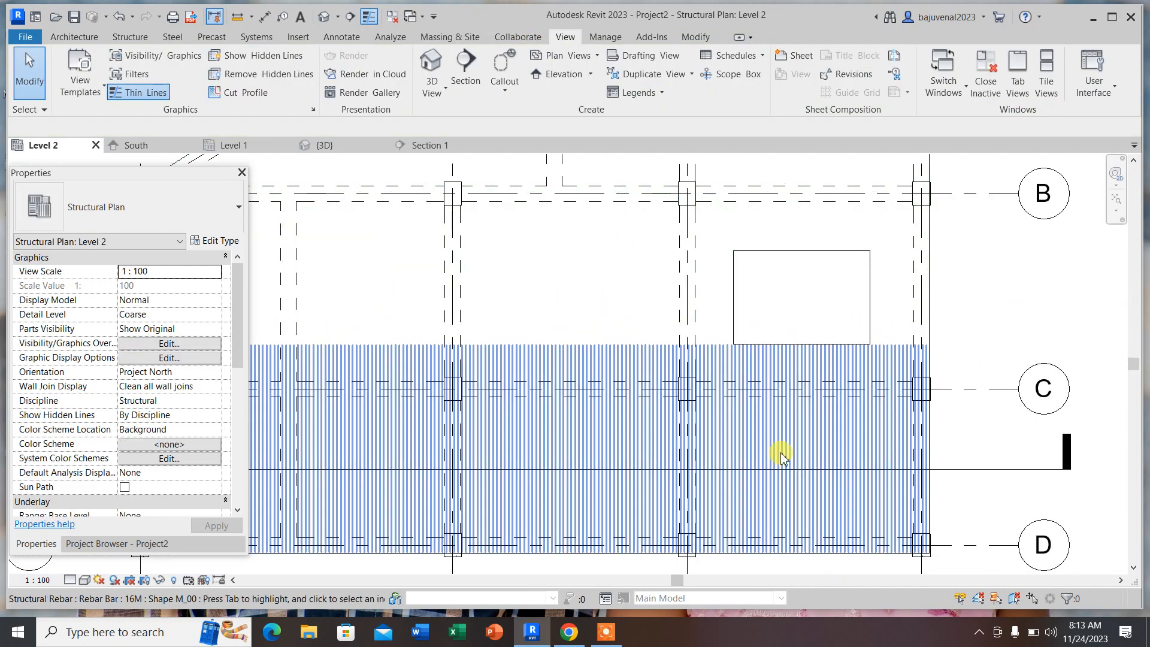
- Shorten the lower slab rebar set between grids C and D so its left side lines up with the small opening's right edge
scroll(846, 349, "down", 3)
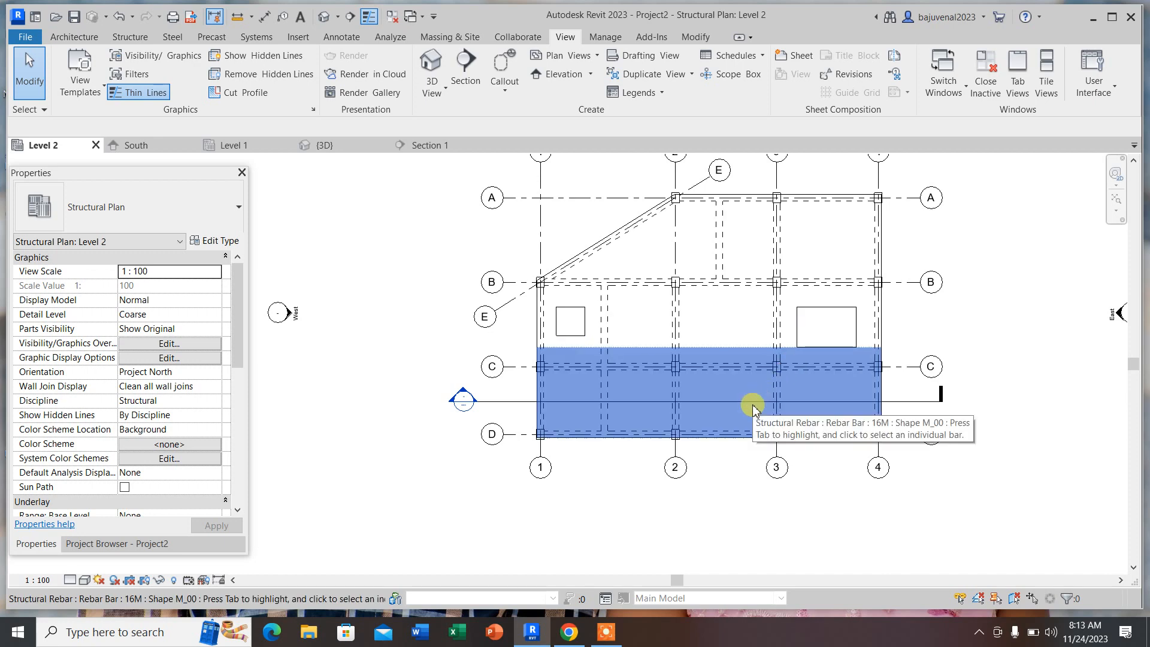
scroll(566, 355, "up", 5)
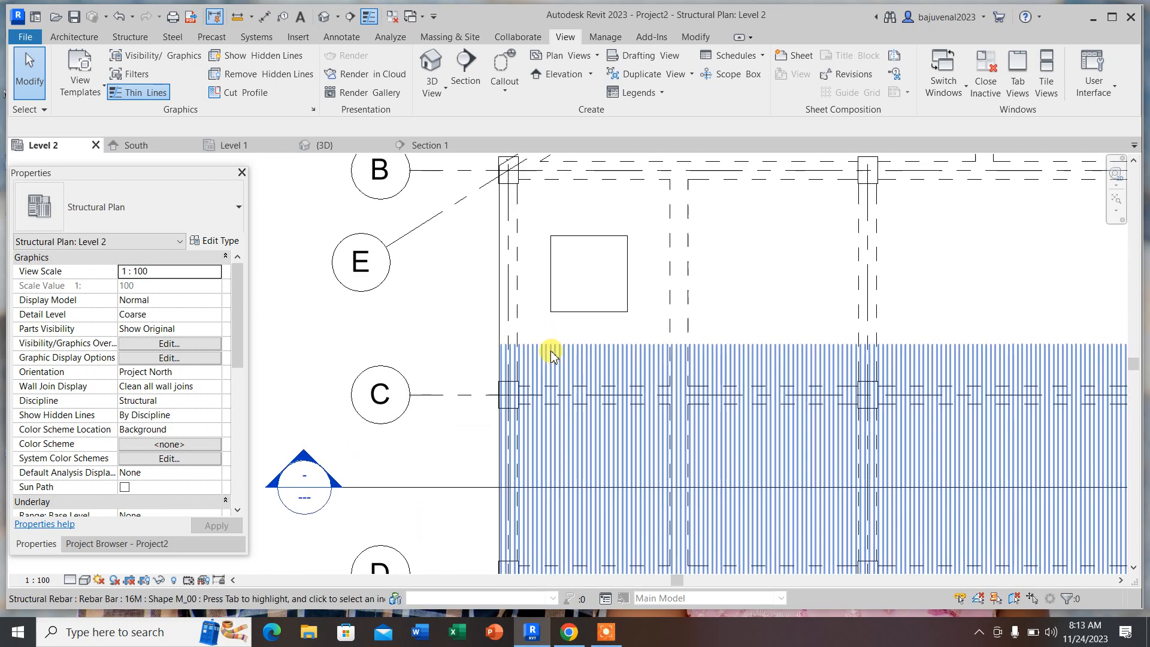
scroll(527, 360, "down", 2)
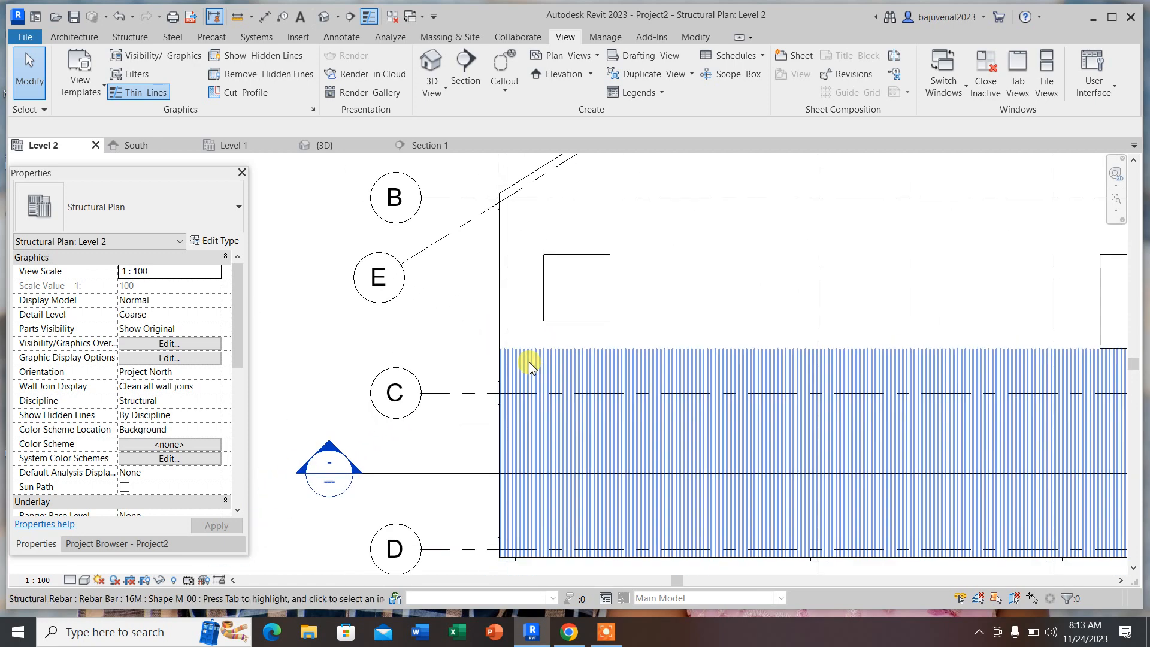
scroll(560, 354, "up", 2)
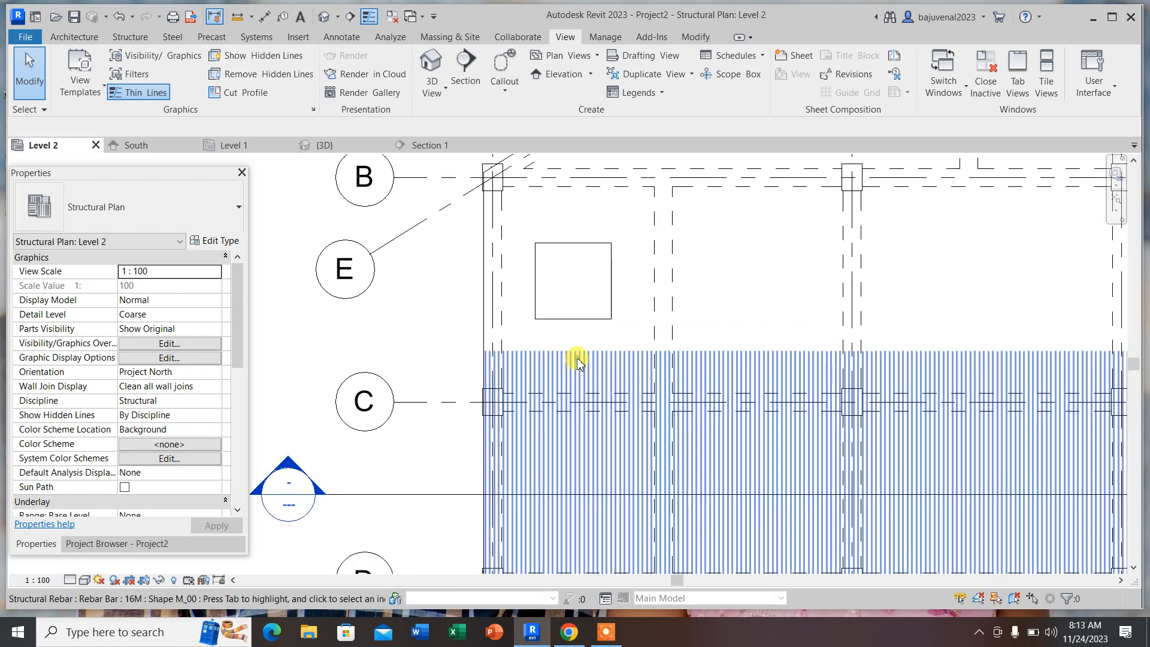
left_click(577, 360)
scroll(527, 353, "down", 3)
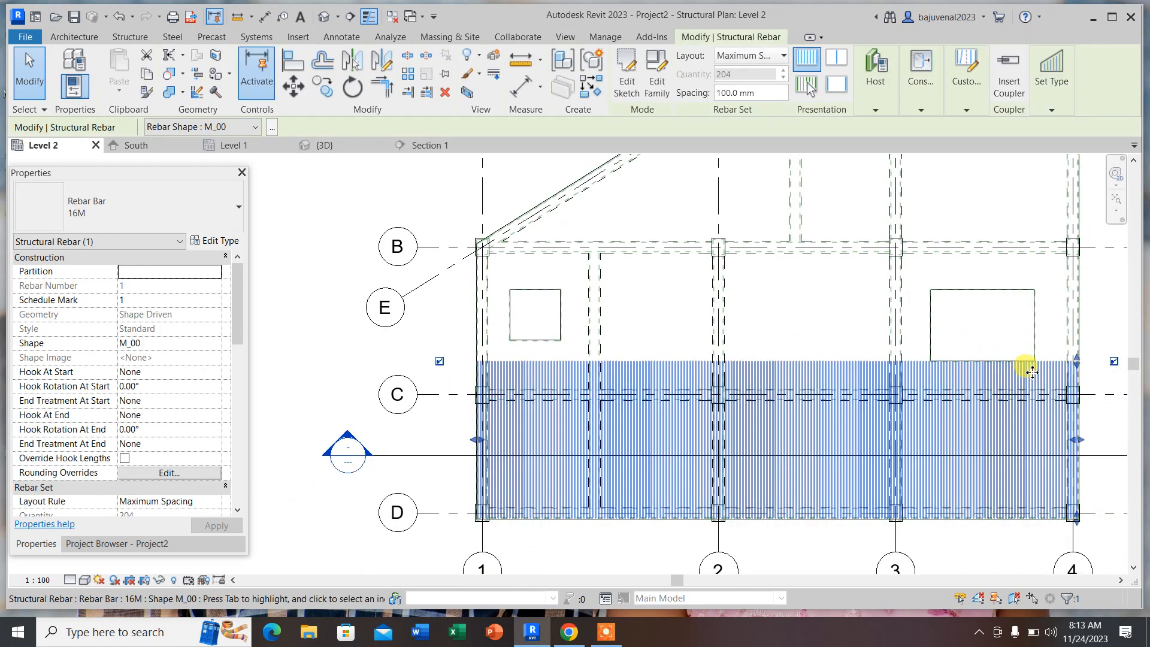
scroll(1031, 372, "up", 3)
scroll(931, 364, "down", 3)
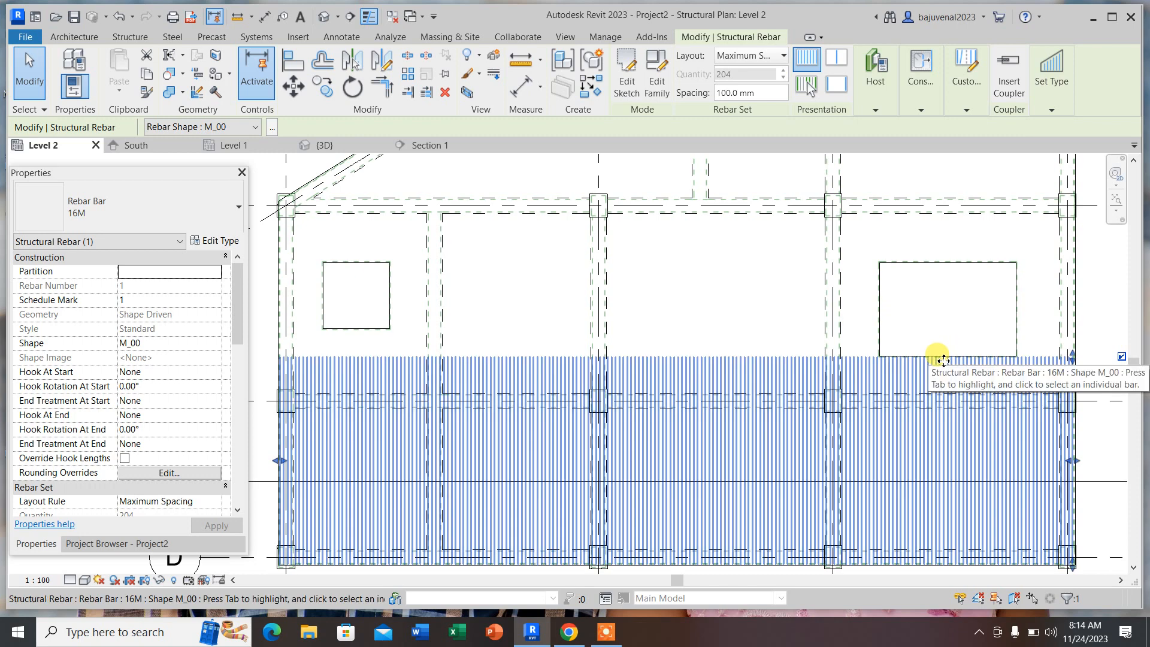
scroll(707, 341, "down", 3)
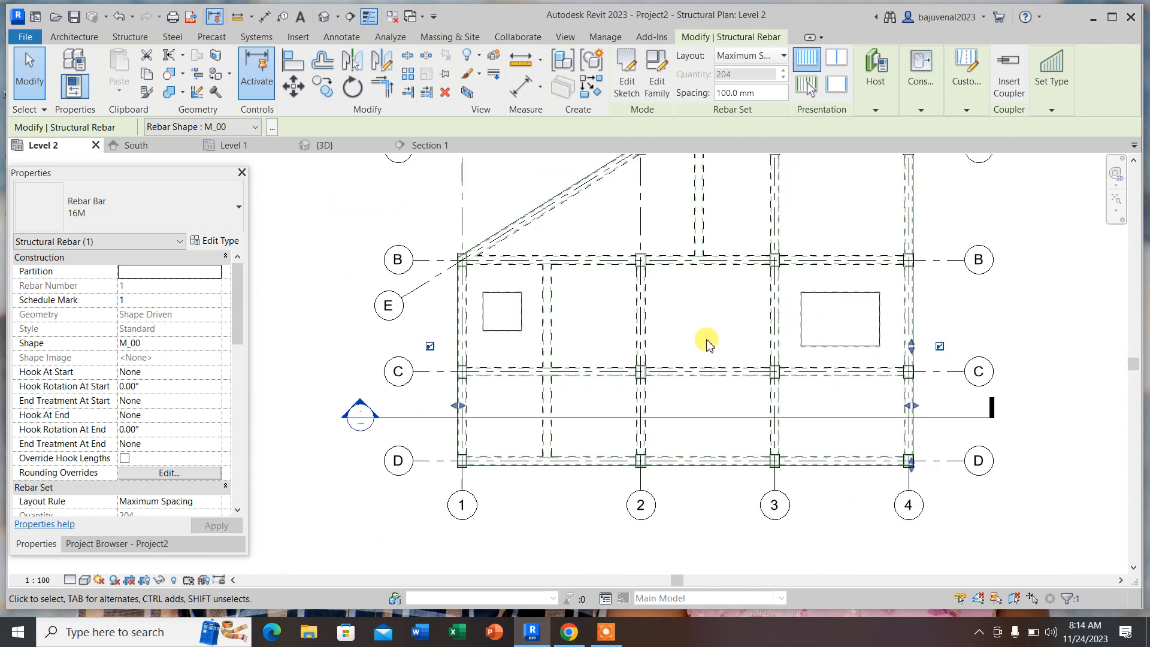
scroll(452, 410, "up", 2)
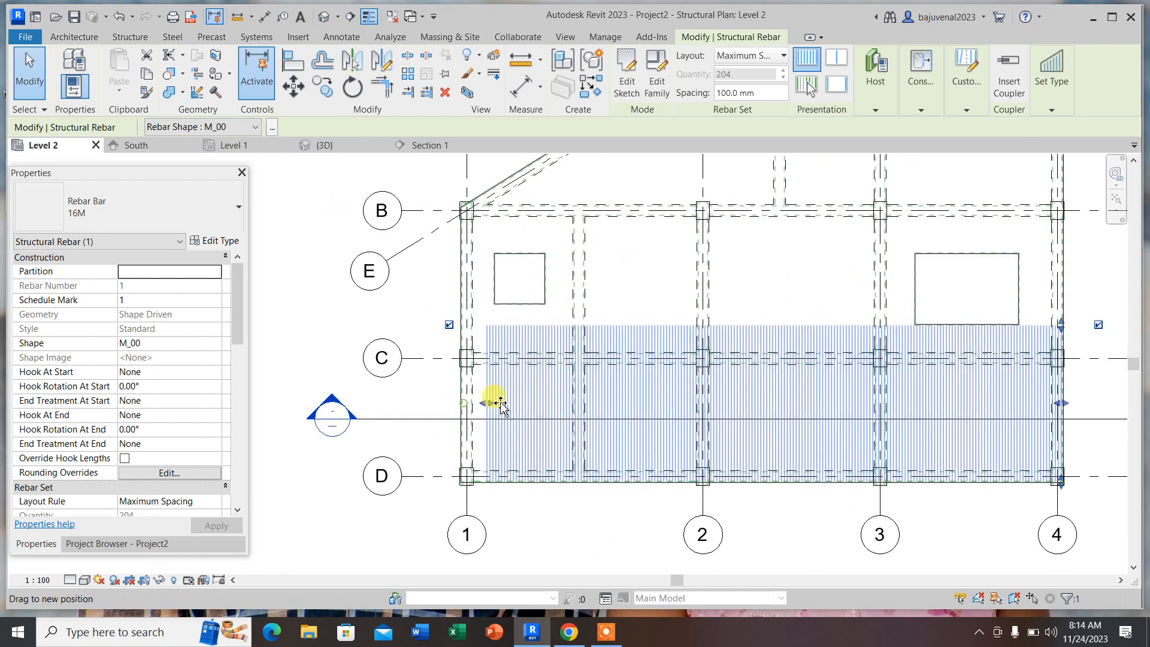
left_click_drag(501, 404, 545, 381)
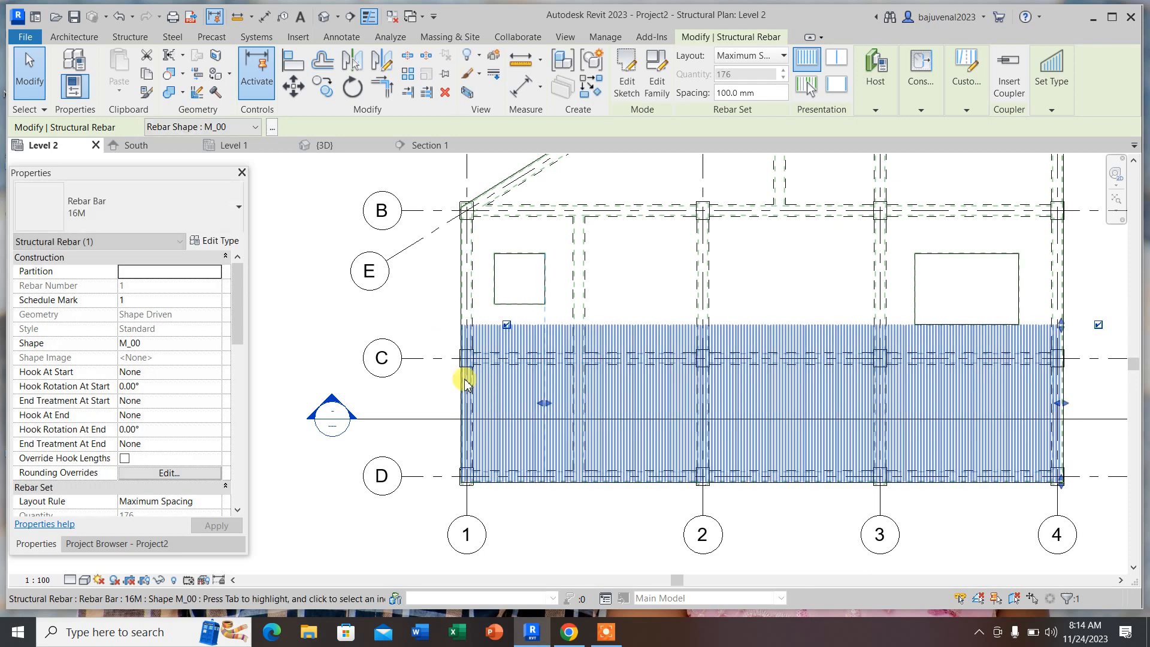
scroll(473, 380, "down", 2)
left_click(865, 423)
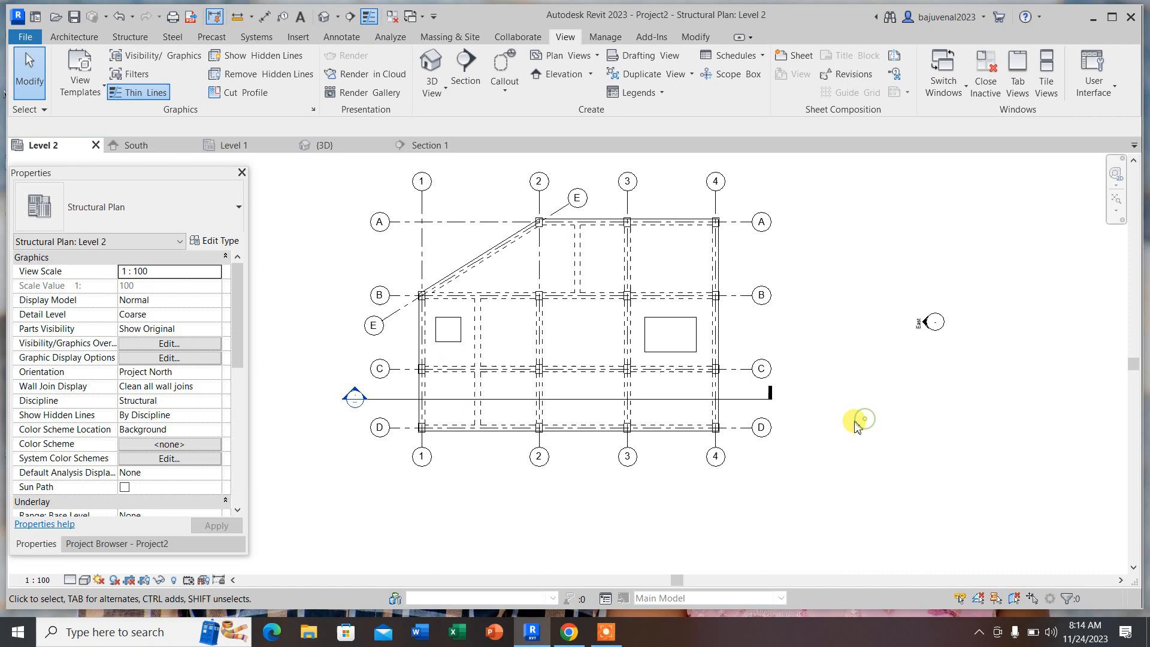
left_click(603, 405)
scroll(697, 339, "up", 1)
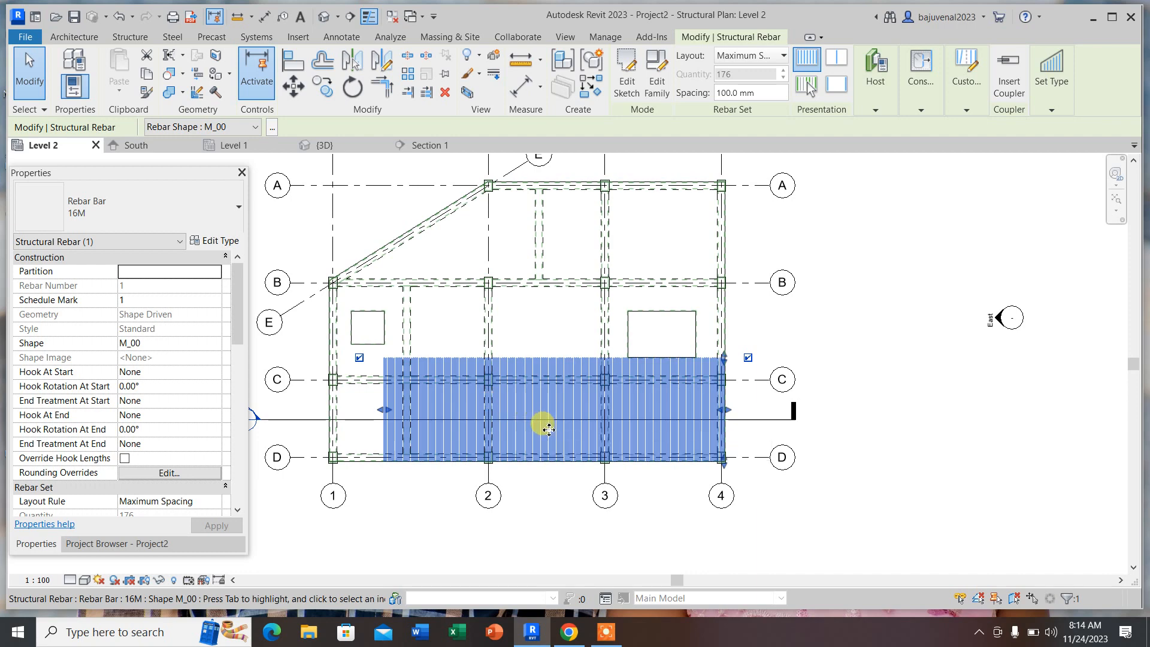
left_click(335, 96)
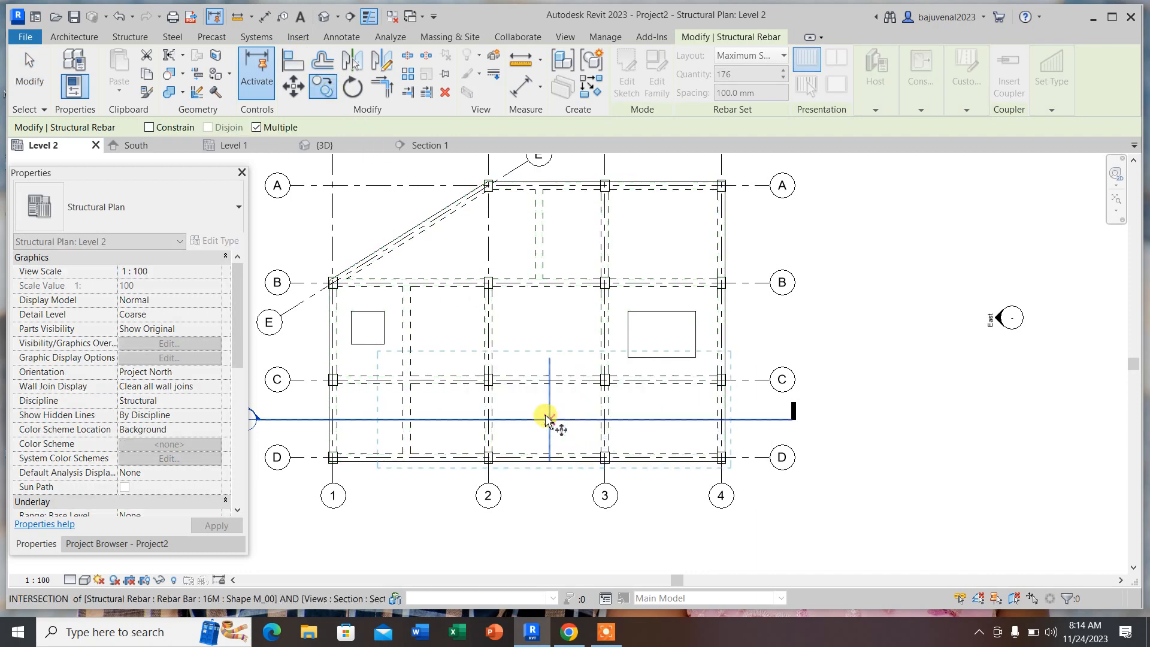
key("Escape")
key("Escape")
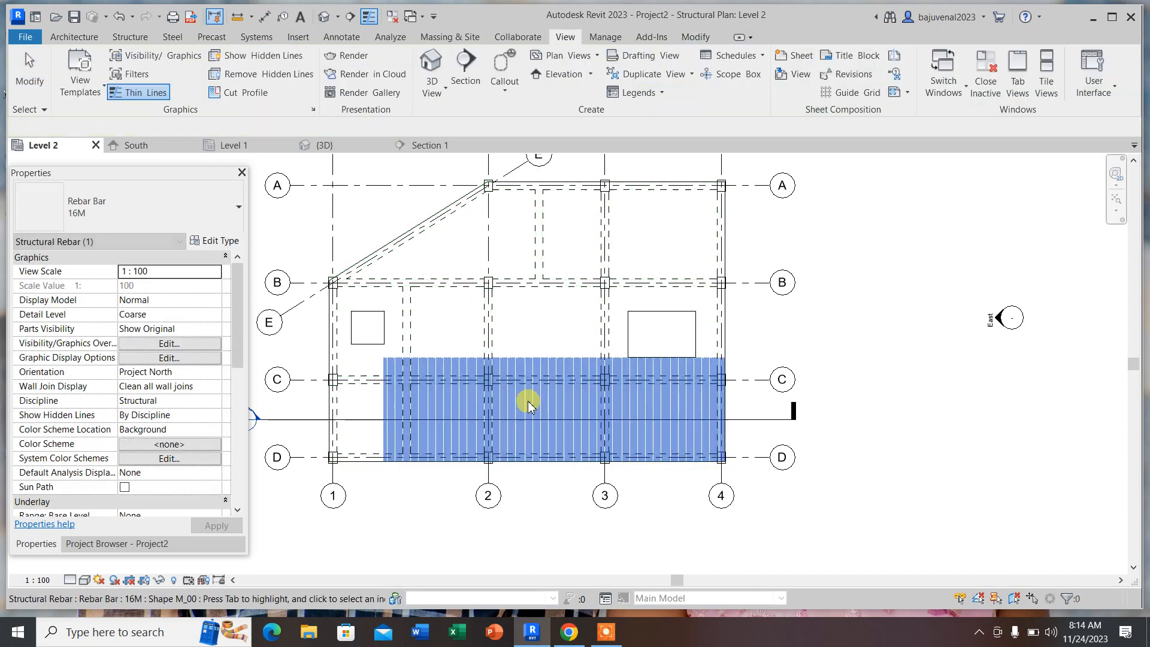
- Copy the shortened 16M rebar set into the bay between grids A and B, with Multiple enabled
left_click(526, 362)
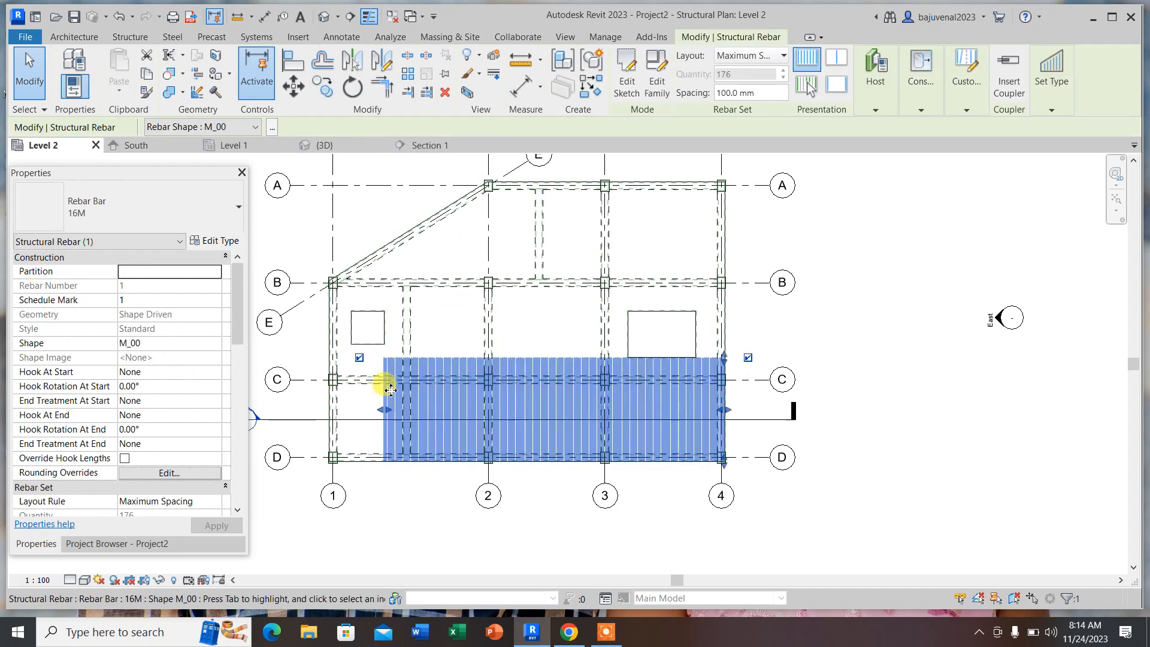
left_click(321, 89)
left_click(532, 411)
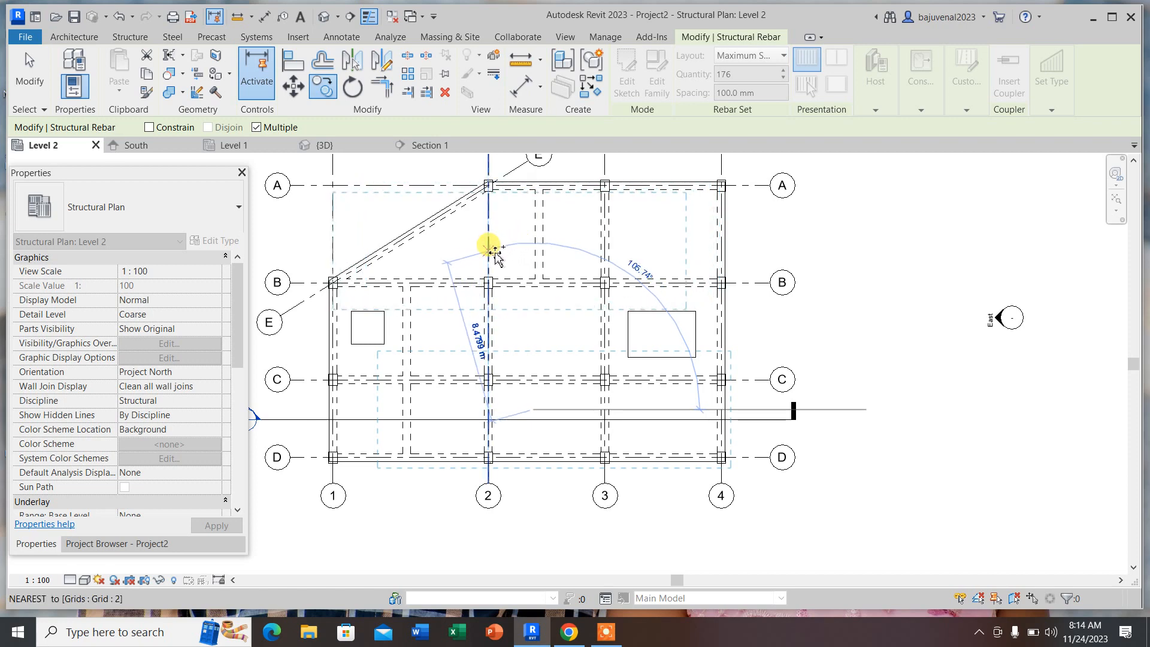
left_click(489, 251)
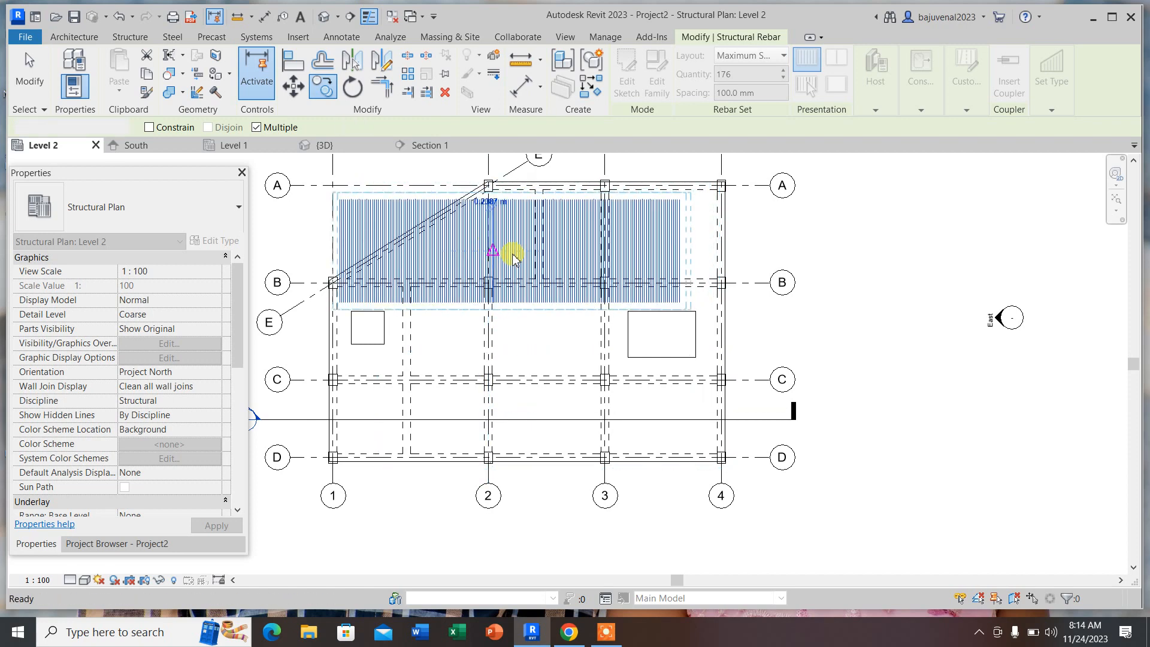
key("Escape")
- Stretch the copied rebar set's lower bar ends to the openings' upper edge and its right side to grid 4
scroll(696, 324, "up", 1)
left_click_drag(678, 302, 680, 309)
scroll(872, 303, "down", 2)
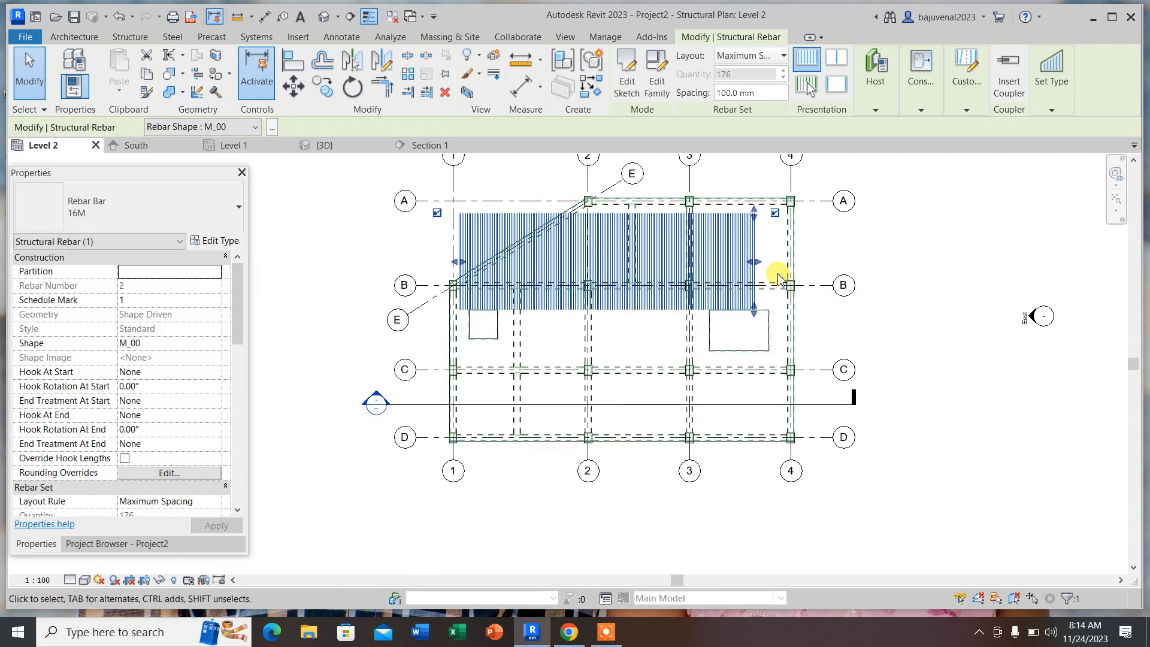
left_click_drag(756, 262, 790, 262)
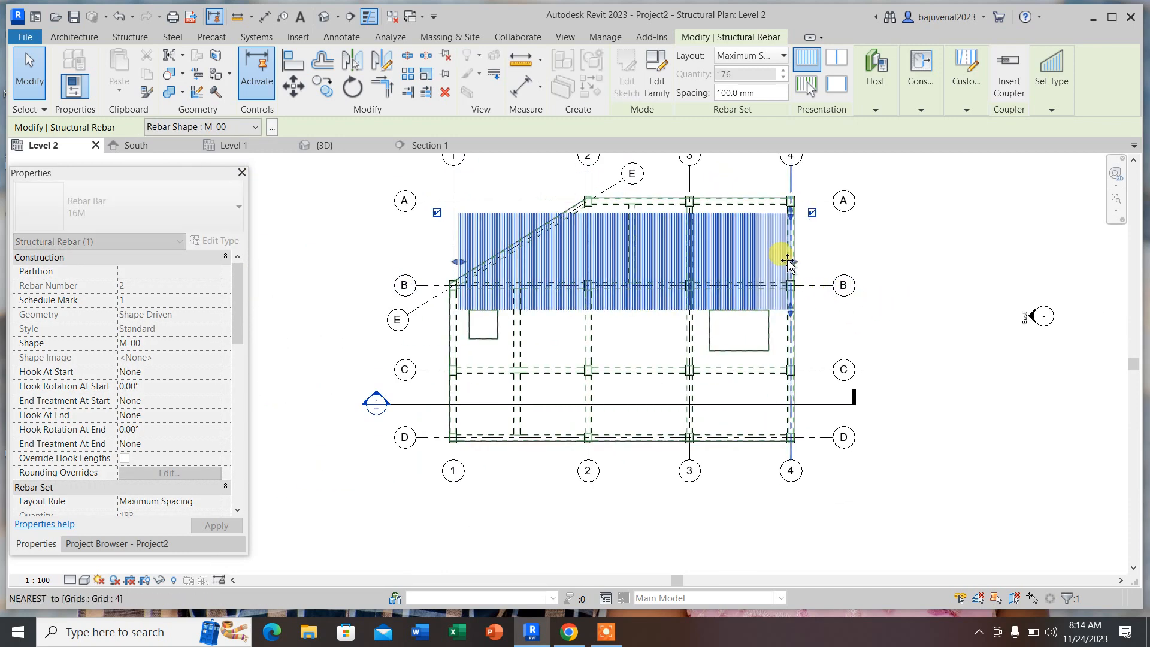
- Extend the copied rebar set left past grid 1 and its upper bar ends beyond grid A
scroll(497, 279, "up", 3)
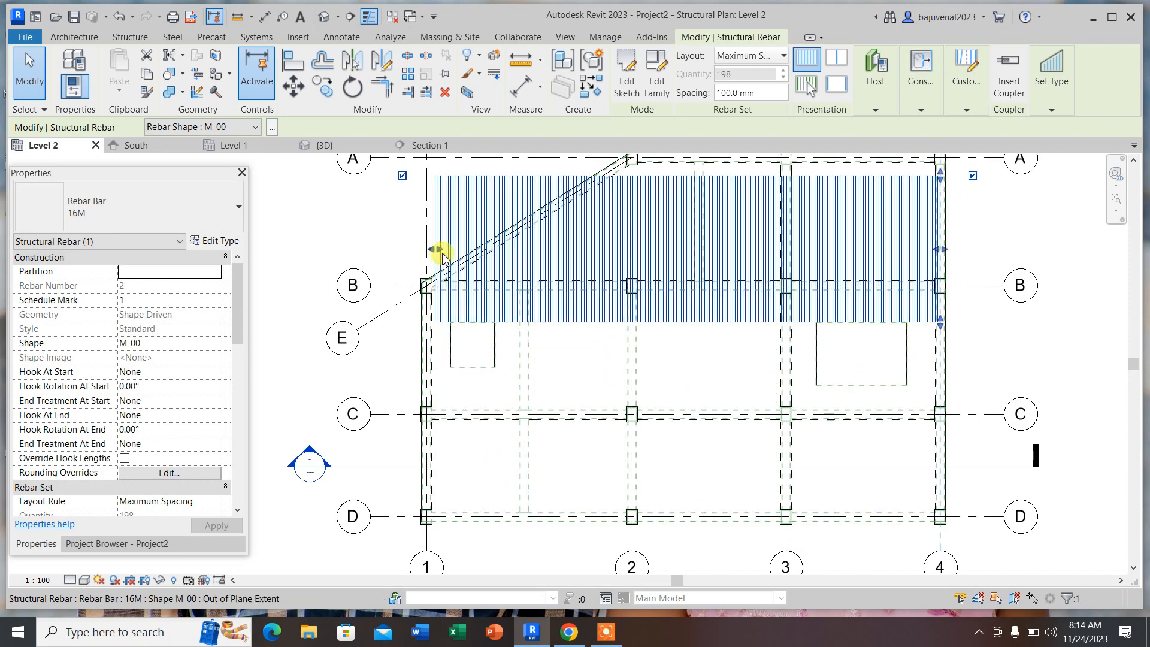
left_click_drag(430, 249, 380, 257)
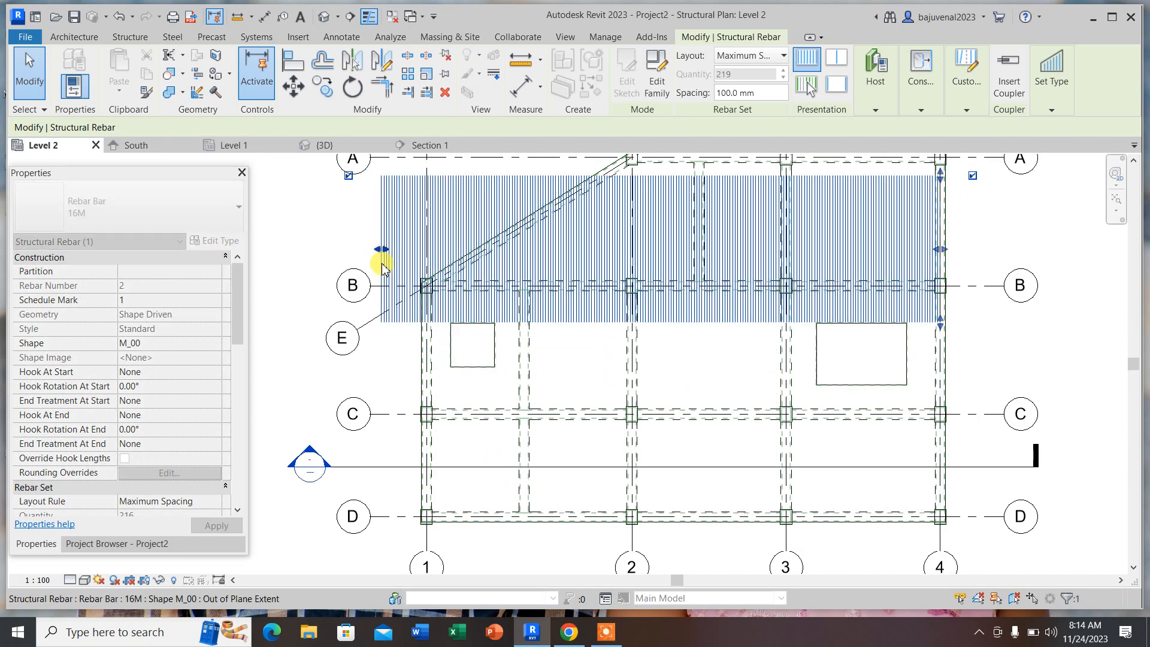
scroll(380, 257, "down", 2)
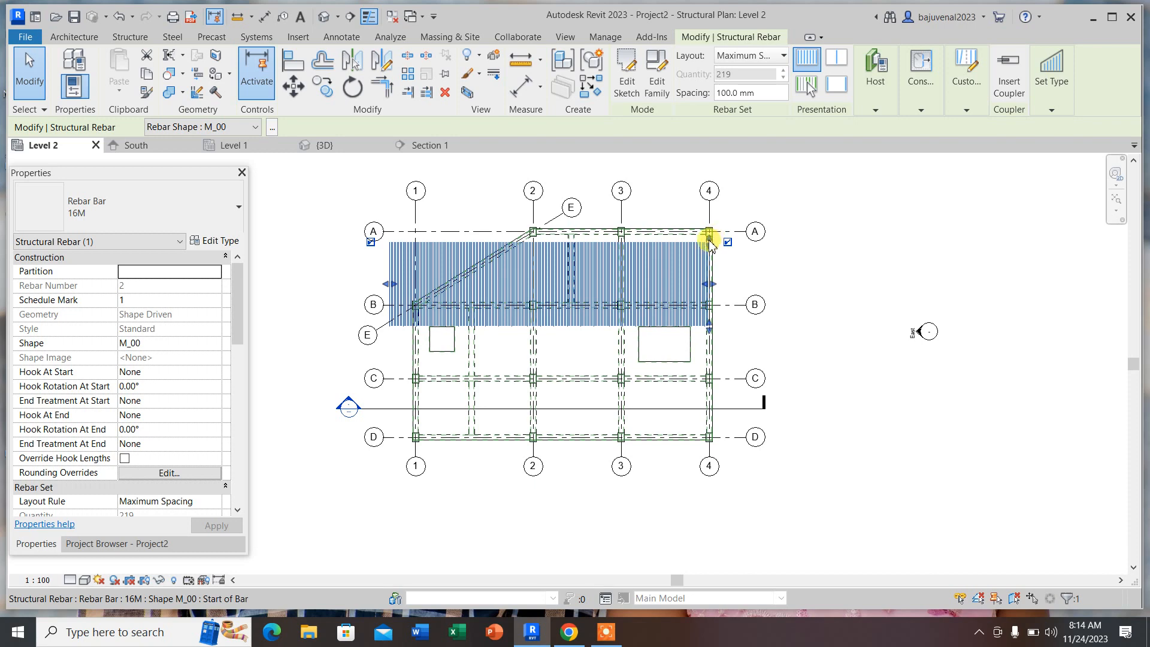
left_click_drag(710, 242, 708, 175)
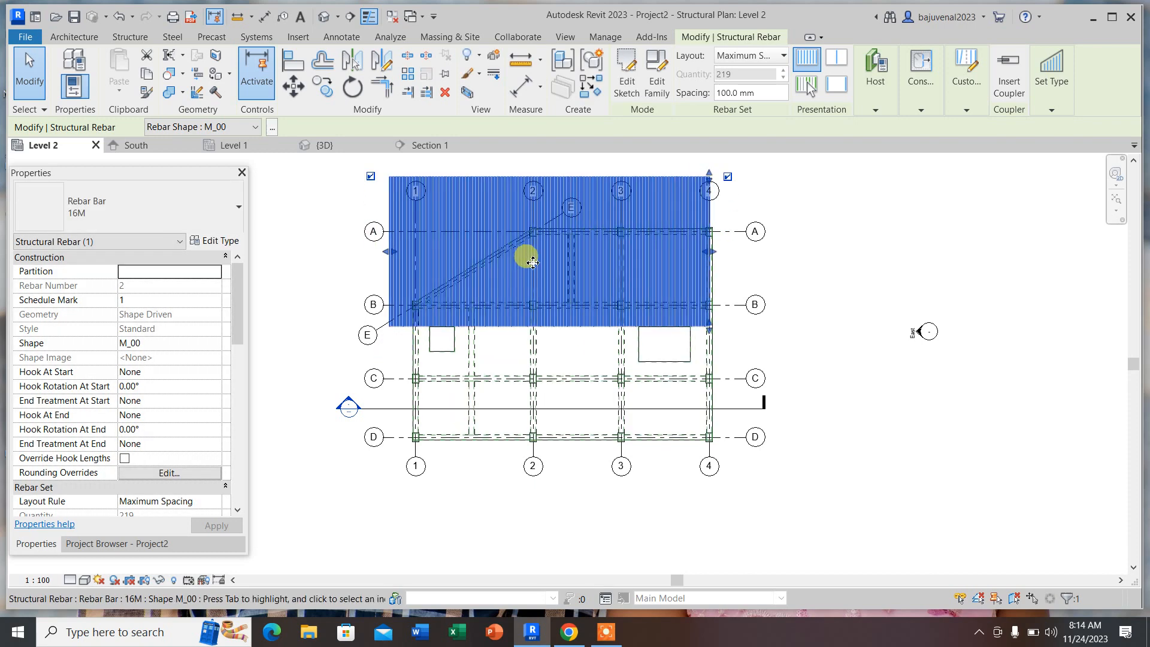
left_click(1044, 76)
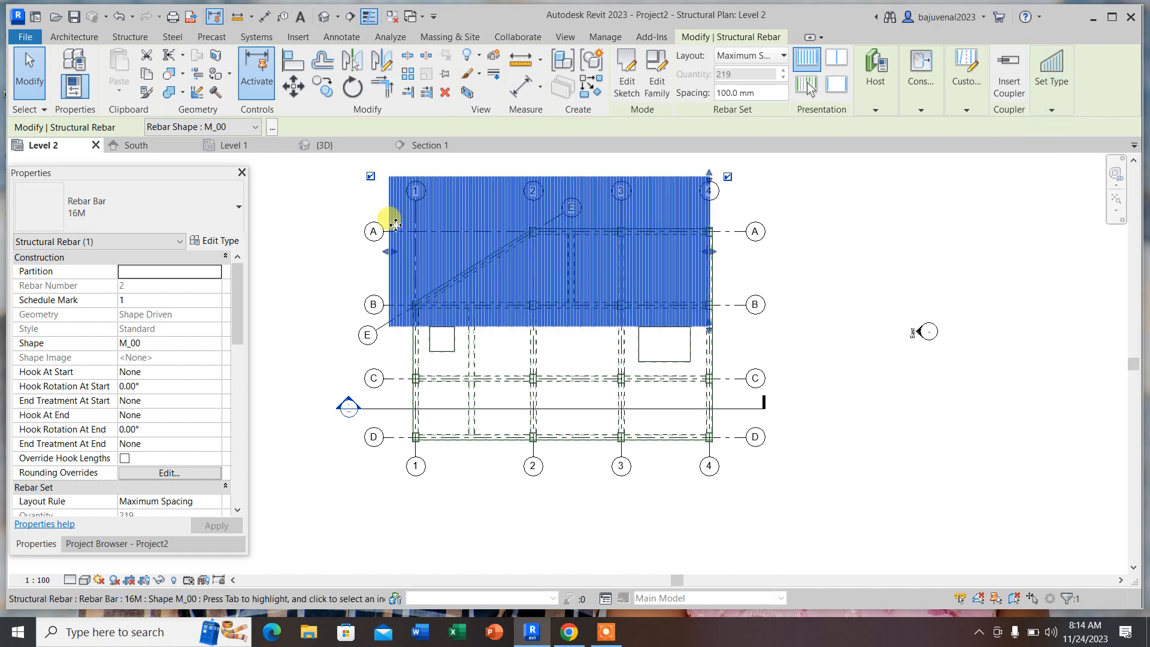
- Trim the copied rebar set to the bay between grids 1 and 2, with its upper bar ends at grid A
left_click_drag(385, 249, 416, 257)
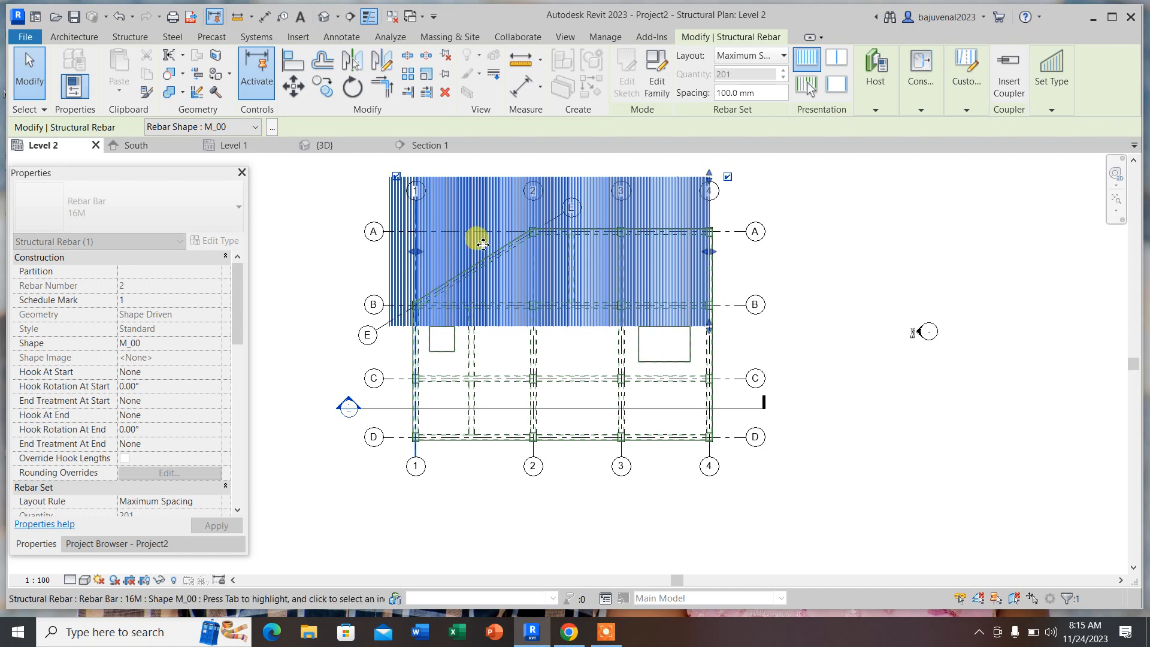
left_click_drag(711, 176, 709, 230)
left_click_drag(708, 278, 532, 272)
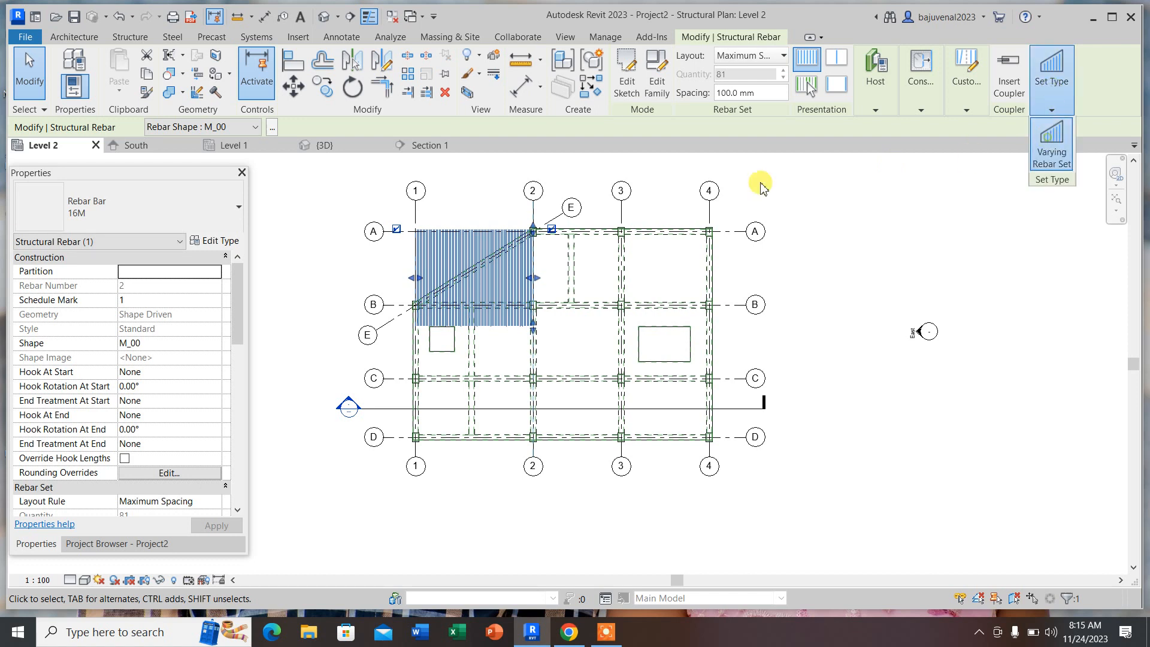
- Extend the set slightly above grid A and left past grid 1, and convert it to a Varying Rebar Set following the sloped edge
left_click(550, 230)
mouse_move(533, 225)
left_mouse_down()
mouse_move(528, 277)
mouse_move(537, 228)
left_mouse_up()
left_click_drag(415, 277, 401, 315)
left_click(1051, 95)
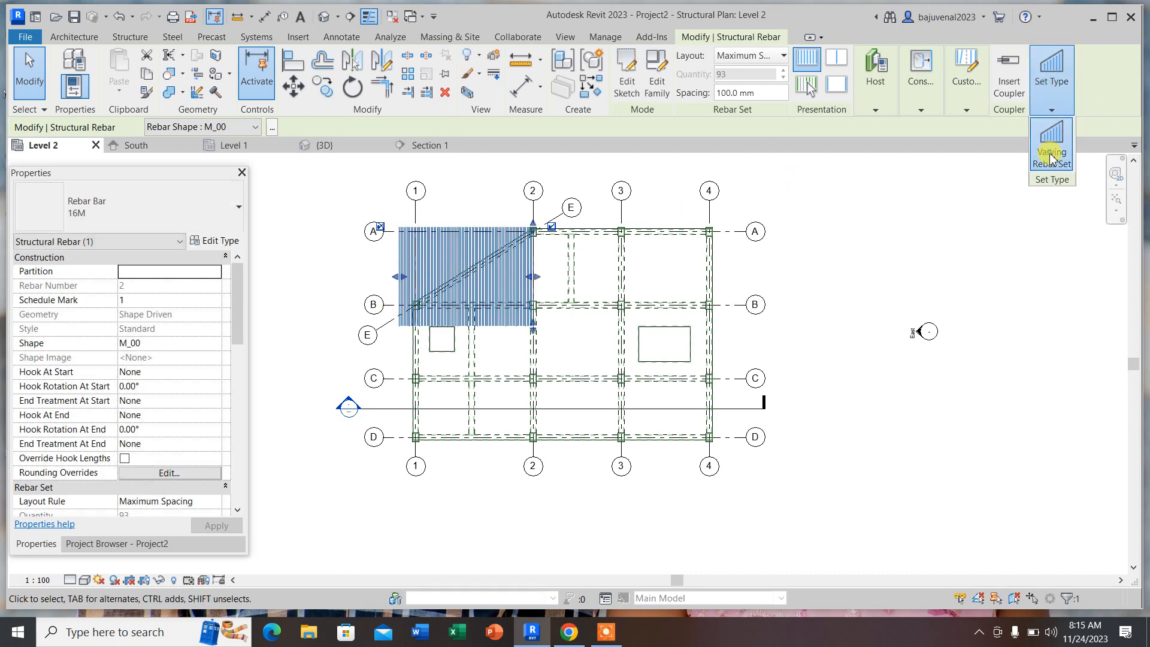
left_click(1050, 157)
- Pull the varying rebar set's left side back to grid 1, inside the slab edge
scroll(445, 293, "up", 1)
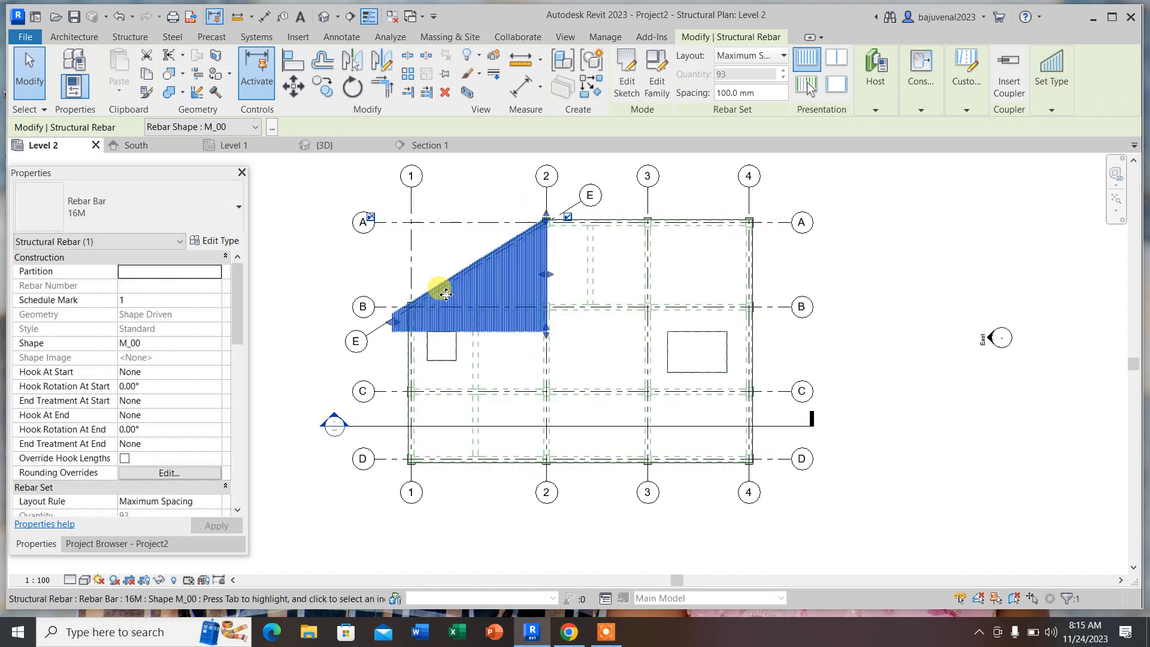
scroll(446, 293, "up", 4)
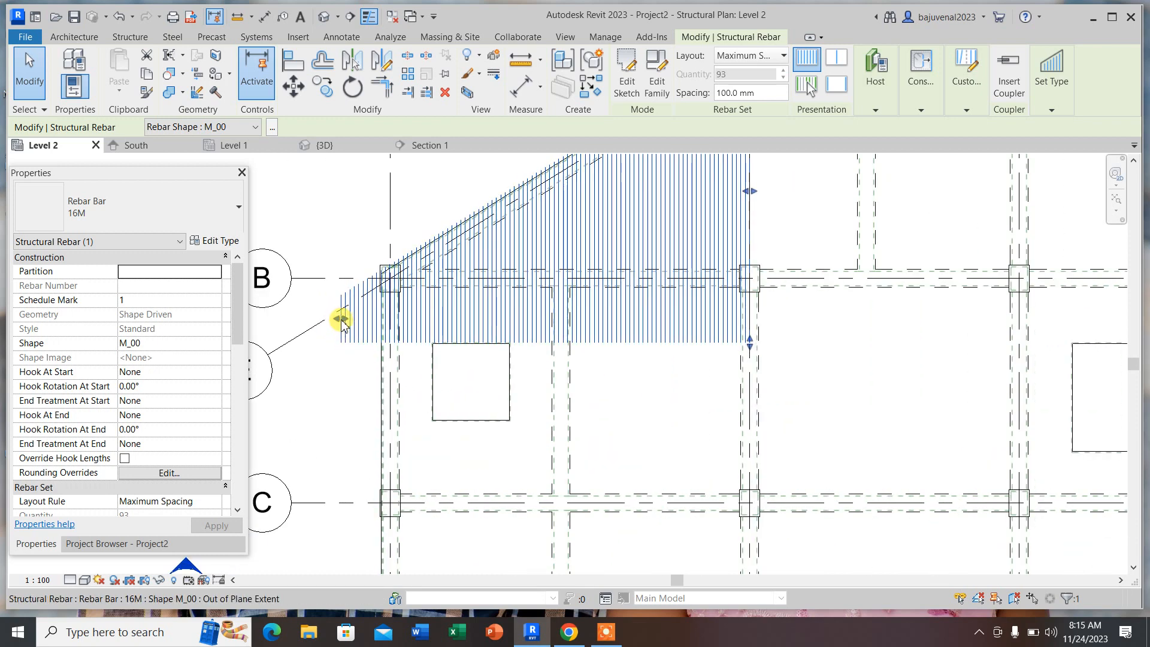
mouse_move(342, 322)
left_mouse_down()
mouse_move(390, 329)
mouse_move(396, 344)
left_mouse_up()
scroll(487, 244, "down", 3)
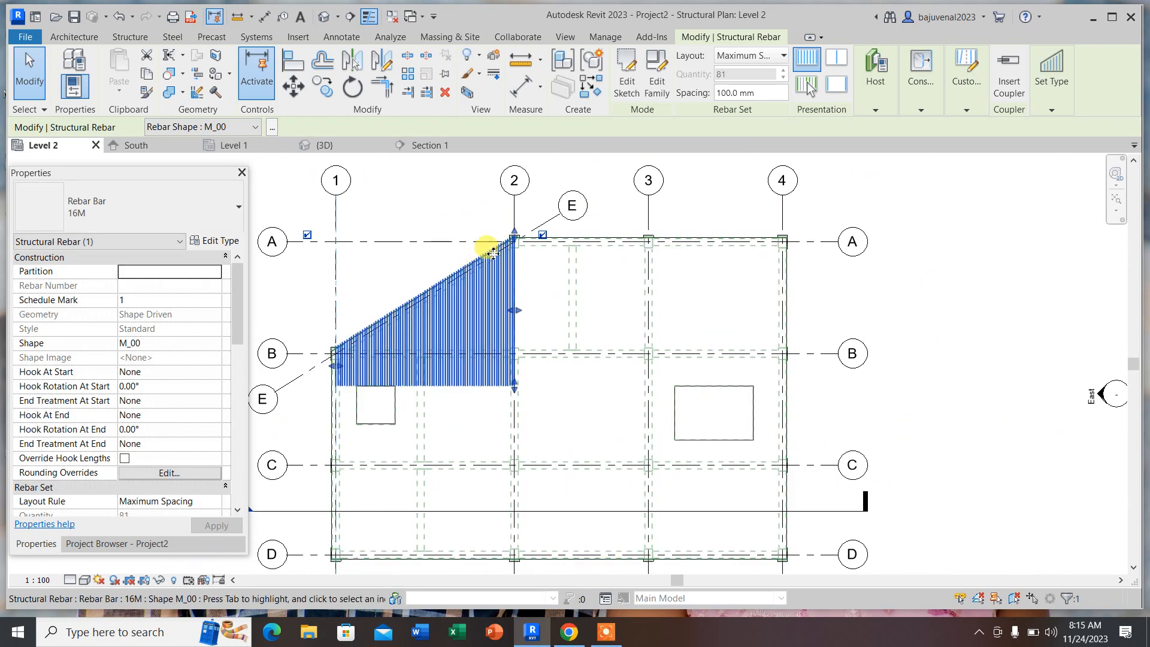
- Fine-tune the varying rebar set's upper bar ends where the sloped edge meets grid 2, and deselect the set
scroll(521, 239, "up", 3)
mouse_move(520, 237)
left_mouse_down()
mouse_move(521, 249)
mouse_move(521, 239)
left_mouse_up()
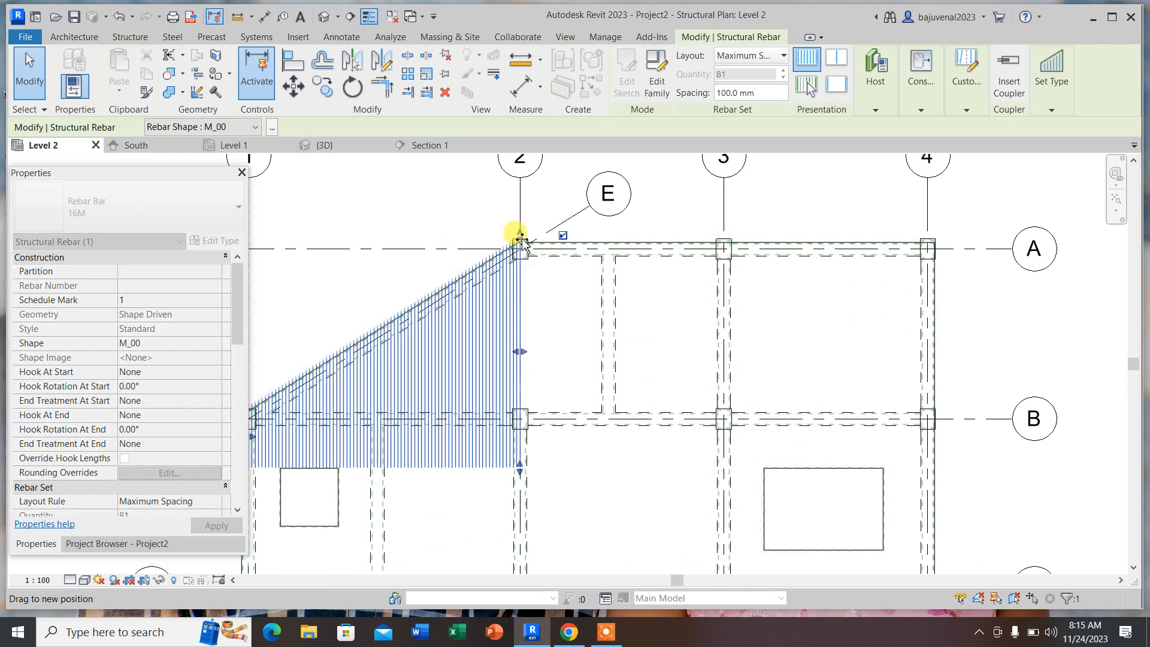
left_click(547, 193)
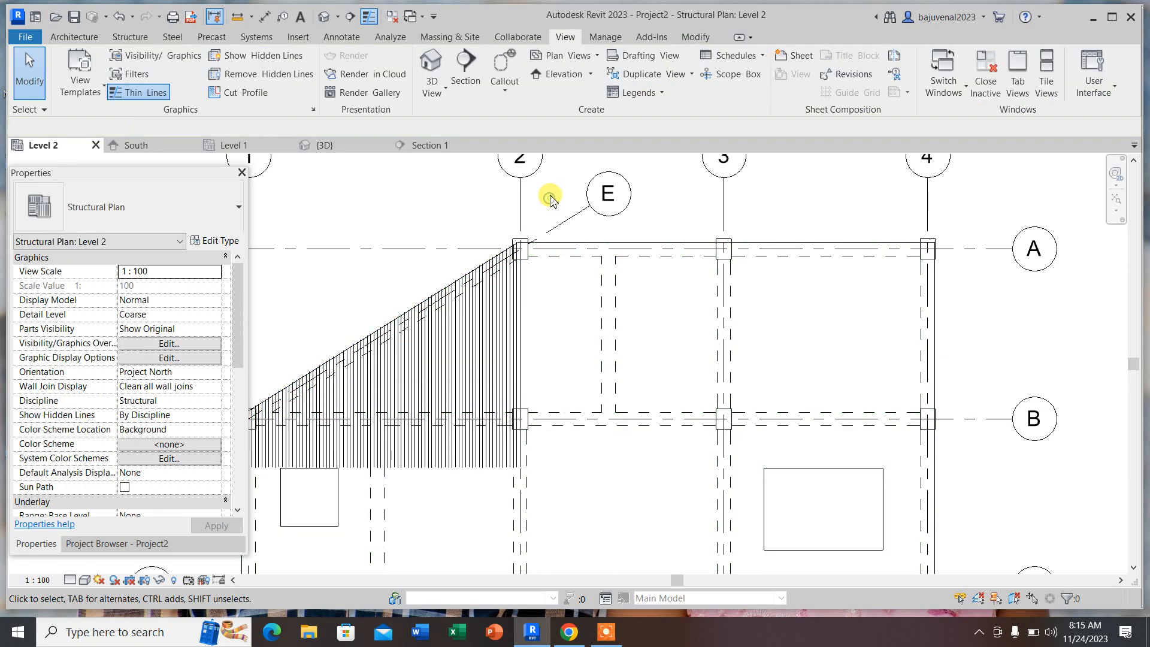
- Copy the rebar set covering grids C to D up into the strip between grids A and B
scroll(527, 227, "down", 3)
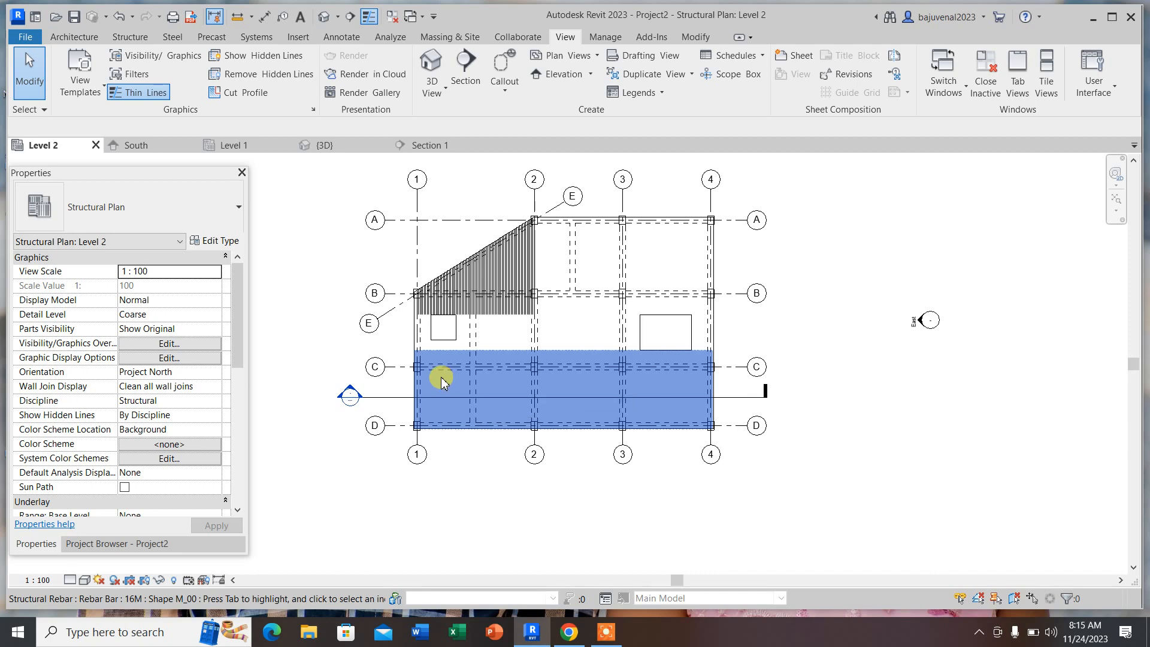
left_click(596, 393)
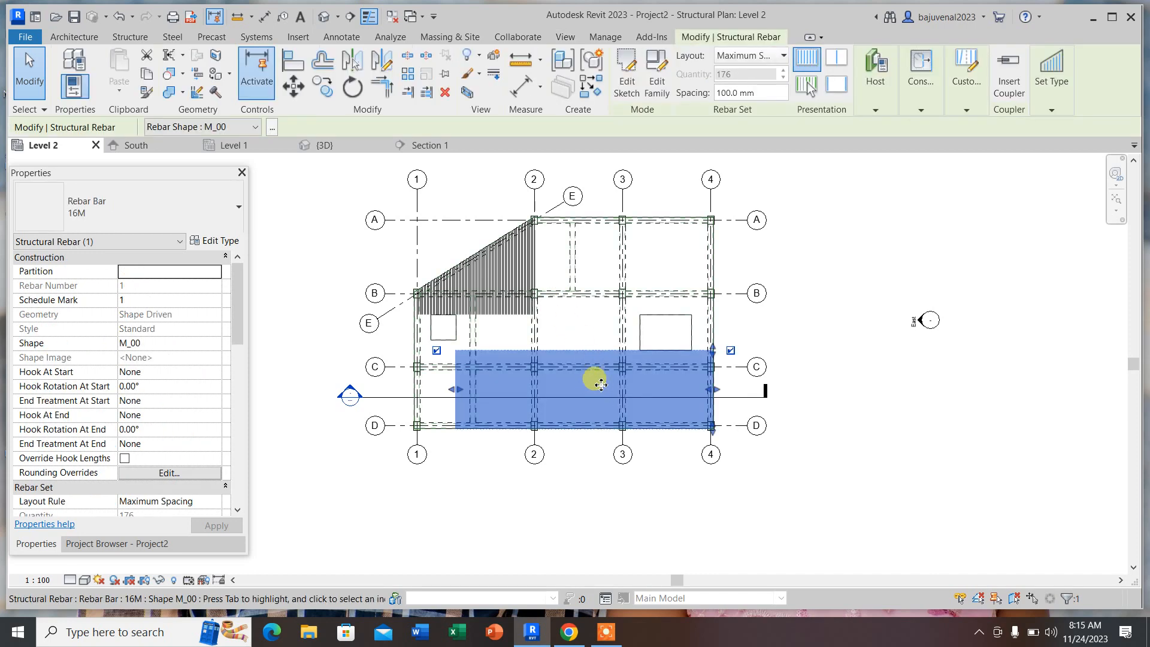
left_click(322, 87)
left_click(591, 398)
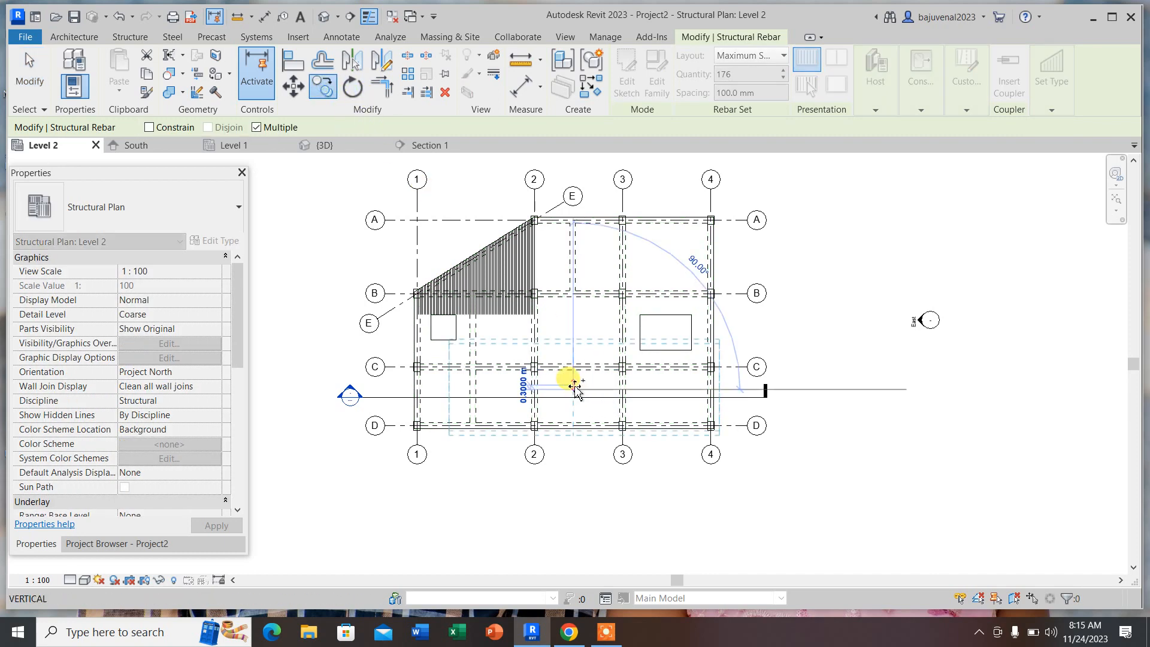
left_click(588, 259)
key("Escape")
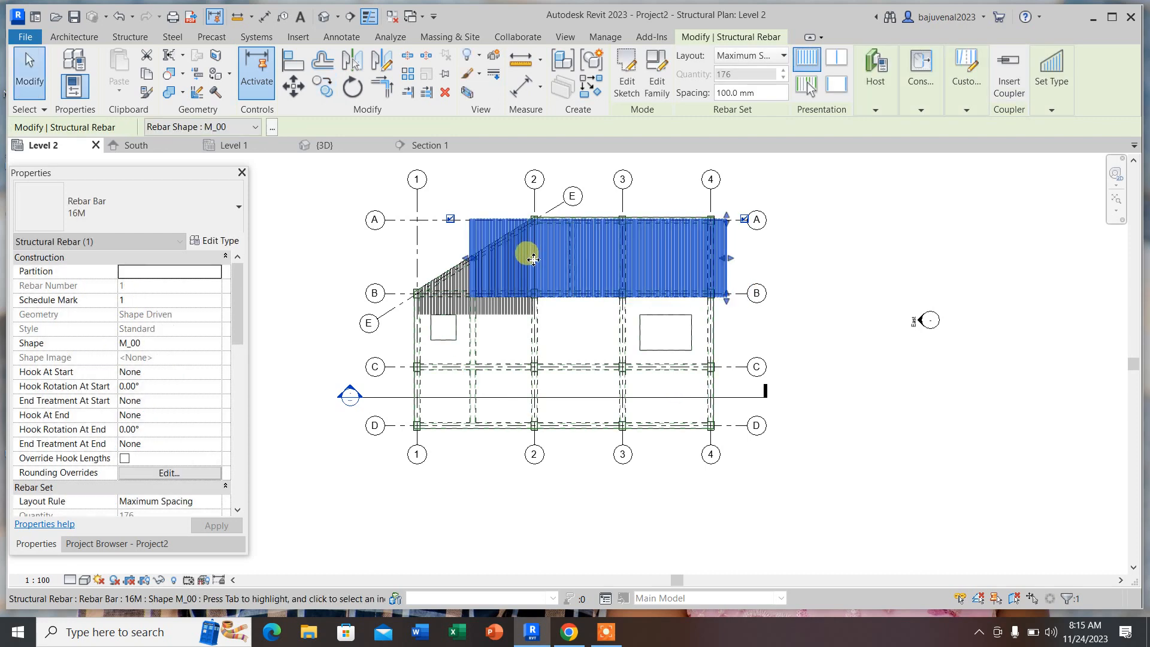
- Pull the copied rebar set's left side back to grid 2, where the varying set ends
scroll(485, 269, "up", 3)
left_click_drag(451, 247, 576, 292)
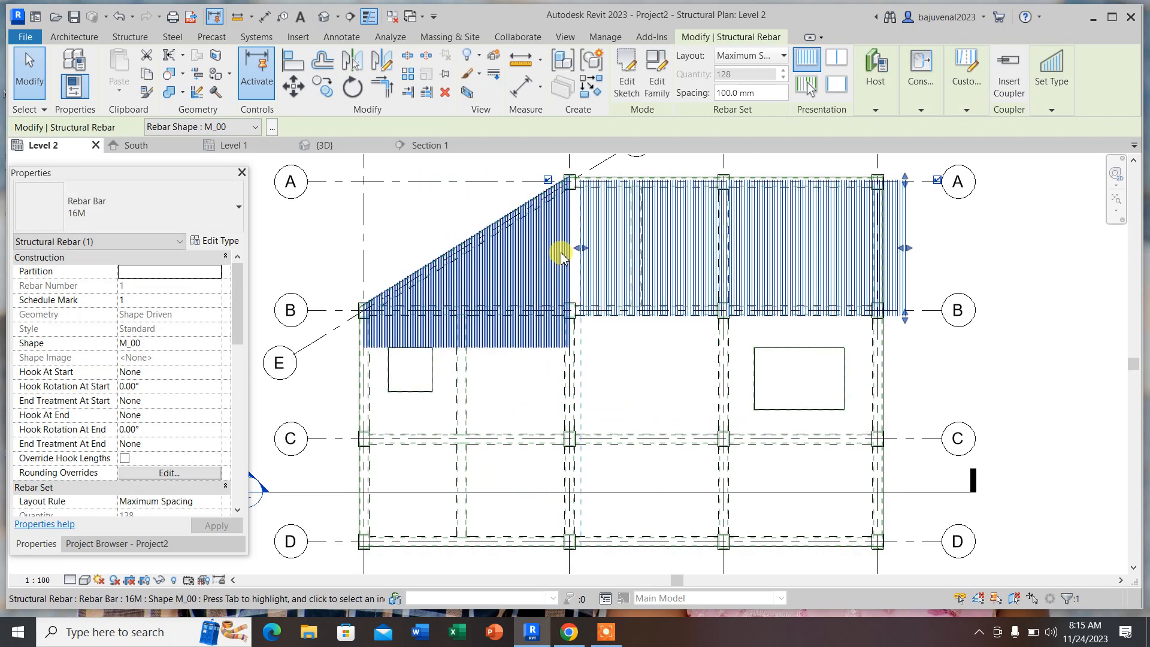
scroll(561, 252, "up", 5)
left_click(606, 436)
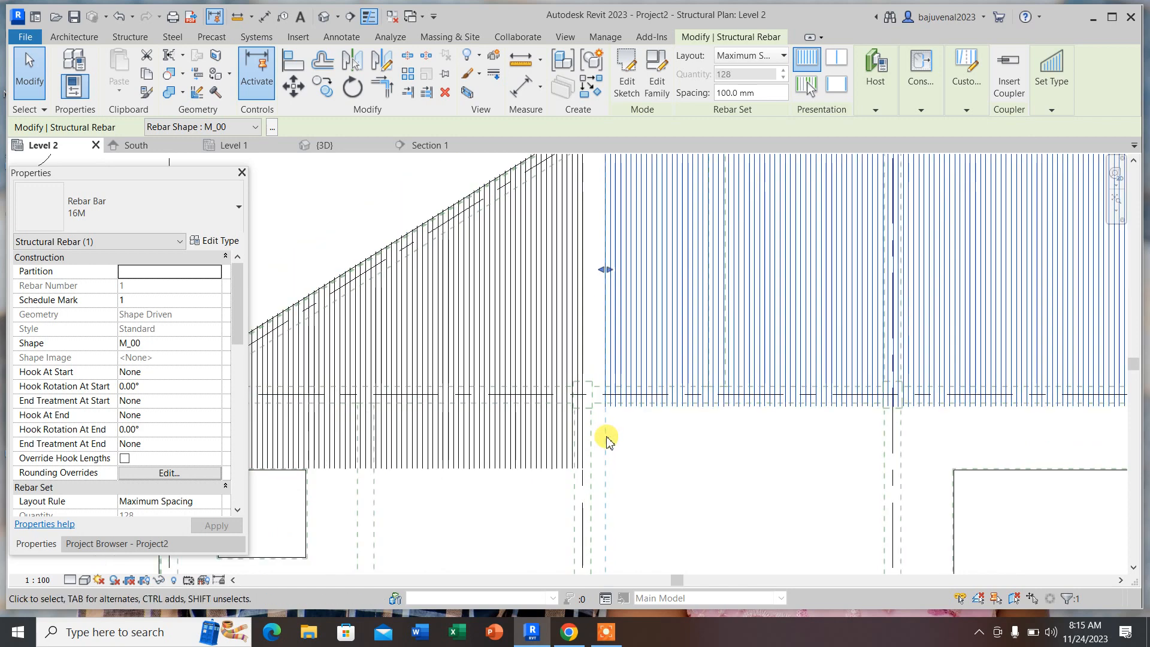
left_click(633, 340)
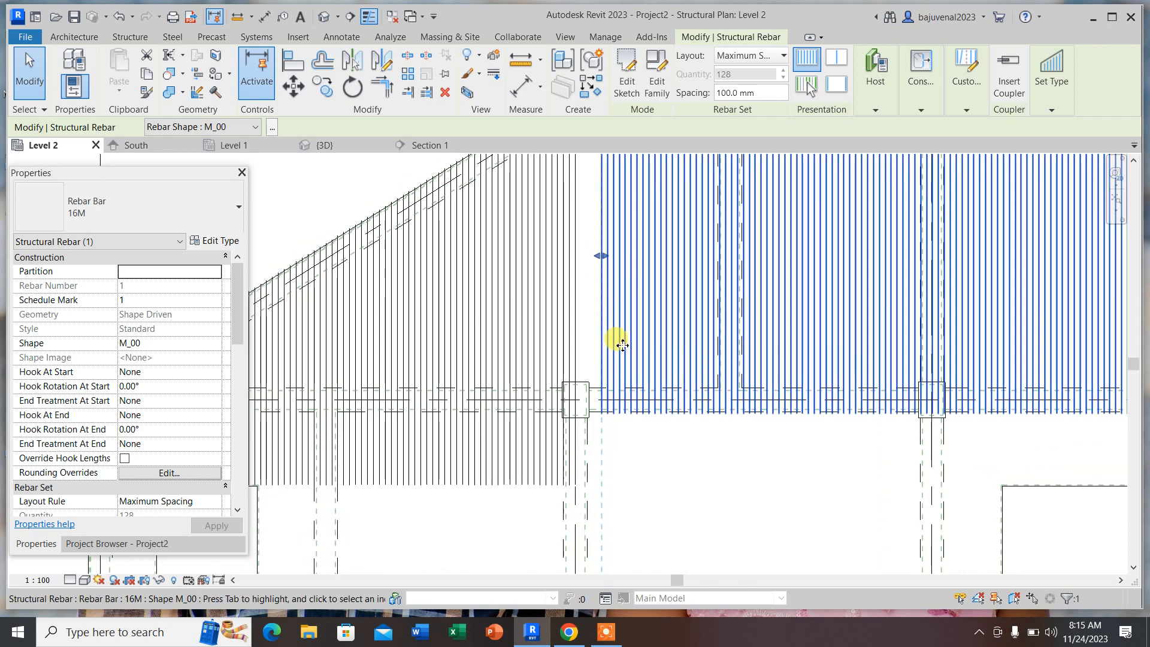
scroll(620, 384, "down", 3)
scroll(622, 329, "up", 4)
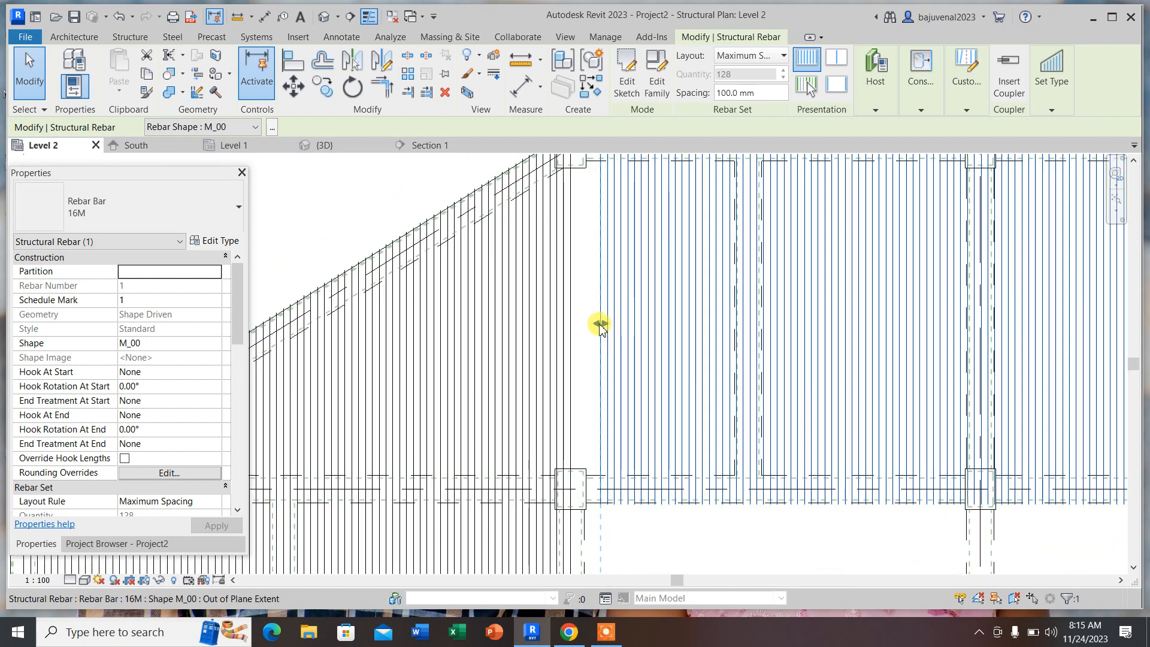
left_click_drag(599, 324, 566, 343)
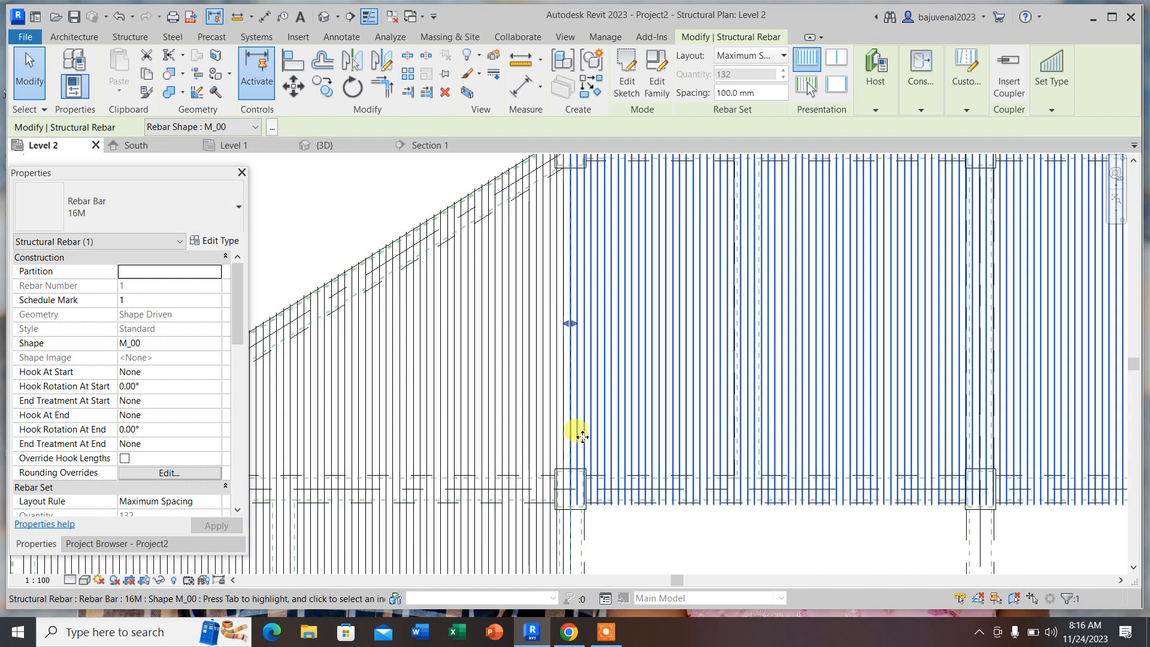
- Exclude the copied set's end bar at grid 2 and check the junction with the varying set
scroll(582, 437, "down", 3)
scroll(610, 333, "up", 3)
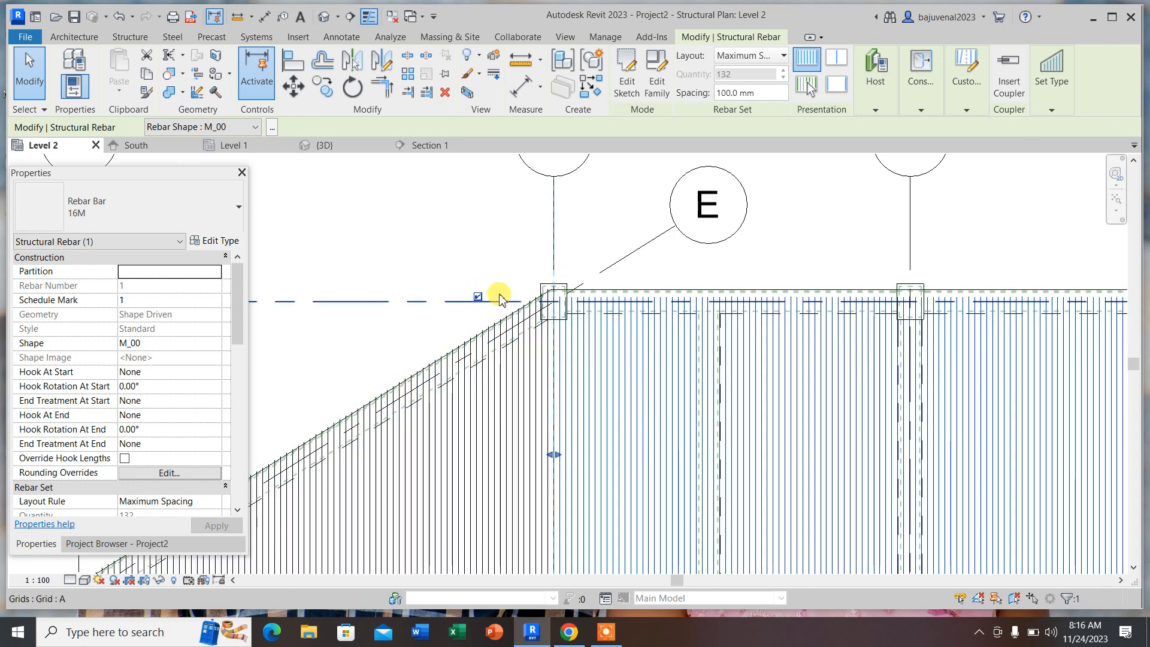
left_click(478, 298)
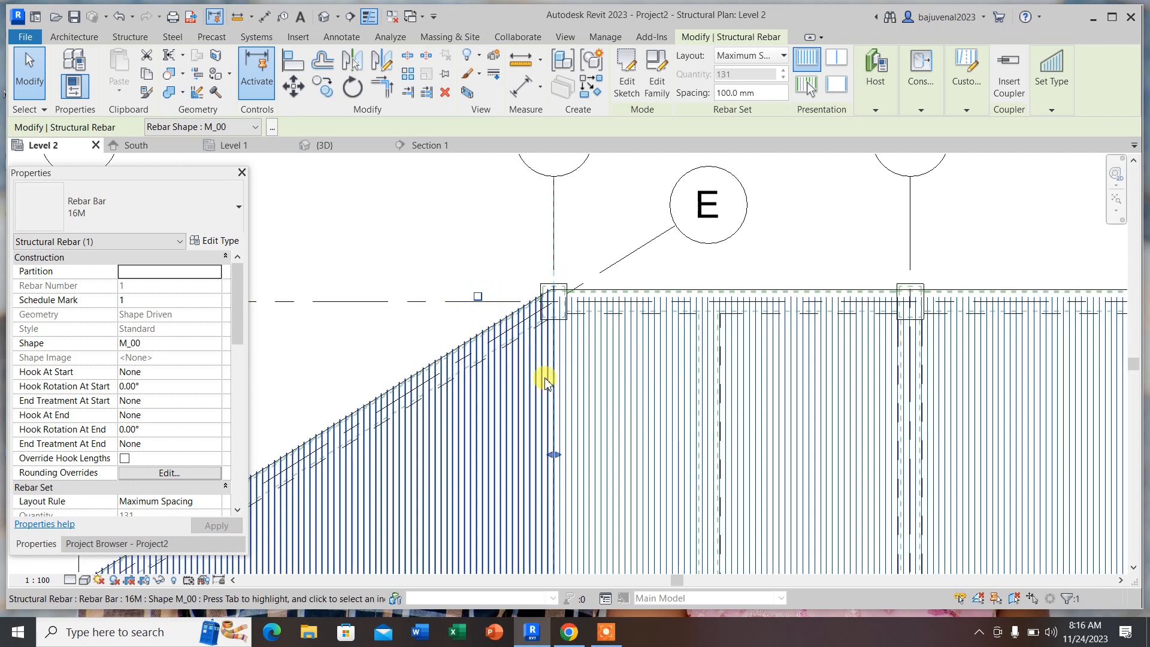
scroll(555, 459, "up", 5)
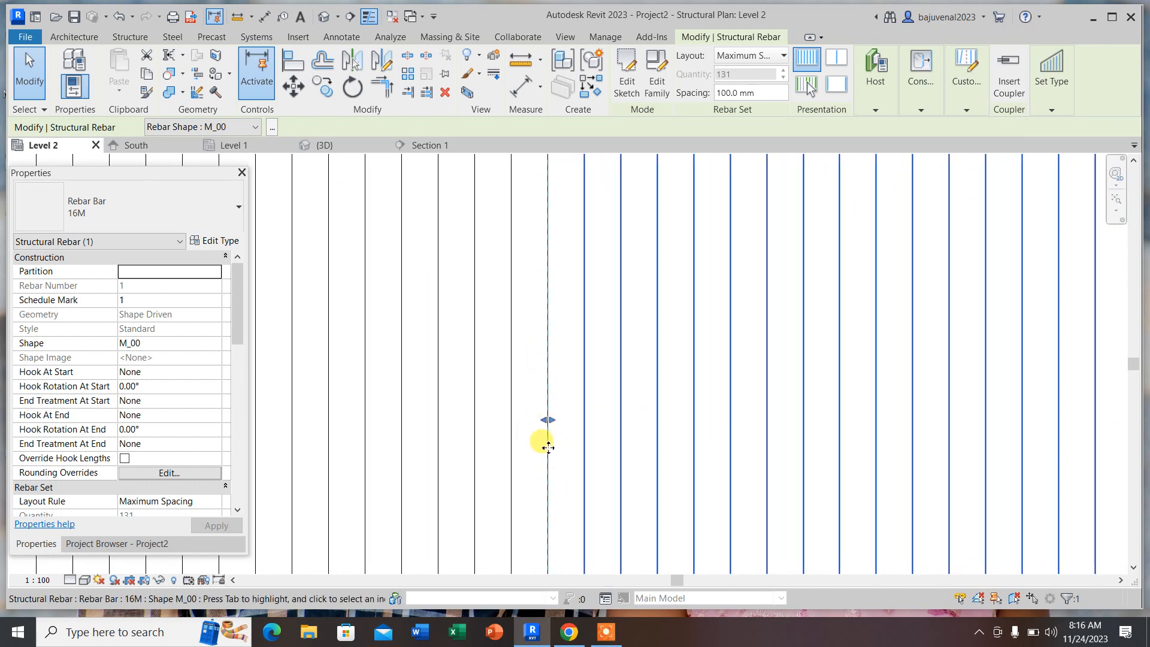
scroll(548, 444, "down", 4)
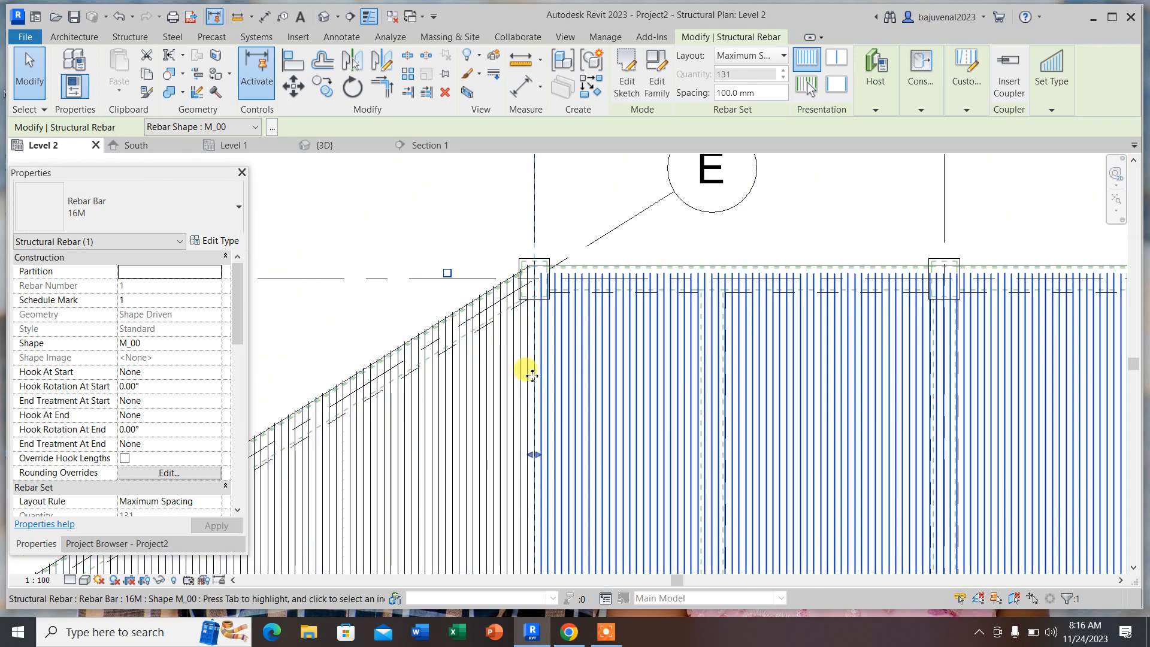
scroll(522, 364, "up", 2)
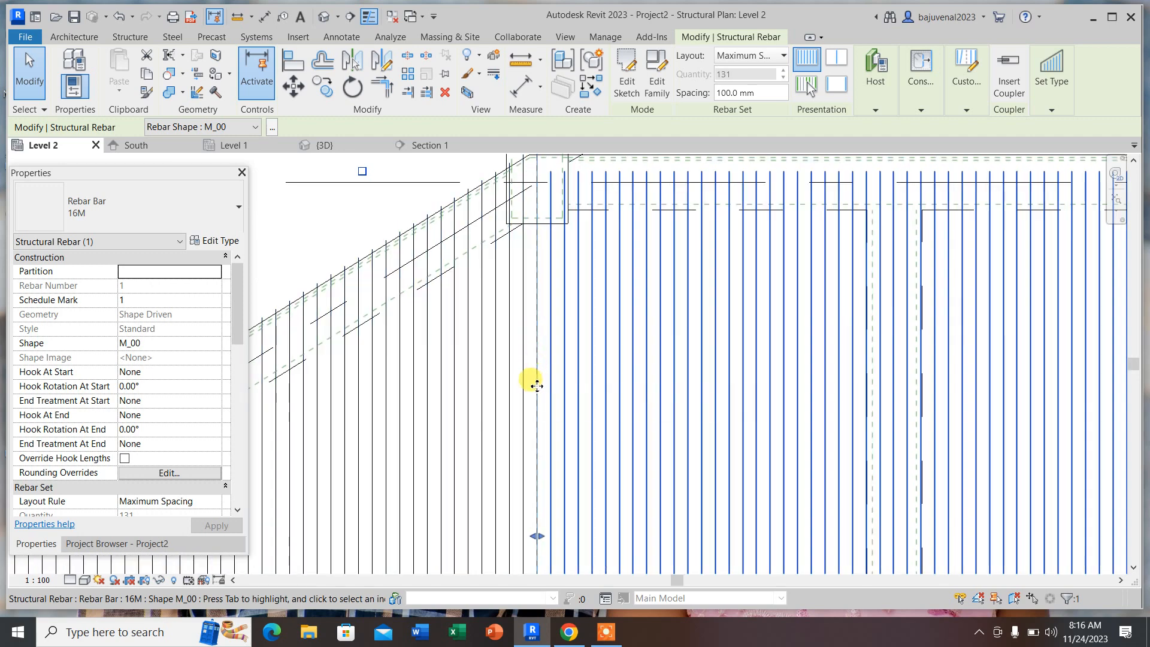
scroll(533, 385, "down", 5)
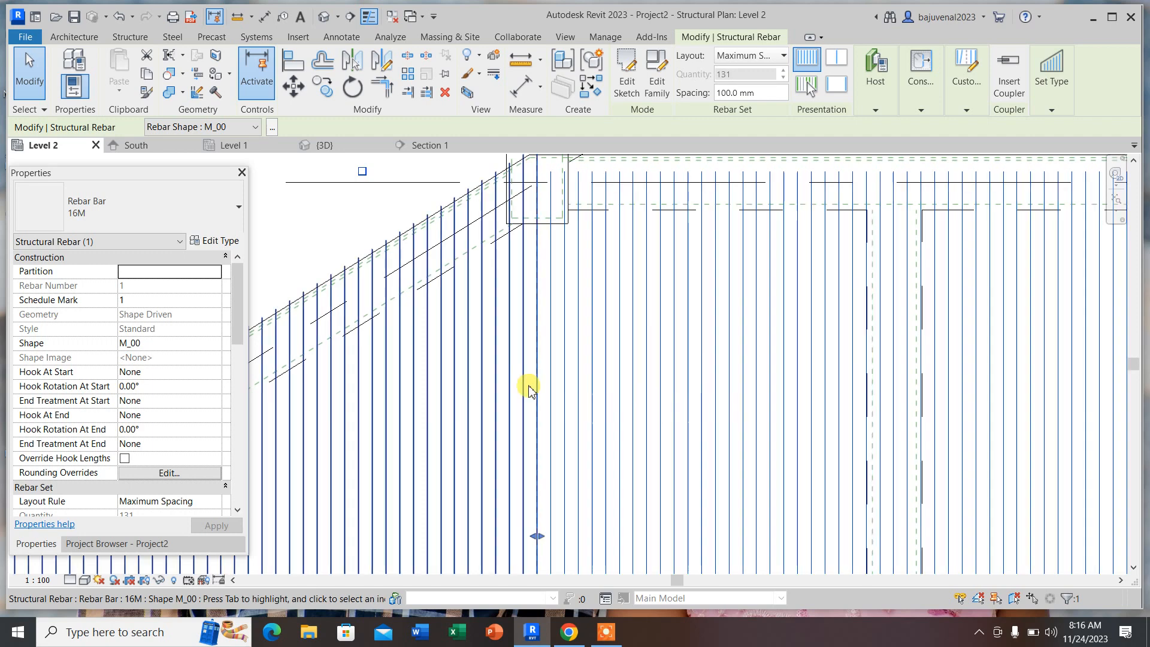
scroll(531, 410, "down", 3)
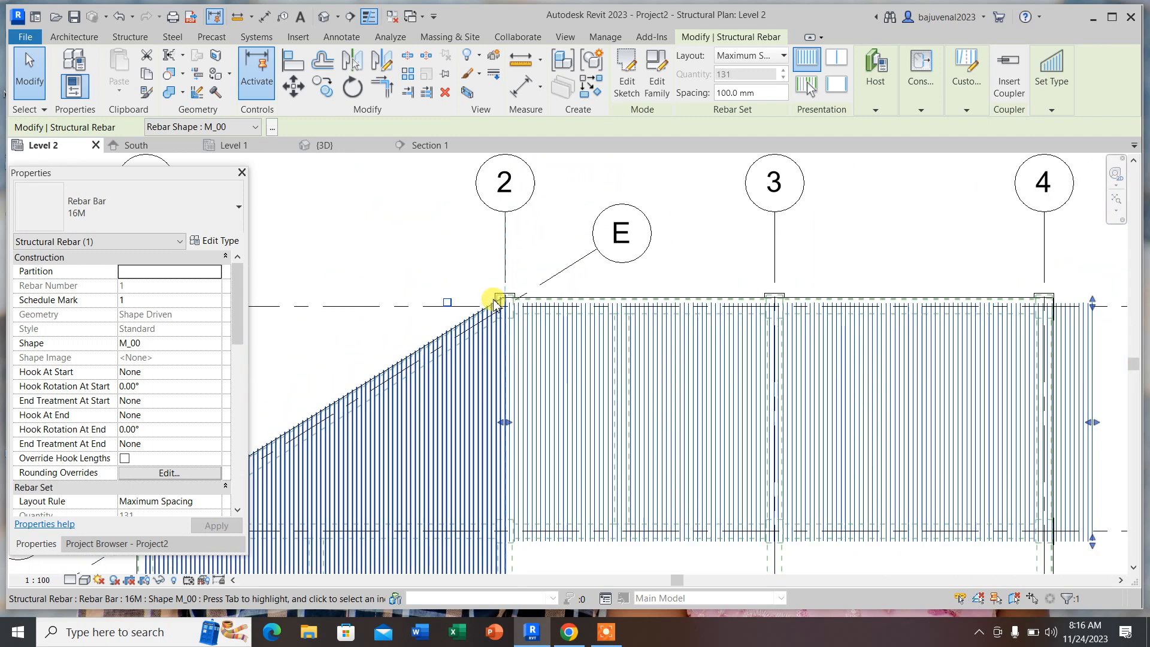
- Pull the copied rebar set's right side back to grid 4 within the slab edge, and deselect the set
scroll(896, 376, "up", 2)
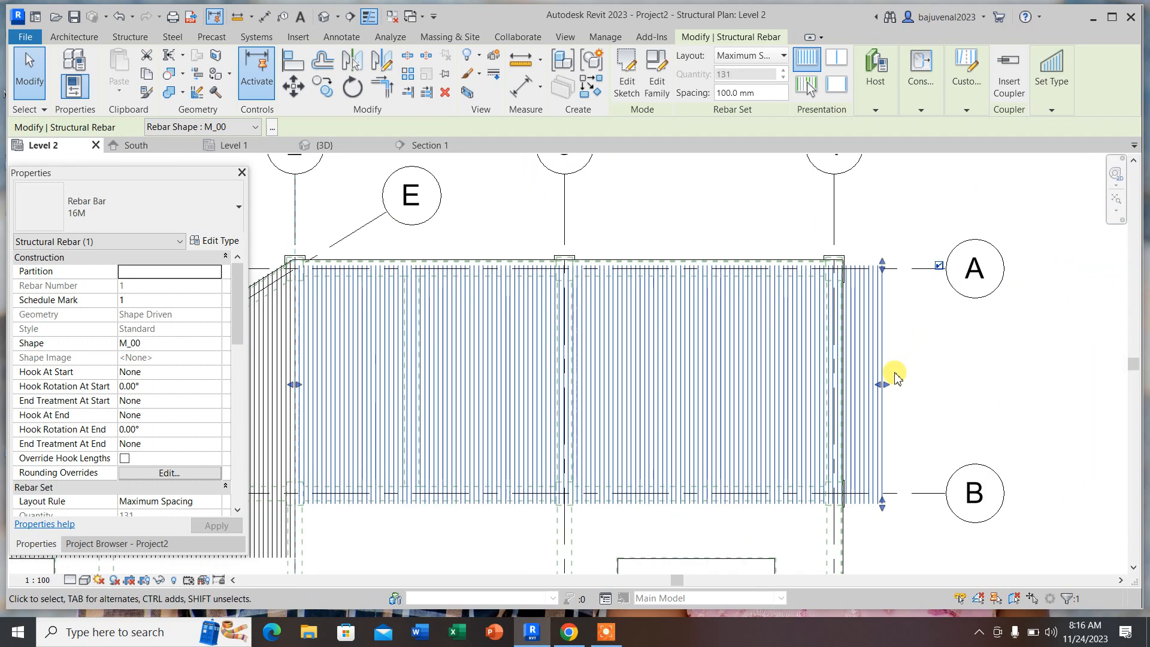
left_click_drag(880, 385, 827, 407)
scroll(681, 262, "down", 3)
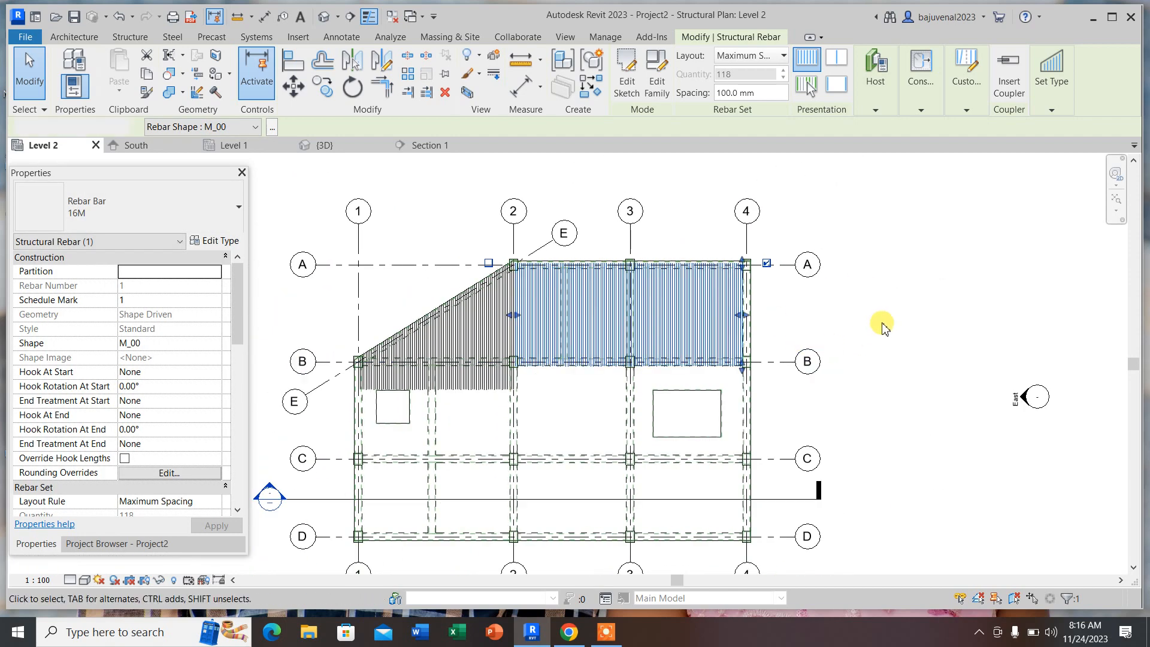
left_click(881, 326)
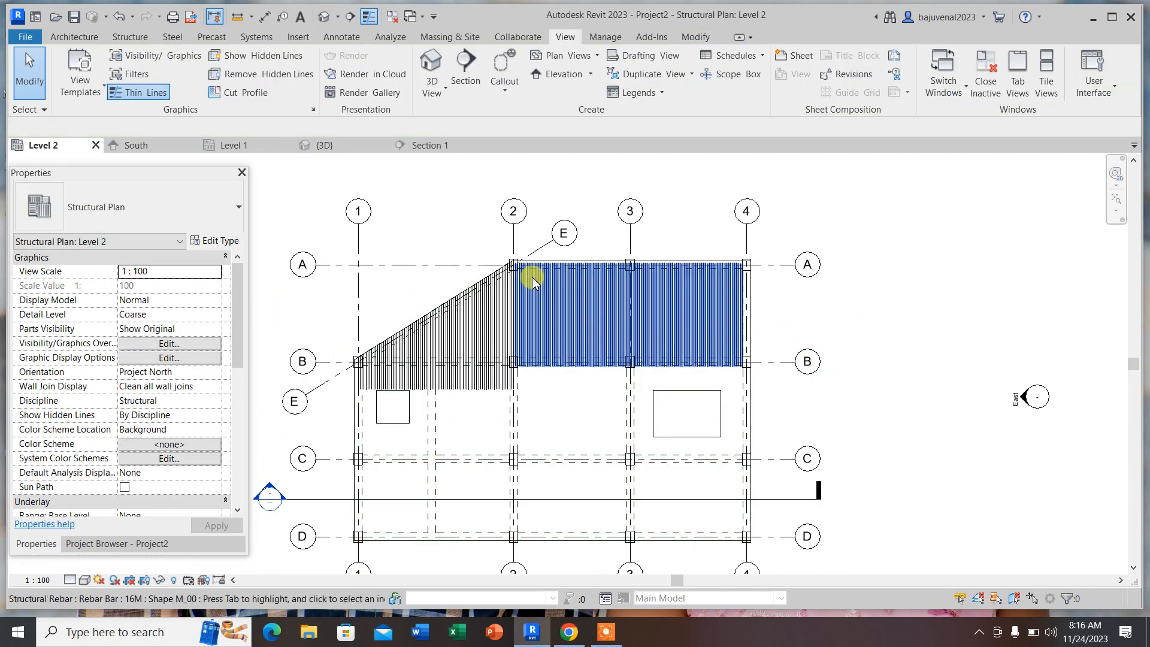
- Examine the slab's rebar coverage in the 3D view and return to the Level 2 plan
left_click(323, 18)
scroll(585, 311, "up", 6)
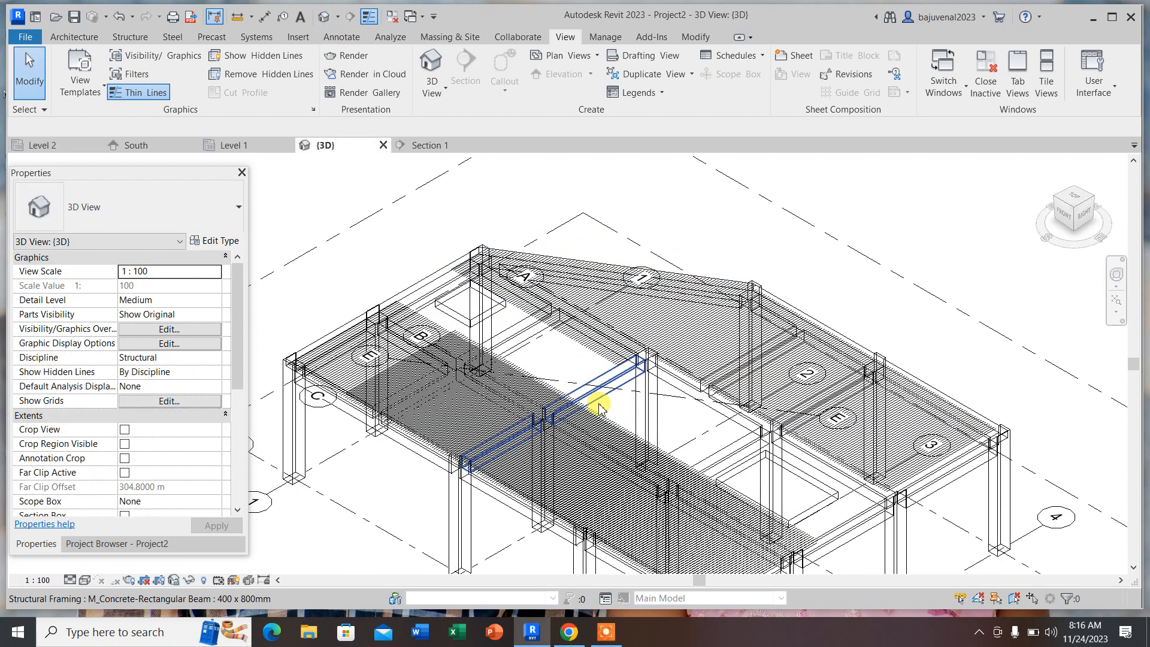
scroll(655, 386, "down", 6)
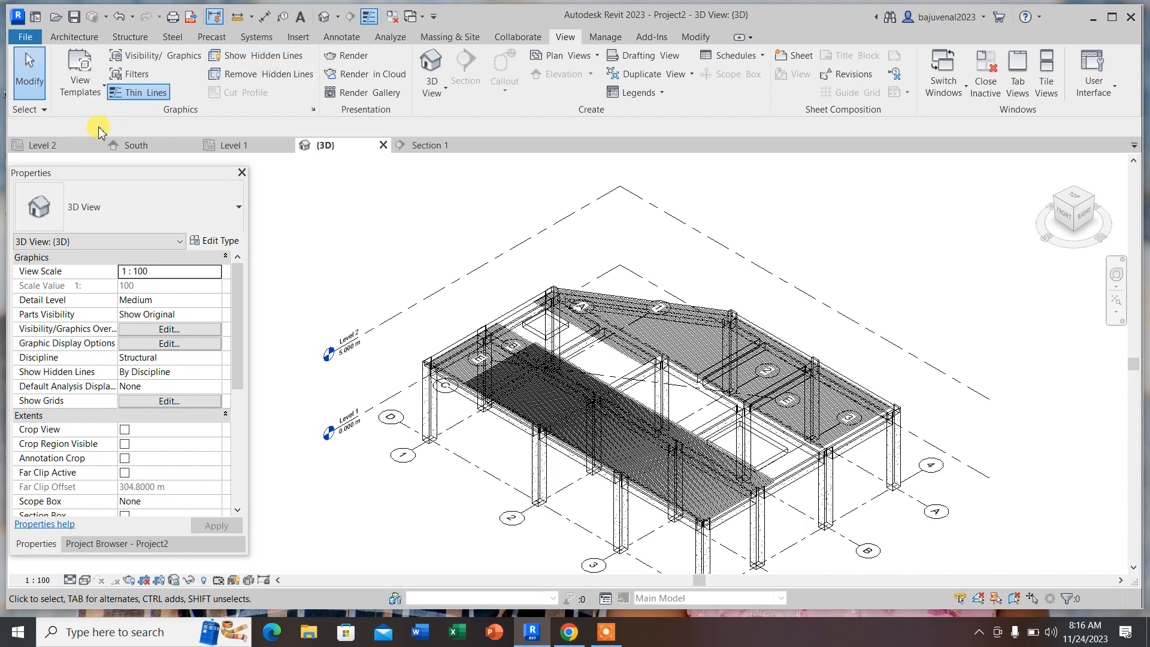
left_click(42, 150)
scroll(528, 396, "down", 2)
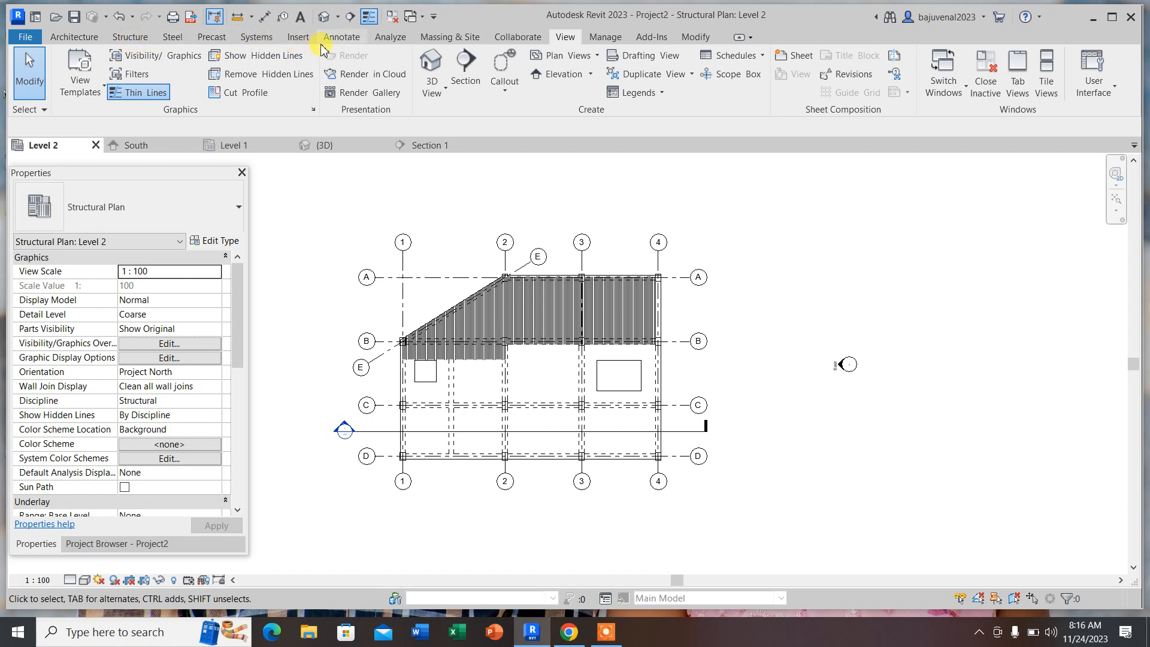
- Place a linear dimension between grids A and D, just outside grid 4
left_click(344, 39)
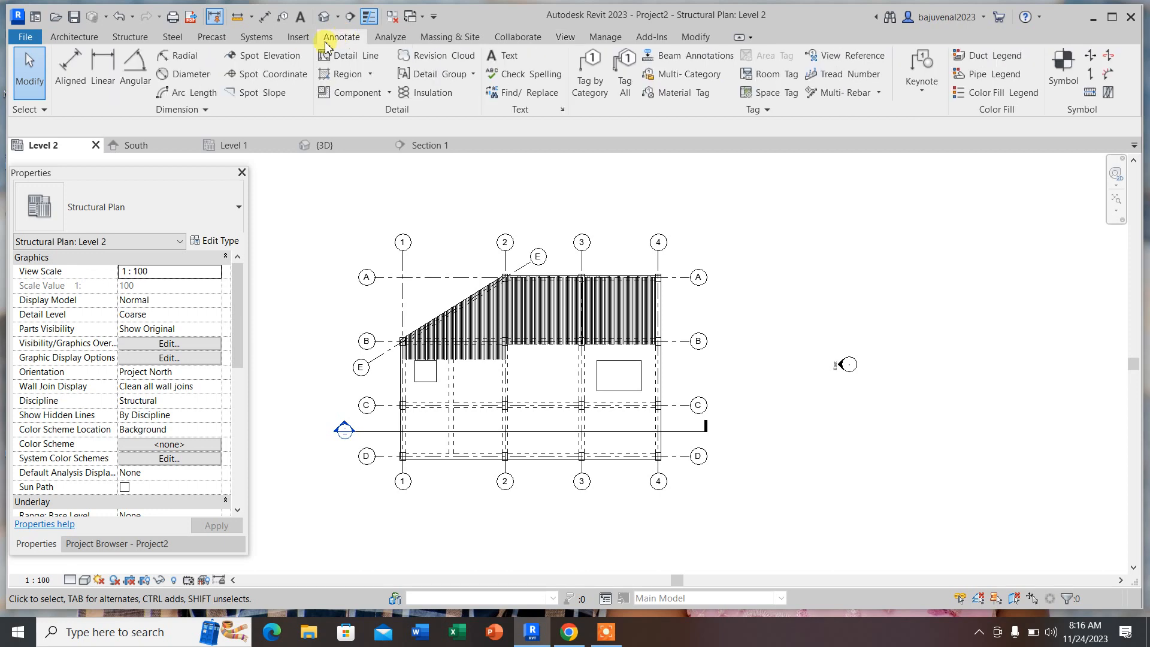
left_click(102, 80)
scroll(657, 278, "up", 5)
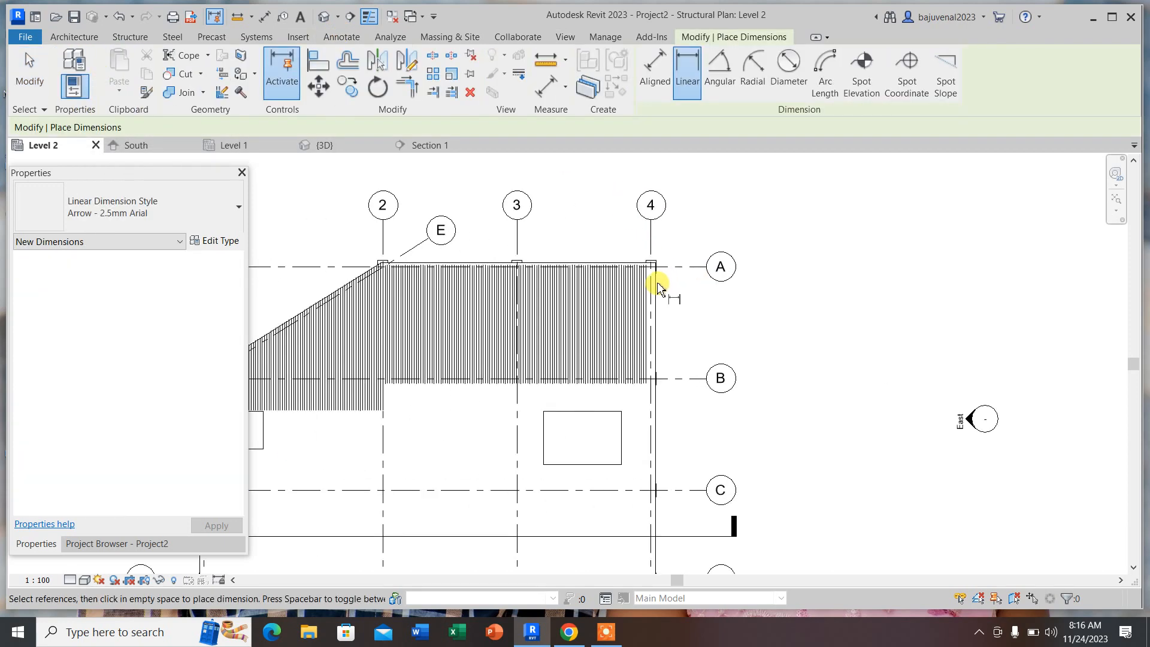
scroll(644, 260, "down", 3)
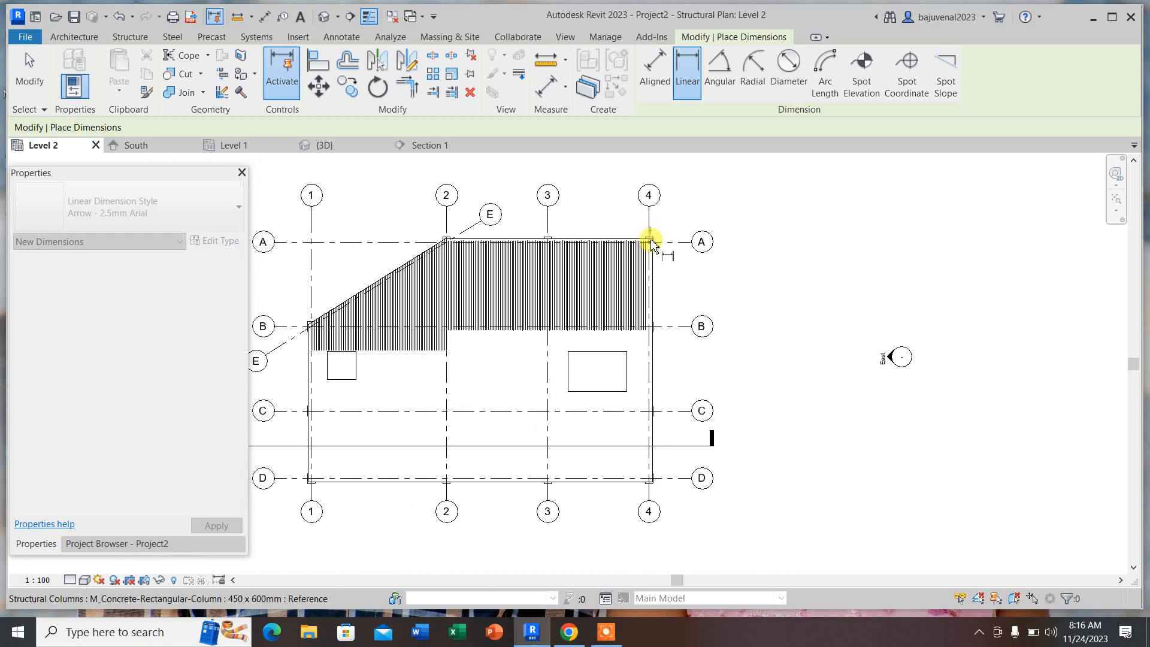
scroll(652, 491, "up", 2)
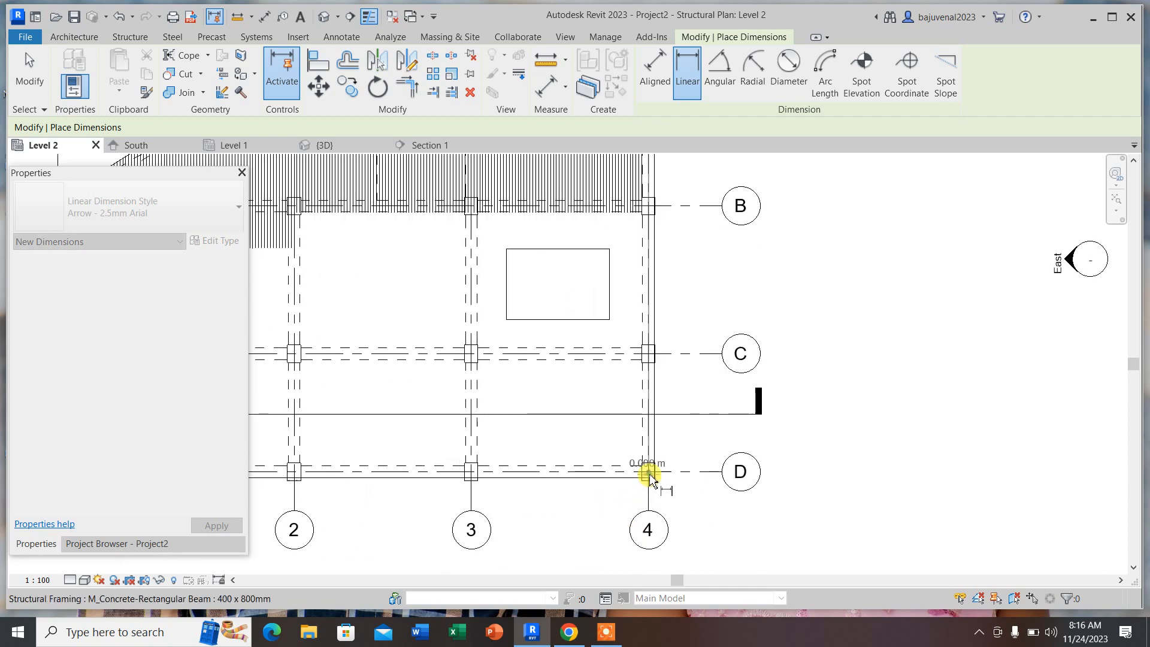
left_click(698, 478)
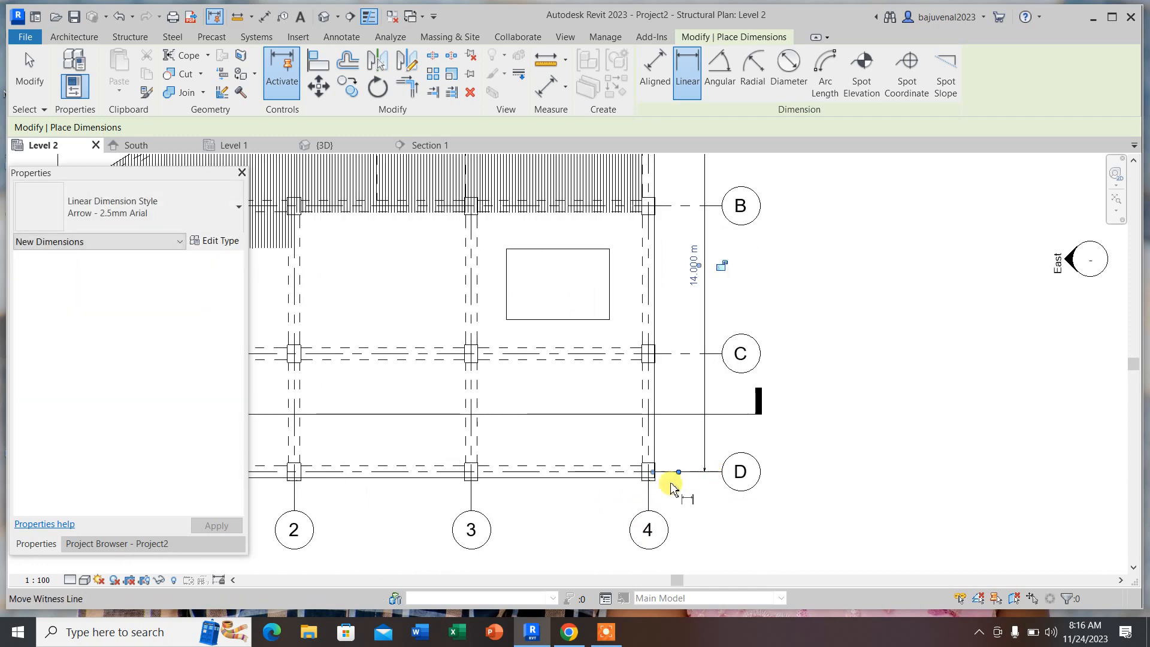
- Place a linear dimension between grids 1 and 4, just below grid D, and leave the dimension command
scroll(672, 480, "down", 3)
scroll(715, 378, "up", 3)
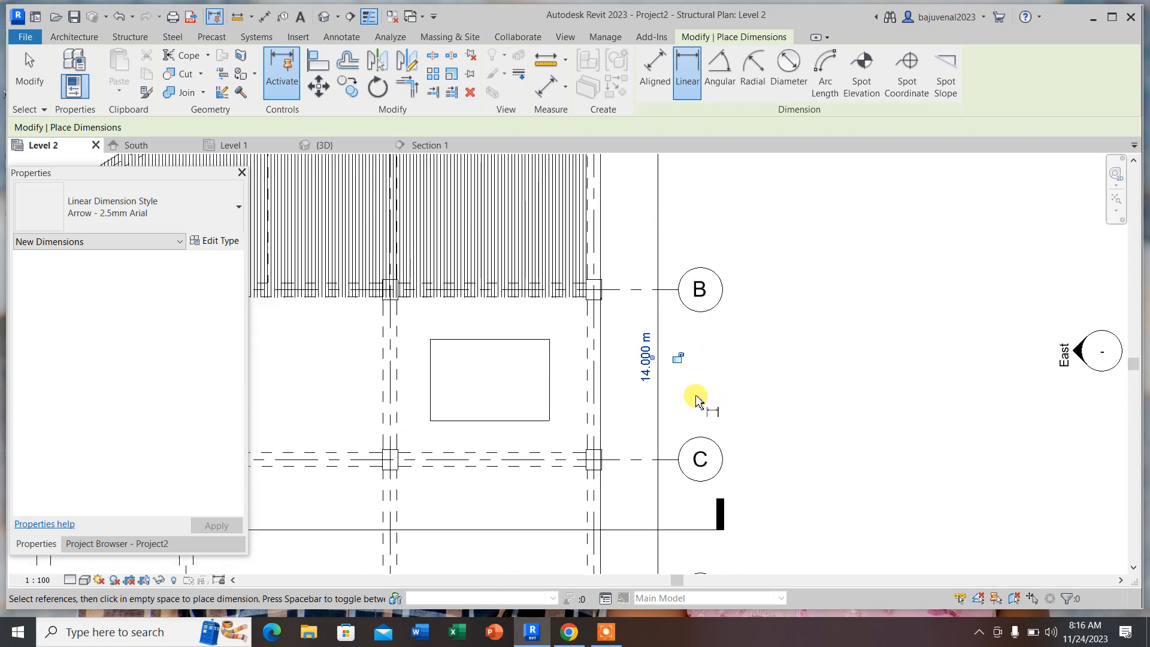
scroll(747, 416, "down", 3)
scroll(670, 248, "up", 1)
scroll(680, 264, "down", 2)
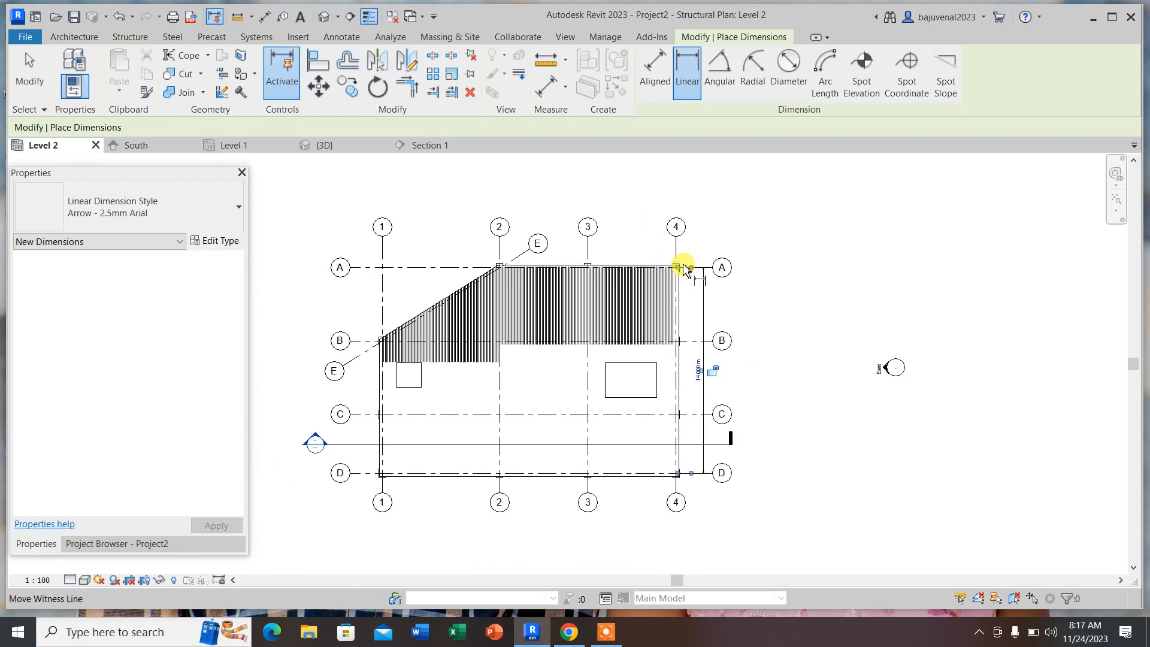
scroll(677, 335, "down", 1)
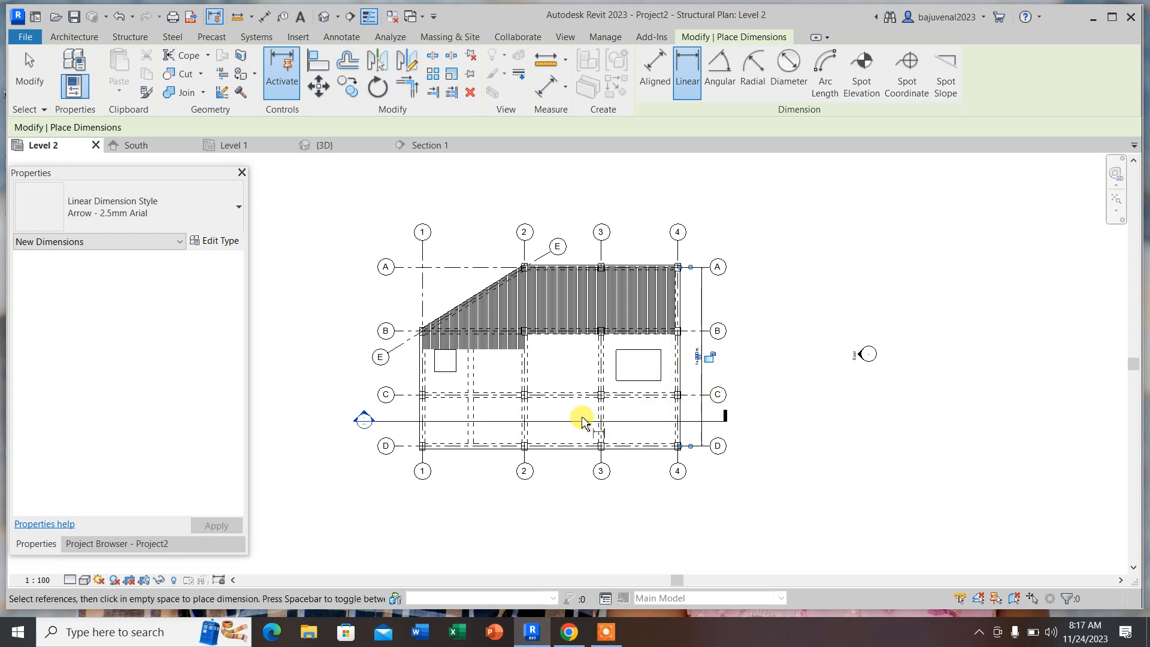
scroll(474, 367, "up", 1)
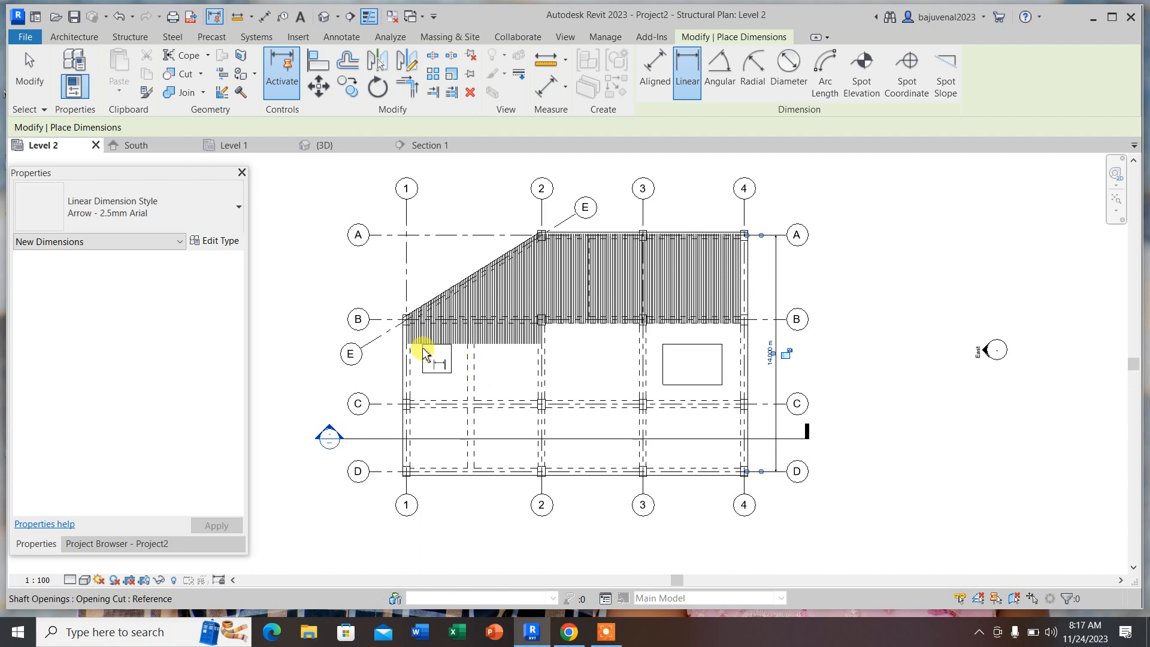
left_click(405, 471)
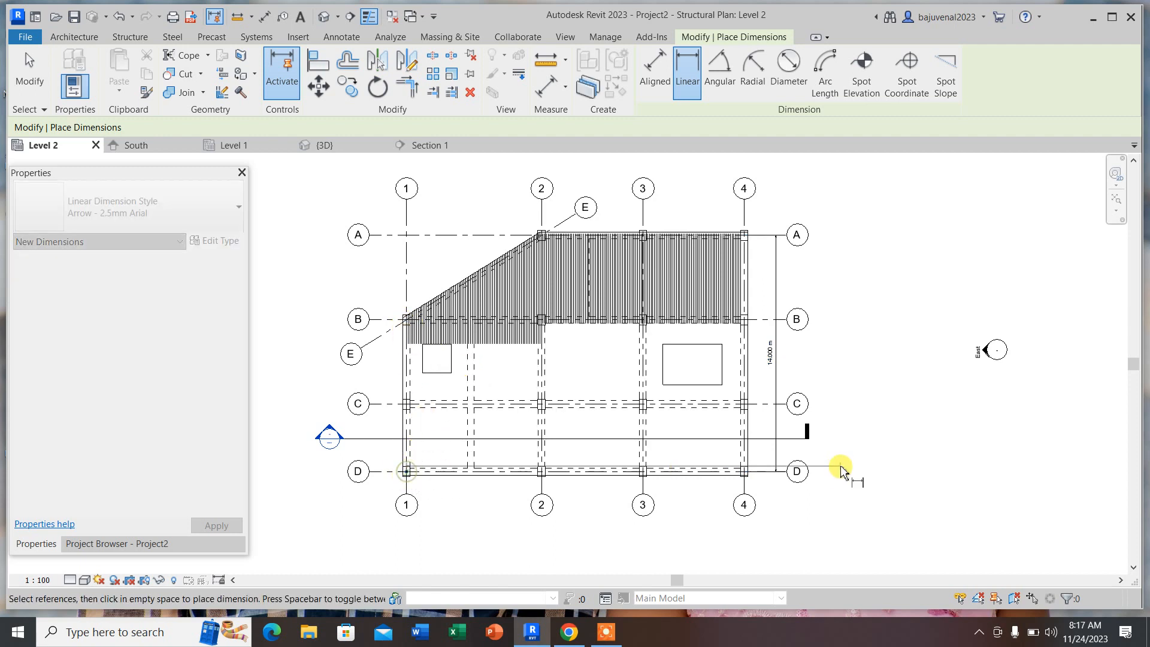
left_click(744, 472)
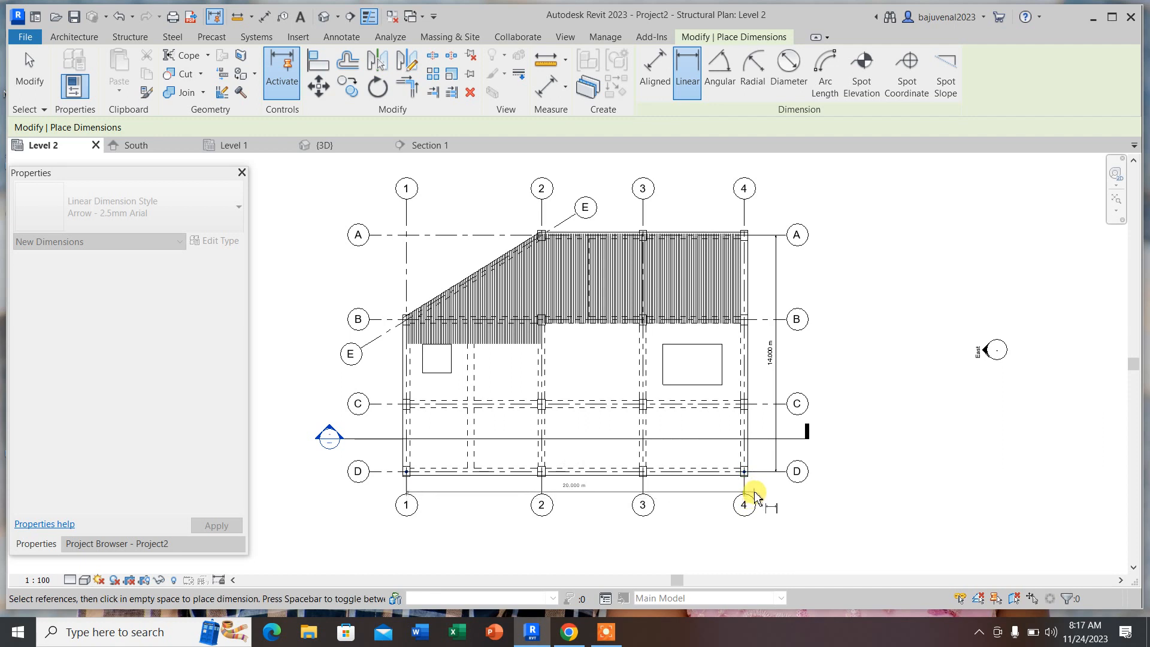
left_click(746, 479)
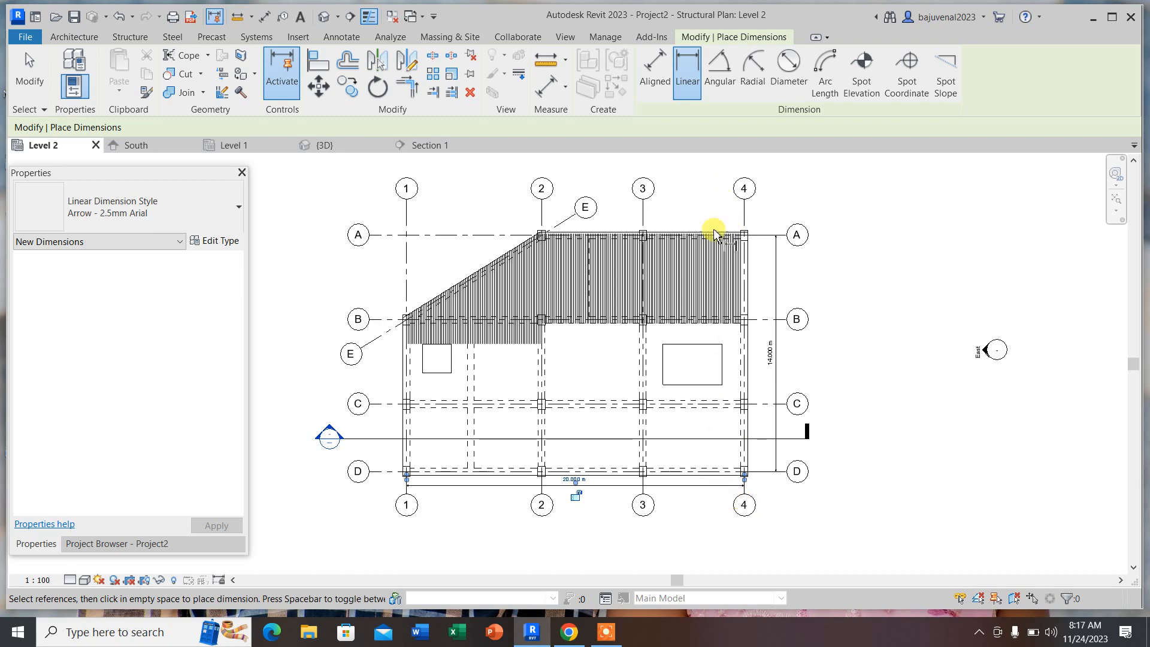
scroll(591, 502, "up", 3)
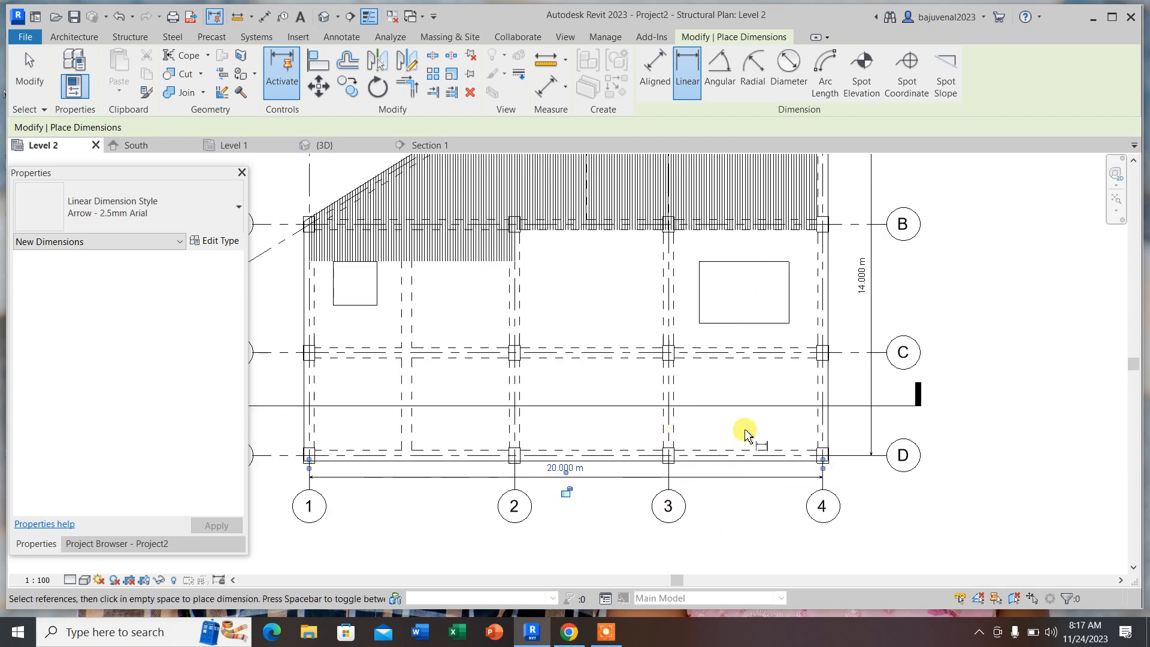
scroll(664, 432, "down", 2)
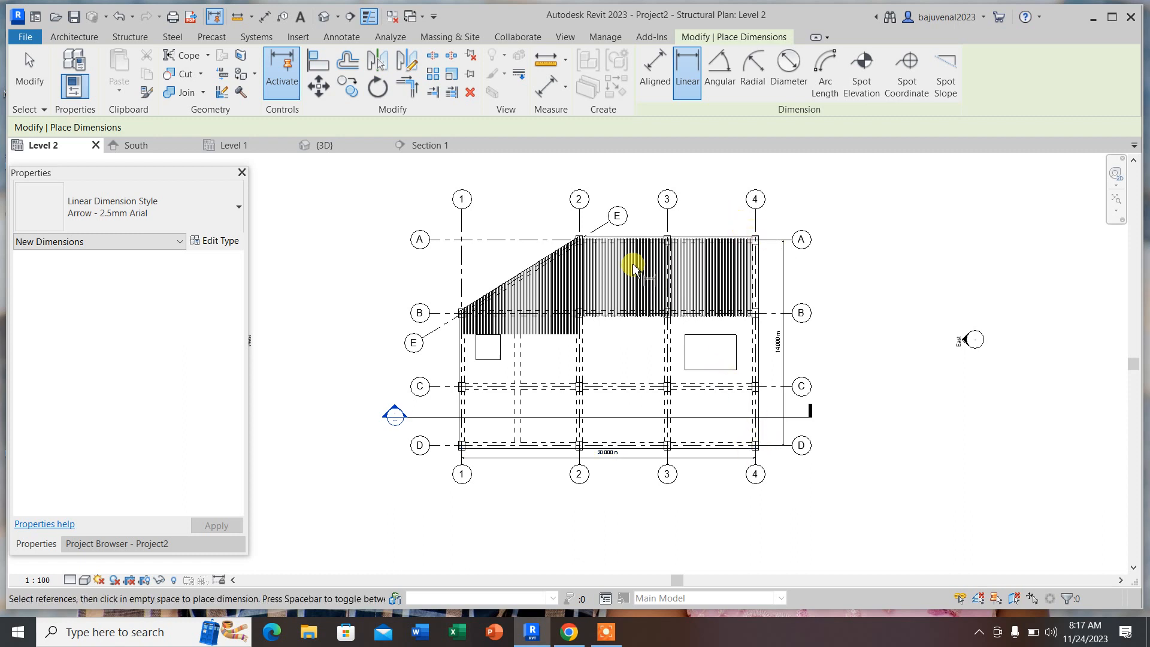
key("Escape")
- Pull the grid 2–4 rebar set's outer side back to the large opening's near edge and extend its bars to grid C
scroll(641, 343, "up", 2)
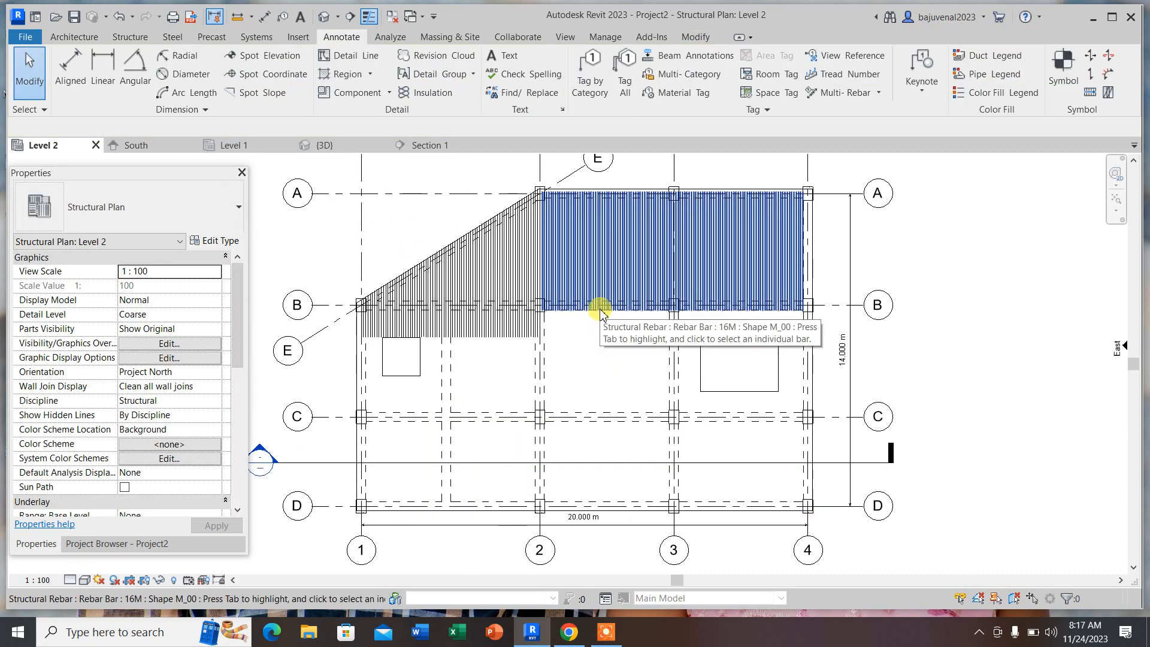
left_click(801, 278)
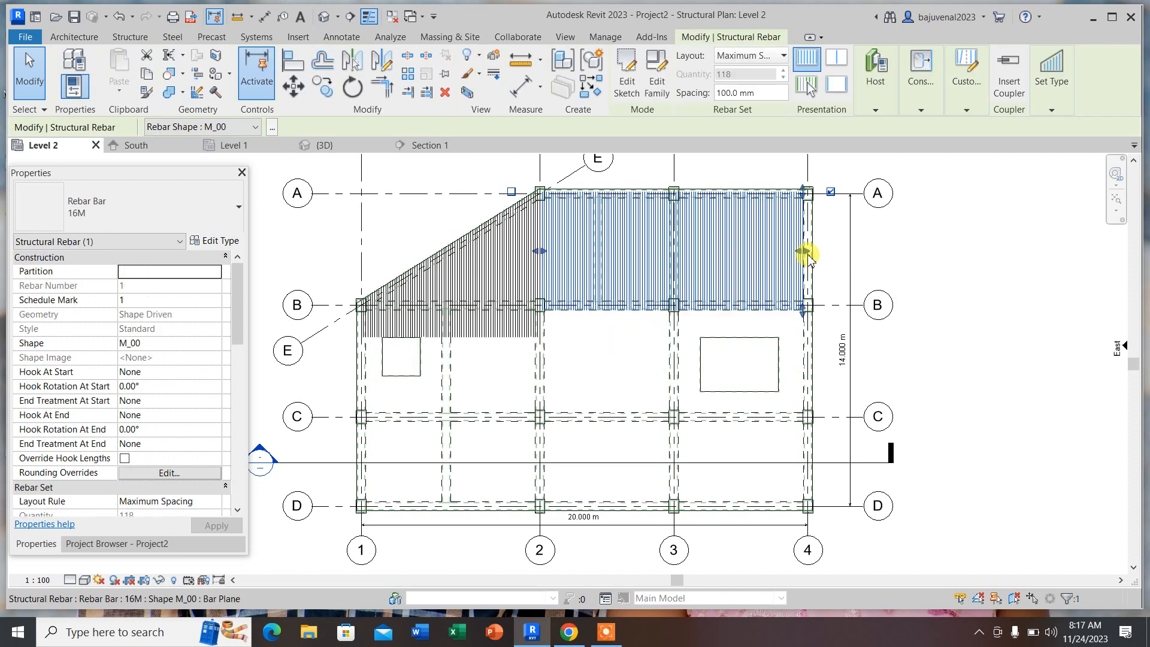
left_click_drag(807, 251, 695, 426)
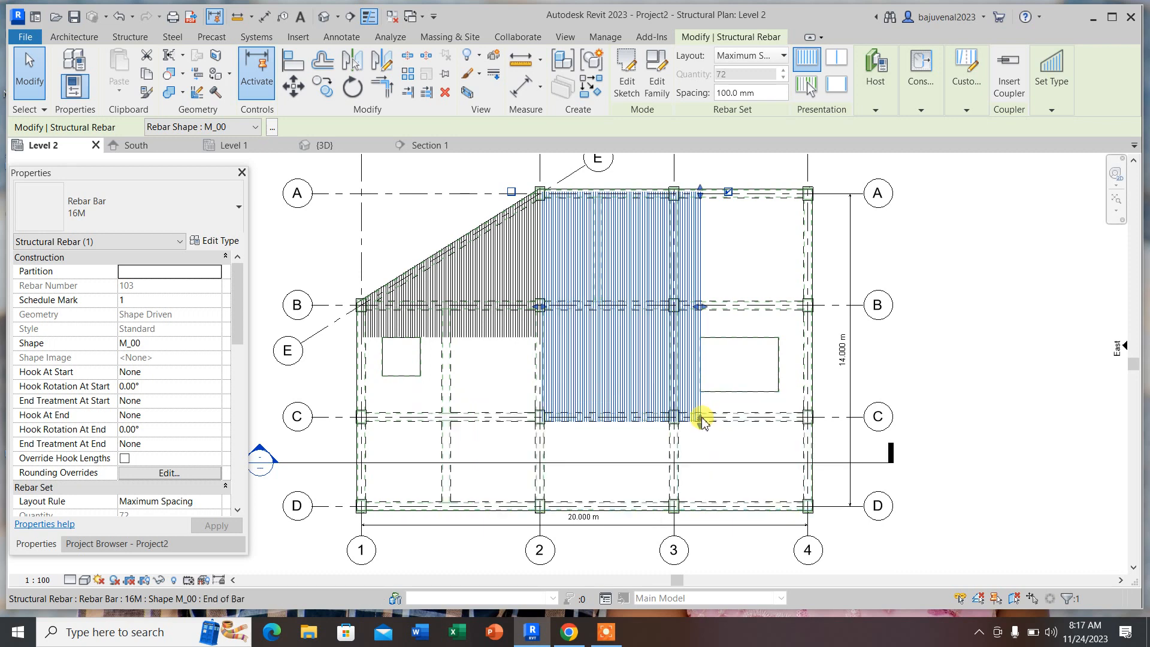
left_click_drag(700, 415, 705, 414)
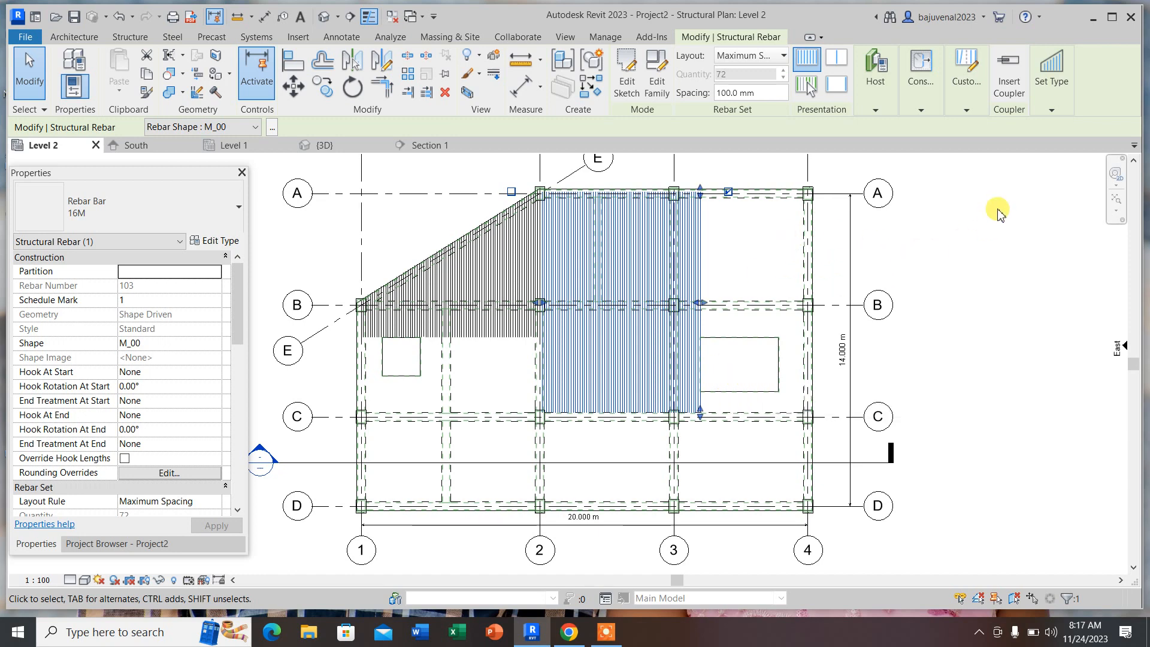
- Edit the rebar set's constraints and set the bar end's offset from the large opening's lower edge to 0.8 m
left_click(922, 112)
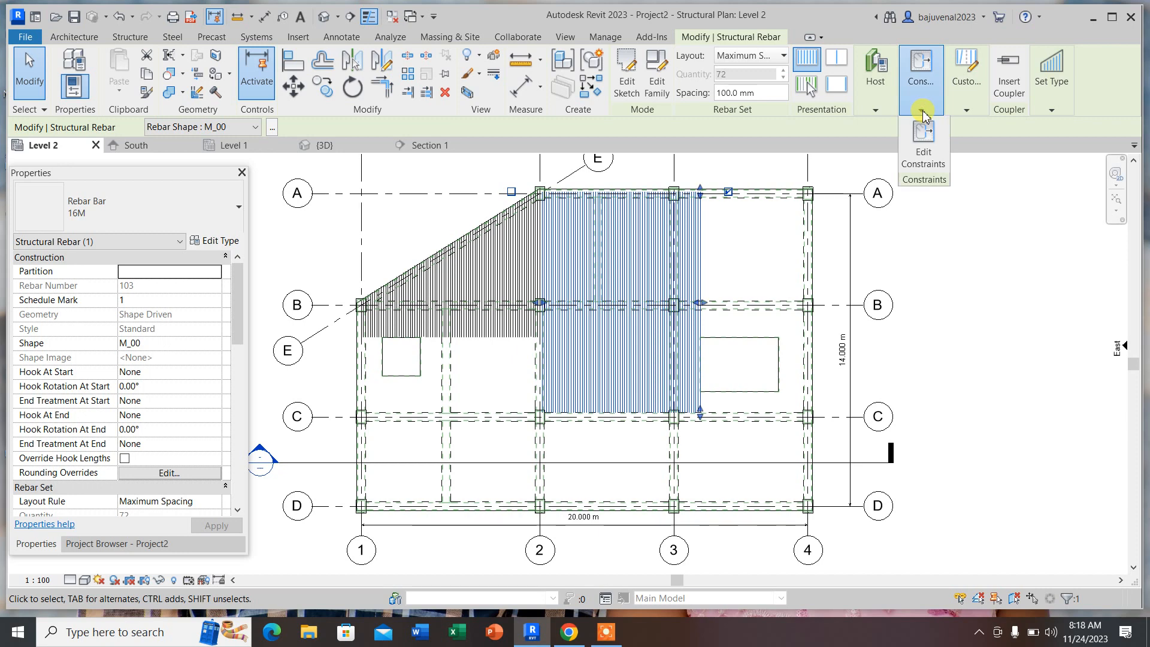
left_click(924, 144)
left_click(699, 413)
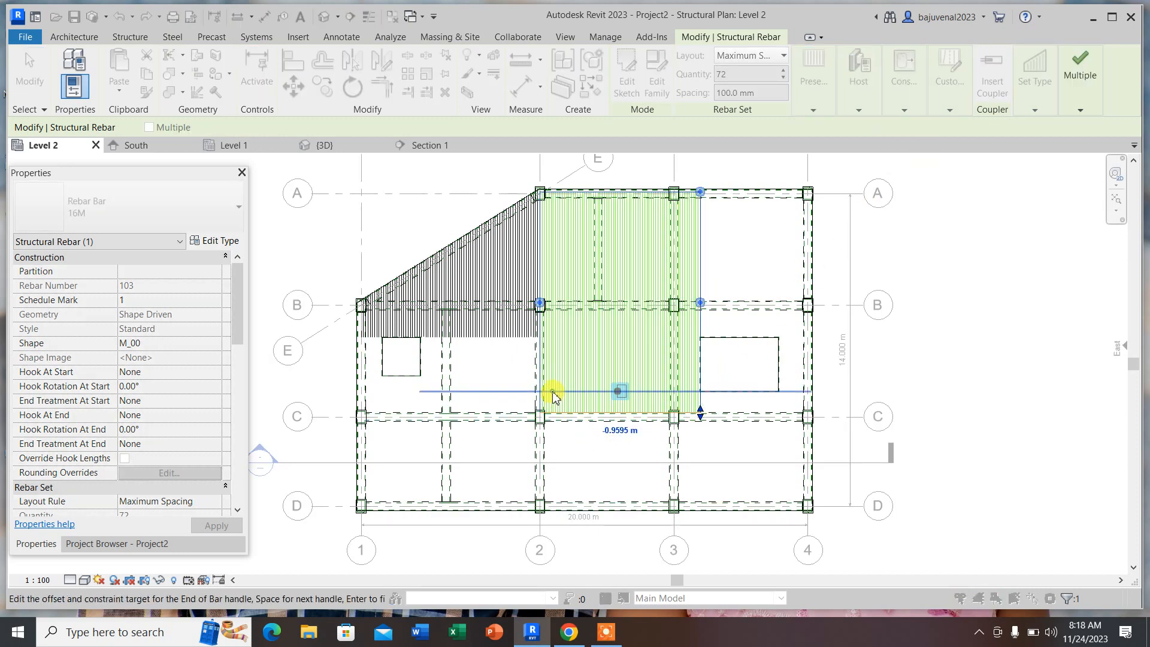
scroll(600, 422, "up", 4)
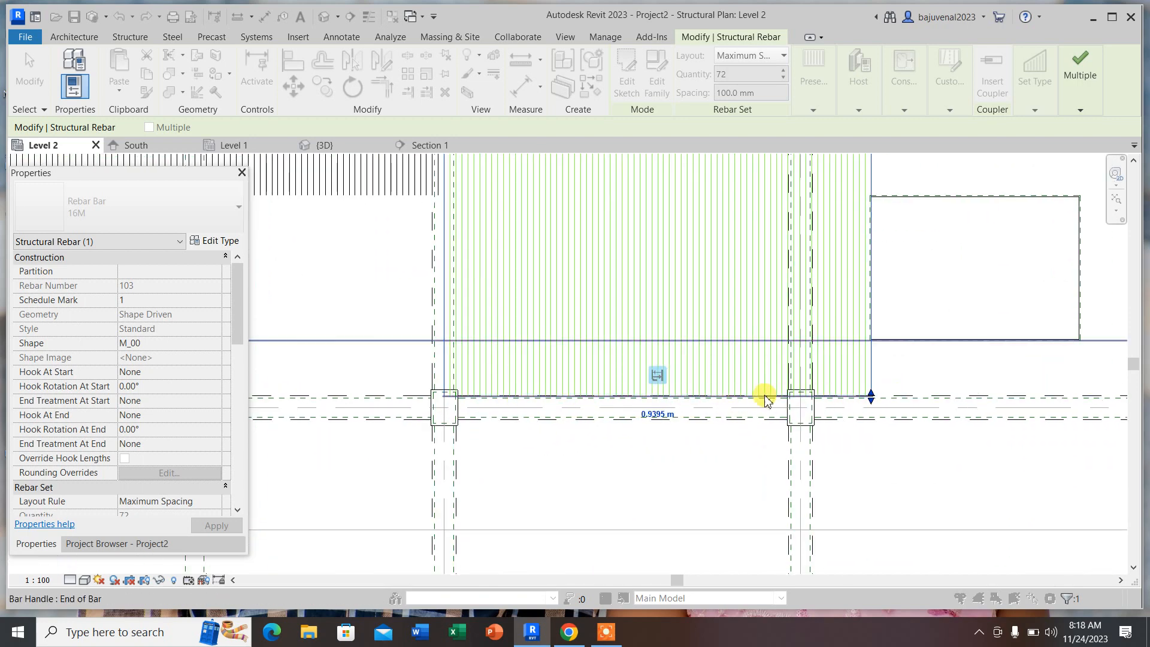
scroll(585, 420, "down", 2)
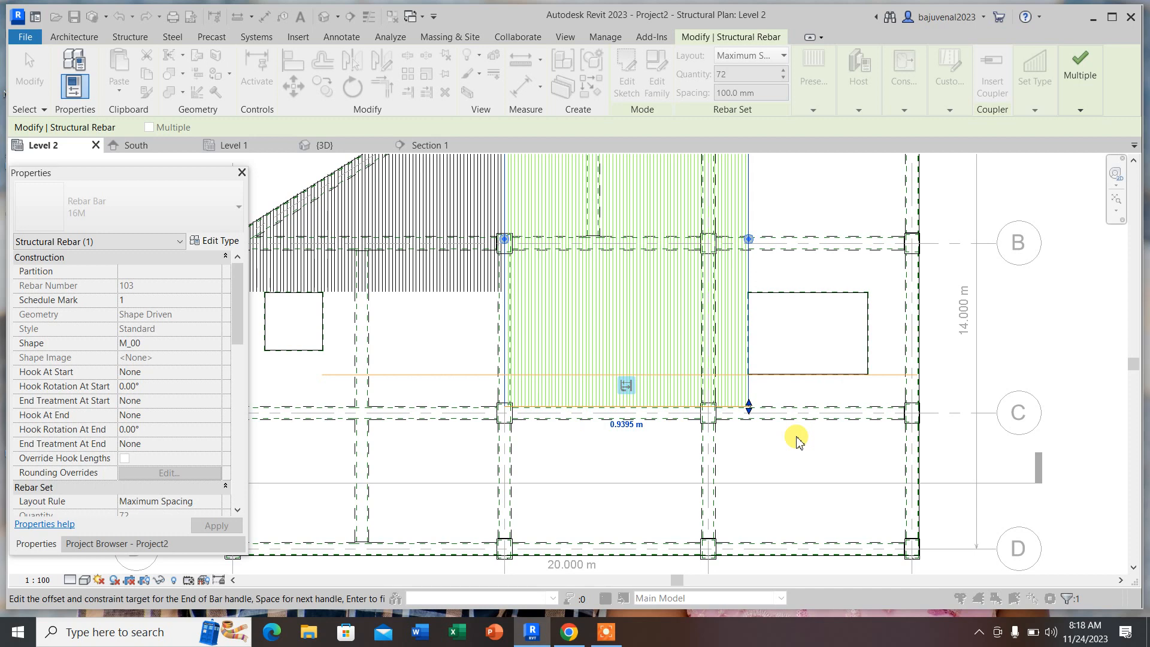
scroll(786, 440, "up", 1)
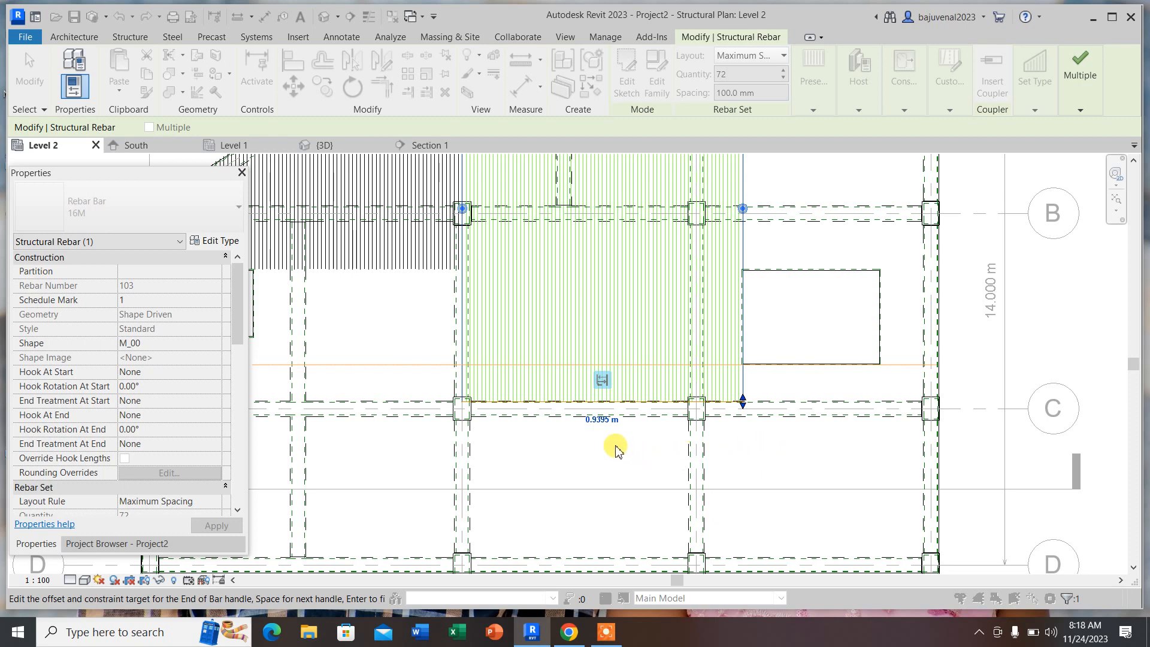
left_click(600, 419)
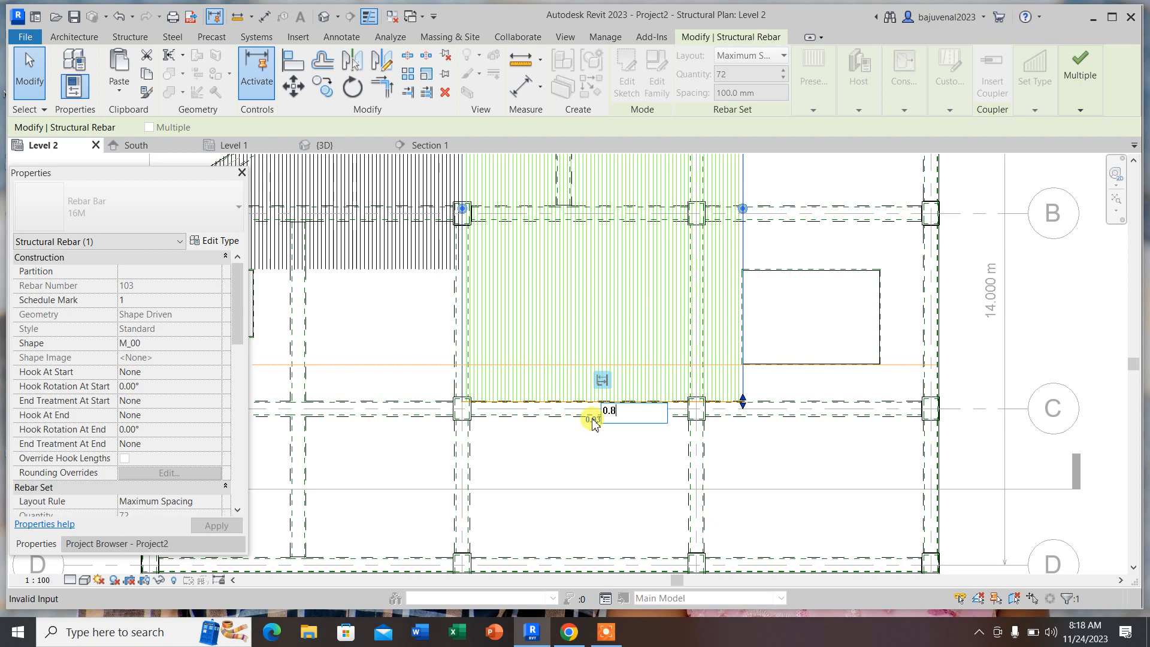
key("Return")
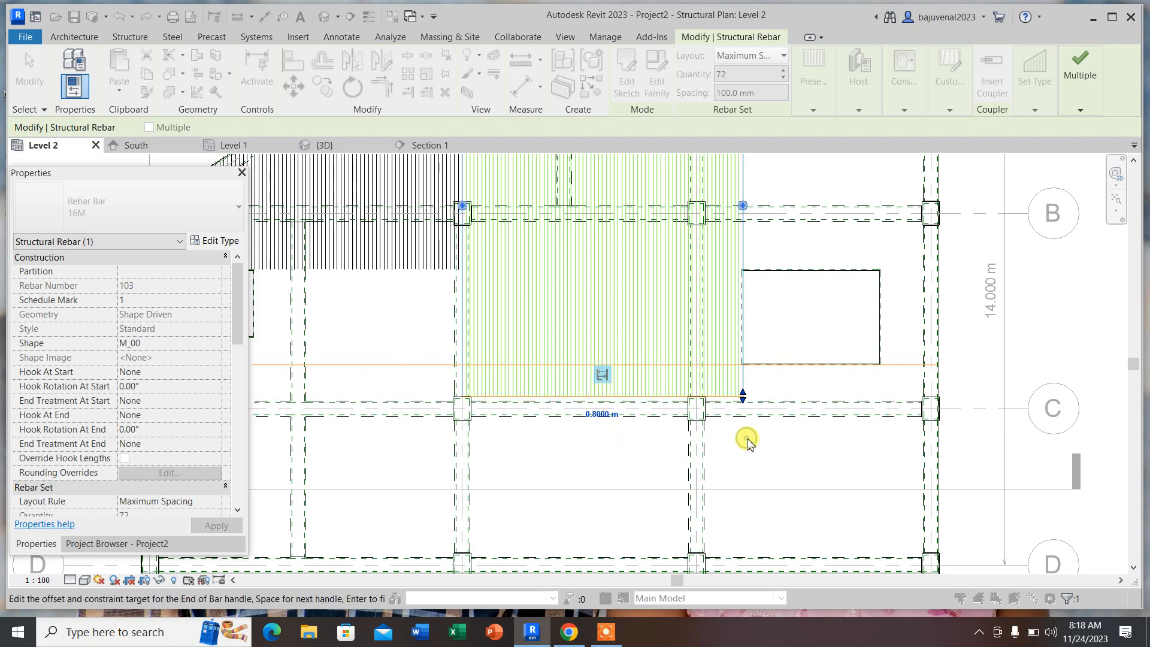
- Stretch the bars past grid C, constrain their end to the opening's lower edge with a 0.8 m offset, and finish editing constraints
scroll(575, 351, "down", 3)
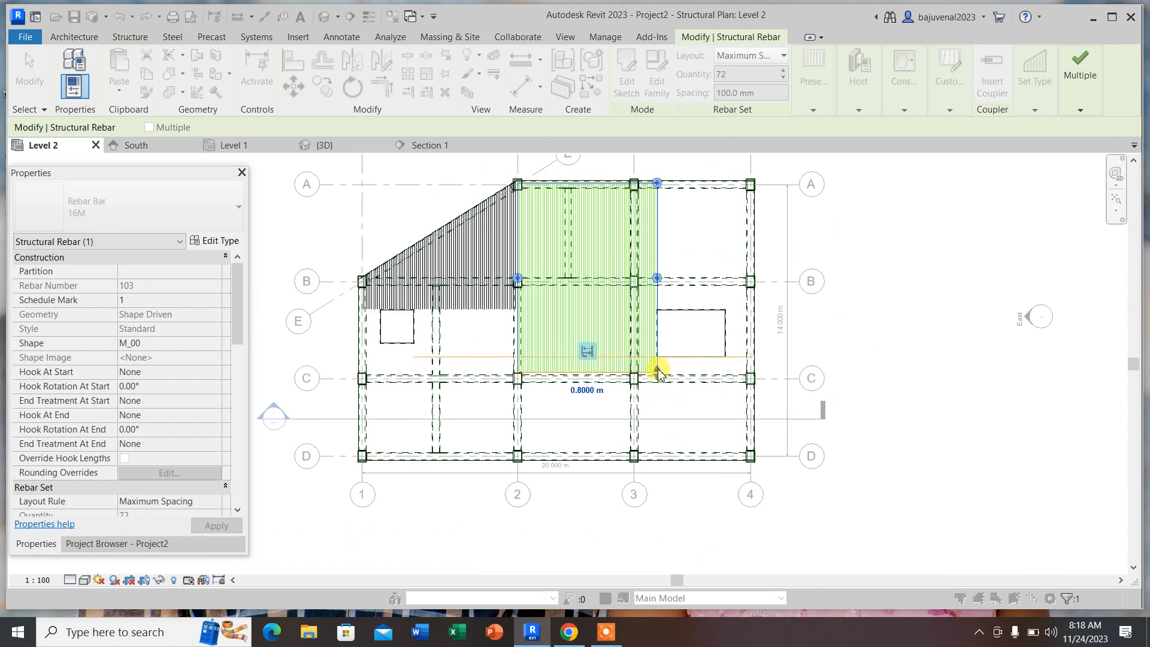
left_click_drag(658, 376, 648, 413)
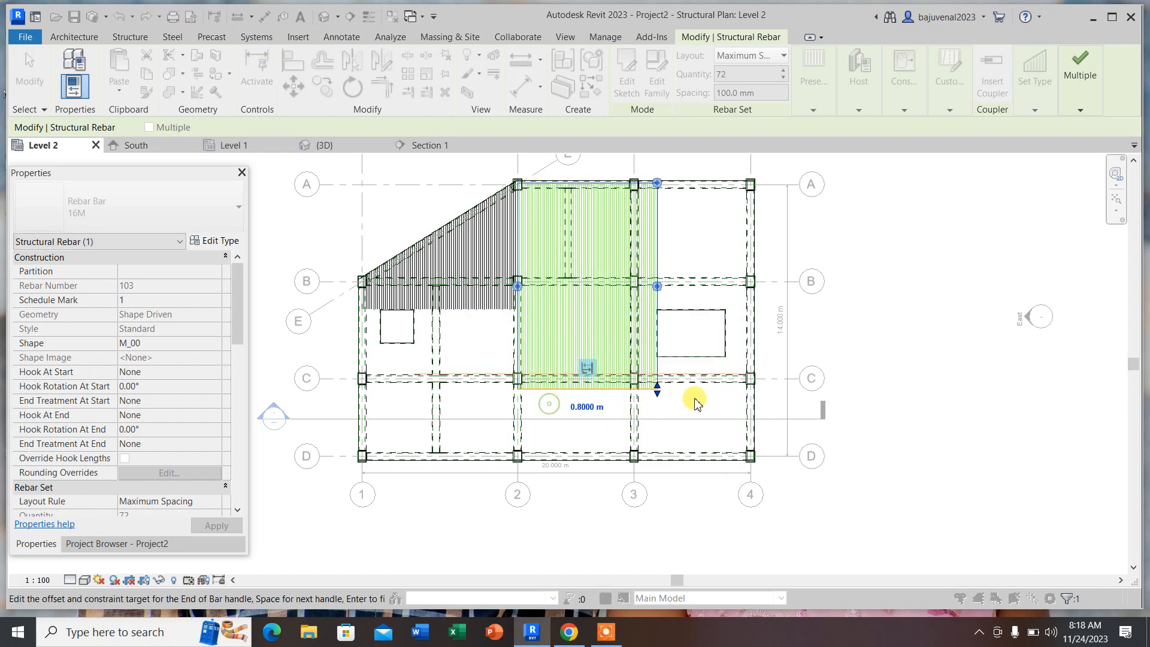
left_click(584, 372)
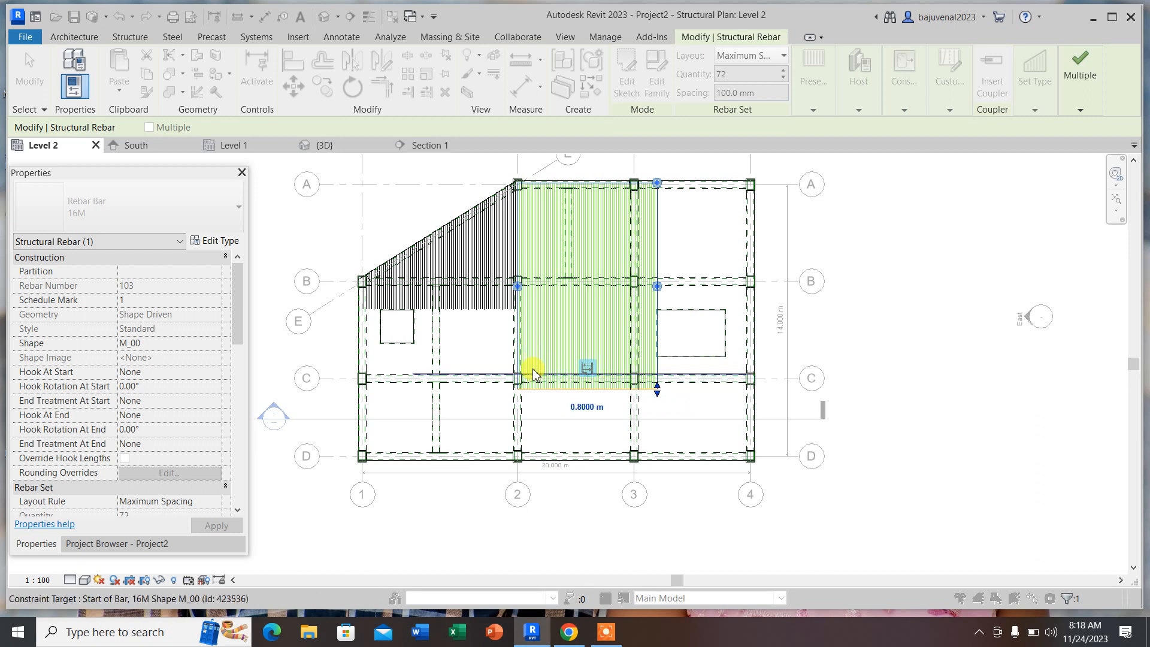
left_click(535, 358)
left_click(594, 407)
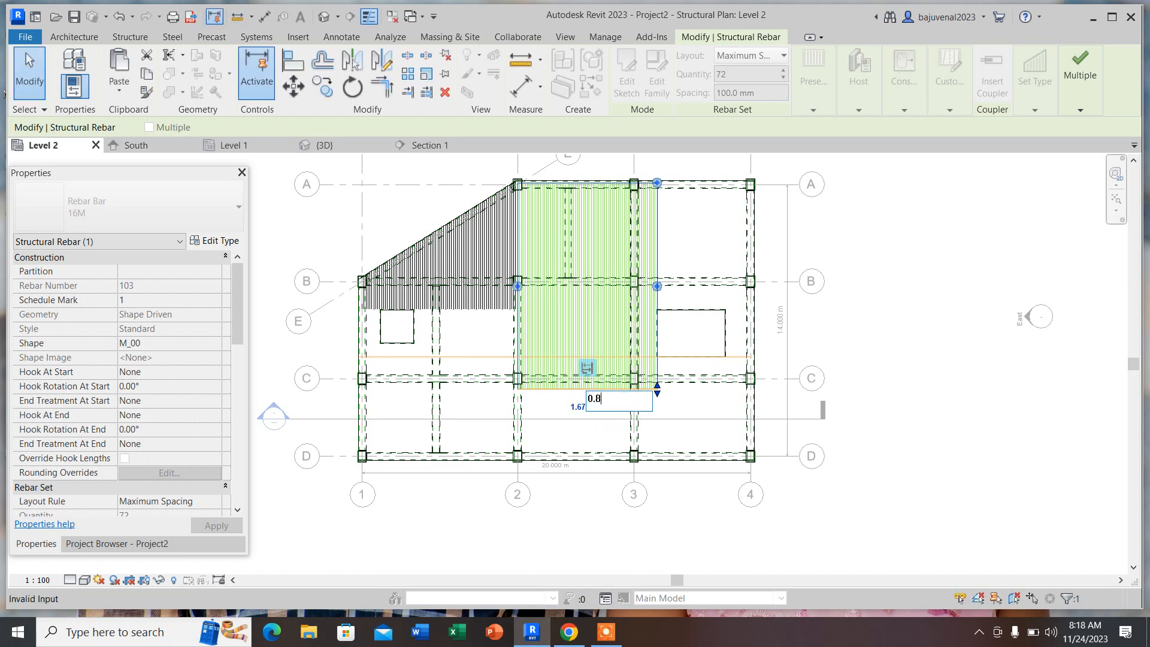
type("0.8")
key("Return")
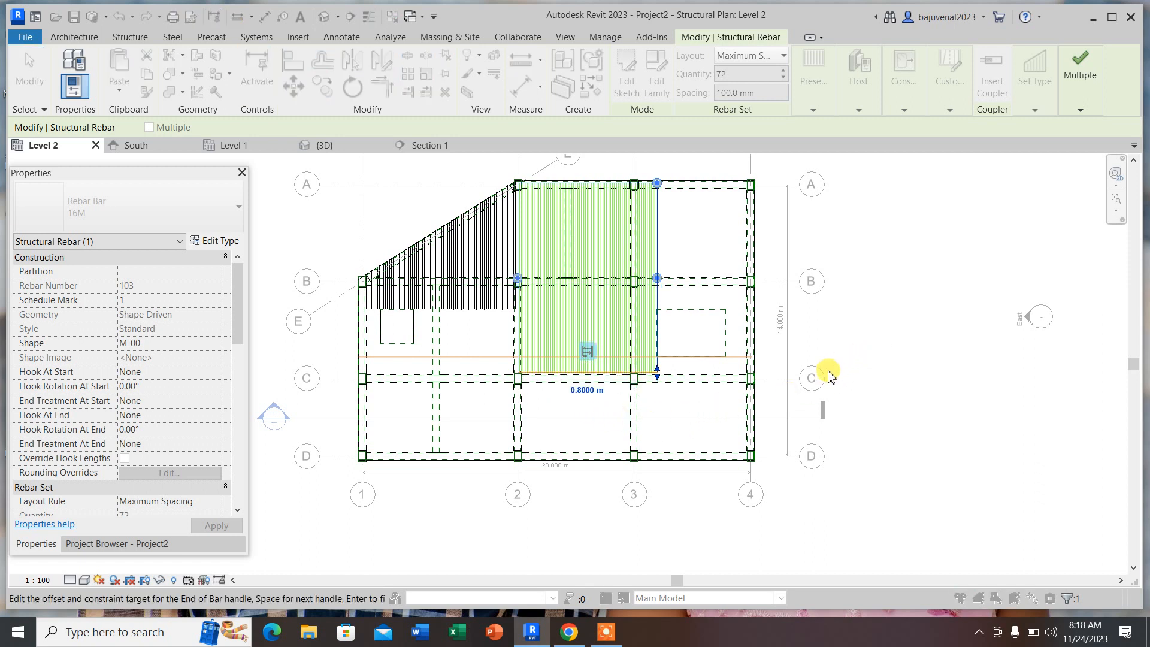
left_click(1090, 64)
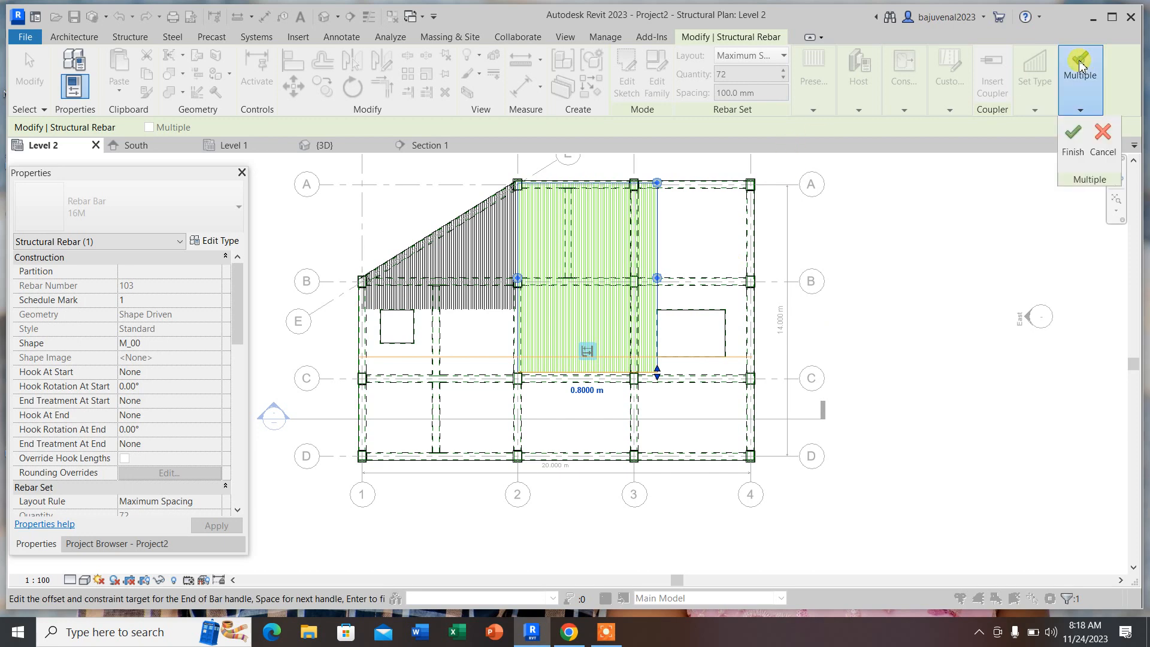
left_click(1073, 147)
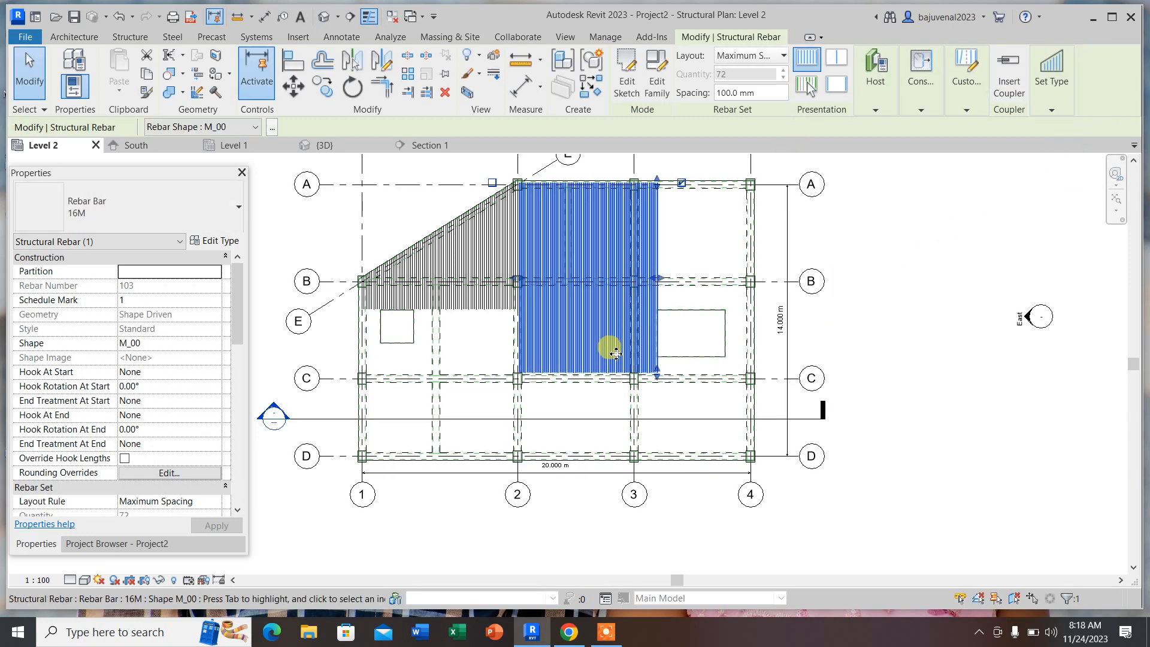
- Extend the bars between grid 2 and the large opening past grid C to just short of the section line, and deselect the set
scroll(658, 377, "up", 2)
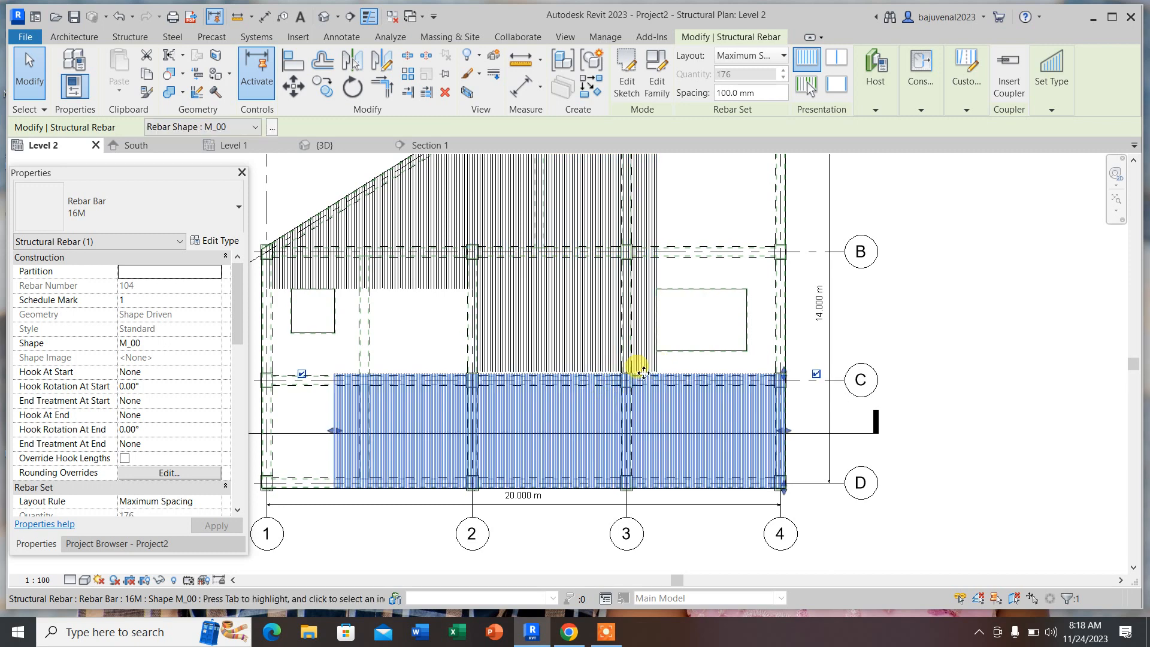
left_click(644, 368)
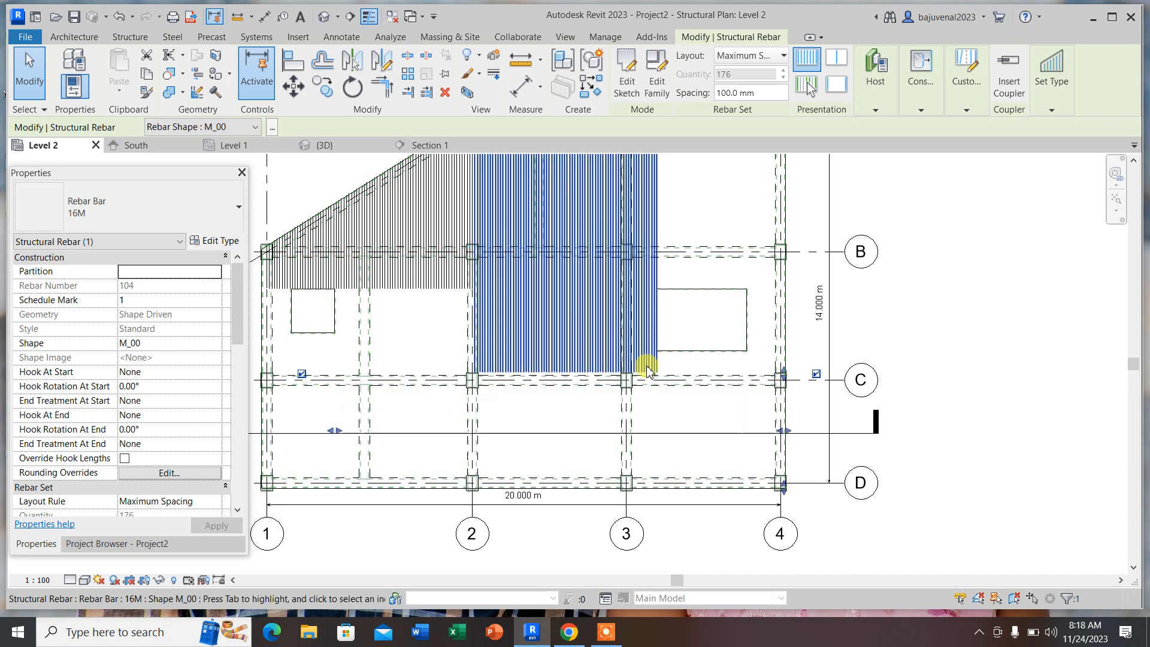
left_click_drag(657, 373, 657, 413)
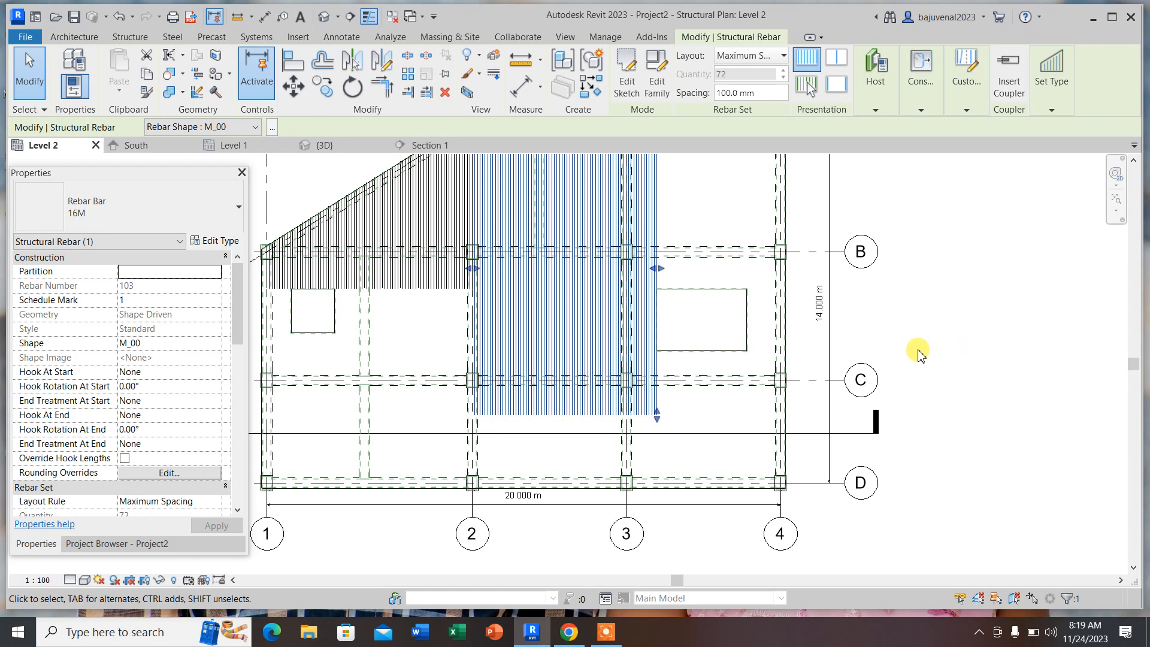
left_click(895, 341)
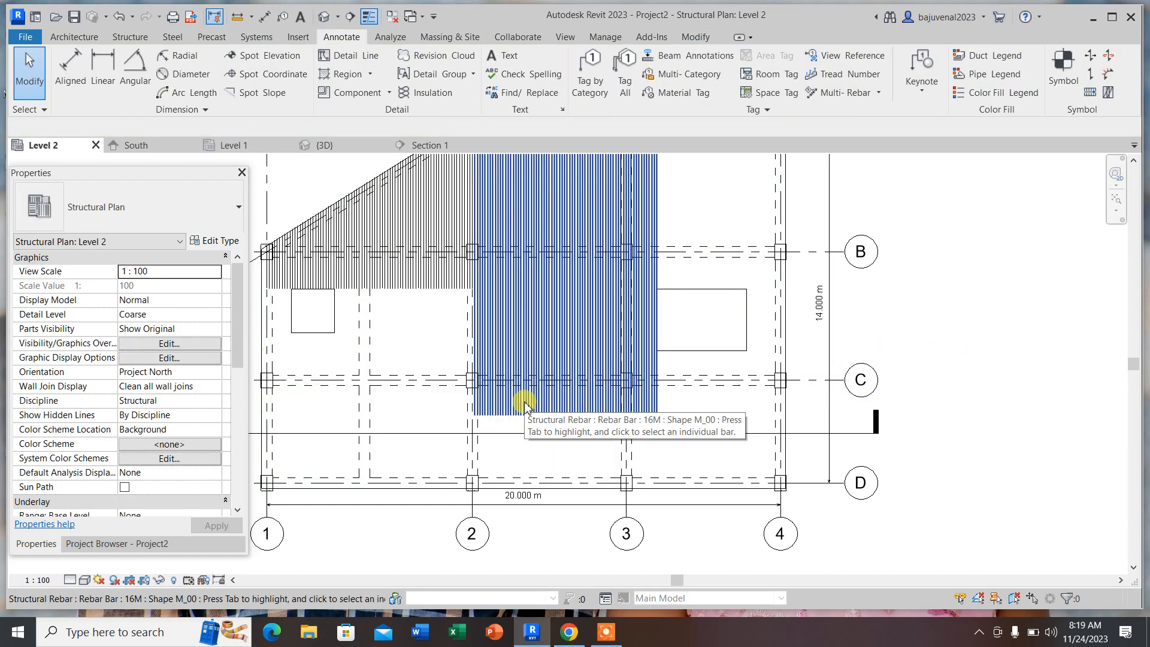
- Extend the rebar set between grids C and D to grid 1, and select the set between grid 2 and the large opening
scroll(509, 393, "down", 3)
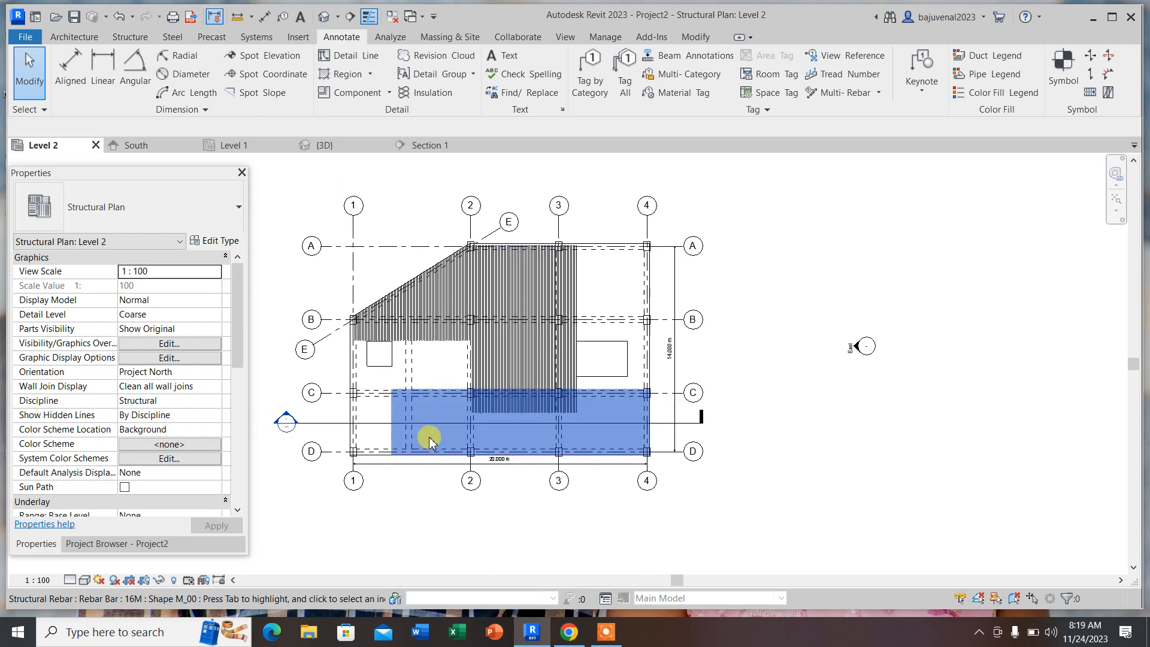
left_click(388, 433)
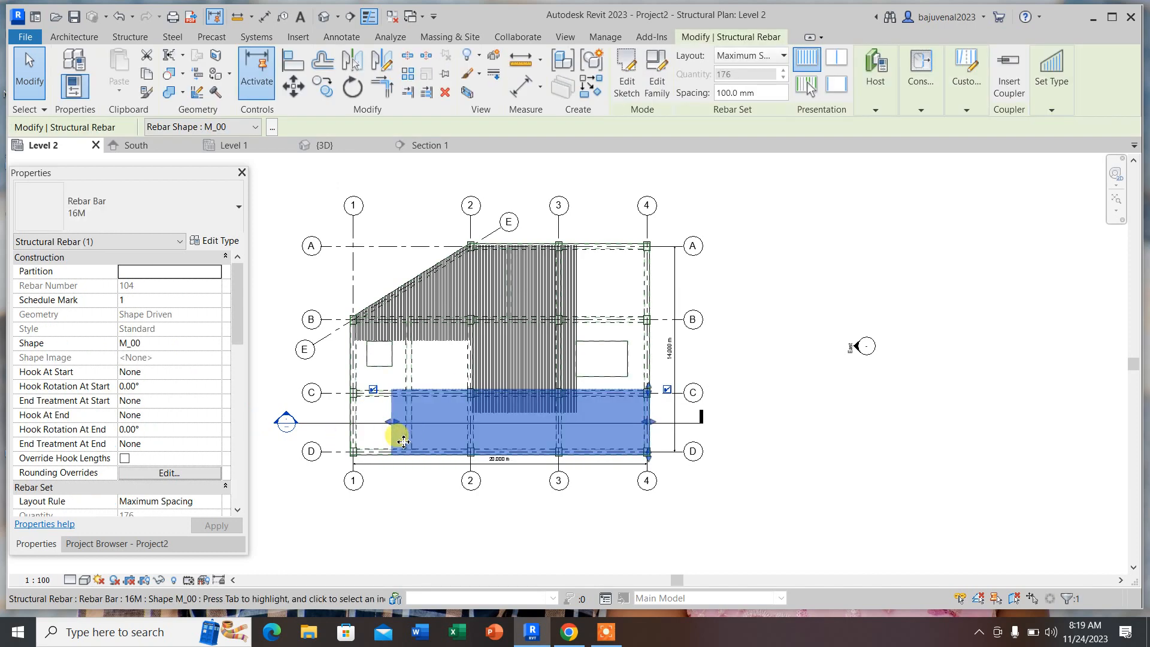
left_click_drag(393, 430, 359, 431)
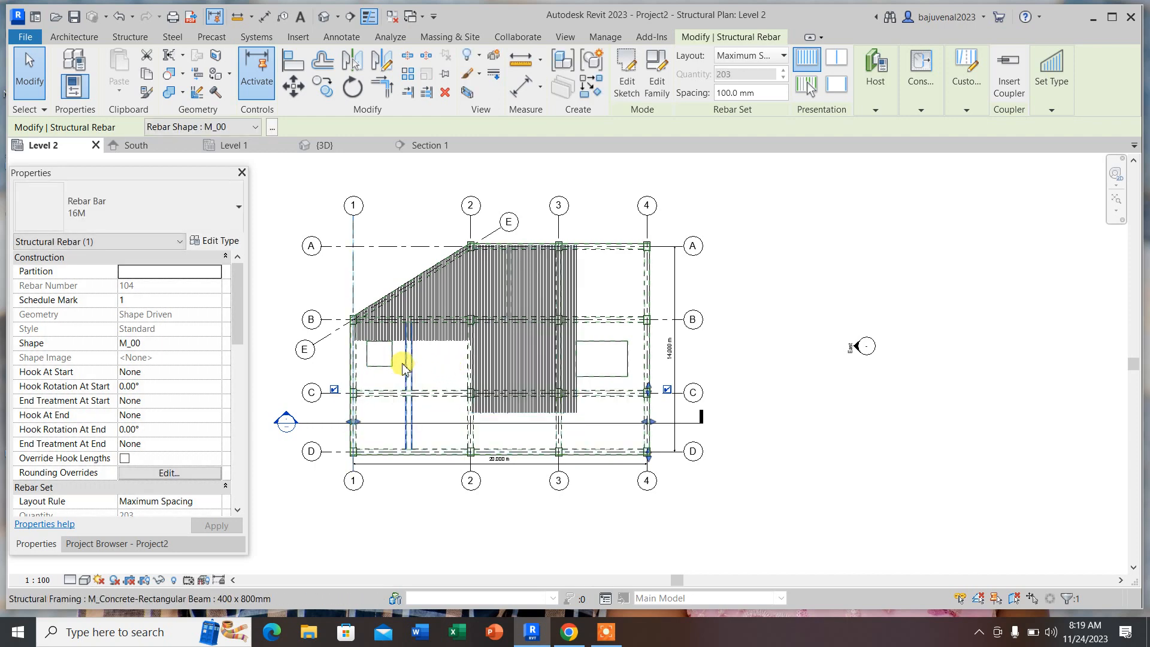
left_click(479, 378)
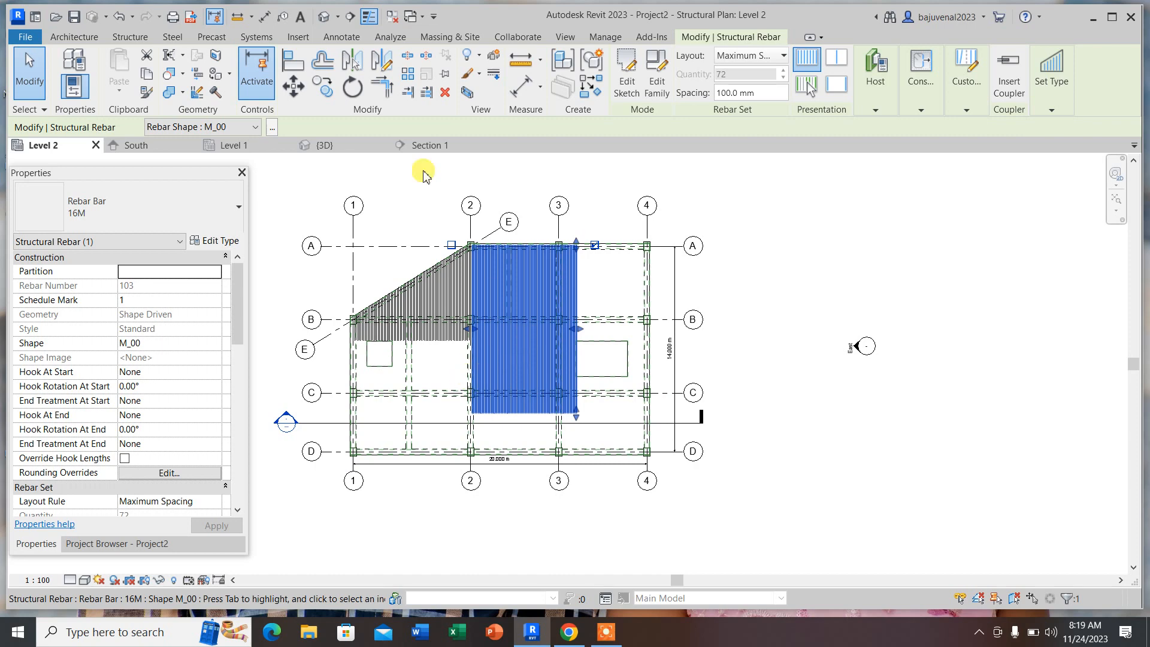
- Copy the rebar set between grid 2 and the large opening across to the bay between grids 1 and 2
left_click(323, 87)
left_click(467, 352)
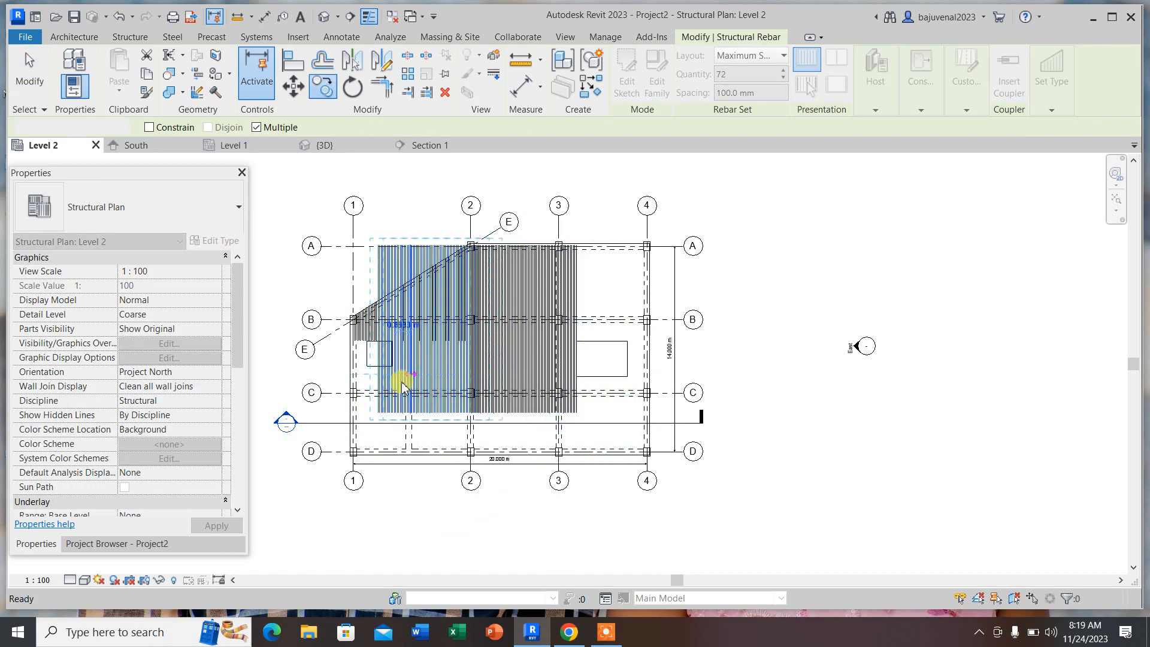
left_click(382, 383)
- Fit the copied set's distribution between the small opening's edge facing grid 2 and grid 2 itself
mouse_move(384, 332)
left_mouse_down()
mouse_move(397, 338)
mouse_move(387, 350)
left_mouse_up()
scroll(384, 352, "up", 3)
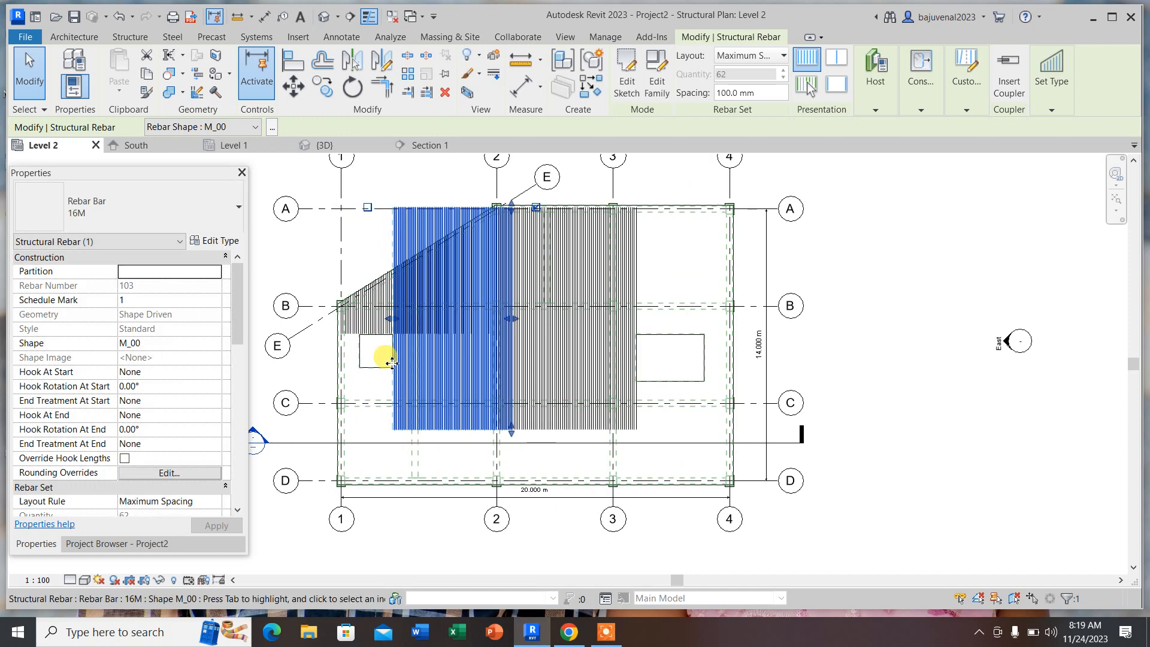
left_click_drag(532, 313, 513, 359)
scroll(500, 339, "up", 2)
scroll(507, 467, "up", 4)
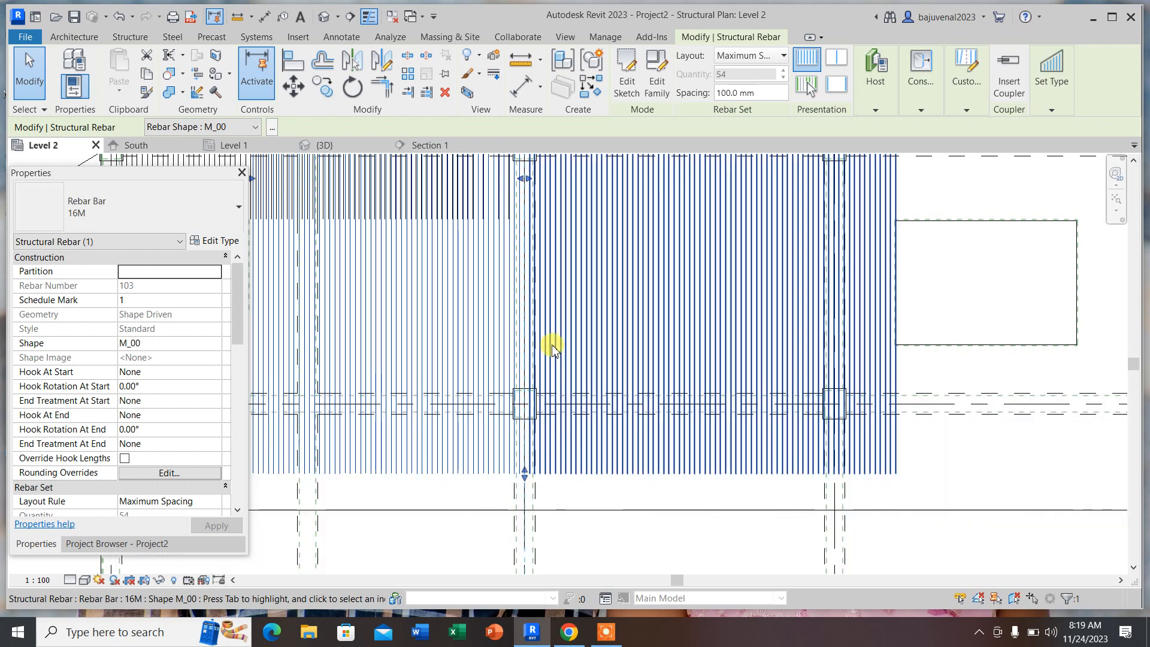
scroll(629, 282, "down", 5)
scroll(587, 203, "up", 4)
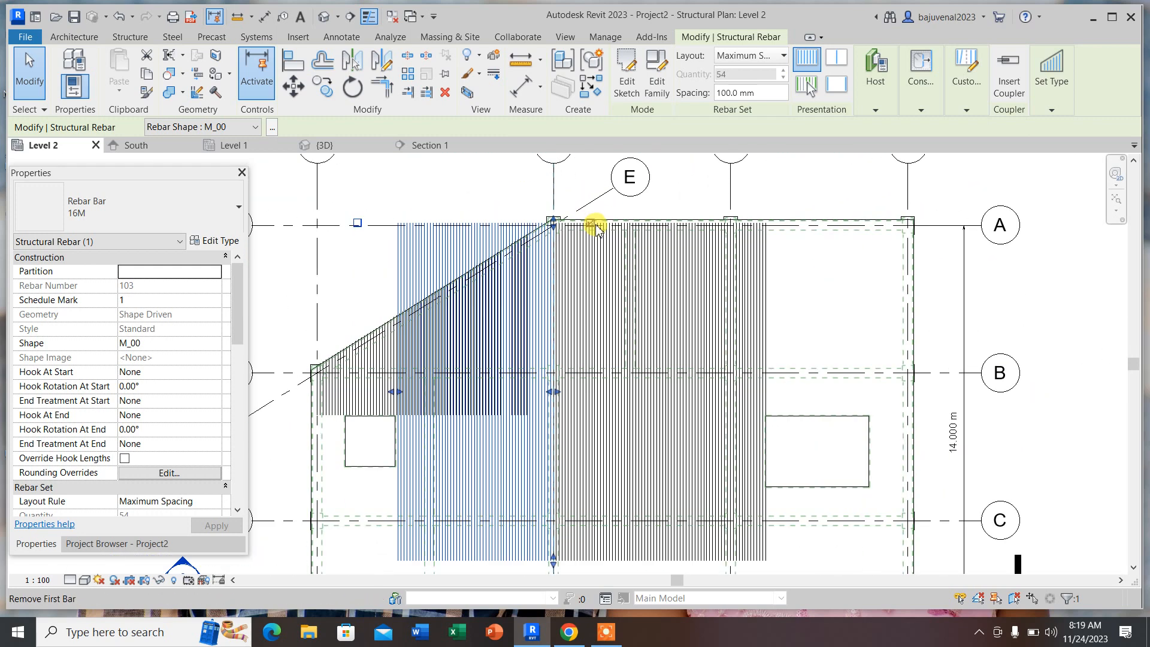
- Try excluding the copied set's first bar at grid 2, and restore it
left_click(594, 226)
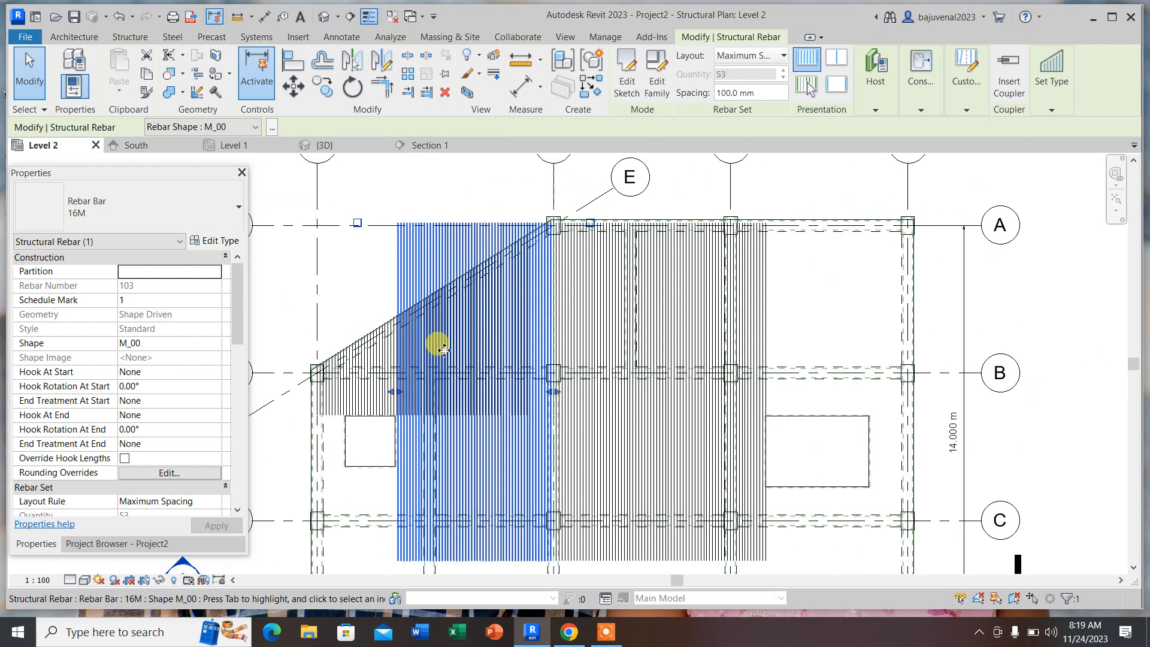
scroll(487, 239, "down", 1)
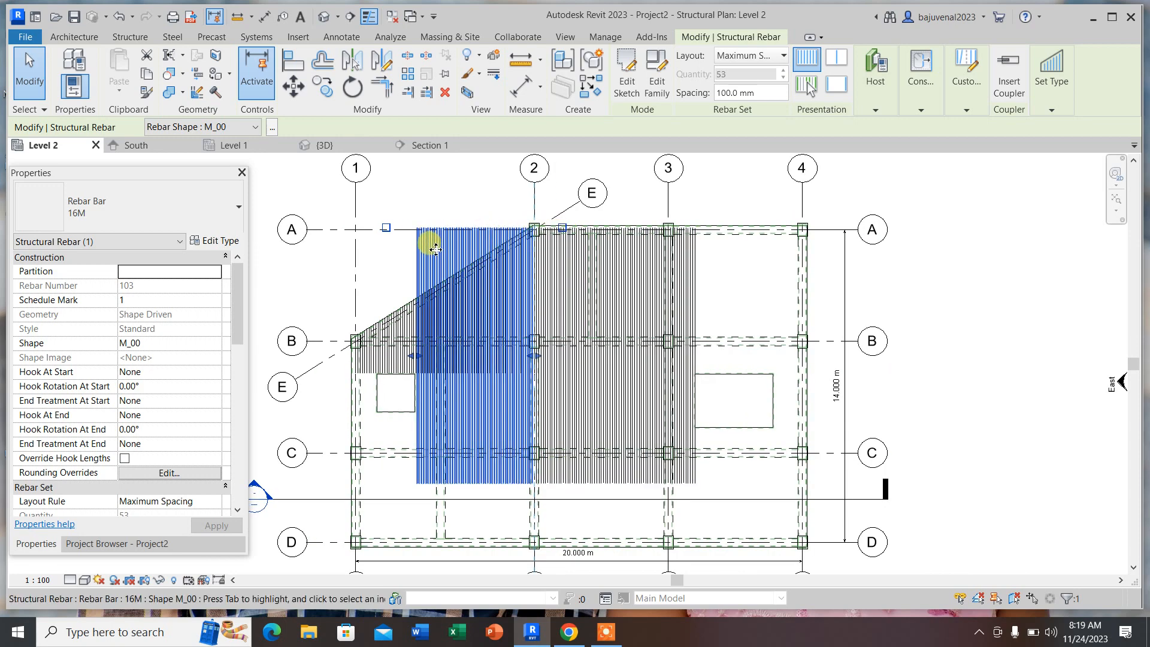
scroll(517, 241, "up", 2)
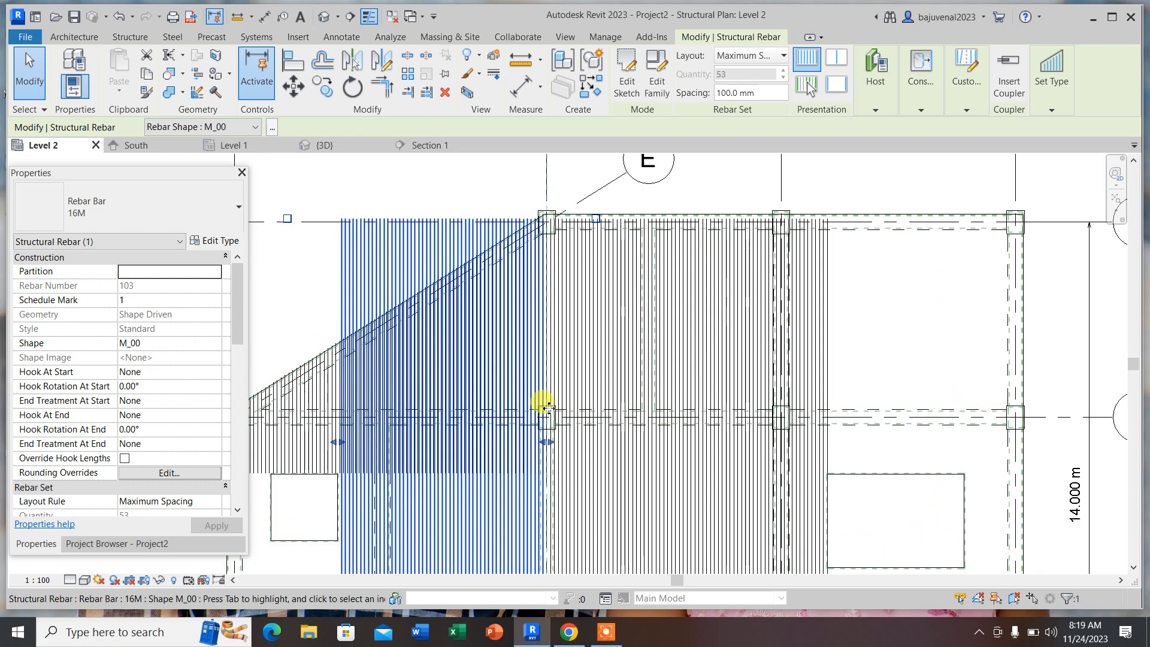
scroll(478, 235, "down", 2)
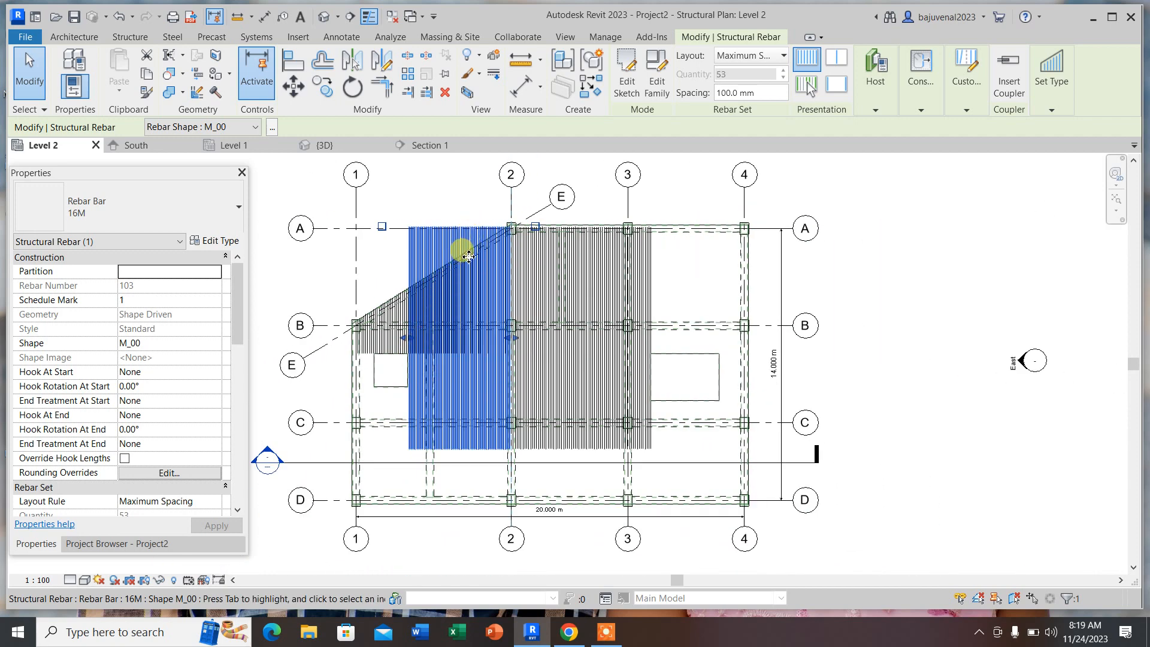
left_click(448, 461)
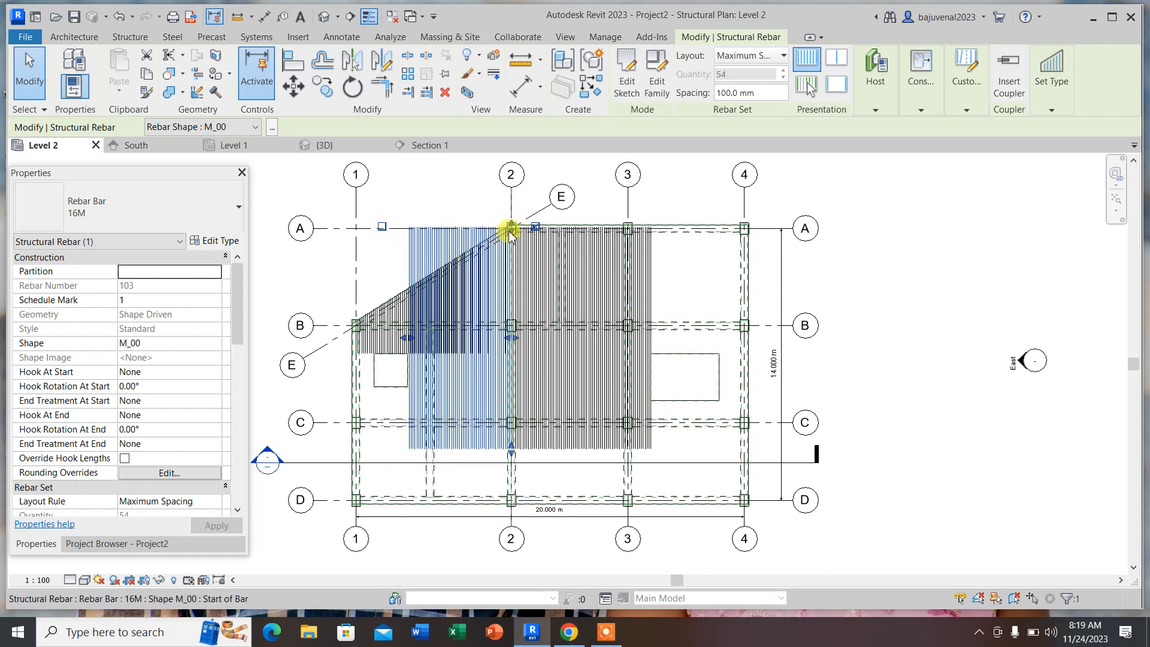
- Shorten the copied bars' upper ends from grid A to just above grid B, and deselect the set
left_click_drag(512, 228, 498, 328)
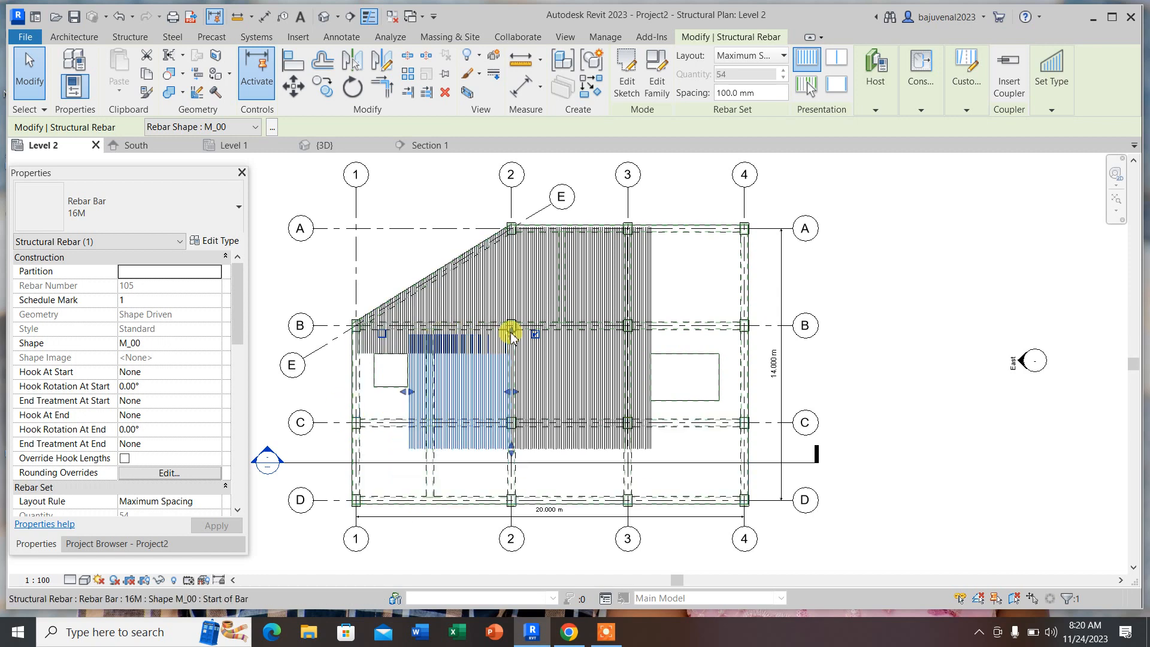
left_click_drag(511, 331, 513, 314)
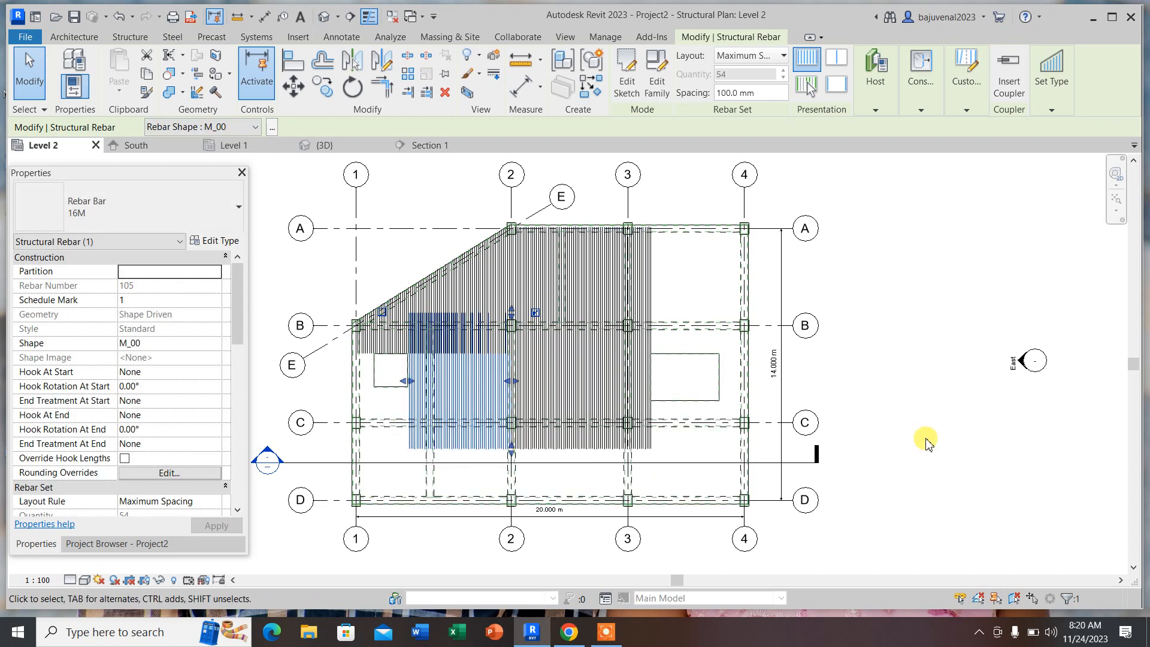
left_click(891, 487)
- Copy the shortened rebar set between the small opening and grid 2 over toward grid 1 and slightly down
scroll(331, 454, "up", 3)
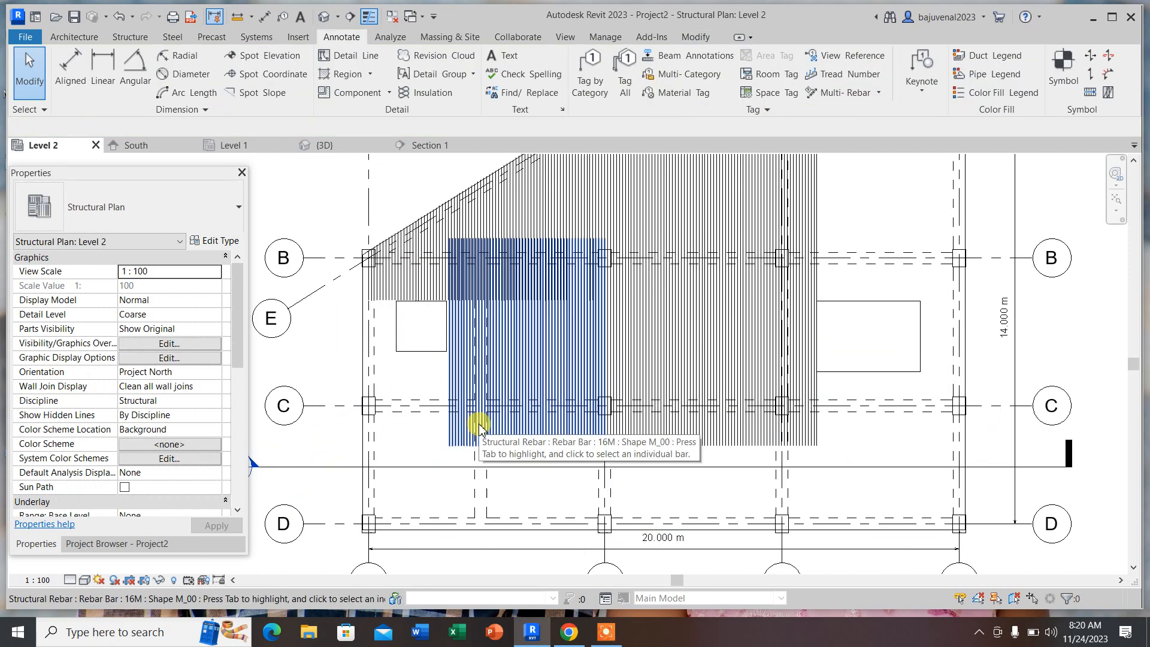
left_click(457, 382)
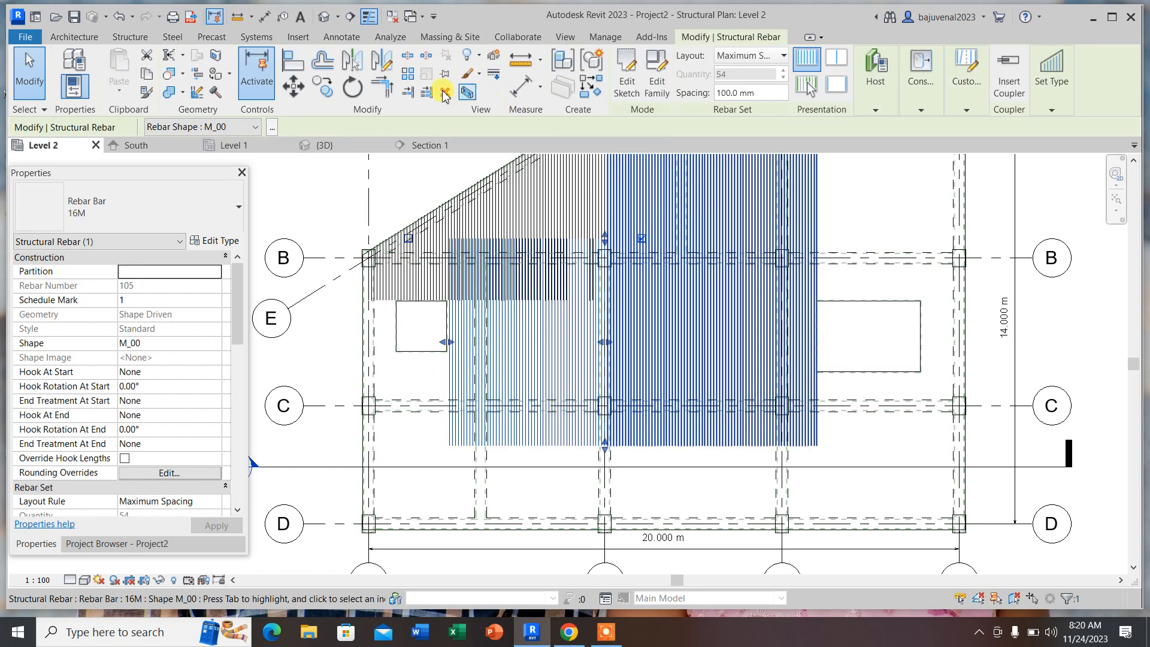
left_click(323, 87)
left_click(505, 343)
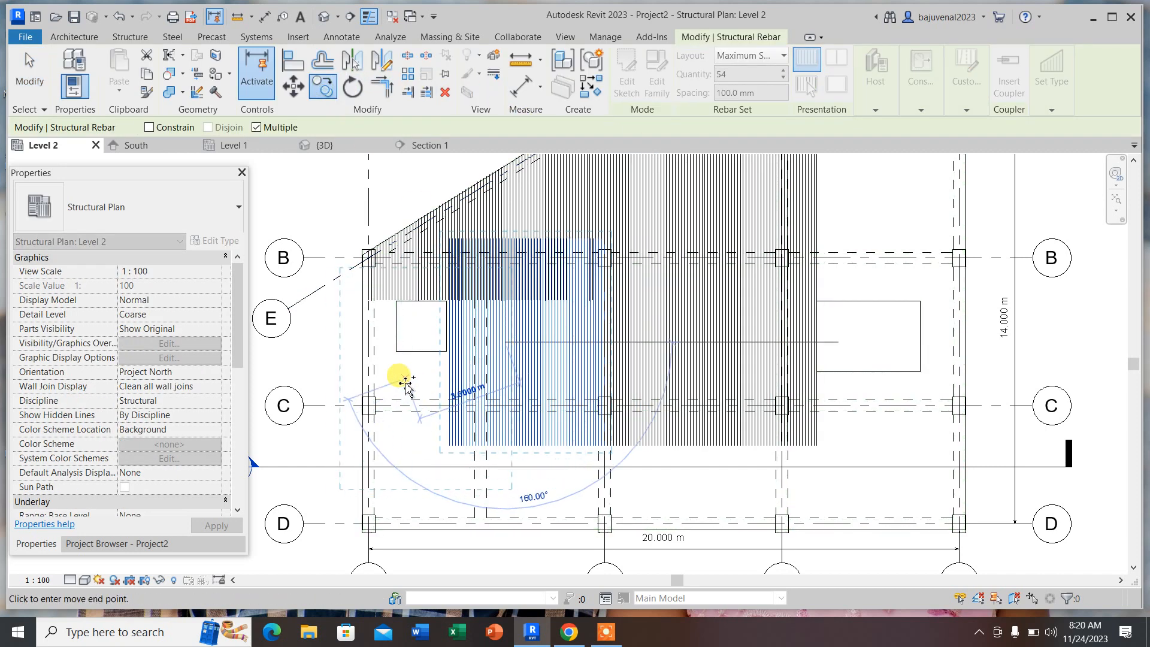
left_click(373, 379)
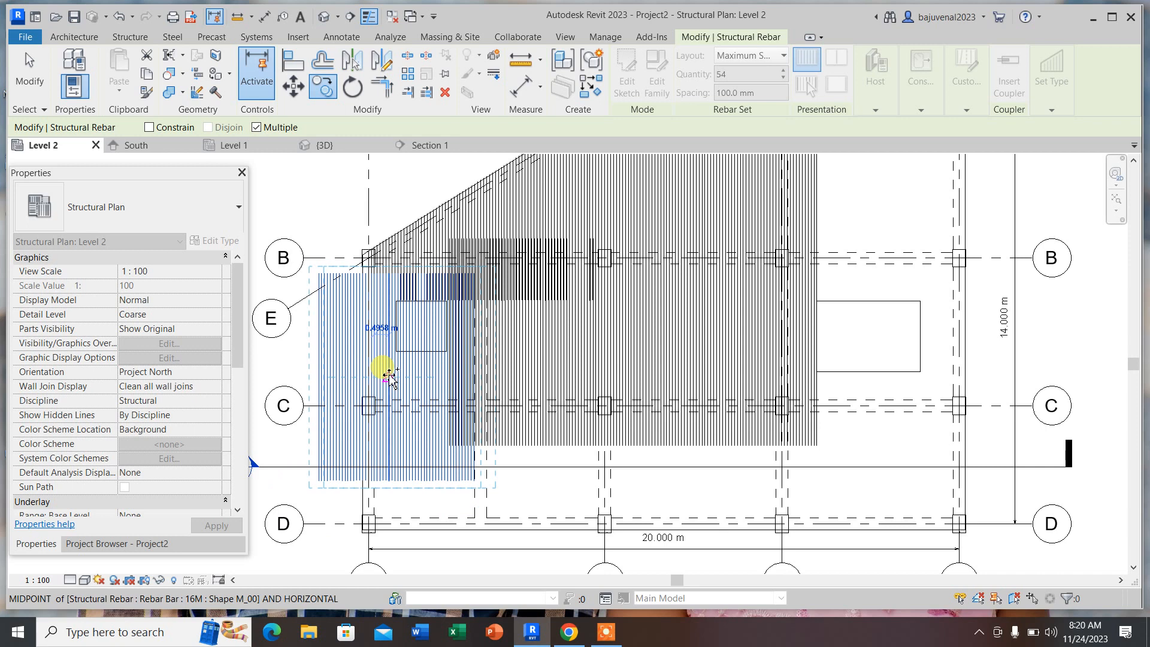
key("Escape")
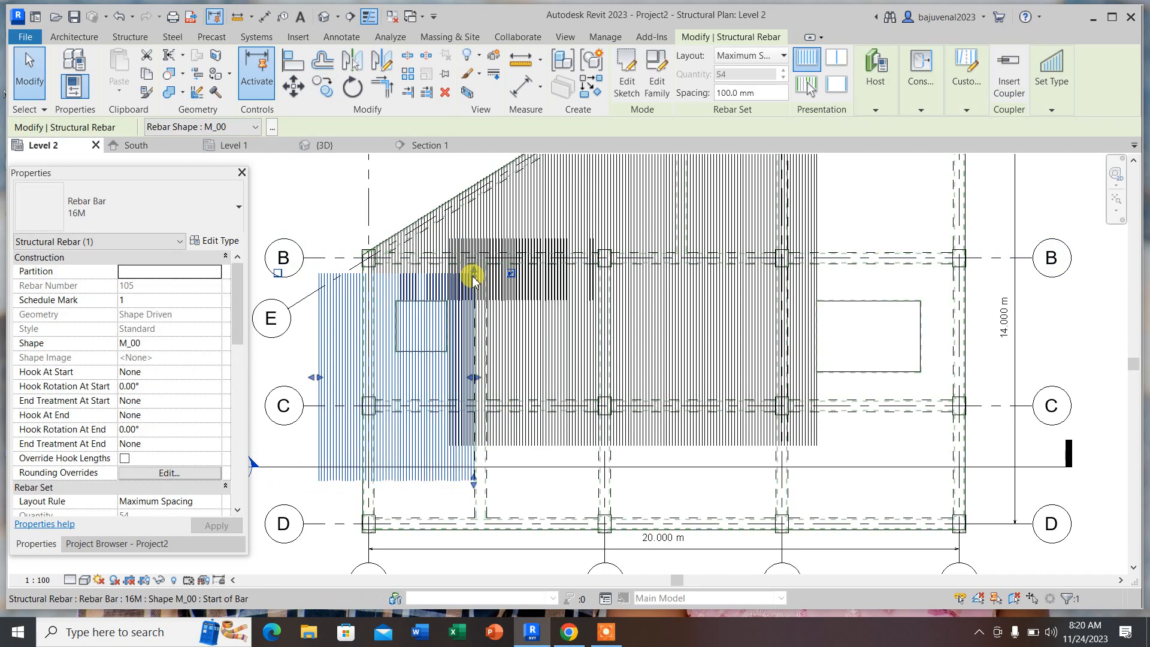
- Shorten the new bars to run from below the small opening to just past grid C, and trim the set's outer side to grid 1
left_click_drag(473, 279, 465, 354)
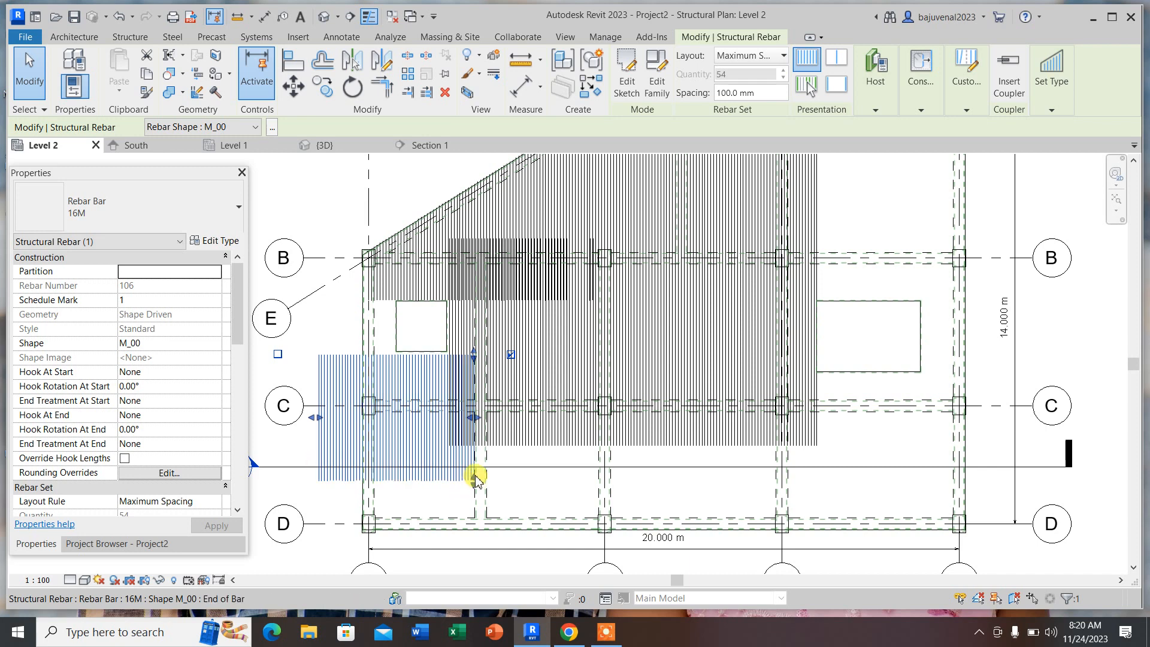
left_click_drag(476, 479, 474, 447)
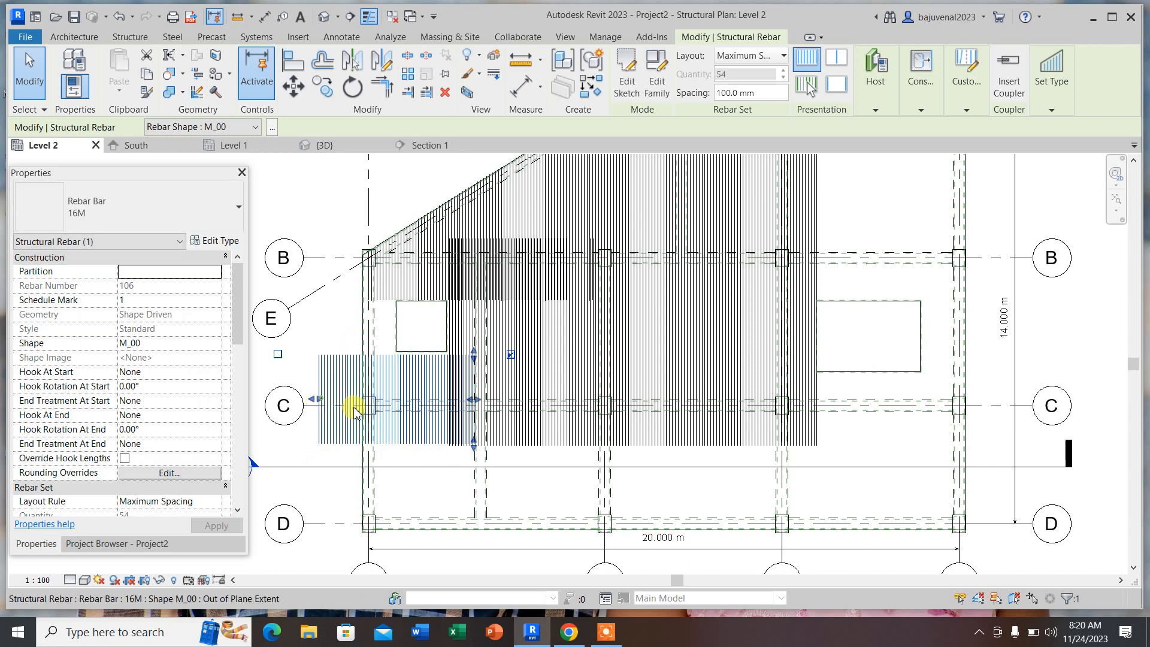
left_click_drag(354, 408, 368, 405)
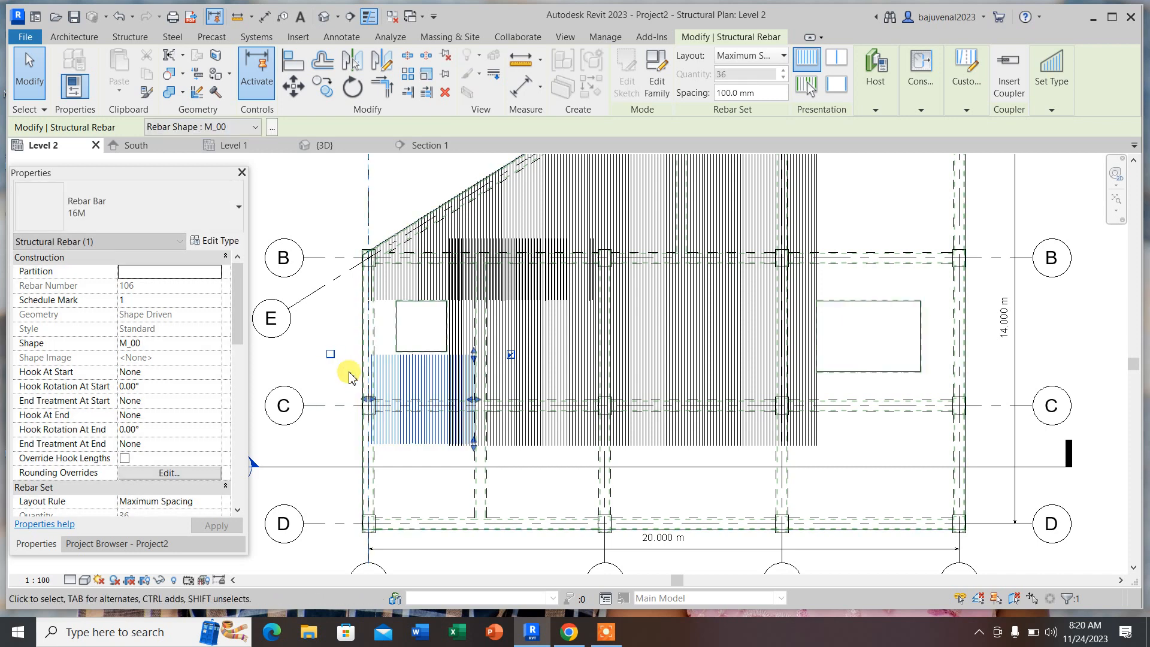
left_click(304, 345)
- Extend the bars below the small opening up to its lower edge, and exclude the set's first bar on the grid 2 side
scroll(360, 348, "up", 2)
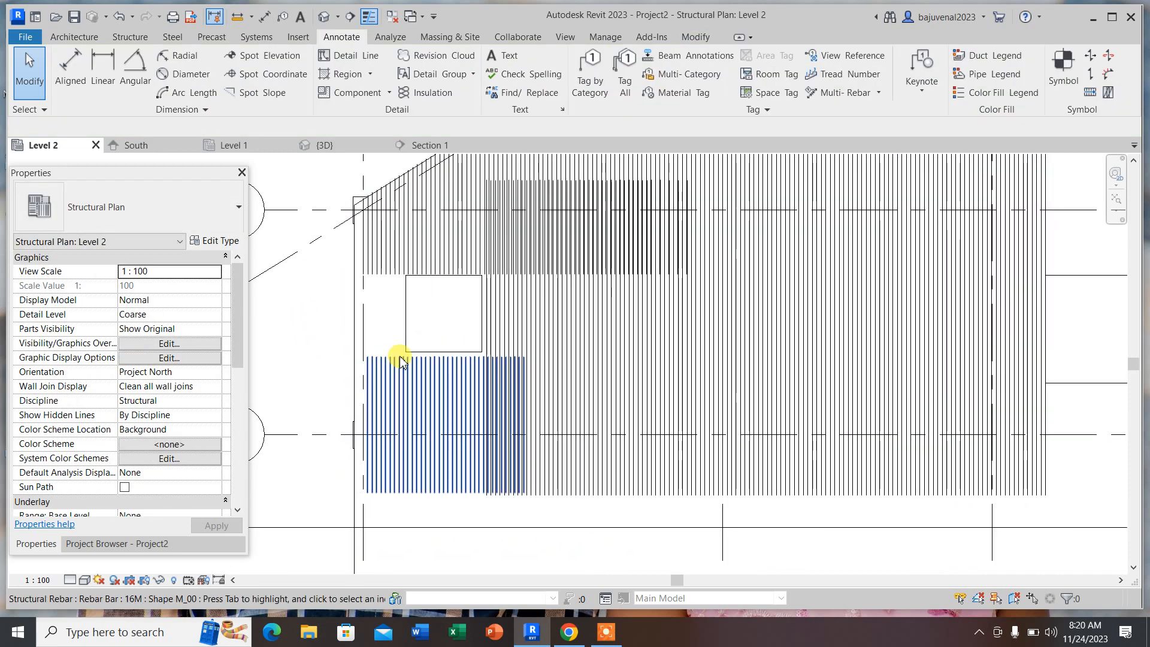
scroll(400, 359, "up", 1)
scroll(444, 360, "up", 1)
left_click(487, 366)
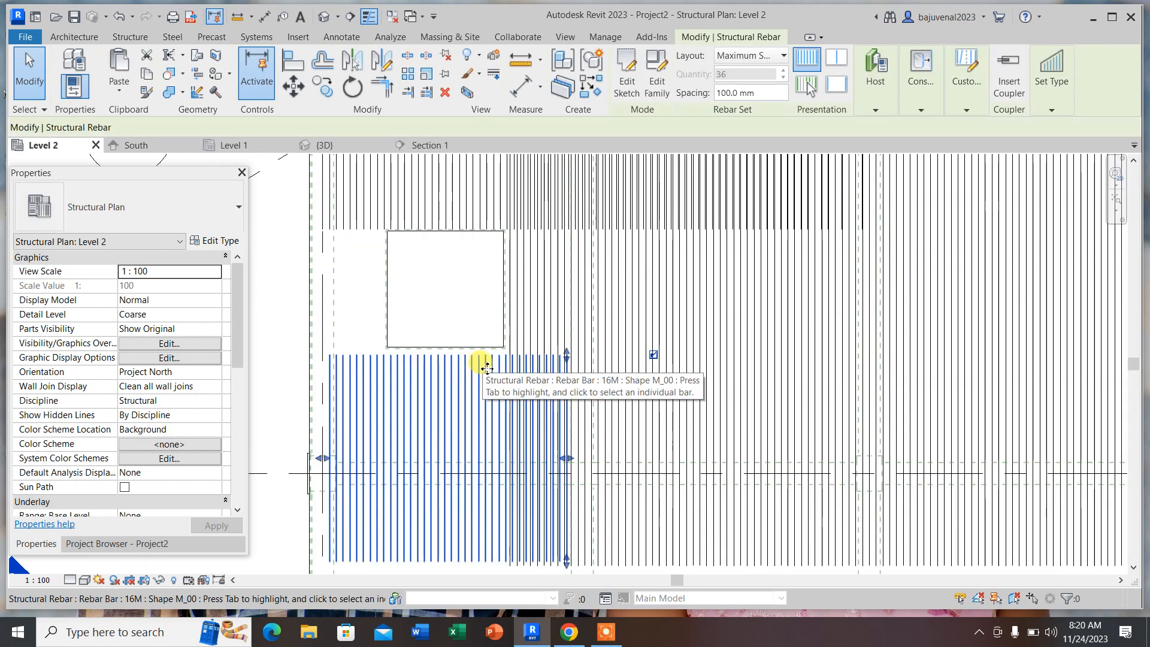
left_click_drag(567, 358, 565, 347)
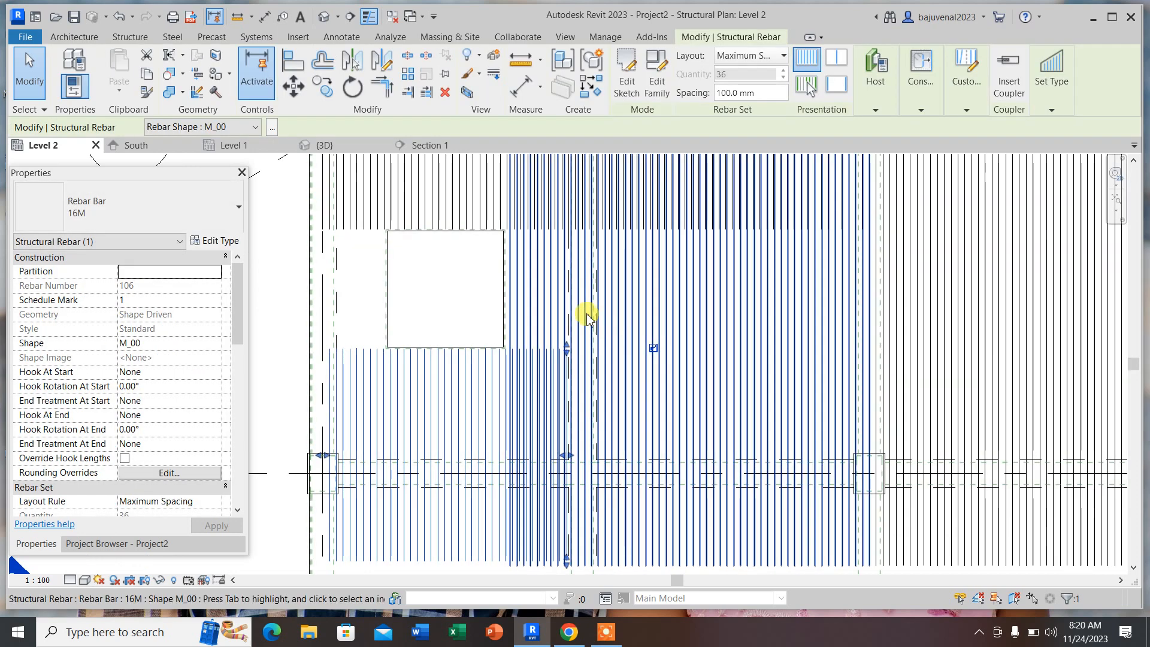
left_click(653, 350)
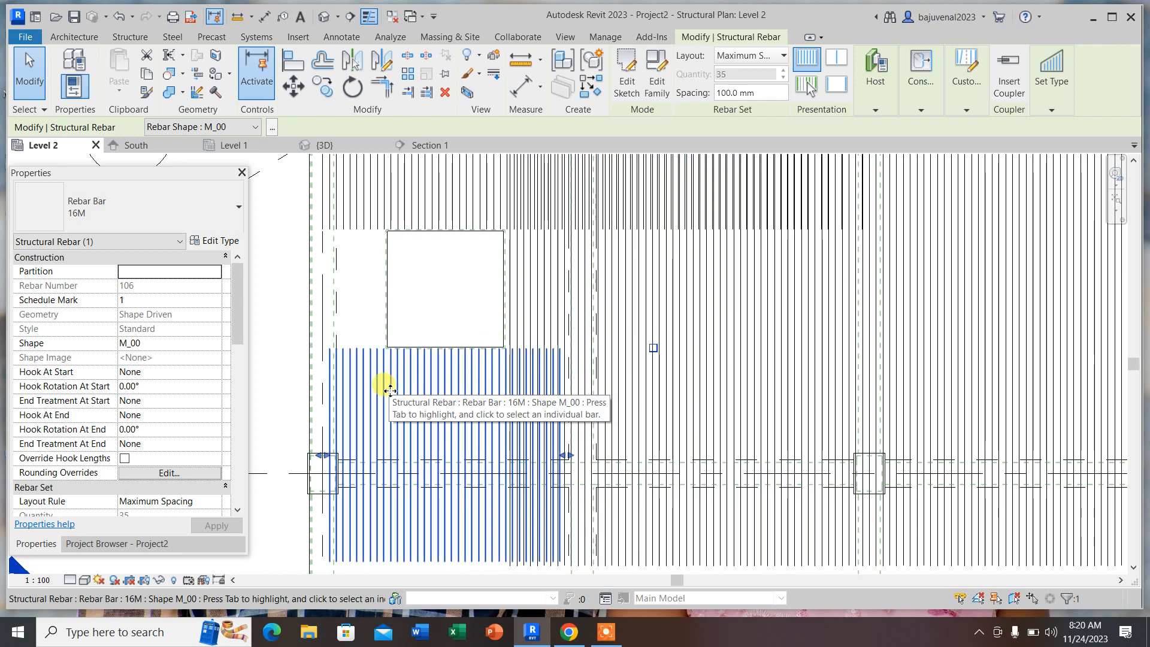
scroll(431, 390, "down", 2)
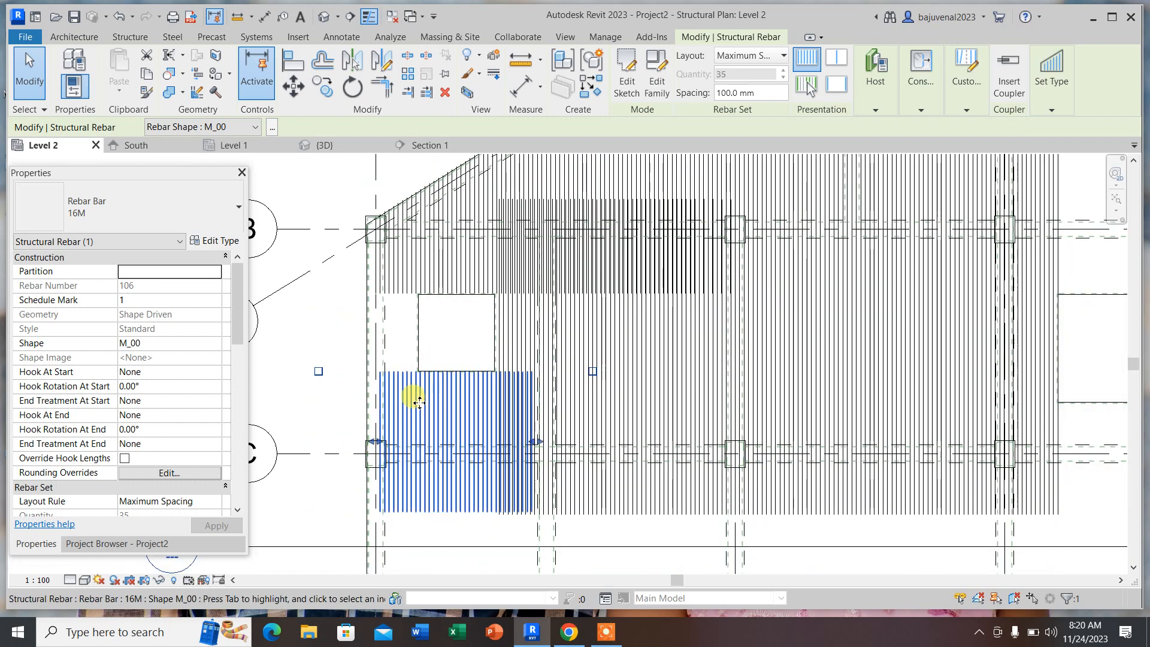
- Copy the rebar set below the small opening to the strip between grid 1 and that opening, and keep the copy selected
left_click(323, 87)
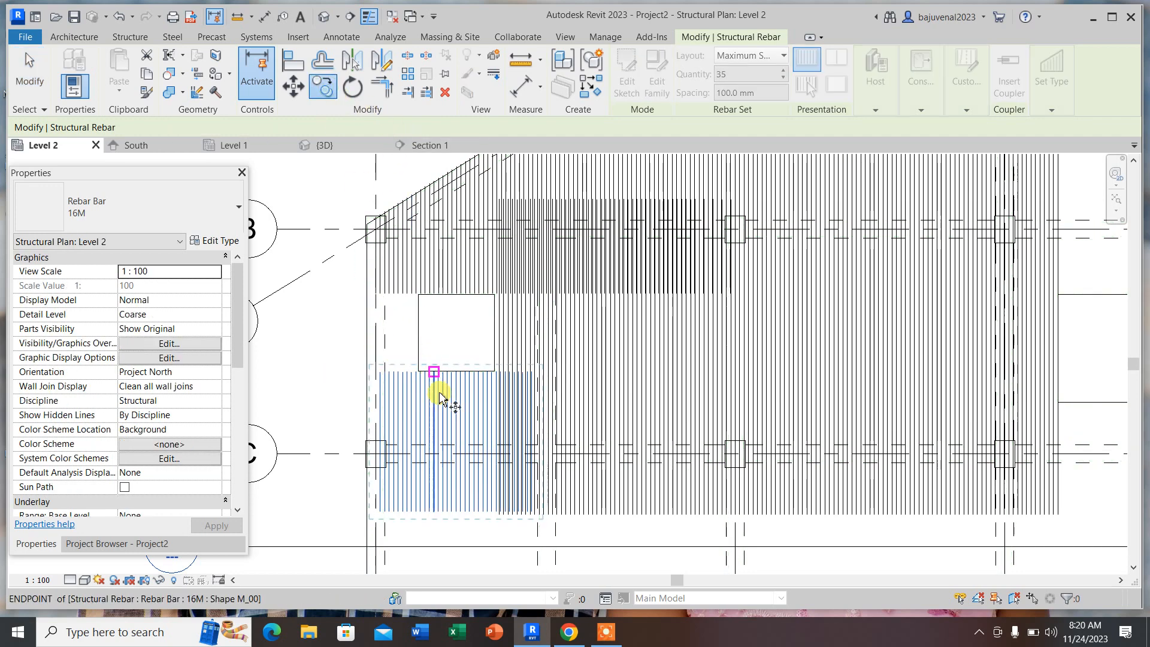
left_click(391, 325)
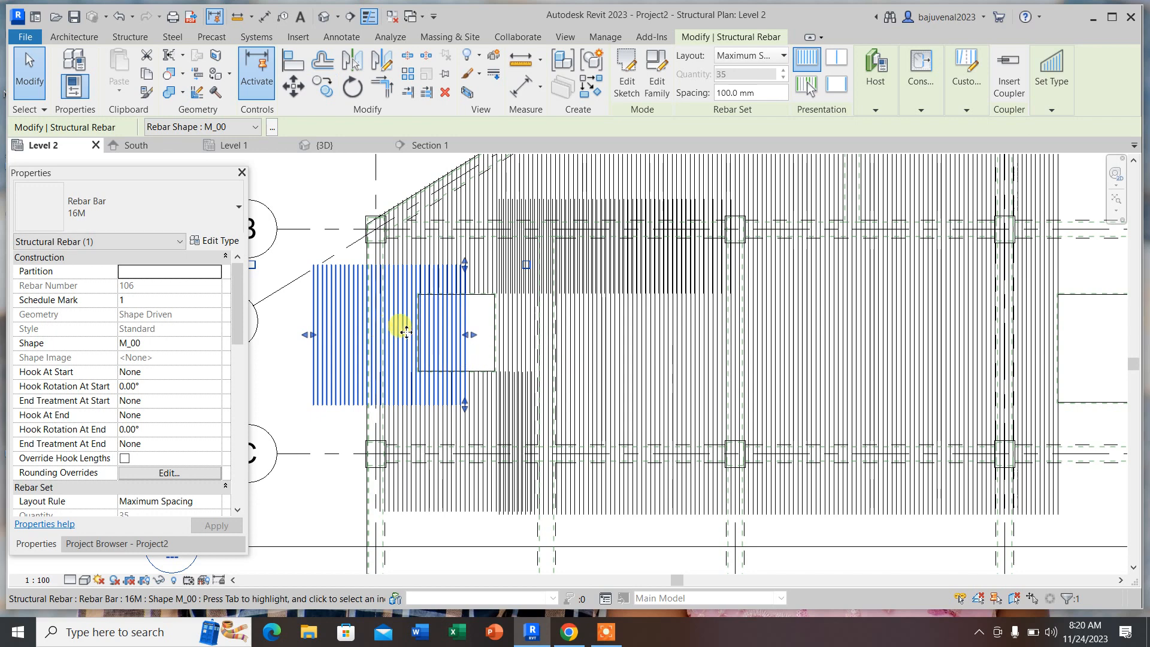
key("Escape")
left_click(350, 323)
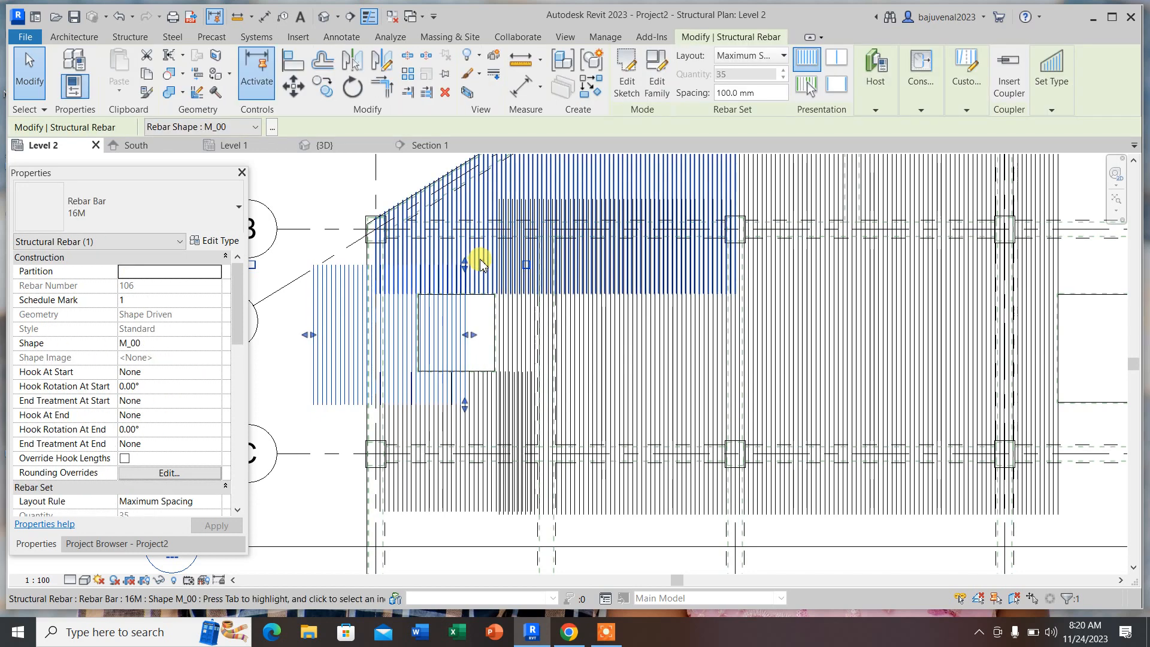
- Fit the copied set between grid 1 and the small opening, with its bars ending slightly above and below the opening, and deselect it
left_click_drag(466, 268, 456, 288)
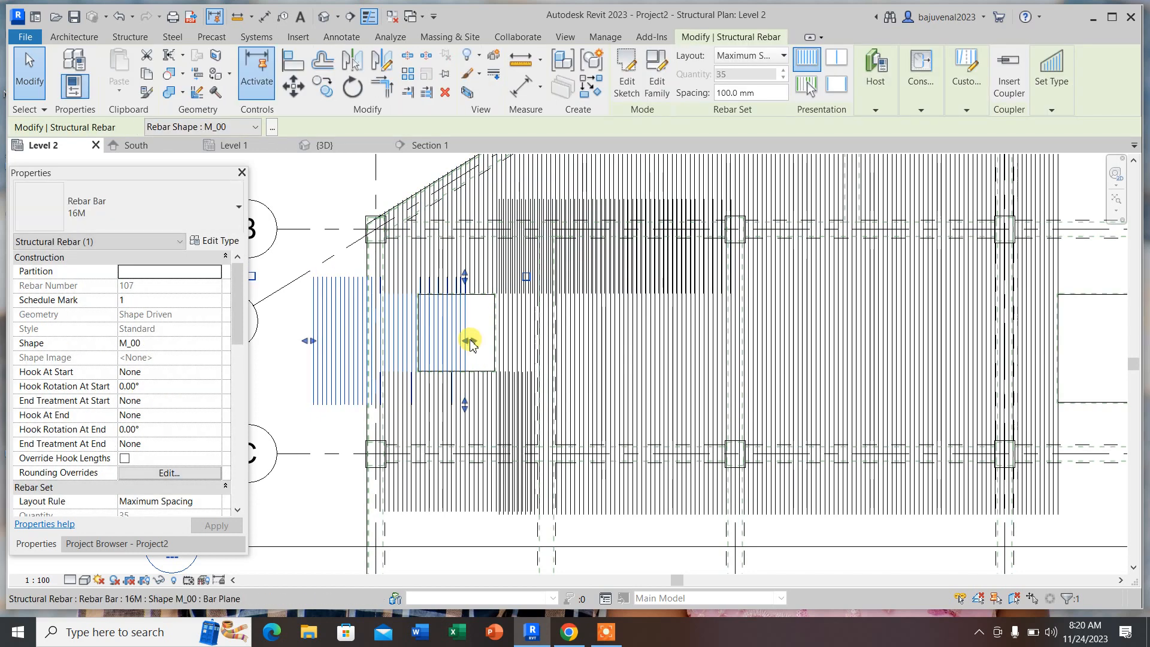
left_click_drag(470, 341, 418, 342)
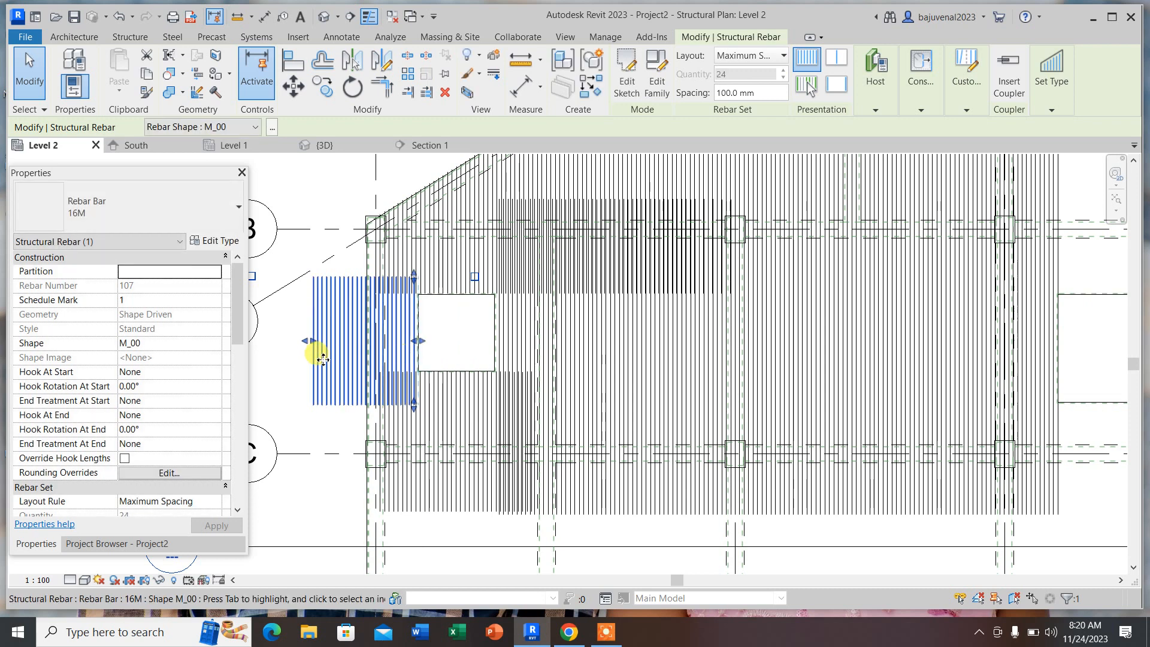
left_click_drag(312, 340, 375, 348)
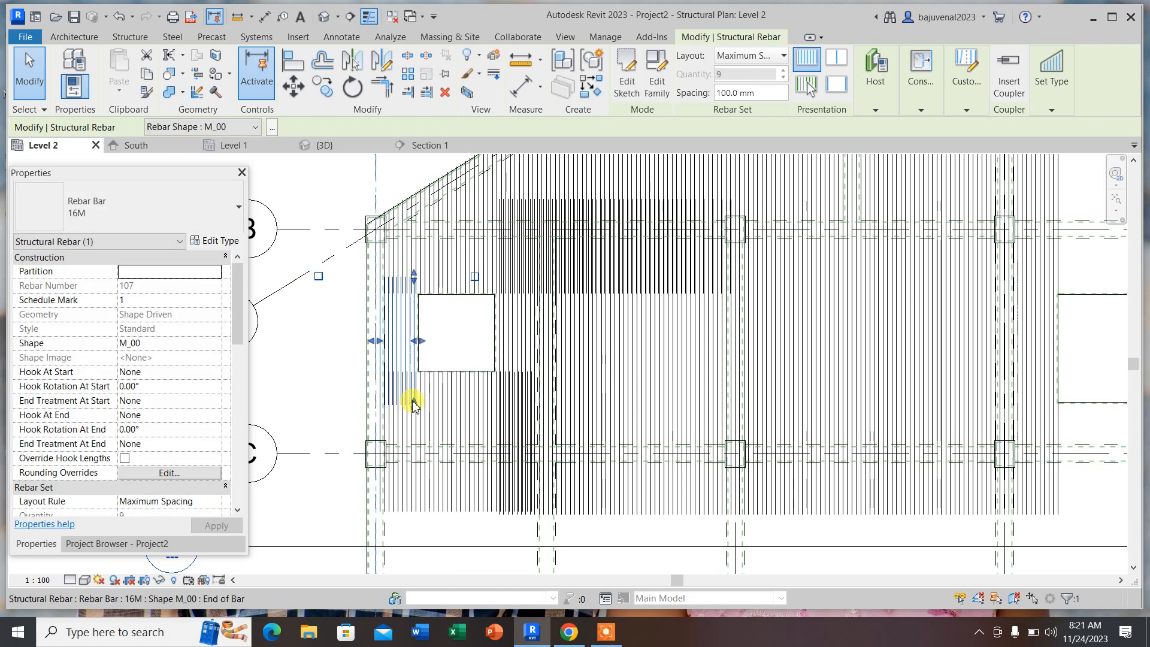
left_click_drag(413, 402, 415, 396)
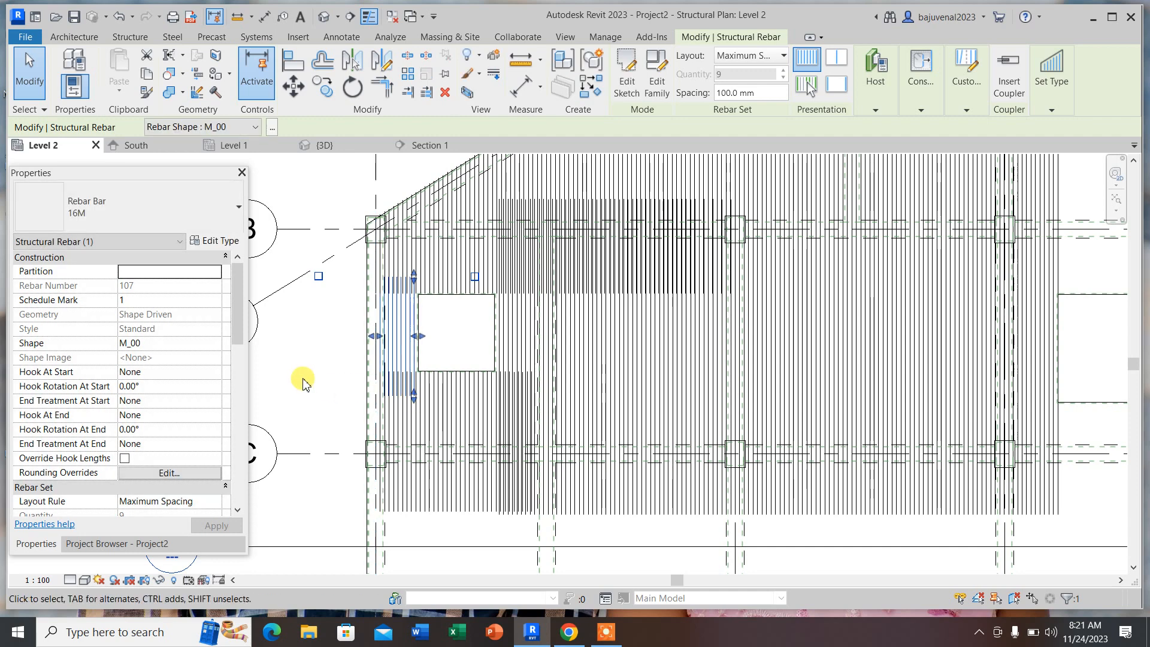
left_click(303, 380)
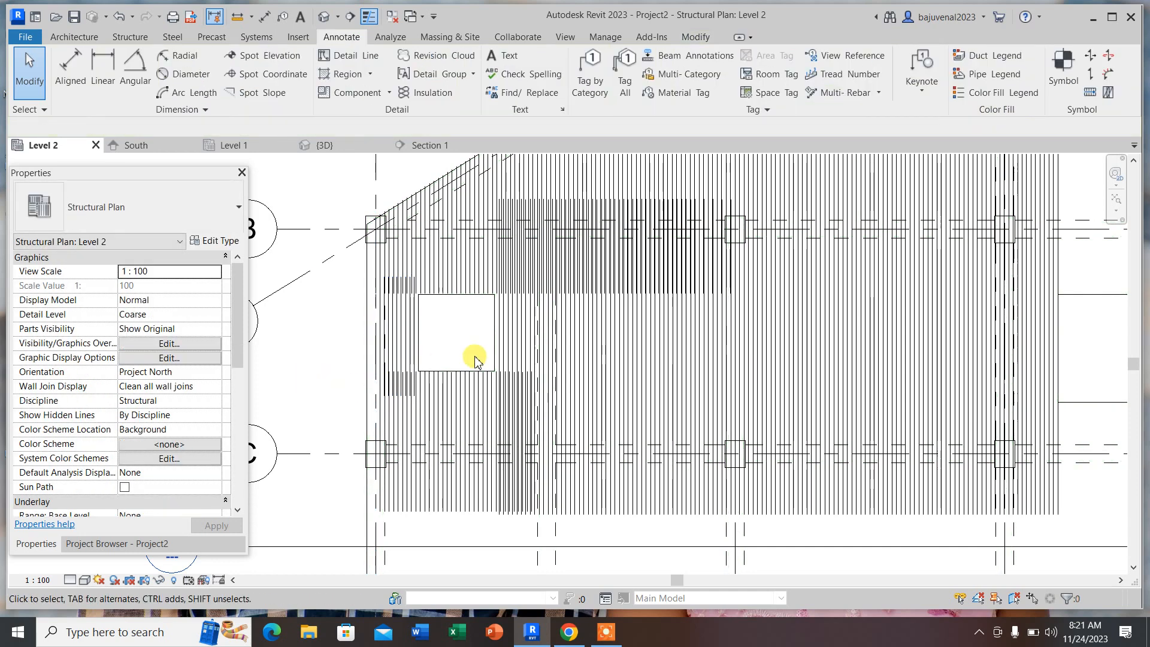
- Toggle the thin lines display, and select the rebar set between grid 1 and the small opening
left_click(369, 17)
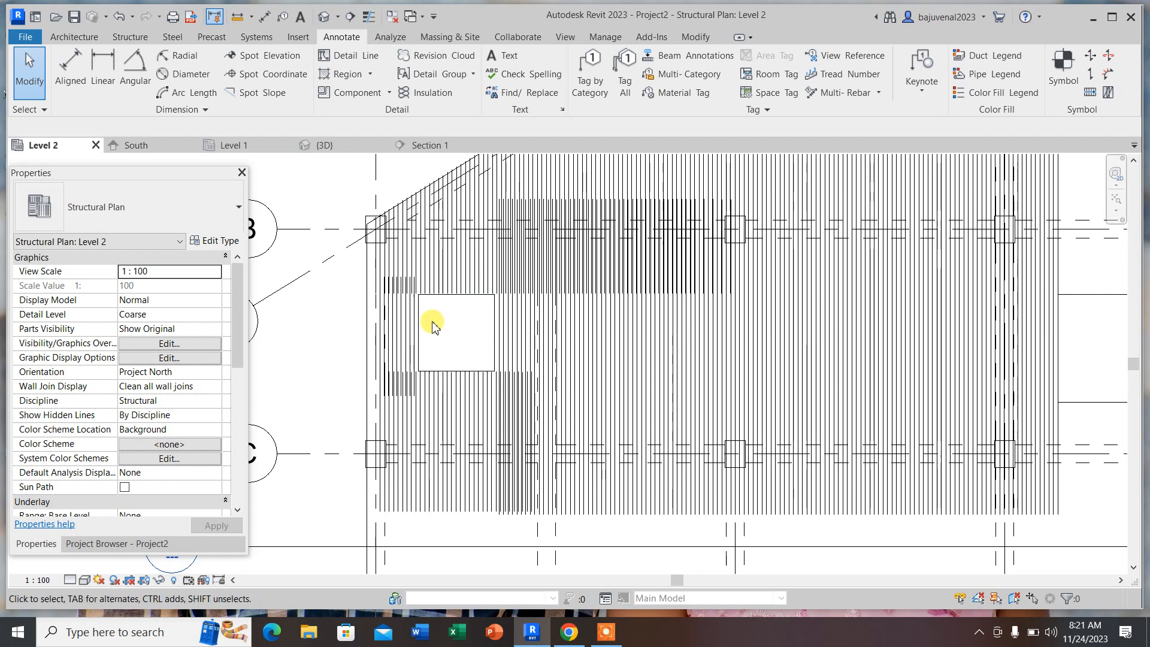
scroll(410, 339, "up", 3)
scroll(386, 345, "down", 3)
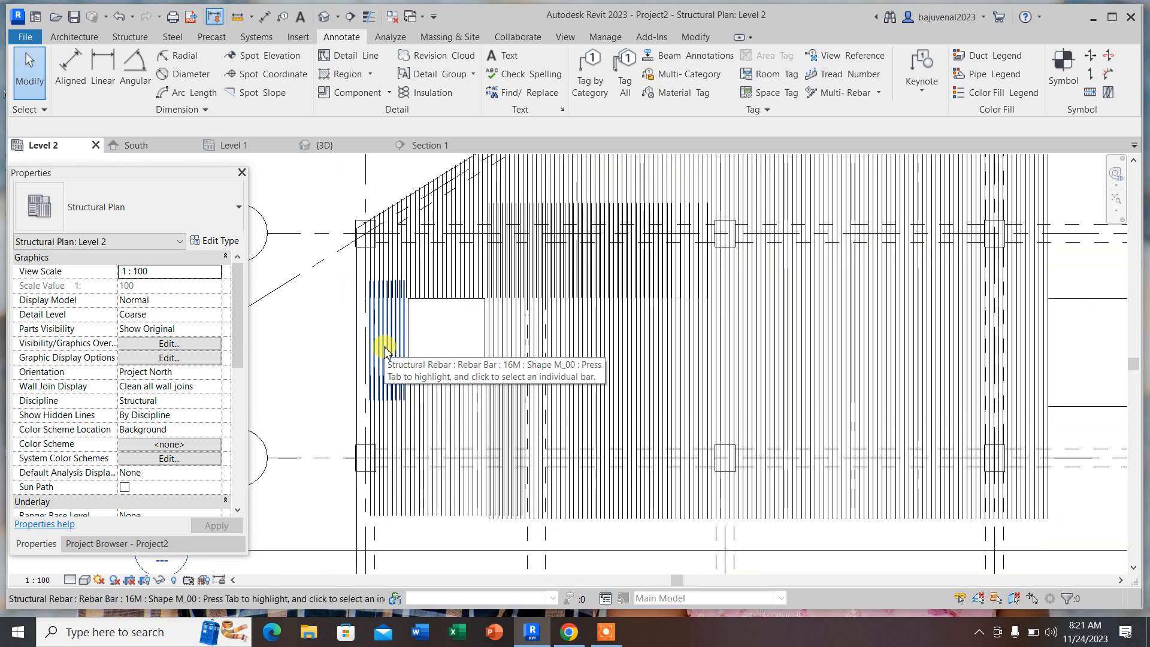
left_click(393, 357)
scroll(368, 341, "up", 1)
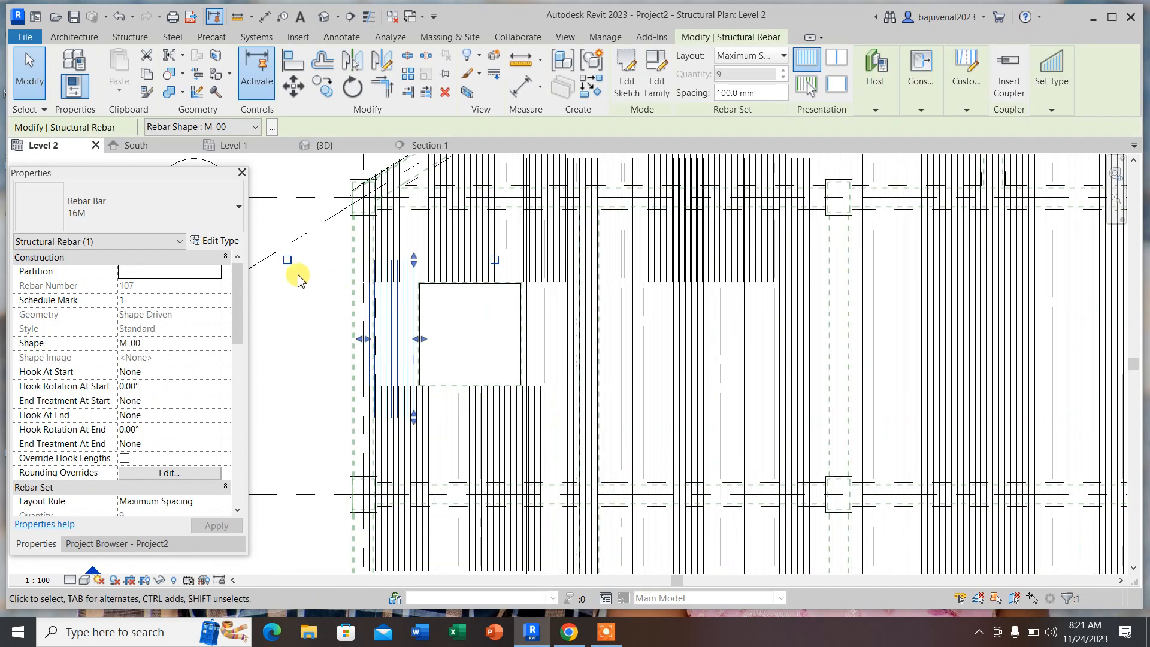
- Include the end bar on the grid 1 side of the rebar set beside the small opening, and deselect the set
left_click(287, 260)
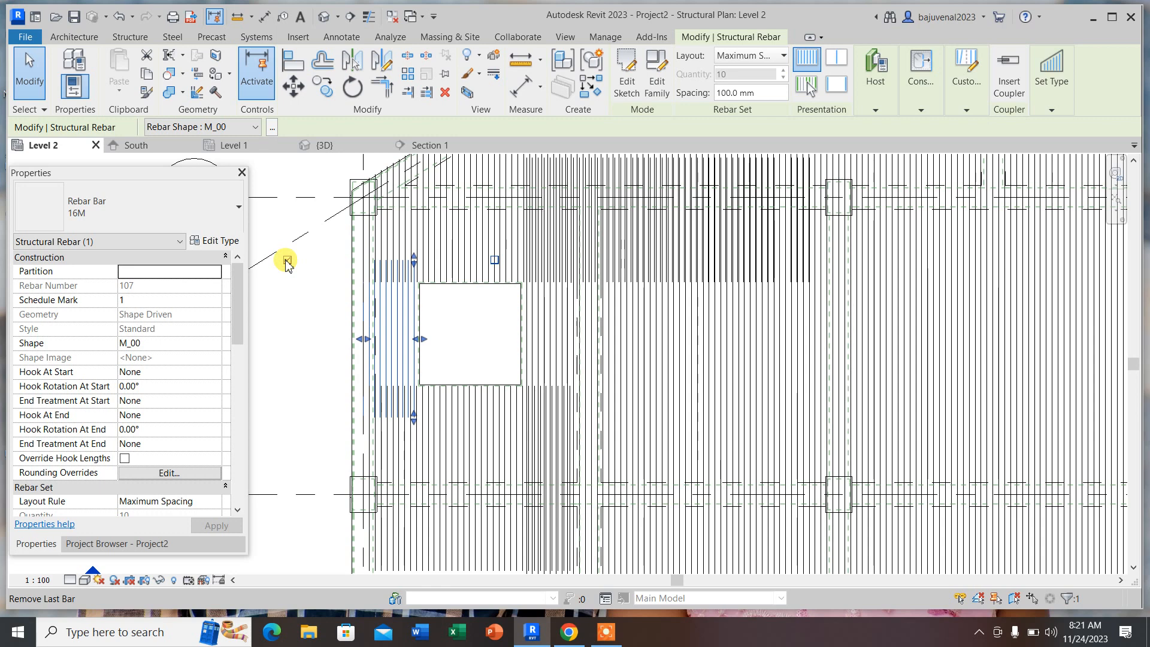
left_click(331, 363)
scroll(457, 349, "down", 3)
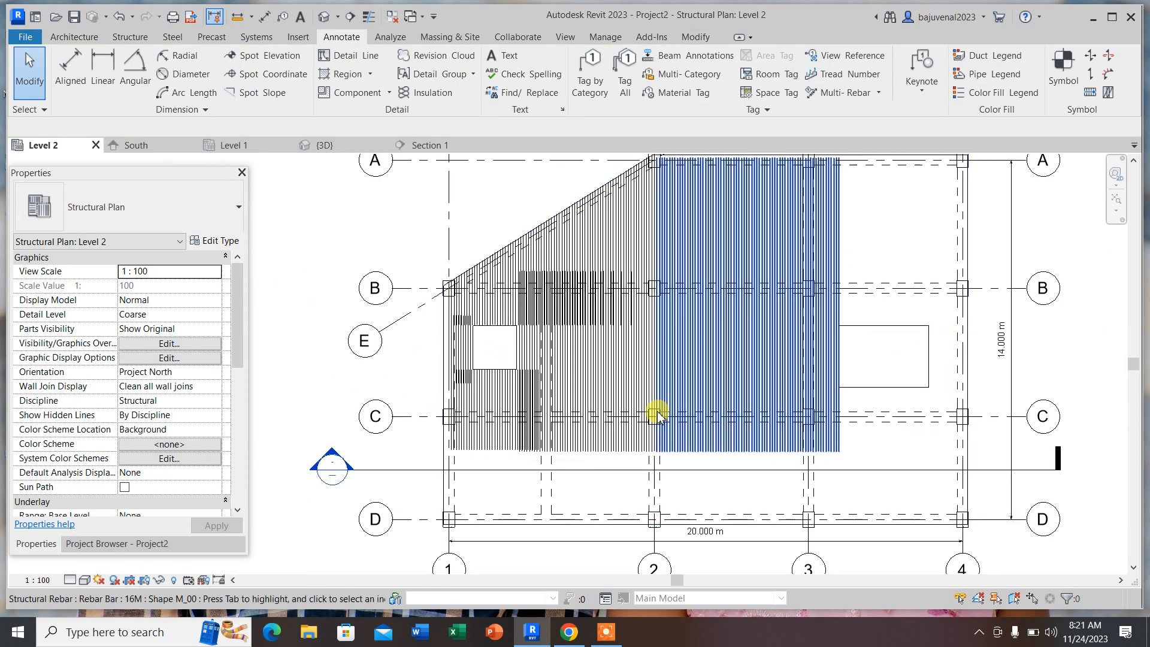
- Extend the bars of the rebar set along grids C and D up to the large opening's lower edge, and deselect the set
scroll(657, 415, "down", 2)
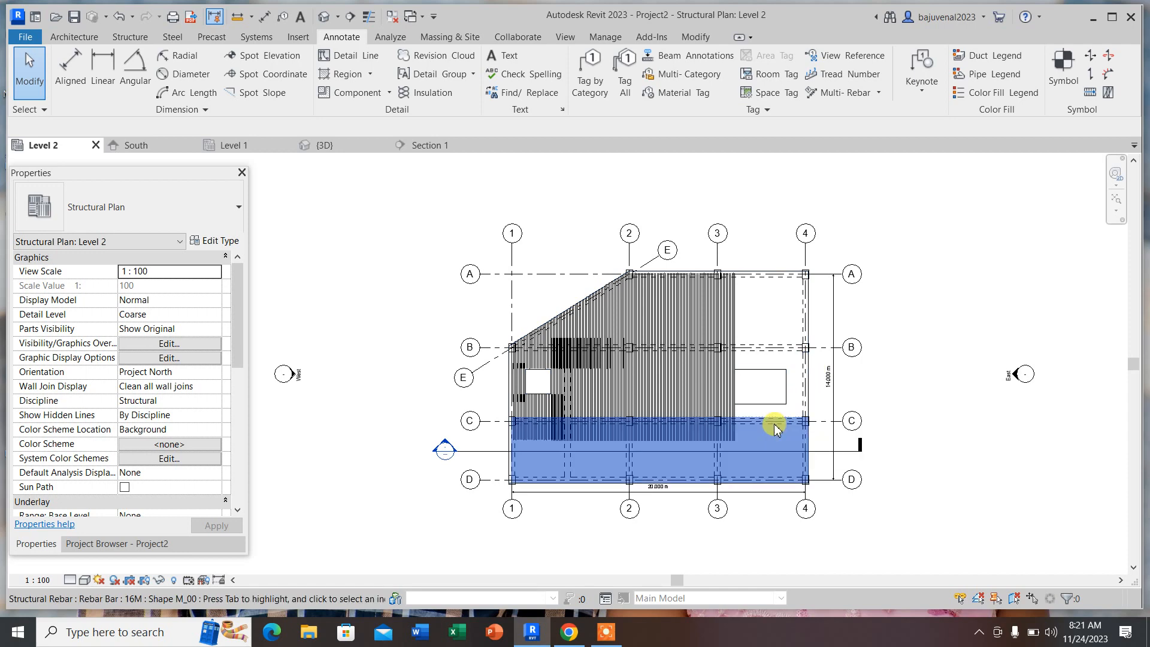
scroll(775, 427, "up", 1)
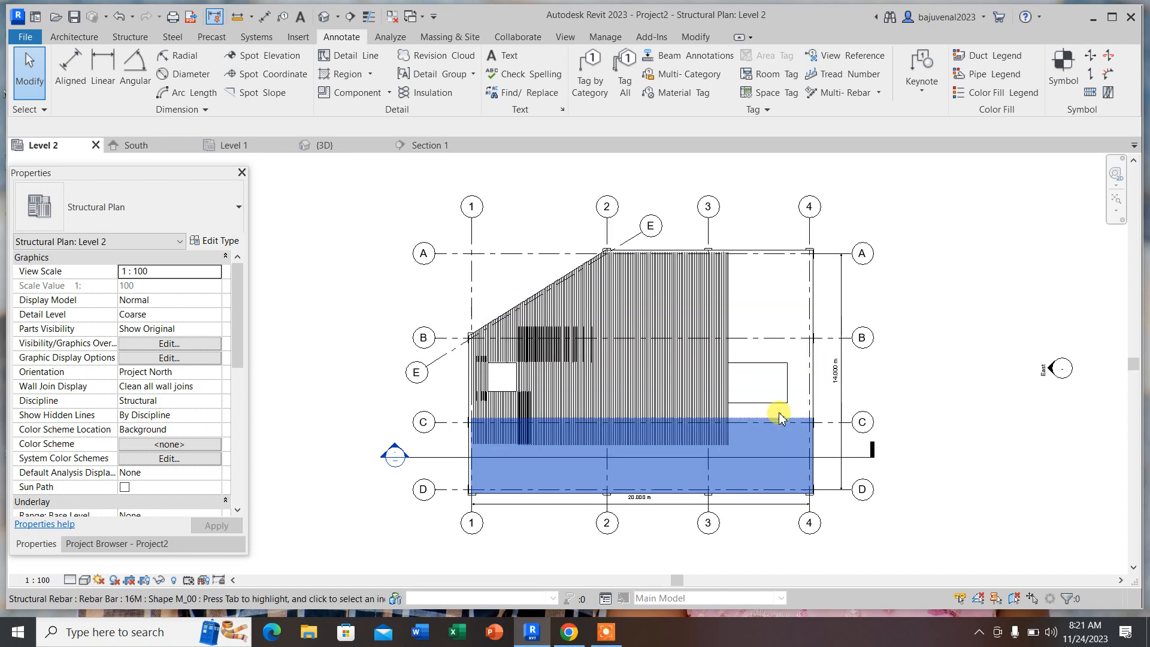
left_click(791, 447)
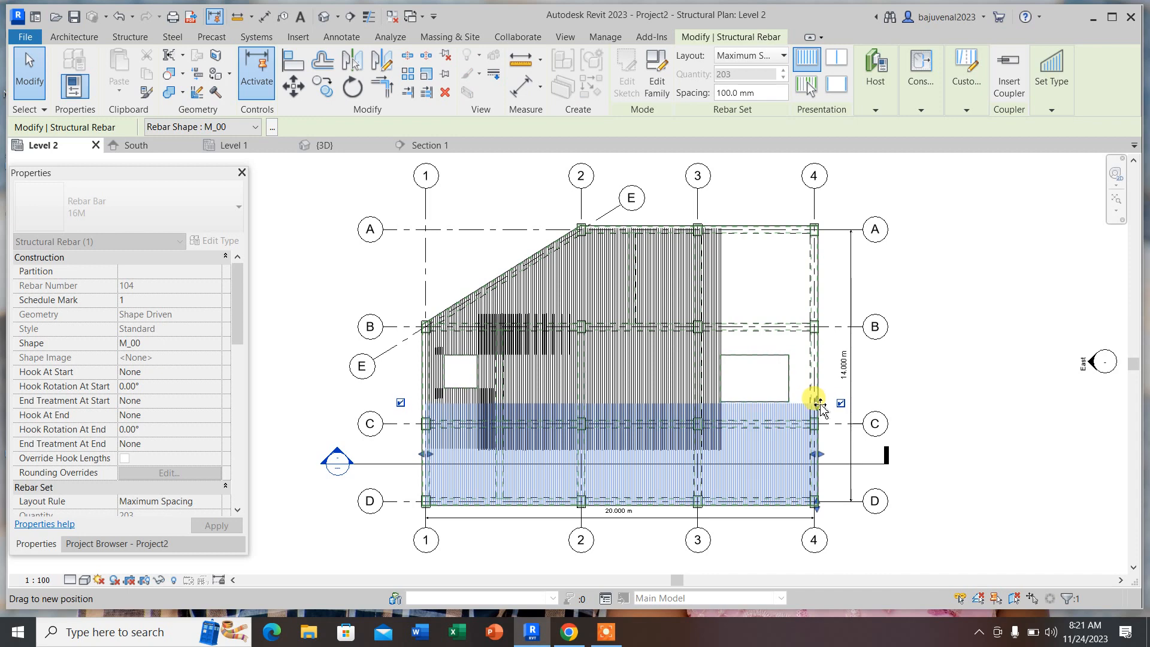
key("Escape")
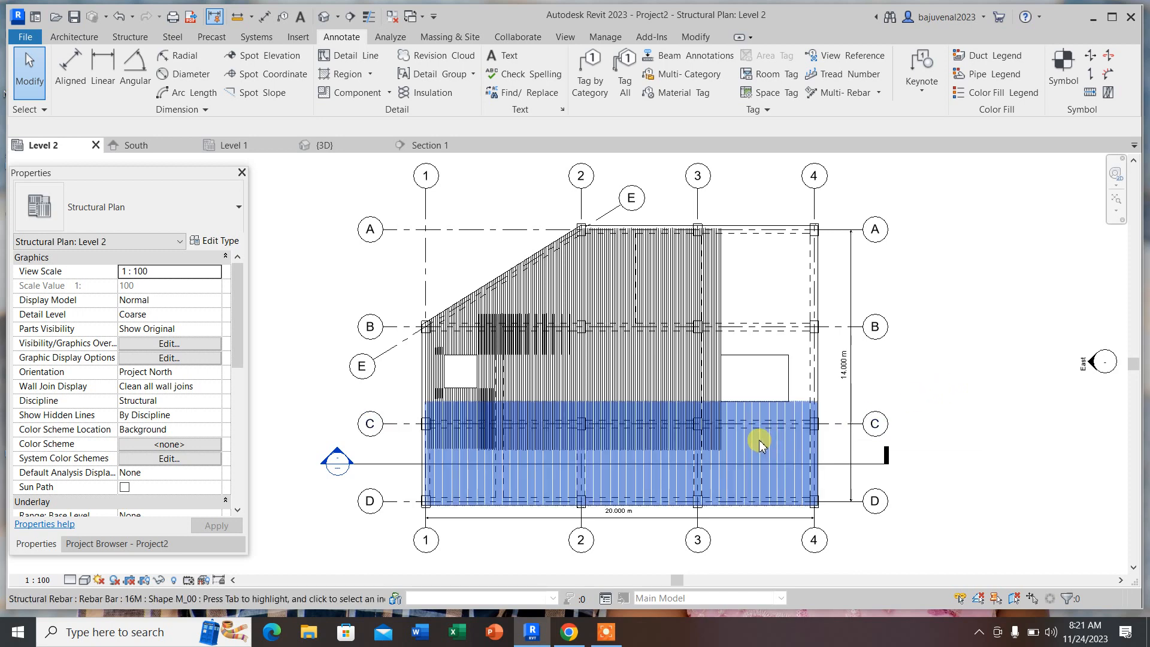
- Copy the rebar set between grid 2 and the large opening to the bay around grids 3 and 4
left_click(699, 306)
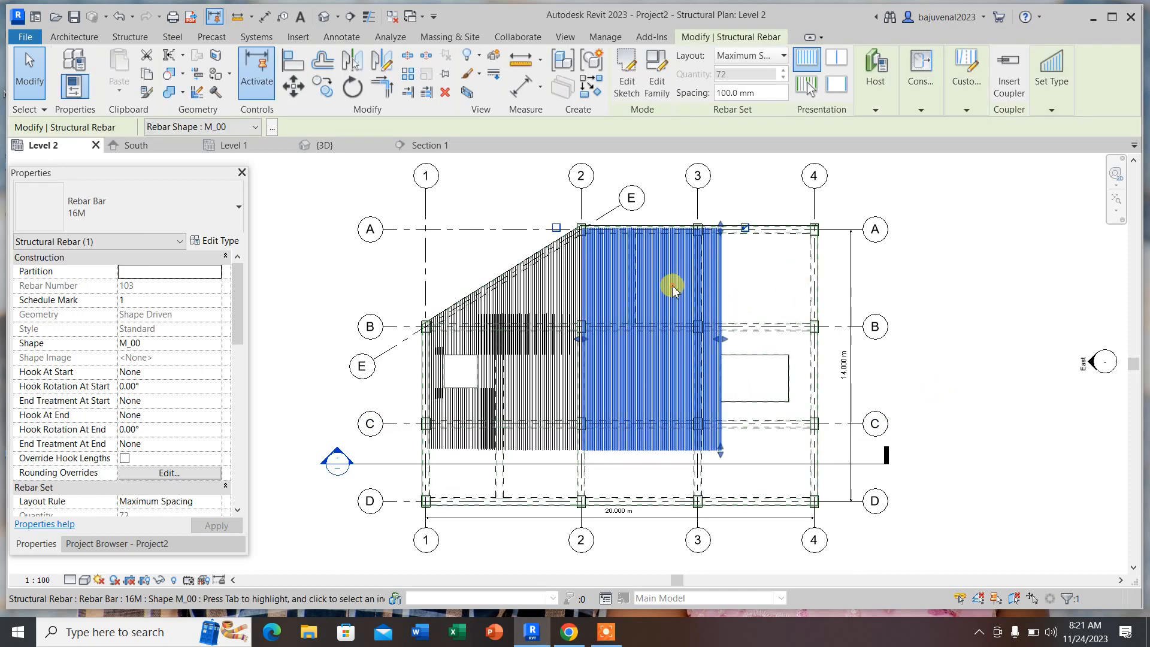
right_click(671, 285)
left_click(323, 87)
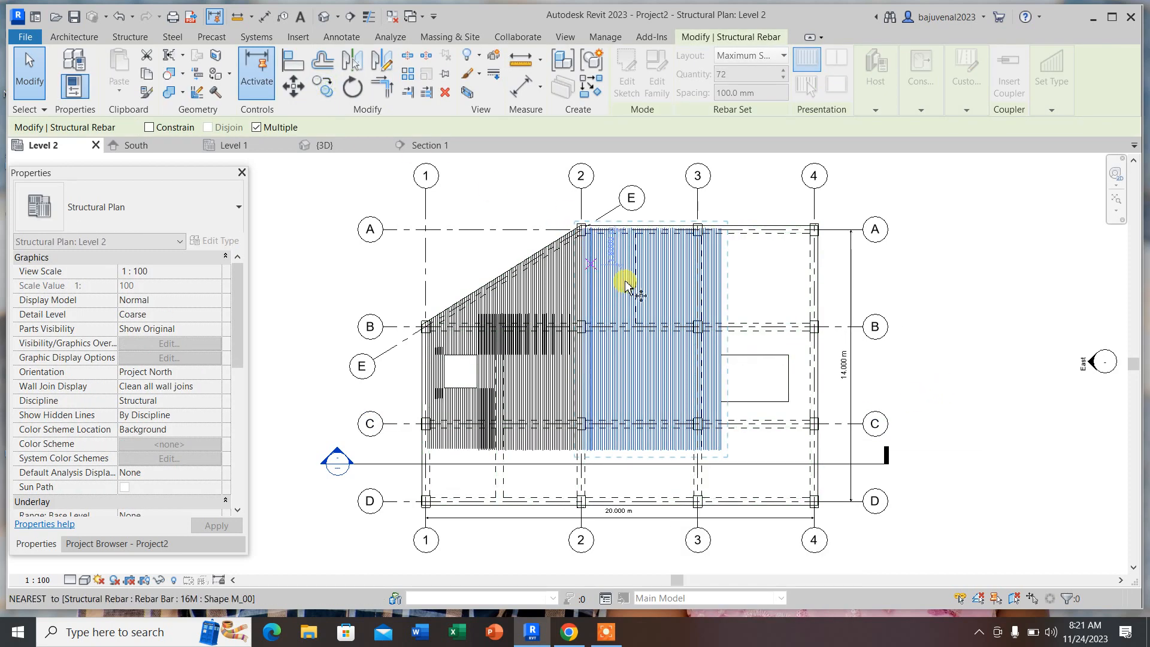
left_click(623, 283)
left_click(769, 290)
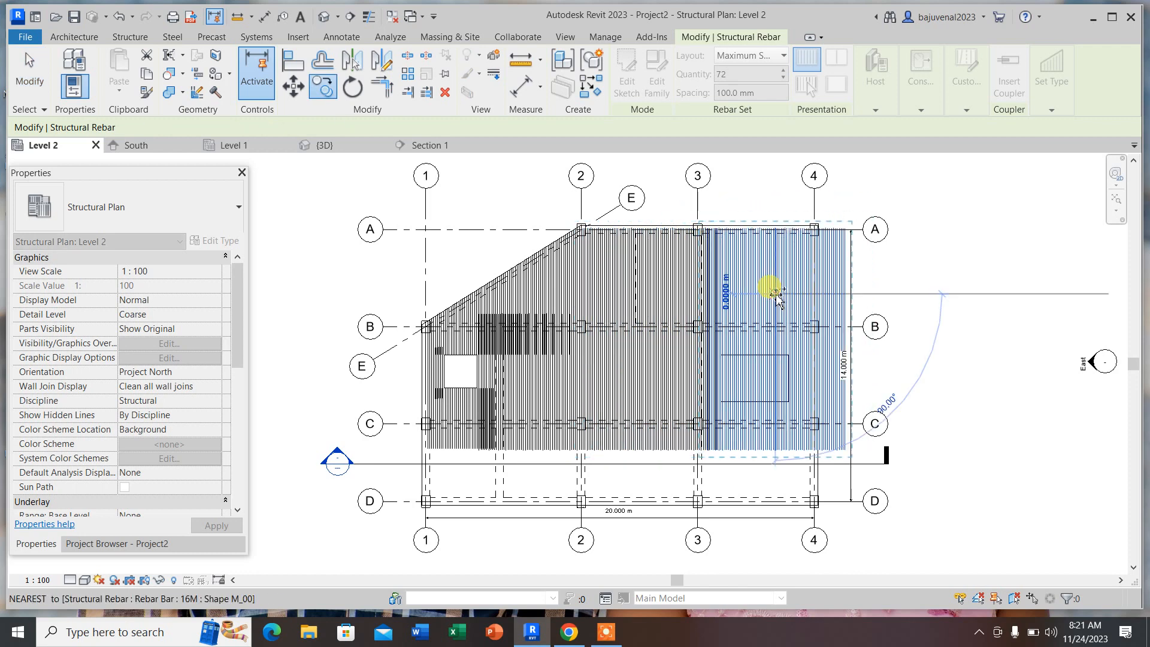
key("Escape")
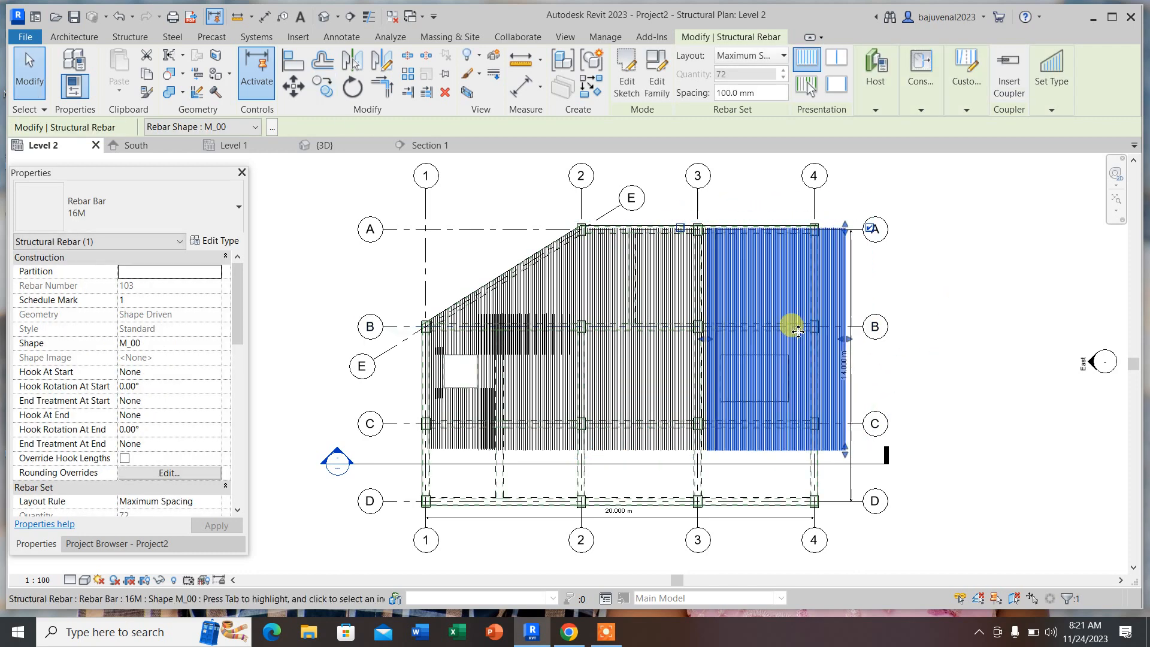
- Fit the copied set between the large opening's grid 3 side and the slab edge at grid 4, with bars ending at the opening's upper edge
left_click(706, 340)
left_click_drag(711, 339, 742, 337)
left_click_drag(844, 455, 802, 353)
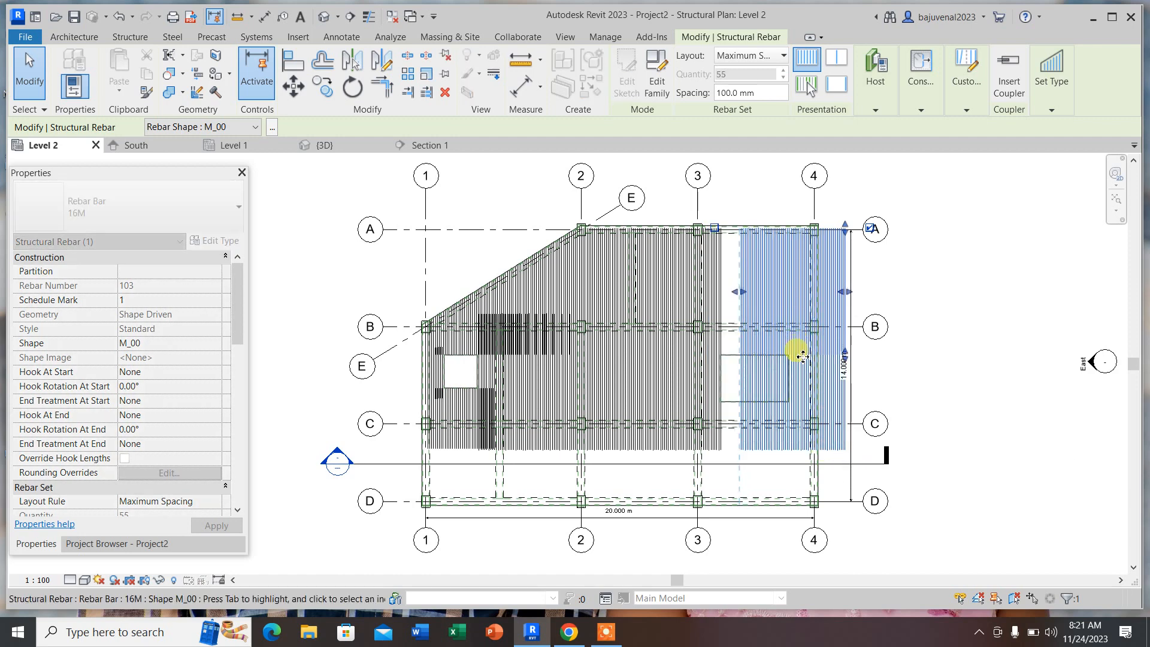
left_click_drag(738, 291, 724, 293)
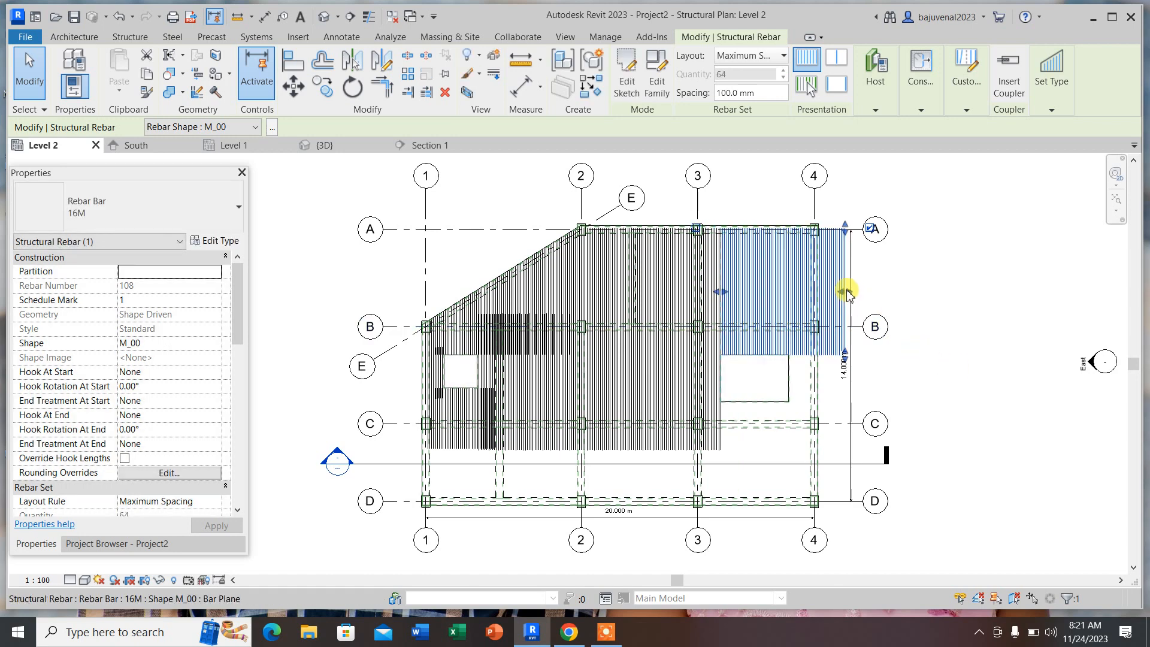
mouse_move(848, 294)
left_mouse_down()
mouse_move(821, 289)
mouse_move(821, 301)
mouse_move(817, 291)
left_mouse_up()
left_click(878, 362)
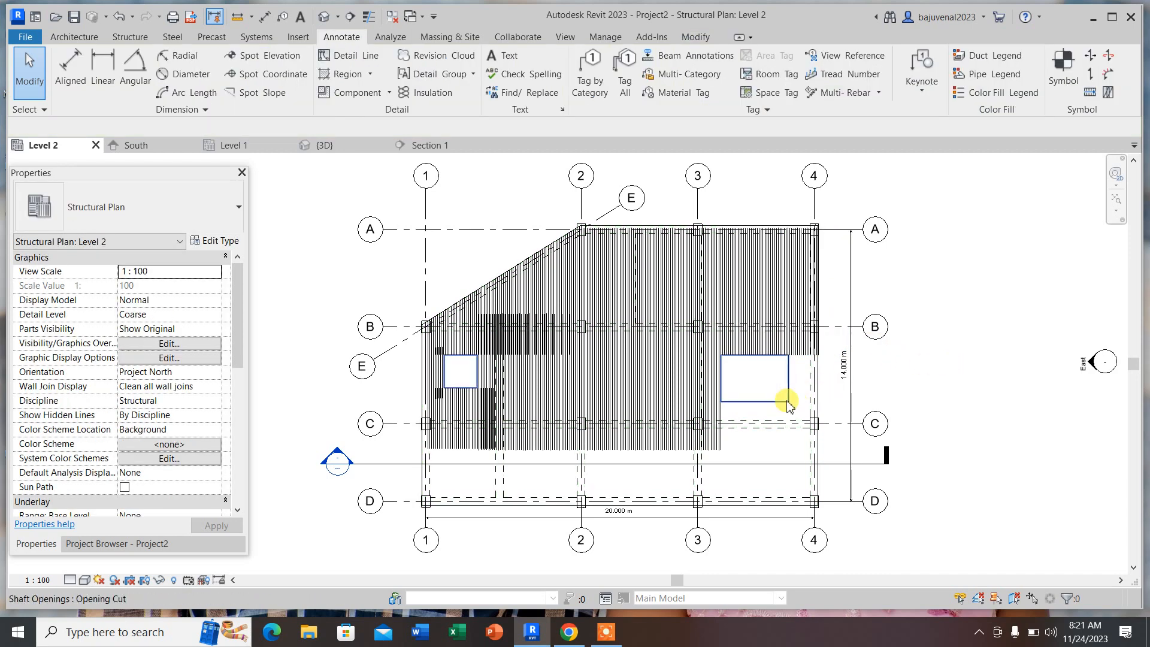
- Copy the rebar set above the large opening downward so the copy covers the strip between that opening and grid 4
scroll(791, 426, "up", 1)
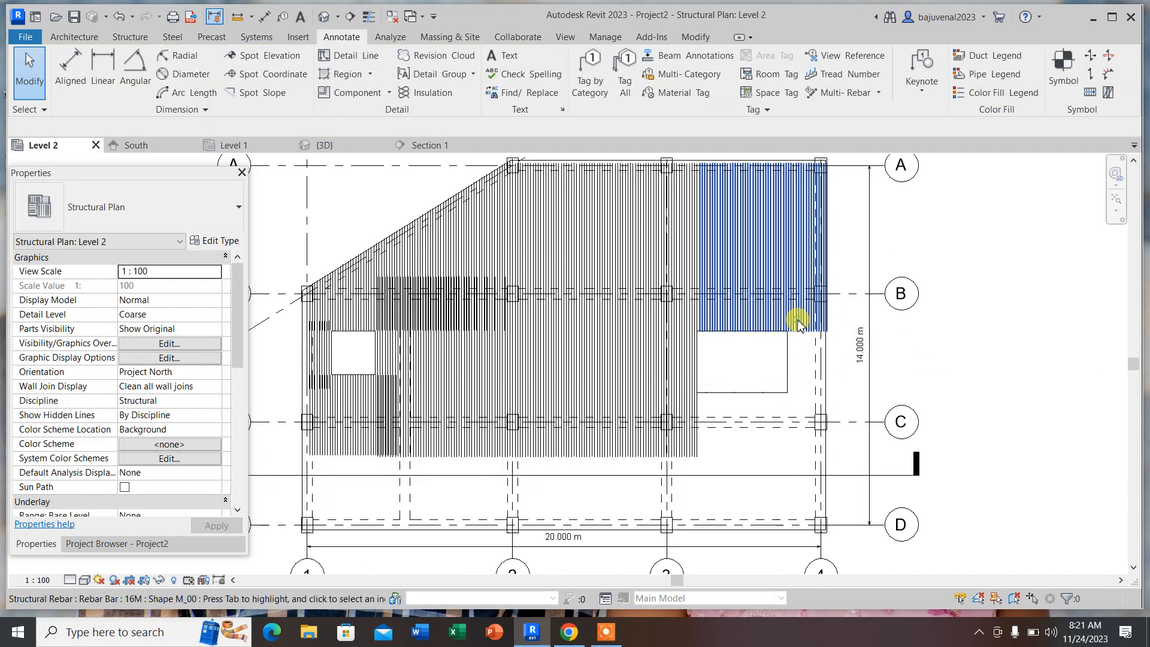
left_click(798, 324)
left_click_drag(826, 323, 812, 389)
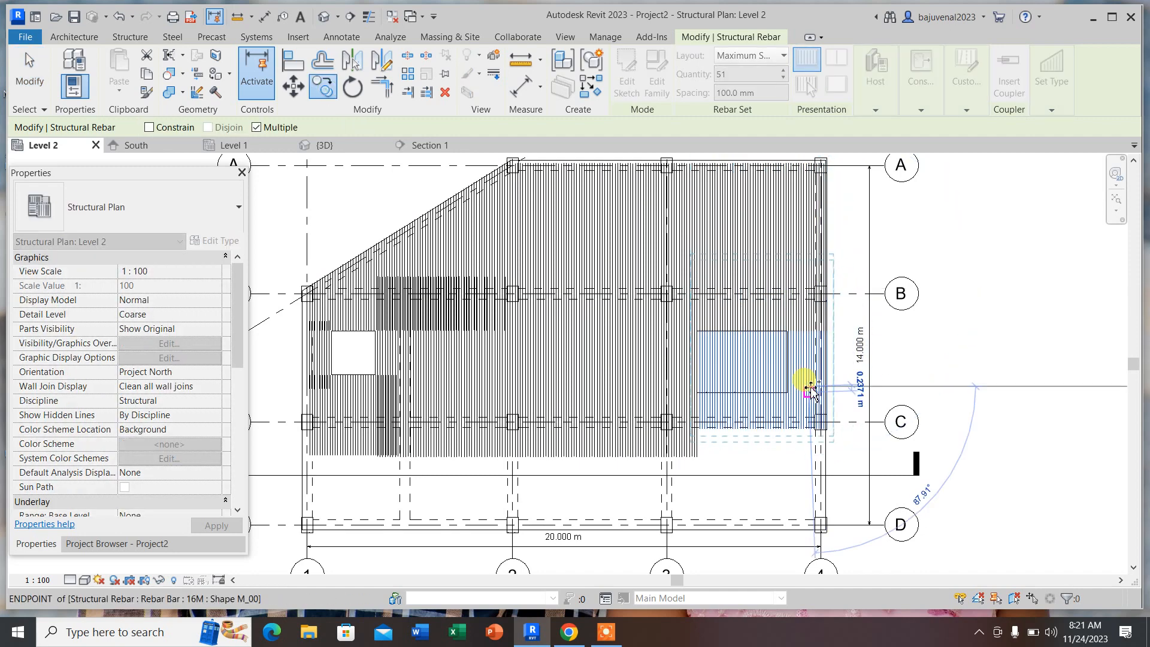
key("Escape")
key("Escape")
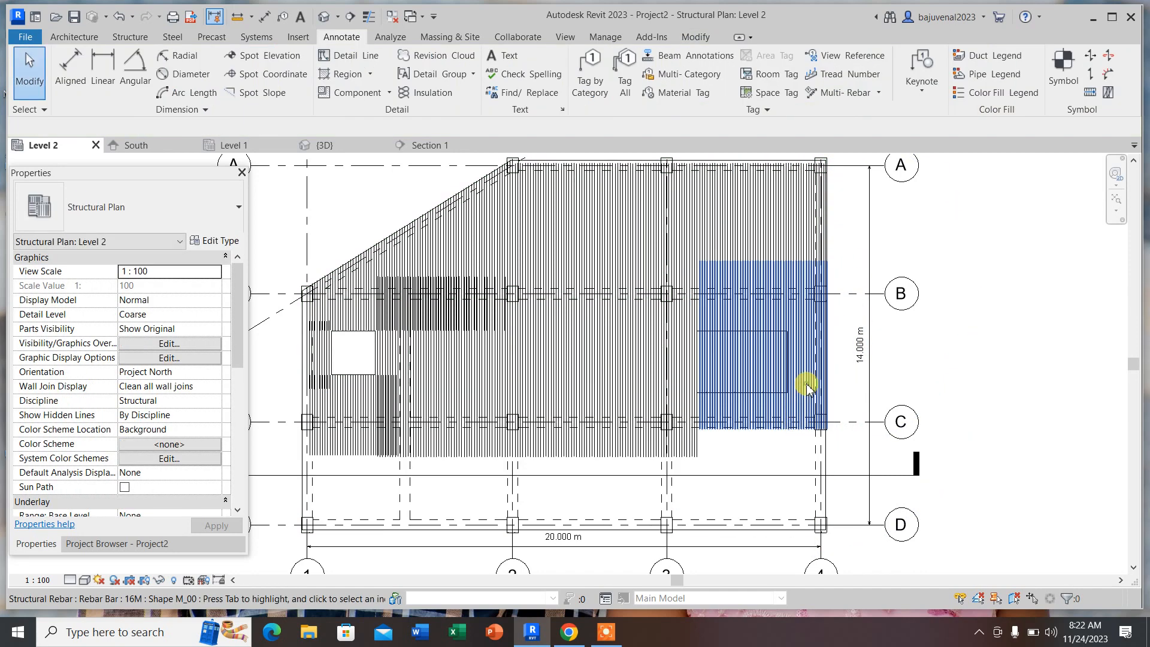
- Narrow the copied set to the strip between the large opening and grid 4, start its bars slightly above the opening, and deselect it
left_click(807, 386)
left_click_drag(701, 346, 788, 387)
left_click_drag(827, 262, 825, 305)
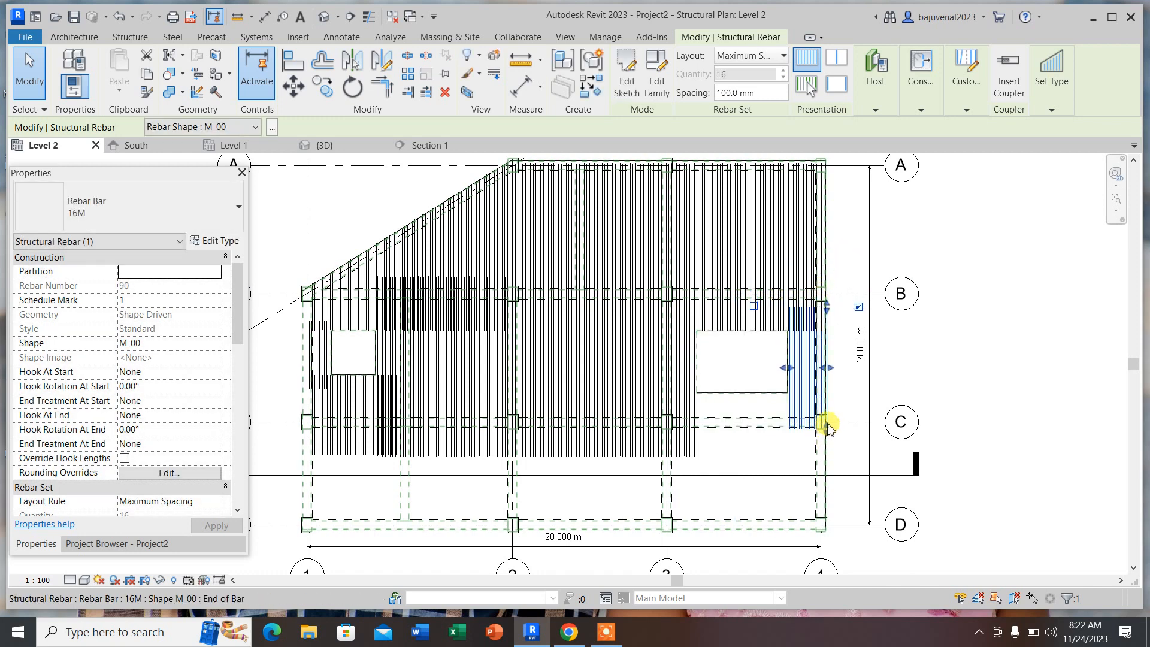
scroll(829, 370, "up", 5)
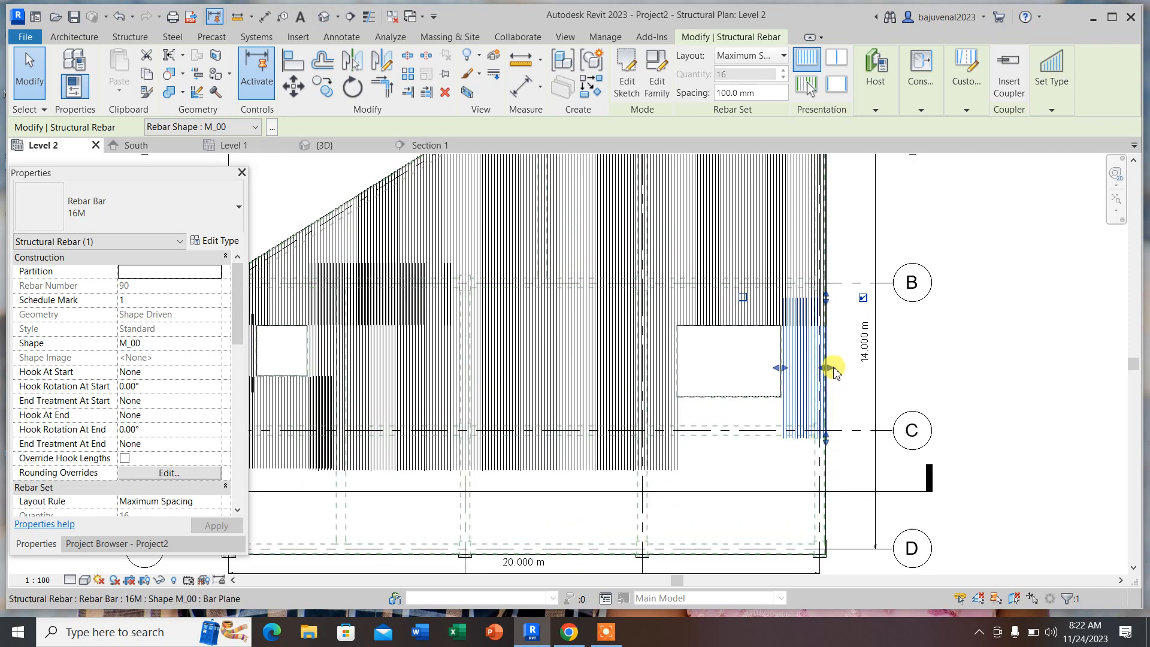
left_click_drag(812, 372, 866, 385)
scroll(860, 390, "down", 3)
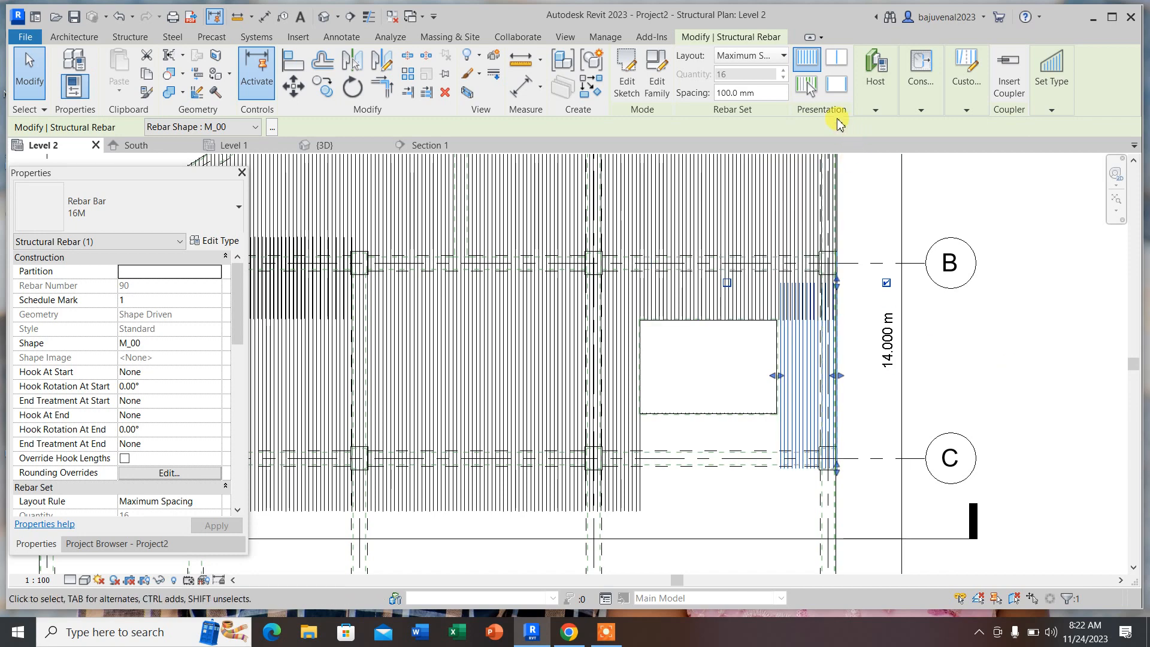
left_click(30, 71)
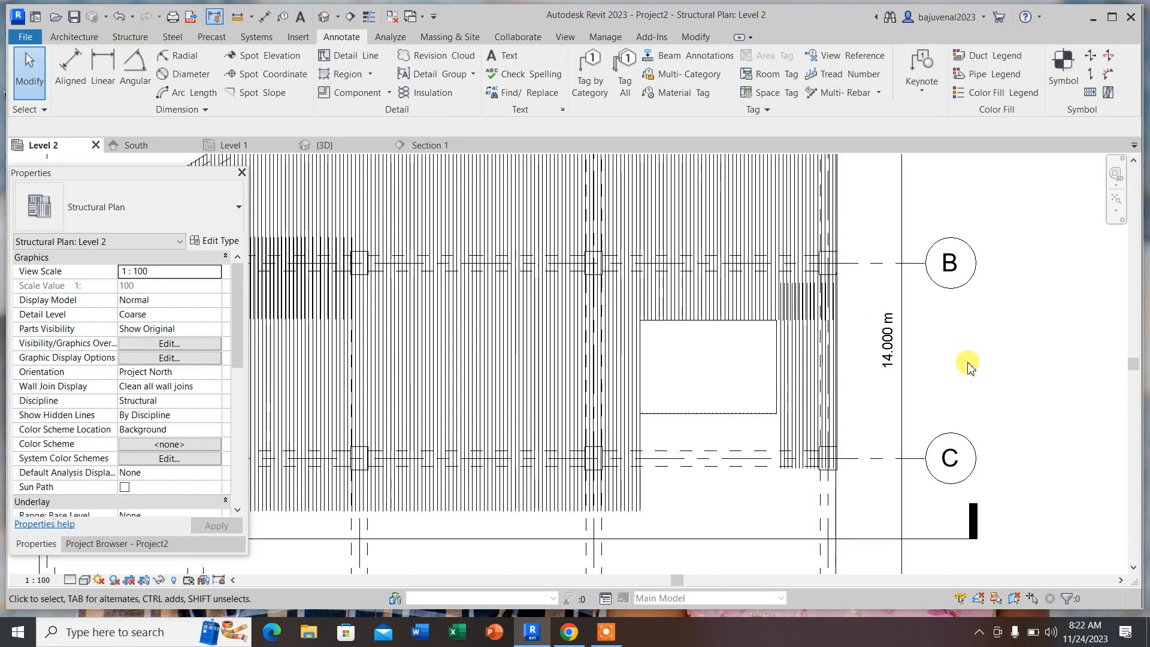
- Open the 3D view and examine the rebar layout across the slab and around both openings
scroll(608, 321, "down", 4)
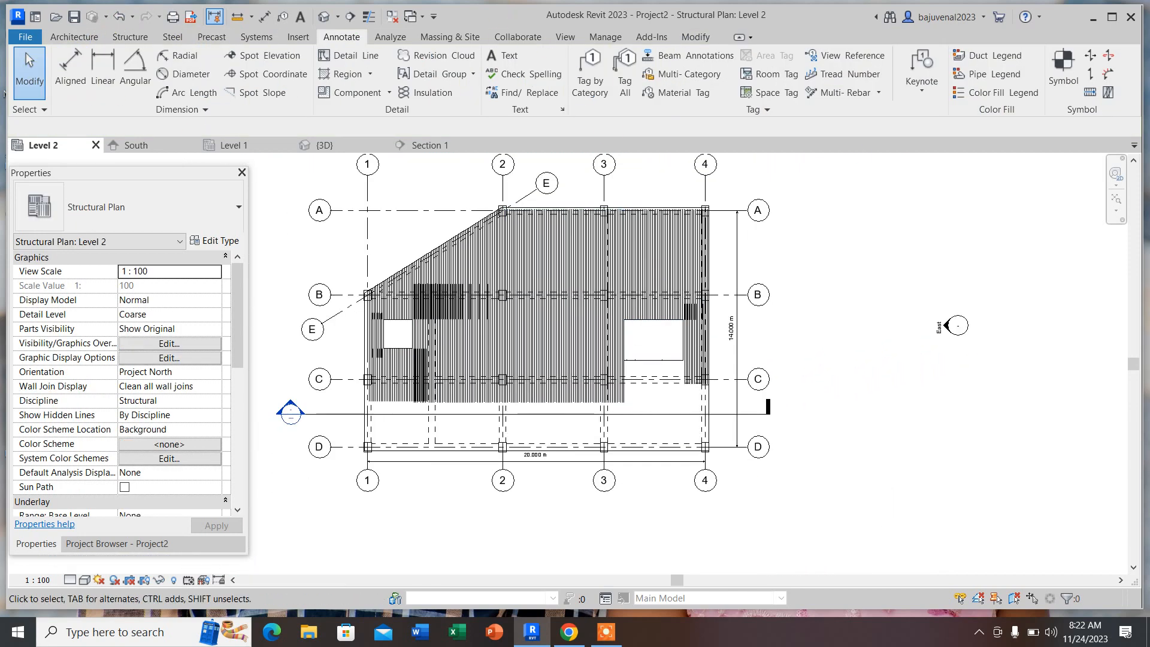
left_click(323, 18)
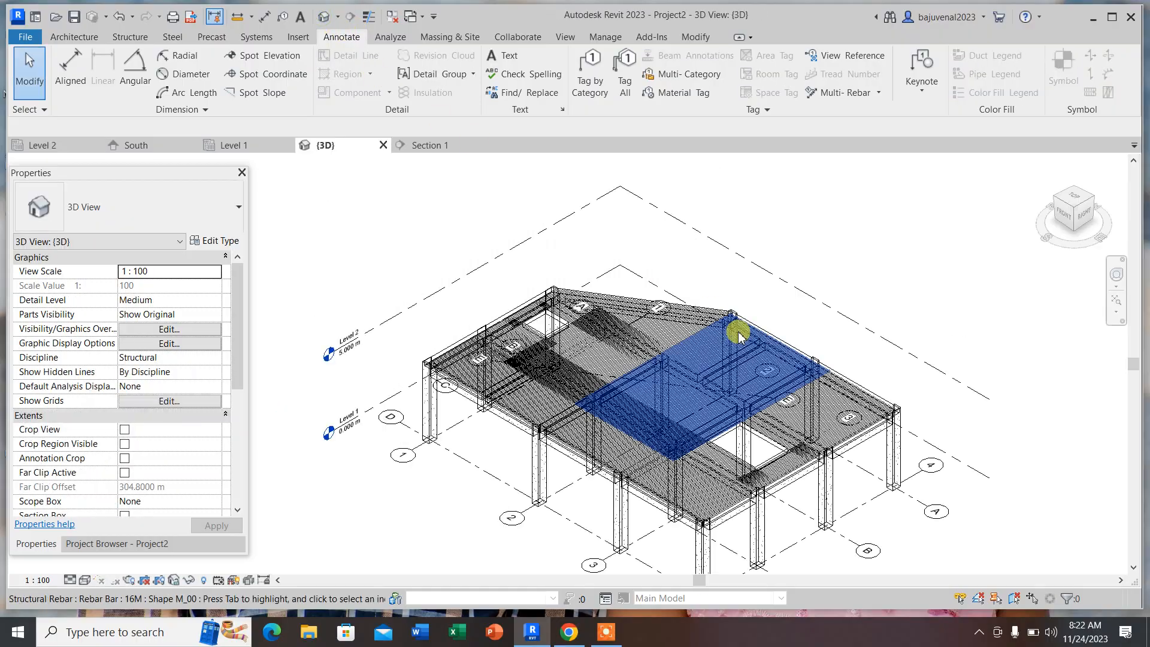
scroll(765, 495, "up", 3)
scroll(726, 336, "down", 4)
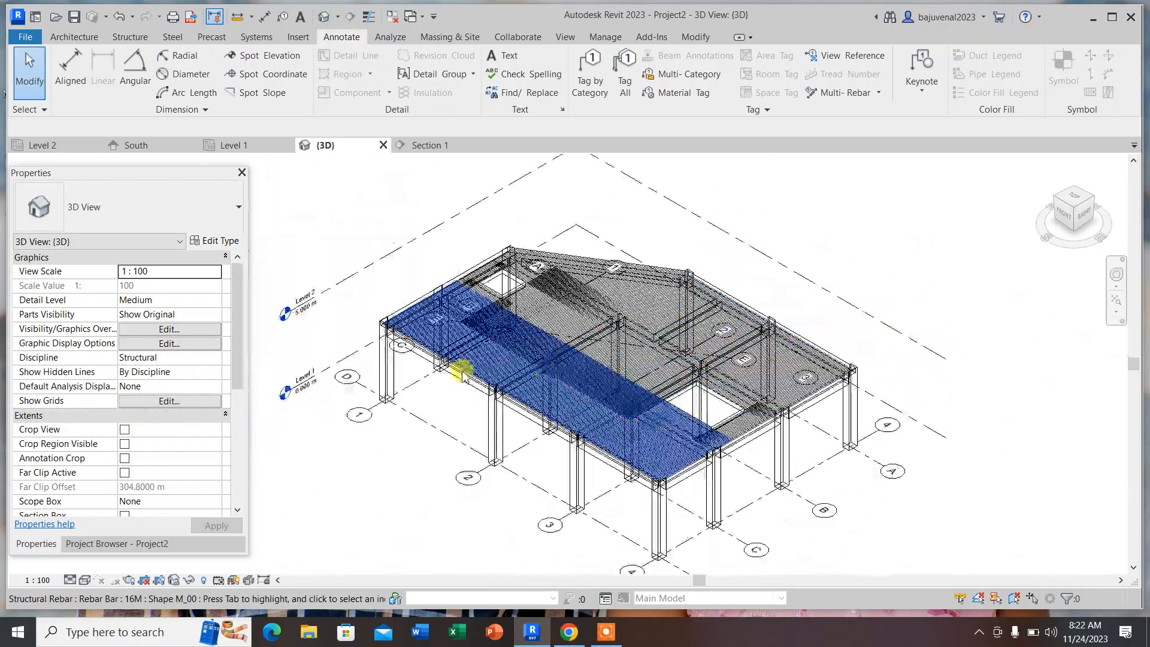
scroll(502, 287, "up", 5)
scroll(497, 294, "down", 5)
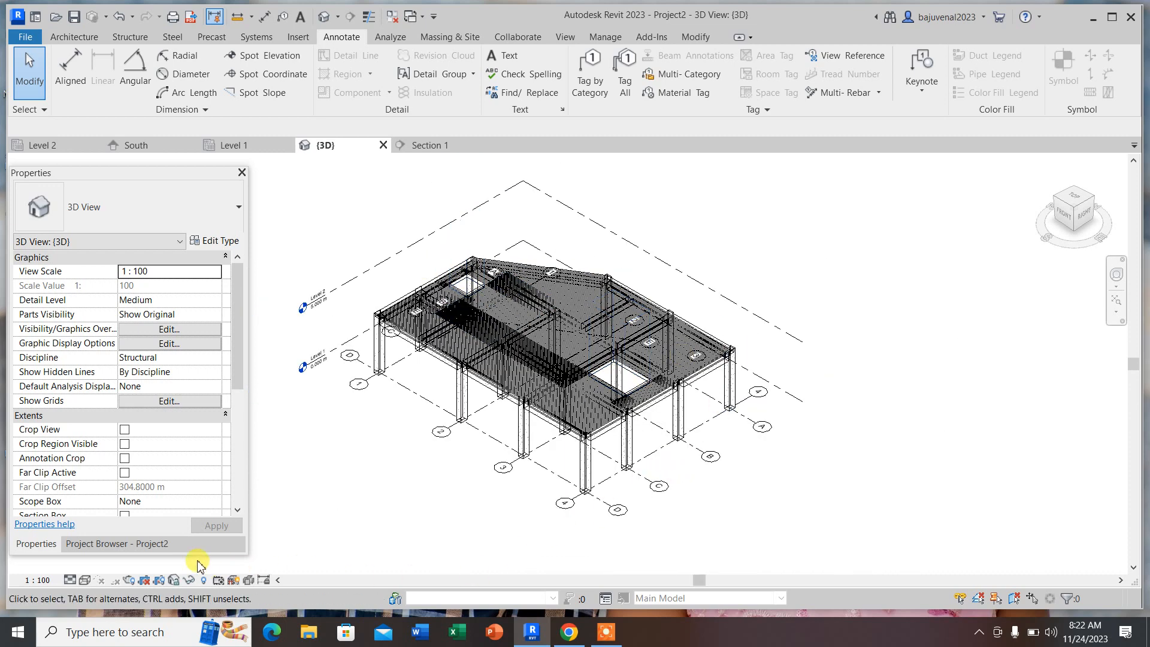
scroll(528, 285, "down", 3)
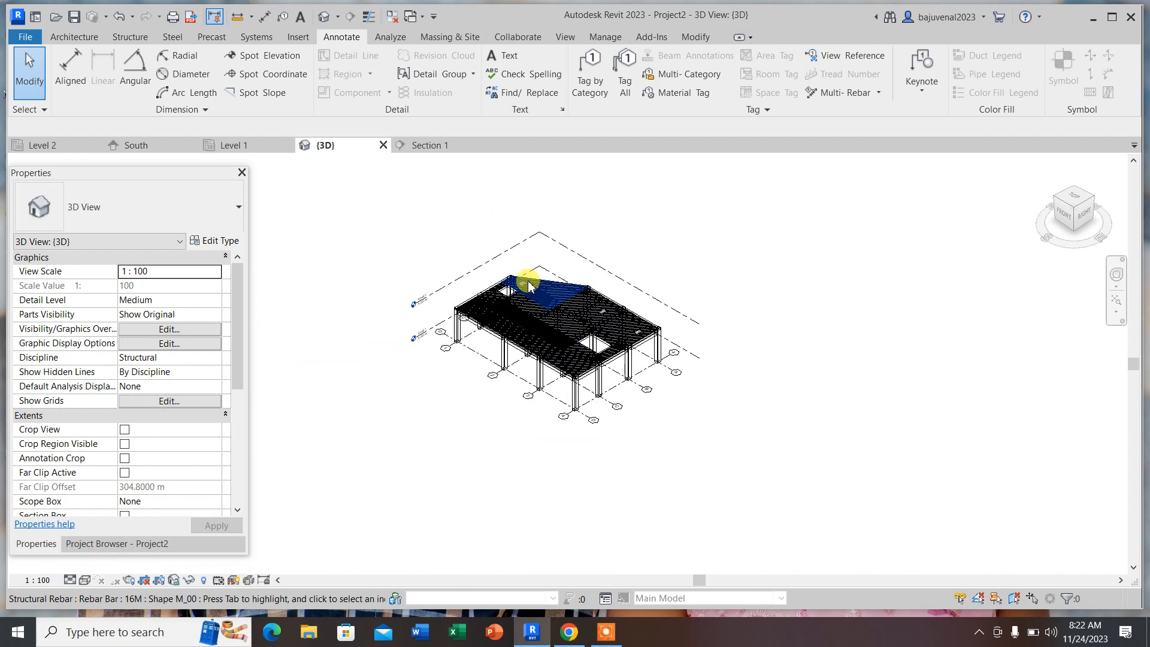
- Select the whole model in the 3D view and filter the selection to Structural Columns only
left_click_drag(359, 182, 803, 513)
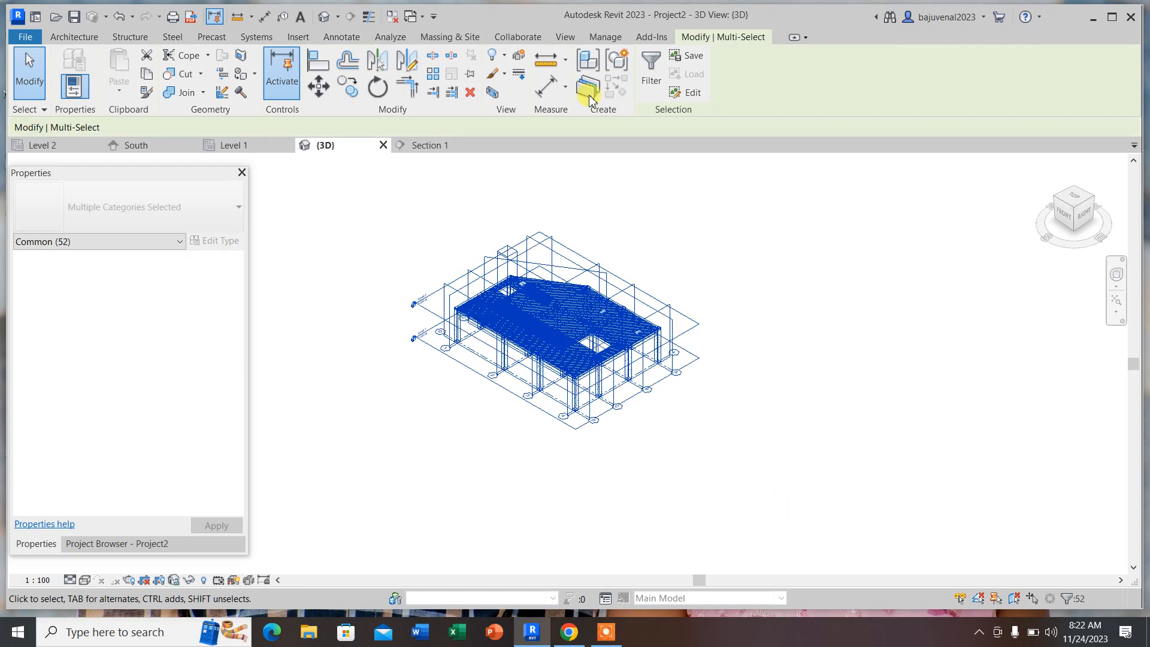
left_click(651, 66)
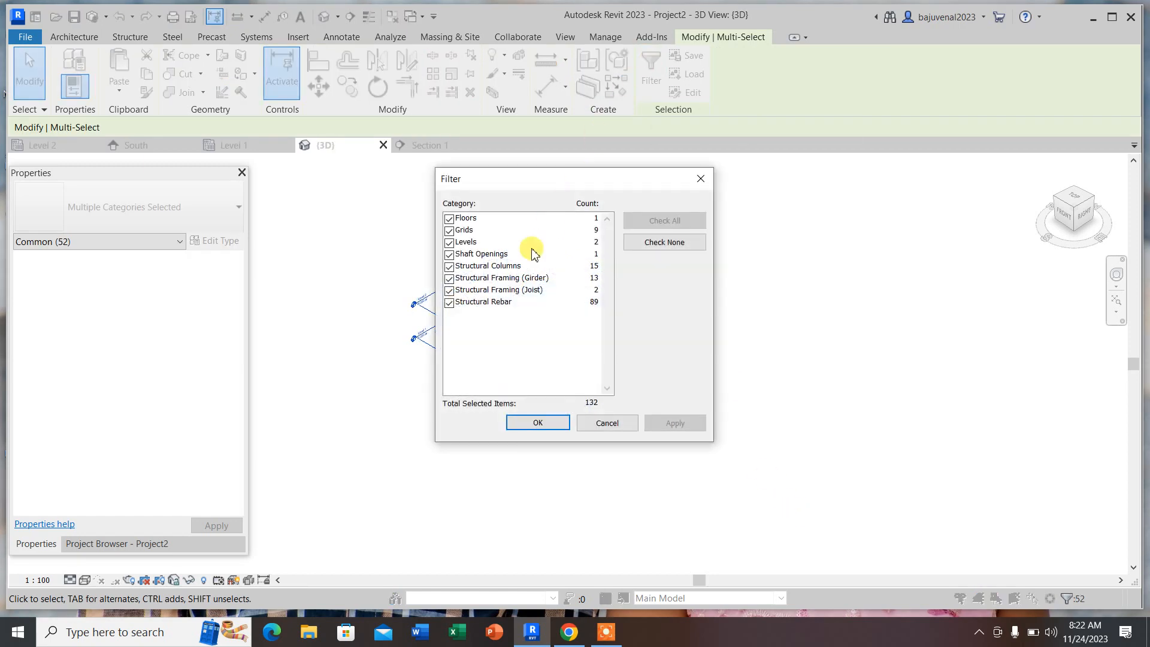
left_click(666, 244)
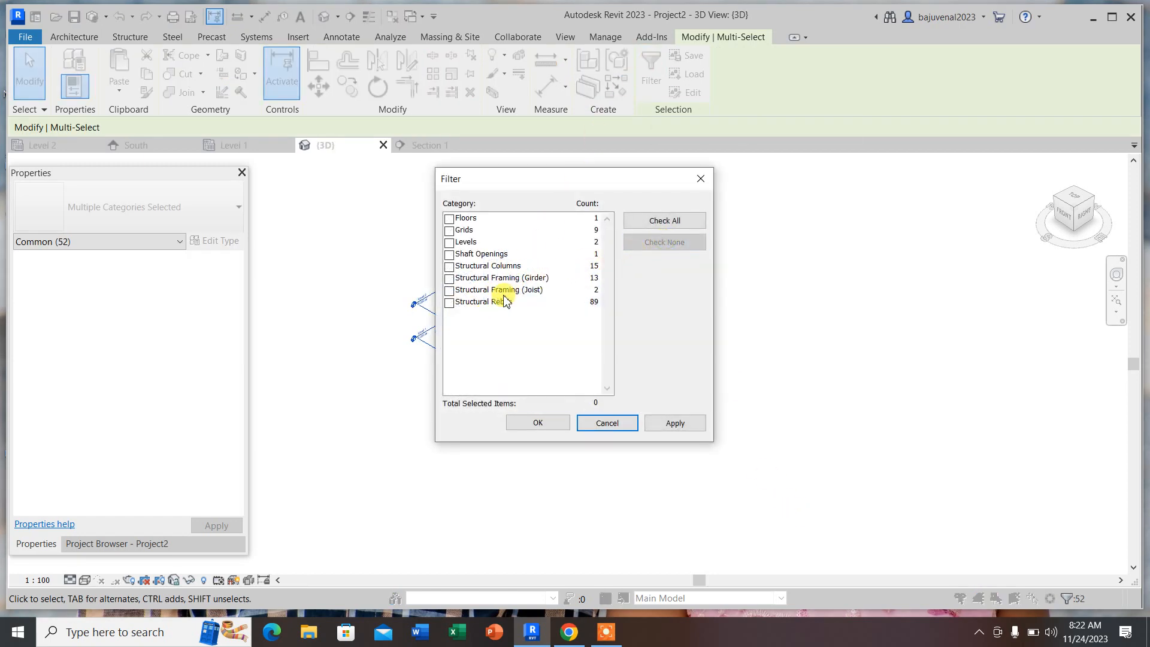
left_click(449, 266)
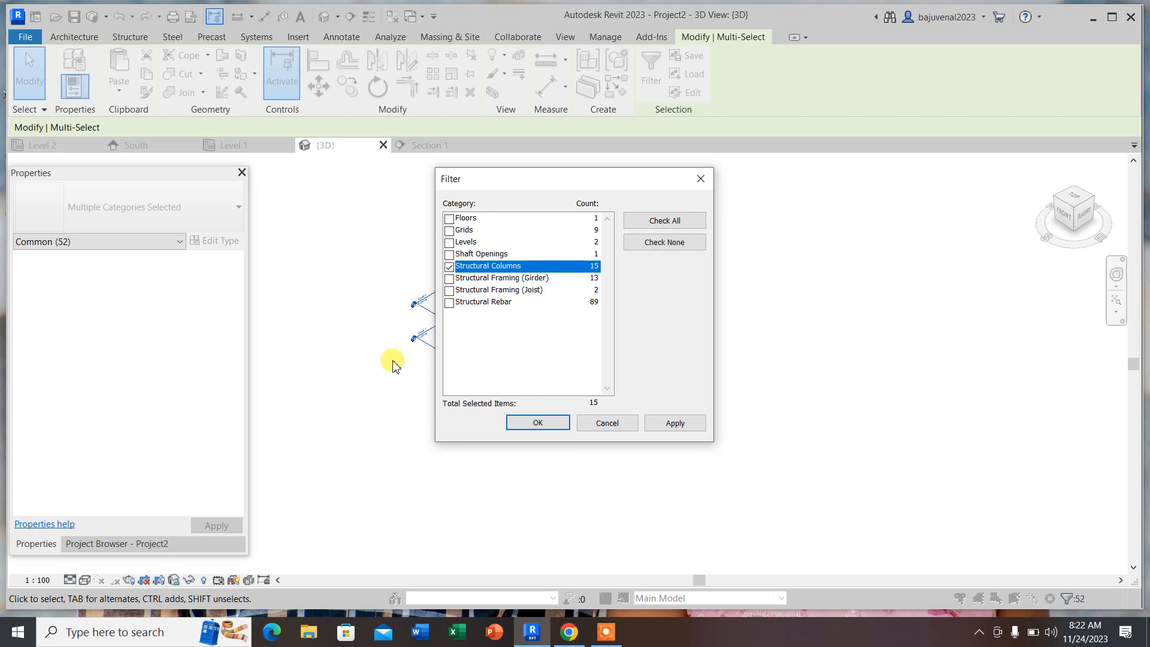
left_click(552, 425)
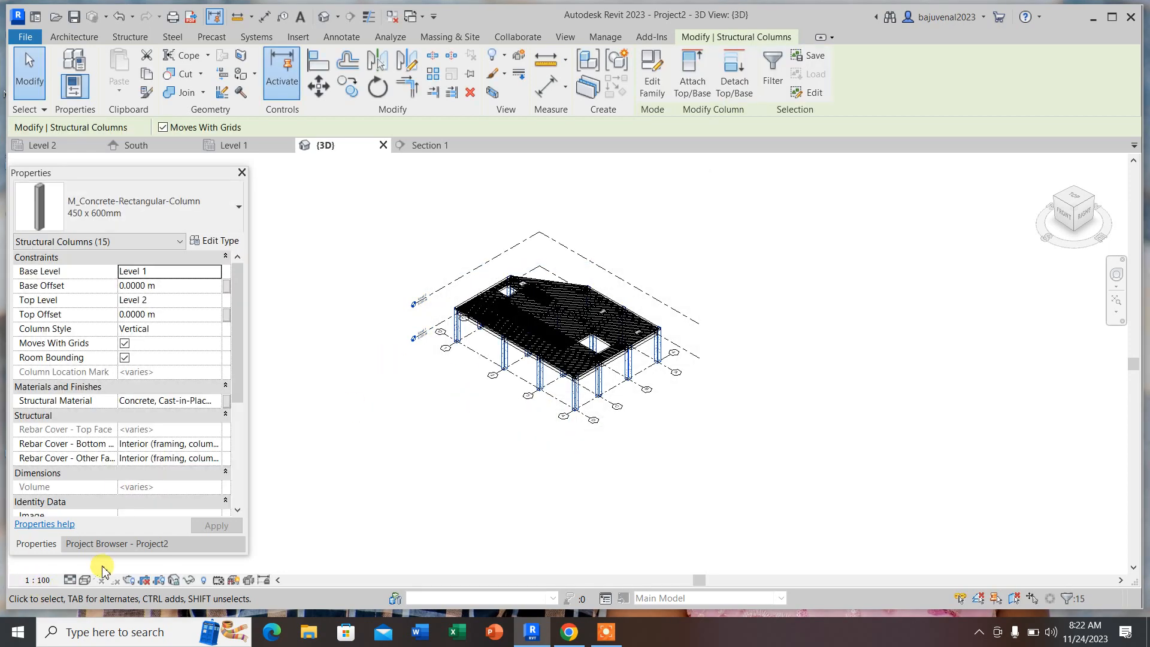
- Display the 3D view with solid shaded surfaces, deselect the columns, and return to the Level 2 structural plan
left_click(84, 581)
left_click(108, 537)
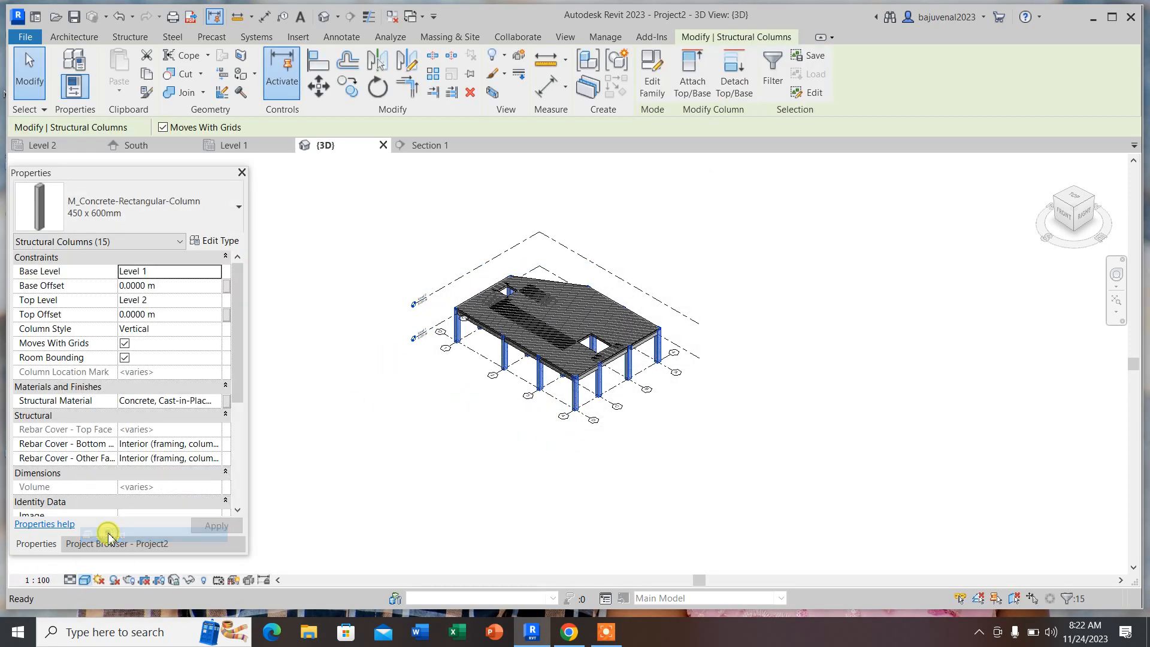
left_click(698, 447)
scroll(620, 398, "up", 5)
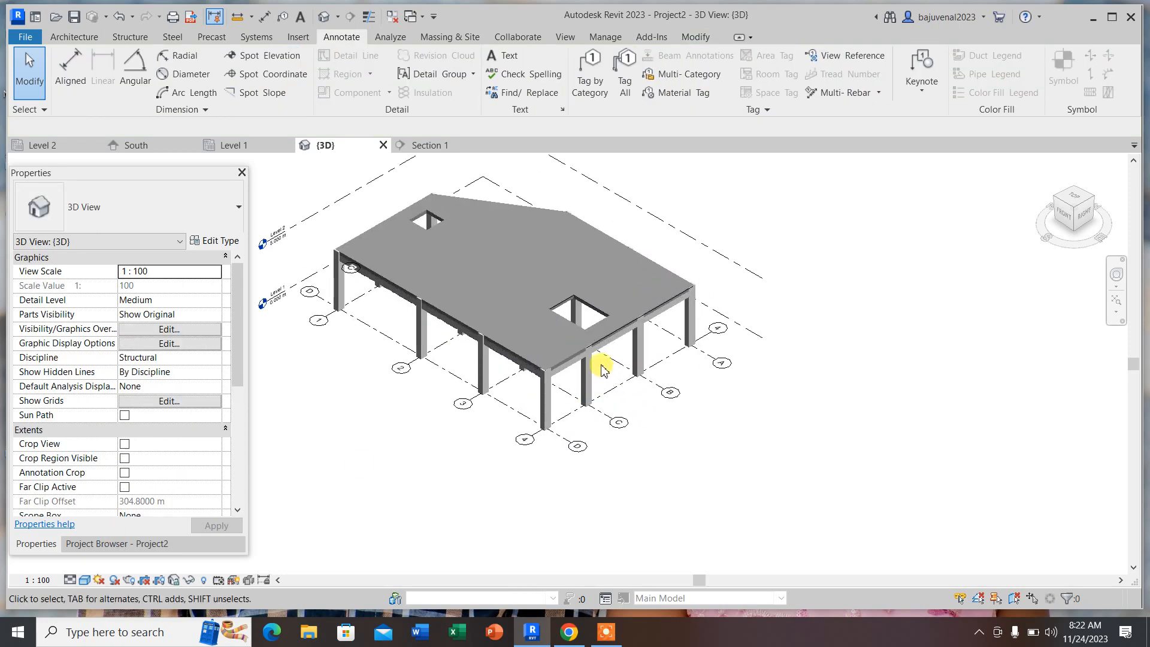
scroll(731, 515, "down", 3)
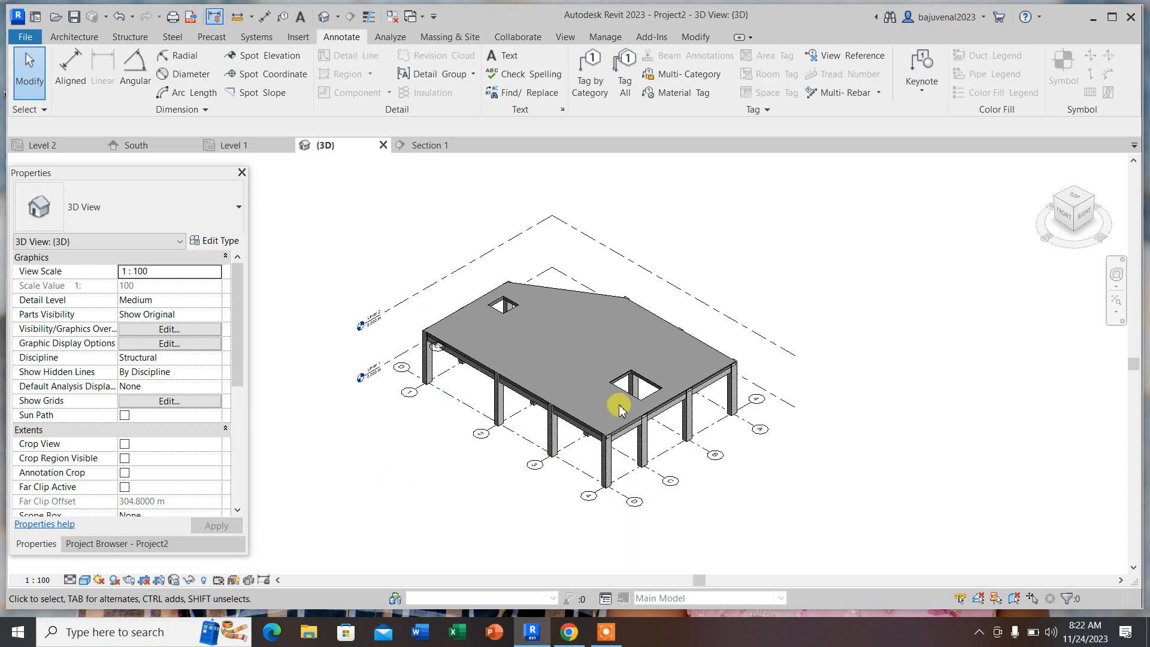
left_click(52, 145)
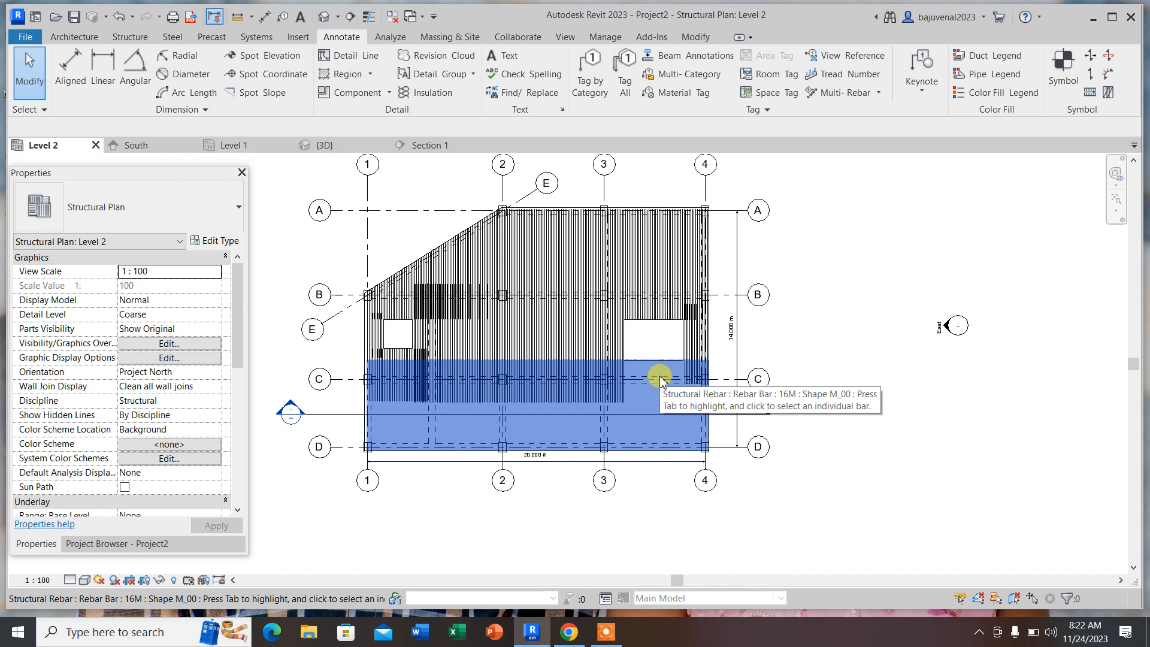
scroll(635, 429, "down", 2)
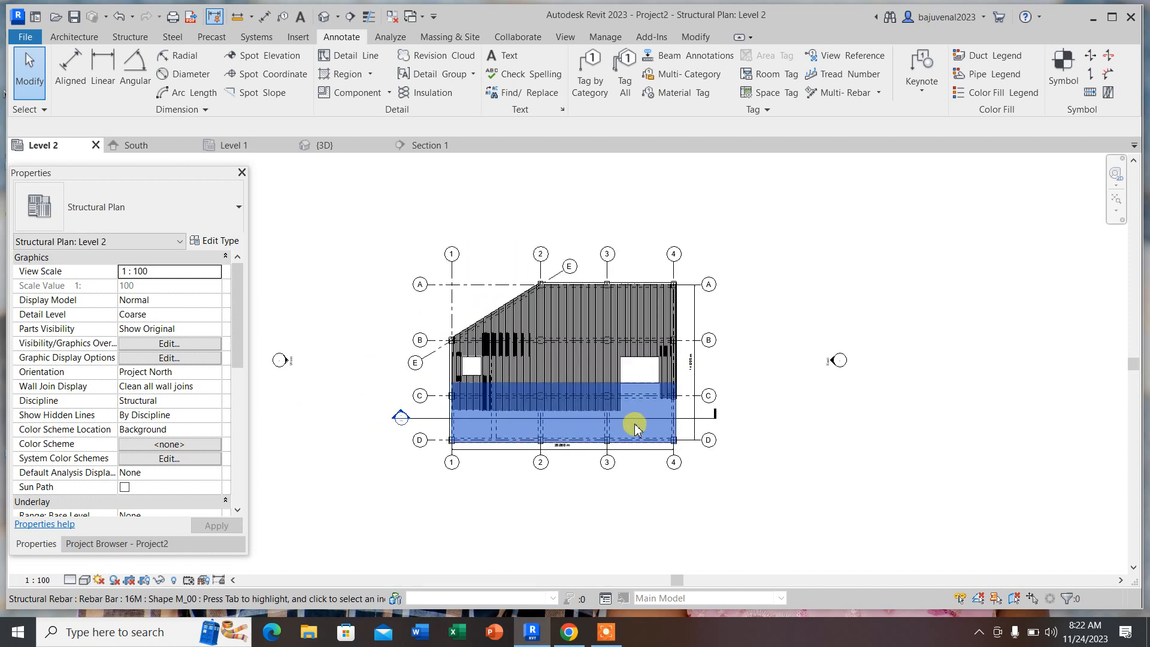
- Rename the Level 2 structural plan as DISTRIBUTION BAR FF, and rename the corresponding level and views as well
scroll(547, 430, "up", 3)
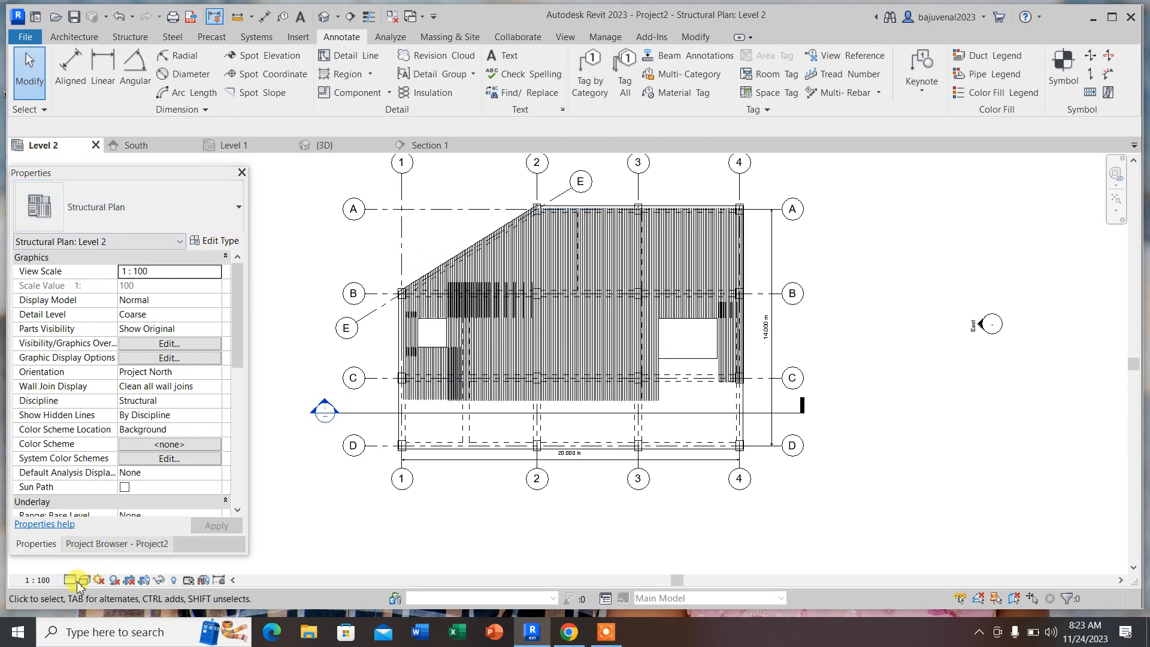
left_click(97, 544)
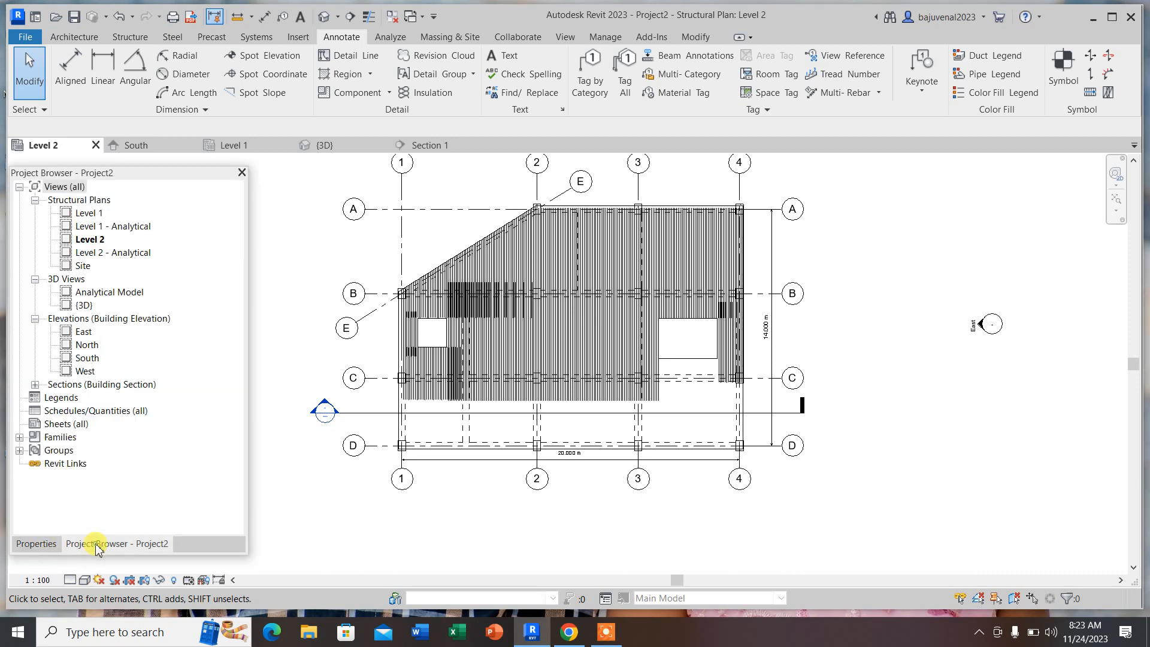
left_click(98, 240)
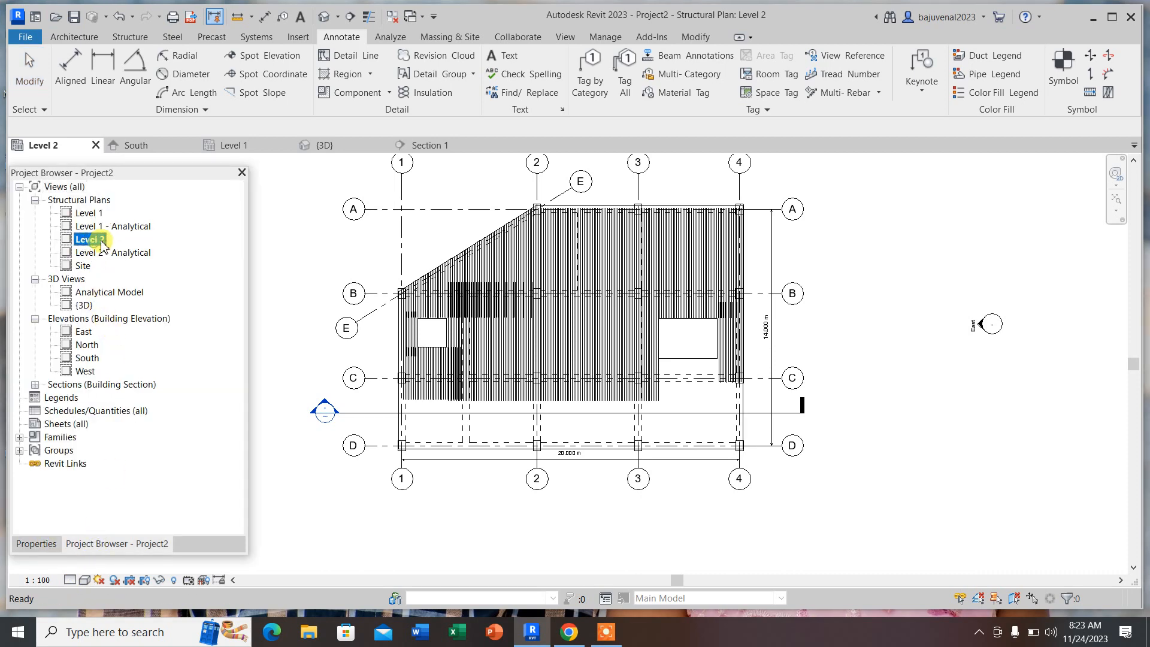
left_click(102, 241)
type("DISTRIBUTION BAR FF")
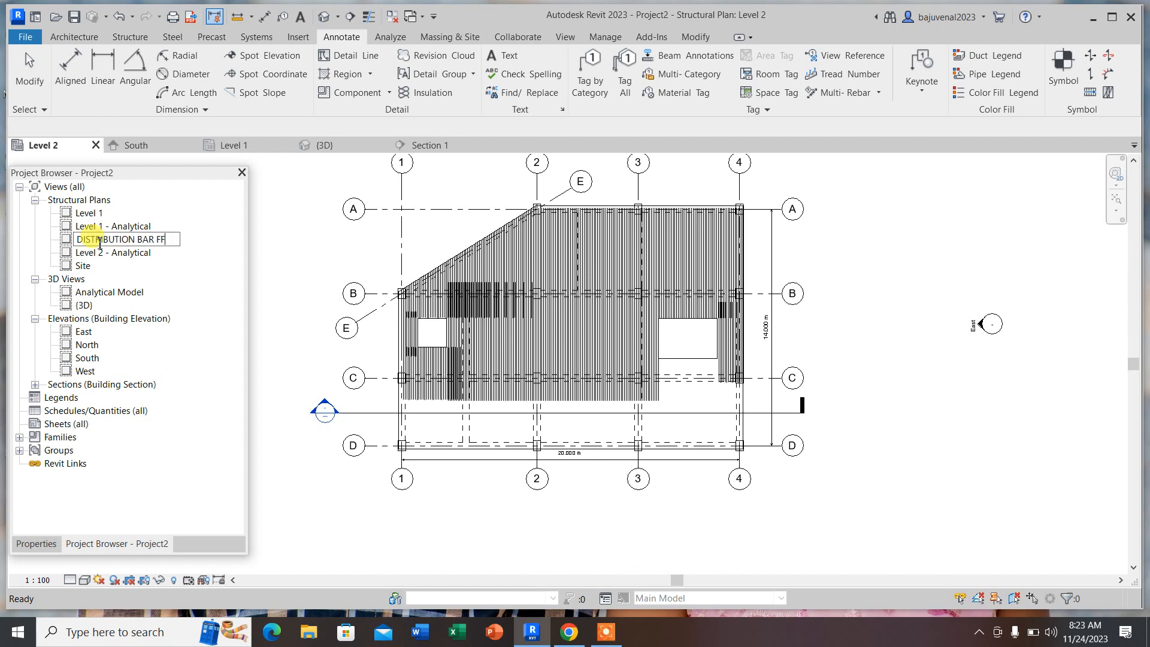
left_click(130, 258)
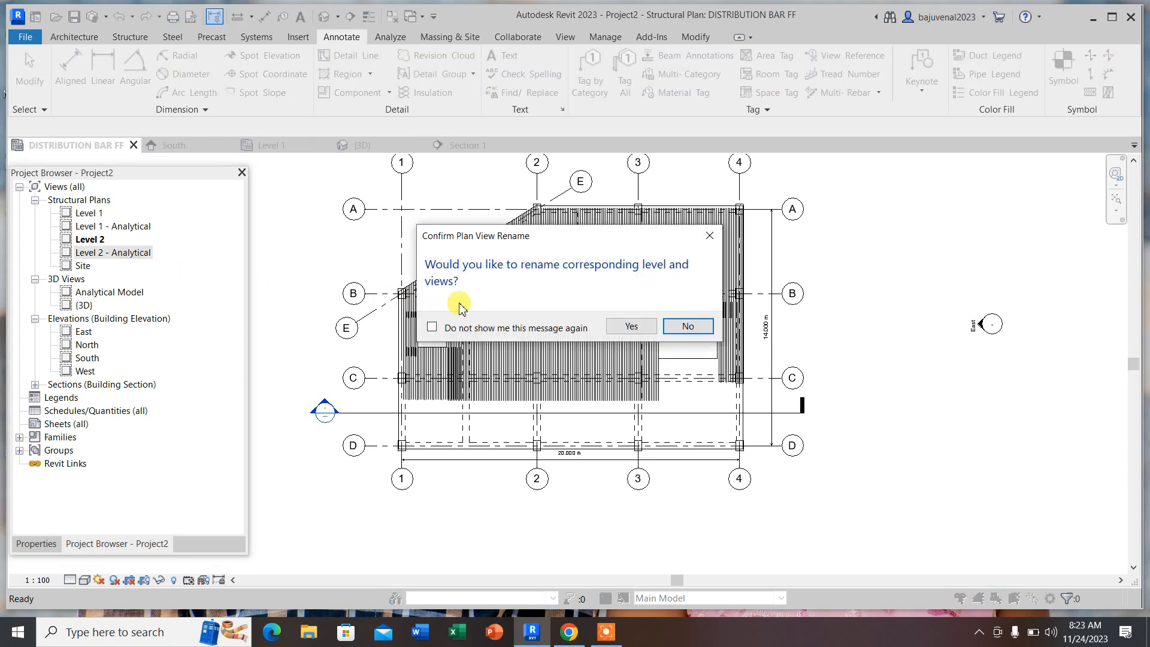
left_click(630, 326)
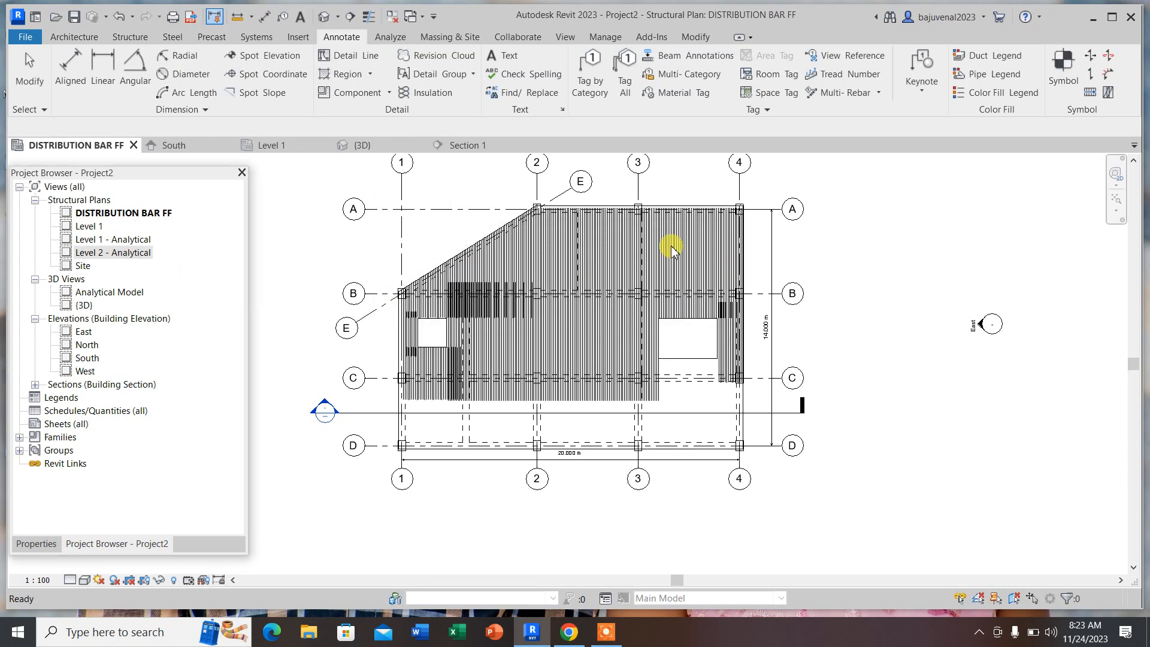
scroll(613, 375, "up", 1)
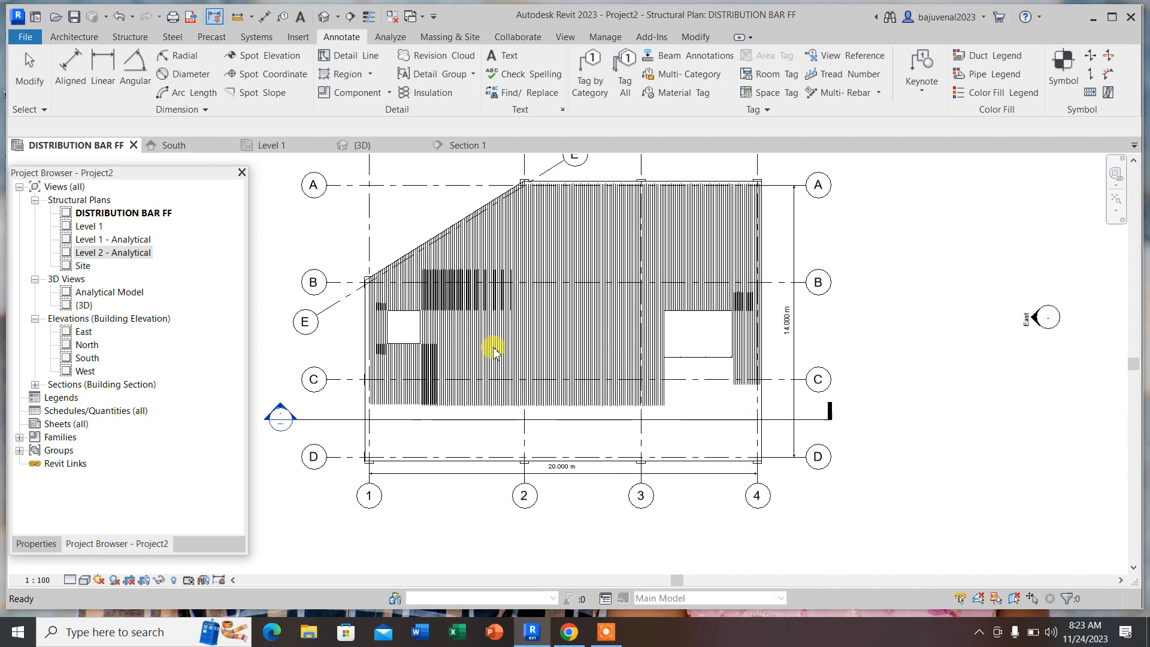
scroll(432, 413, "down", 3)
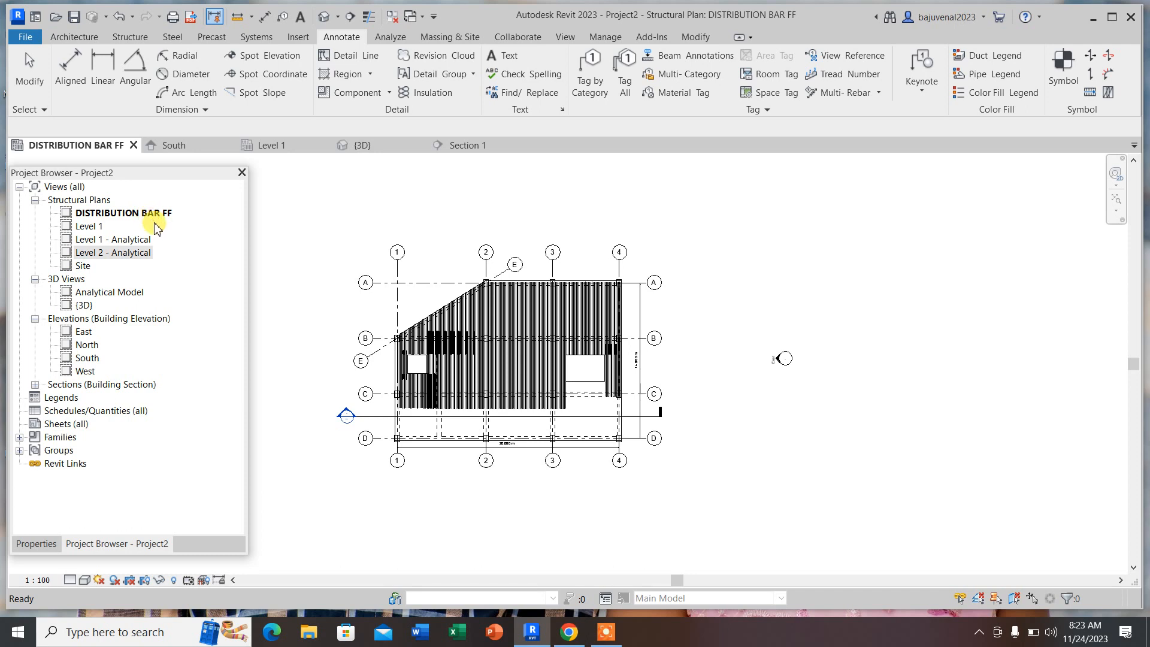
scroll(593, 423, "up", 2)
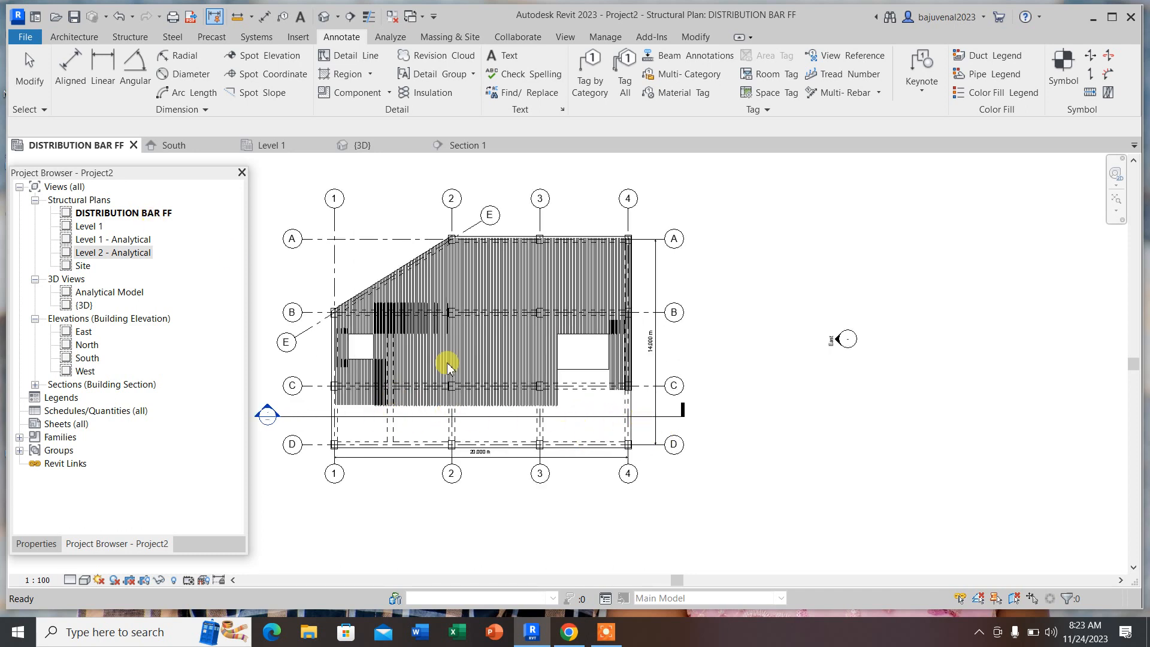
- Examine the slab, beams and columns in the 3D view, and return to the DISTRIBUTION BAR FF plan
left_click(322, 16)
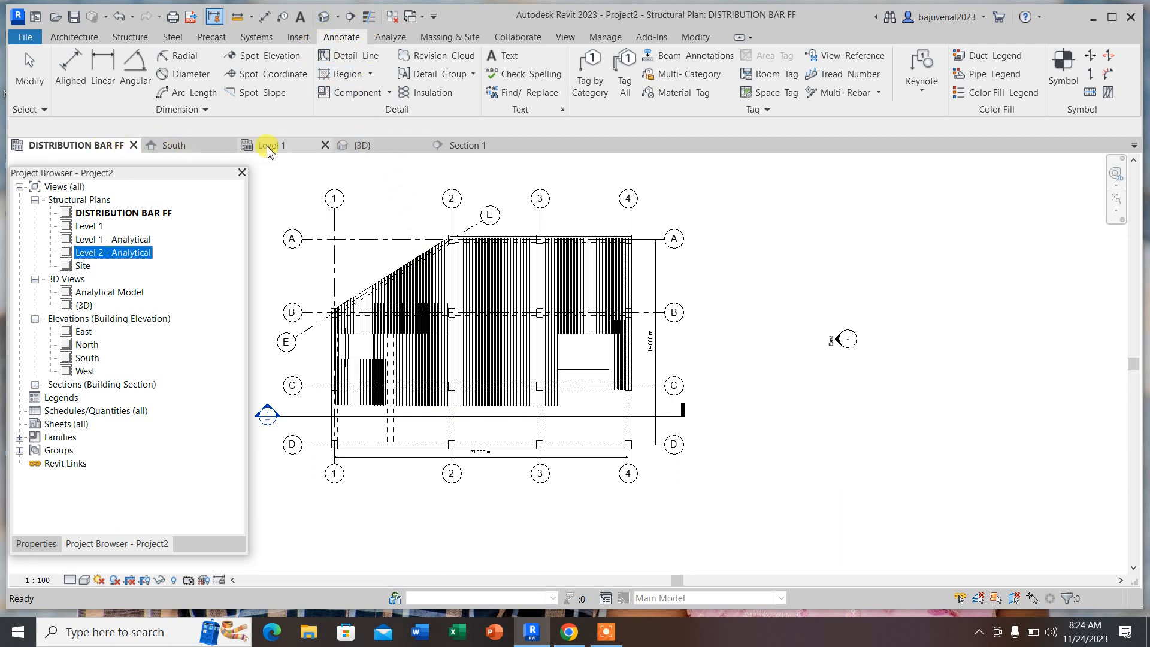
left_click(373, 146)
scroll(563, 378, "up", 4)
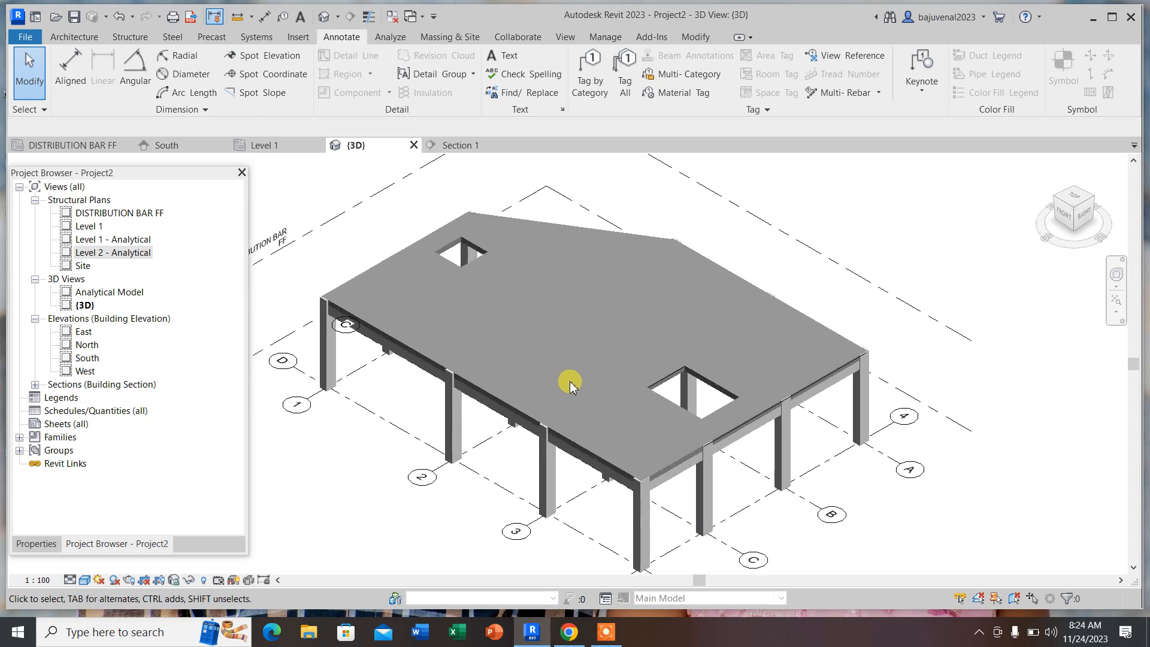
scroll(742, 383, "down", 3)
scroll(743, 464, "up", 5)
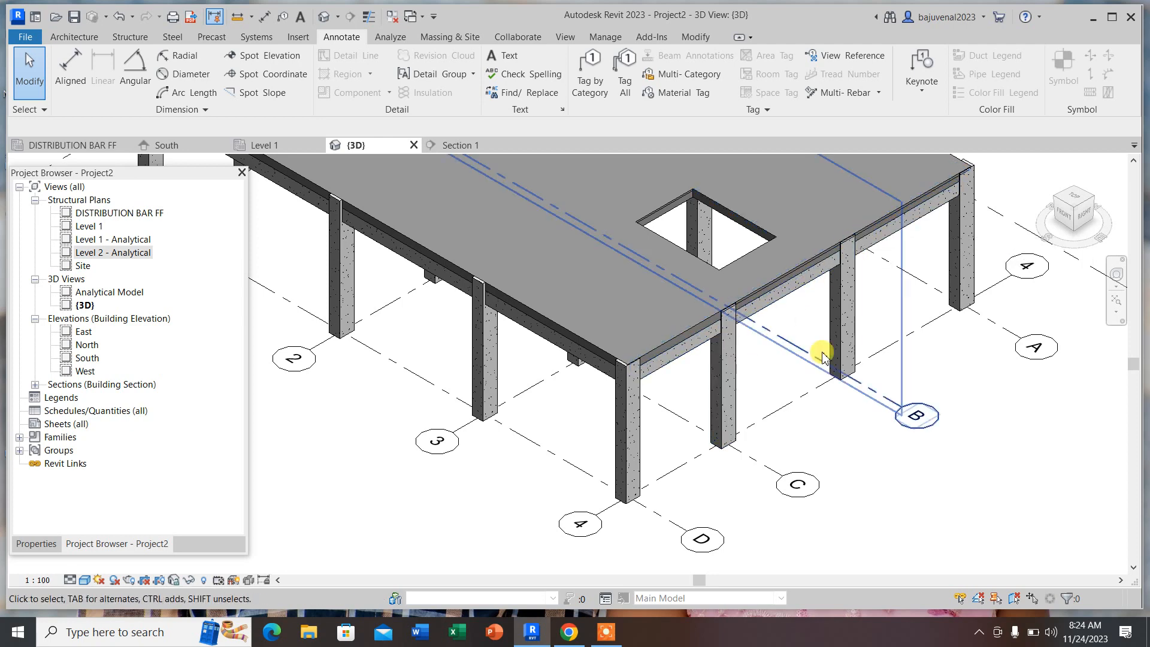
scroll(641, 449, "down", 5)
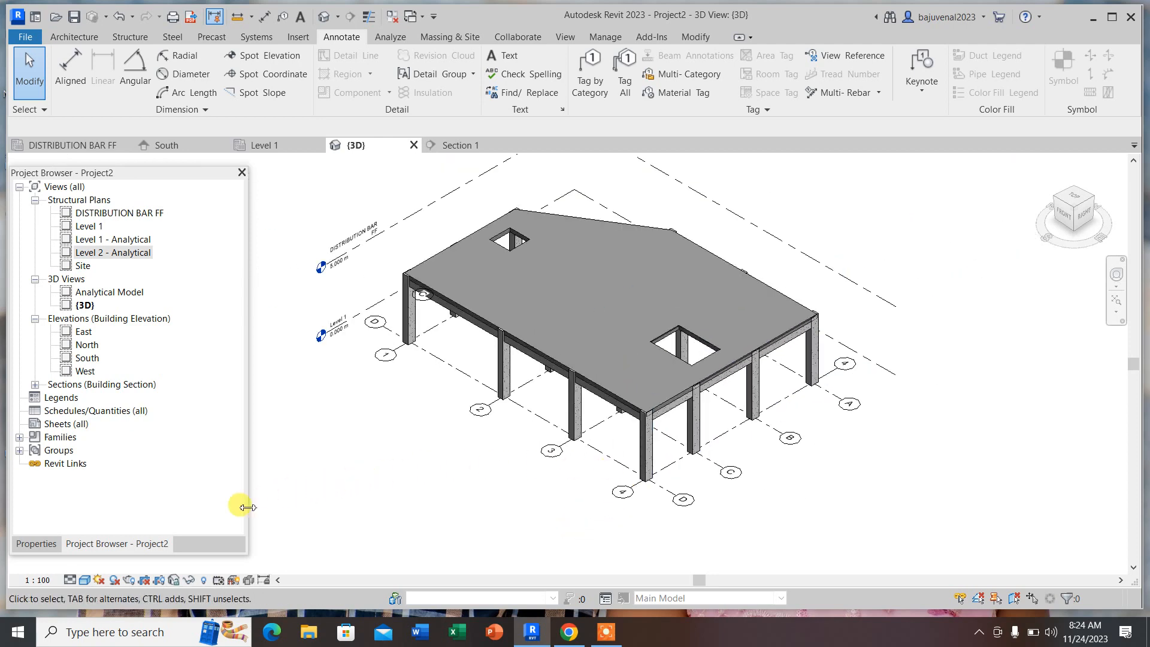
left_click(60, 146)
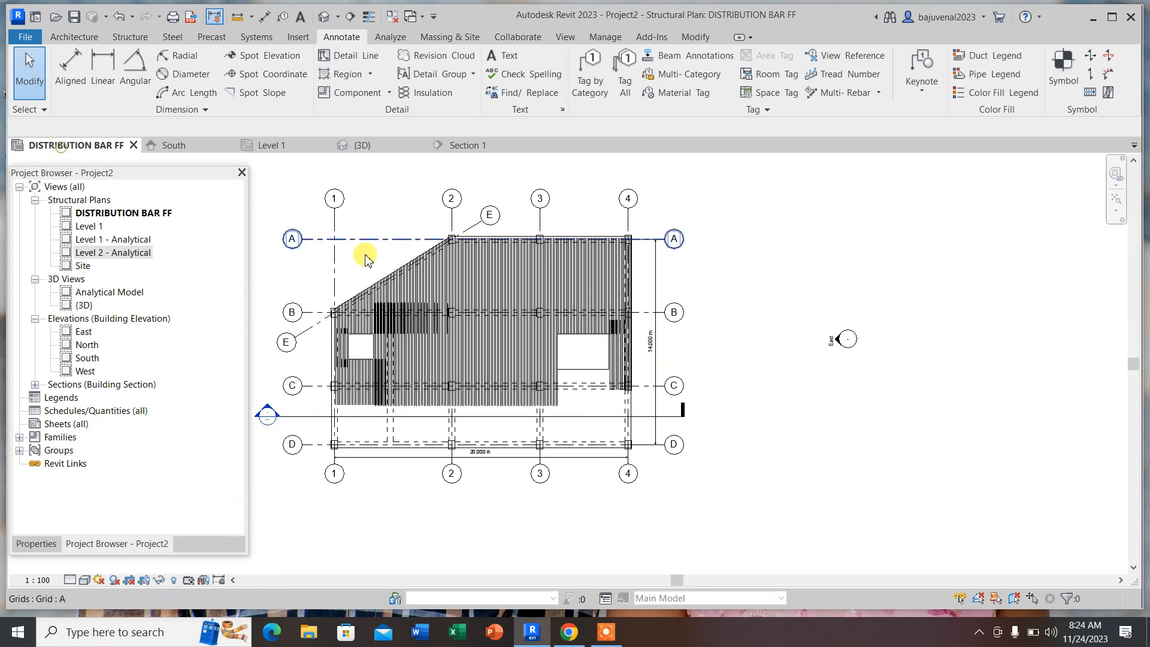
- Place isolated foundations on the Level 1 plan at all intersections of grids 1 to 4 with grids A to D
left_click(264, 145)
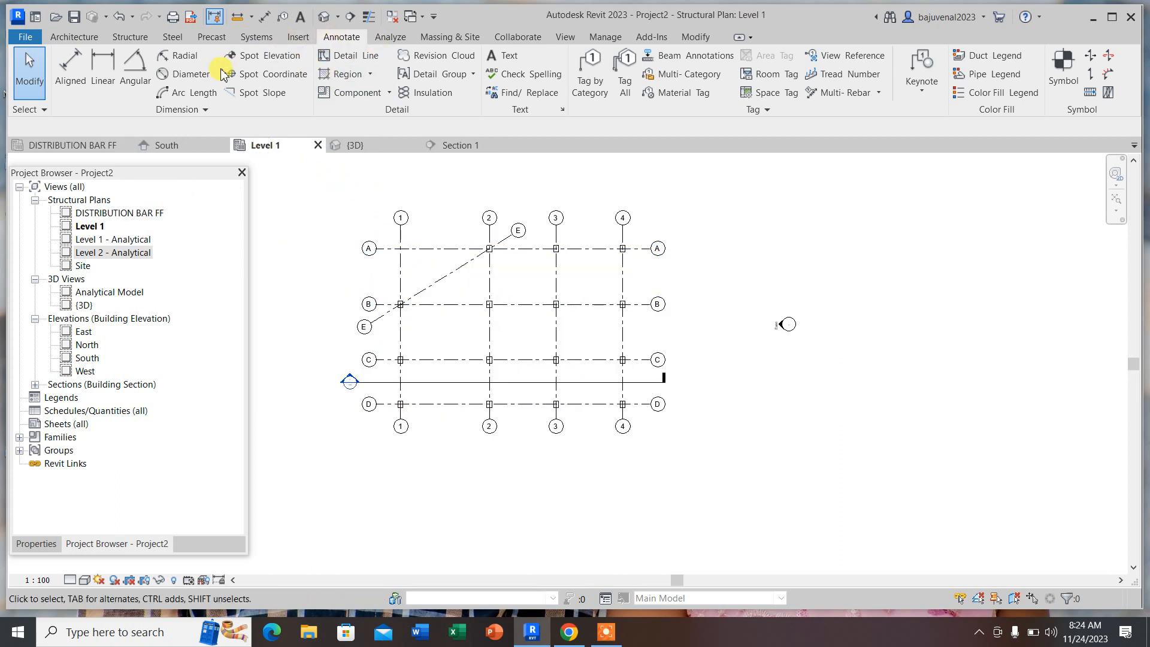
left_click(131, 37)
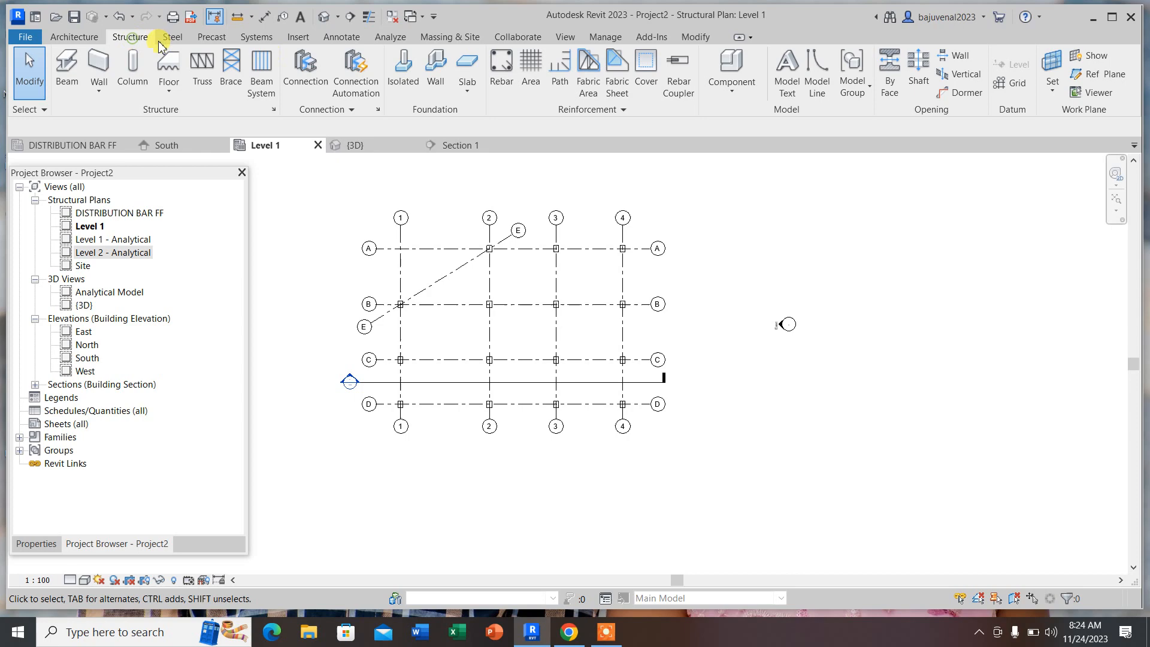
left_click(397, 68)
scroll(401, 247, "up", 4)
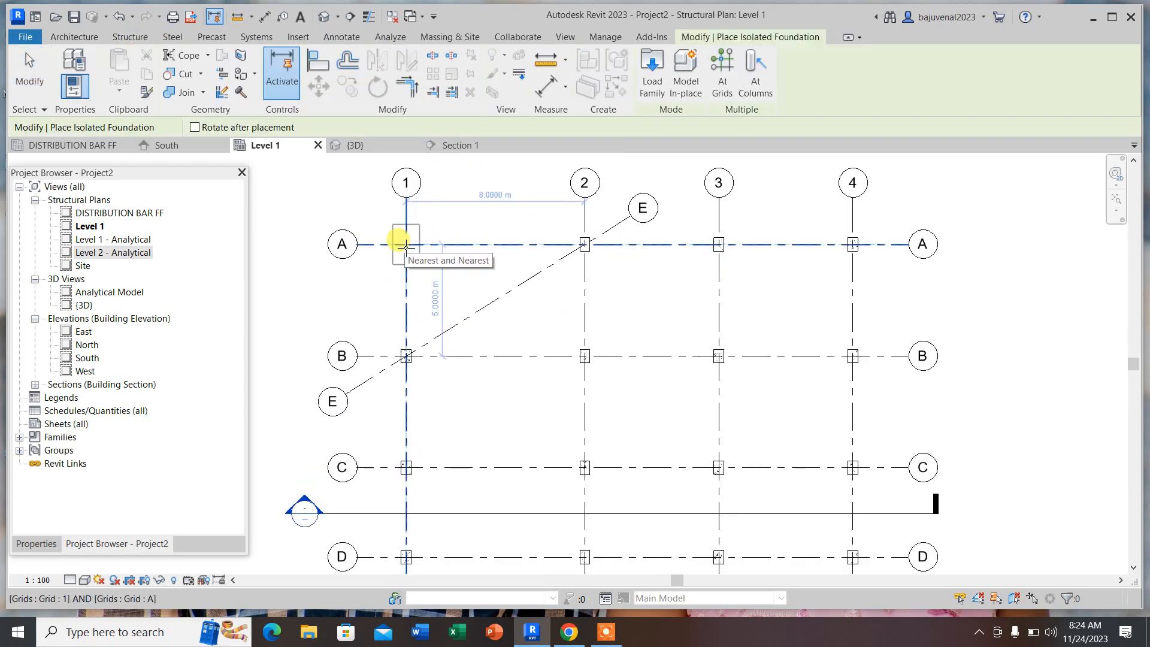
key("space")
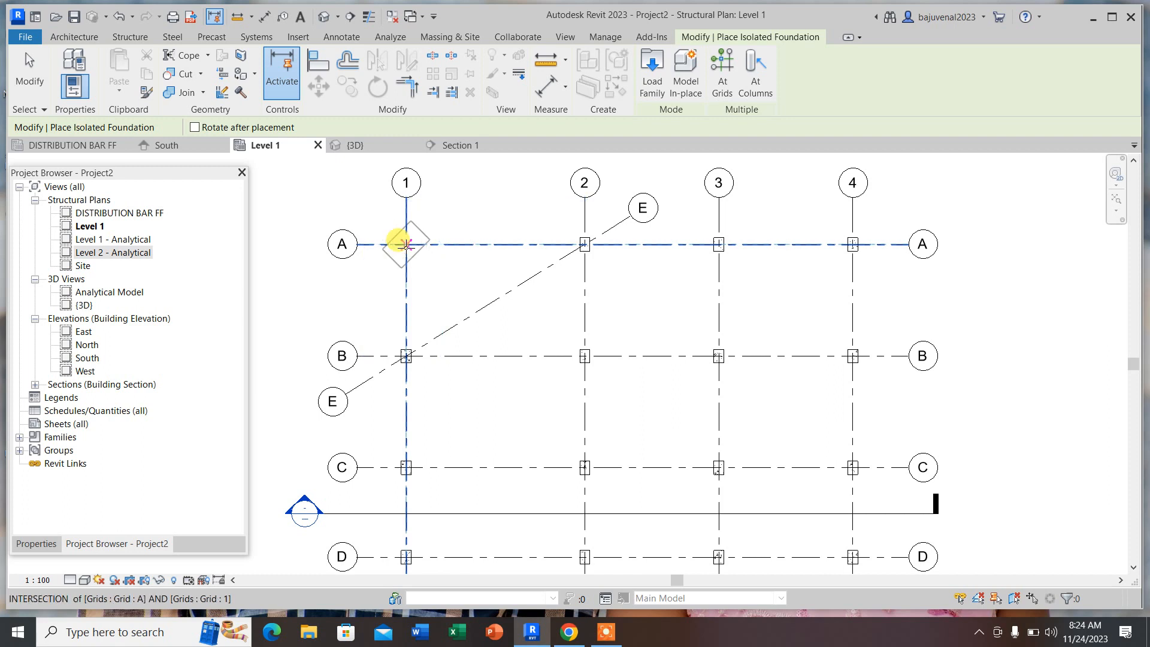
key("space")
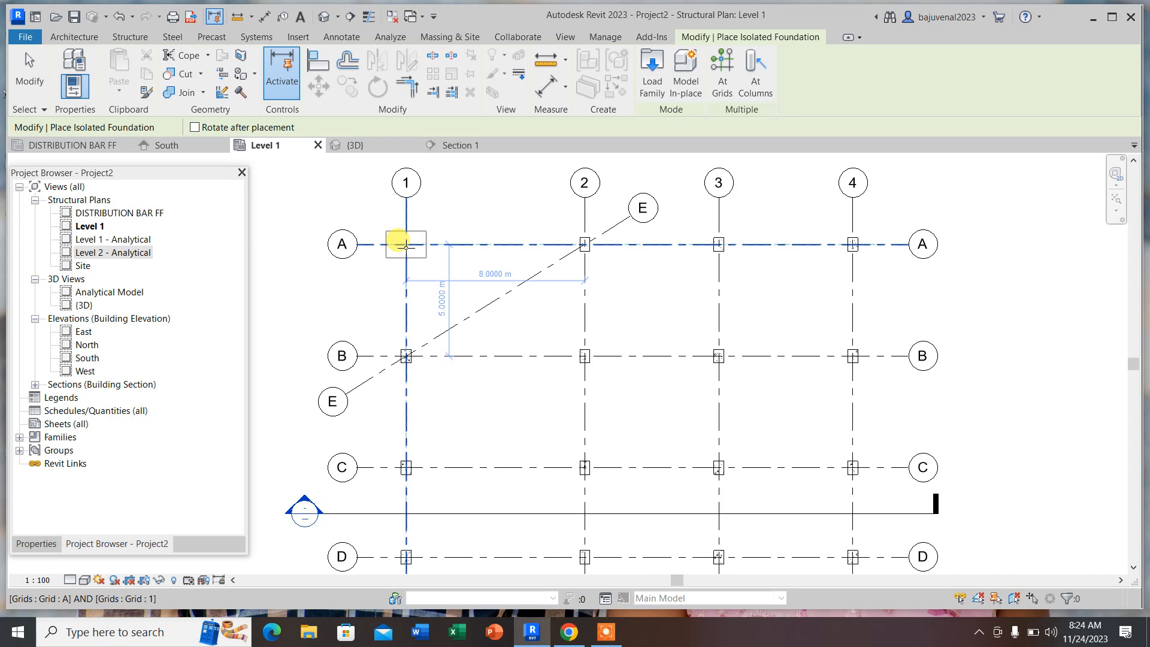
left_click(721, 78)
scroll(698, 197, "down", 3)
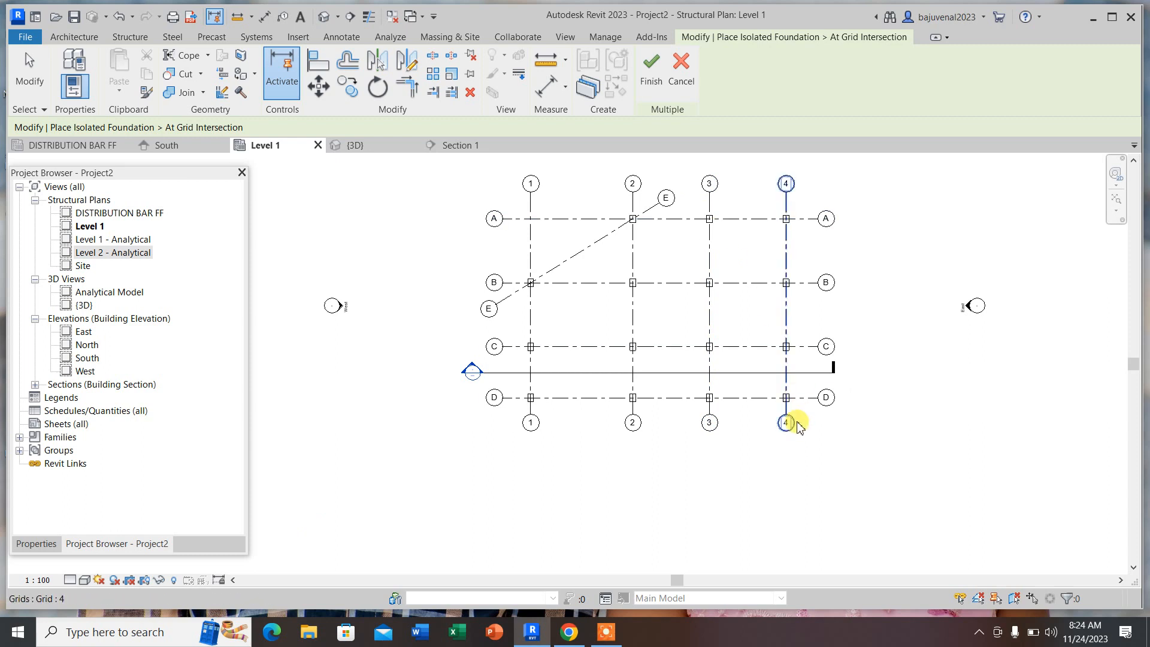
left_click_drag(800, 410, 519, 200)
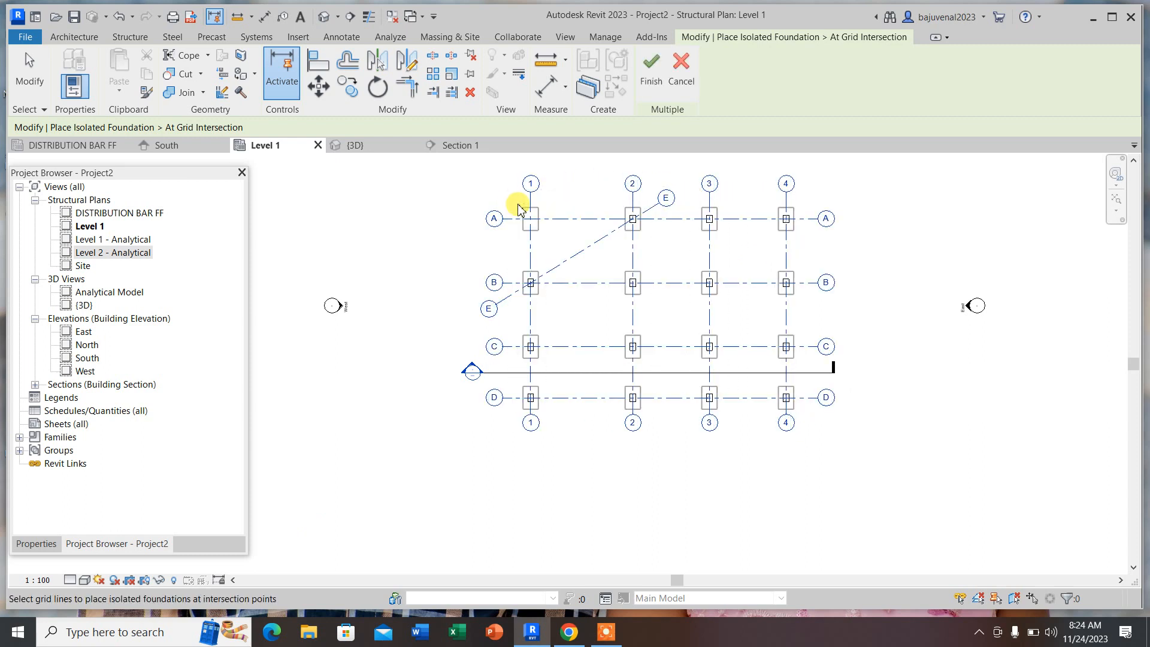
left_click(651, 67)
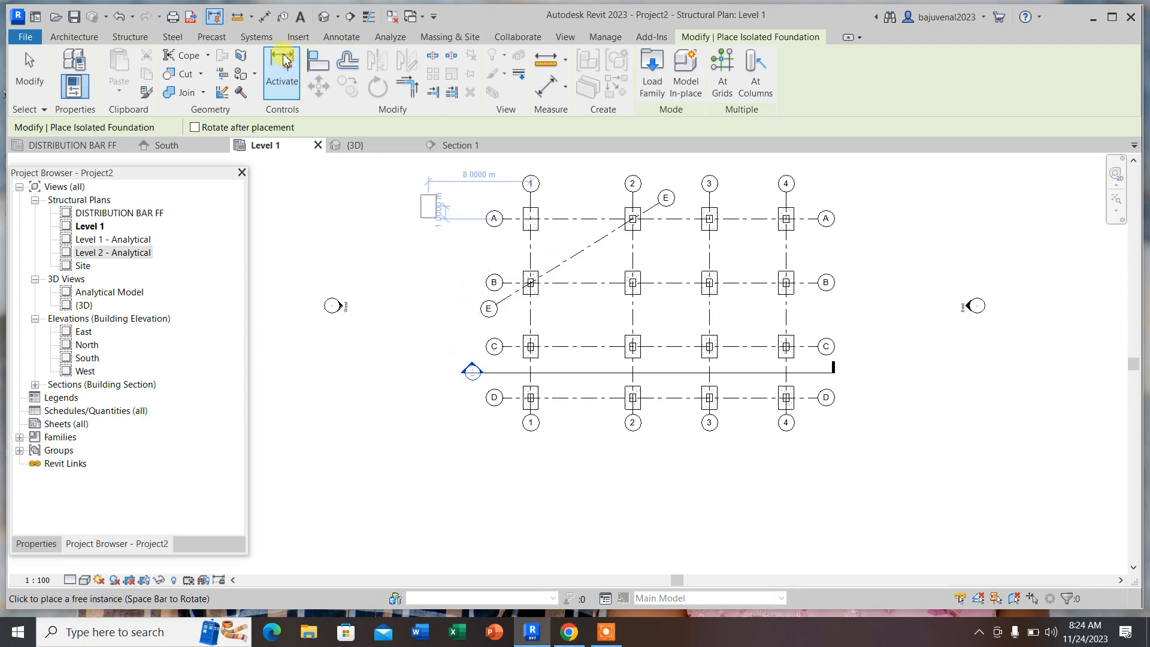
- End foundation placement, examine the footings under the columns in the 3D view, and return to the Level 1 plan
left_click(323, 18)
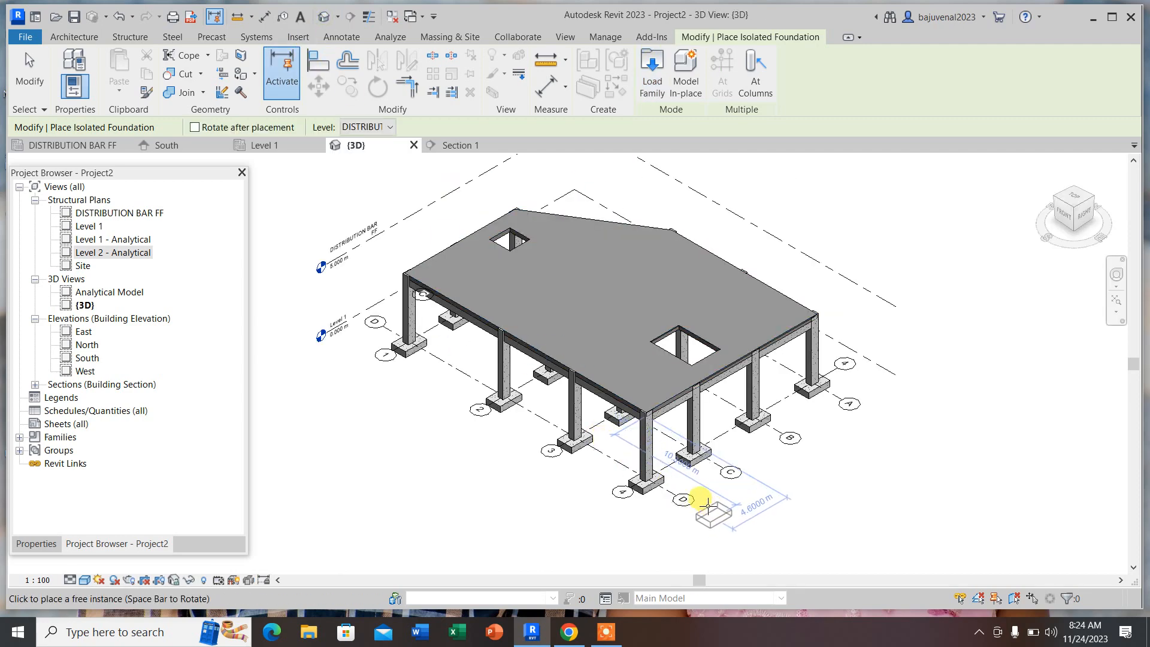
scroll(701, 497, "up", 3)
key("Escape")
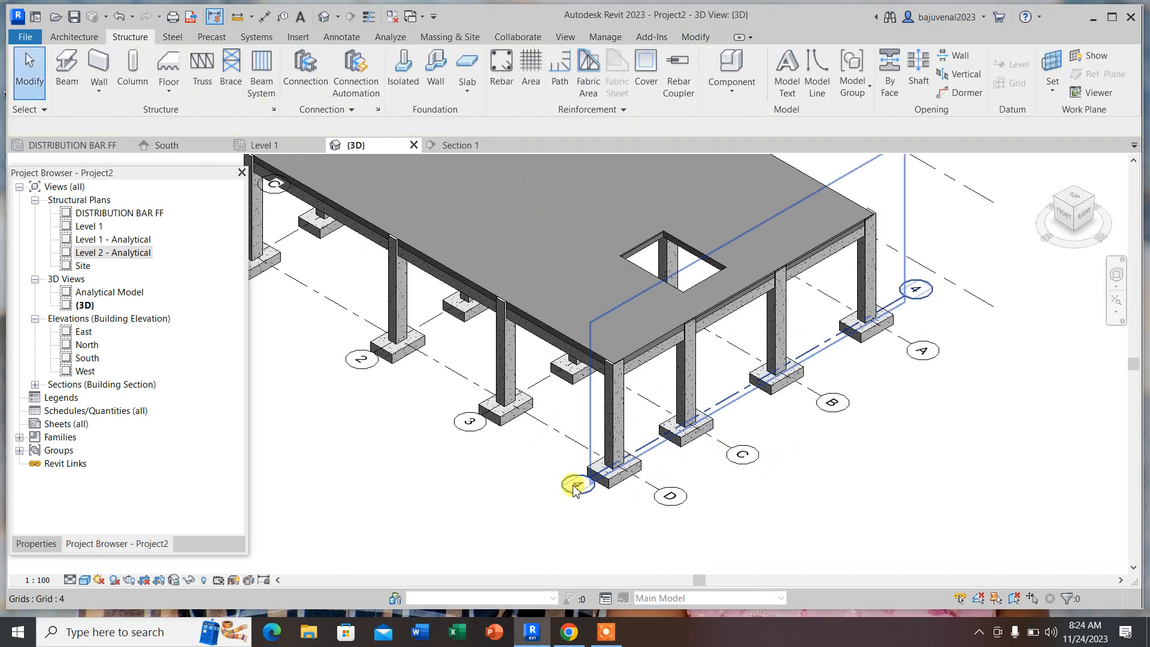
scroll(521, 488, "down", 5)
left_click(284, 145)
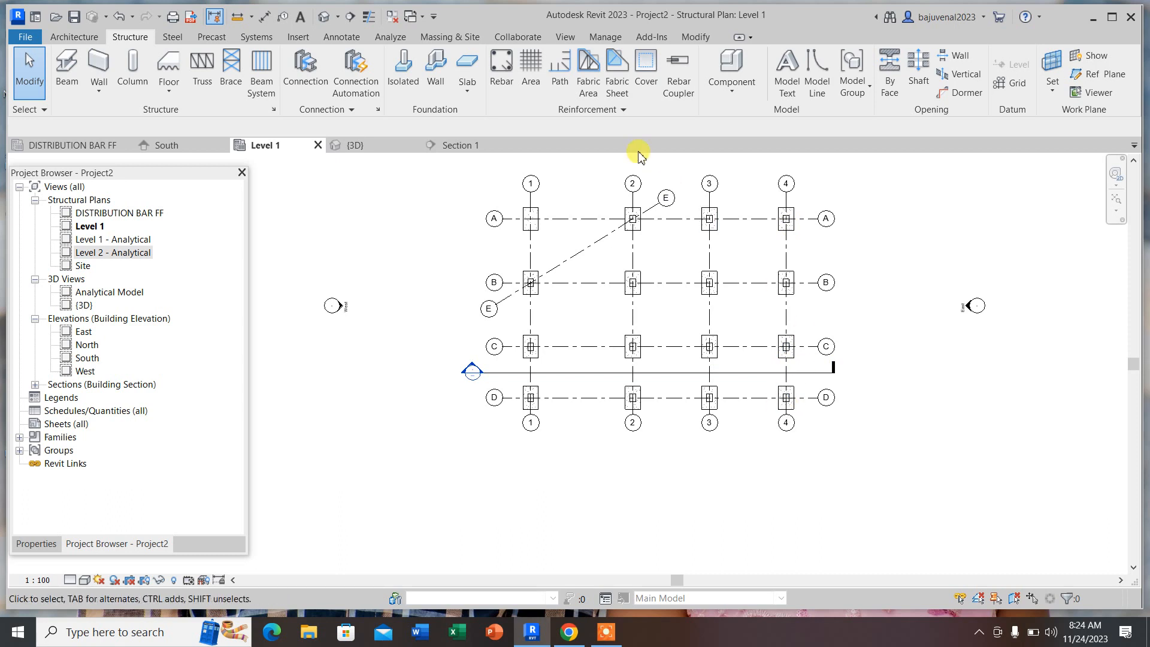
- Start placing Level 1 beams with the M_Concrete-Rectangular Beam 300 x 600mm type and chained placement enabled
left_click(67, 67)
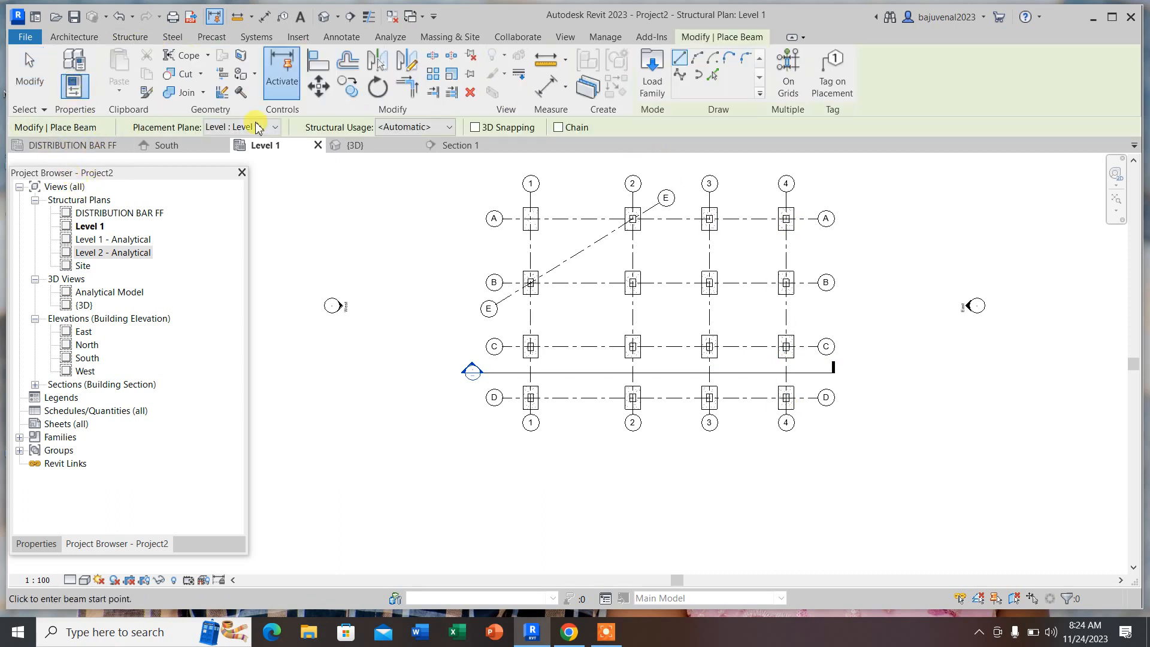
left_click(37, 543)
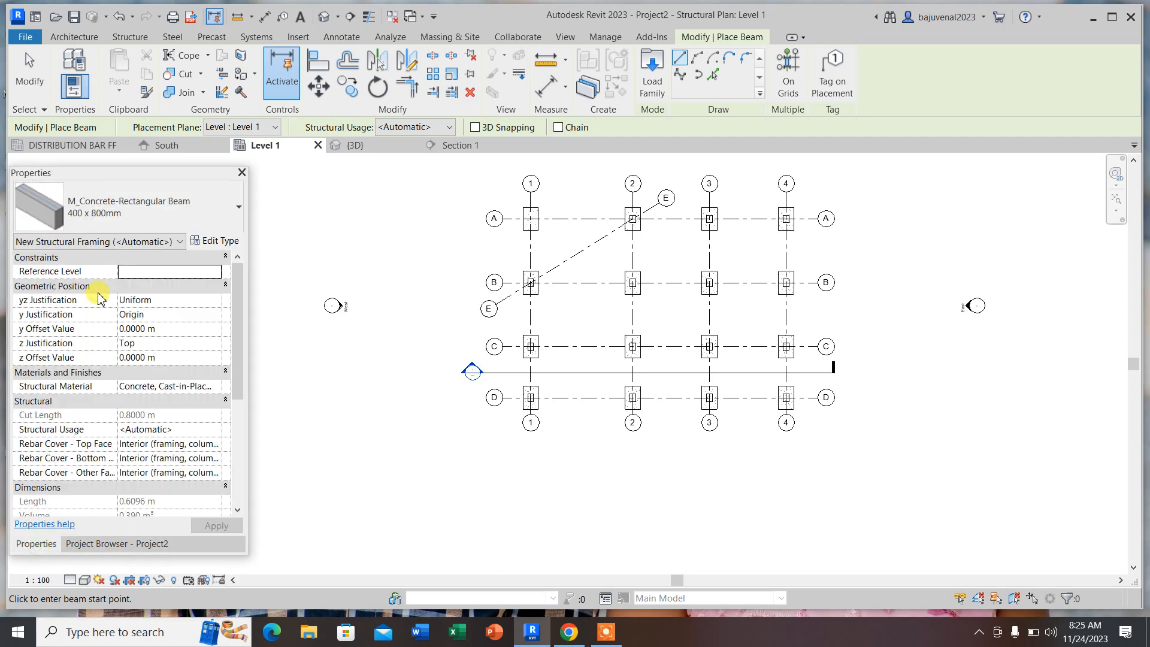
left_click(103, 220)
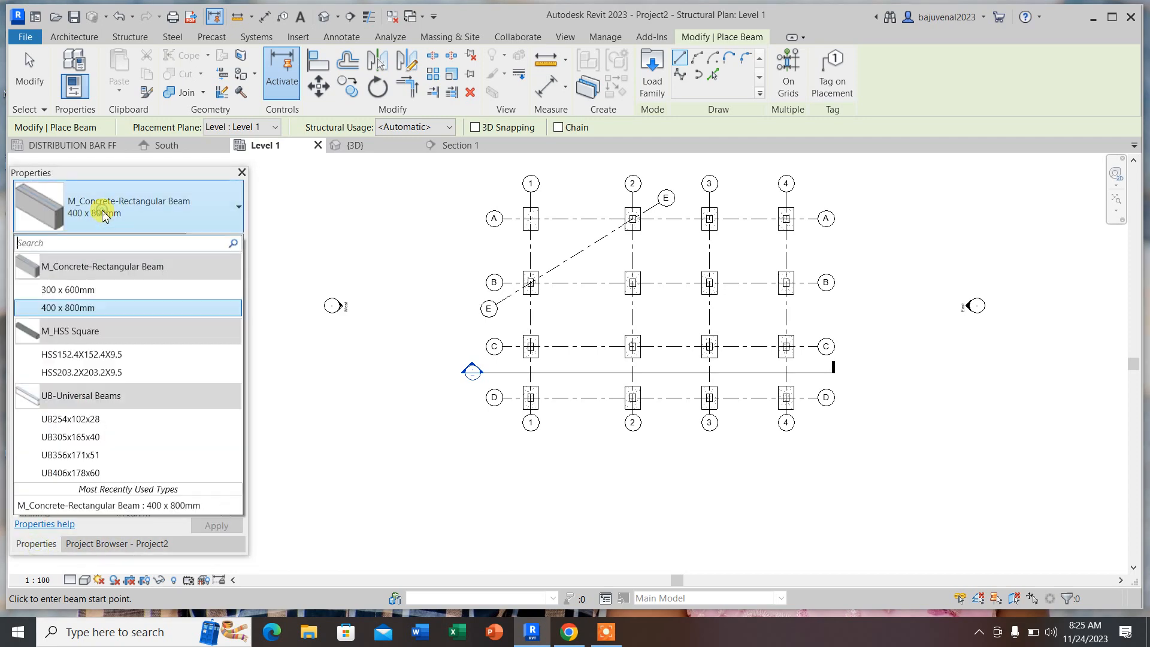
left_click(60, 290)
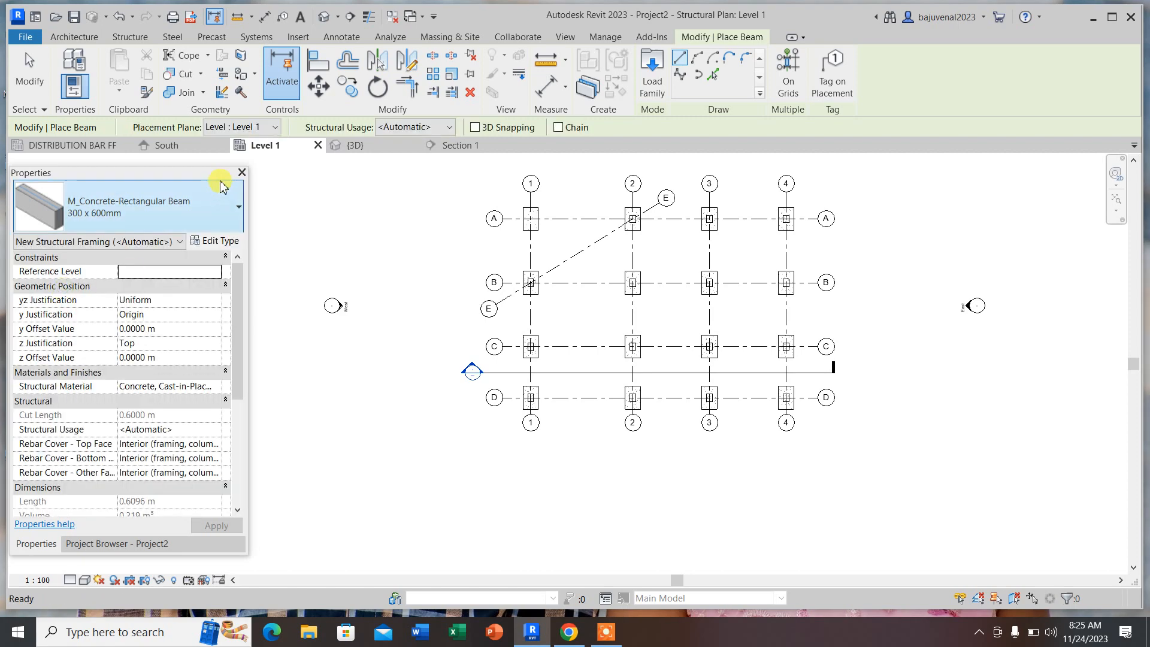
left_click(559, 128)
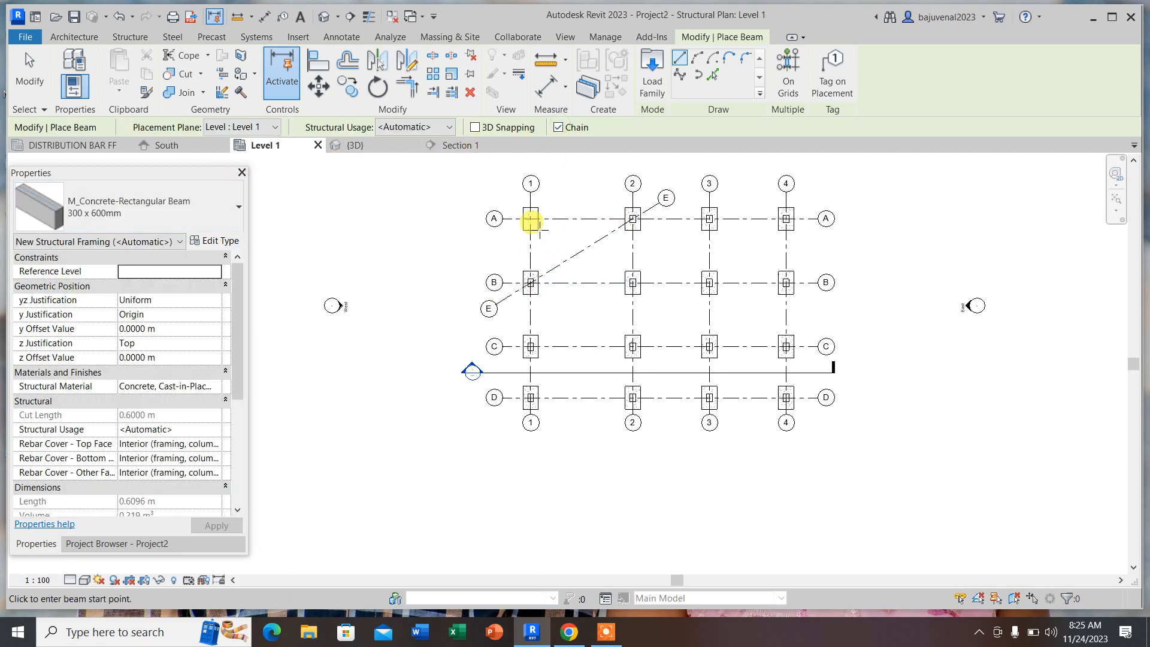
- Place chained Level 1 beams along grid 1 from grid D to grid B, continuing along diagonal grid E to the intersection of grids A and 2
scroll(555, 251, "up", 4)
scroll(480, 278, "down", 4)
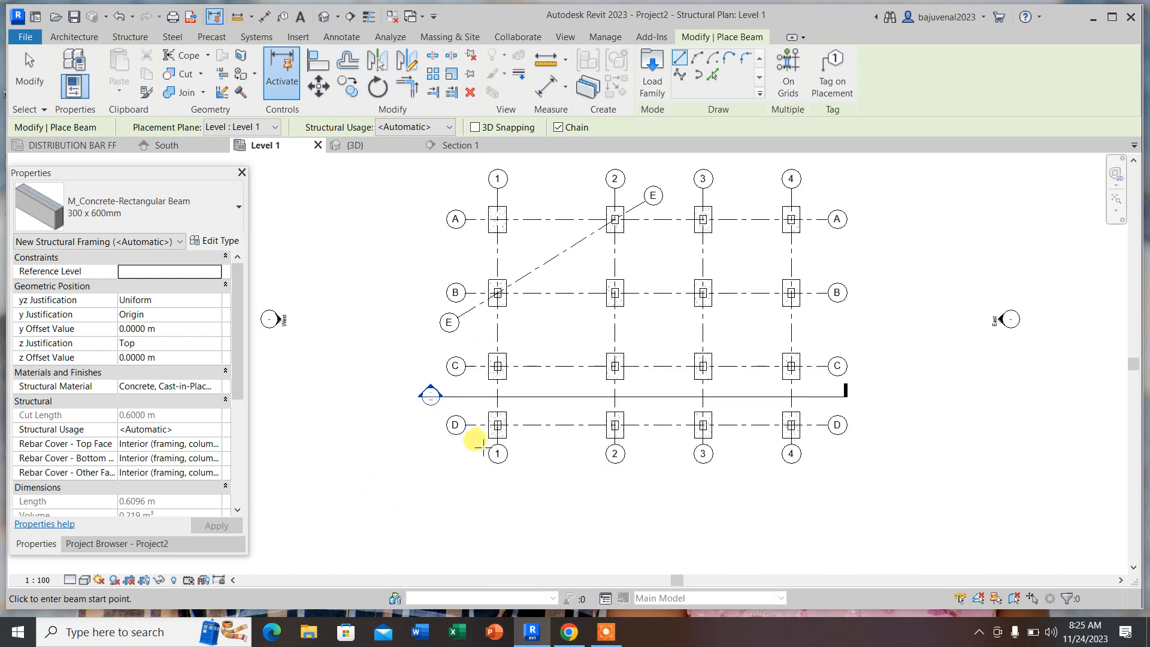
scroll(501, 411, "up", 3)
left_click(501, 411)
left_click(503, 180)
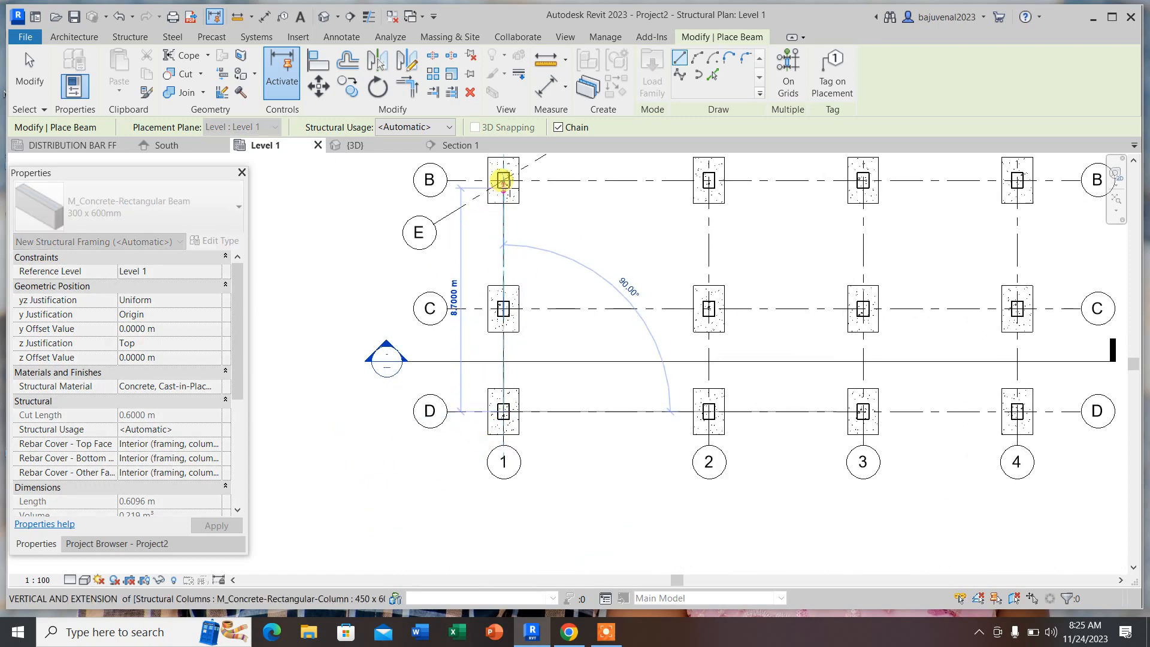
scroll(483, 360, "down", 2)
scroll(591, 200, "down", 1)
scroll(590, 198, "up", 3)
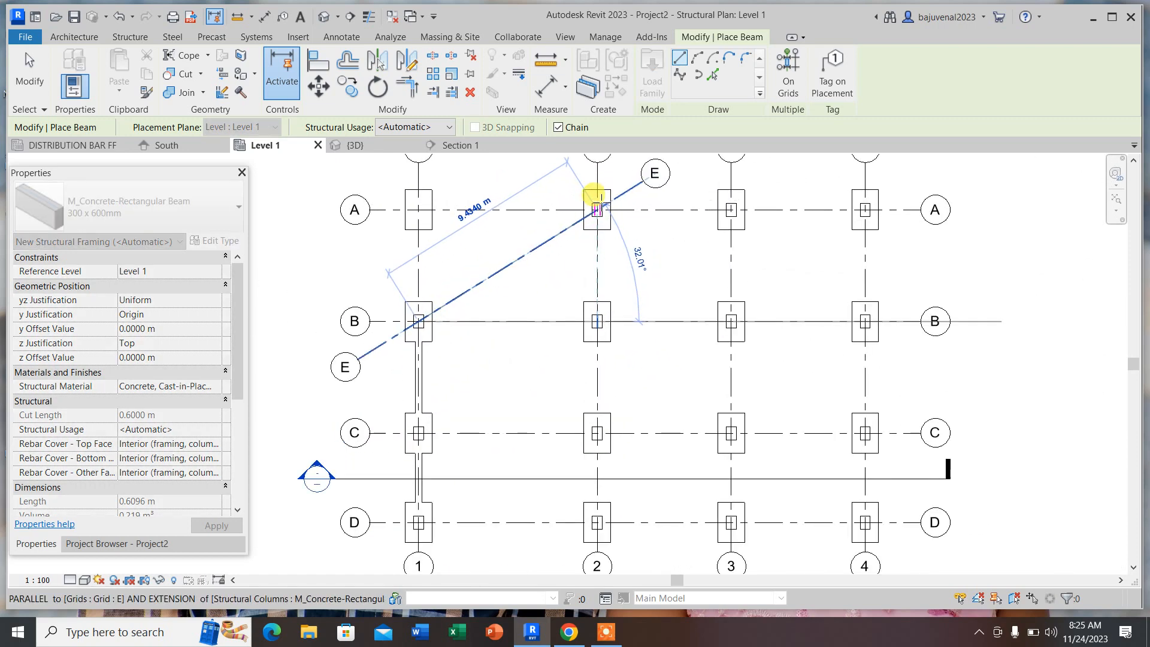
left_click(597, 209)
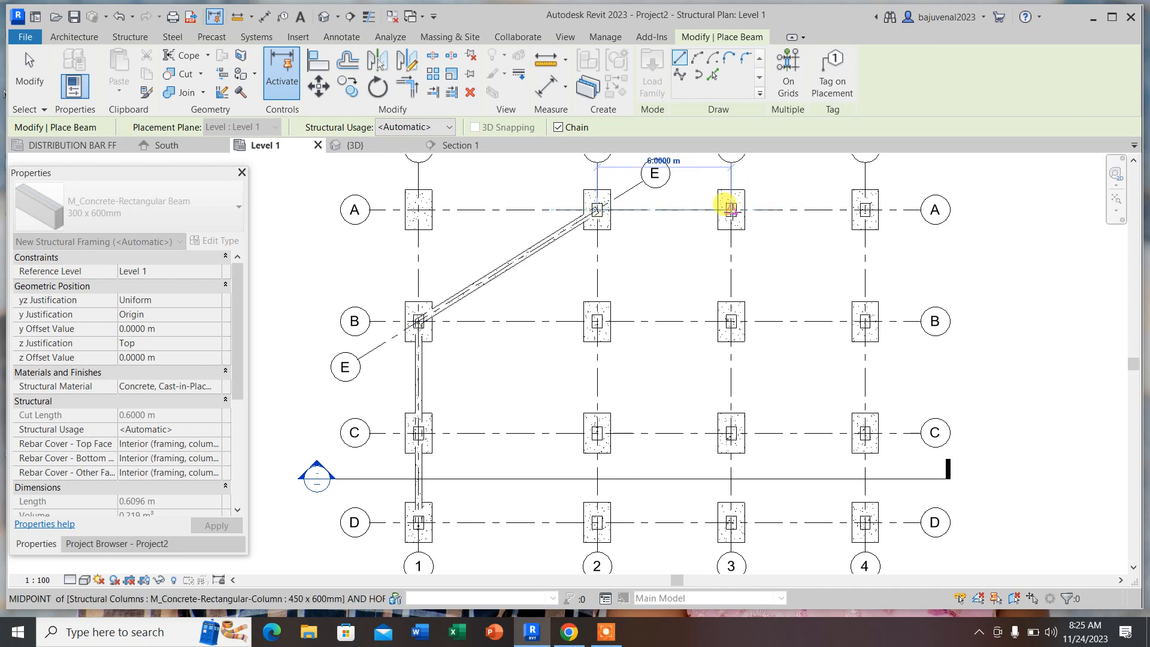
- Close the Level 1 beam perimeter along grid A to grid 4, grid 4 to grid D, and grid D back to grid 1, and end placement
left_click(731, 209)
left_click(865, 210)
scroll(851, 224, "down", 2)
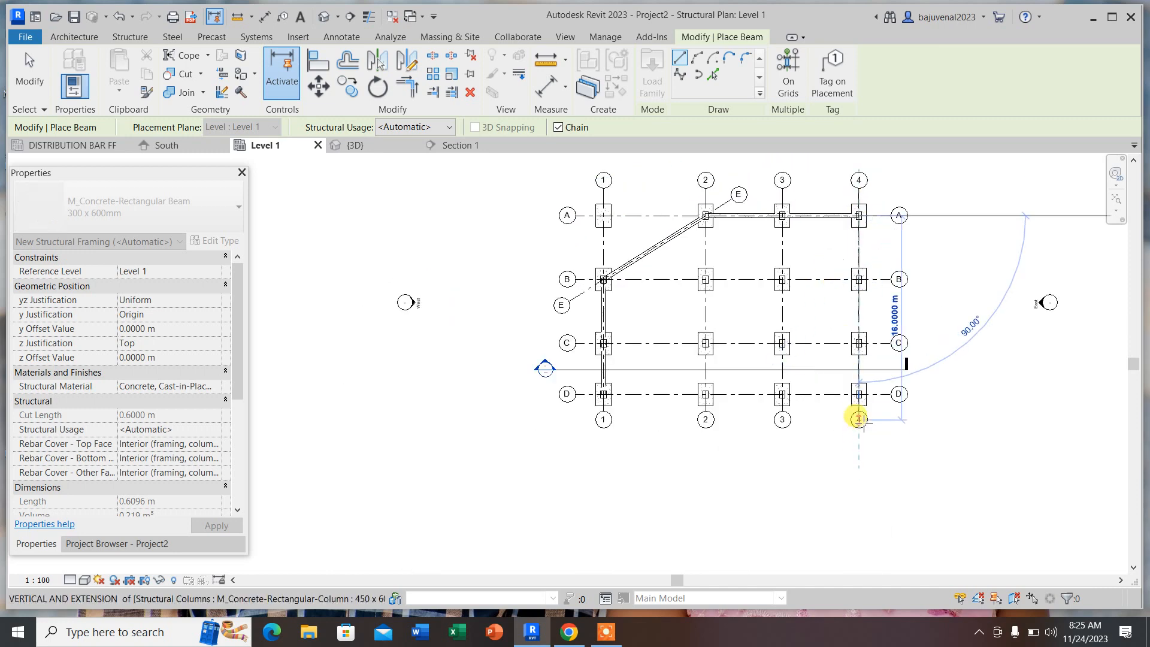
scroll(859, 418, "up", 2)
left_click(857, 380)
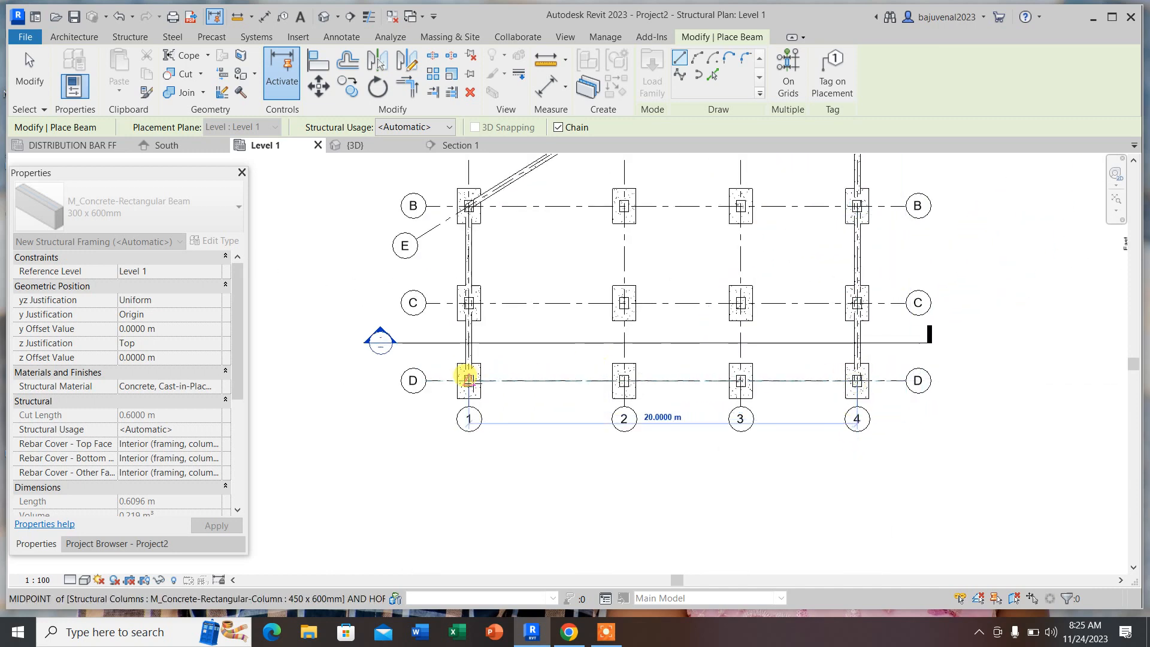
left_click(467, 379)
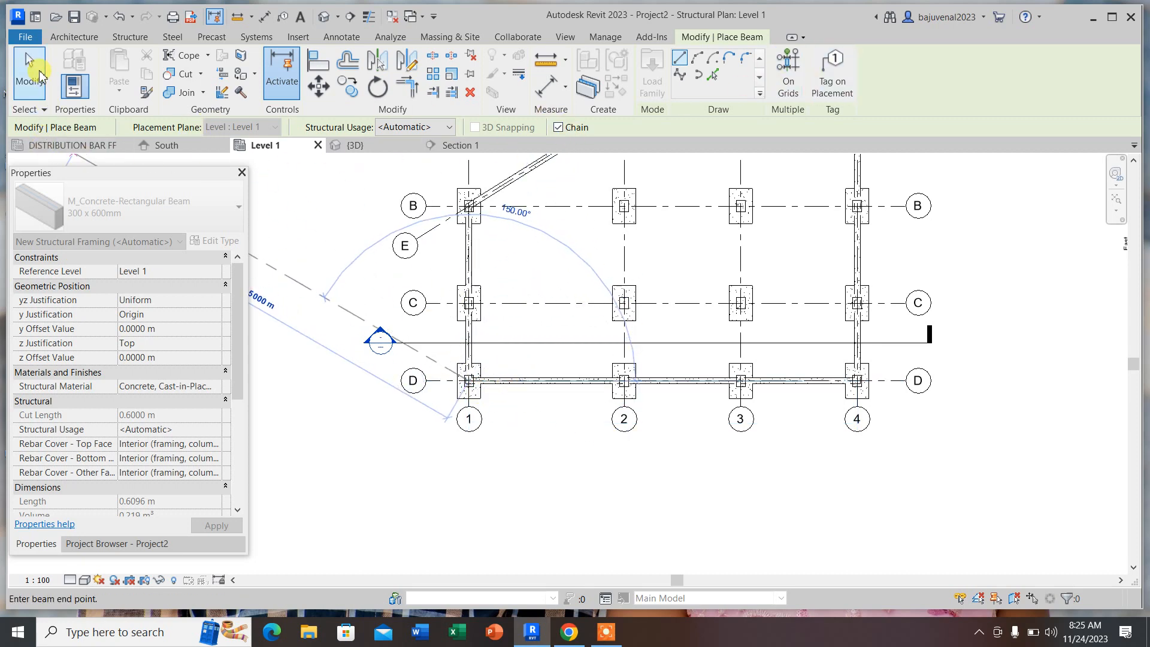
left_click(28, 67)
scroll(533, 472, "down", 3)
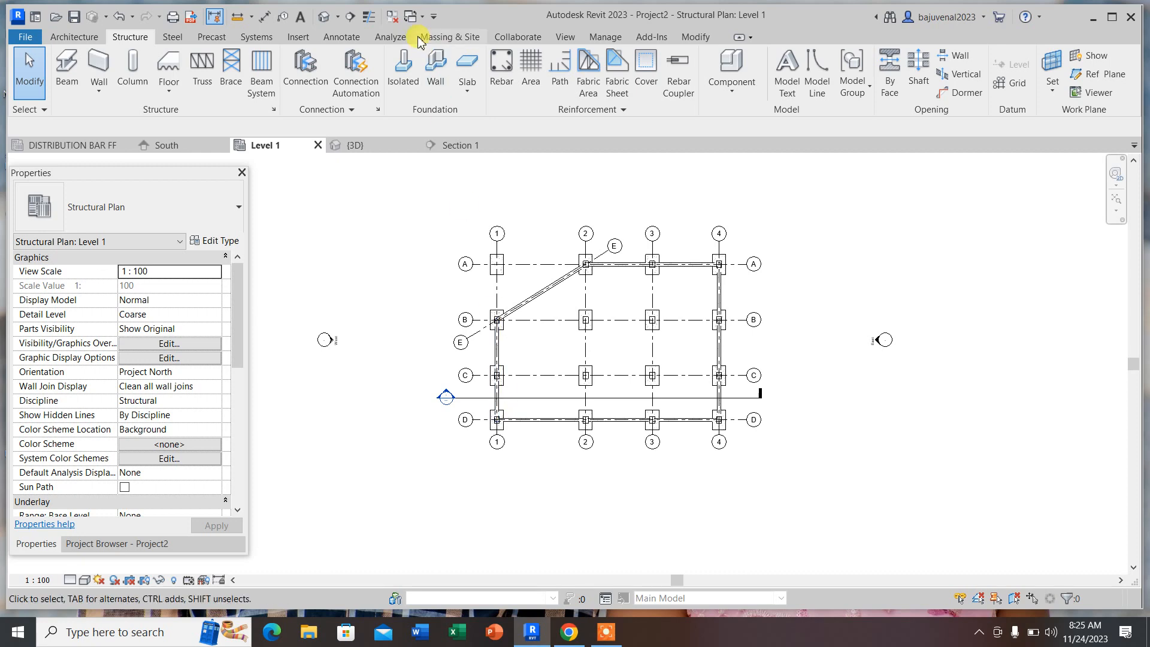
- Open the 3D view and examine the Level 1 perimeter beams between the footings, together with the columns and slab
left_click(318, 17)
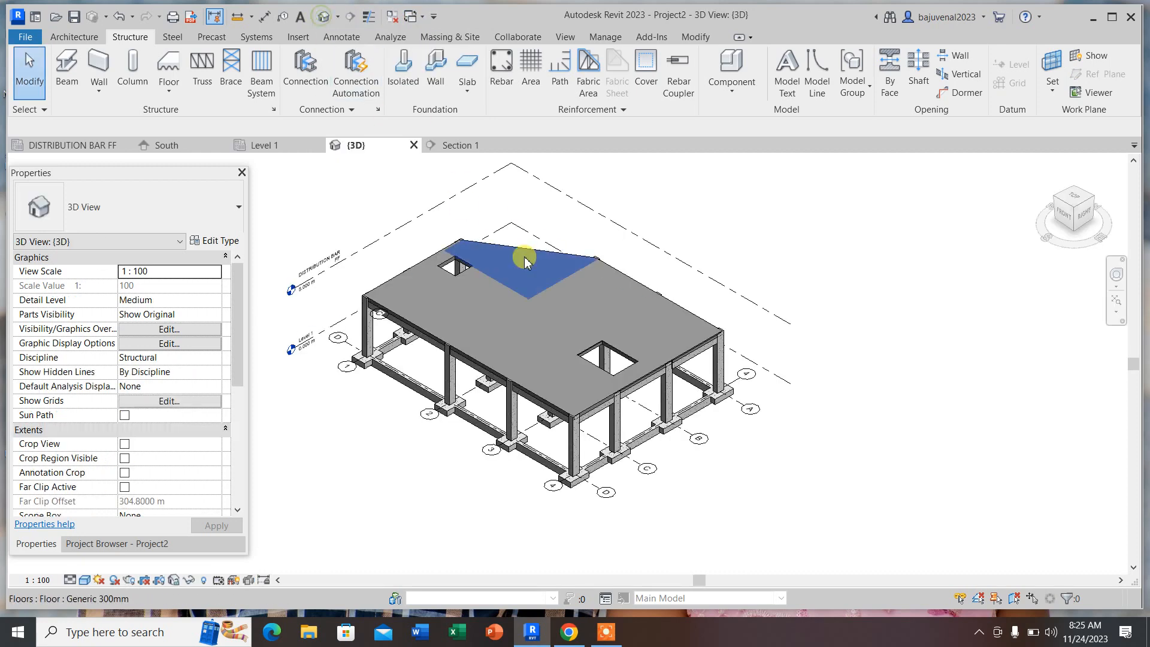
scroll(528, 466, "up", 3)
scroll(673, 462, "down", 3)
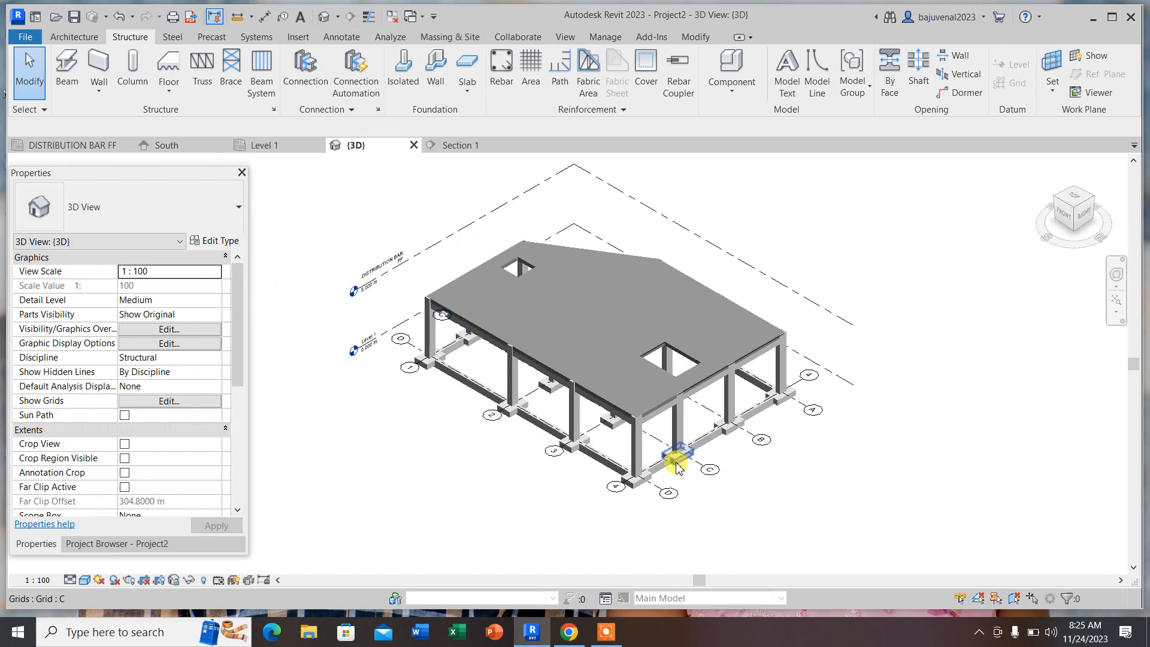
scroll(778, 427, "up", 3)
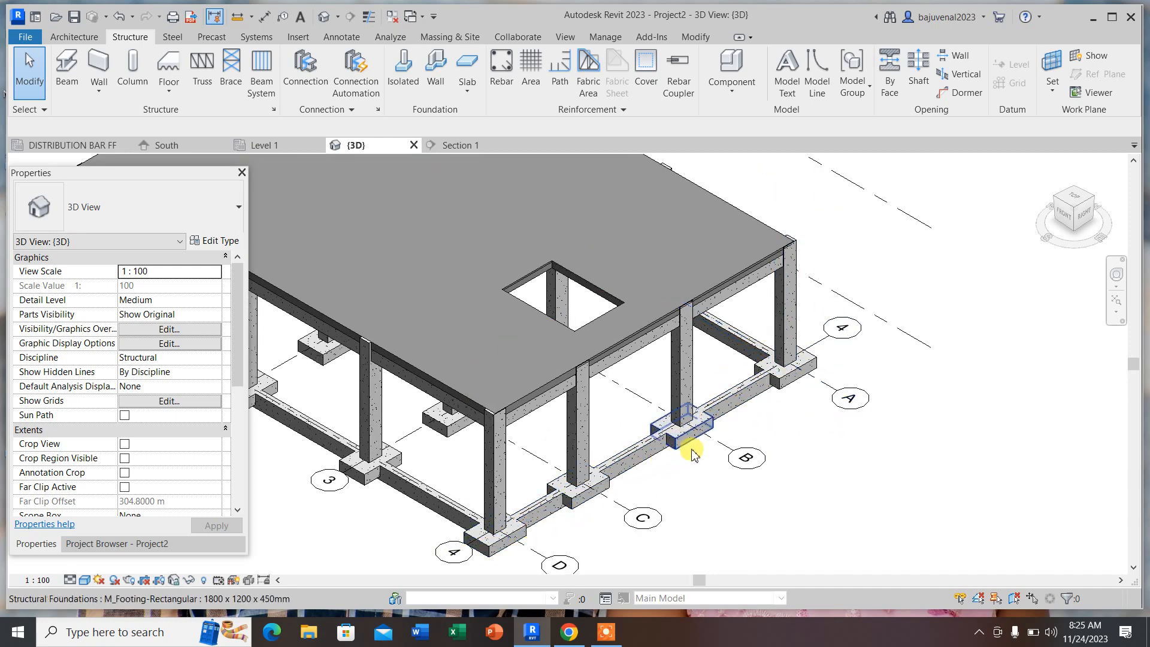
scroll(447, 454, "down", 3)
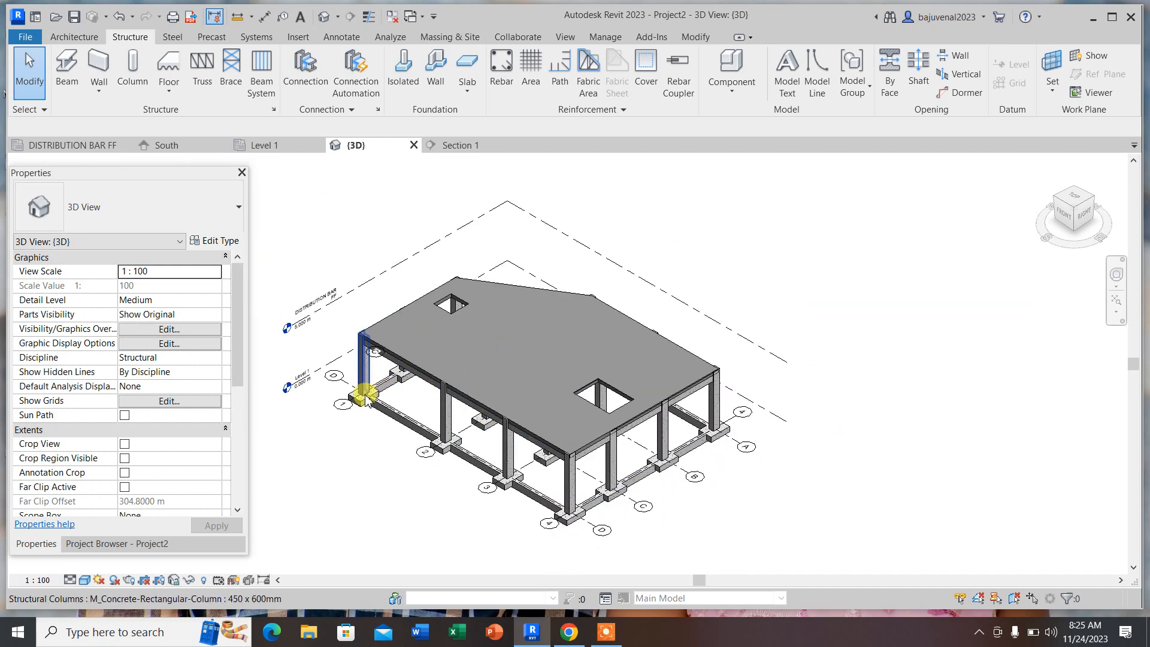
scroll(408, 398, "down", 1)
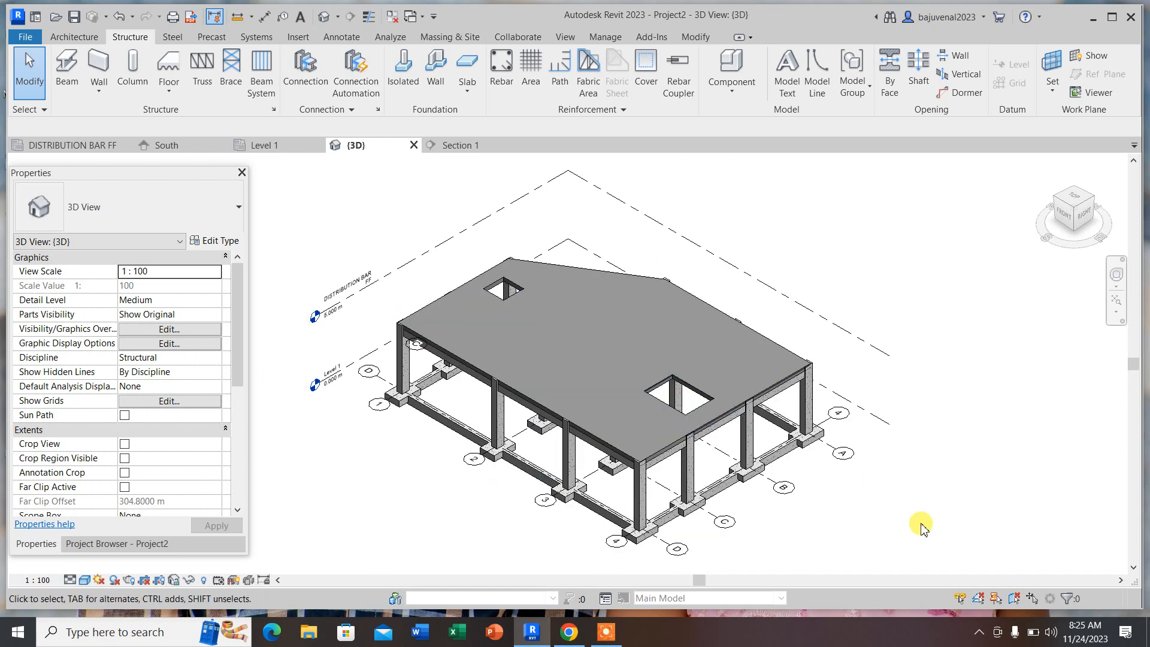
mouse_move(607, 633)
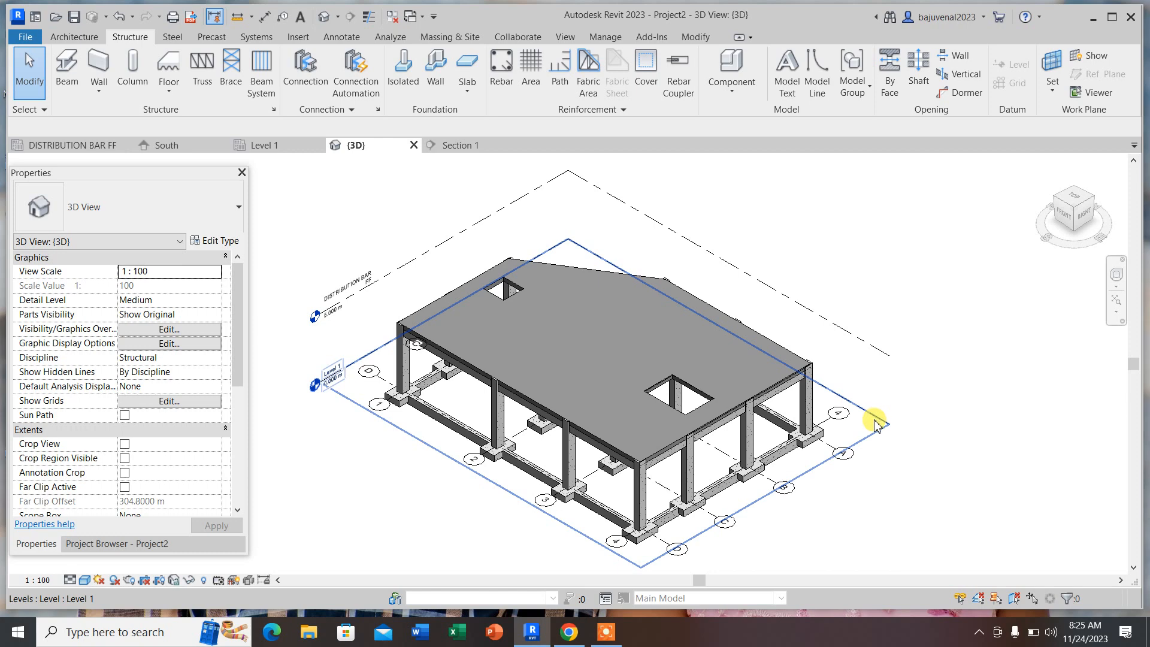
scroll(708, 544, "up", 5)
scroll(787, 484, "down", 3)
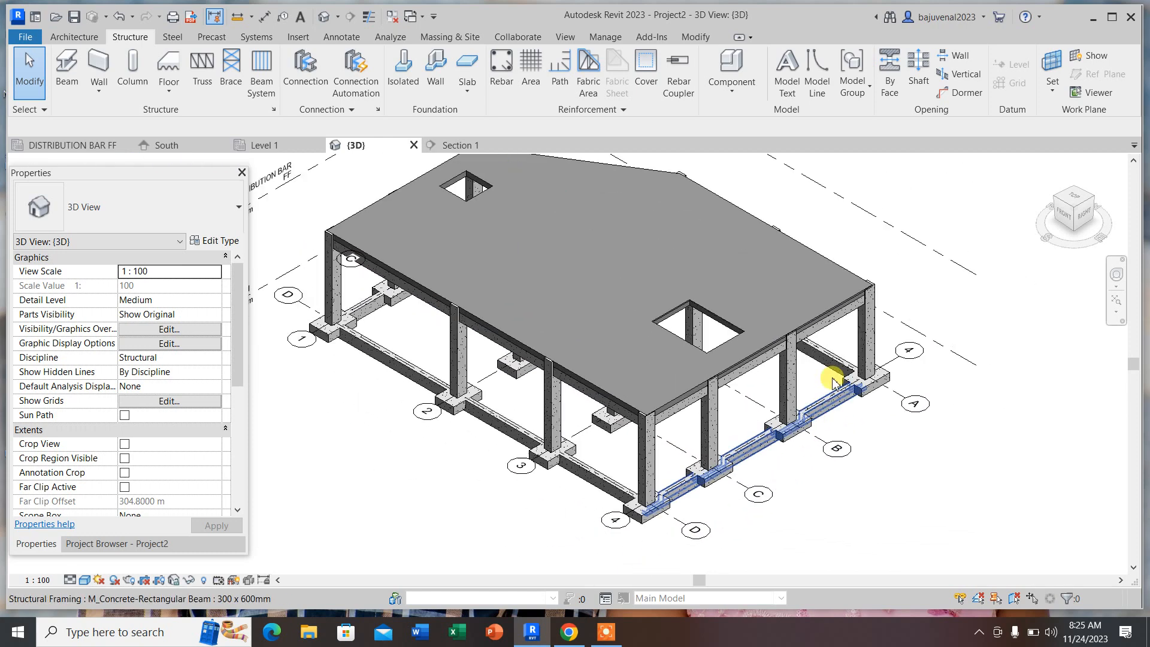
scroll(566, 398, "down", 2)
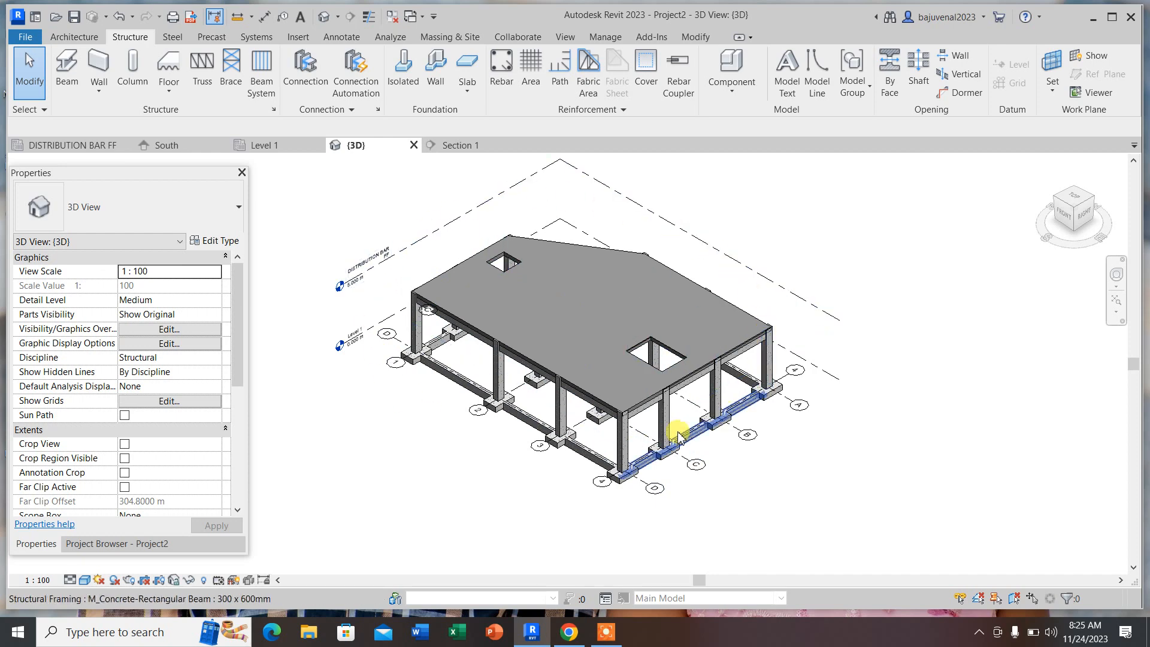
scroll(689, 379, "up", 2)
scroll(688, 379, "down", 2)
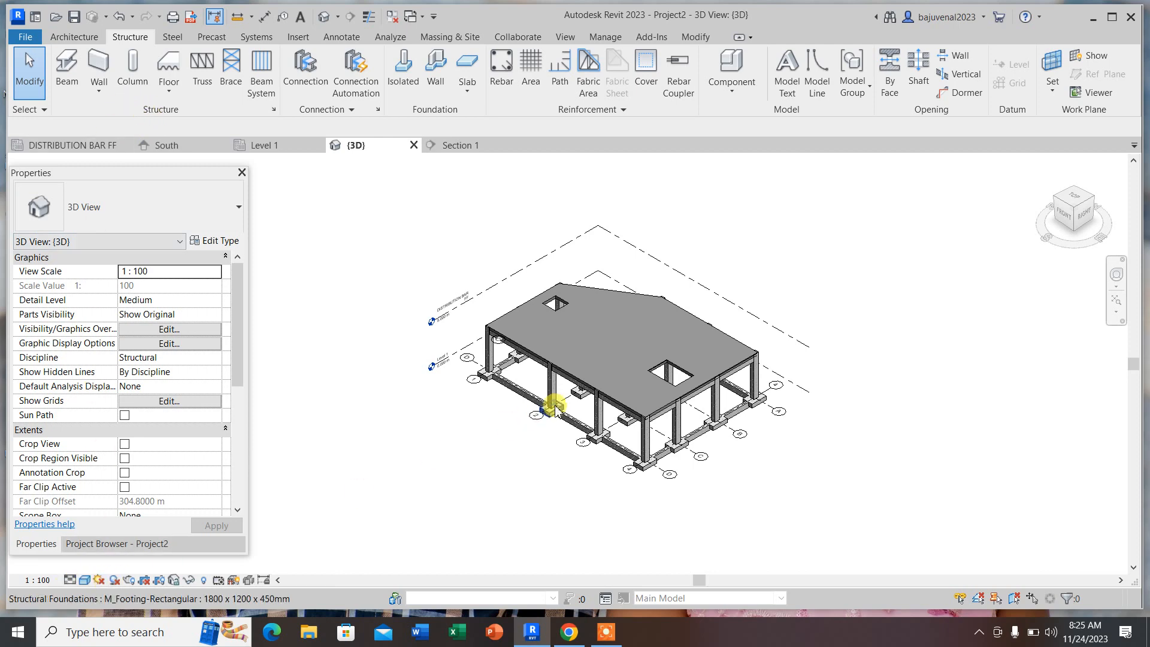
scroll(569, 354, "up", 2)
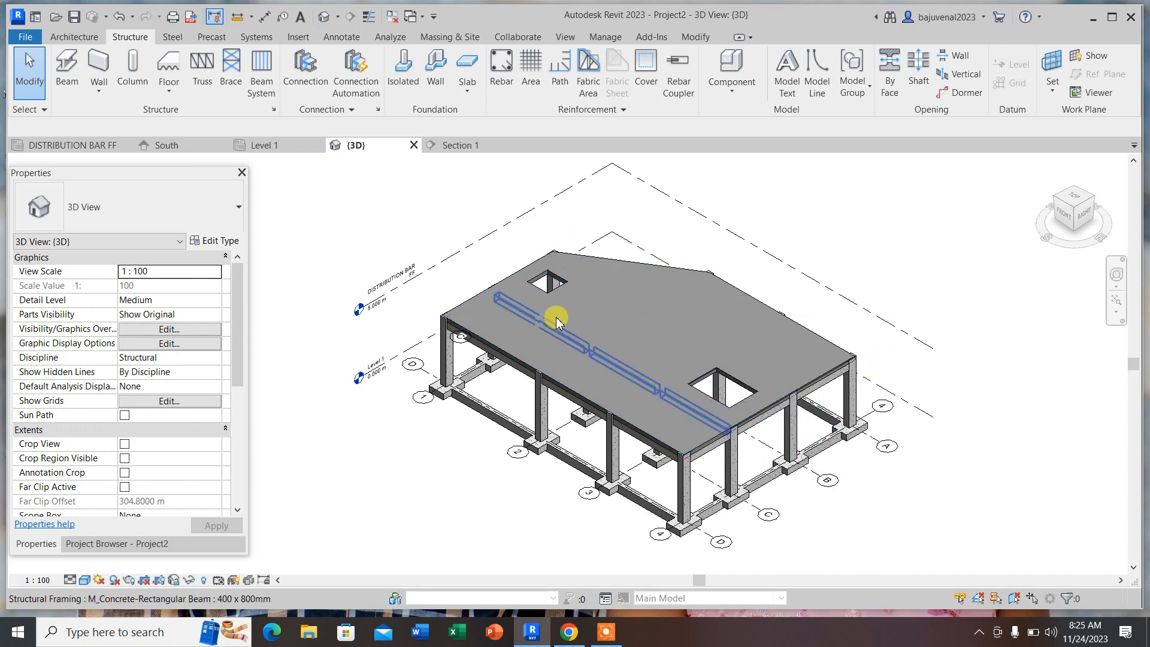
scroll(558, 321, "up", 2)
scroll(560, 334, "down", 2)
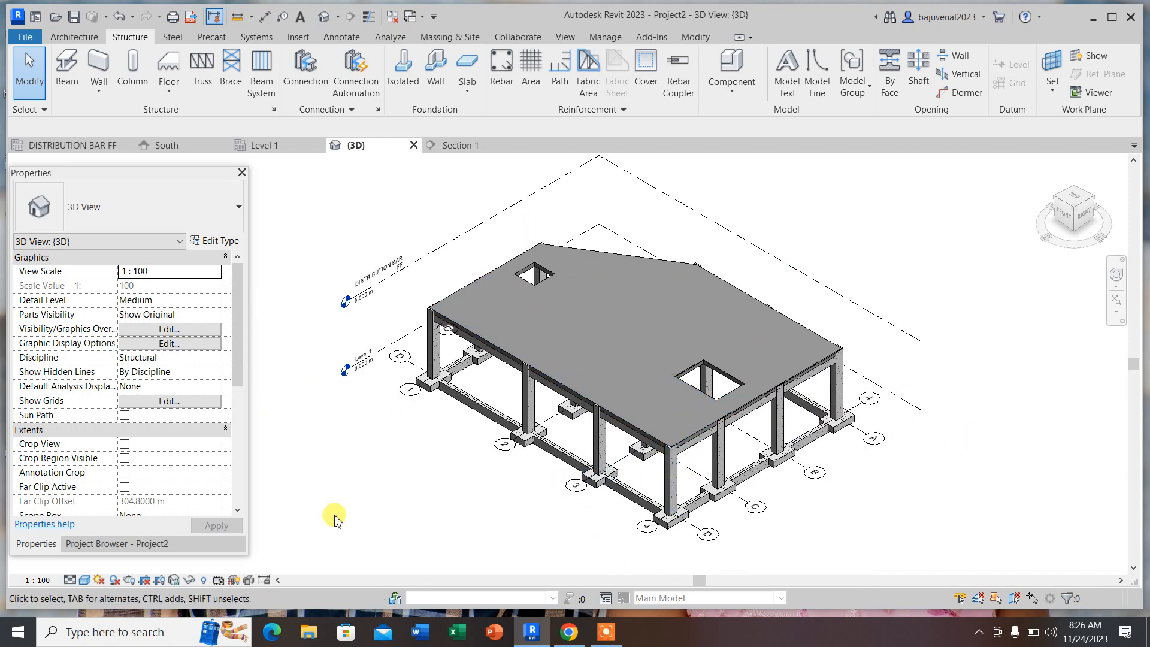
- Set the 3D view's visual style to Realistic and inspect the concrete texture on the footing at grids 4 and D
left_click(84, 580)
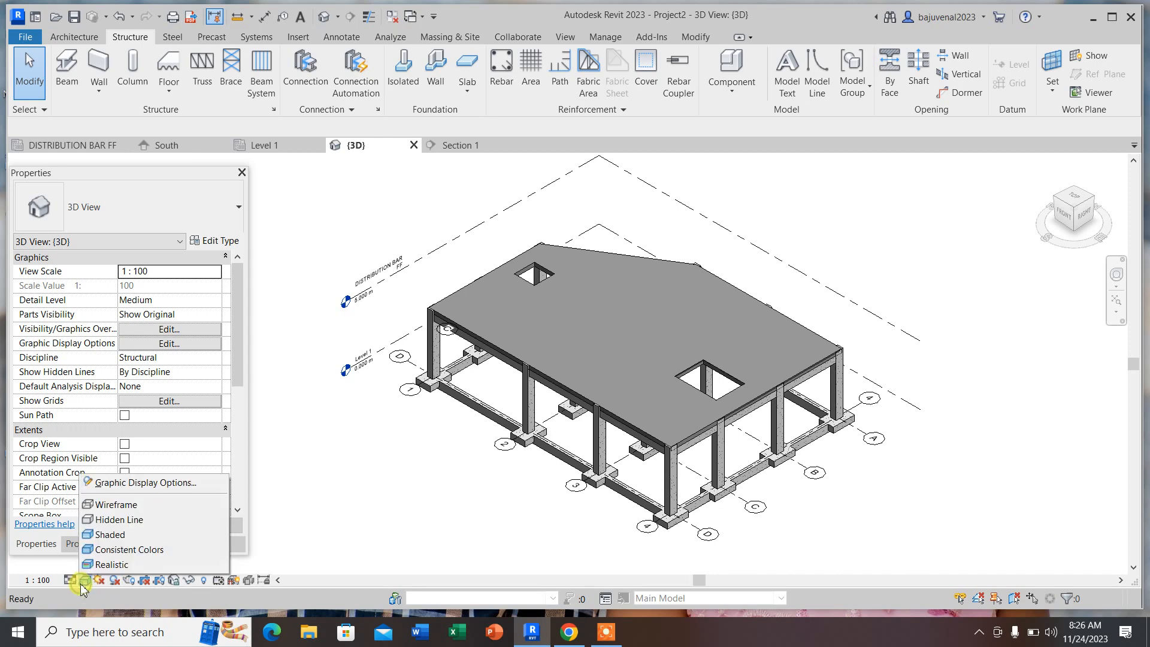
left_click(114, 563)
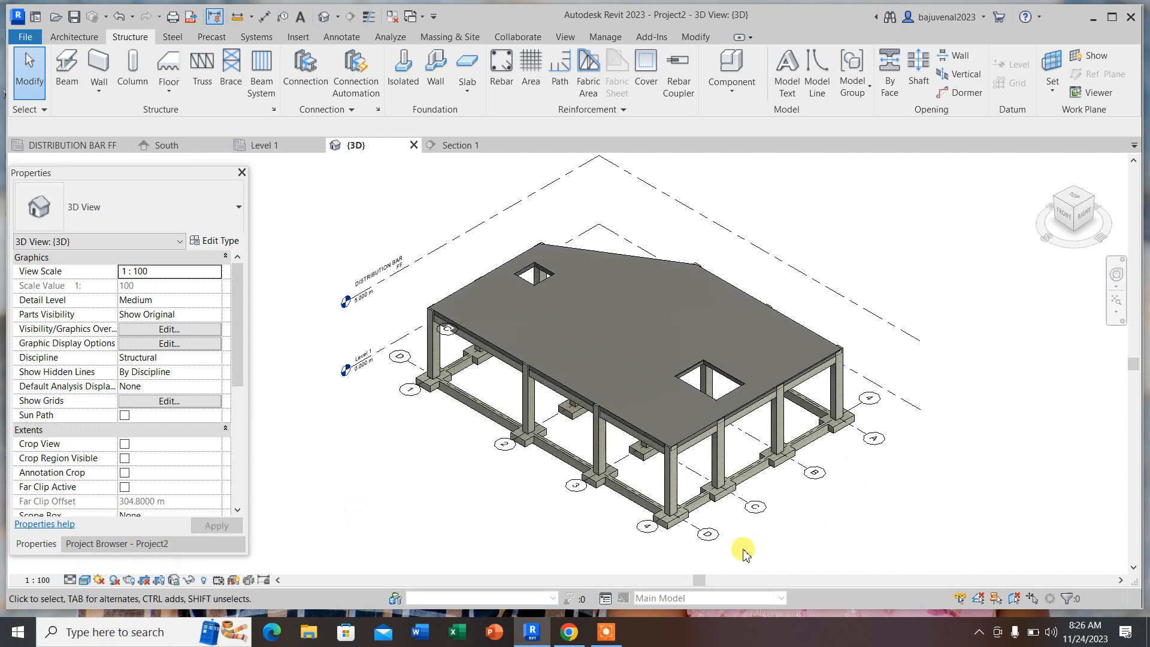
scroll(673, 520, "up", 6)
scroll(680, 486, "up", 4)
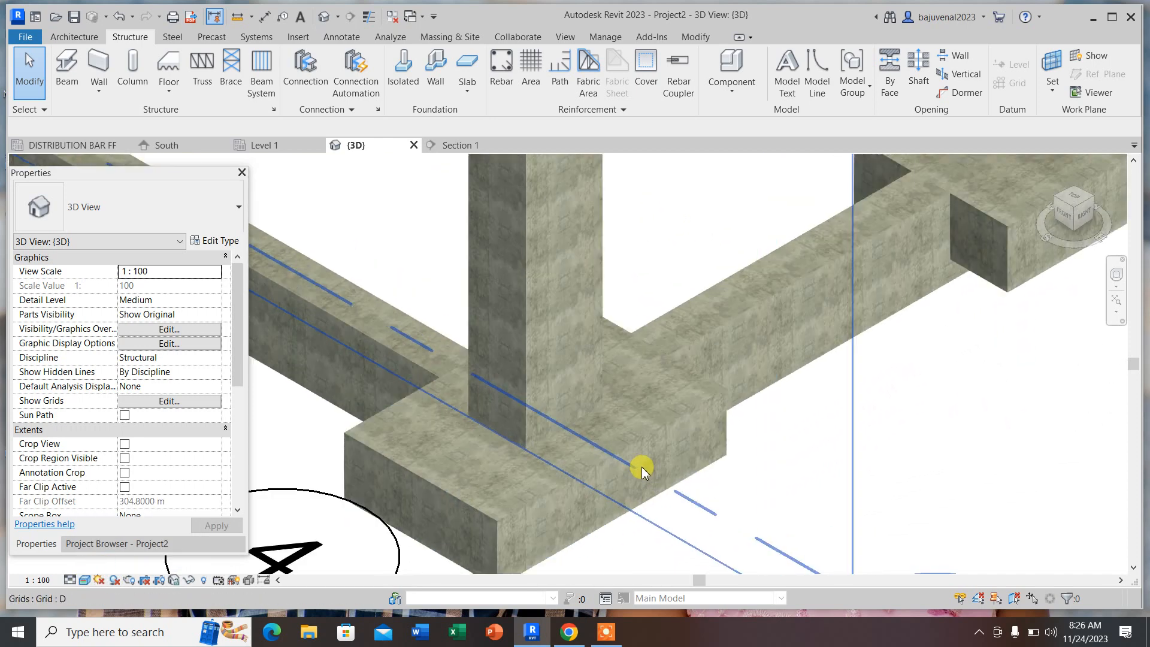
scroll(707, 479, "down", 6)
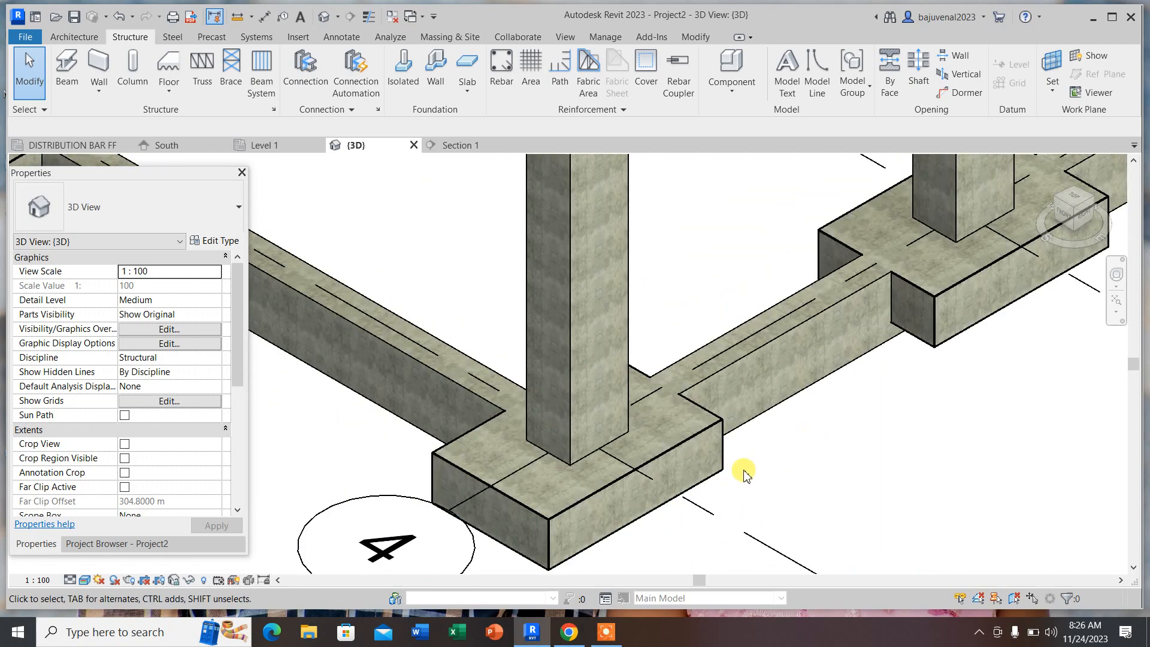
scroll(742, 327, "down", 5)
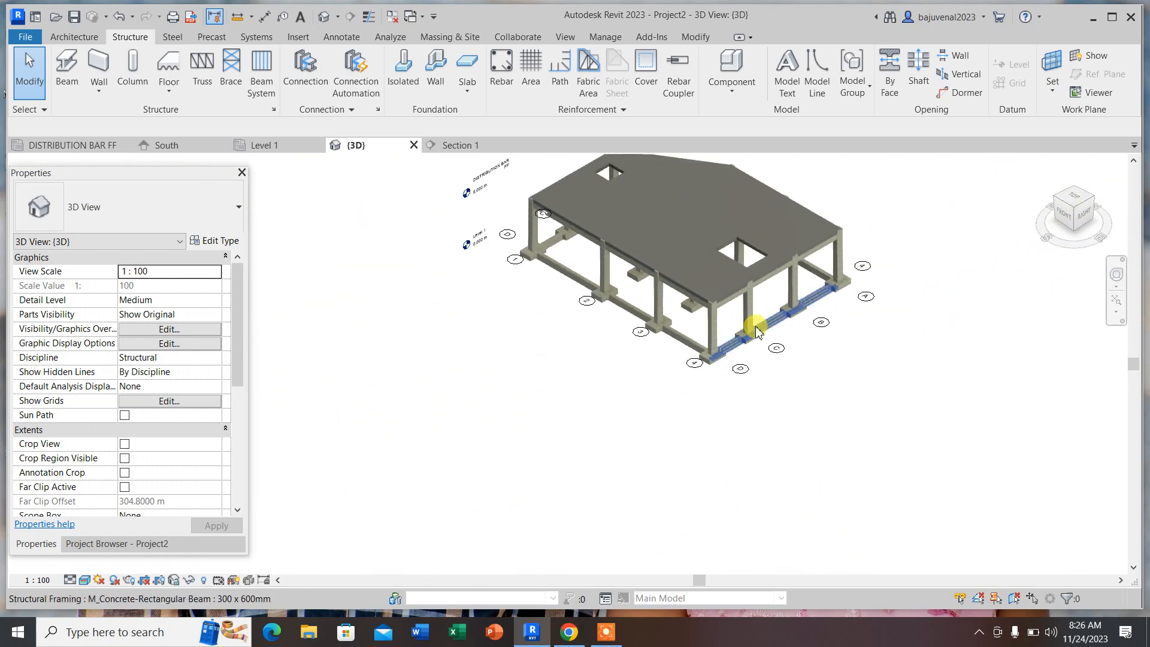
- Examine the whole building in the realistic 3D view, including the slab with its openings, the columns, ground beams and footings
scroll(563, 364, "down", 1)
scroll(638, 247, "down", 3)
scroll(638, 248, "up", 2)
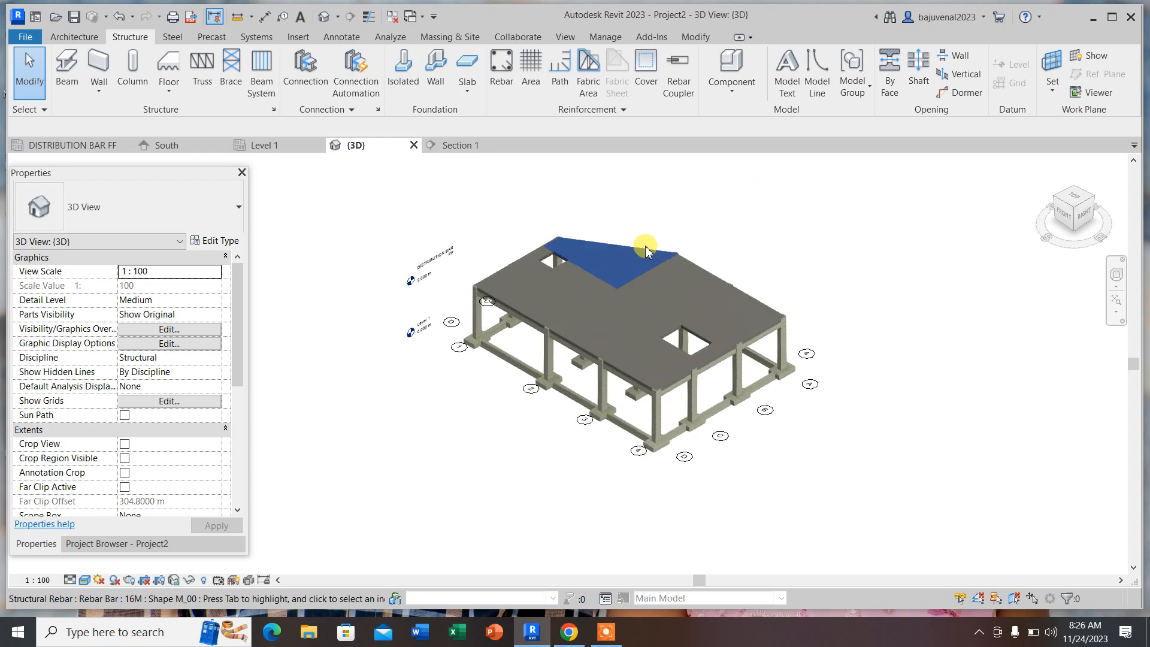
scroll(701, 356, "up", 4)
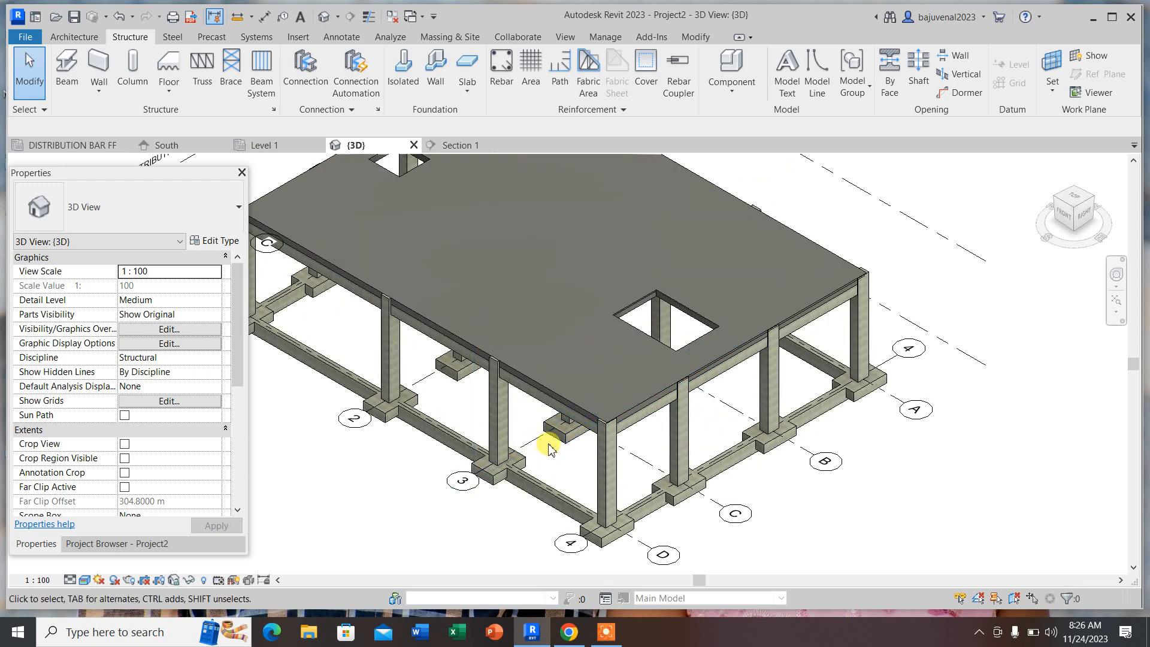
scroll(549, 450, "down", 5)
scroll(398, 378, "up", 1)
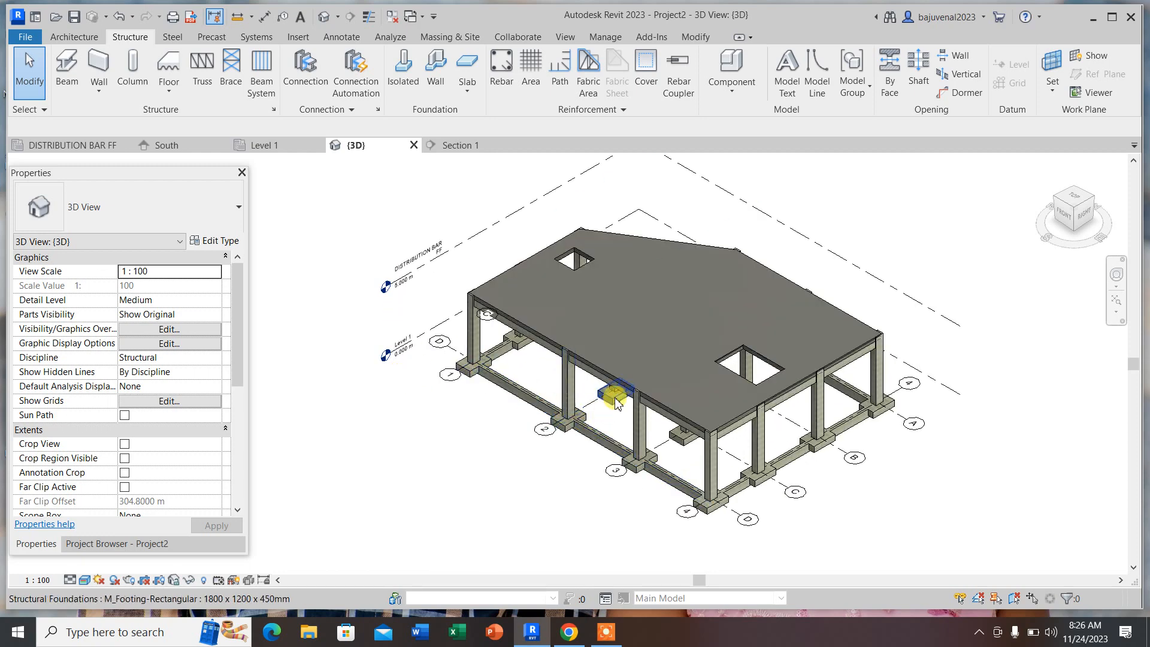
scroll(617, 392, "up", 2)
scroll(624, 359, "down", 4)
scroll(695, 363, "up", 1)
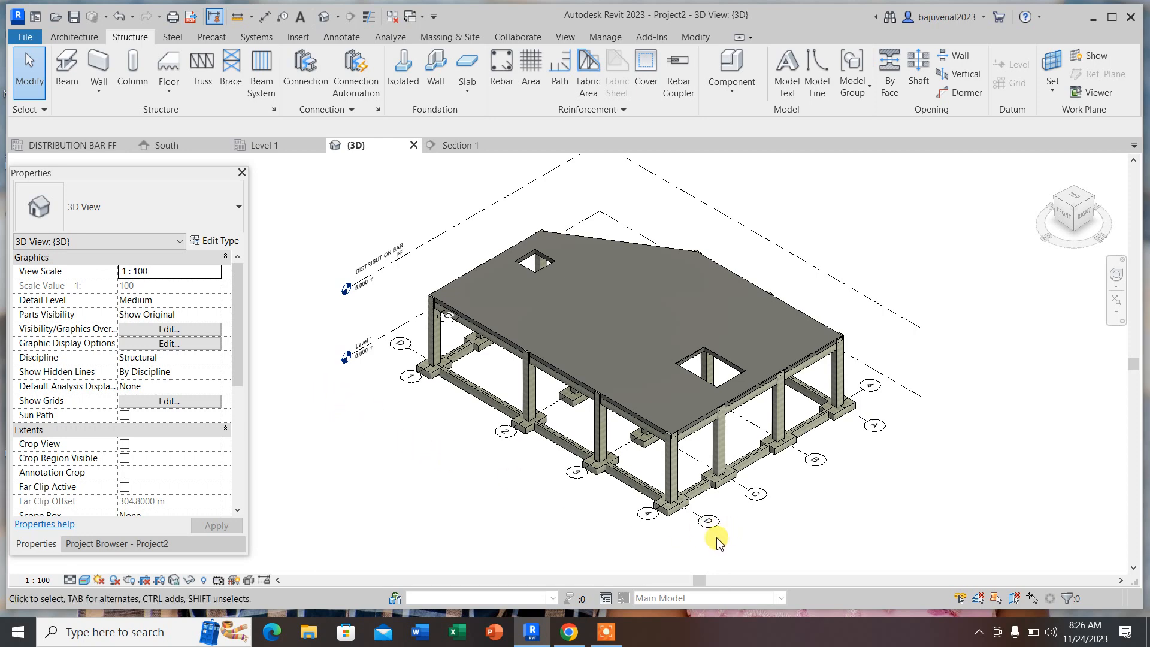
scroll(806, 529, "down", 1)
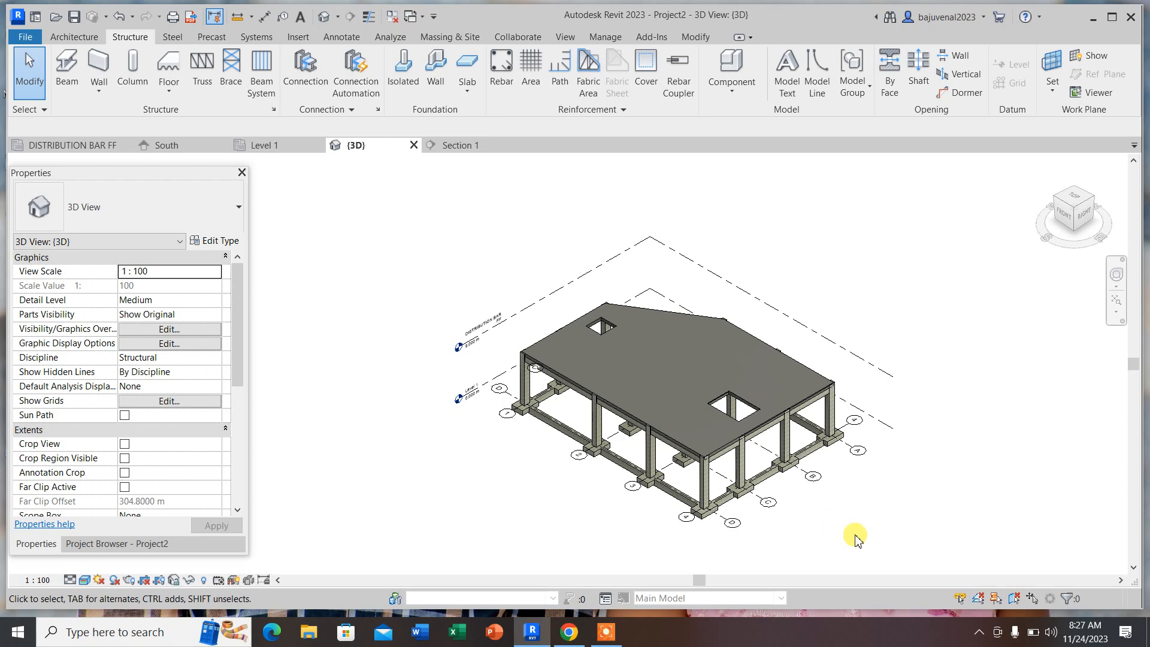
scroll(806, 491, "up", 3)
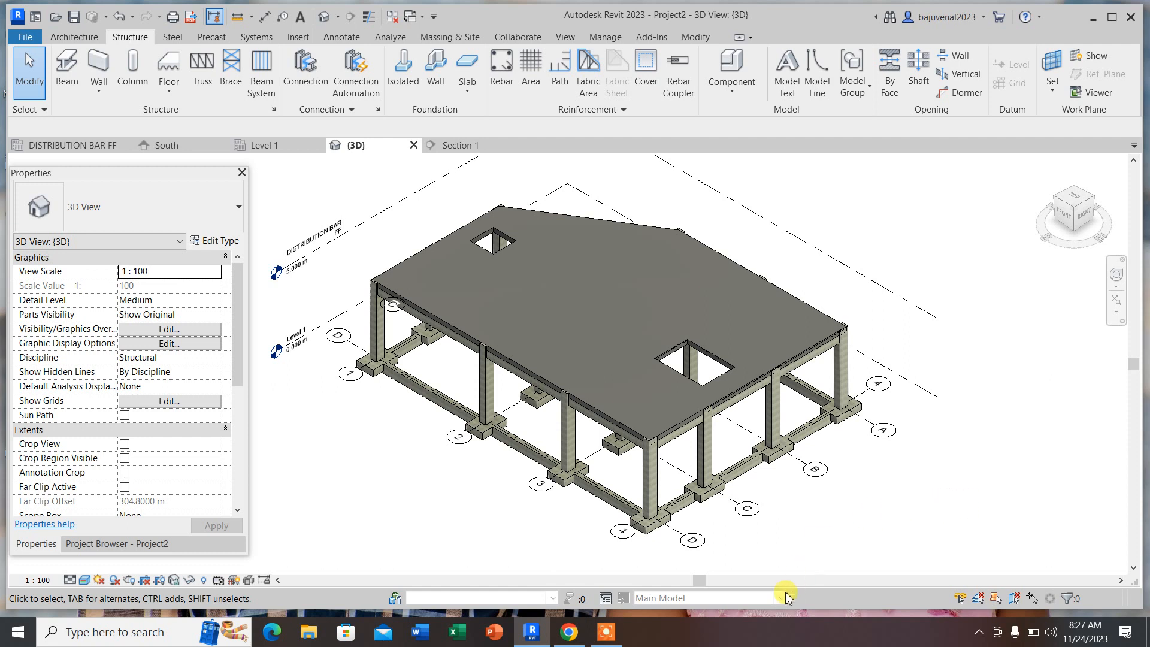
left_click(620, 634)
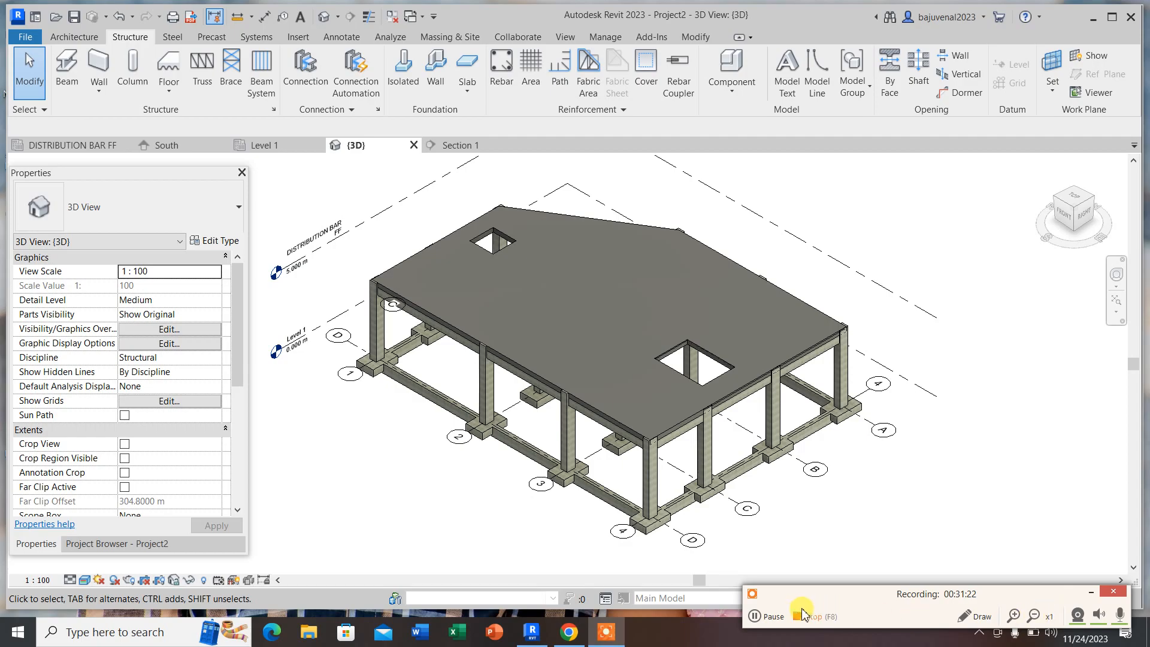